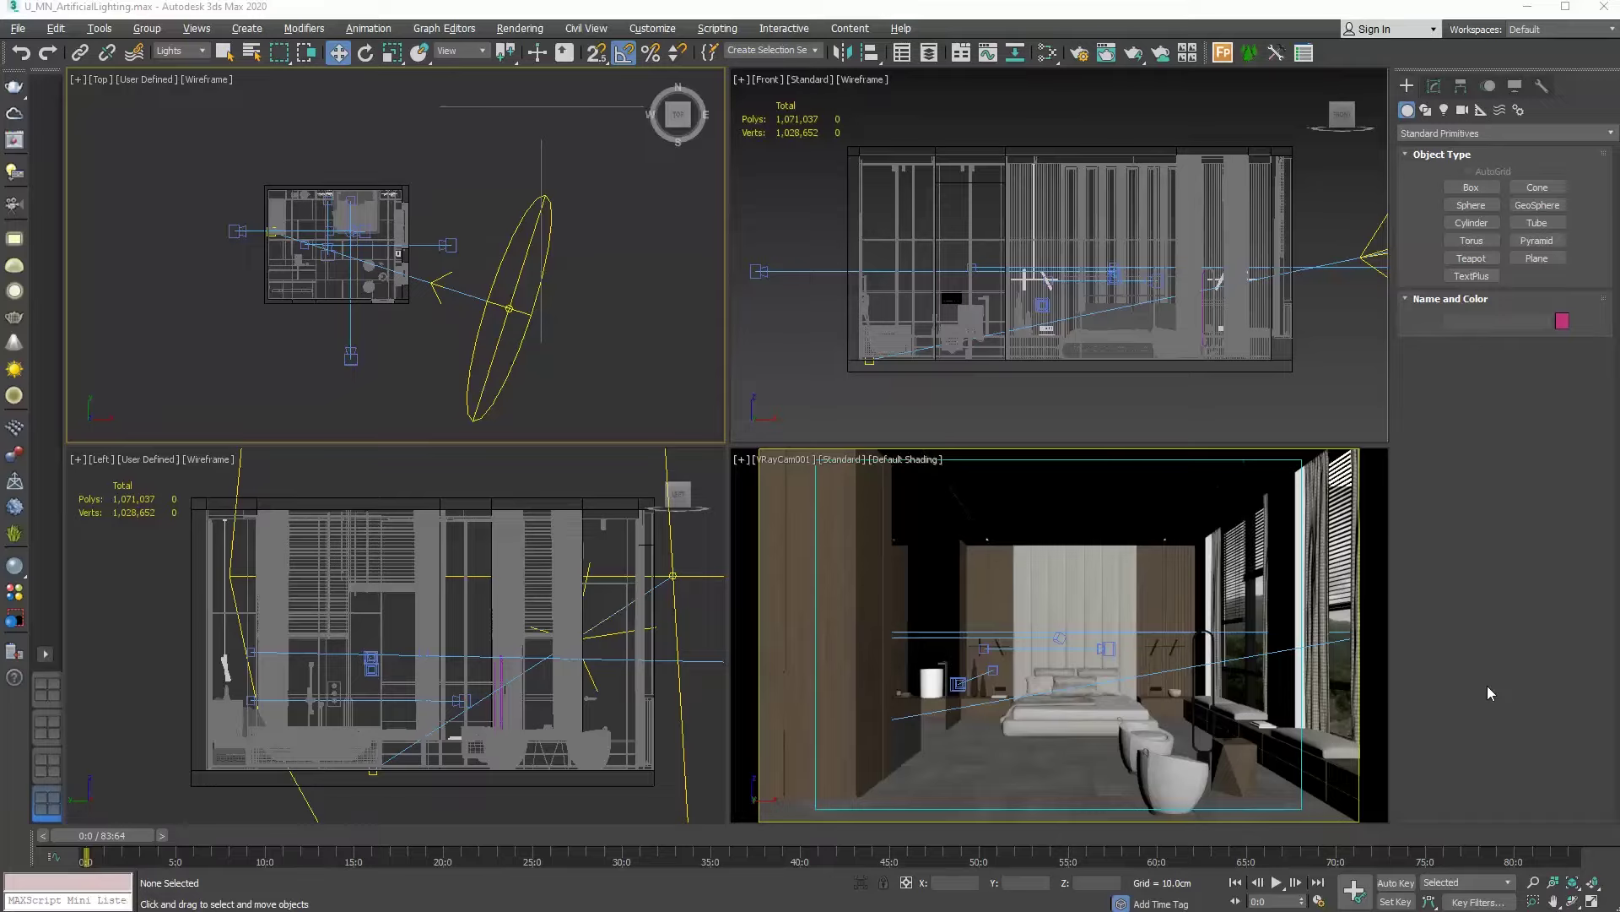
Render the bedroom camera, then add an Exposure layer with Contrast 0.1 and Highlight Burn about 0.35
{"action": "key", "text": "shift+q"}
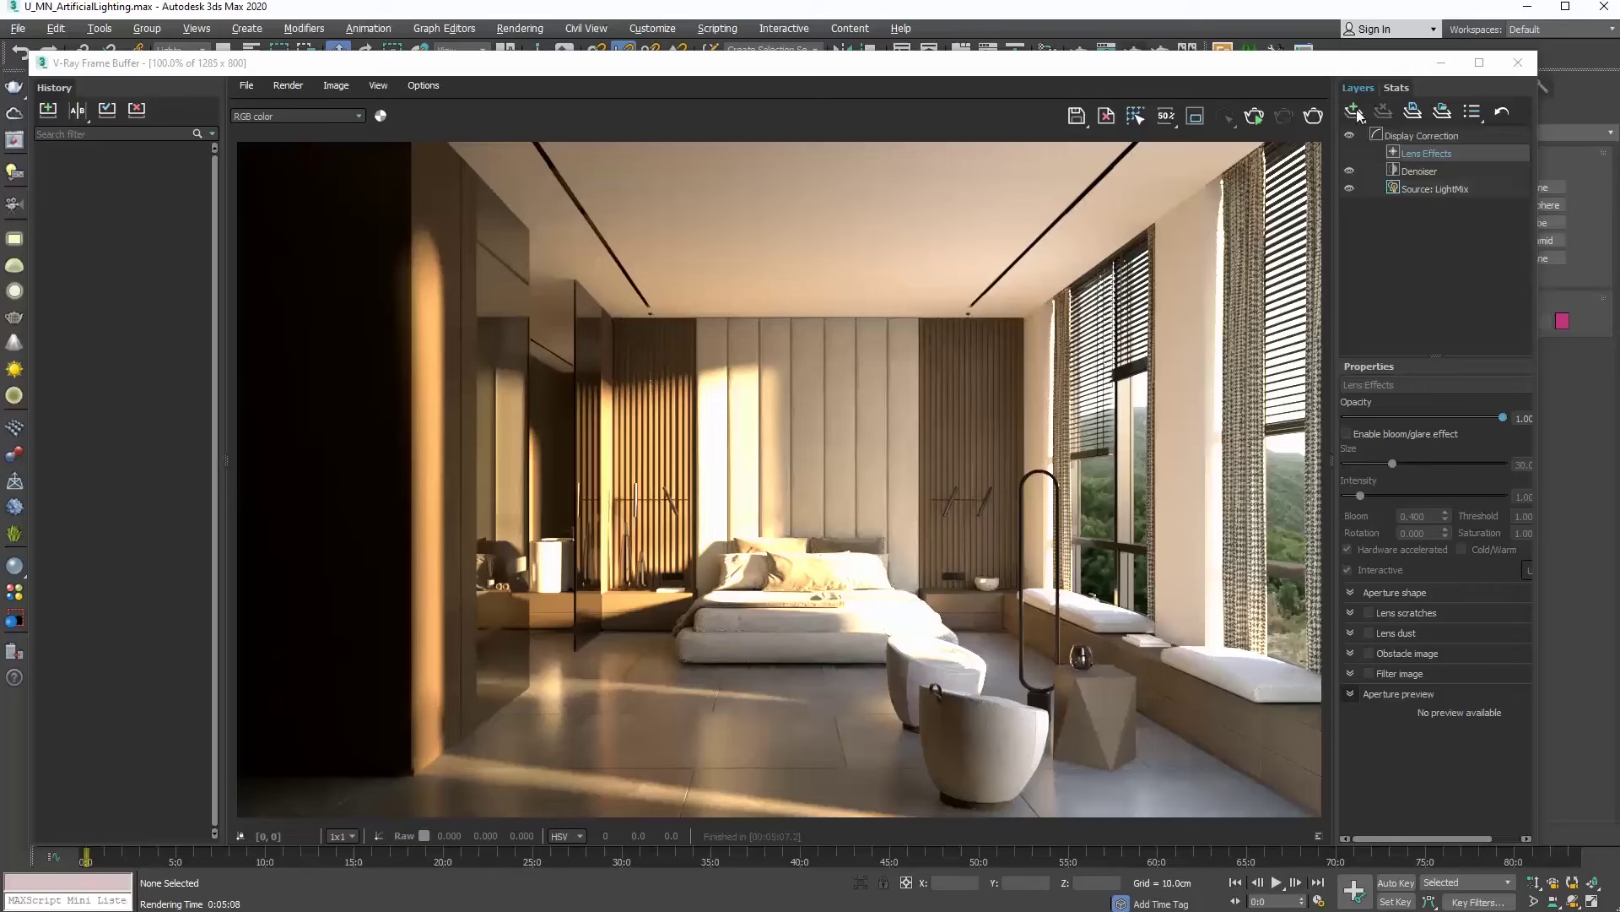
{"action": "left_click", "coordinate": [1354, 111]}
{"action": "left_click", "coordinate": [1384, 216]}
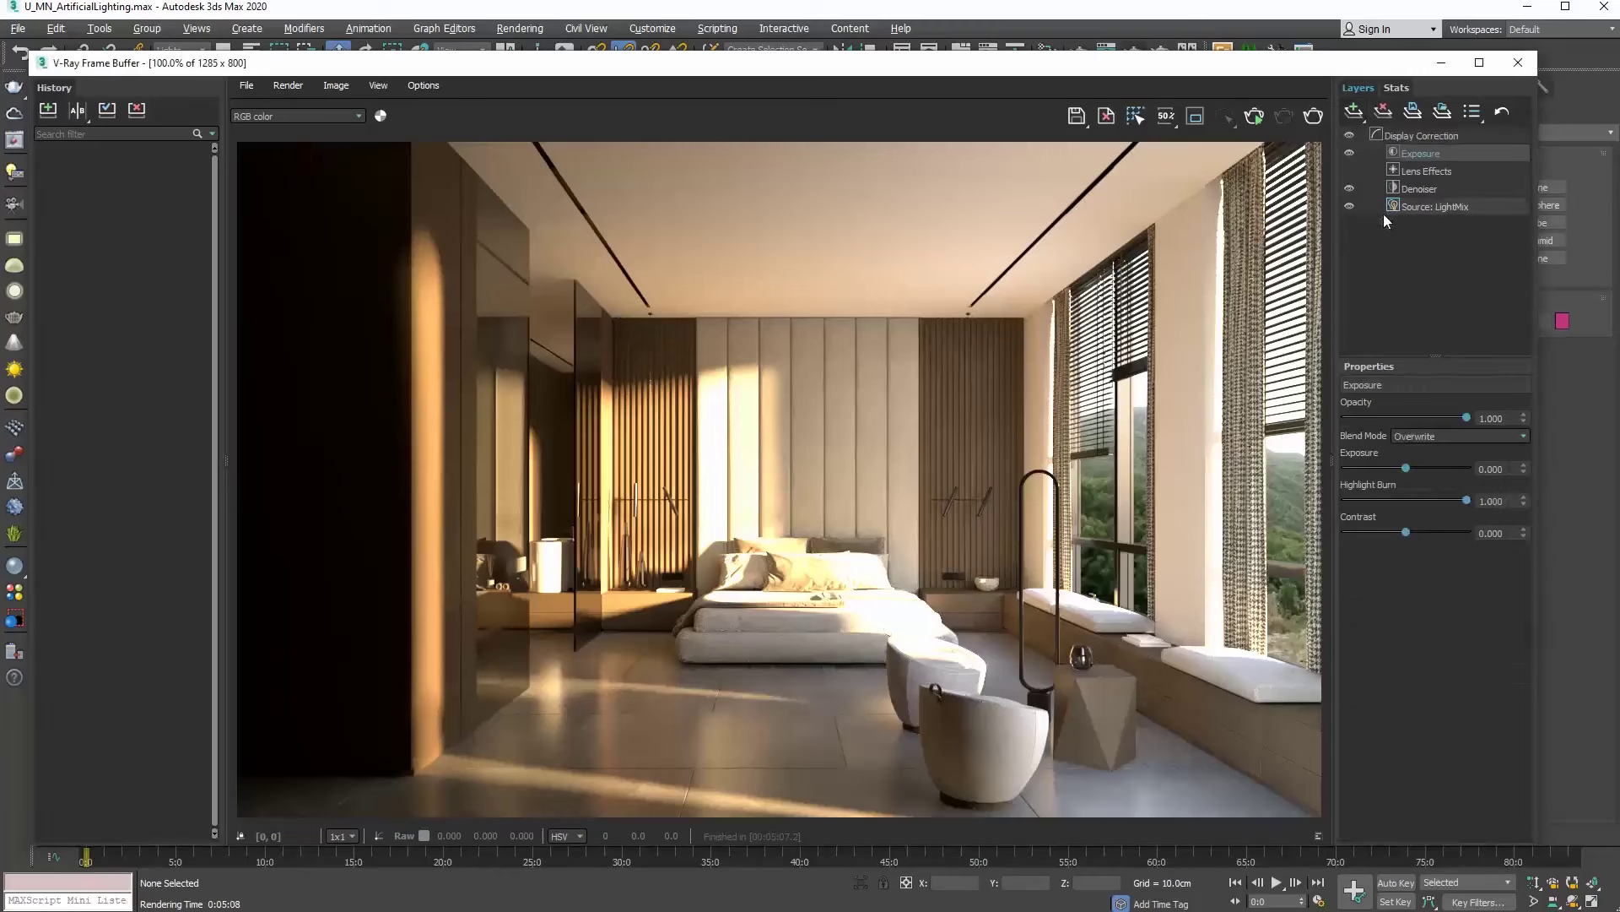
{"action": "left_click", "coordinate": [1525, 530]}
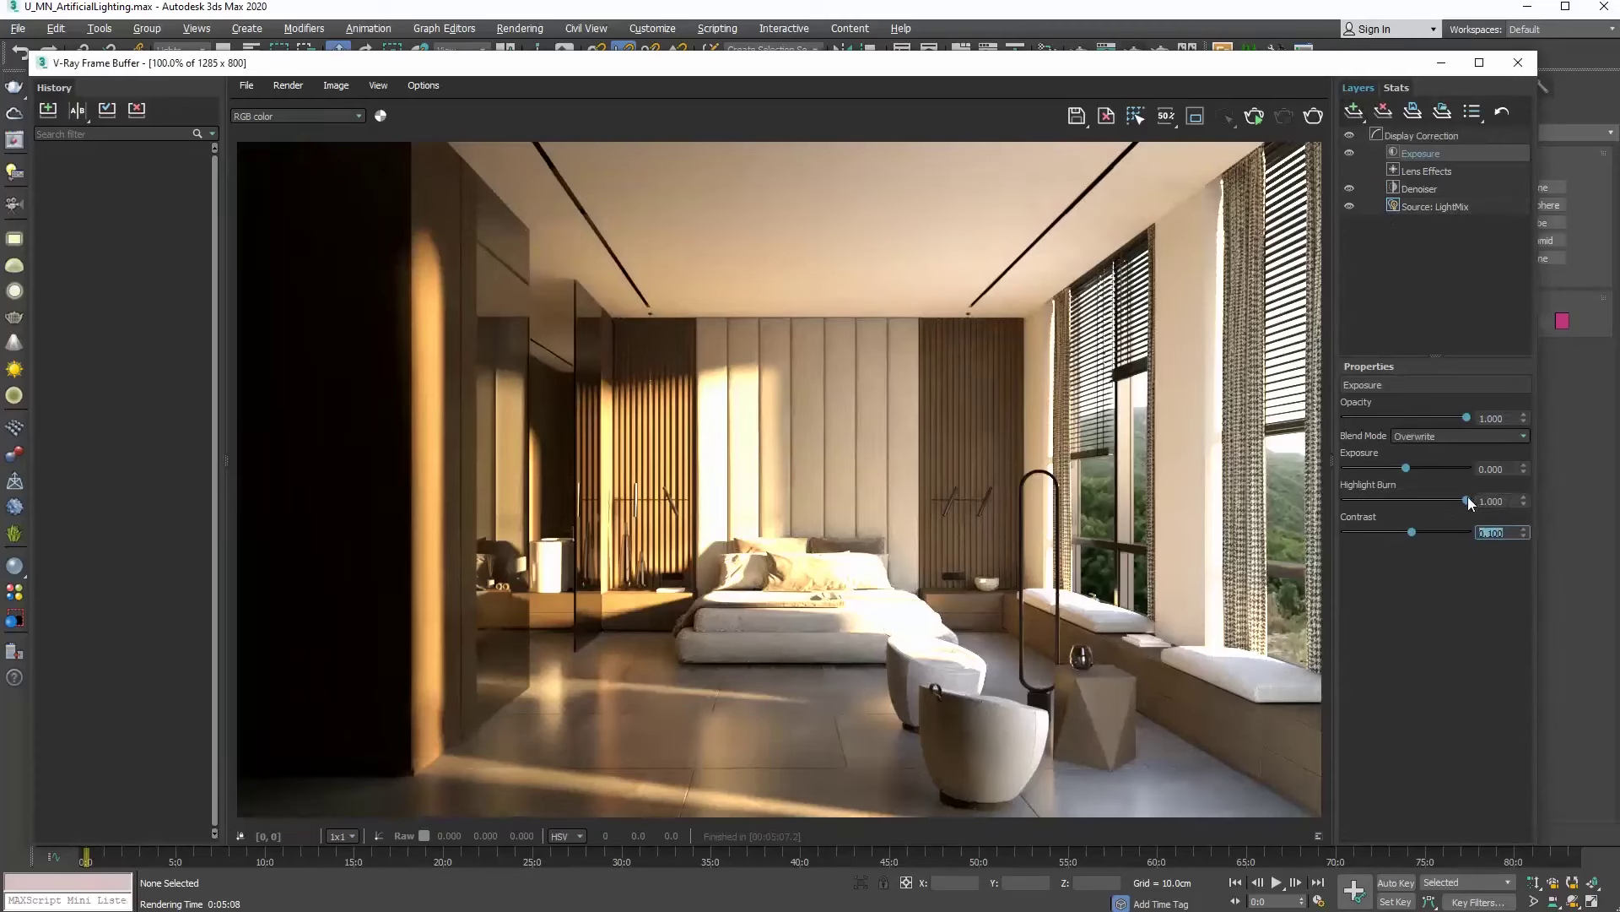
{"action": "left_click_drag", "start_coordinate": [1467, 499], "coordinate": [1388, 503]}
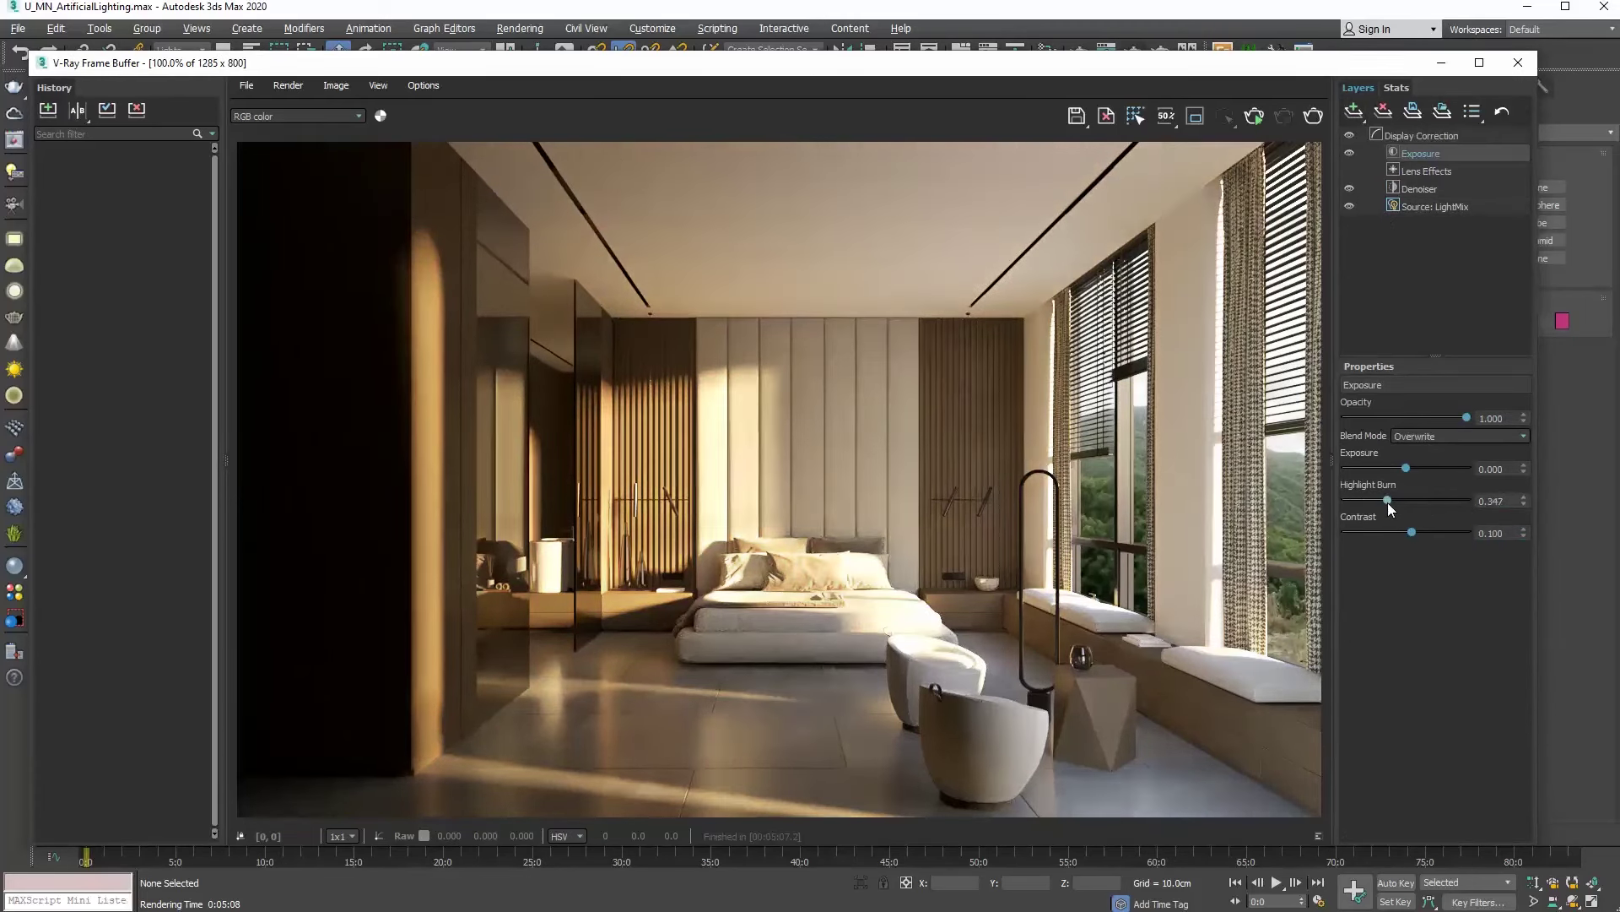
{"action": "left_click", "coordinate": [1518, 63]}
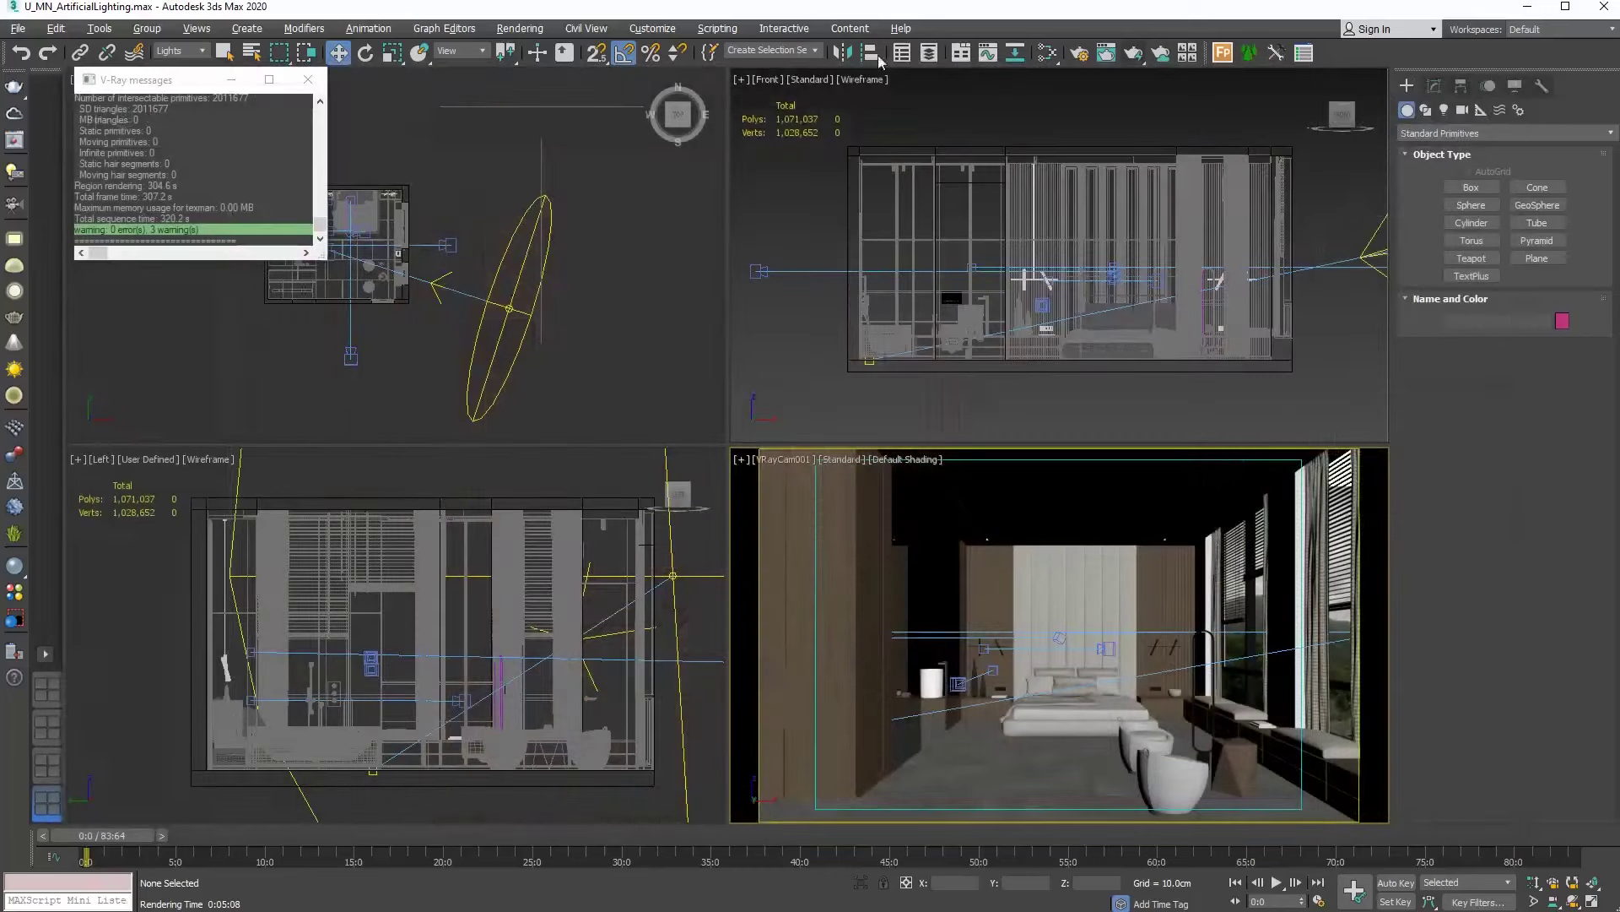
{"action": "left_click", "coordinate": [520, 28]}
{"action": "left_click", "coordinate": [524, 98]}
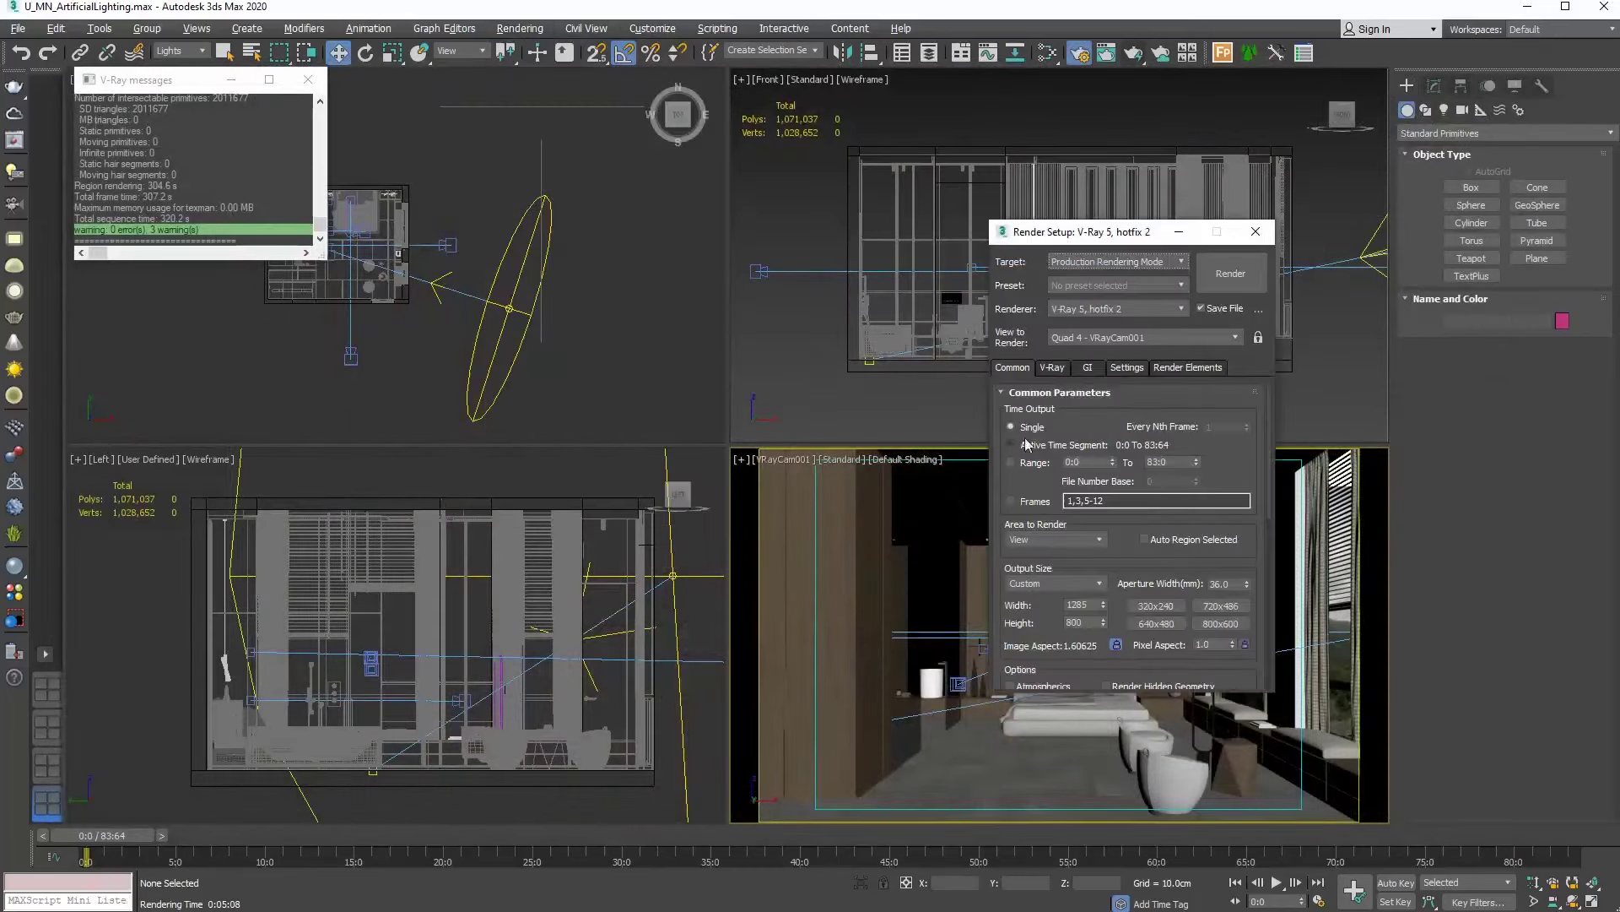
{"action": "left_click", "coordinate": [1055, 368]}
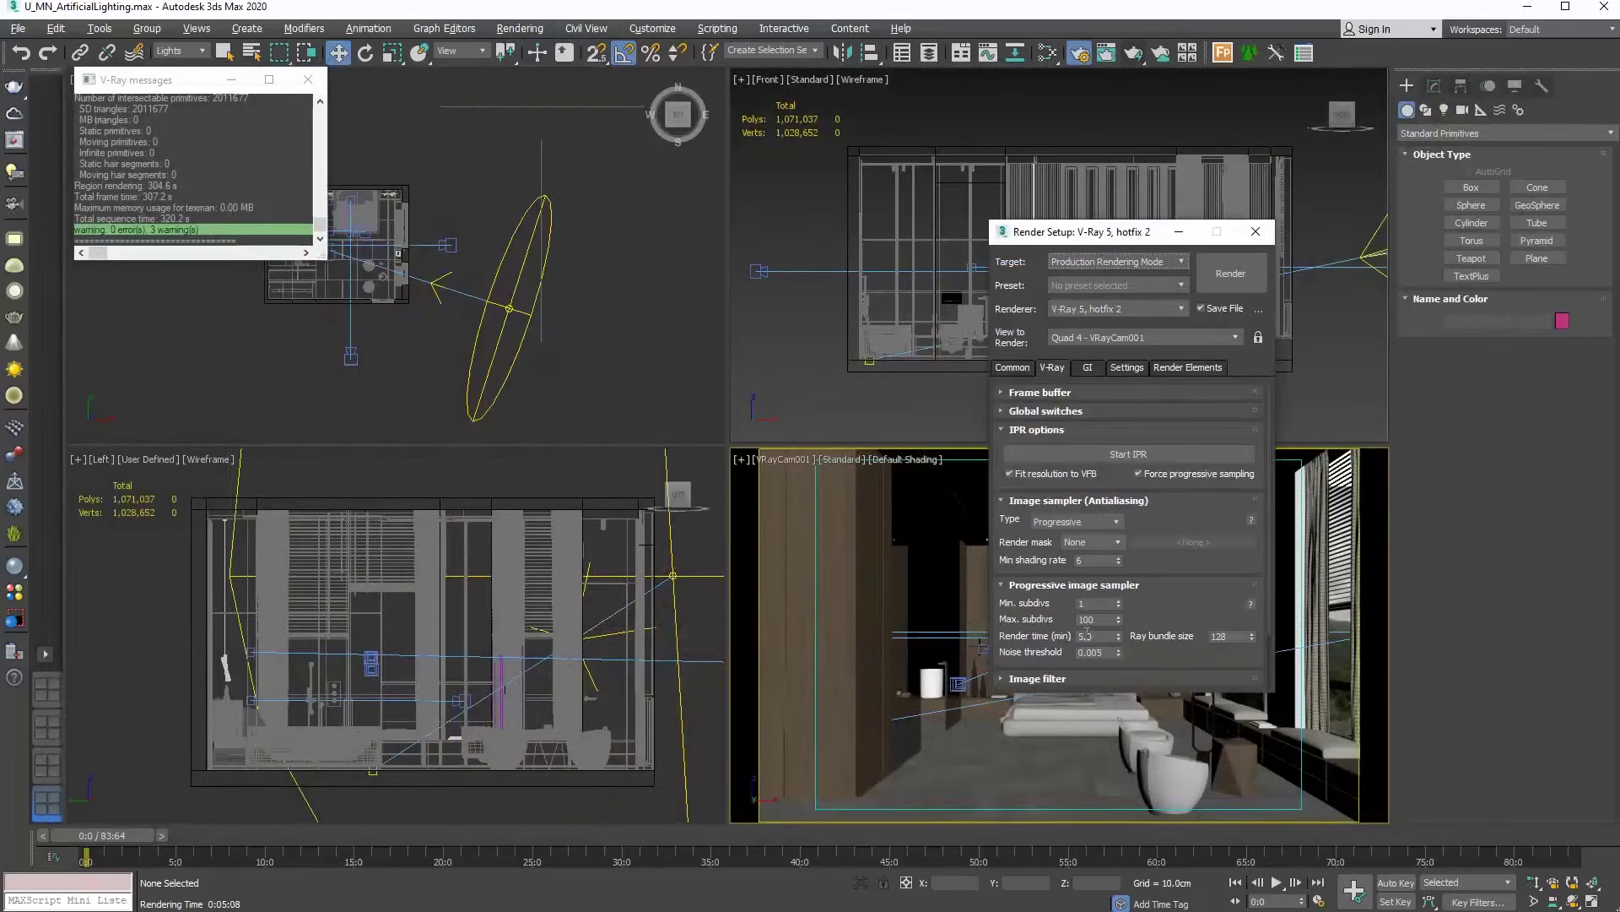
{"action": "mouse_move", "coordinate": [1097, 626]}
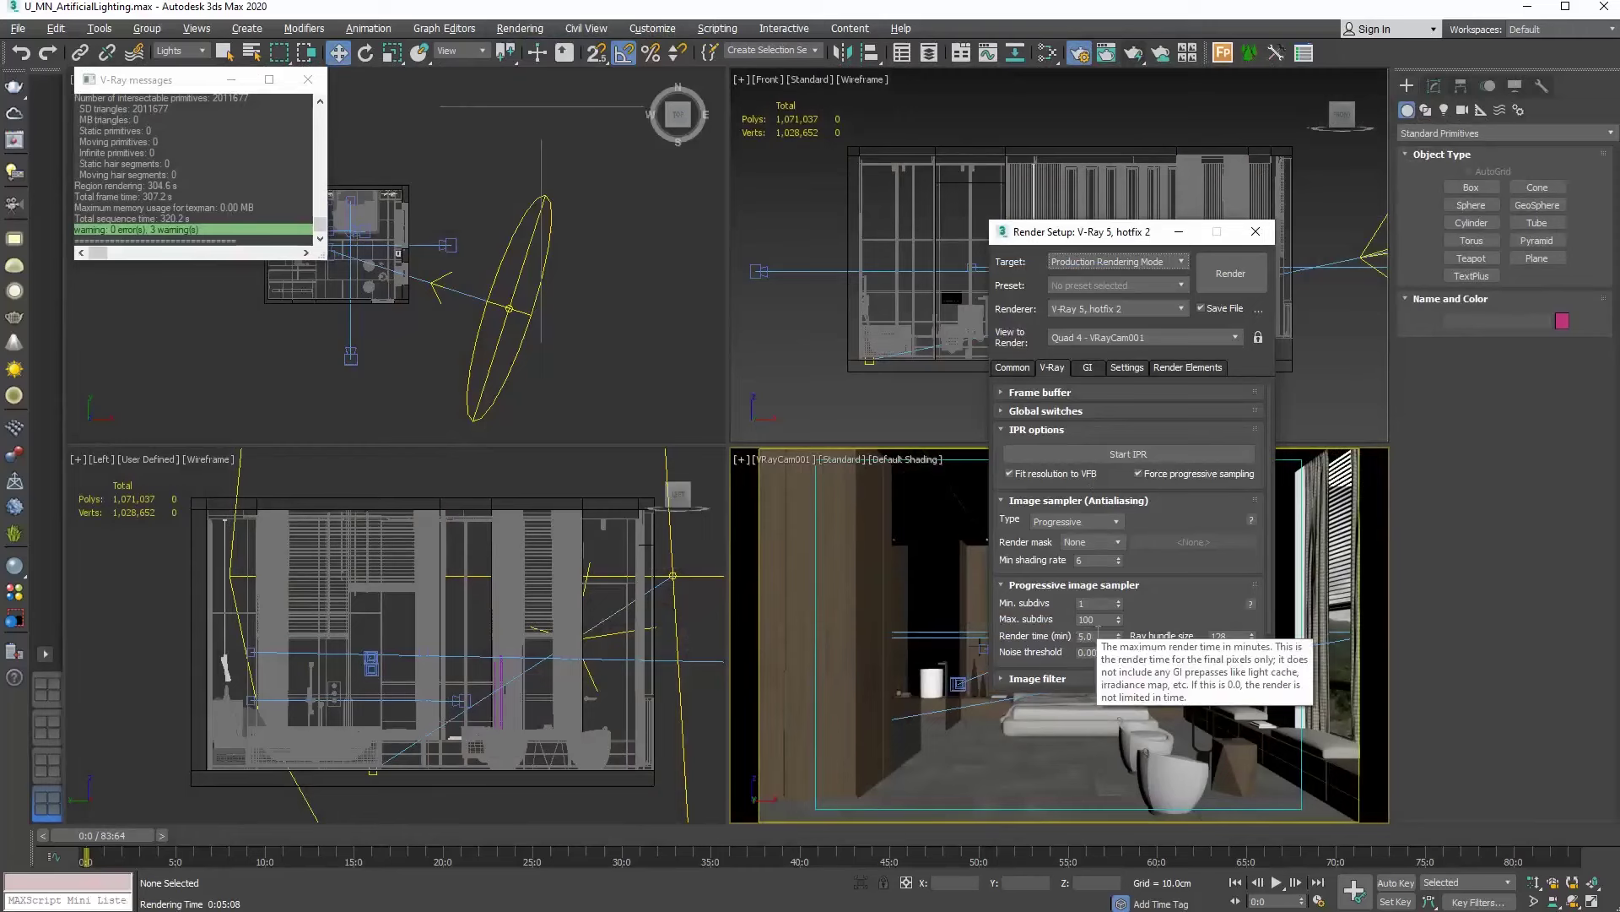
{"action": "left_click", "coordinate": [1257, 234]}
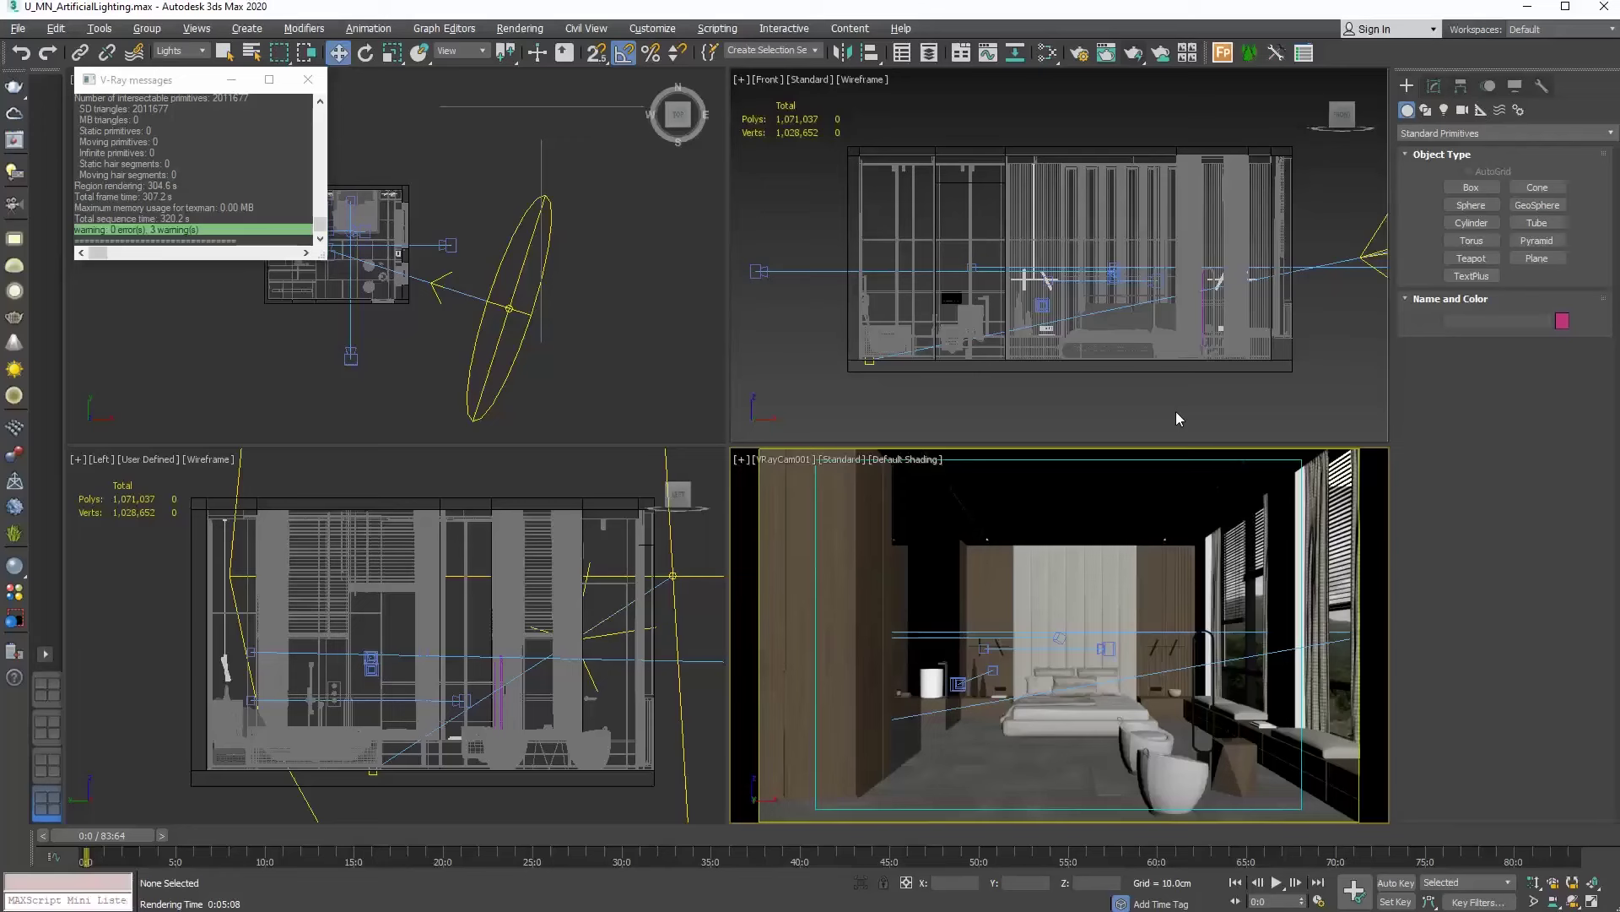
Close the V-Ray log and isolate the U_MN_recessed lights object on its own
{"action": "left_click", "coordinate": [306, 81]}
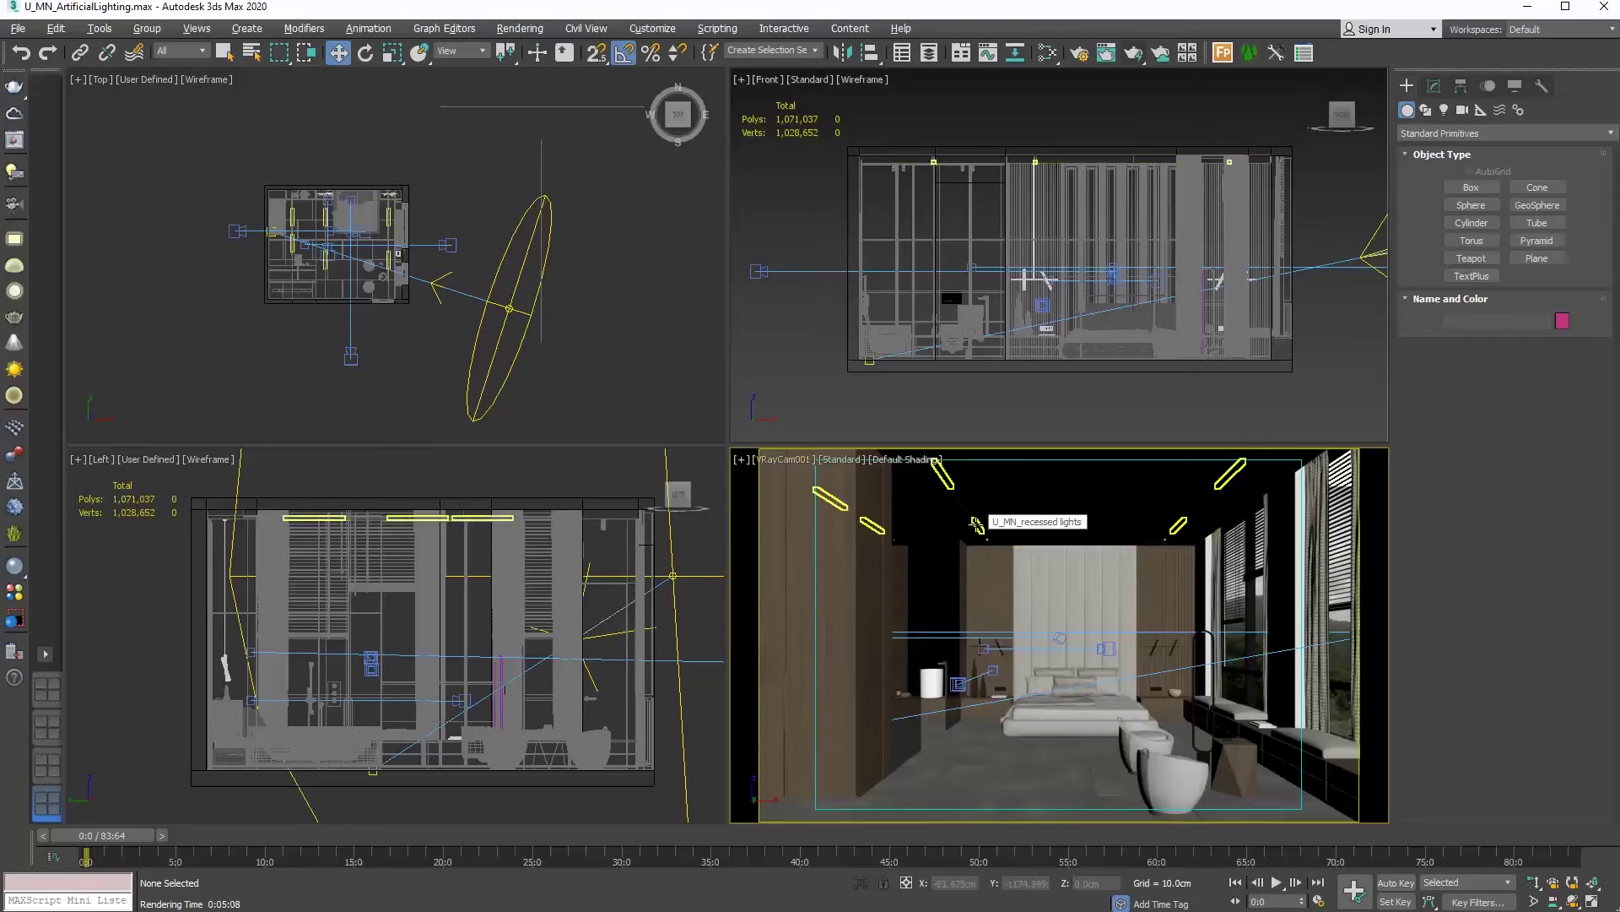
{"action": "left_click", "coordinate": [976, 523]}
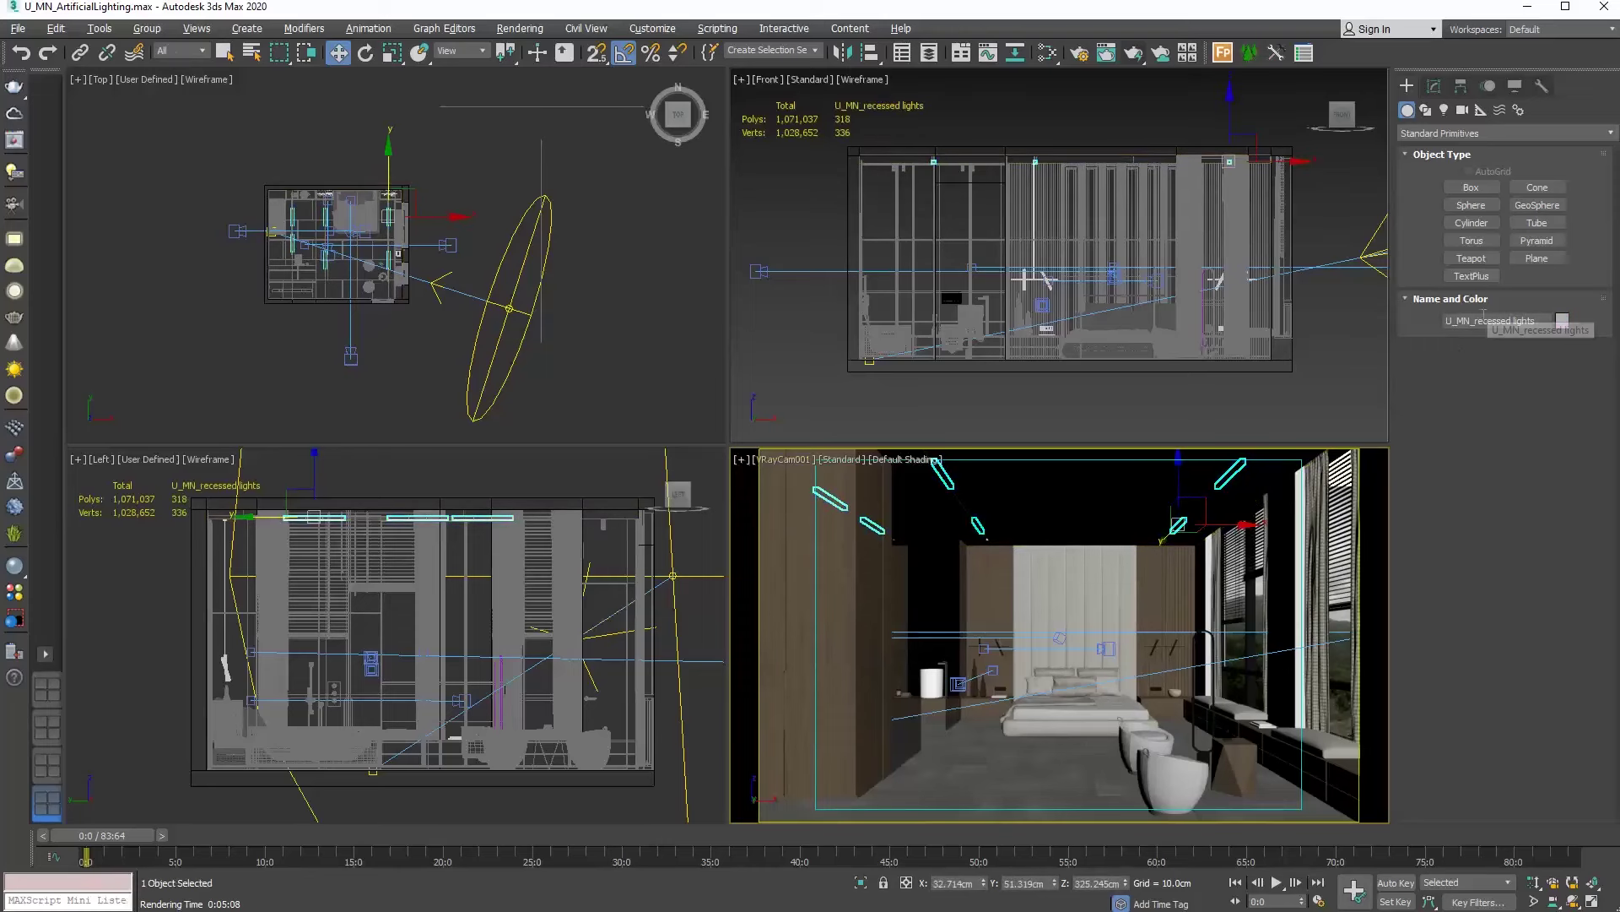
{"action": "right_click", "coordinate": [574, 353]}
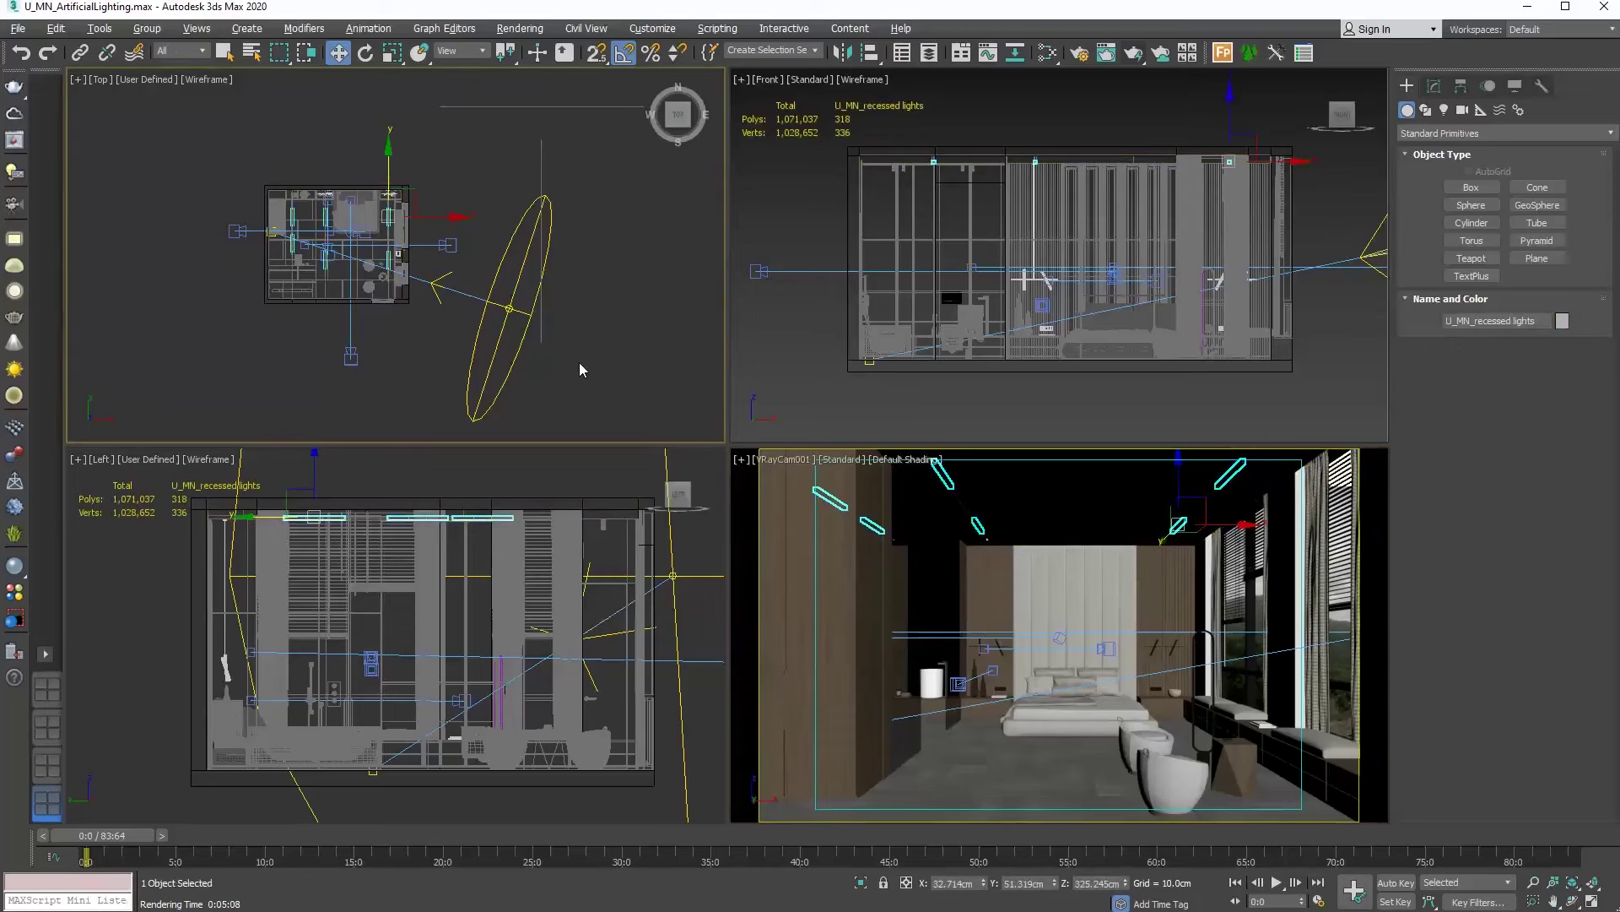
{"action": "right_click", "coordinate": [575, 357]}
{"action": "left_click", "coordinate": [667, 201]}
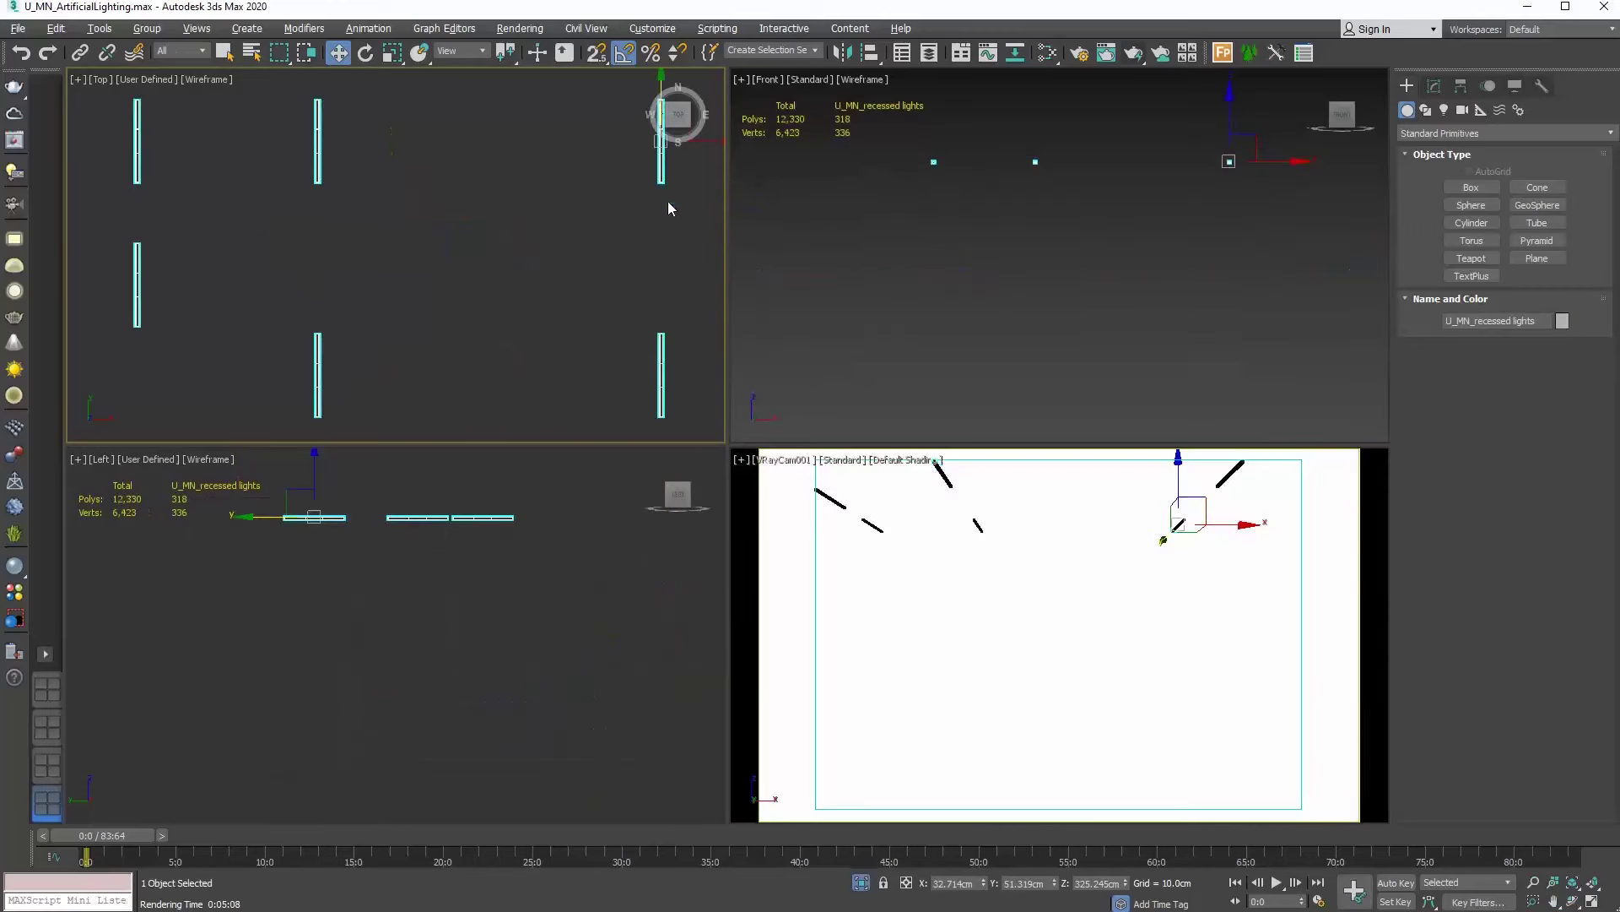
{"action": "scroll", "coordinate": [497, 302], "scroll_direction": "down", "scroll_amount": 2}
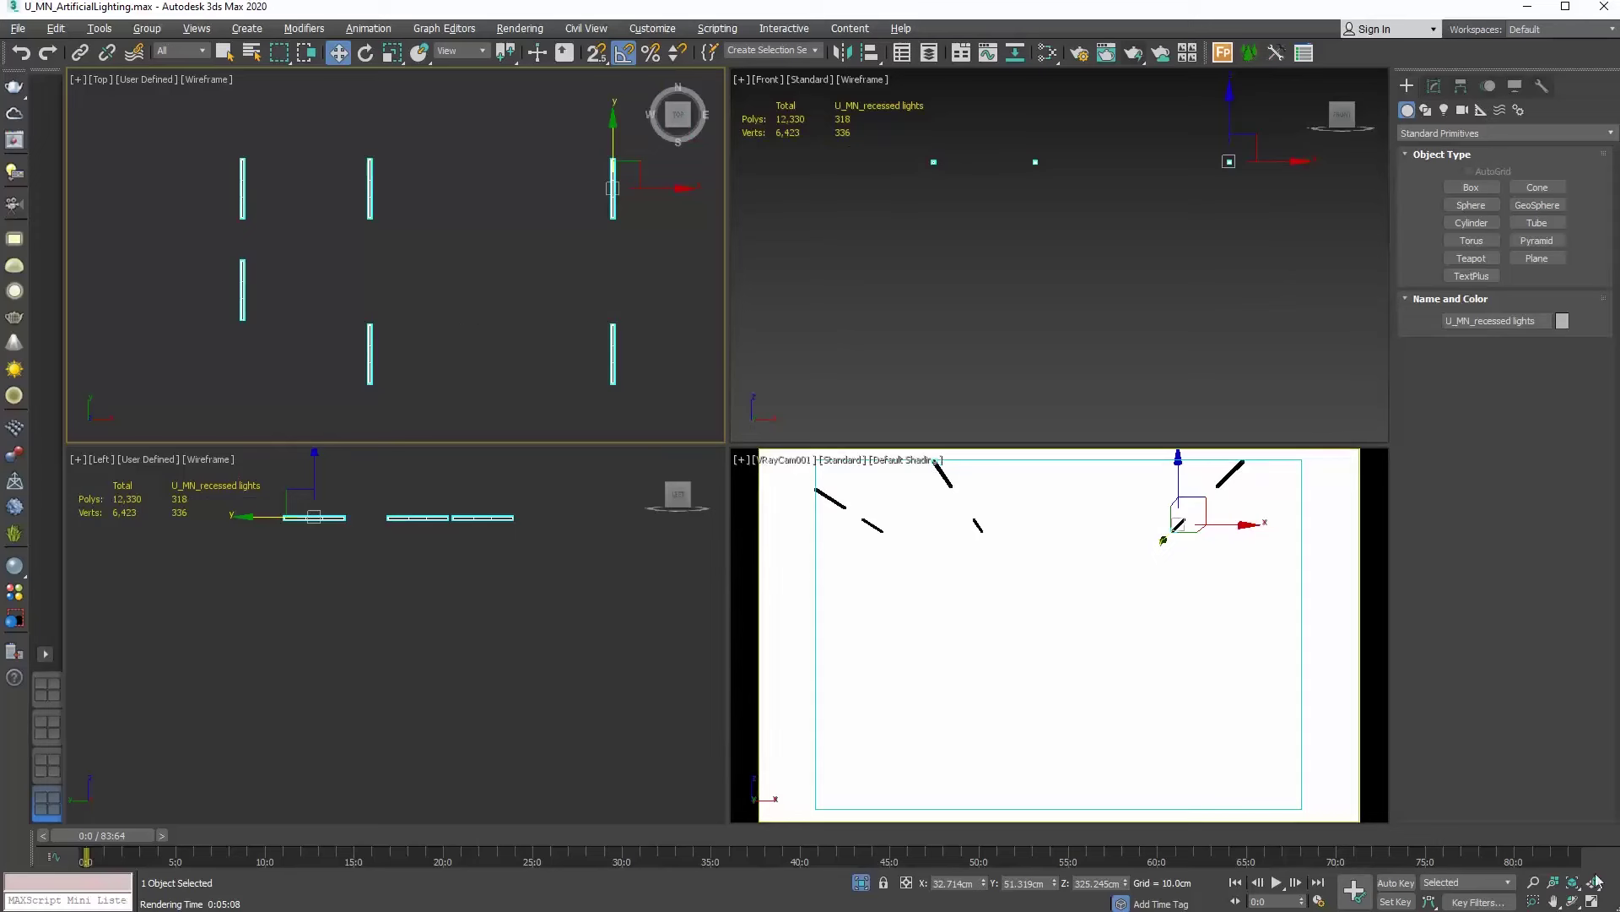
Maximize the Top viewport, deselect the lights, and recentre the view on them
{"action": "left_click", "coordinate": [1594, 901]}
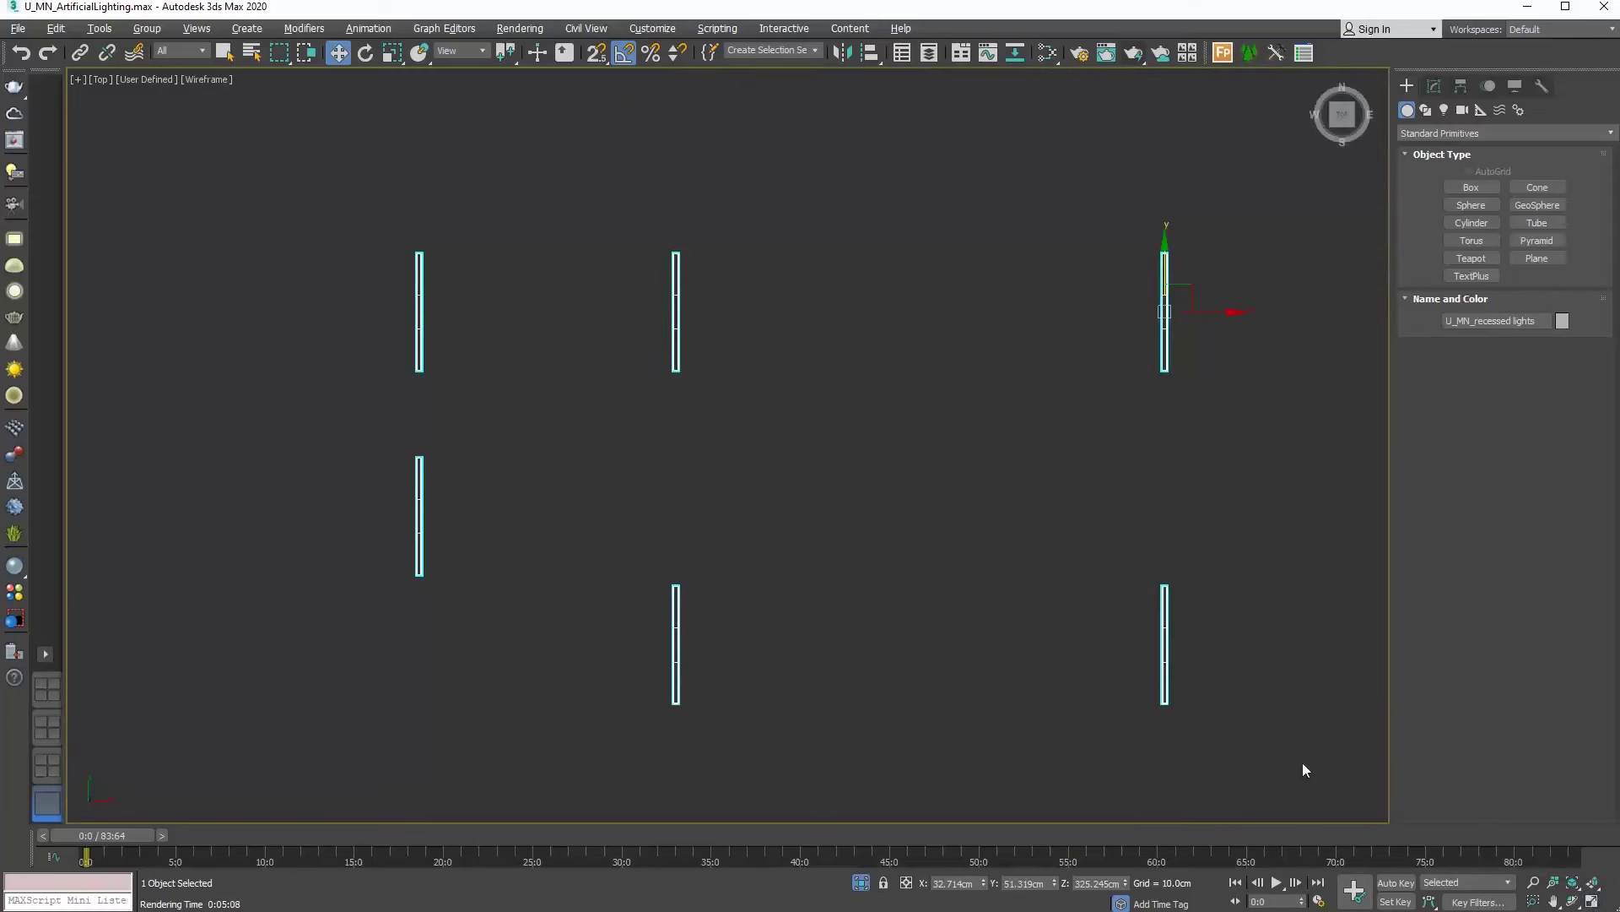
{"action": "left_click", "coordinate": [1117, 545]}
{"action": "middle_click_drag", "start_coordinate": [1117, 545], "coordinate": [1028, 512]}
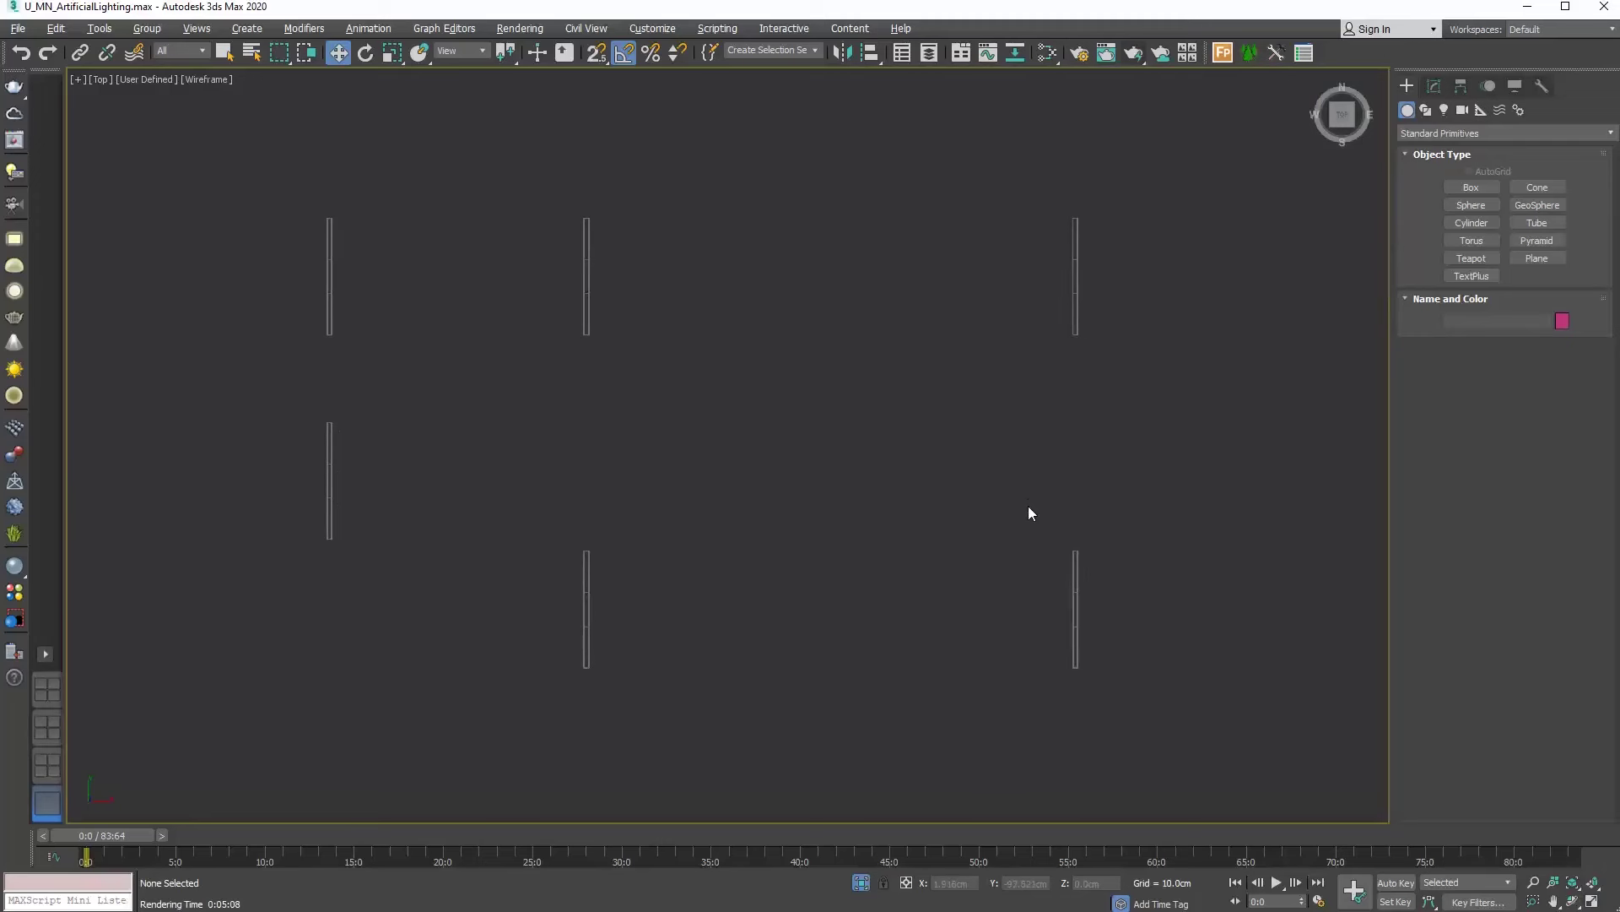
Draw a VRayLight plane light of about 5.3 × 76.8 cm over one recessed strip
{"action": "left_click", "coordinate": [1449, 111]}
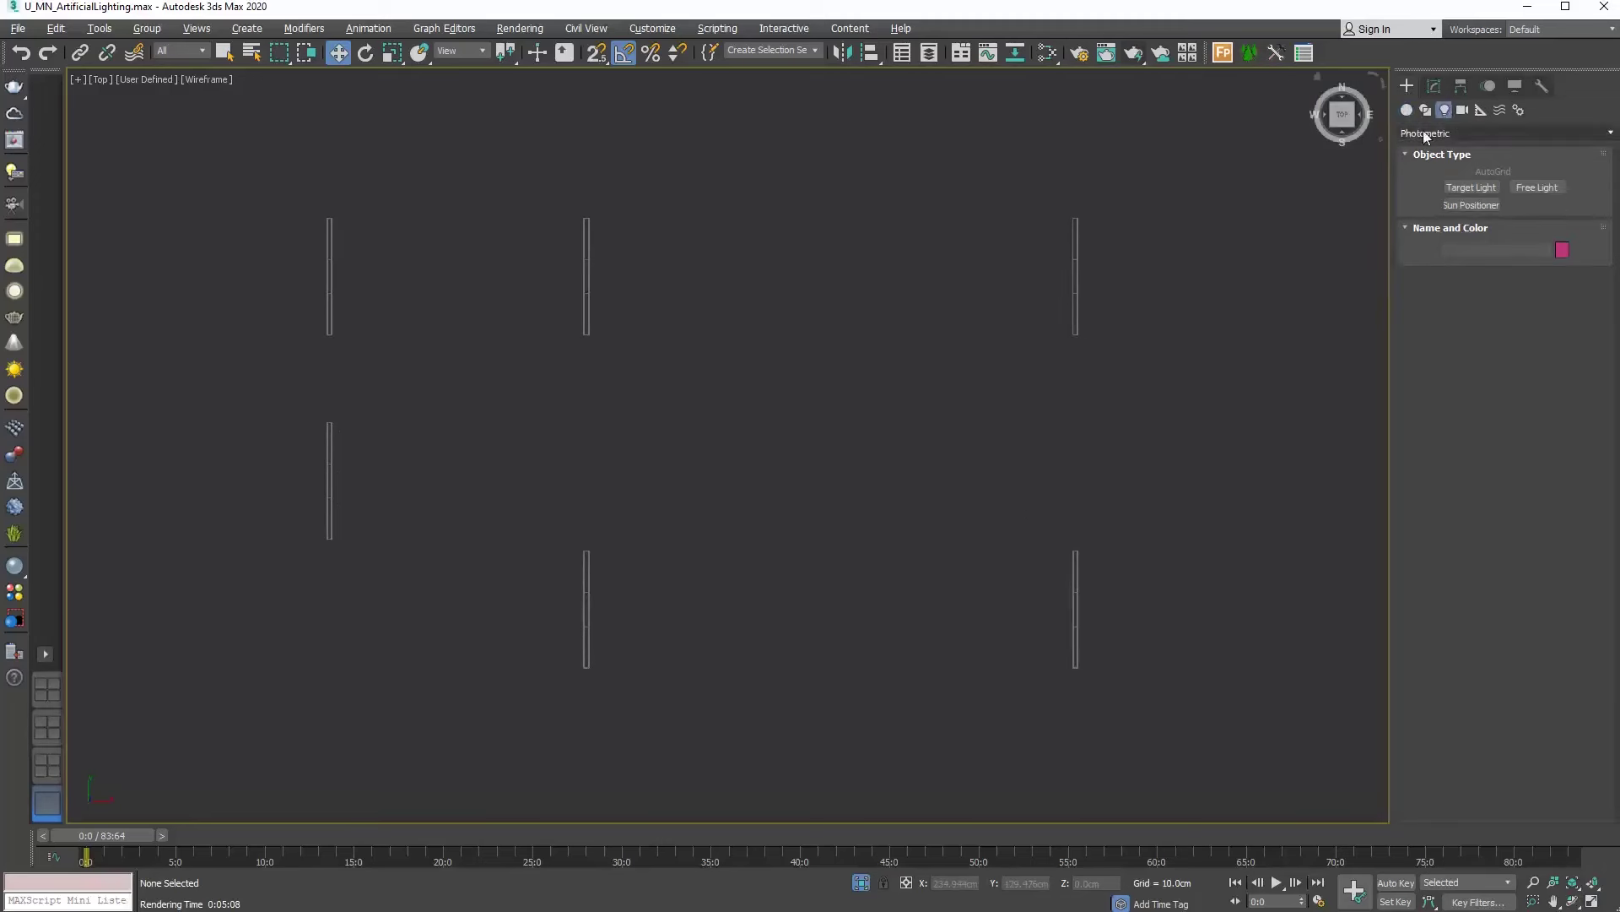
{"action": "left_click", "coordinate": [1434, 134]}
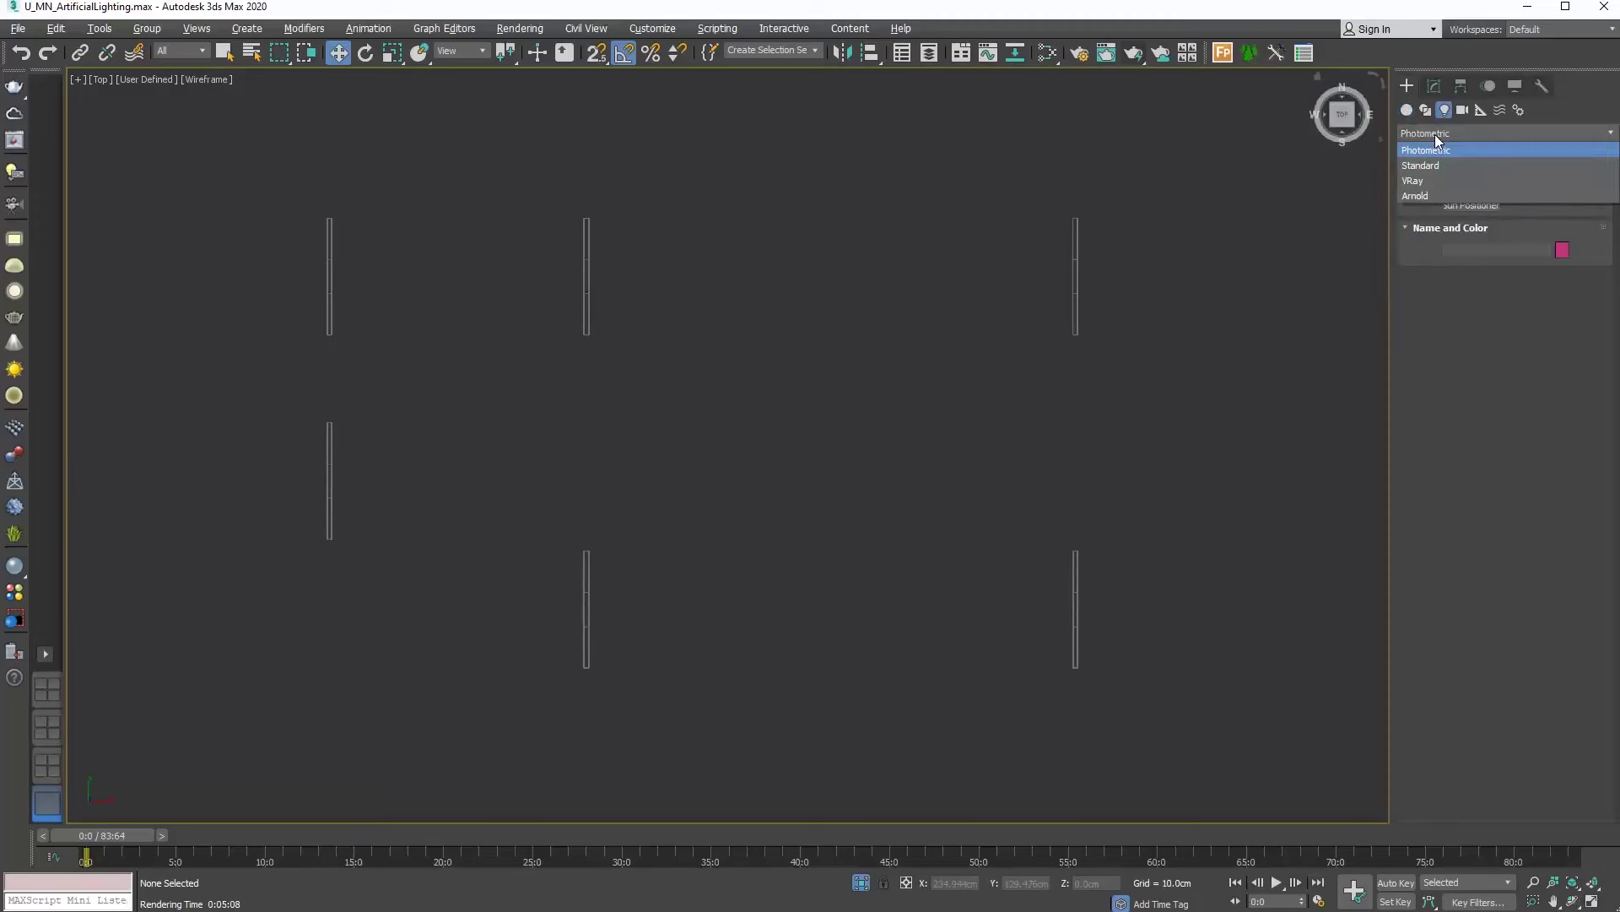
{"action": "left_click", "coordinate": [1440, 182]}
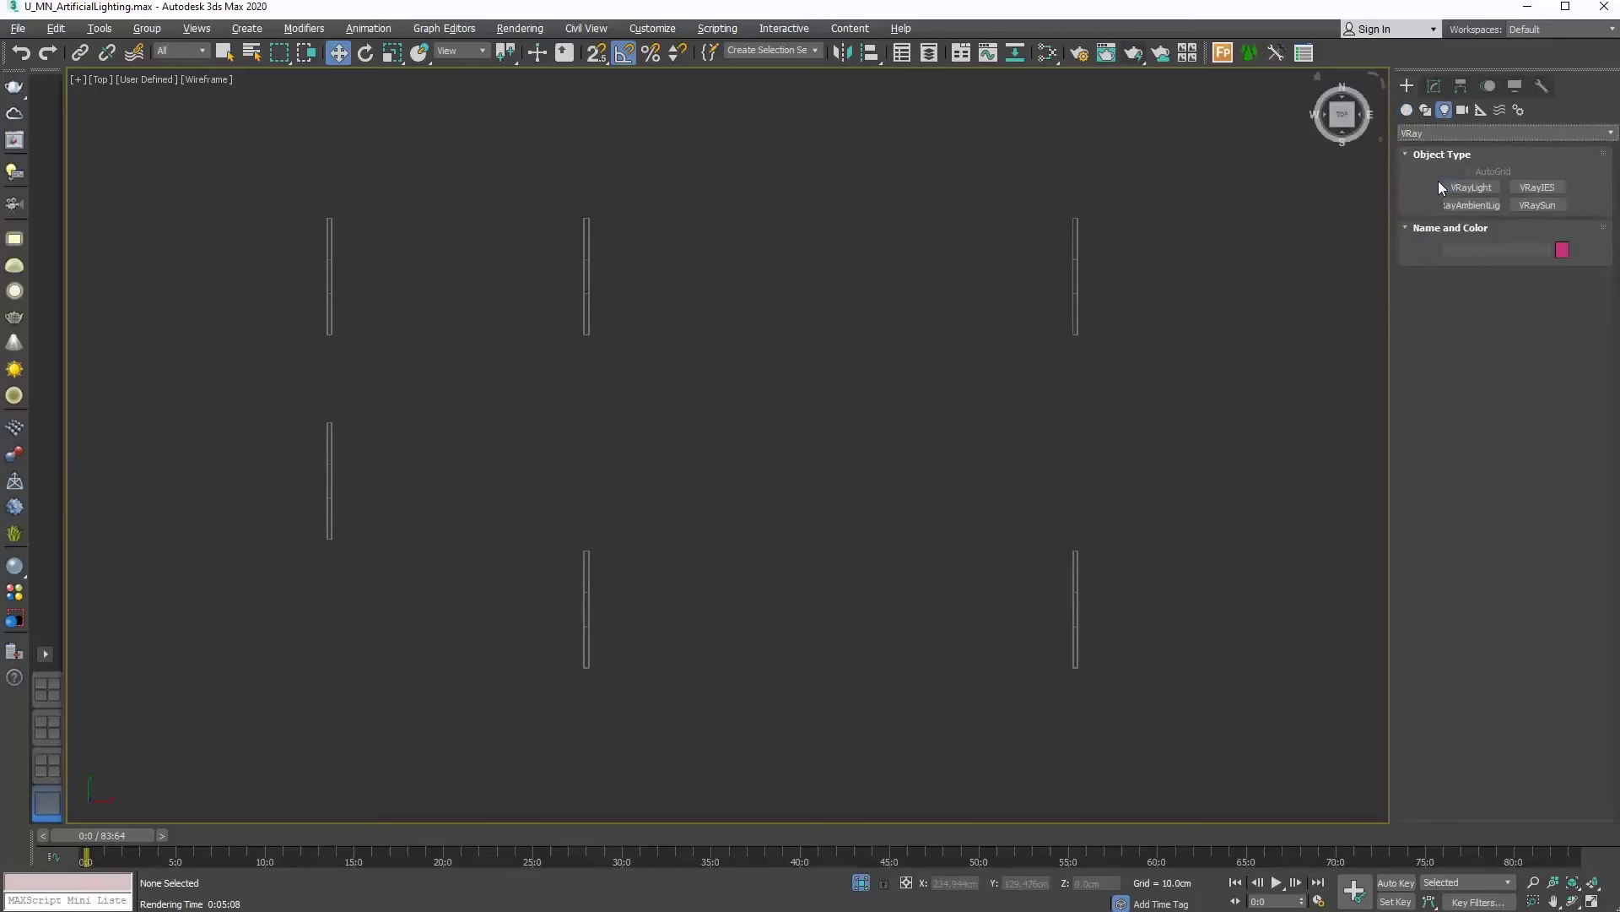
{"action": "left_click", "coordinate": [1460, 186]}
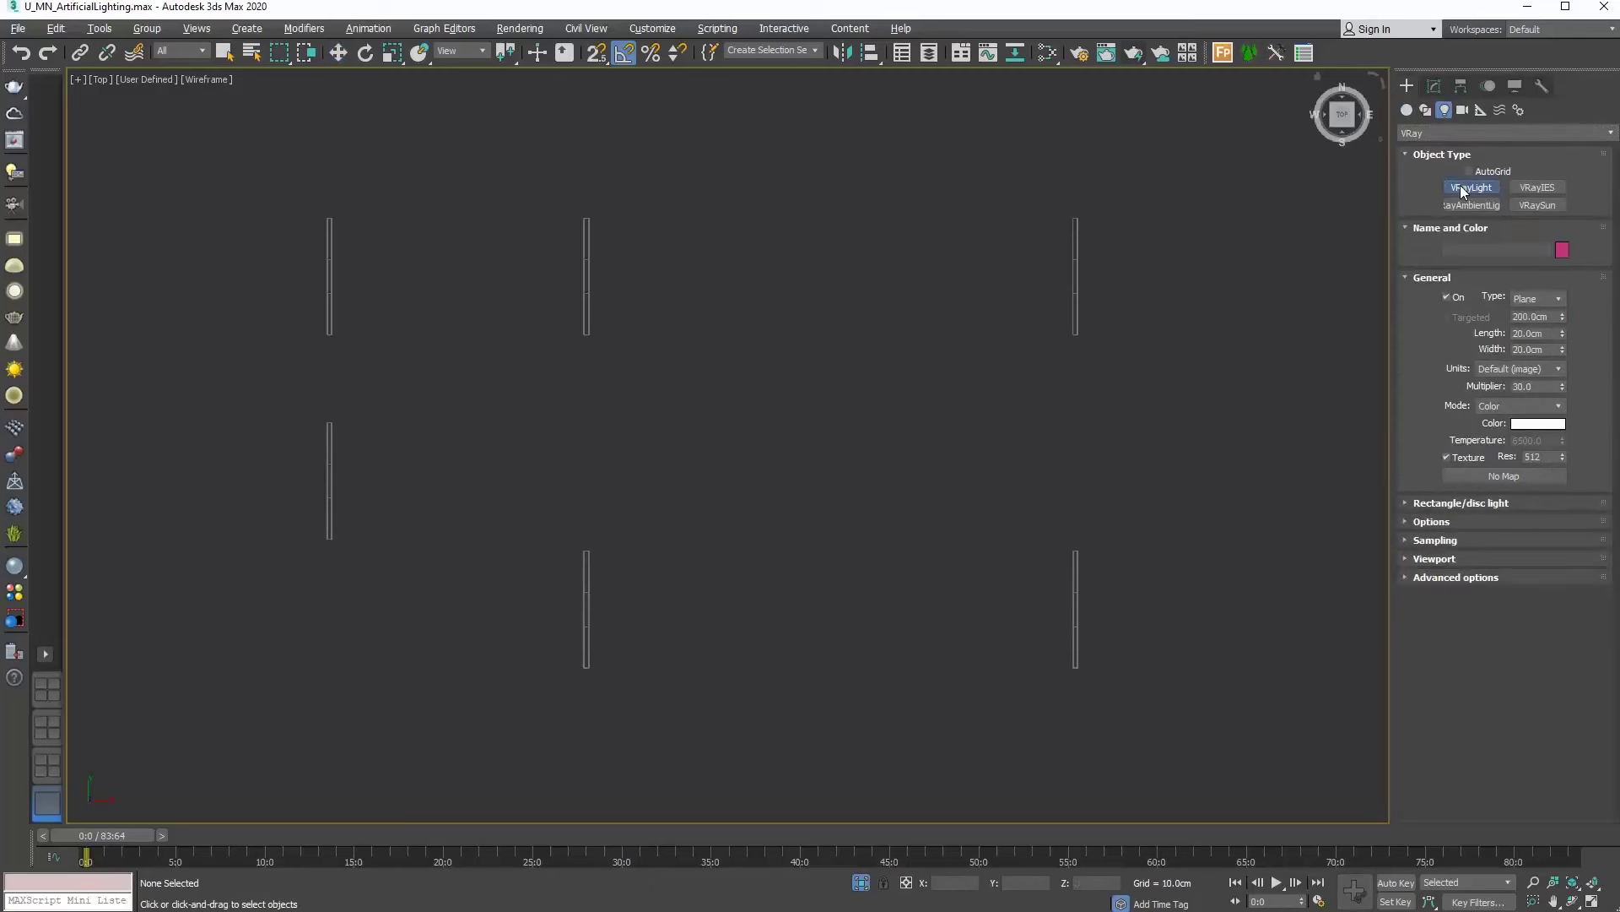
{"action": "scroll", "coordinate": [1112, 237], "scroll_direction": "up", "scroll_amount": 8}
{"action": "left_click_drag", "start_coordinate": [960, 158], "coordinate": [991, 643]}
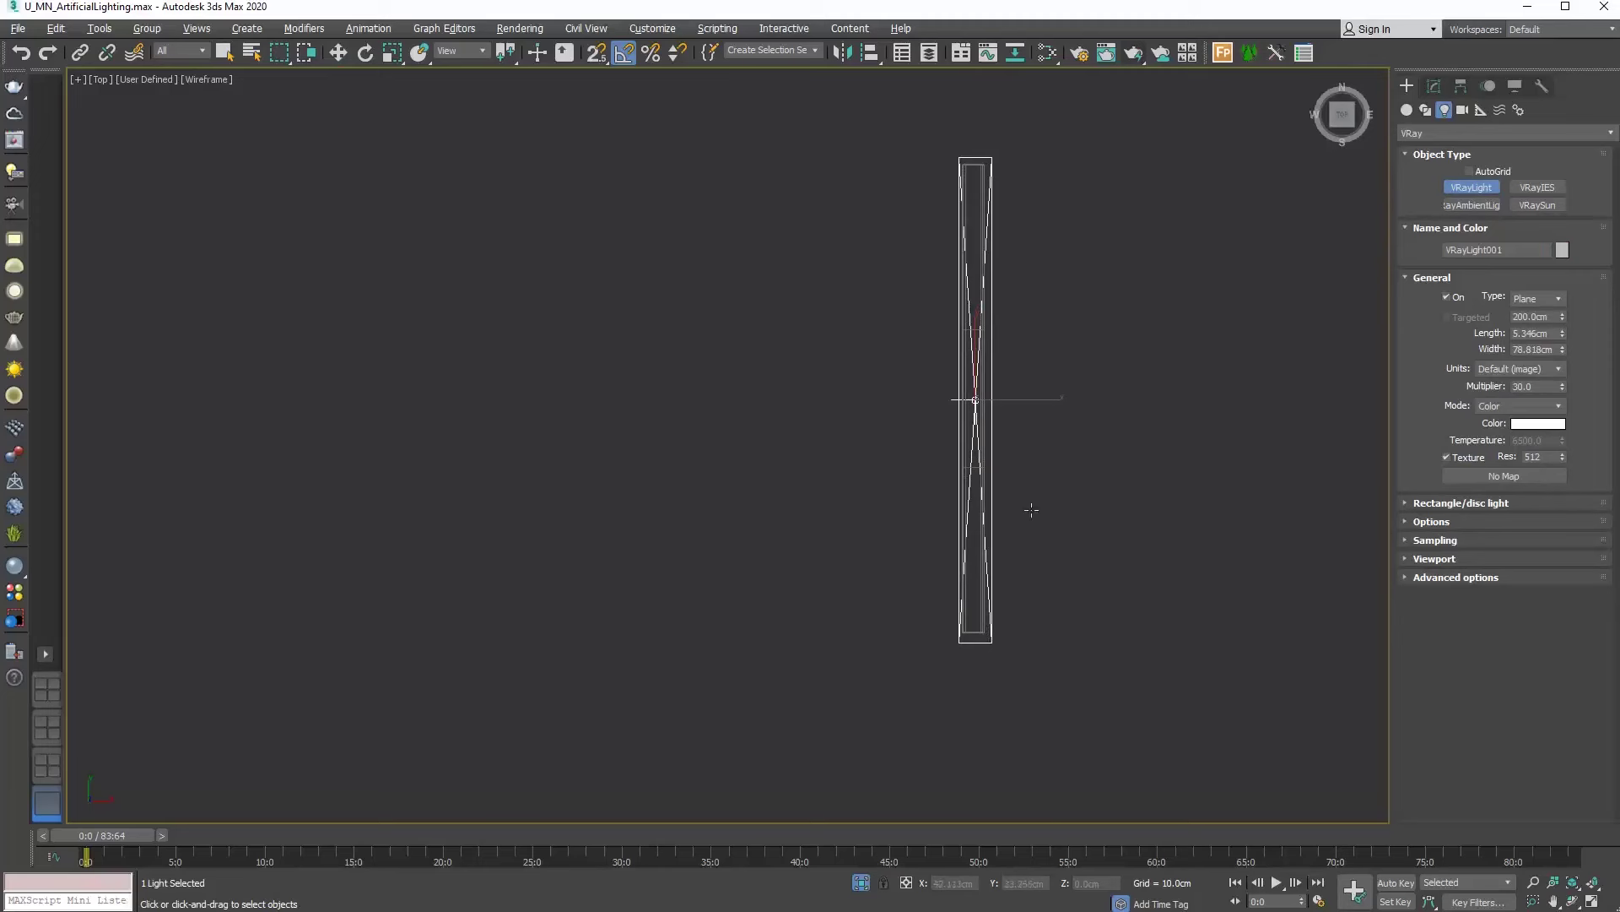
Open the new light's parameters, roughly shrink its length, and nudge it left over the strip
{"action": "key", "text": "w"}
{"action": "left_click", "coordinate": [1433, 86]}
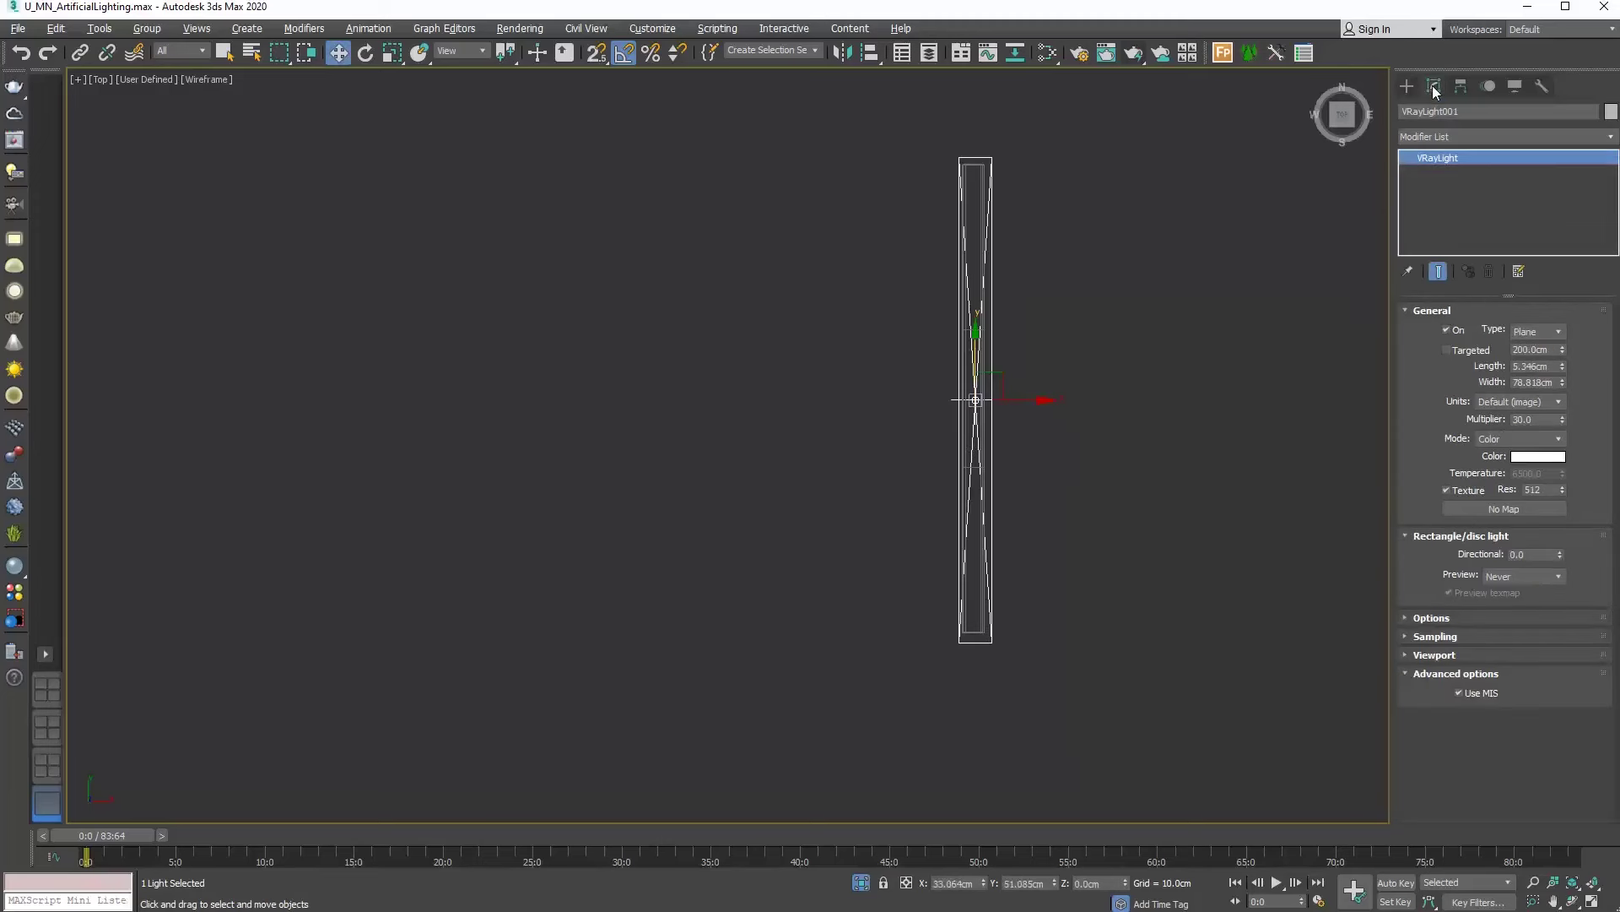
{"action": "scroll", "coordinate": [1049, 329], "scroll_direction": "up", "scroll_amount": 3}
{"action": "middle_click_drag", "start_coordinate": [1049, 325], "coordinate": [1017, 336]}
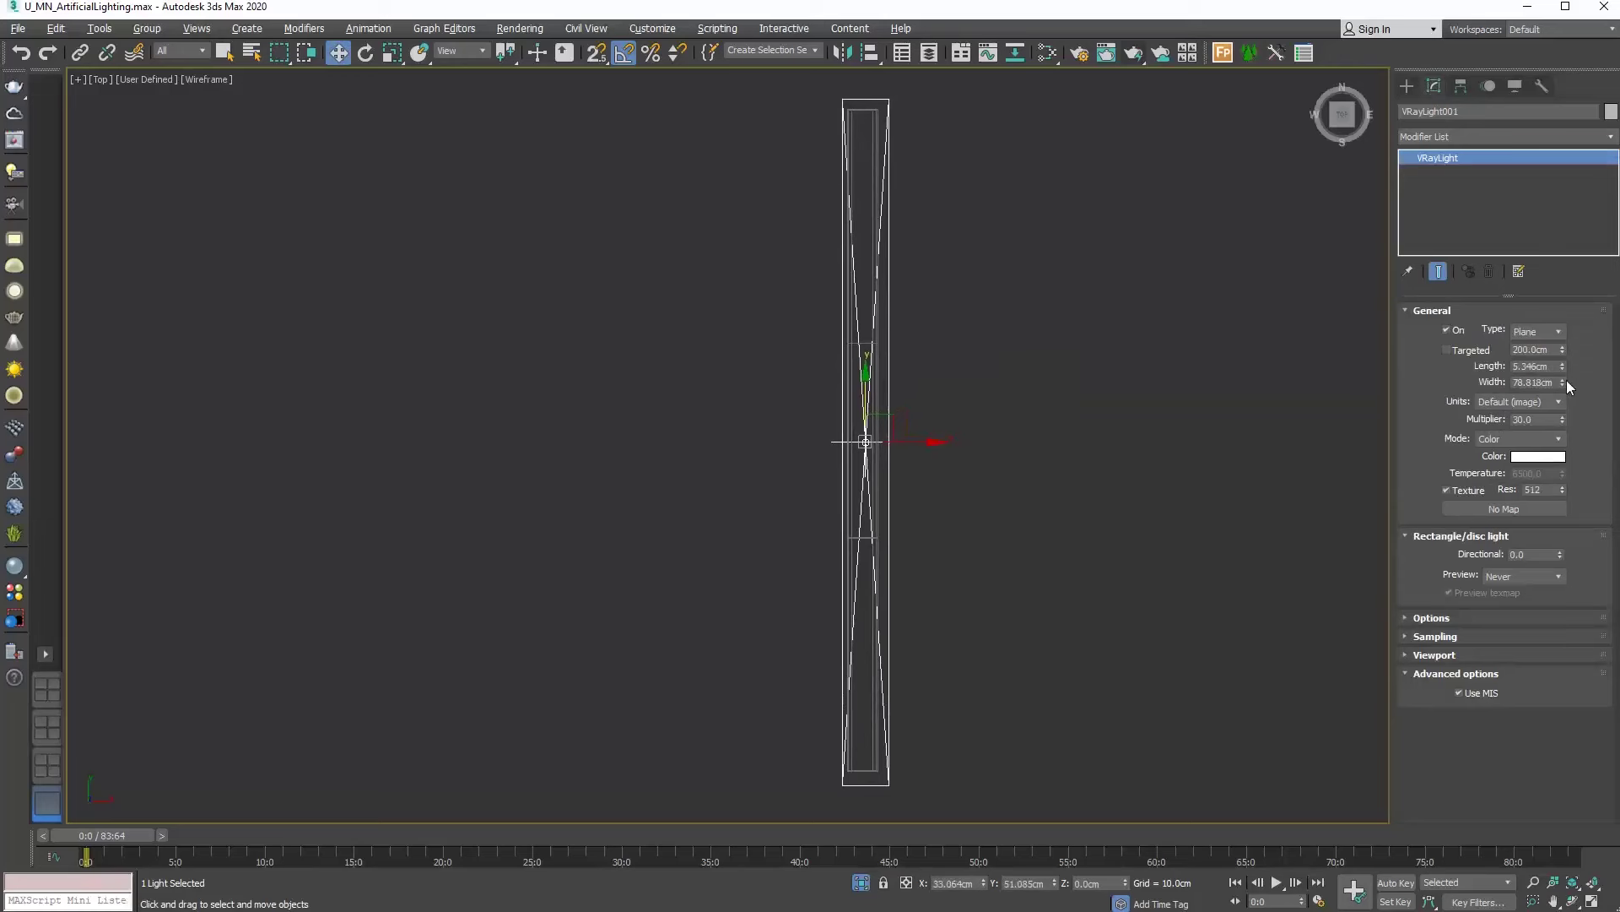
{"action": "left_click_drag", "start_coordinate": [1563, 368], "coordinate": [1561, 383]}
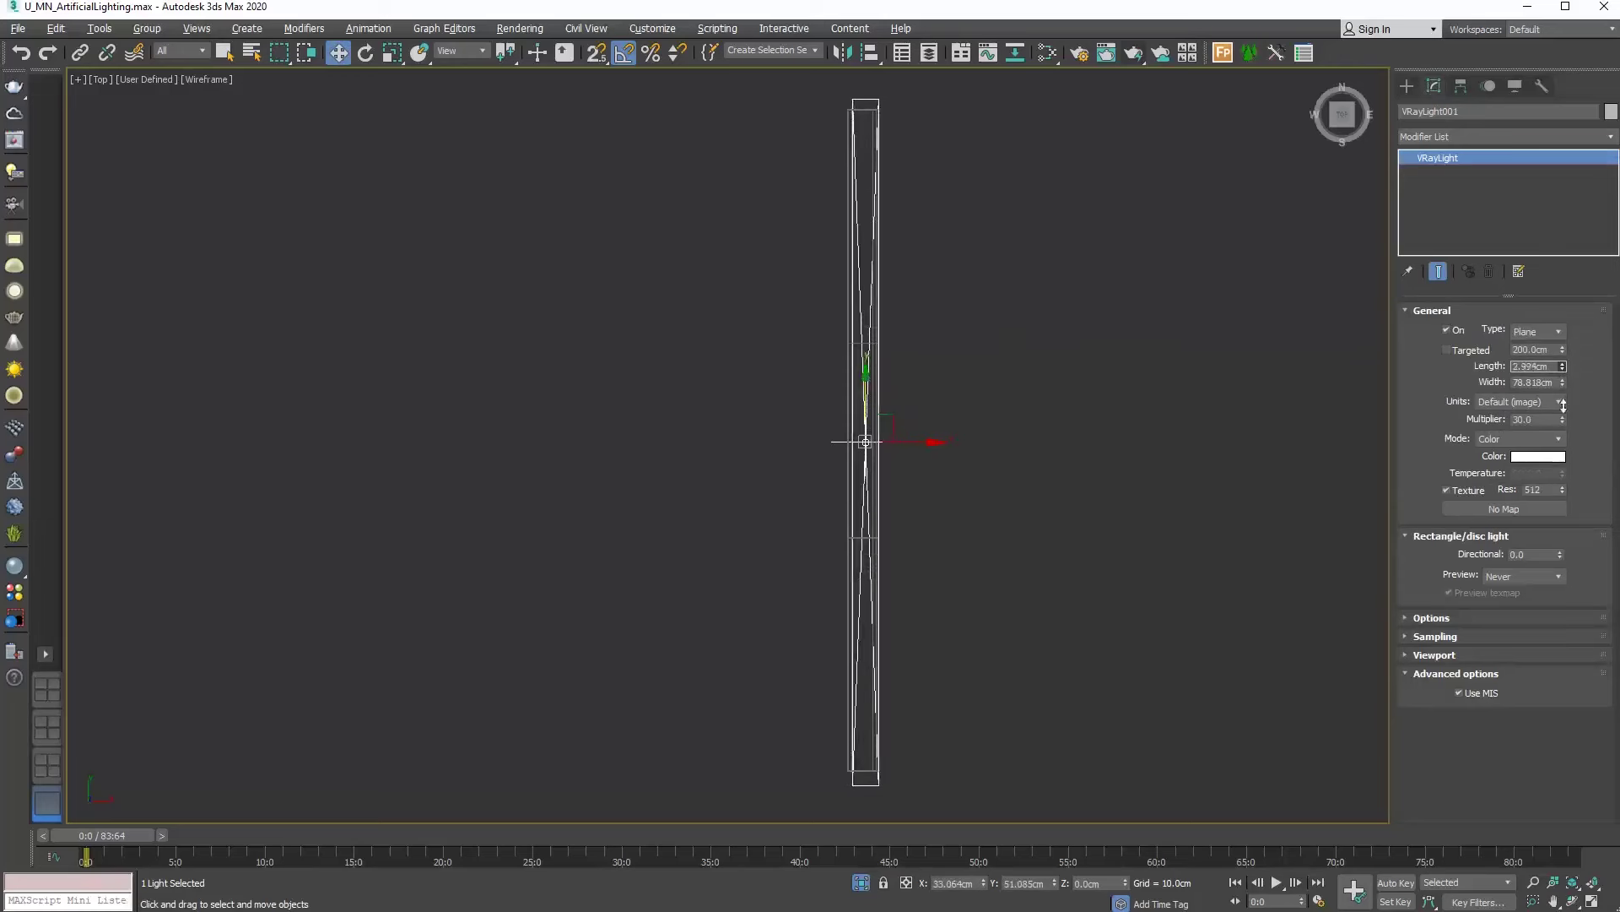
{"action": "left_click_drag", "start_coordinate": [1564, 413], "coordinate": [1564, 422]}
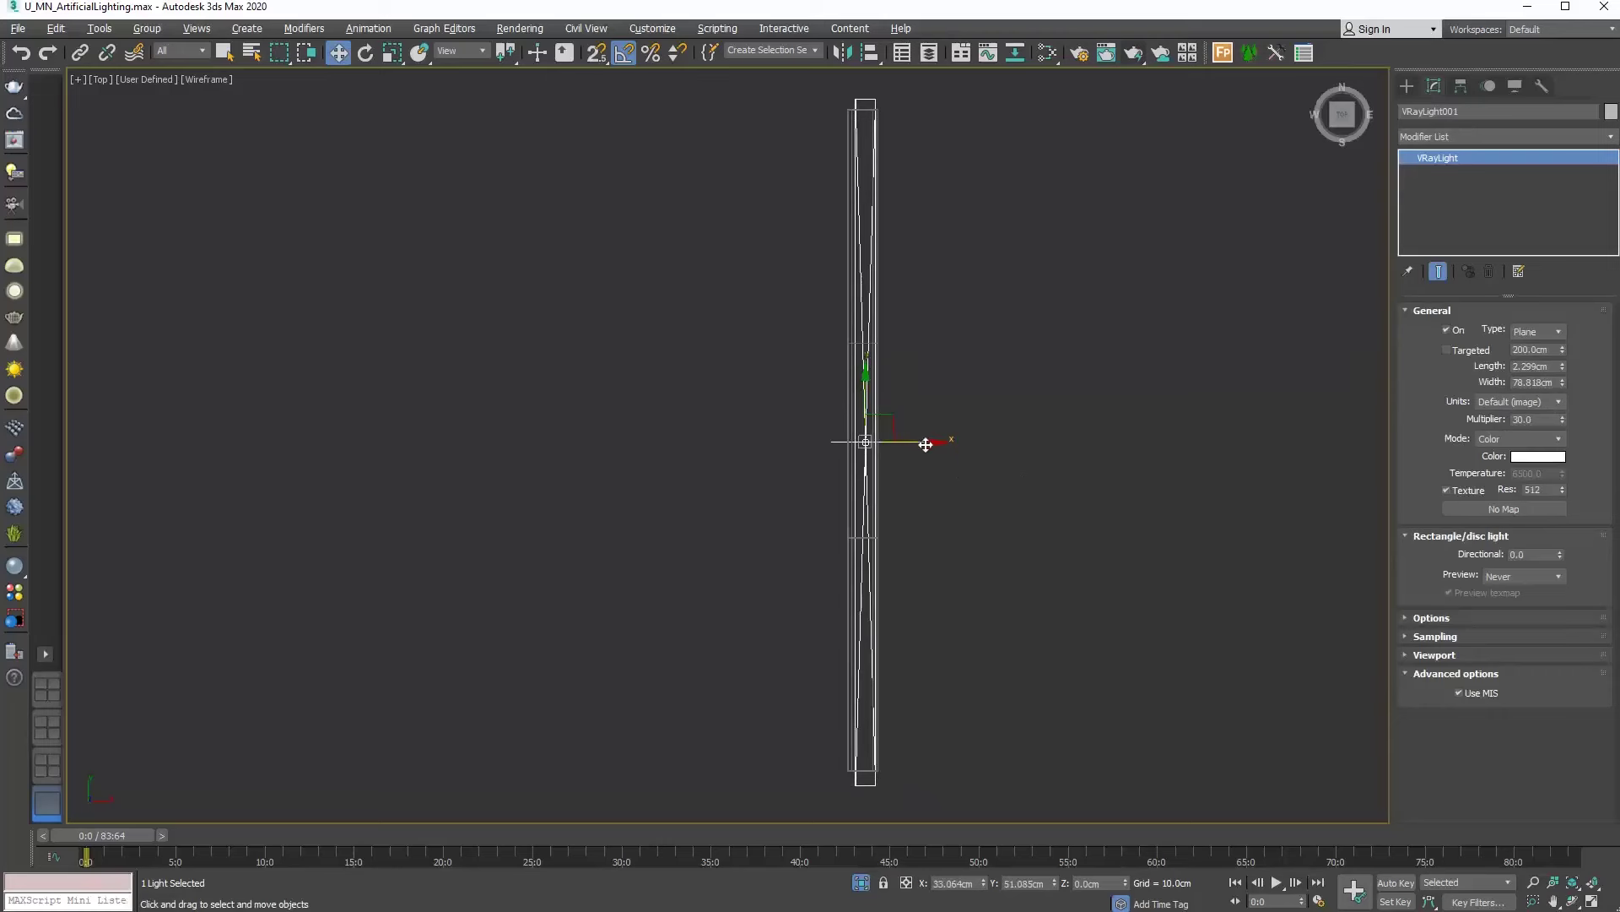
{"action": "left_click_drag", "start_coordinate": [926, 445], "coordinate": [904, 434]}
{"action": "scroll", "coordinate": [890, 443], "scroll_direction": "up", "scroll_amount": 5}
{"action": "scroll", "coordinate": [904, 434], "scroll_direction": "down", "scroll_amount": 5}
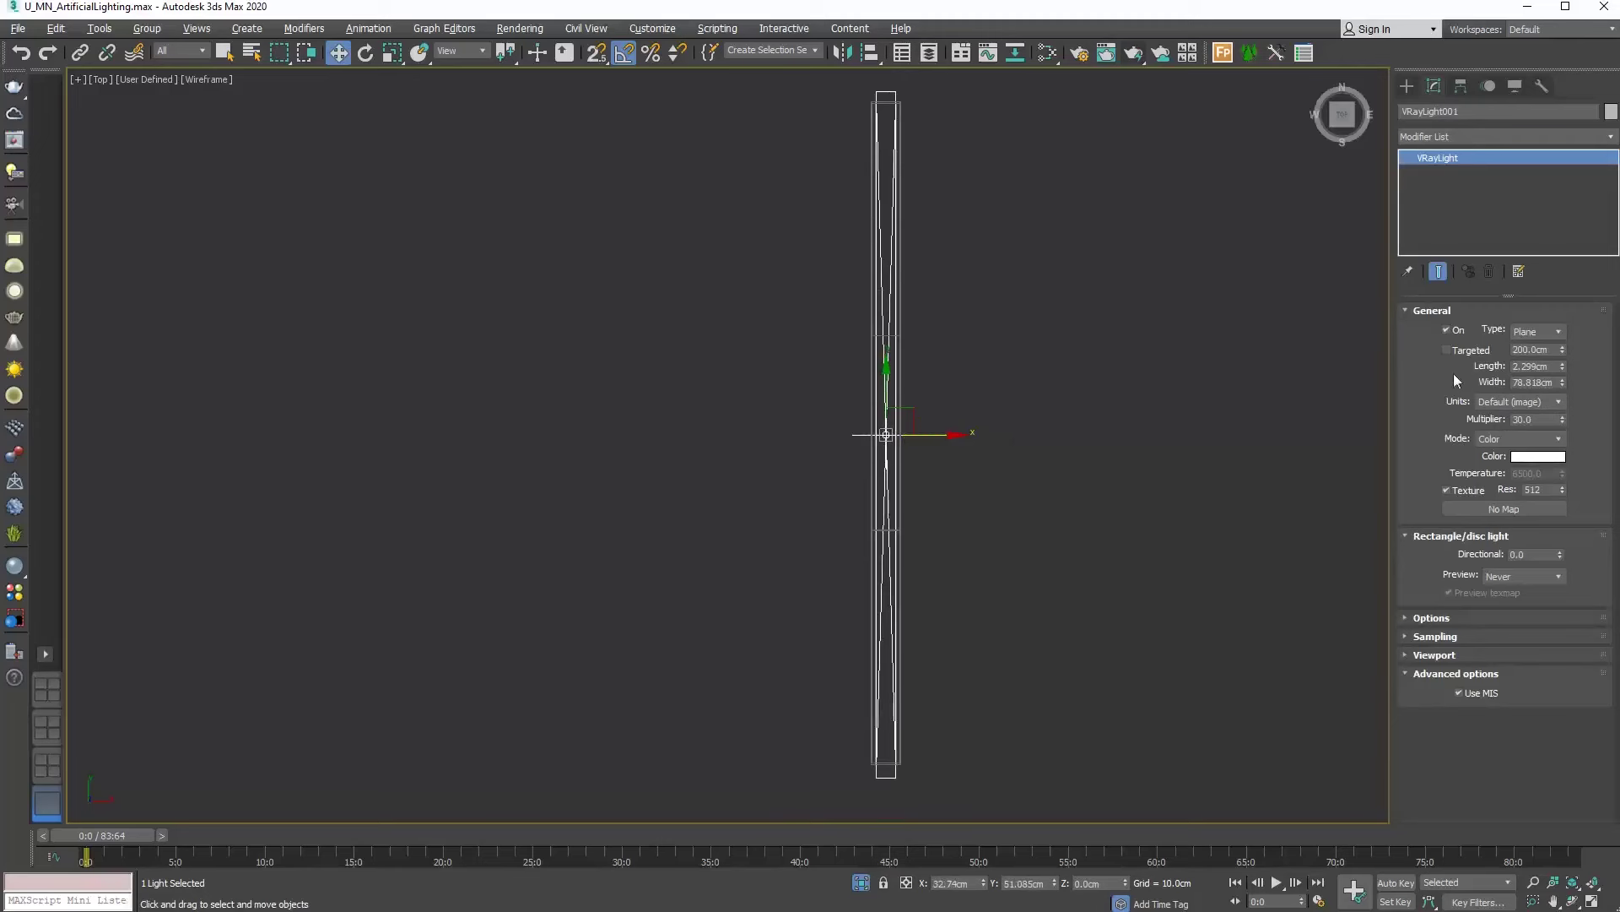
Set the plane light to Width 75 cm and Length 2 cm
{"action": "double_click", "coordinate": [1547, 366]}
{"action": "key", "text": "Tab"}
{"action": "type", "text": "75"}
{"action": "key", "text": "Return"}
{"action": "key", "text": "shift+Tab"}
{"action": "type", "text": "2"}
{"action": "key", "text": "Return"}
Shift the light along Y to line it up with the fixture, then zoom out to check
{"action": "middle_click_drag", "start_coordinate": [1138, 431], "coordinate": [1138, 446]}
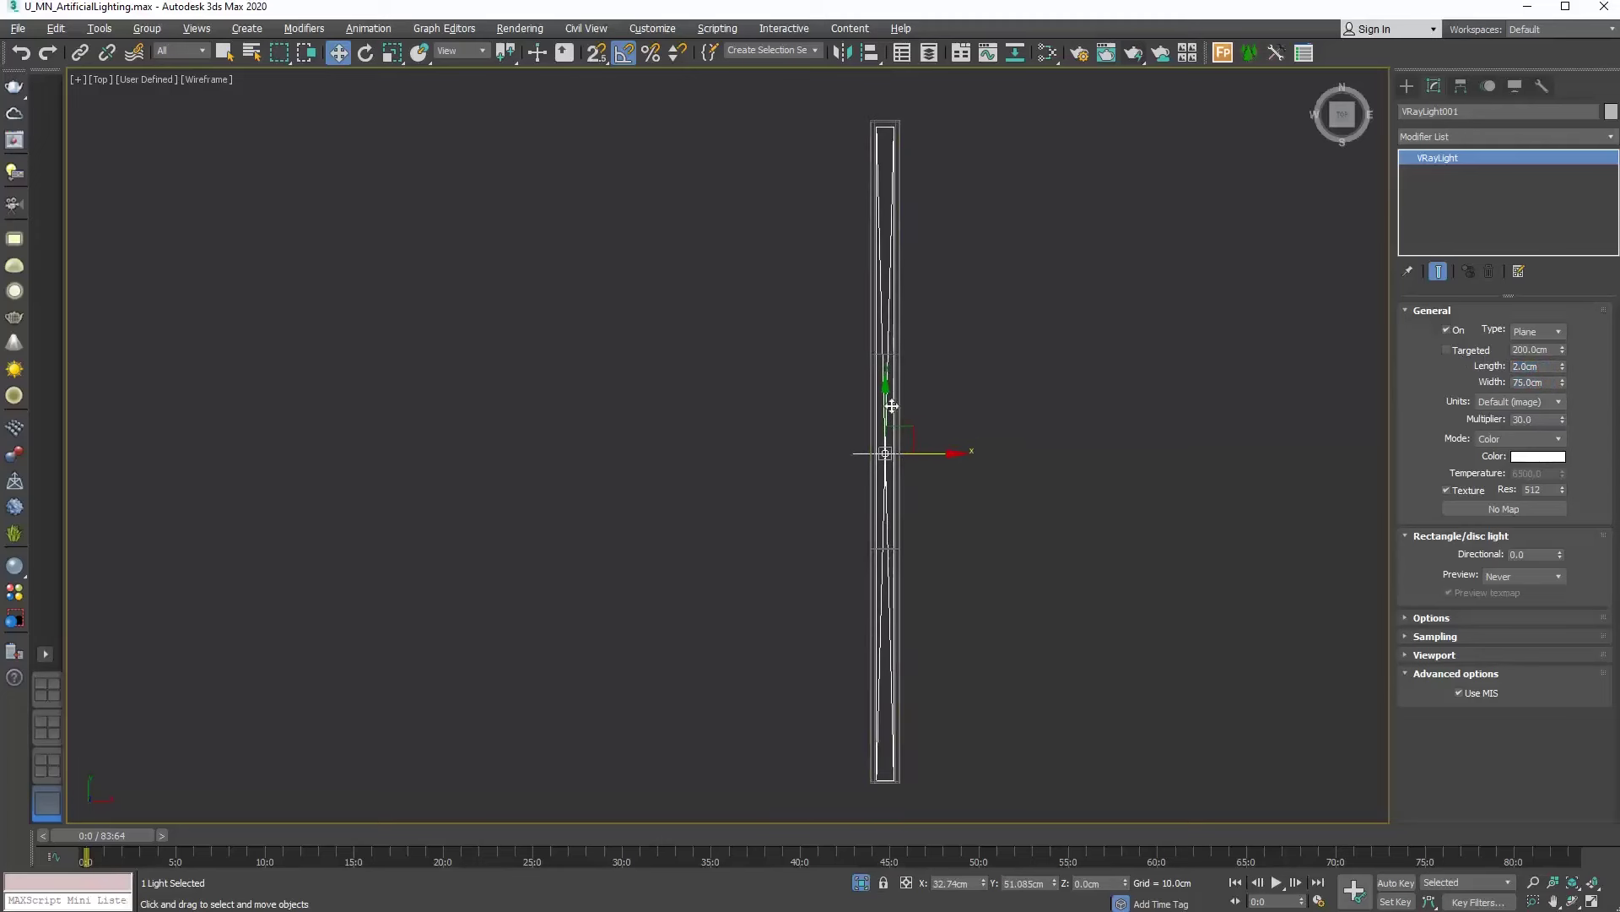
{"action": "left_click_drag", "start_coordinate": [889, 402], "coordinate": [888, 401]}
{"action": "scroll", "coordinate": [879, 420], "scroll_direction": "up", "scroll_amount": 4}
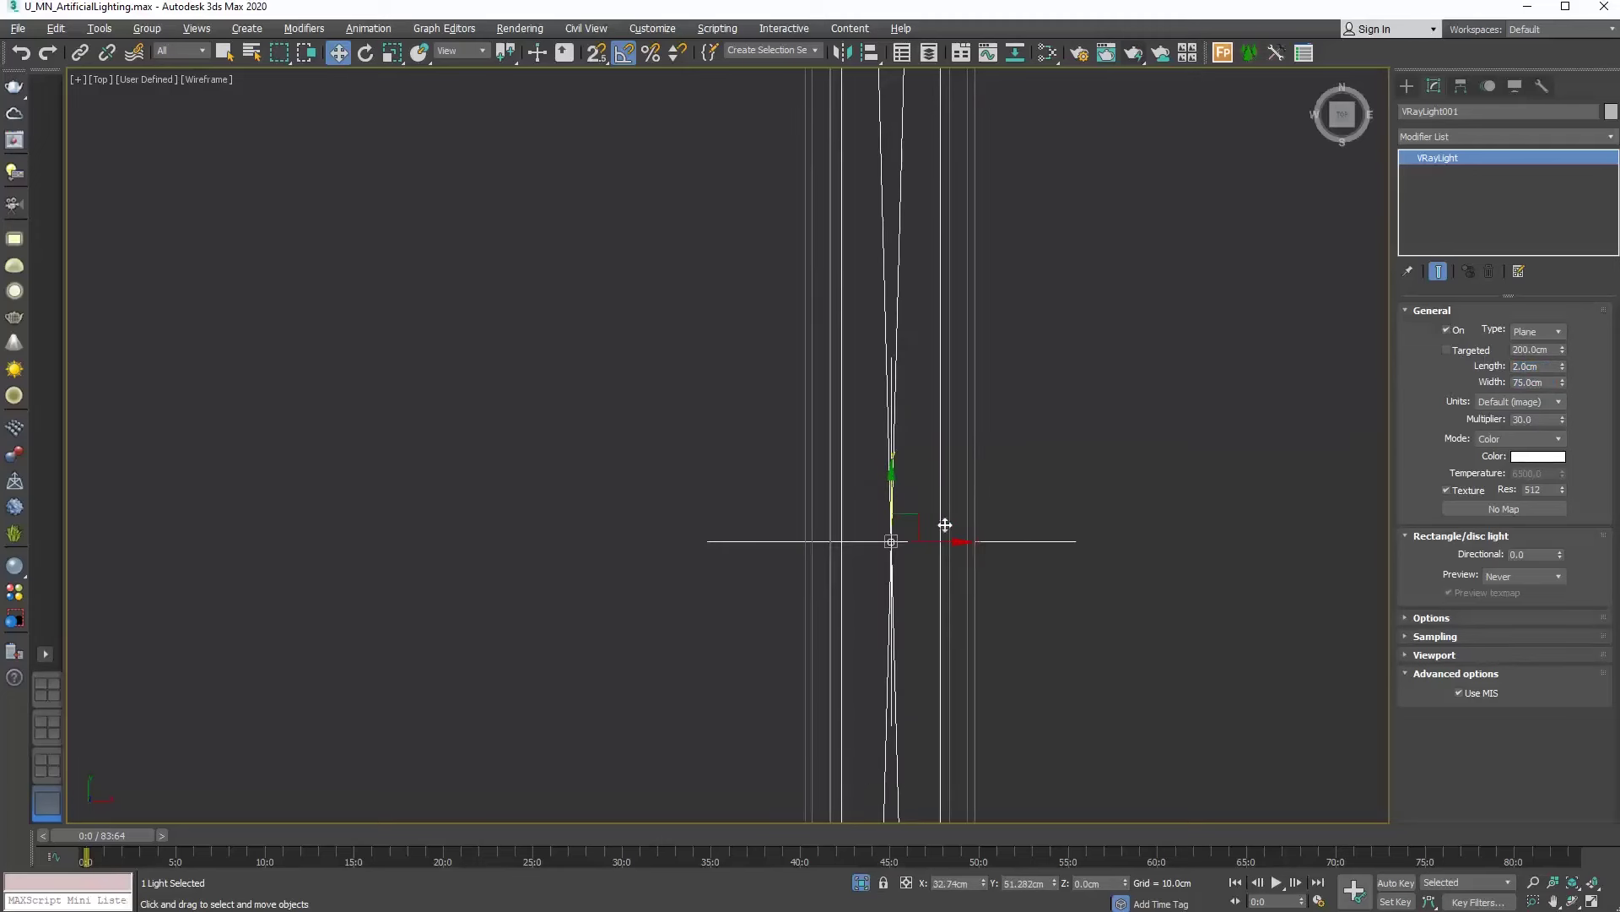
{"action": "scroll", "coordinate": [853, 417], "scroll_direction": "down", "scroll_amount": 2}
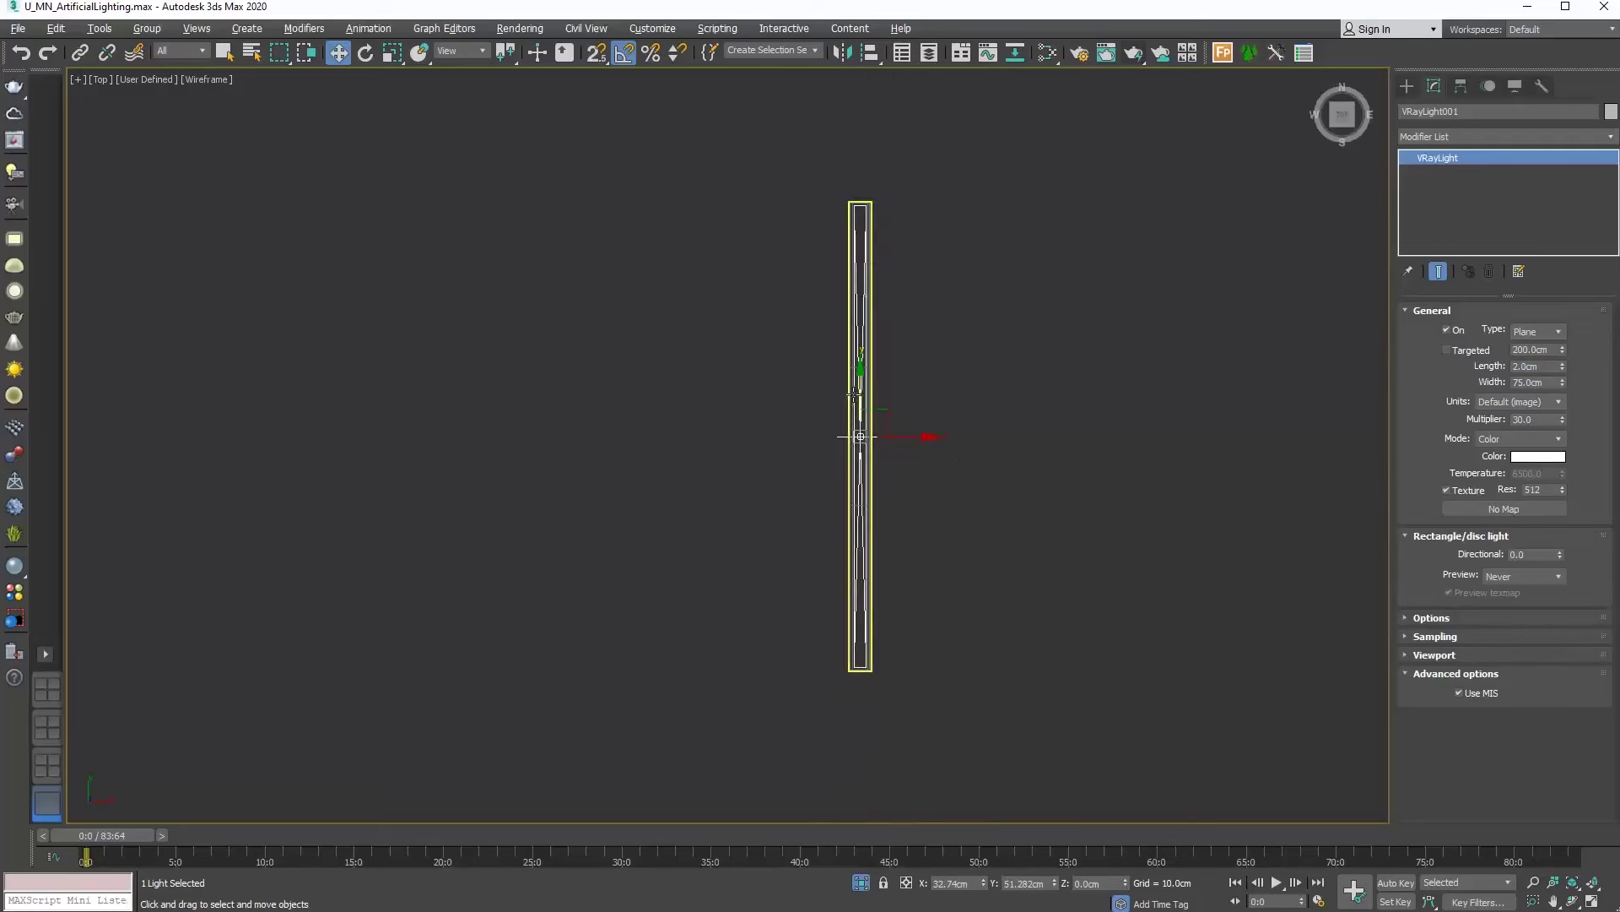
{"action": "scroll", "coordinate": [911, 291], "scroll_direction": "down", "scroll_amount": 3}
{"action": "scroll", "coordinate": [910, 302], "scroll_direction": "down", "scroll_amount": 3}
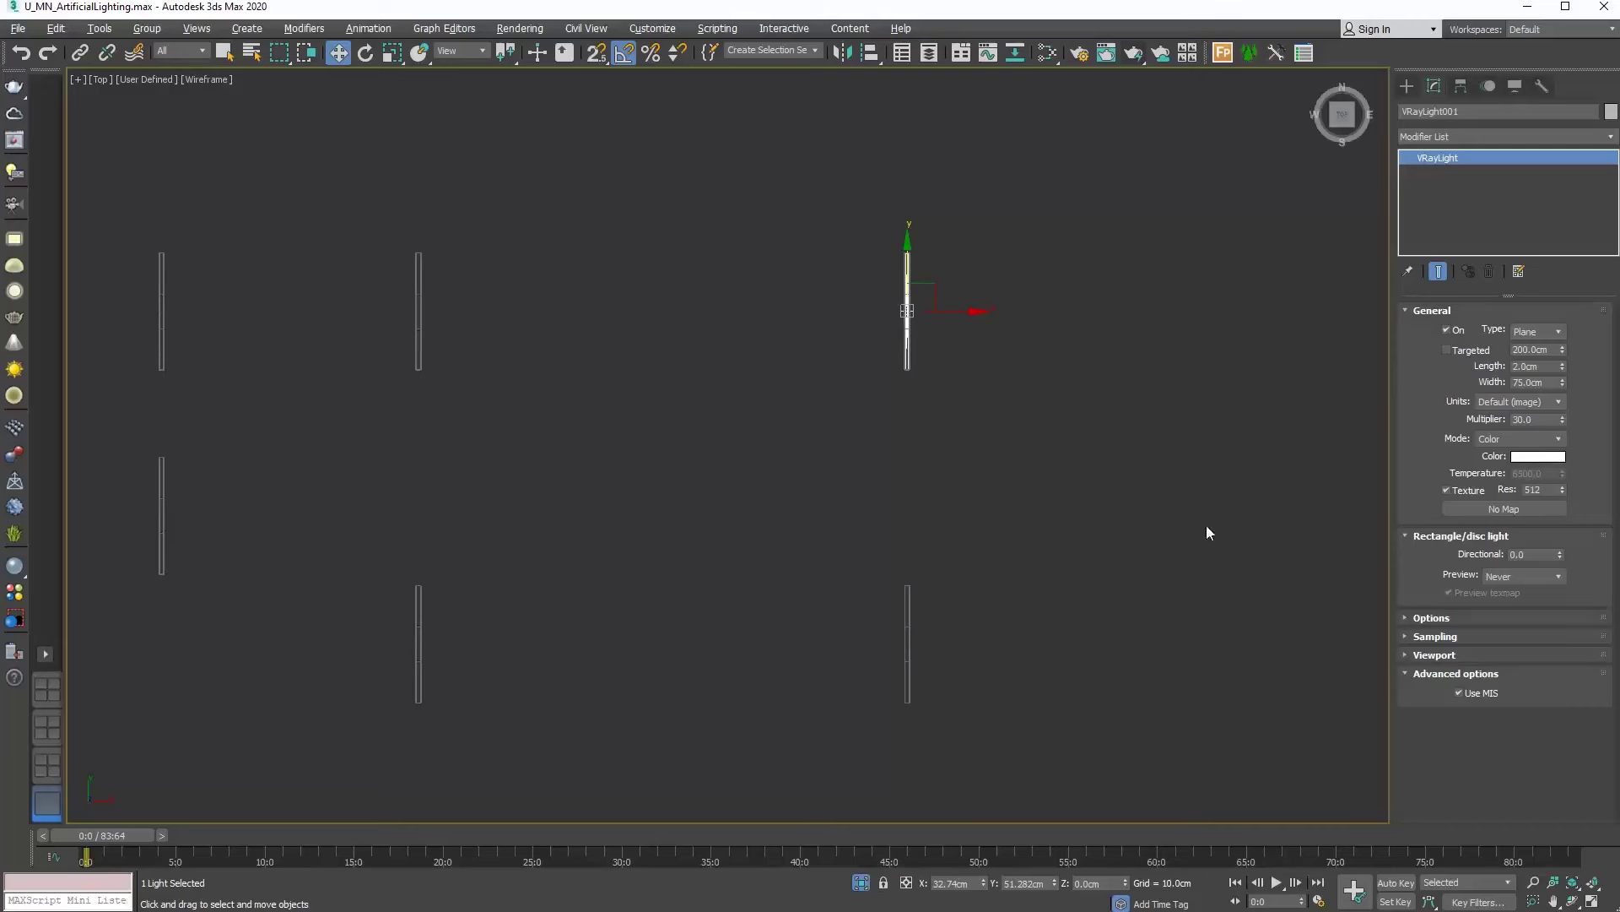
Maximize the Front viewport and frame the plane light in it
{"action": "left_click", "coordinate": [1593, 902]}
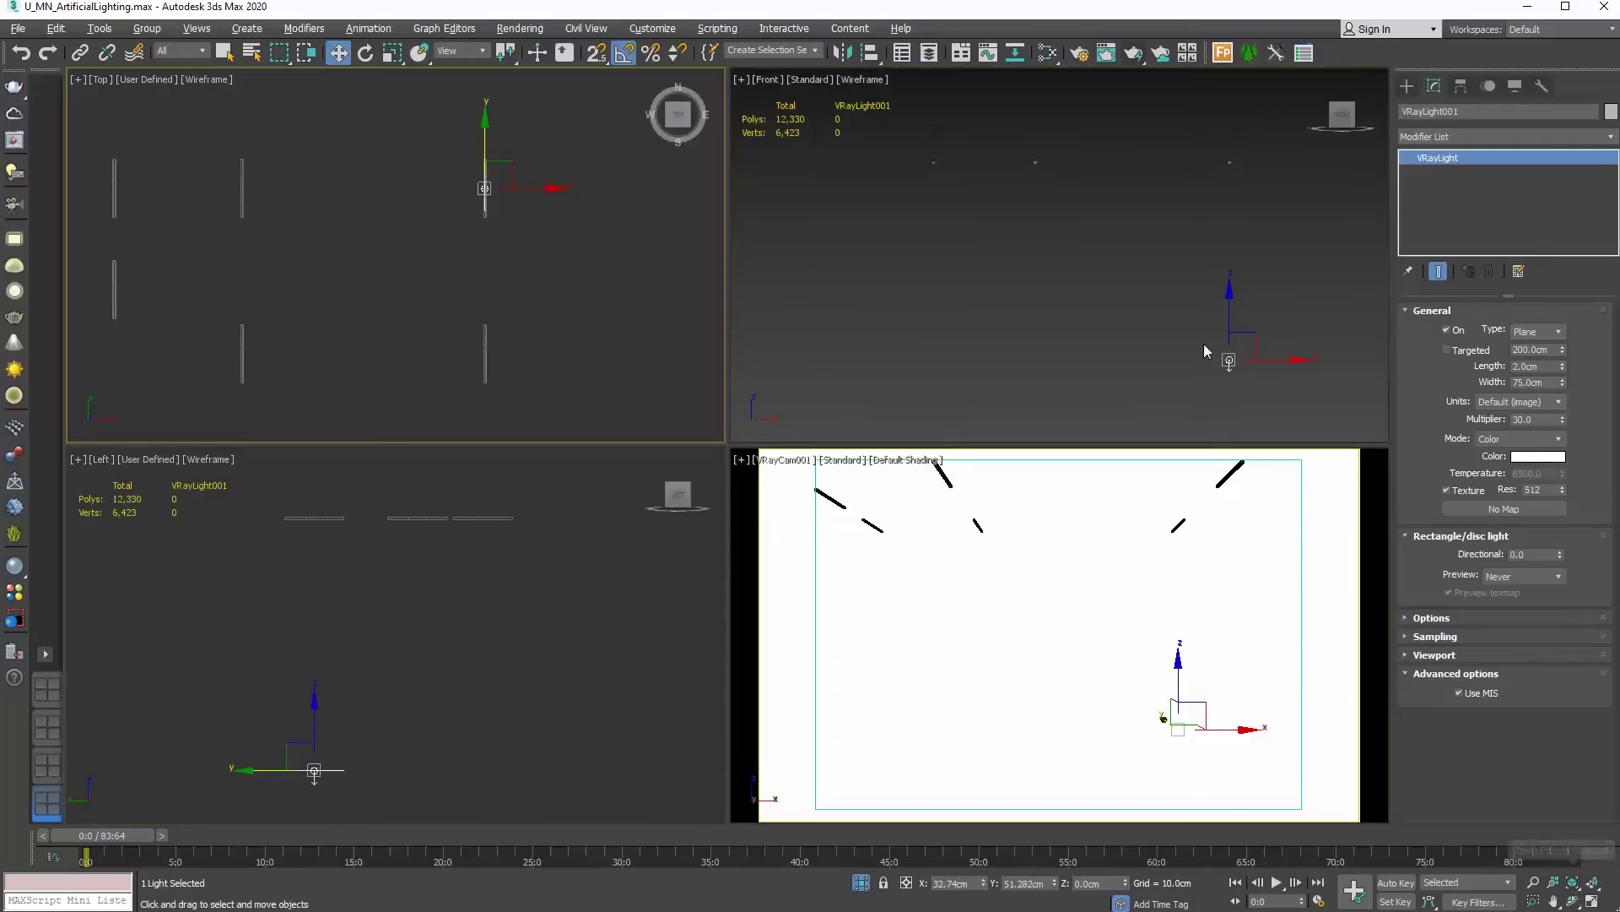
{"action": "right_click", "coordinate": [1162, 245]}
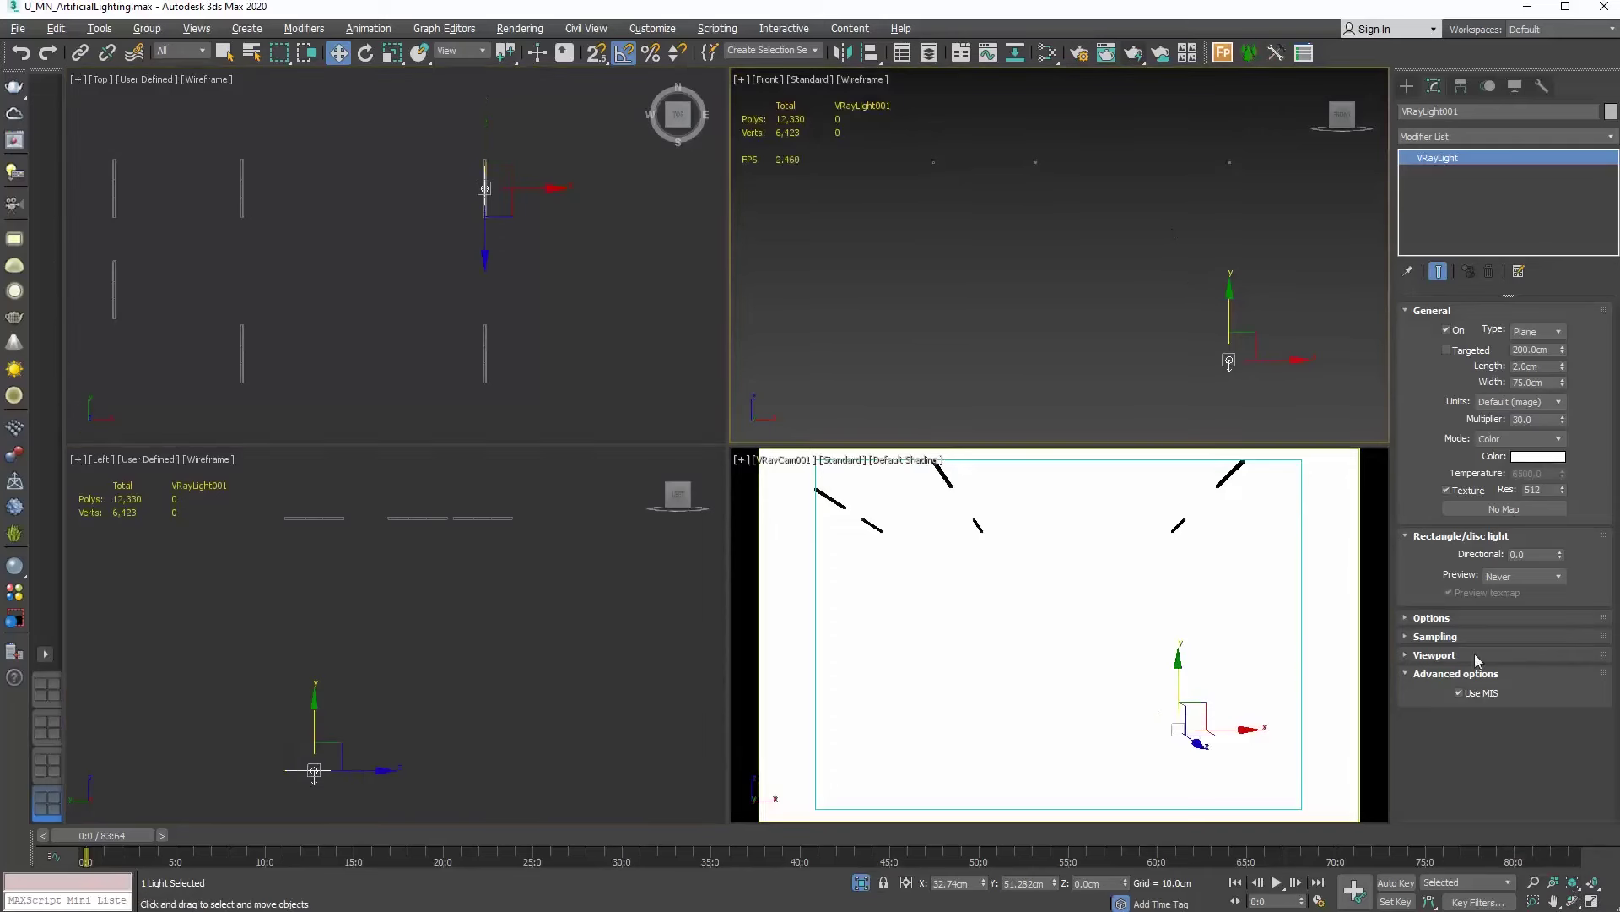
{"action": "left_click", "coordinate": [1593, 901]}
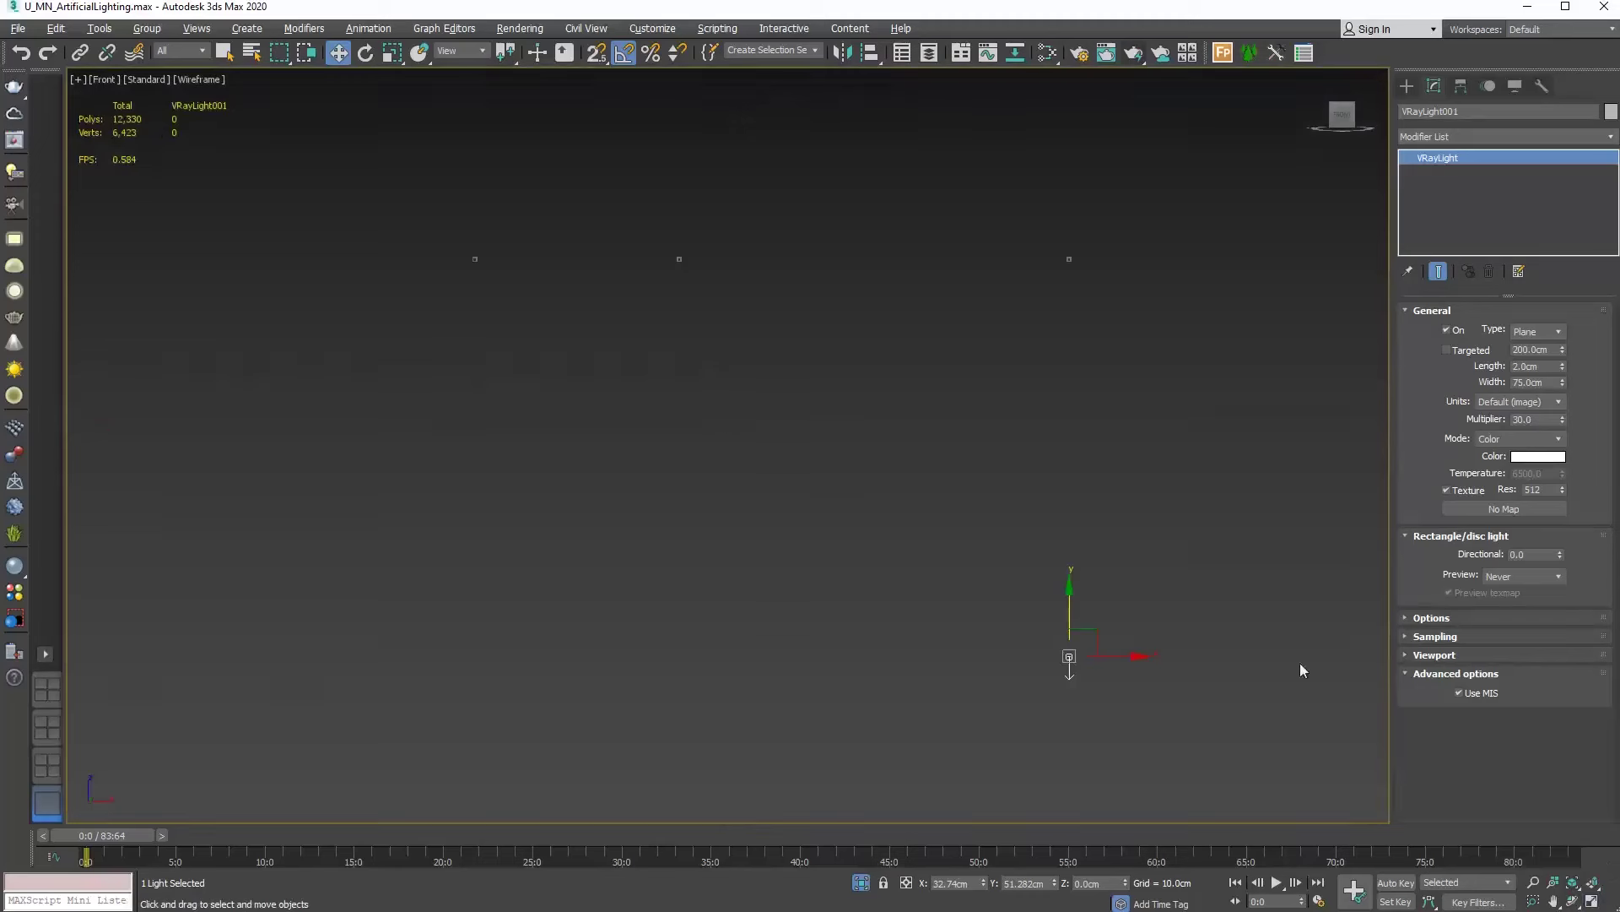
{"action": "middle_click_drag", "start_coordinate": [1254, 661], "coordinate": [1188, 720]}
{"action": "scroll", "coordinate": [1200, 675], "scroll_direction": "up", "scroll_amount": 3}
Raise the plane light to the ceiling fixture at about Z 322 cm, then restore four views
{"action": "left_click_drag", "start_coordinate": [948, 692], "coordinate": [984, 151]}
{"action": "scroll", "coordinate": [947, 184], "scroll_direction": "up", "scroll_amount": 8}
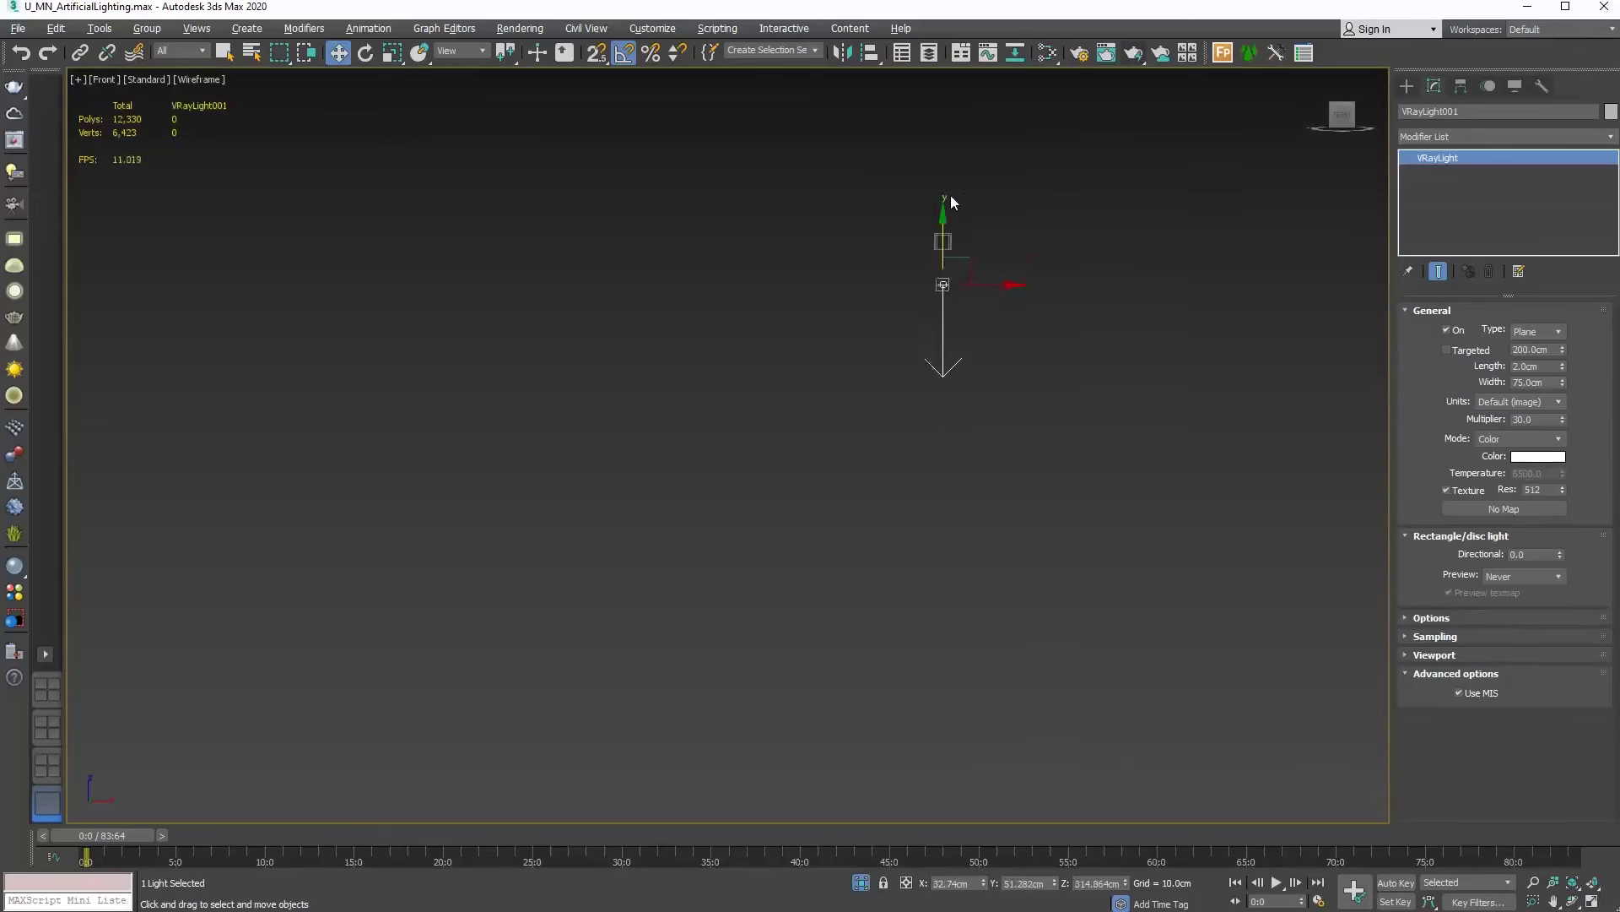
{"action": "scroll", "coordinate": [943, 306], "scroll_direction": "up", "scroll_amount": 4}
{"action": "left_click_drag", "start_coordinate": [943, 544], "coordinate": [947, 328]}
{"action": "scroll", "coordinate": [945, 327], "scroll_direction": "up", "scroll_amount": 4}
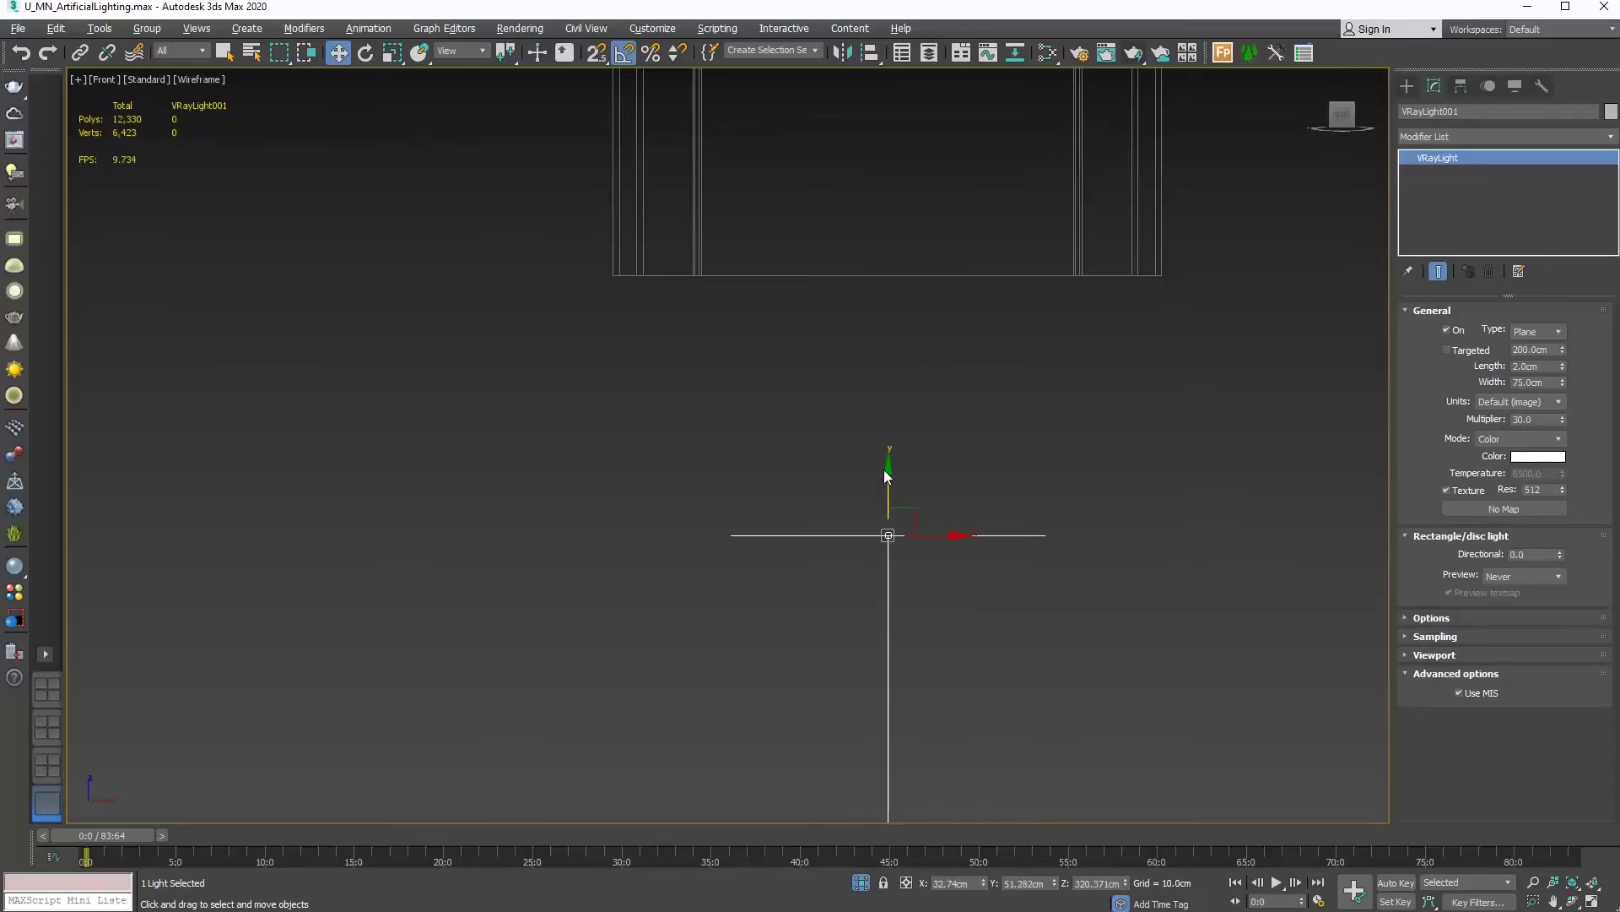
{"action": "left_click", "coordinate": [913, 481]}
{"action": "left_click", "coordinate": [888, 535]}
{"action": "left_click_drag", "start_coordinate": [892, 485], "coordinate": [908, 199]}
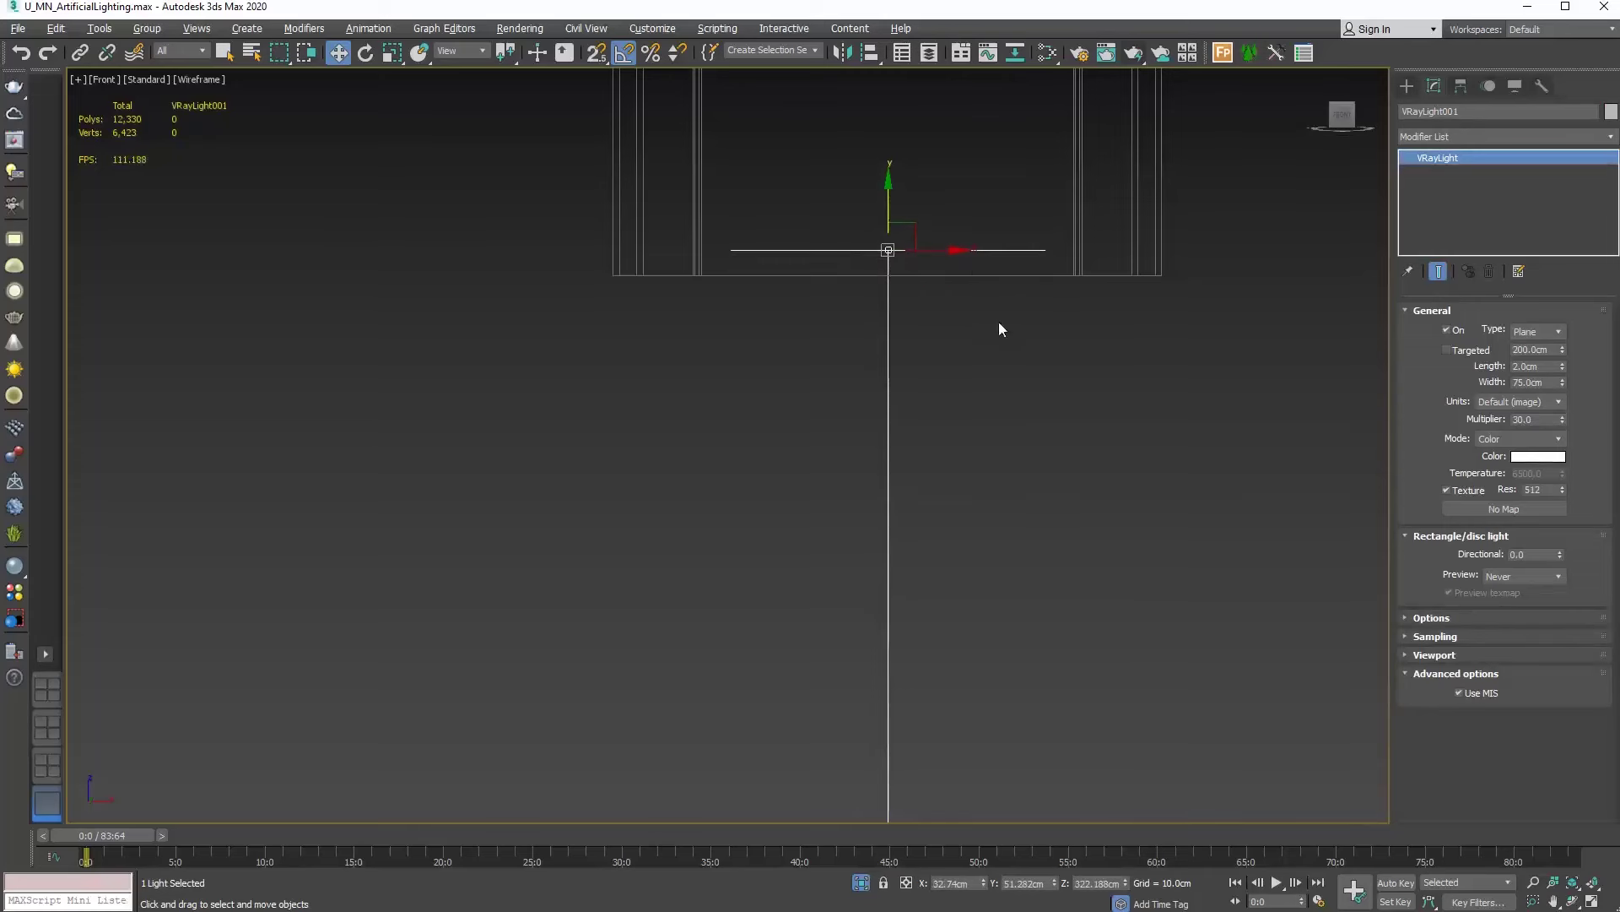
{"action": "scroll", "coordinate": [986, 330], "scroll_direction": "down", "scroll_amount": 5}
{"action": "scroll", "coordinate": [1089, 333], "scroll_direction": "down", "scroll_amount": 5}
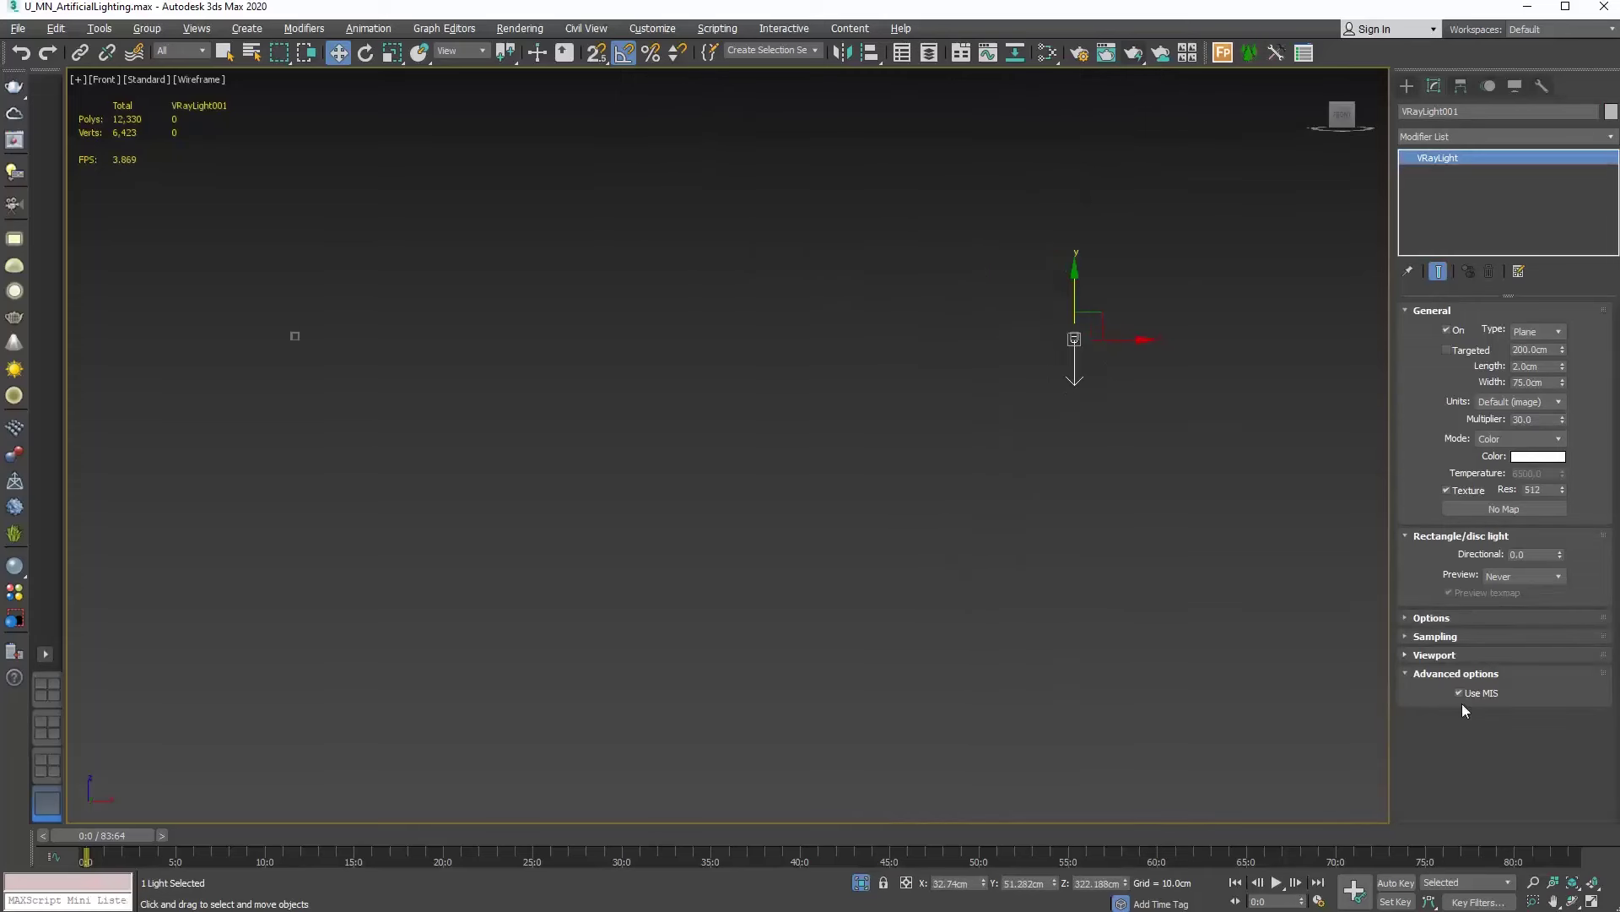
{"action": "left_click", "coordinate": [1593, 901]}
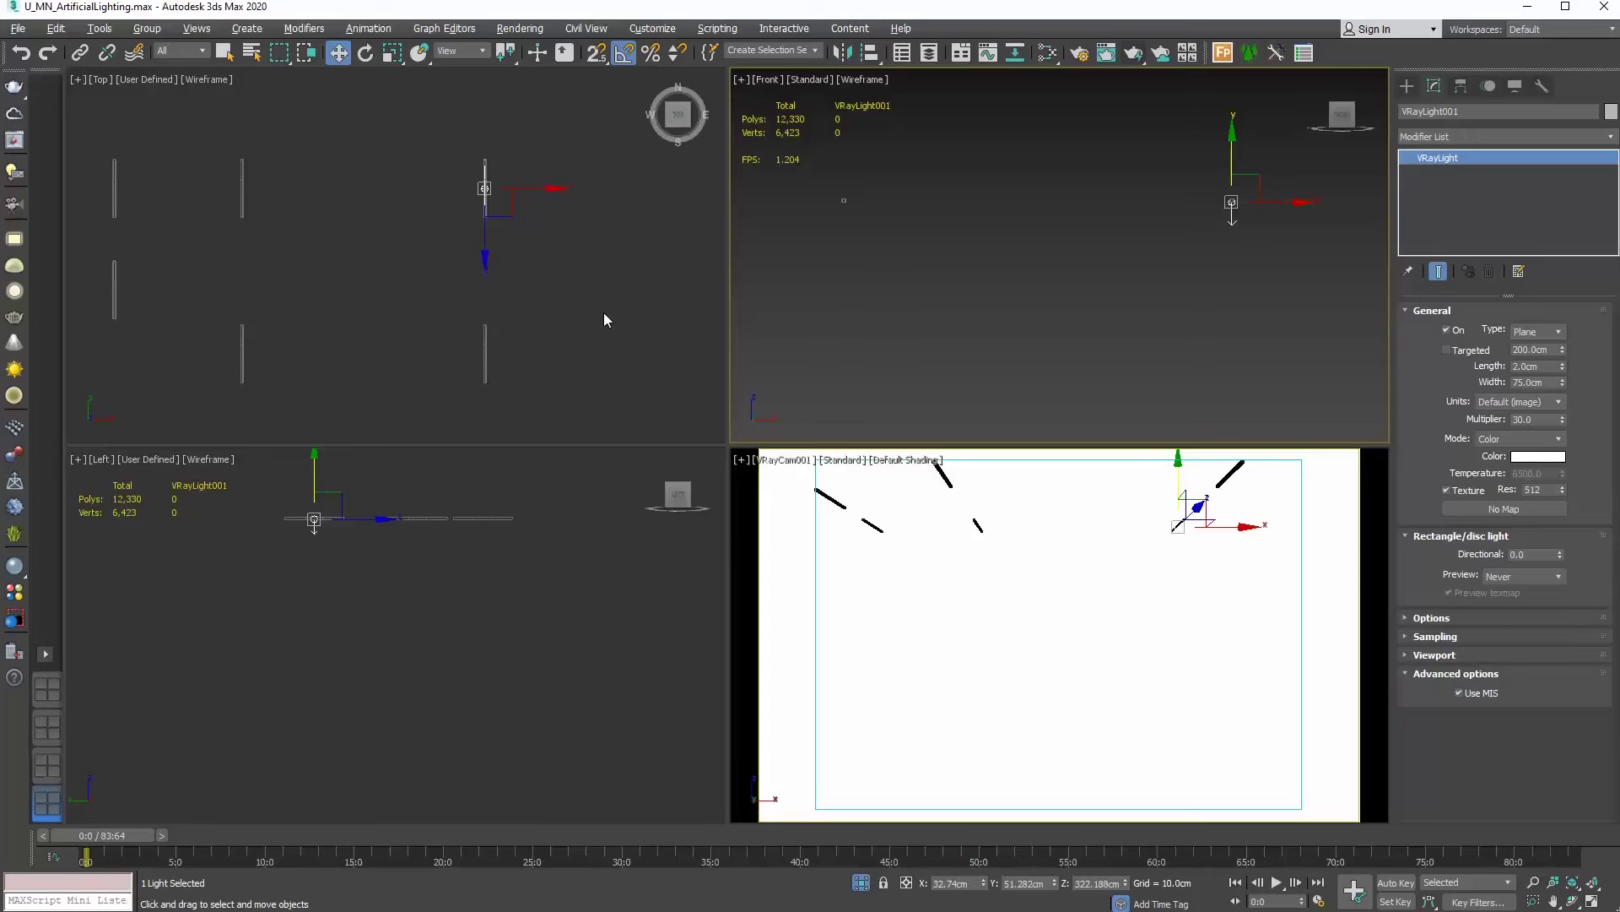
Make the Top viewport active and maximize it with Alt+W
{"action": "right_click", "coordinate": [581, 309]}
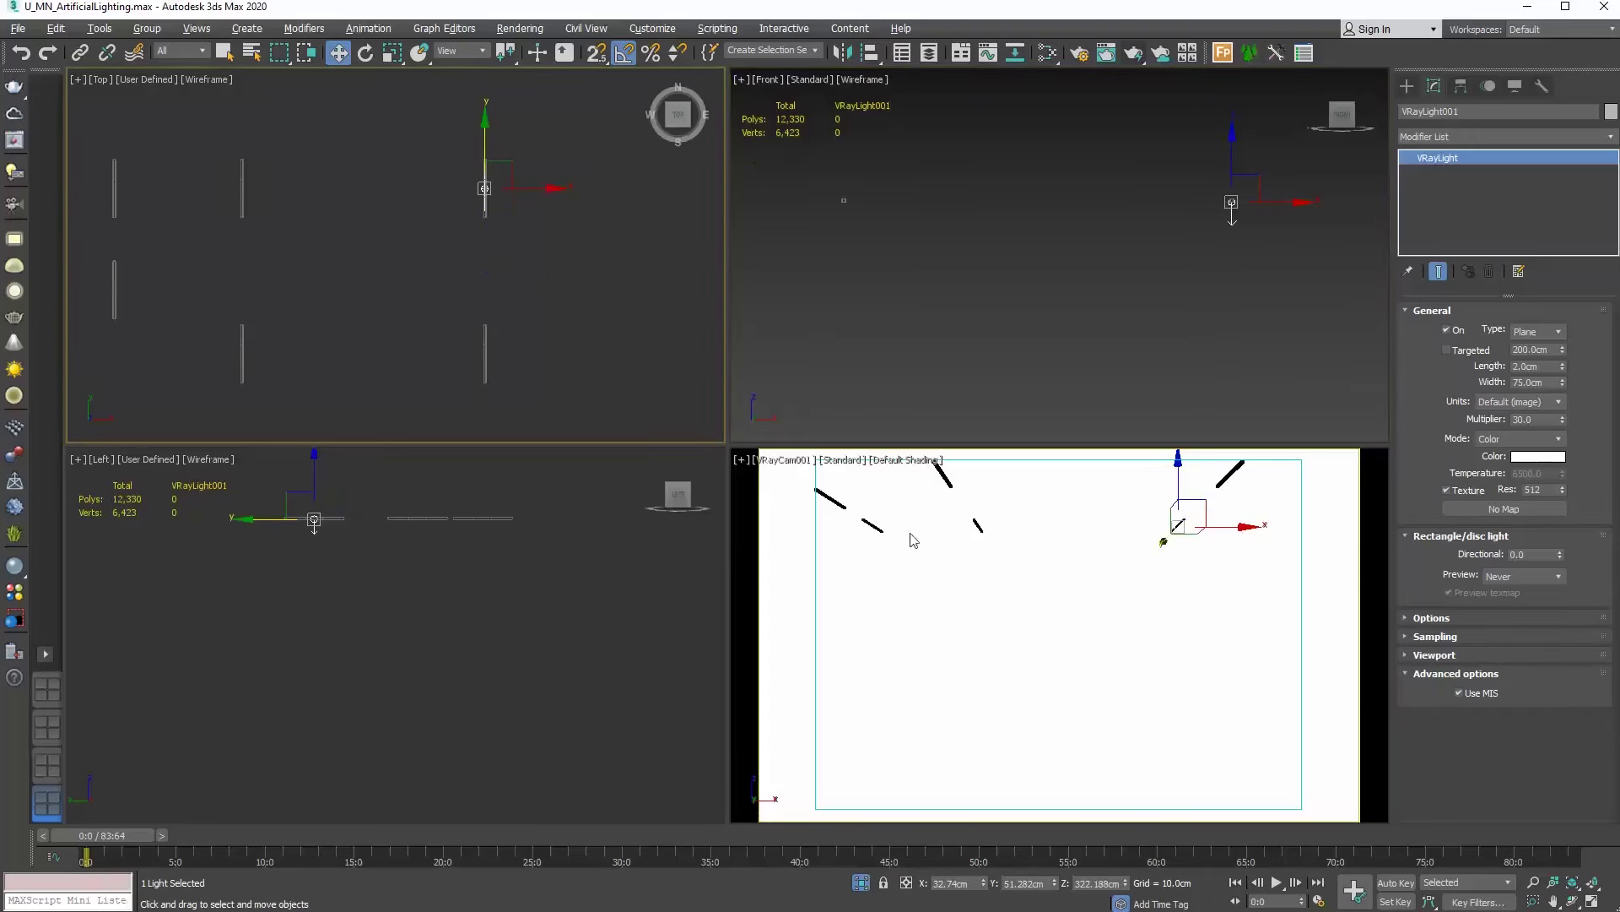
{"action": "key", "text": "alt+w"}
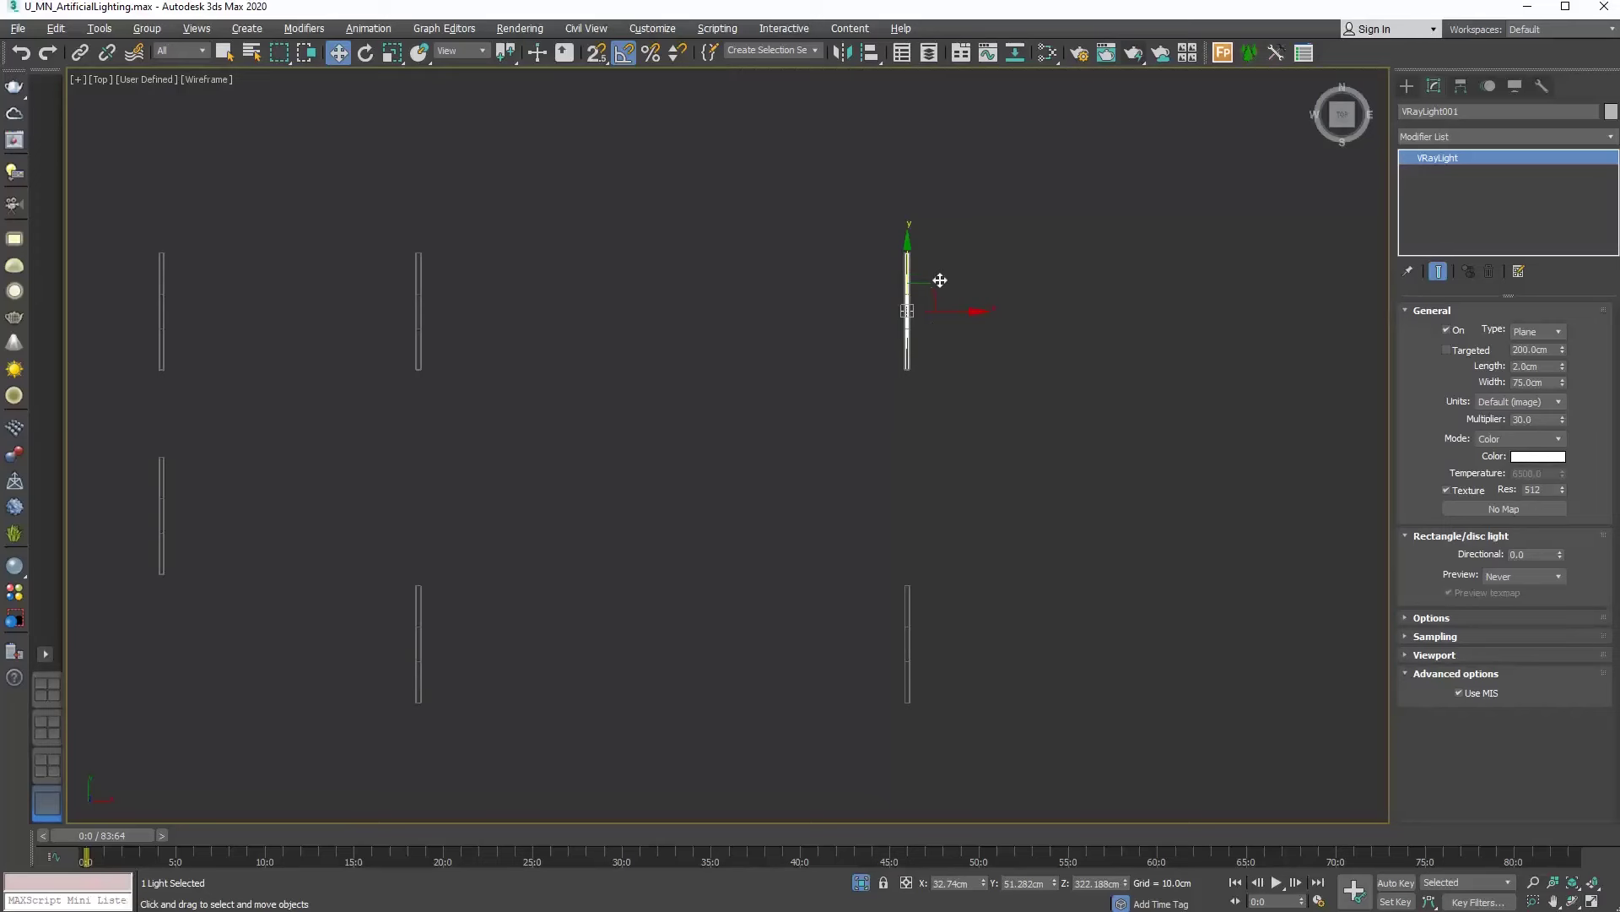
Instance-copy the plane light down and place it on the next recessed strip
{"action": "left_click_drag", "start_coordinate": [907, 310], "coordinate": [907, 494], "text": "shift"}
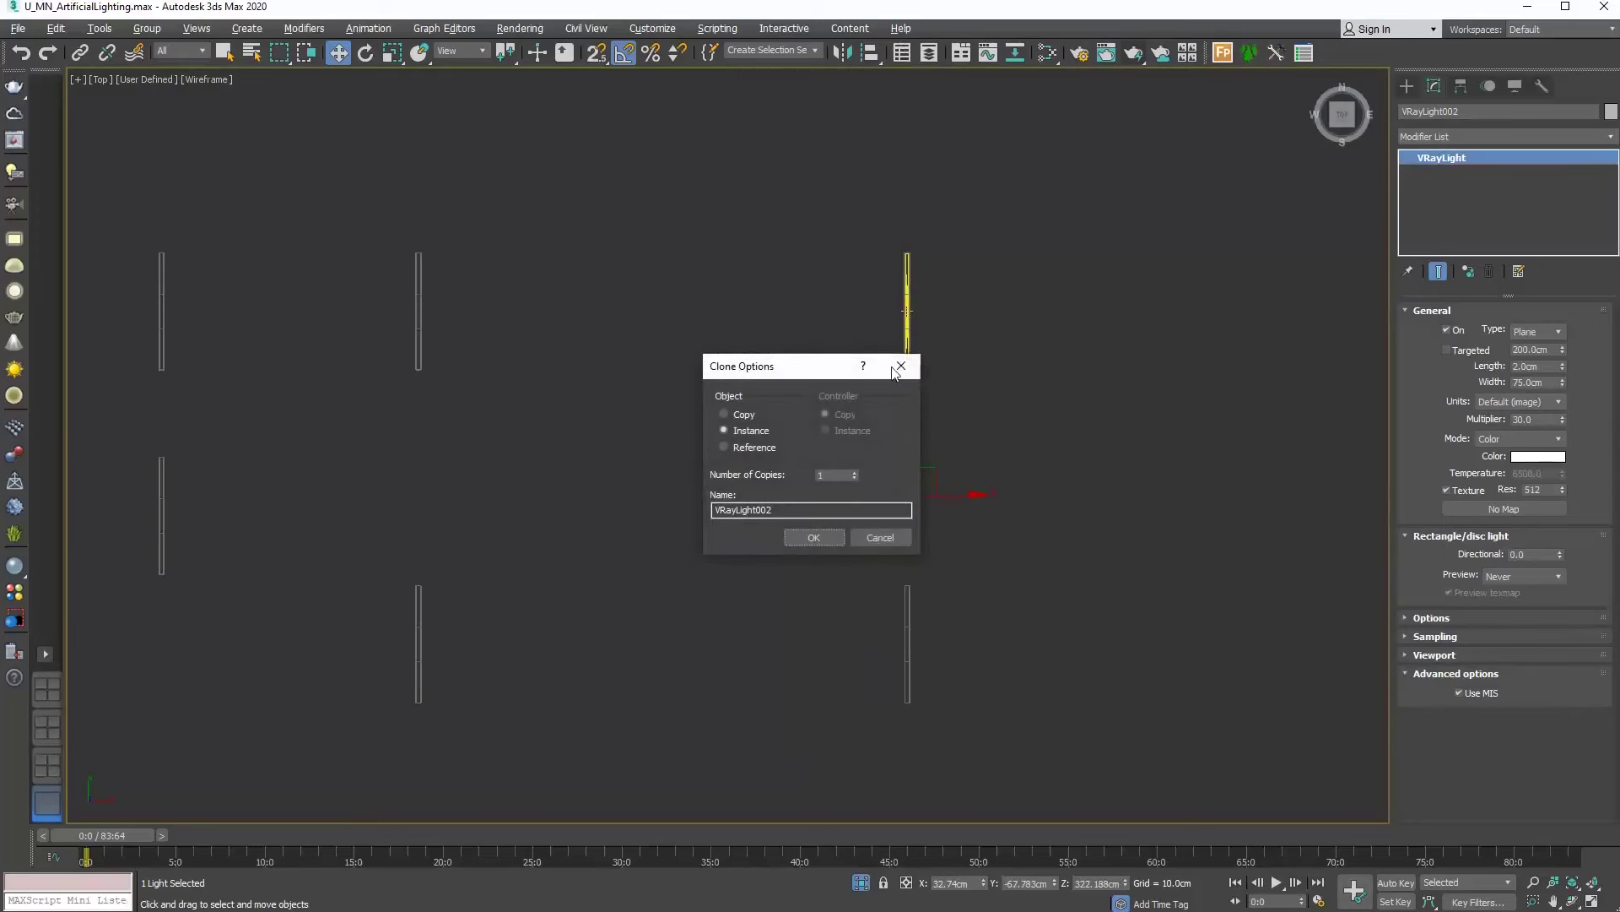
{"action": "left_click_drag", "start_coordinate": [823, 374], "coordinate": [710, 365]}
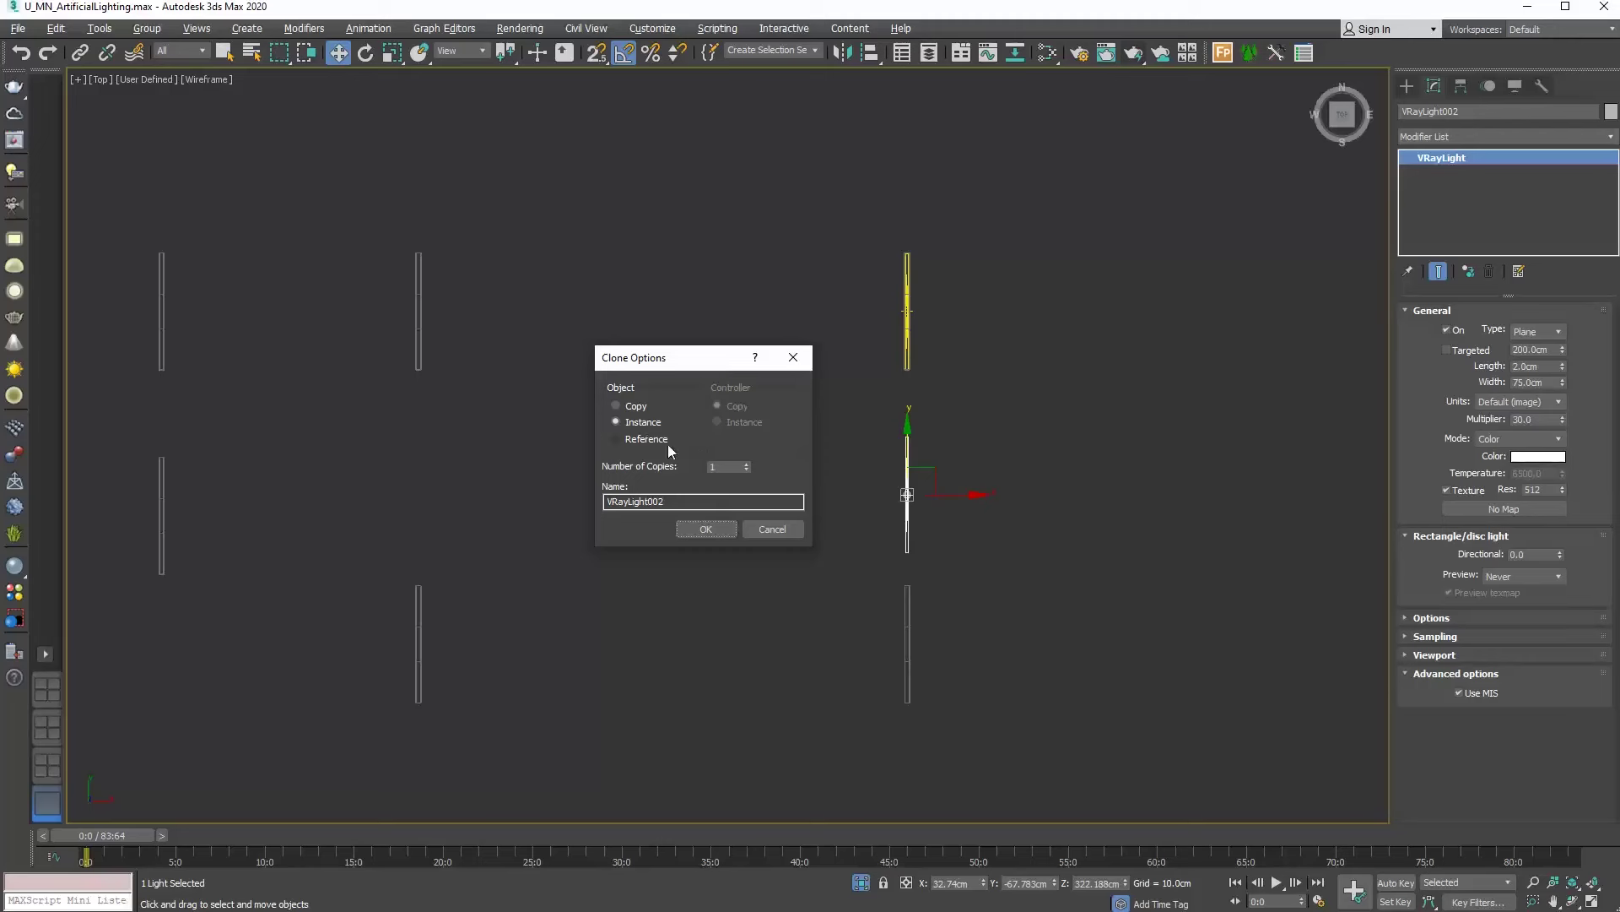
{"action": "left_click", "coordinate": [706, 528]}
{"action": "scroll", "coordinate": [858, 655], "scroll_direction": "up", "scroll_amount": 2}
{"action": "scroll", "coordinate": [886, 583], "scroll_direction": "up", "scroll_amount": 2}
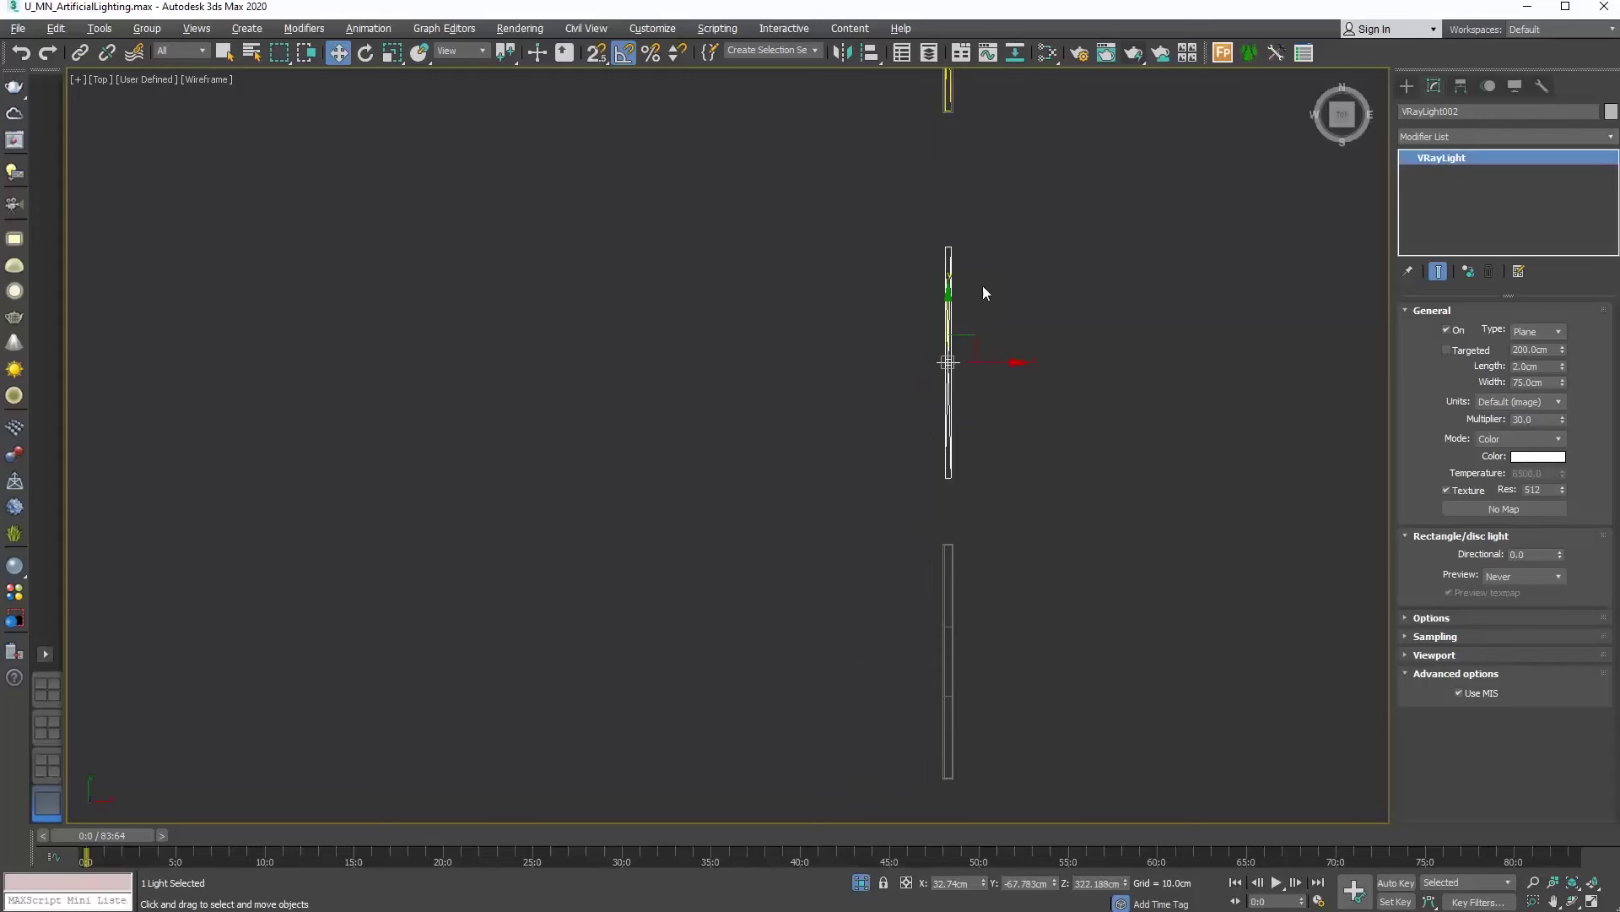
{"action": "left_click_drag", "start_coordinate": [949, 296], "coordinate": [903, 428]}
{"action": "scroll", "coordinate": [875, 613], "scroll_direction": "down", "scroll_amount": 5}
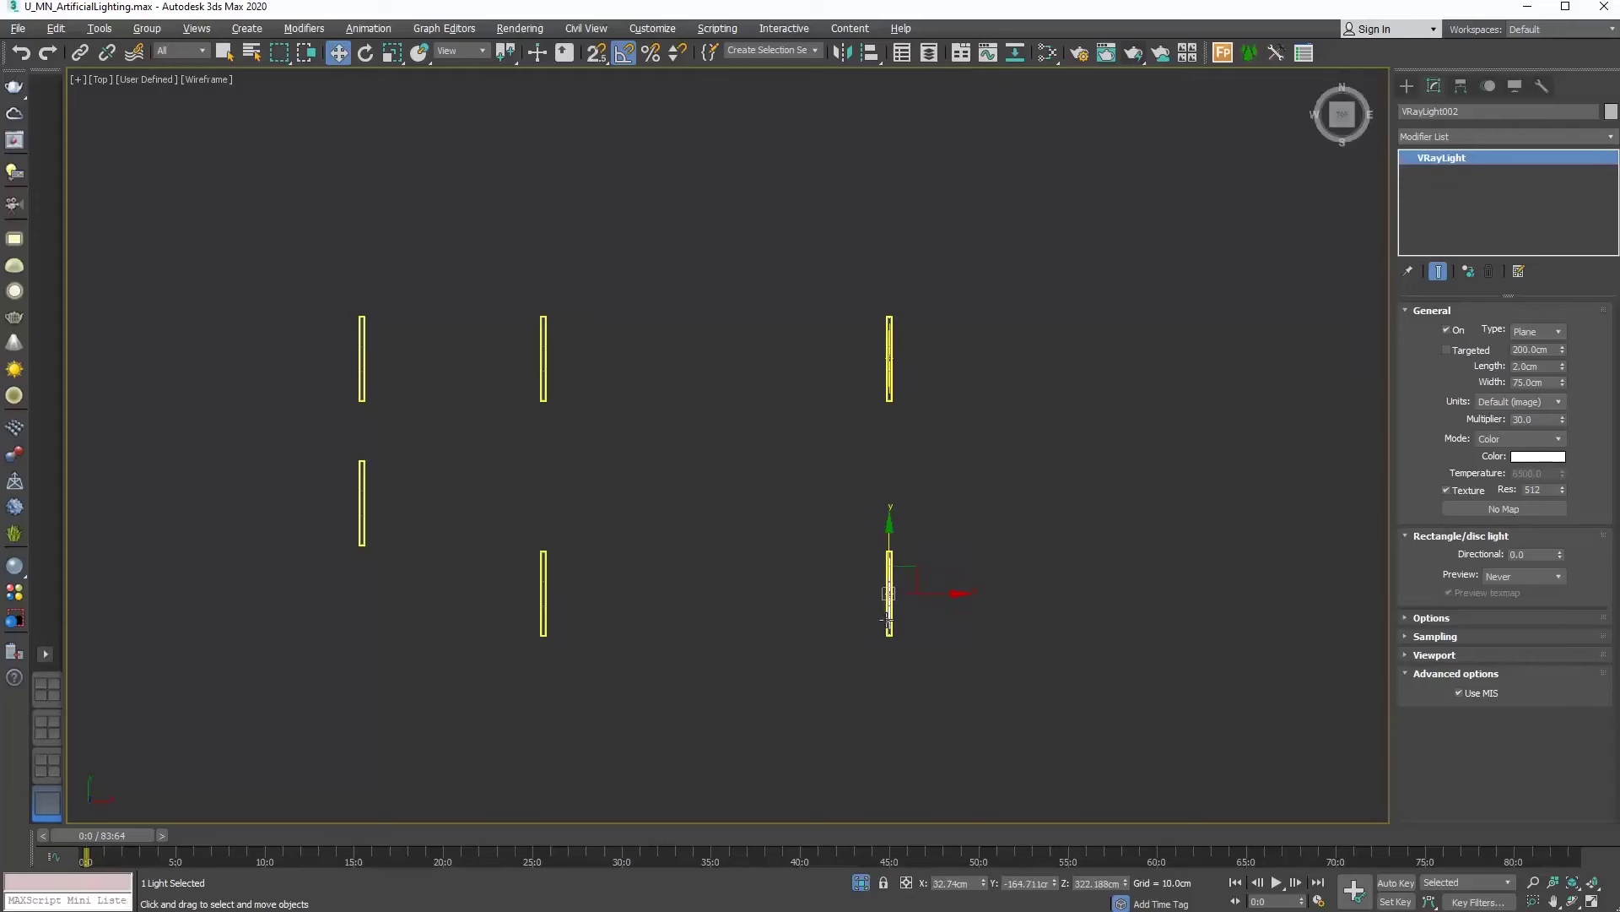
{"action": "scroll", "coordinate": [946, 521], "scroll_direction": "up", "scroll_amount": 2}
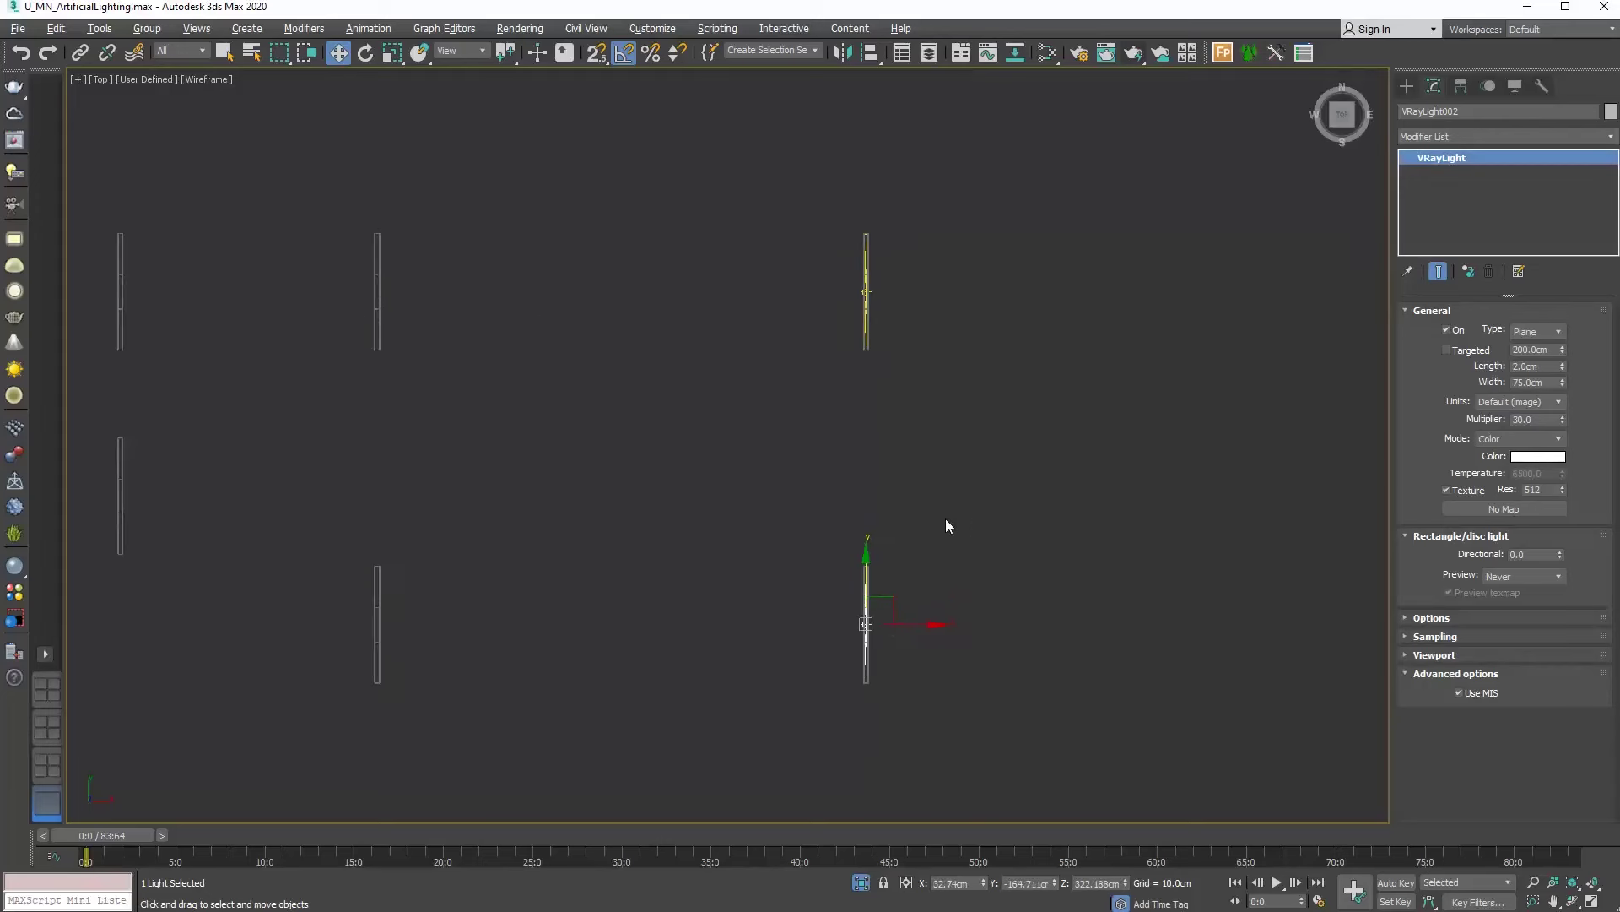
Copy both lights left as instances onto the next pair of strips
{"action": "left_click", "coordinate": [870, 290], "text": "ctrl"}
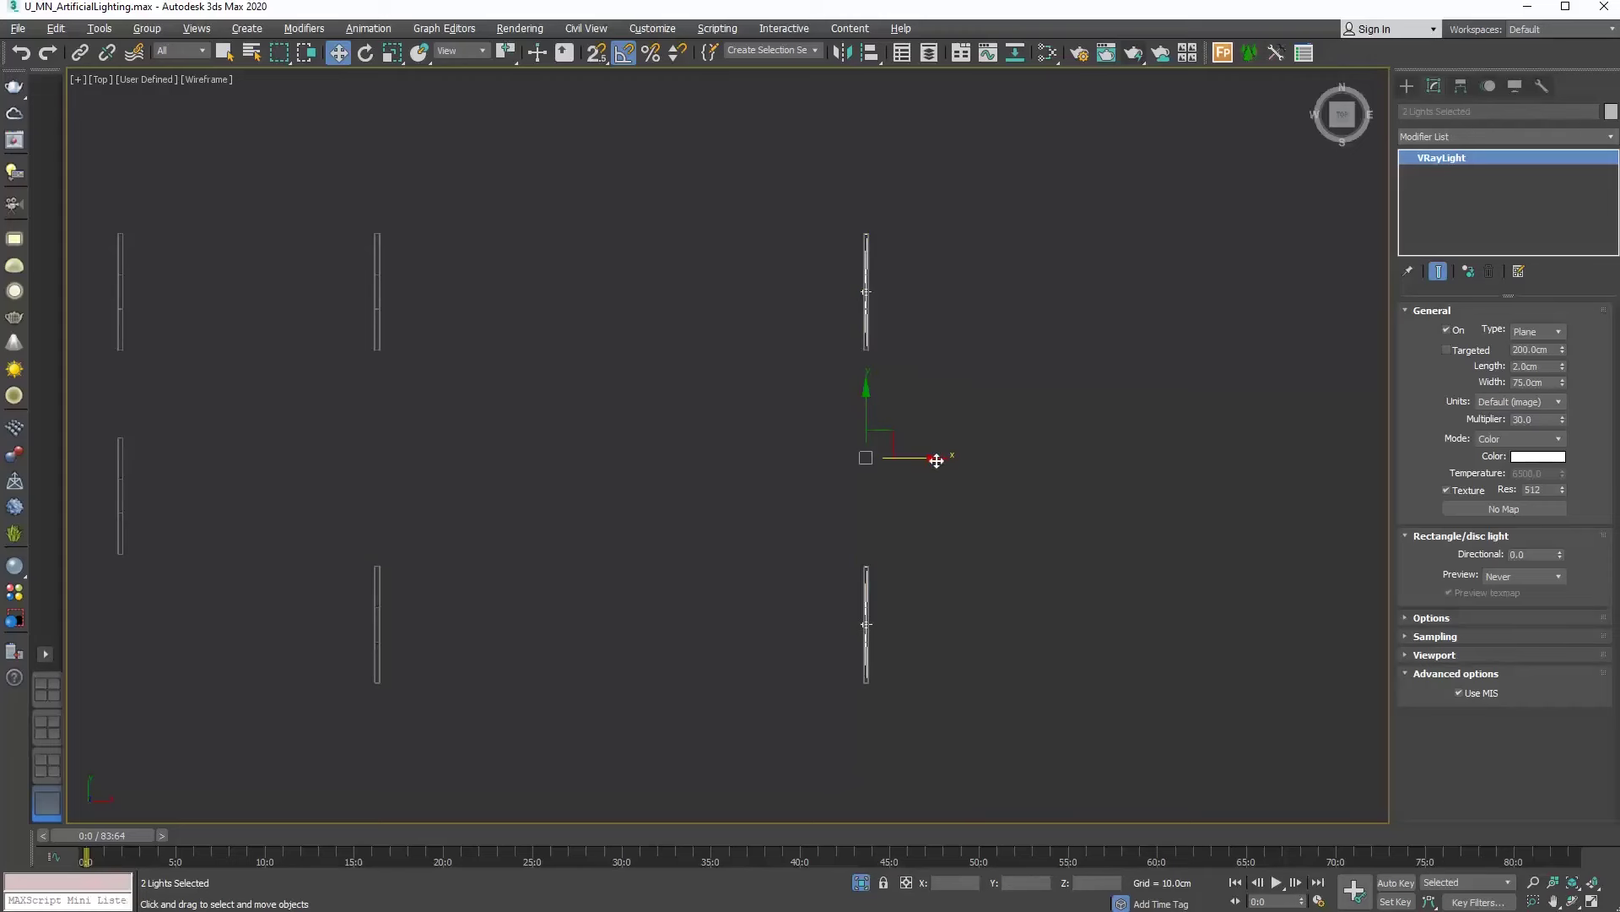
{"action": "left_click_drag", "start_coordinate": [909, 457], "coordinate": [420, 457], "text": "shift"}
{"action": "left_click", "coordinate": [813, 538]}
{"action": "scroll", "coordinate": [365, 378], "scroll_direction": "up", "scroll_amount": 4}
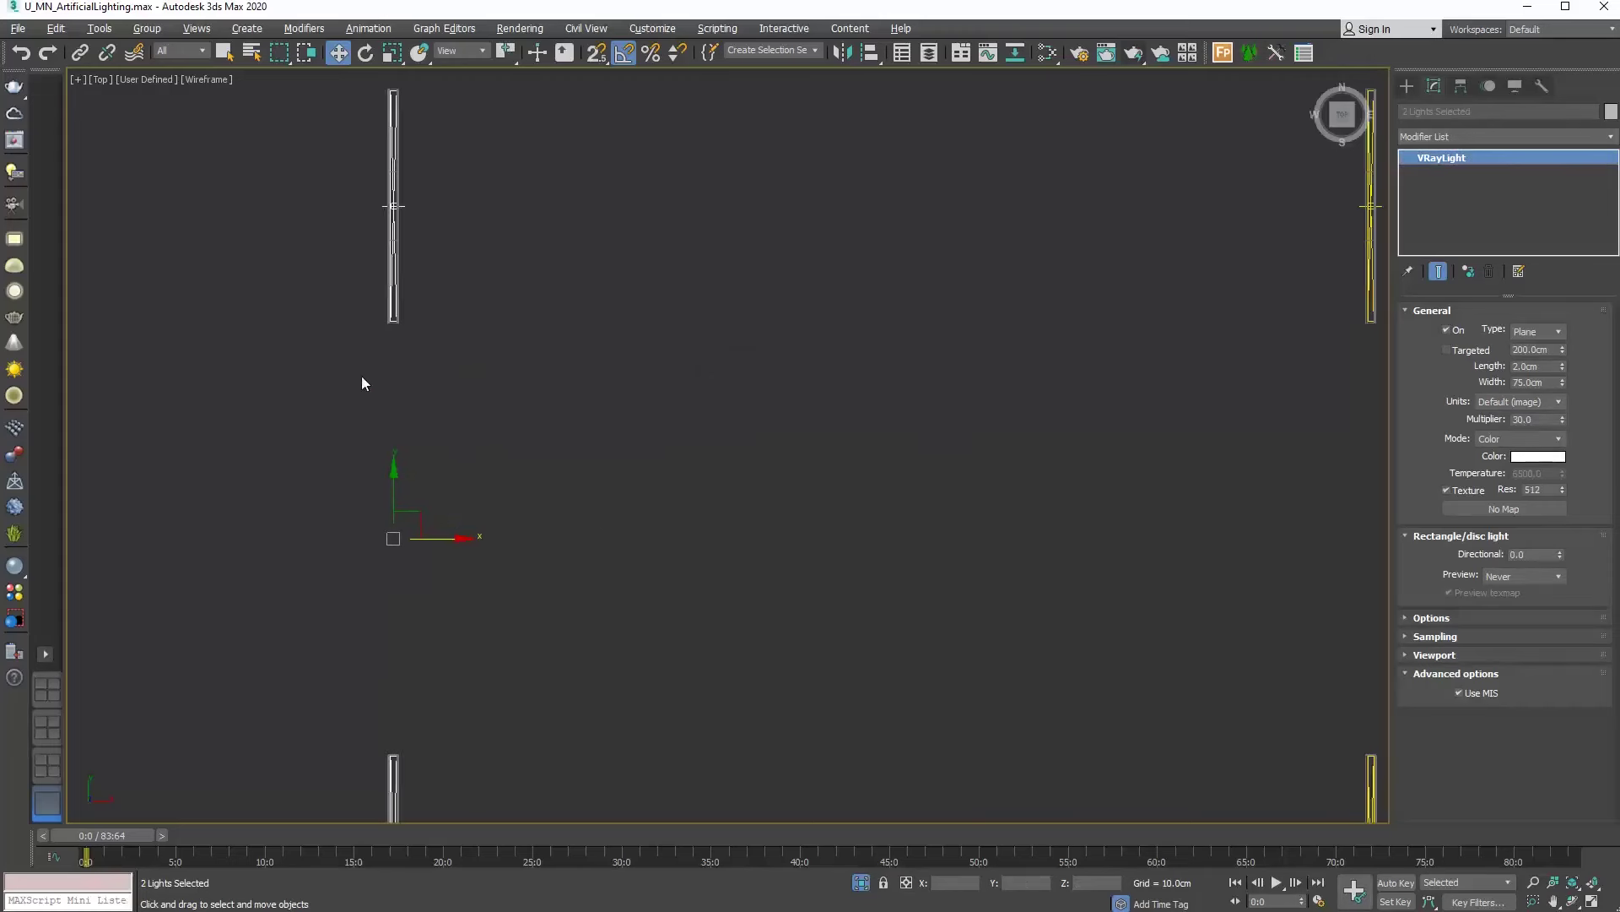
{"action": "scroll", "coordinate": [418, 405], "scroll_direction": "up", "scroll_amount": 5}
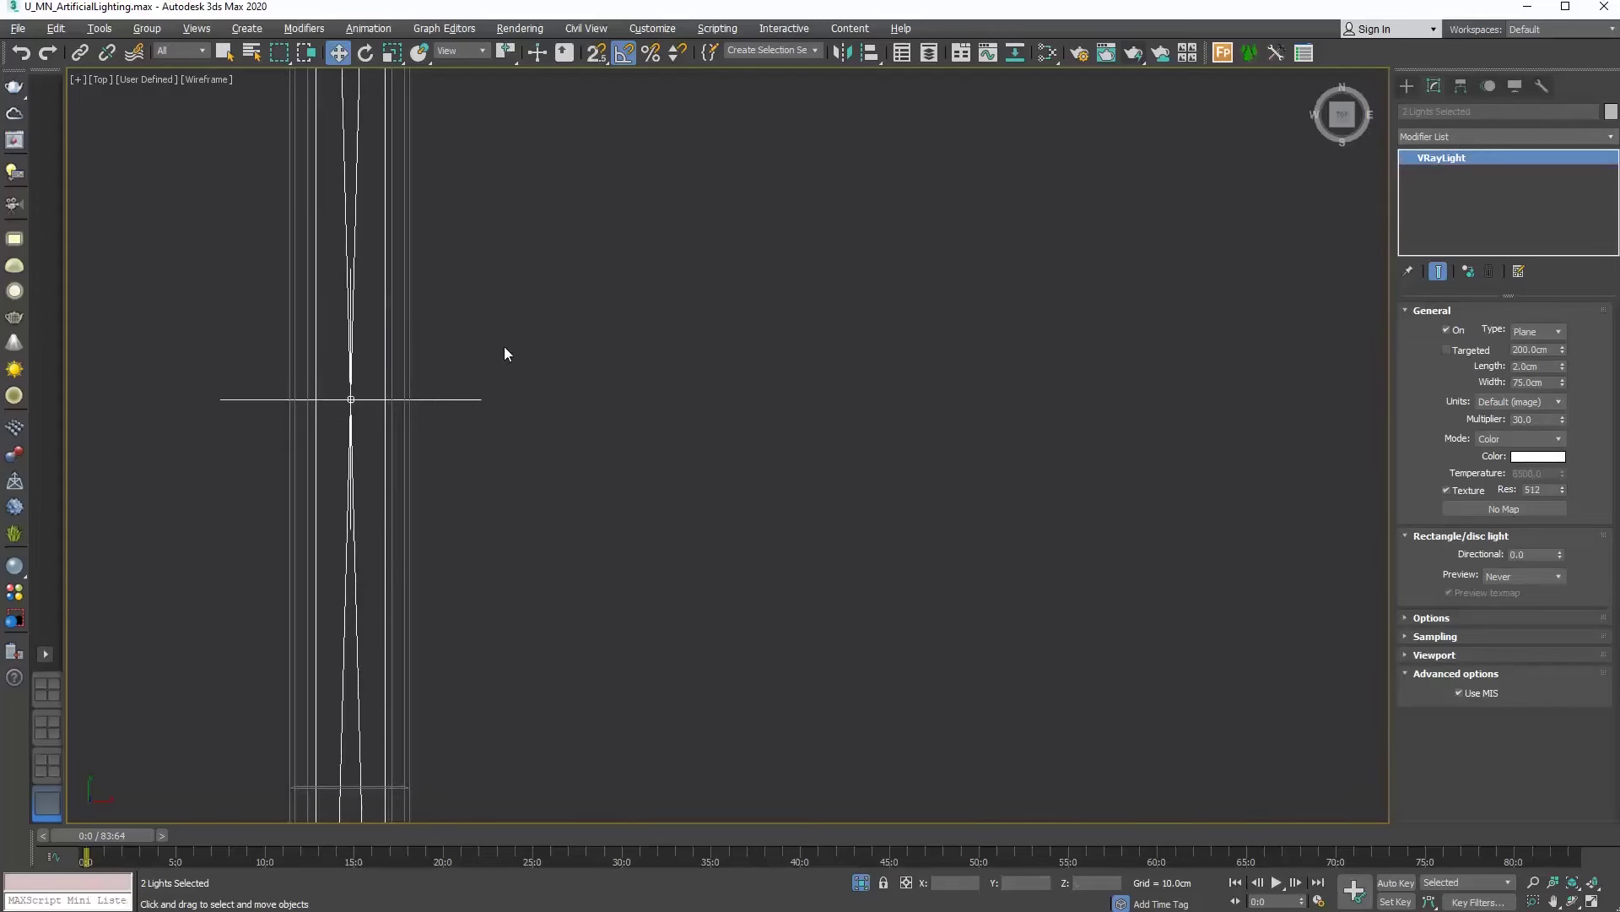
{"action": "scroll", "coordinate": [513, 322], "scroll_direction": "down", "scroll_amount": 7}
{"action": "scroll", "coordinate": [541, 337], "scroll_direction": "down", "scroll_amount": 2}
Copy the upper middle light left onto another strip and align it with the fixture
{"action": "left_click", "coordinate": [542, 350]}
{"action": "middle_click_drag", "start_coordinate": [542, 358], "coordinate": [633, 391]}
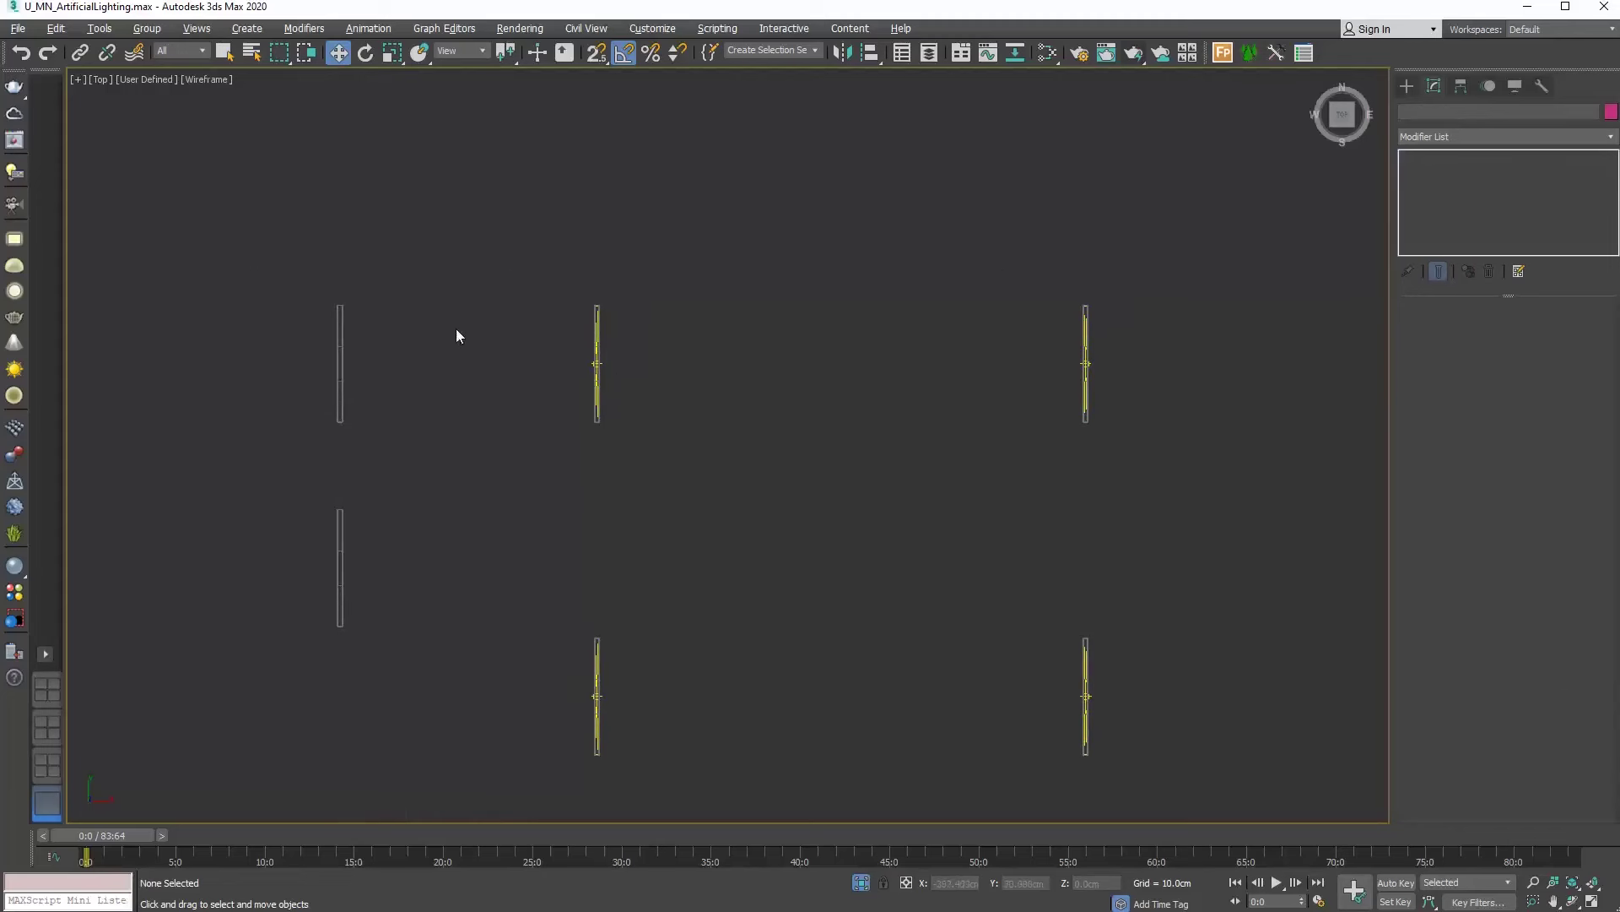
{"action": "scroll", "coordinate": [529, 370], "scroll_direction": "up", "scroll_amount": 5}
{"action": "left_click", "coordinate": [723, 350]}
{"action": "scroll", "coordinate": [847, 360], "scroll_direction": "down", "scroll_amount": 5}
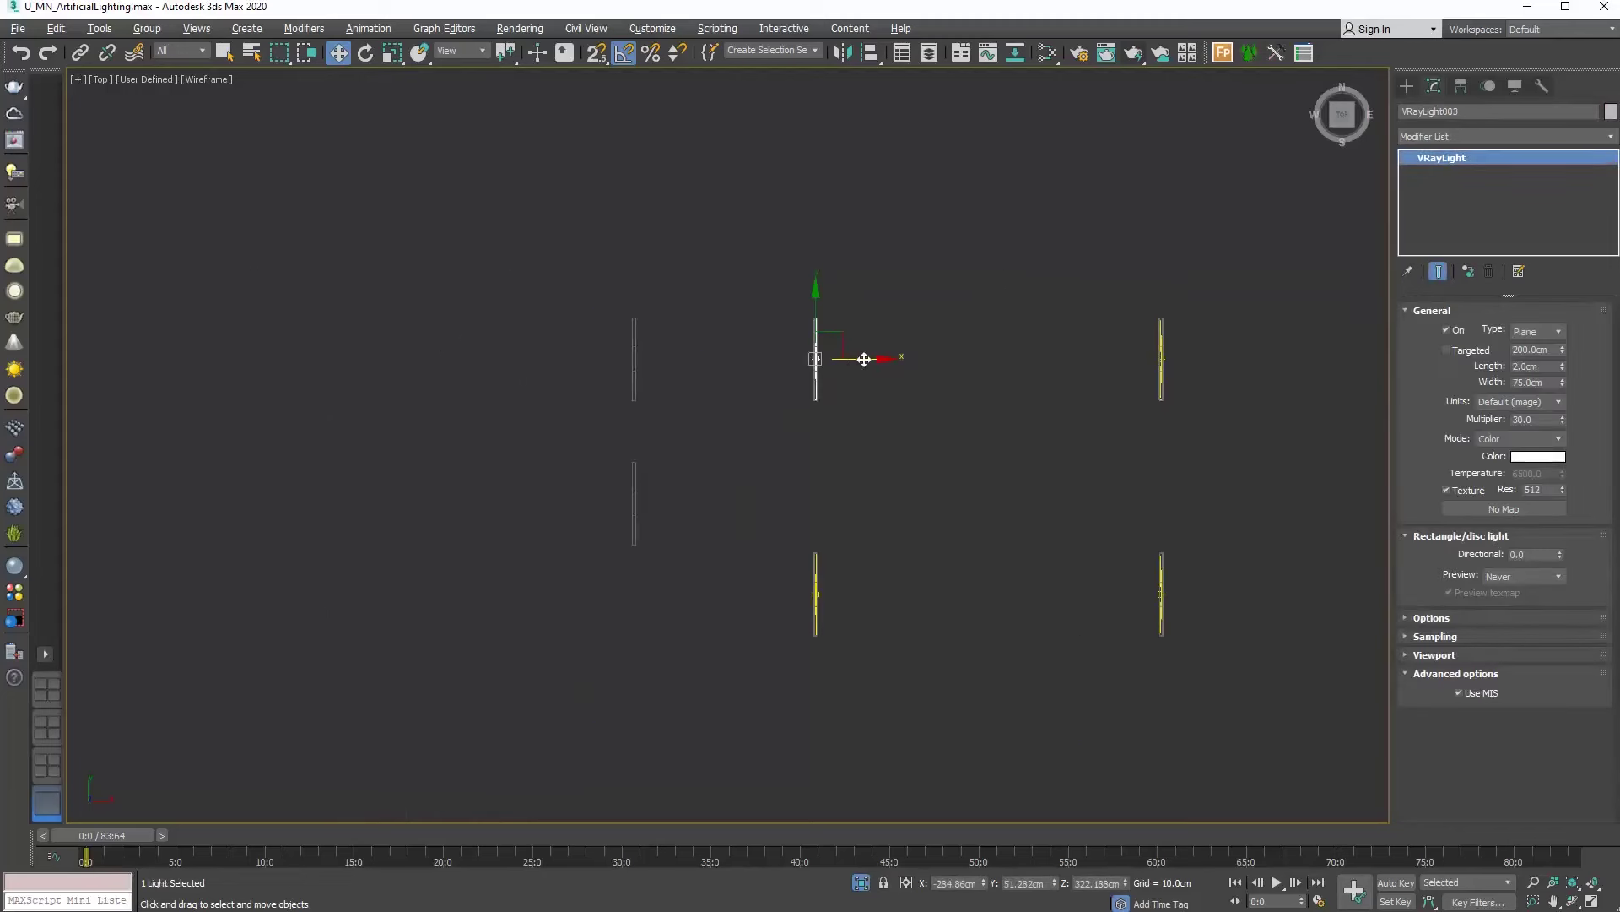
{"action": "mouse_move", "coordinate": [876, 358]}
{"action": "left_mouse_down", "text": "shift"}
{"action": "mouse_move", "coordinate": [662, 346]}
{"action": "mouse_move", "coordinate": [693, 347]}
{"action": "left_mouse_up", "text": "shift"}
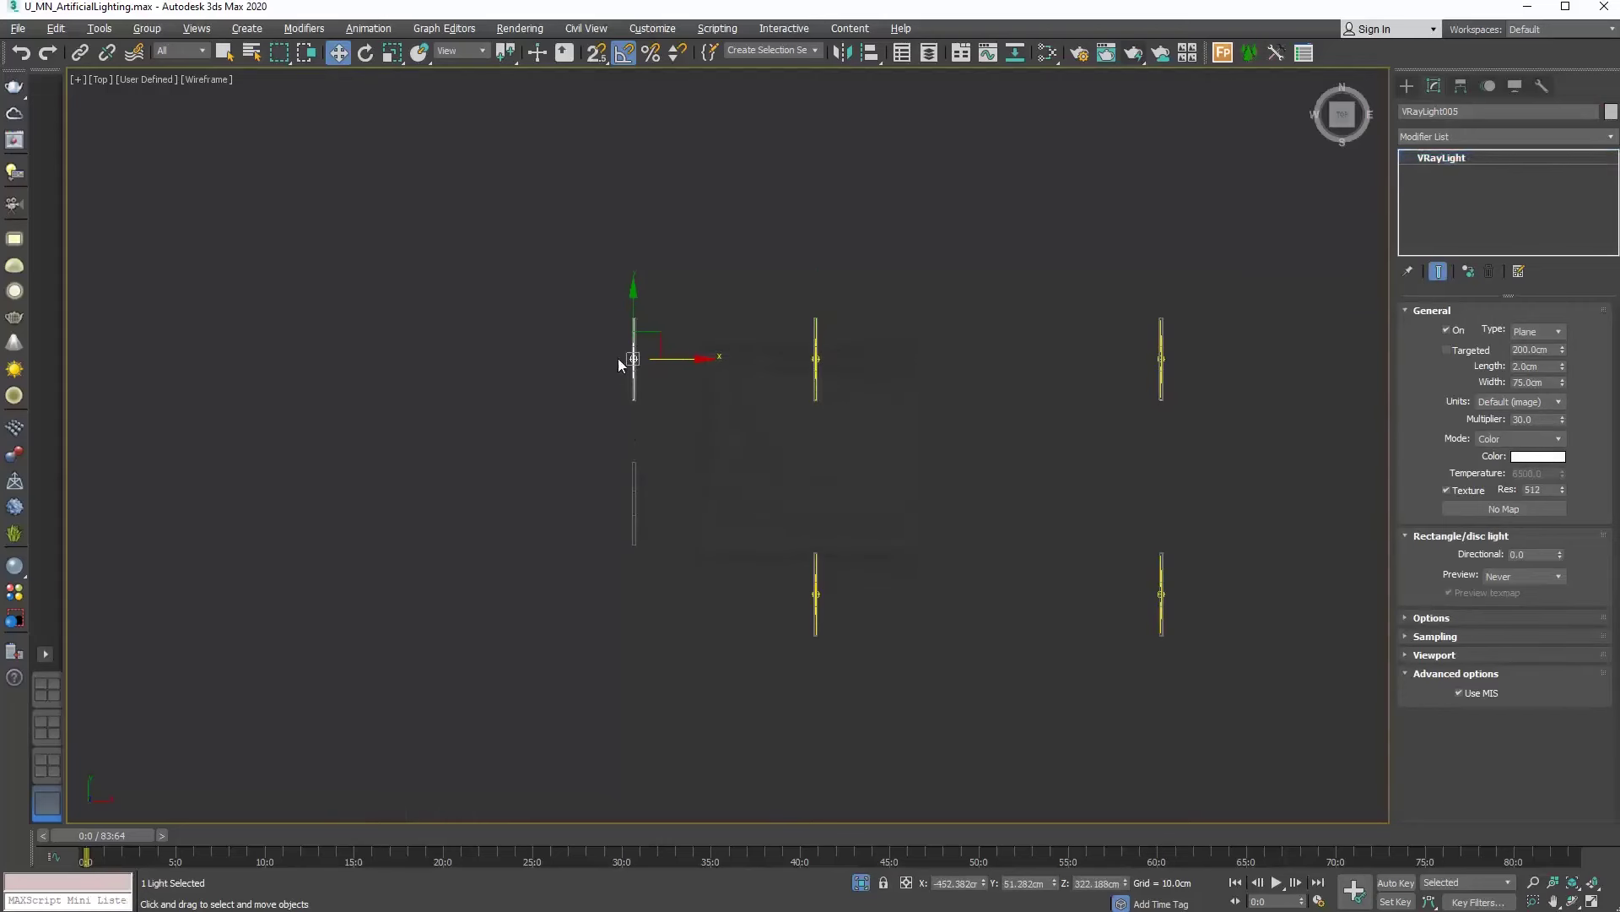
{"action": "scroll", "coordinate": [629, 359], "scroll_direction": "up", "scroll_amount": 8}
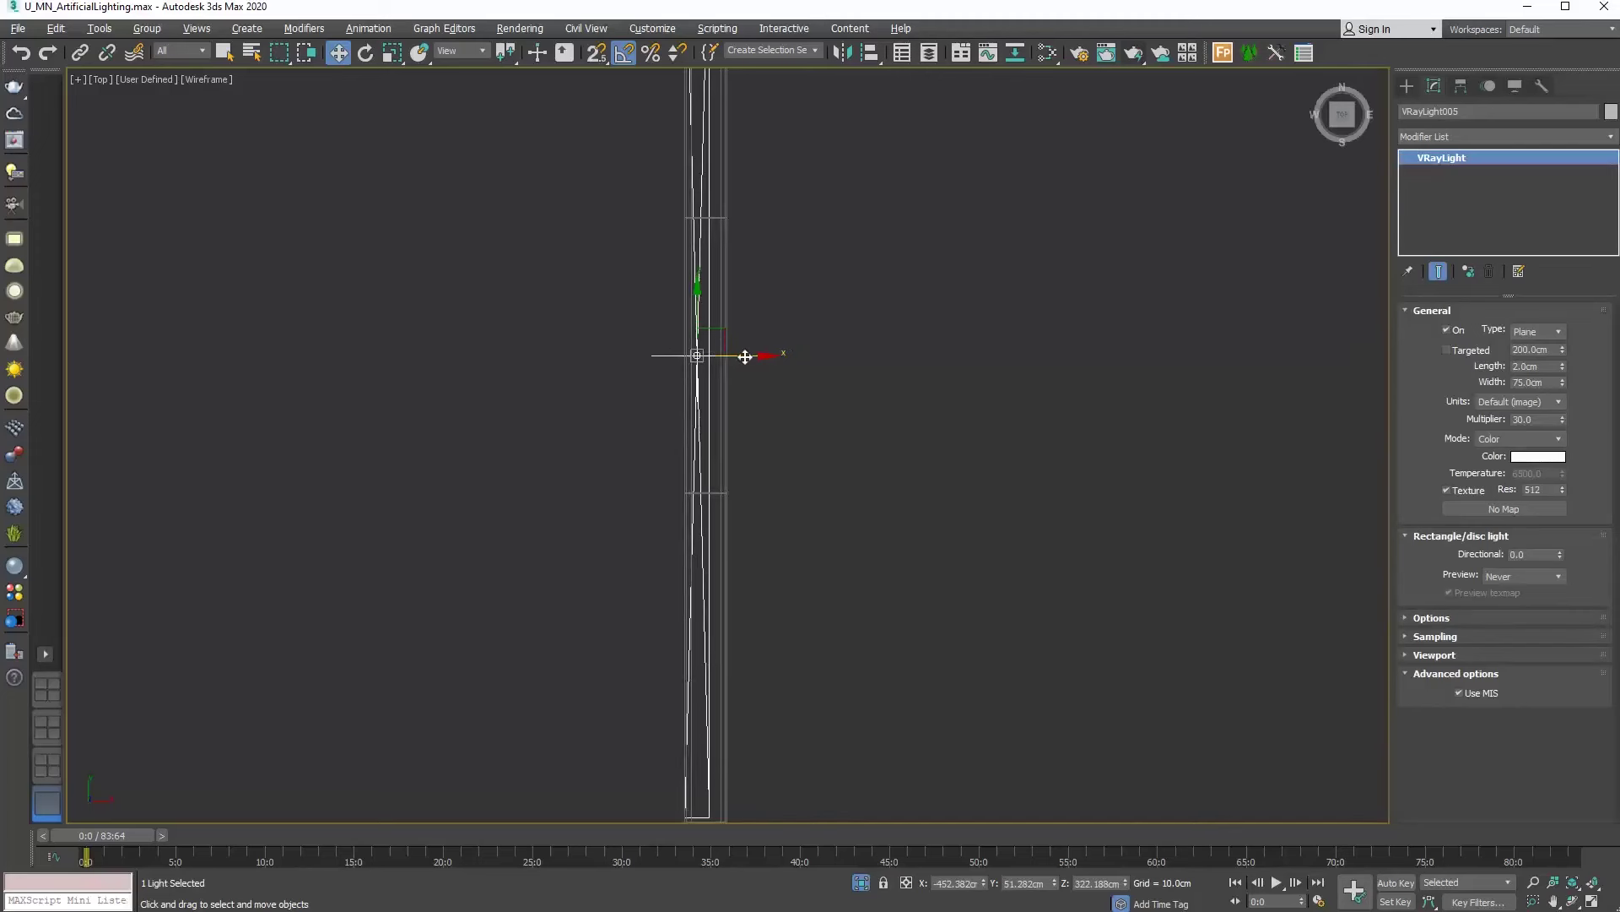
{"action": "left_click_drag", "start_coordinate": [755, 355], "coordinate": [765, 355]}
{"action": "scroll", "coordinate": [747, 321], "scroll_direction": "down", "scroll_amount": 8}
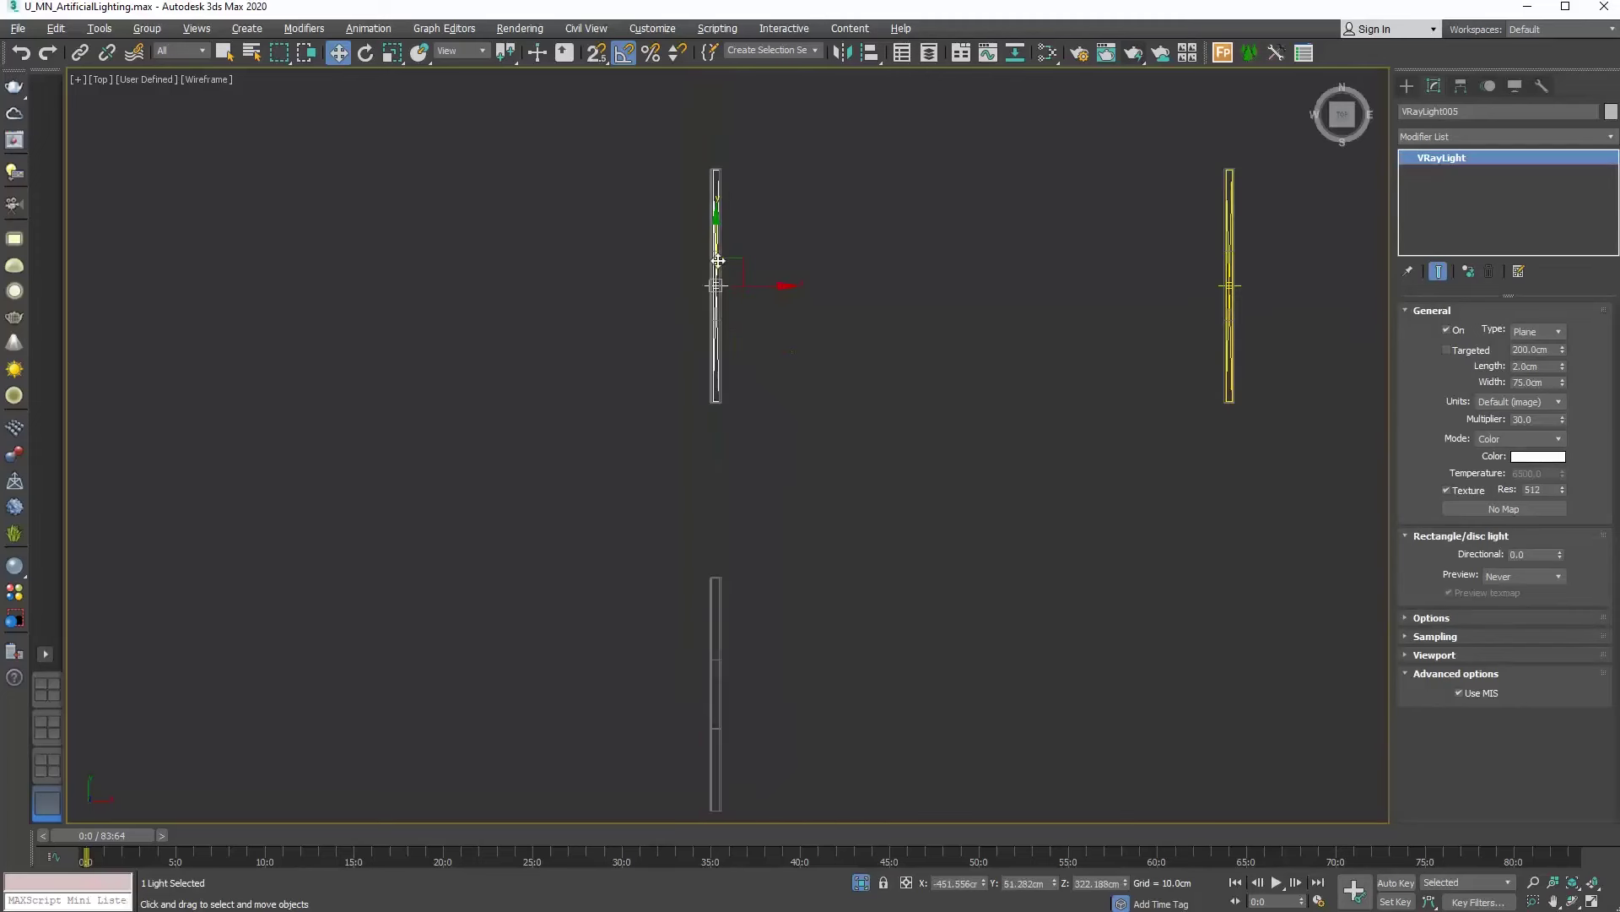
Copy that light down onto the lower strip, completing VRayLight006, and nudge it into place
{"action": "left_click_drag", "start_coordinate": [717, 226], "coordinate": [711, 512], "text": "shift"}
{"action": "left_click", "coordinate": [812, 537]}
{"action": "scroll", "coordinate": [742, 570], "scroll_direction": "up", "scroll_amount": 6}
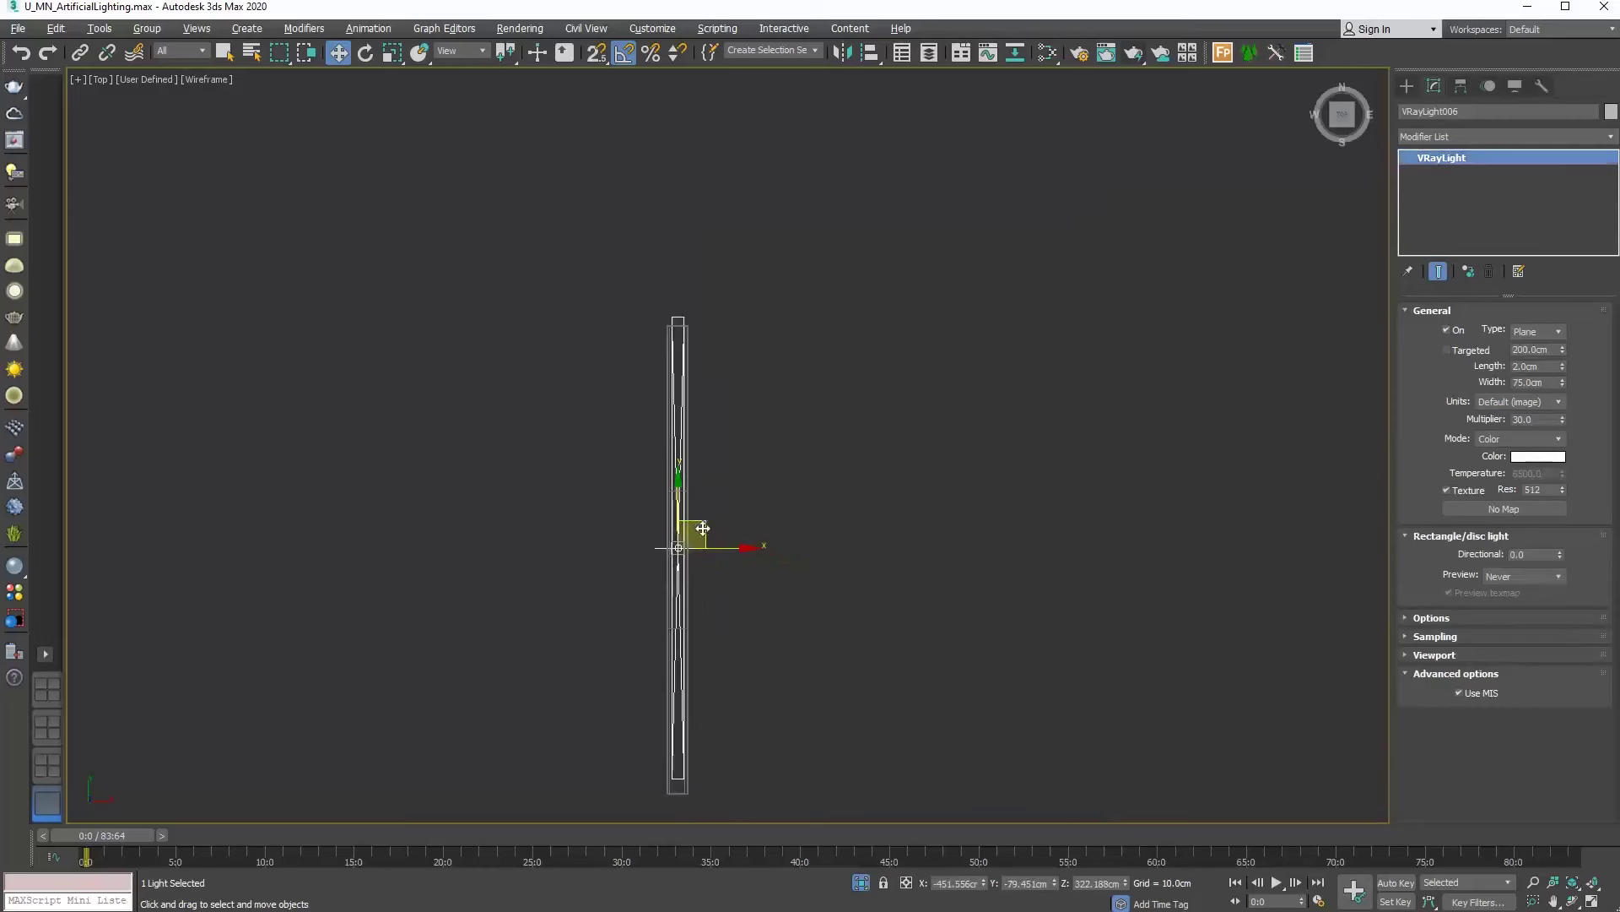
{"action": "left_click_drag", "start_coordinate": [655, 526], "coordinate": [654, 558]}
{"action": "scroll", "coordinate": [716, 581], "scroll_direction": "up", "scroll_amount": 3}
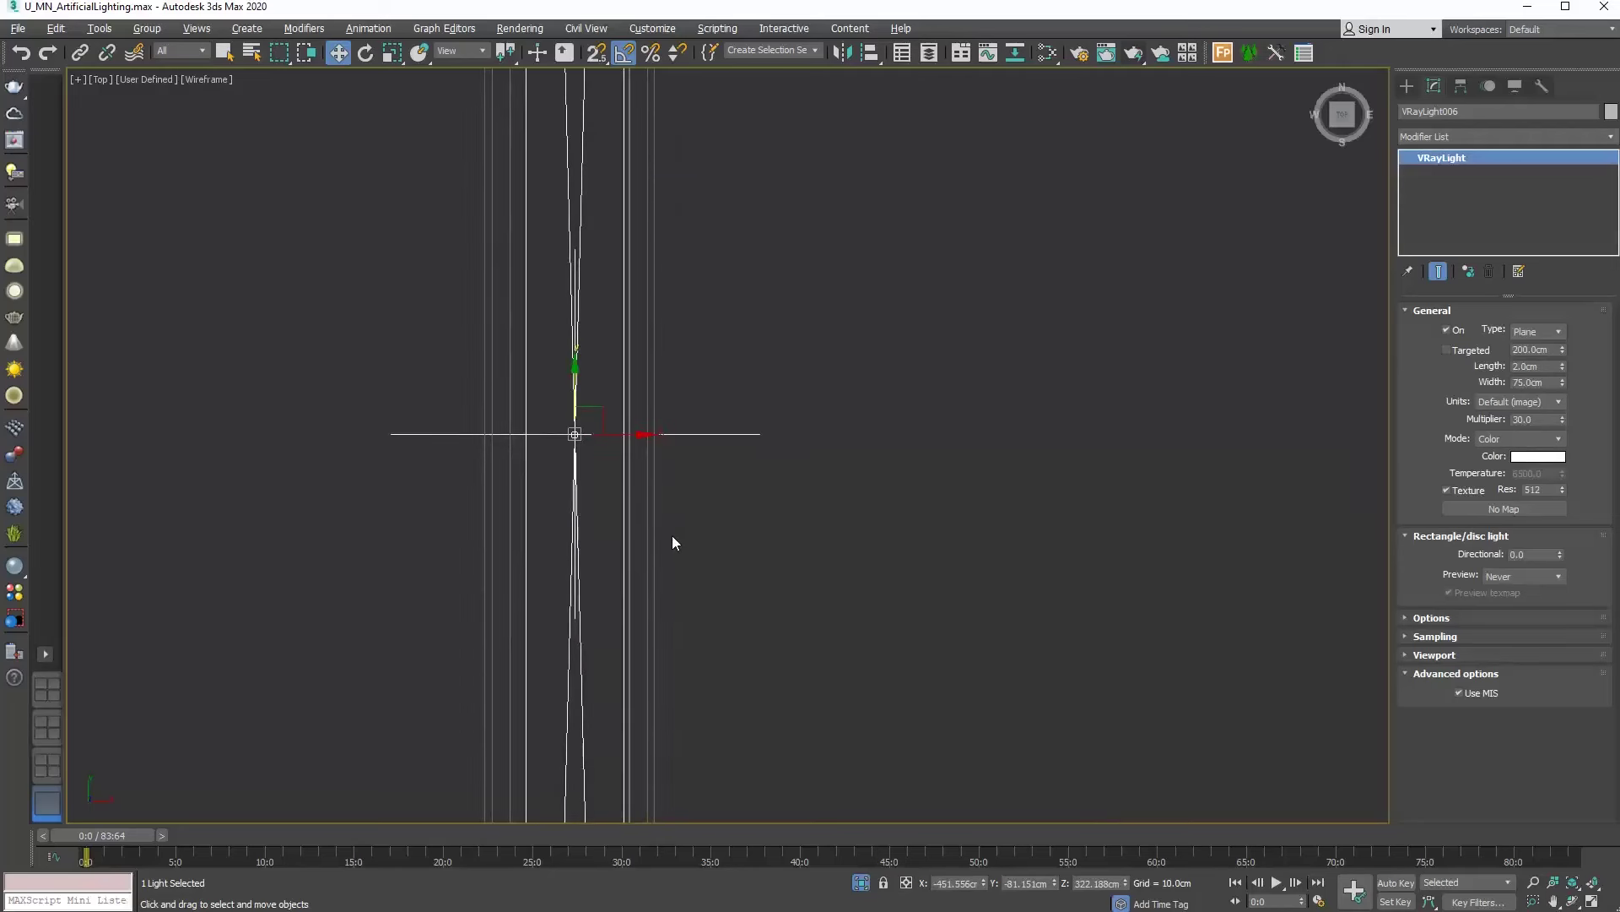
{"action": "scroll", "coordinate": [437, 364], "scroll_direction": "down", "scroll_amount": 5}
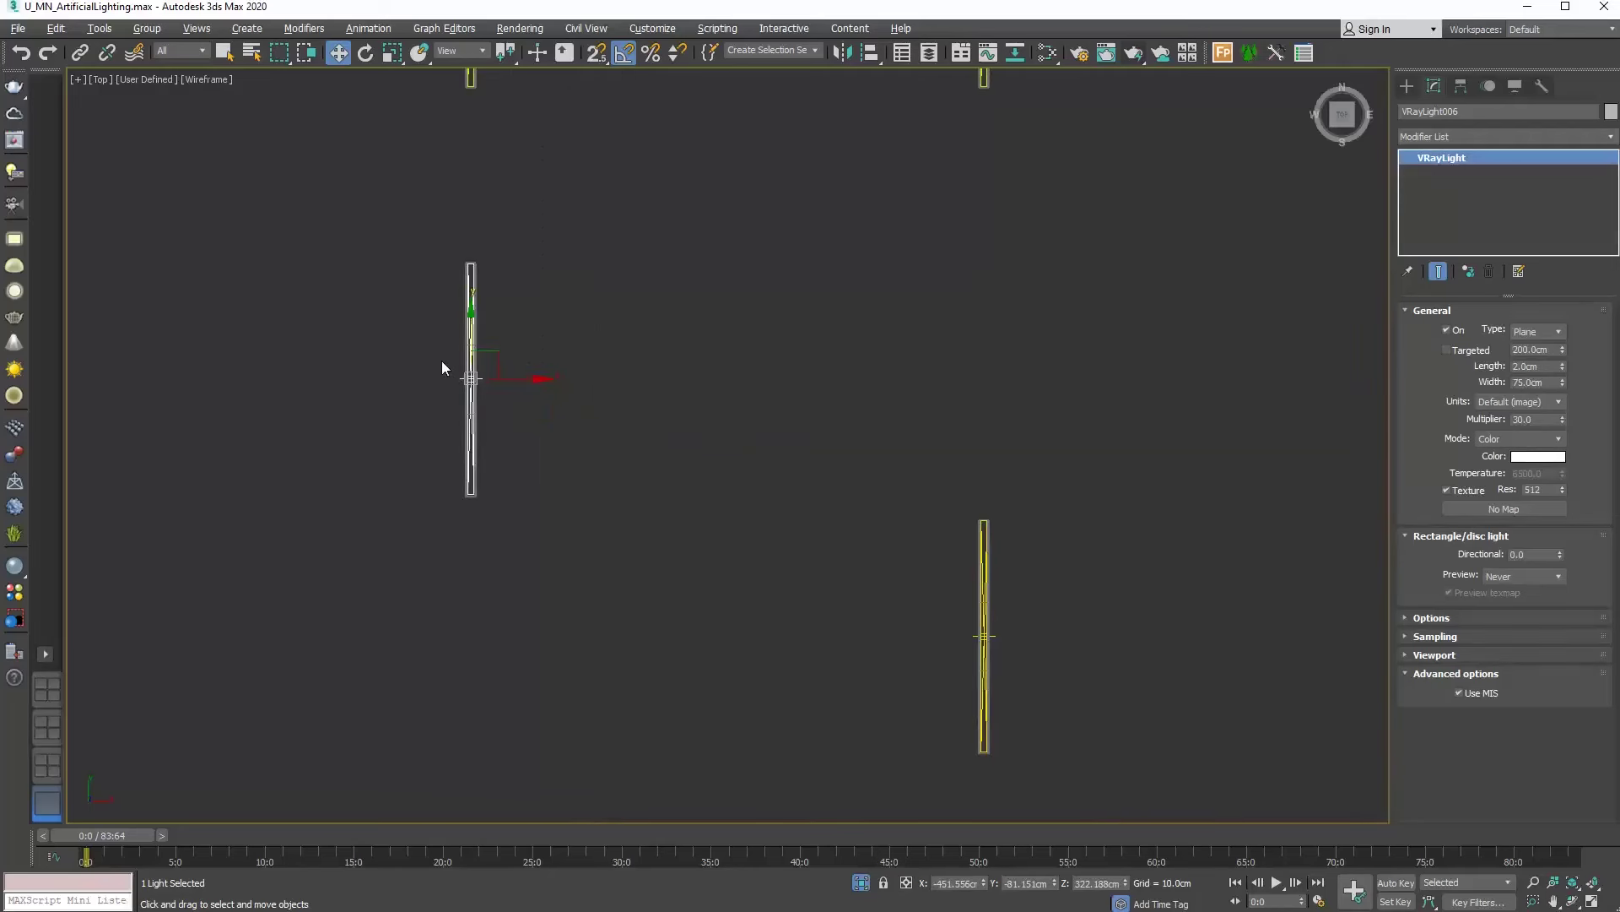
{"action": "scroll", "coordinate": [473, 405], "scroll_direction": "down", "scroll_amount": 5}
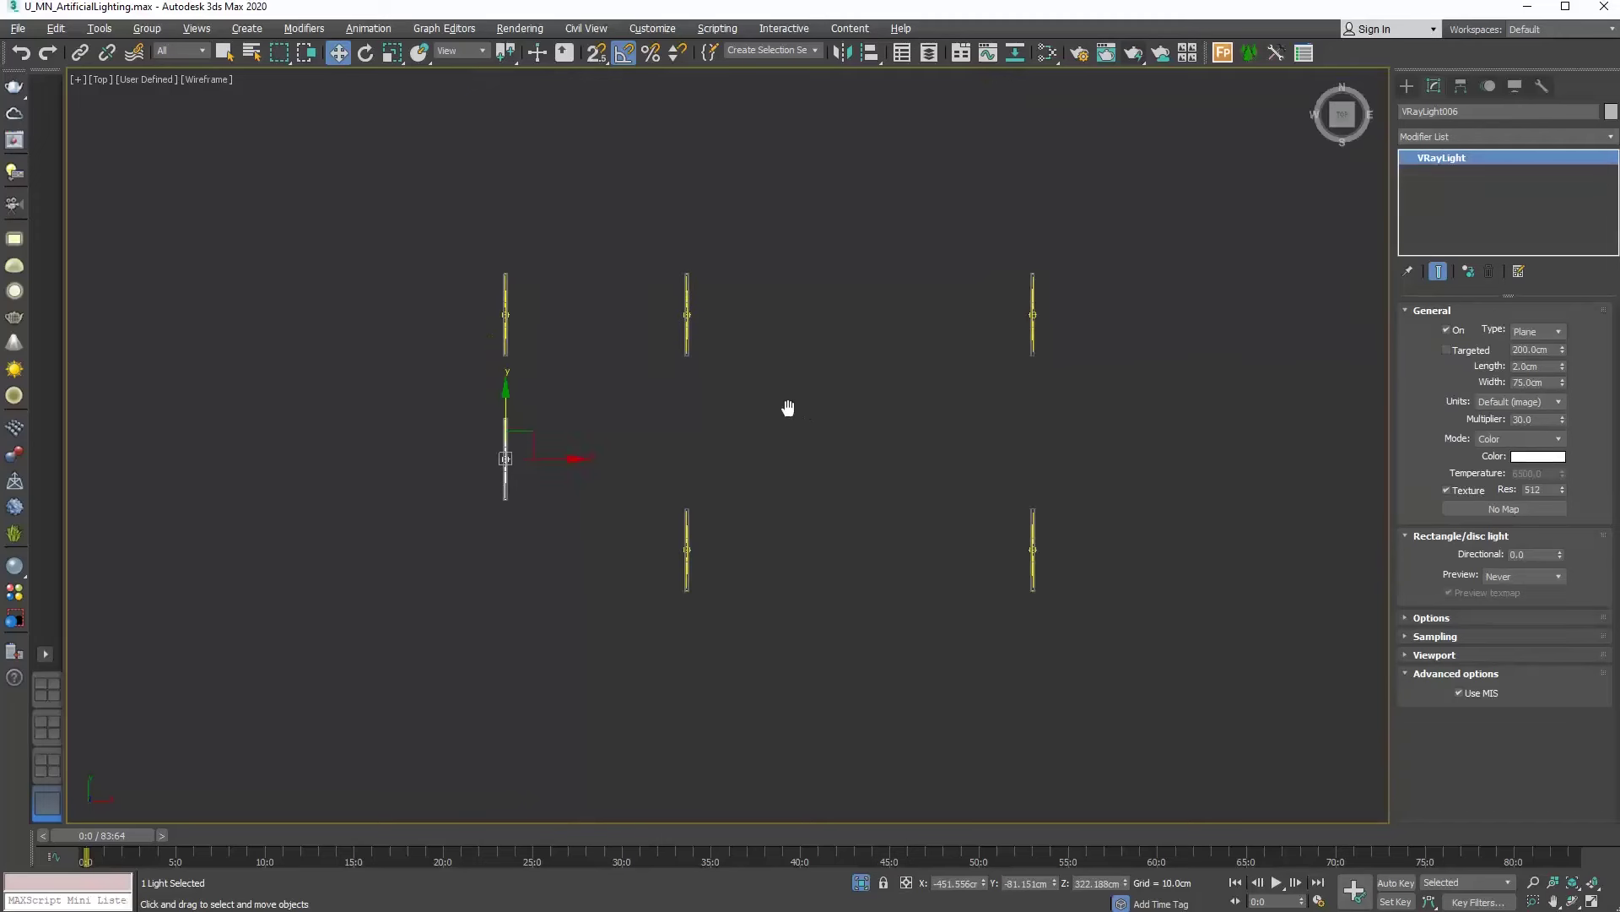
{"action": "middle_click_drag", "start_coordinate": [777, 408], "coordinate": [760, 408]}
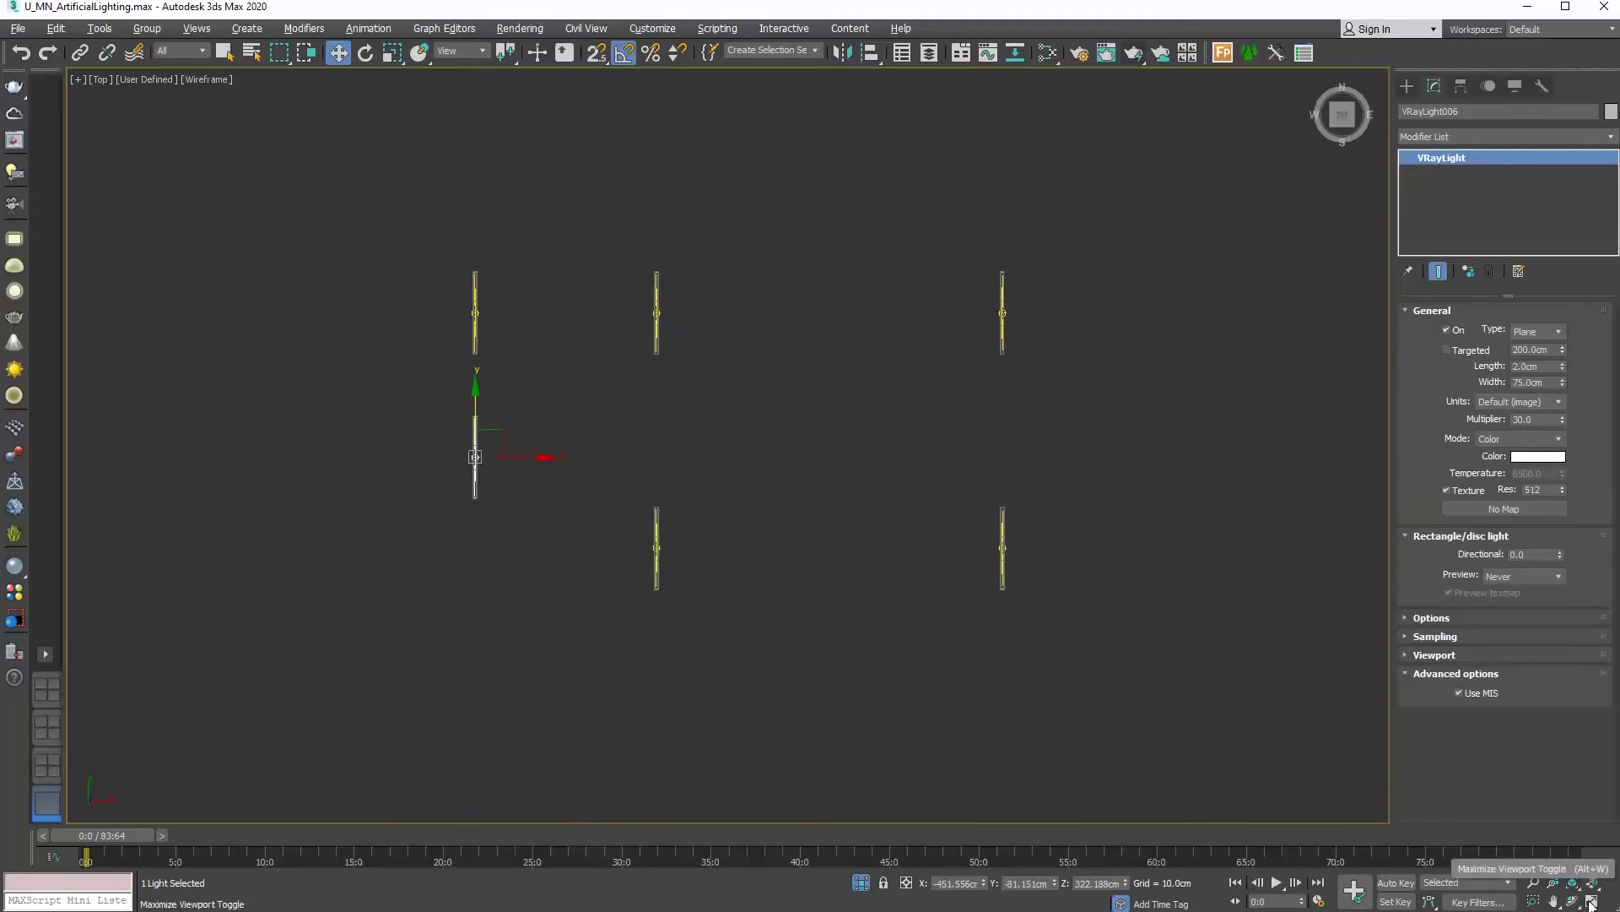
End isolation and restore the four-viewport layout showing the whole bedroom with six plane lights
{"action": "left_click", "coordinate": [919, 576]}
{"action": "right_click", "coordinate": [928, 625]}
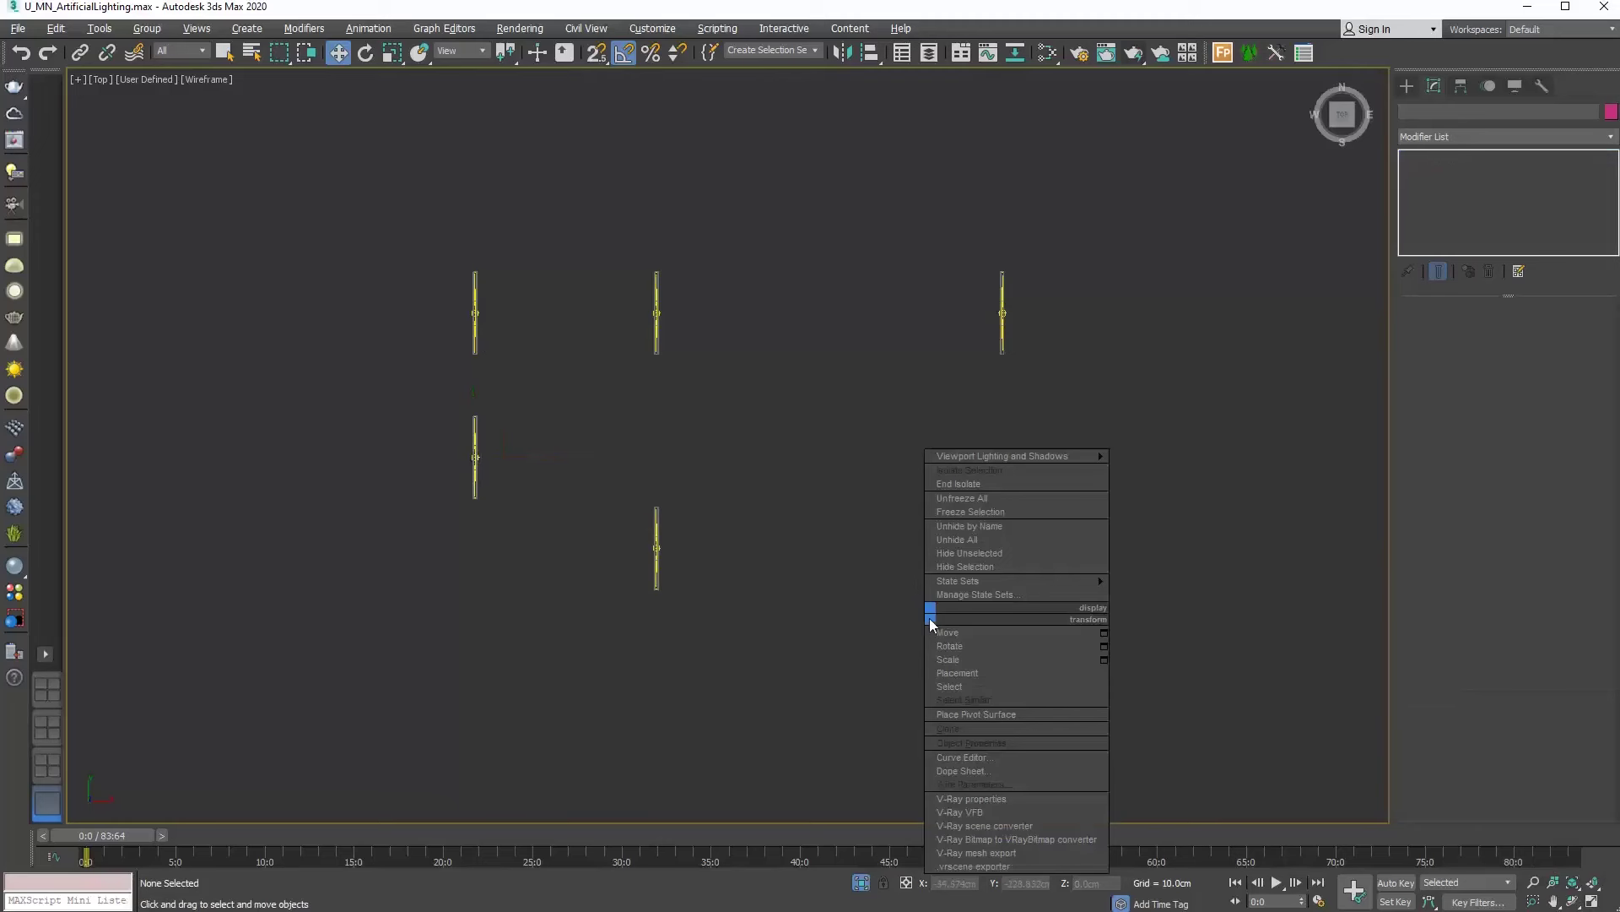
{"action": "left_click", "coordinate": [971, 494]}
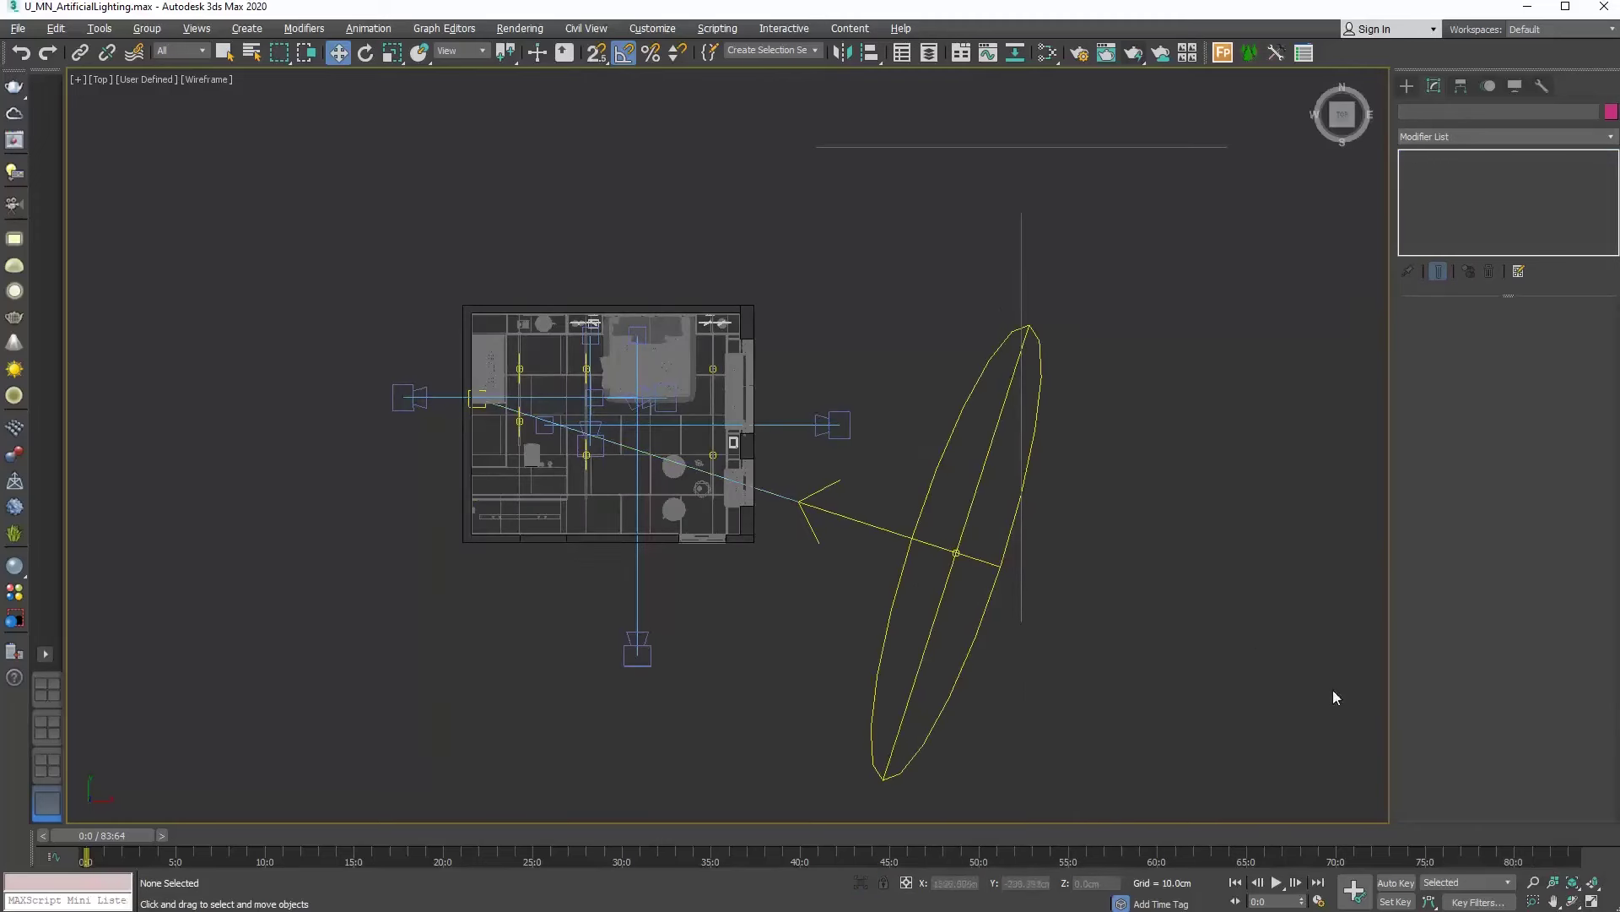
{"action": "left_click", "coordinate": [1592, 901]}
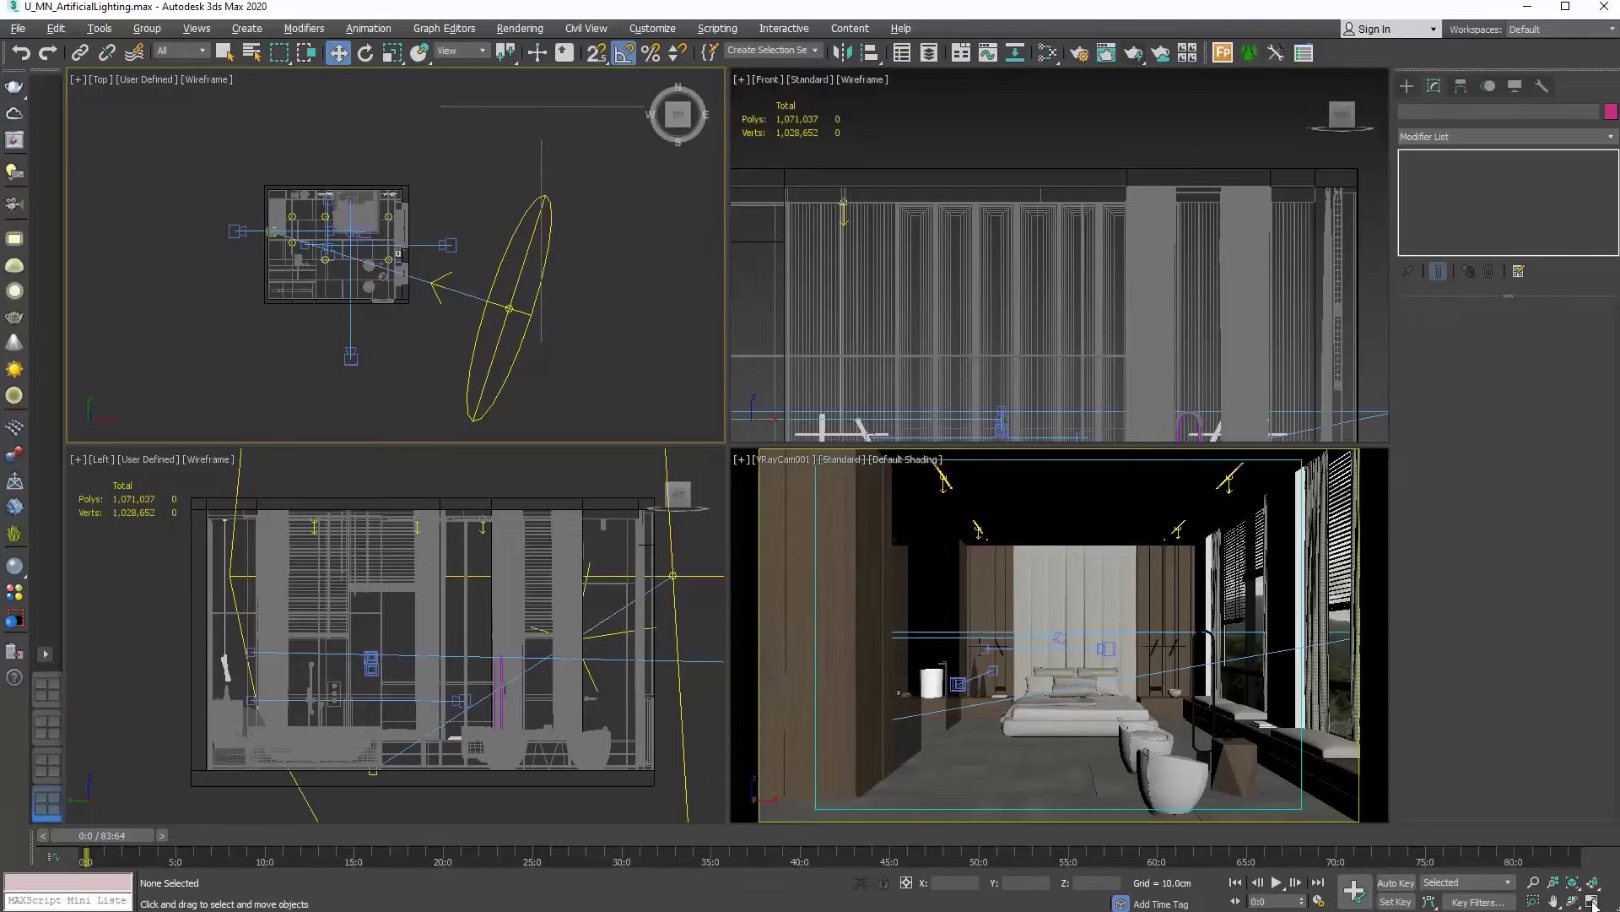
Render the camera view and enable the bloom/glare effect under Lens Effects
{"action": "left_click", "coordinate": [1133, 52]}
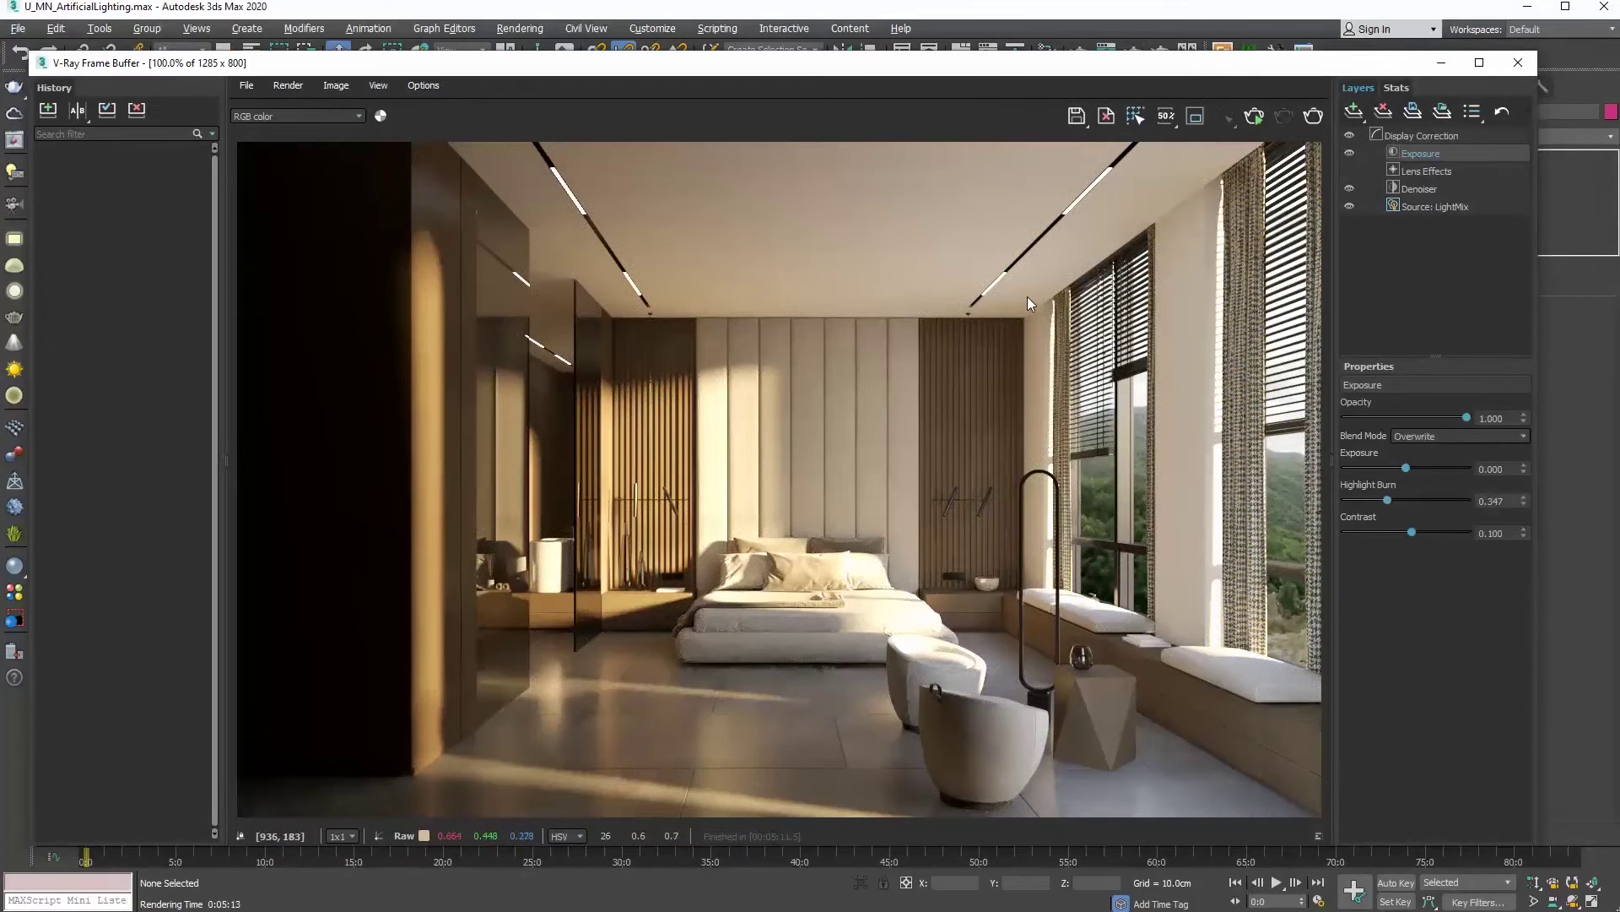
{"action": "left_click", "coordinate": [1429, 173]}
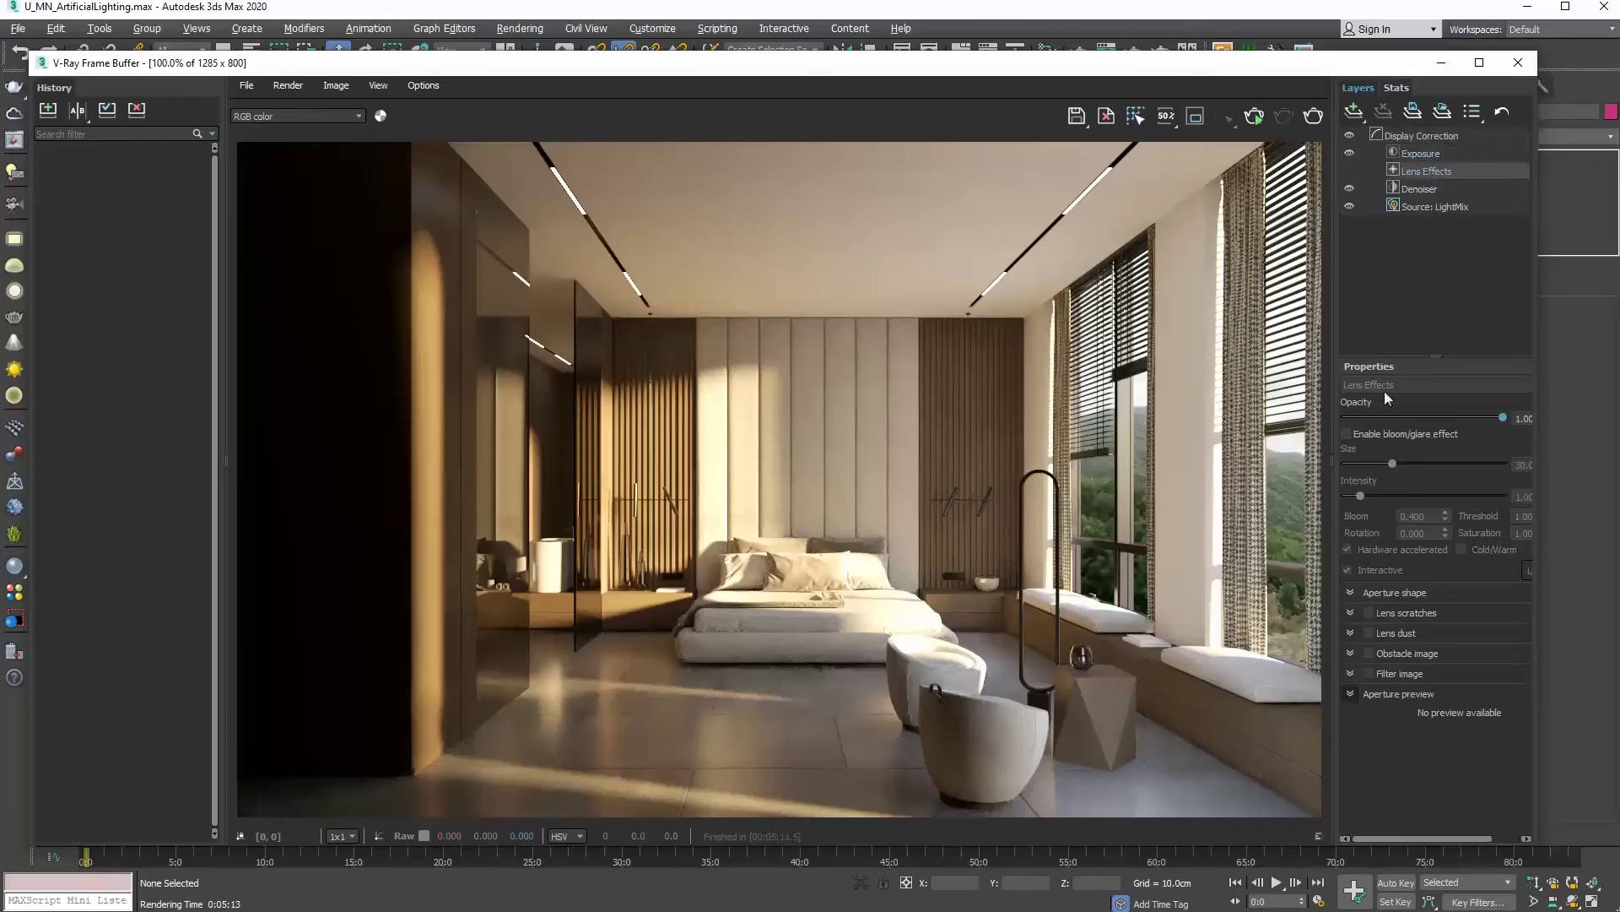
{"action": "left_click", "coordinate": [1347, 434]}
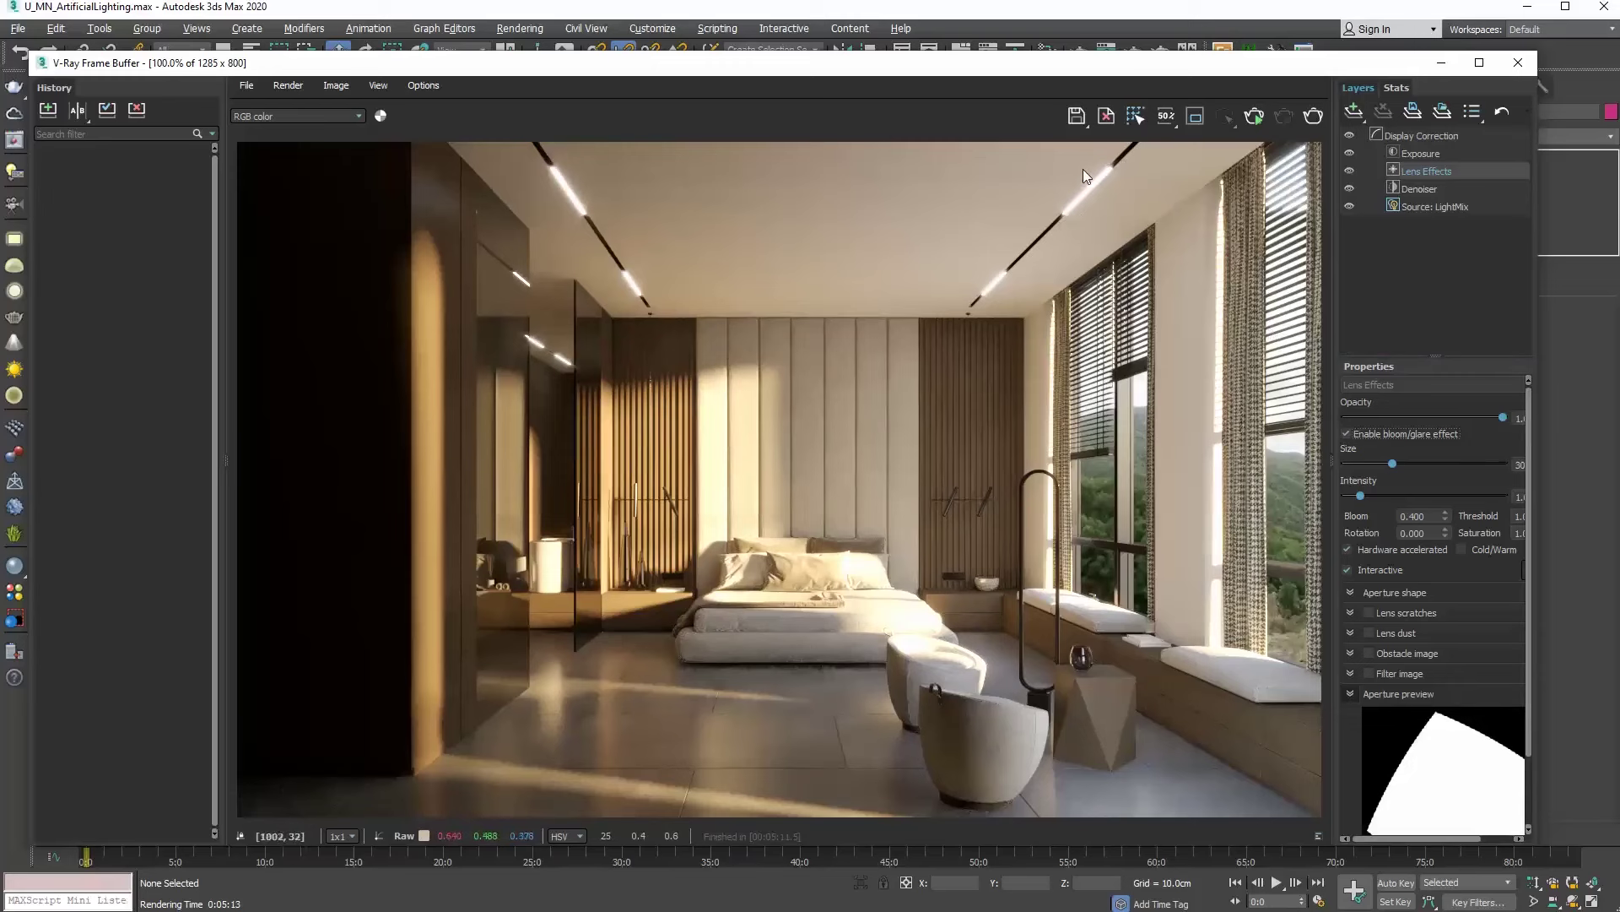
Select the tall window light VRayLight004 and expand its Options rollout
{"action": "left_click_drag", "start_coordinate": [1187, 73], "coordinate": [1004, 421]}
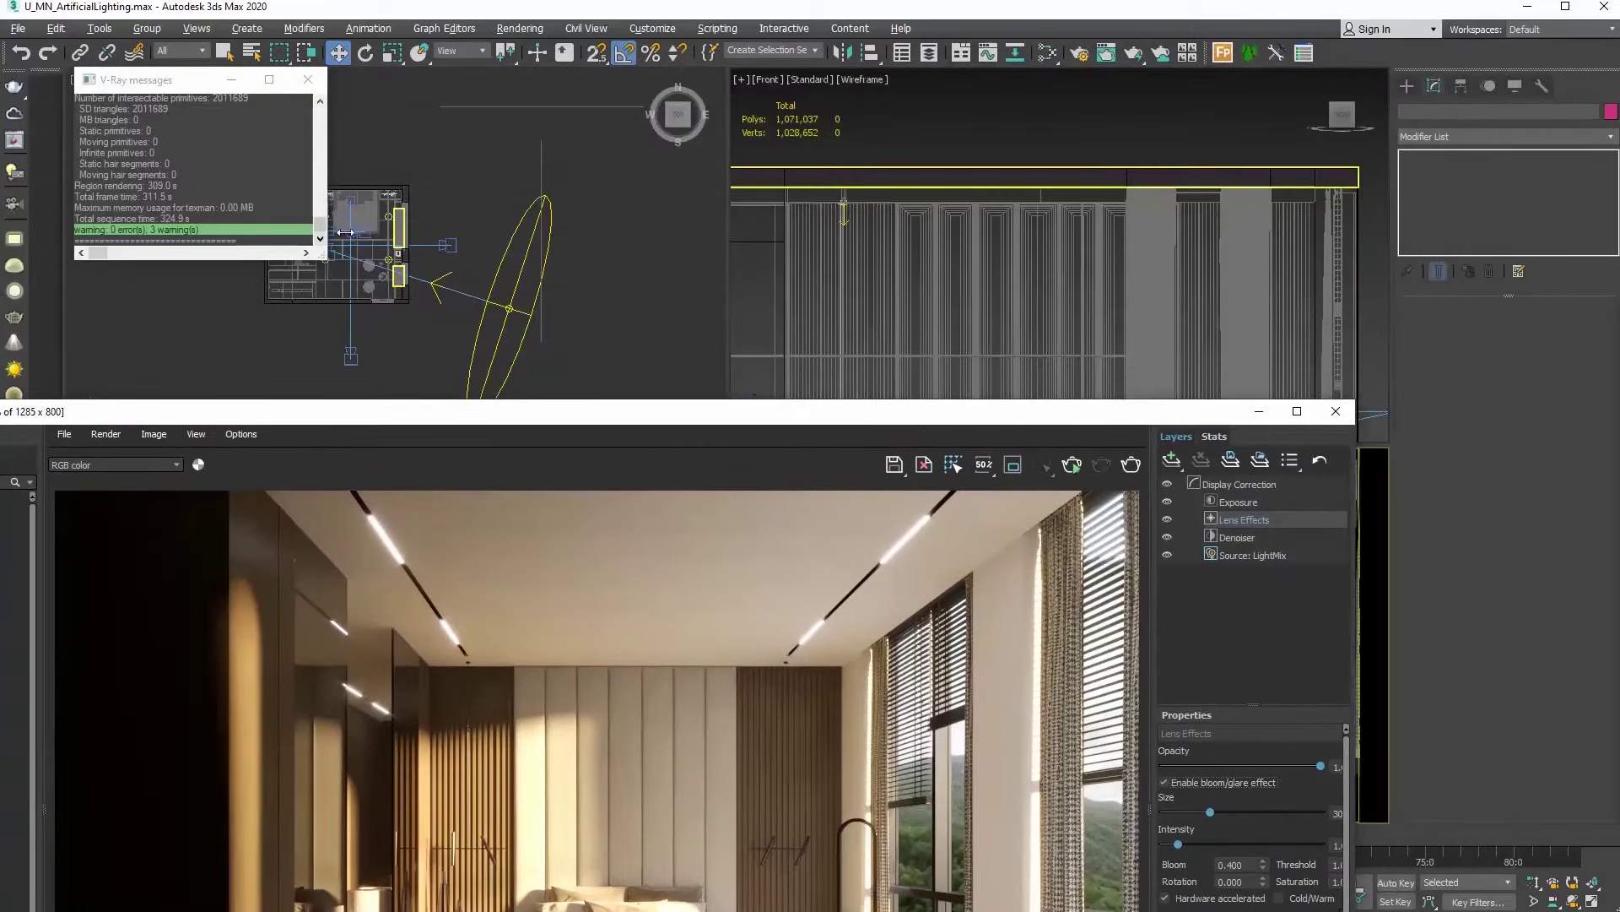
{"action": "left_click", "coordinate": [844, 221]}
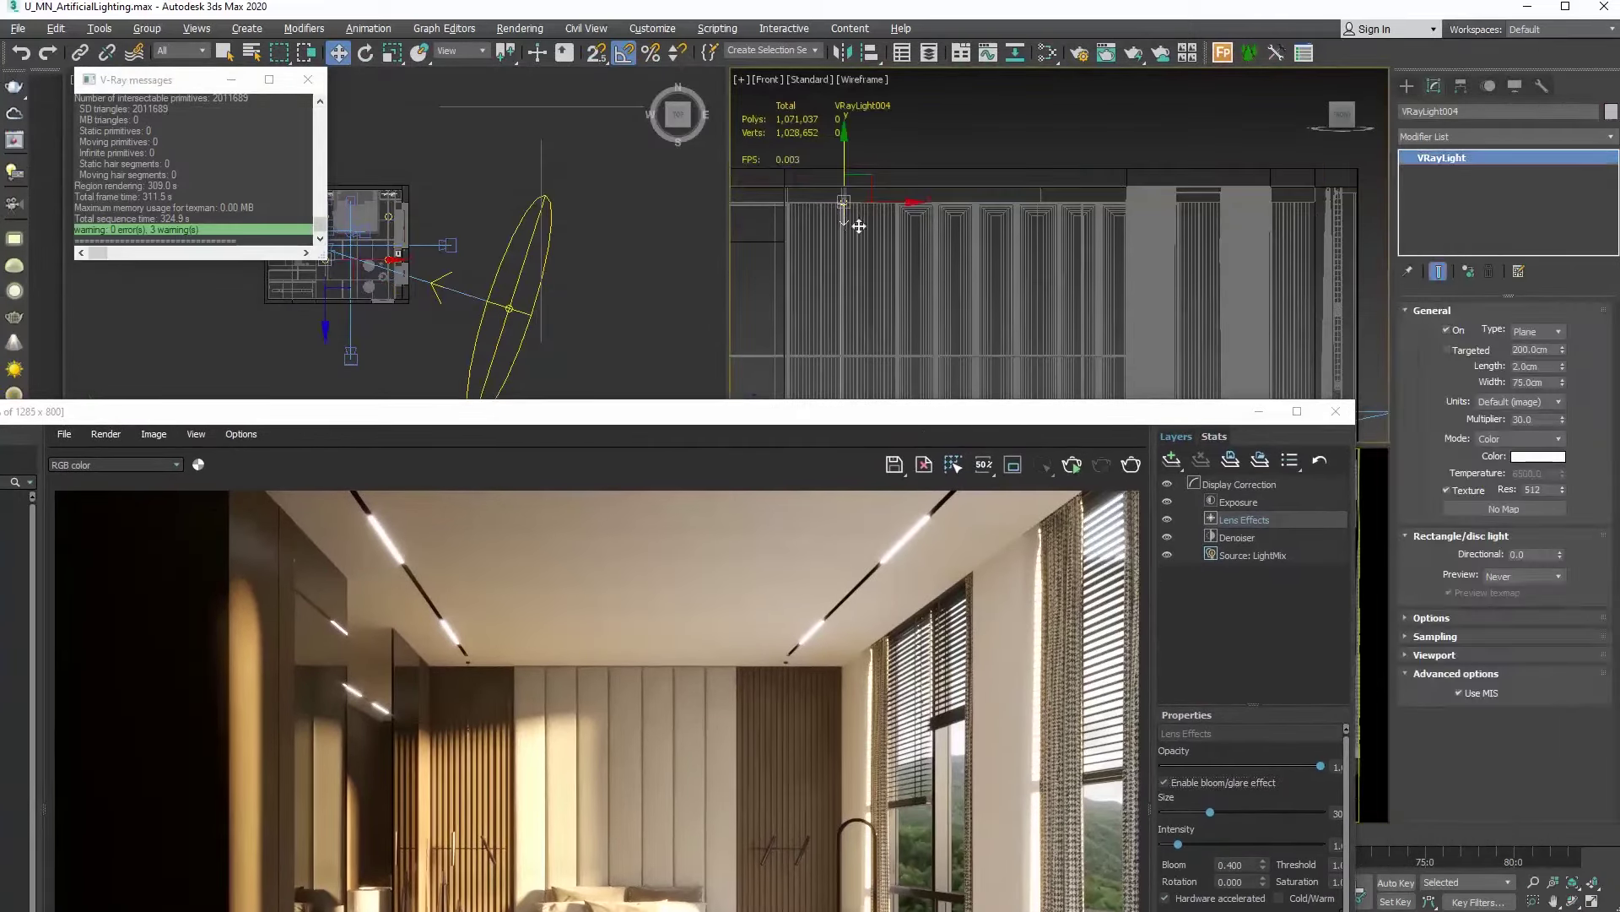
{"action": "left_click", "coordinate": [1435, 617]}
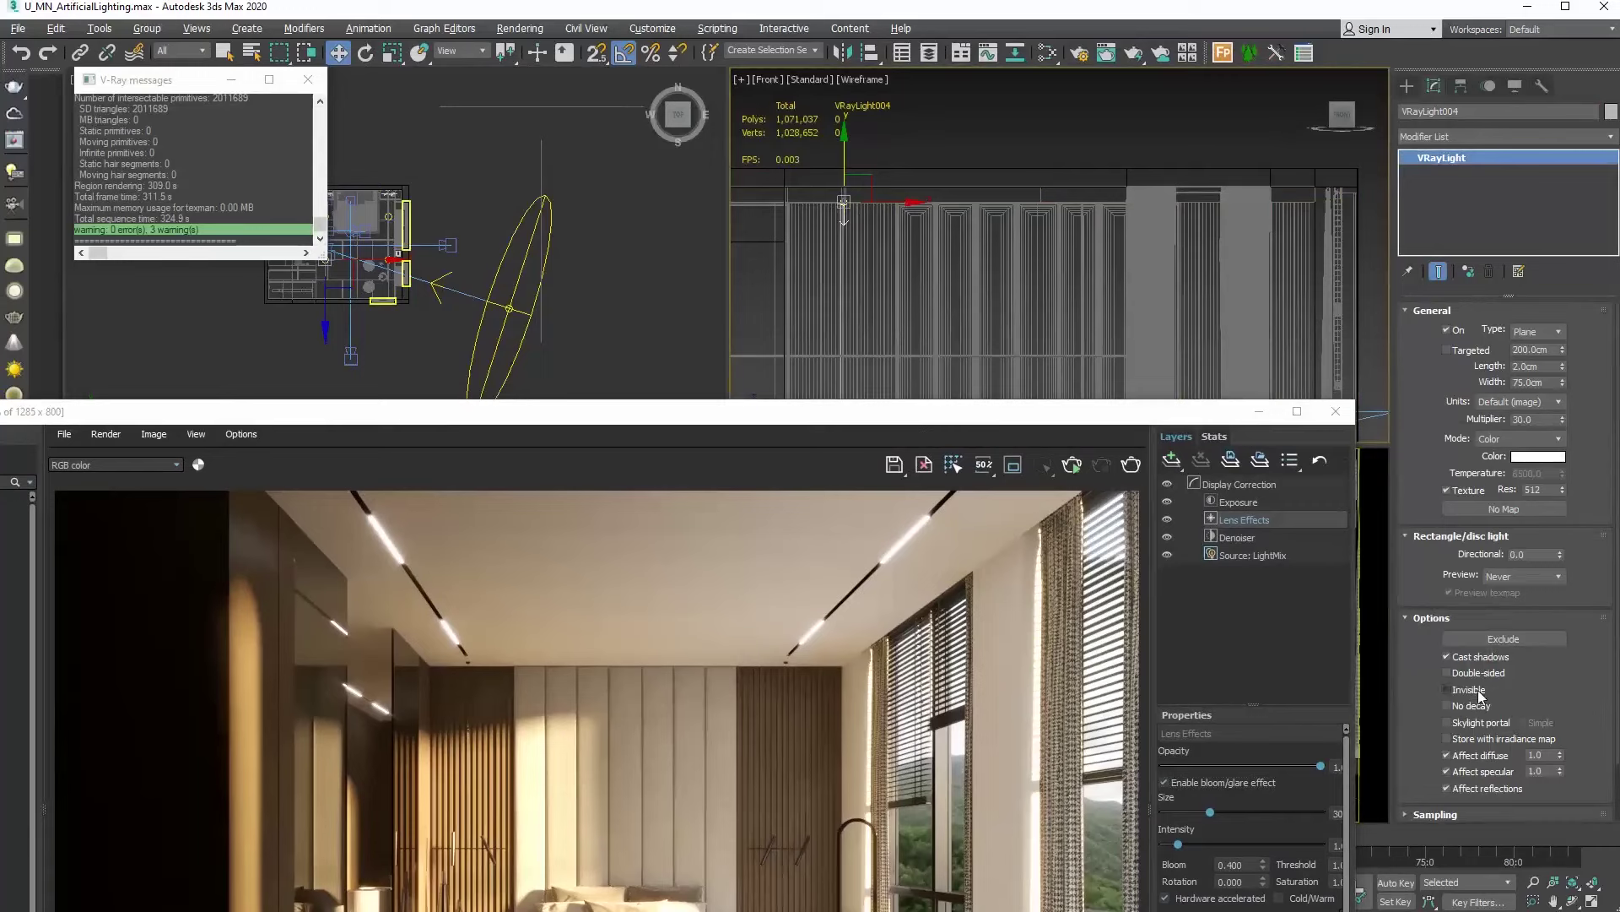
{"action": "left_click", "coordinate": [1517, 664]}
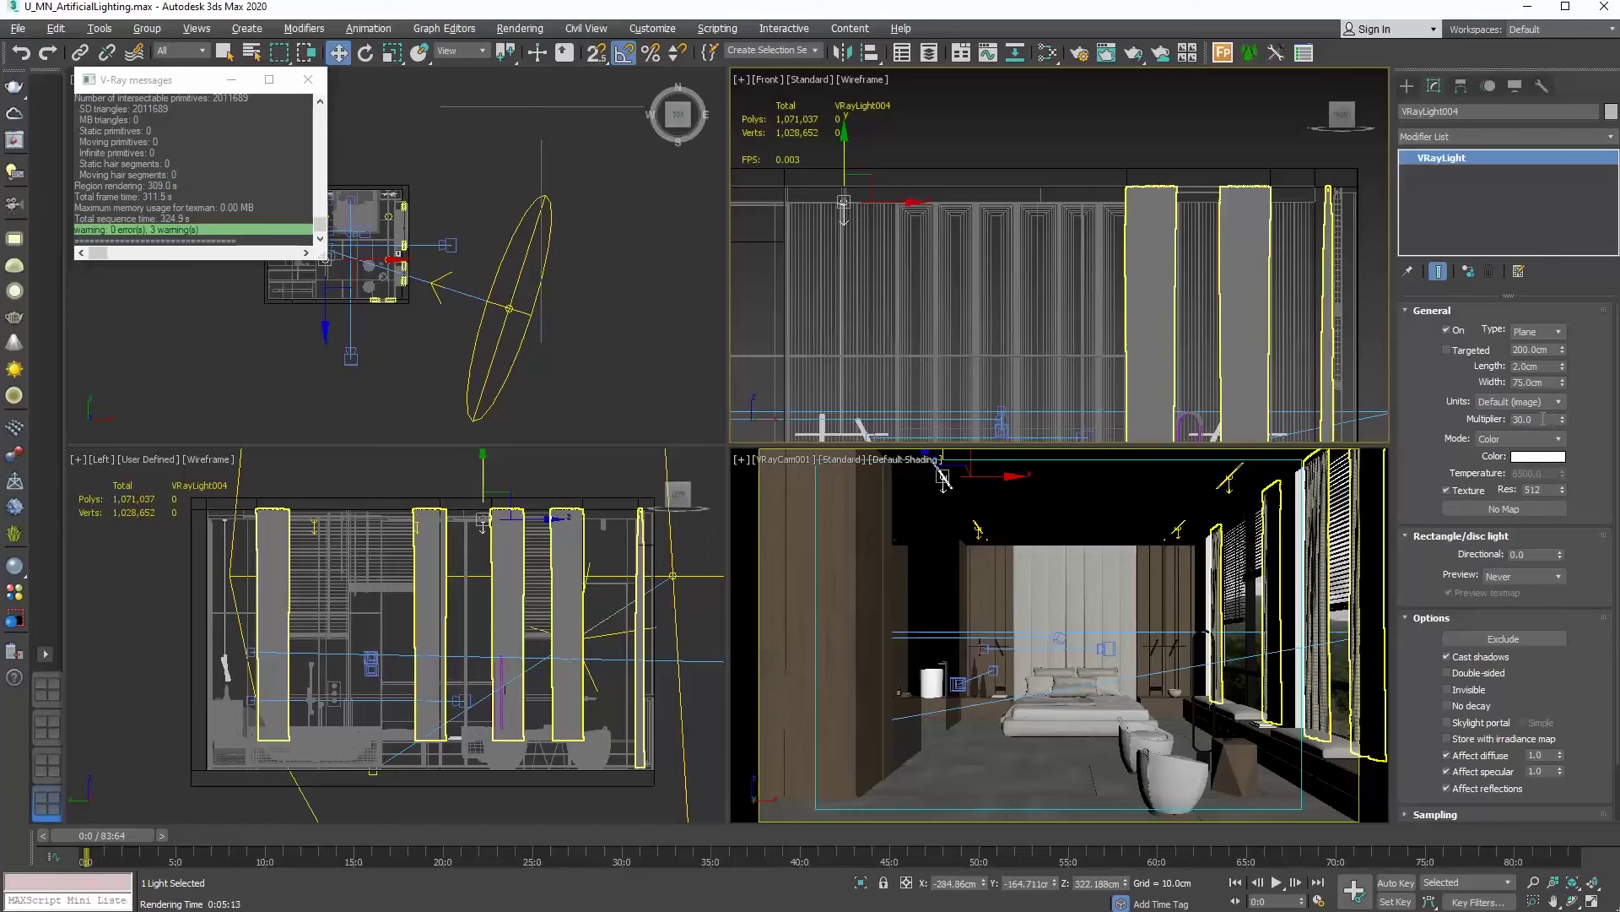
Try VRayLight004's Multiplier at 60 and 15, then set it back to 30
{"action": "double_click", "coordinate": [1510, 418]}
{"action": "type", "text": "60"}
{"action": "key", "text": "Return"}
{"action": "type", "text": "15"}
{"action": "key", "text": "Return"}
{"action": "type", "text": "30"}
{"action": "key", "text": "Return"}
Switch VRayLight004's colour from white to Temperature mode at 3500, then render the bedroom again
{"action": "left_click", "coordinate": [1534, 457]}
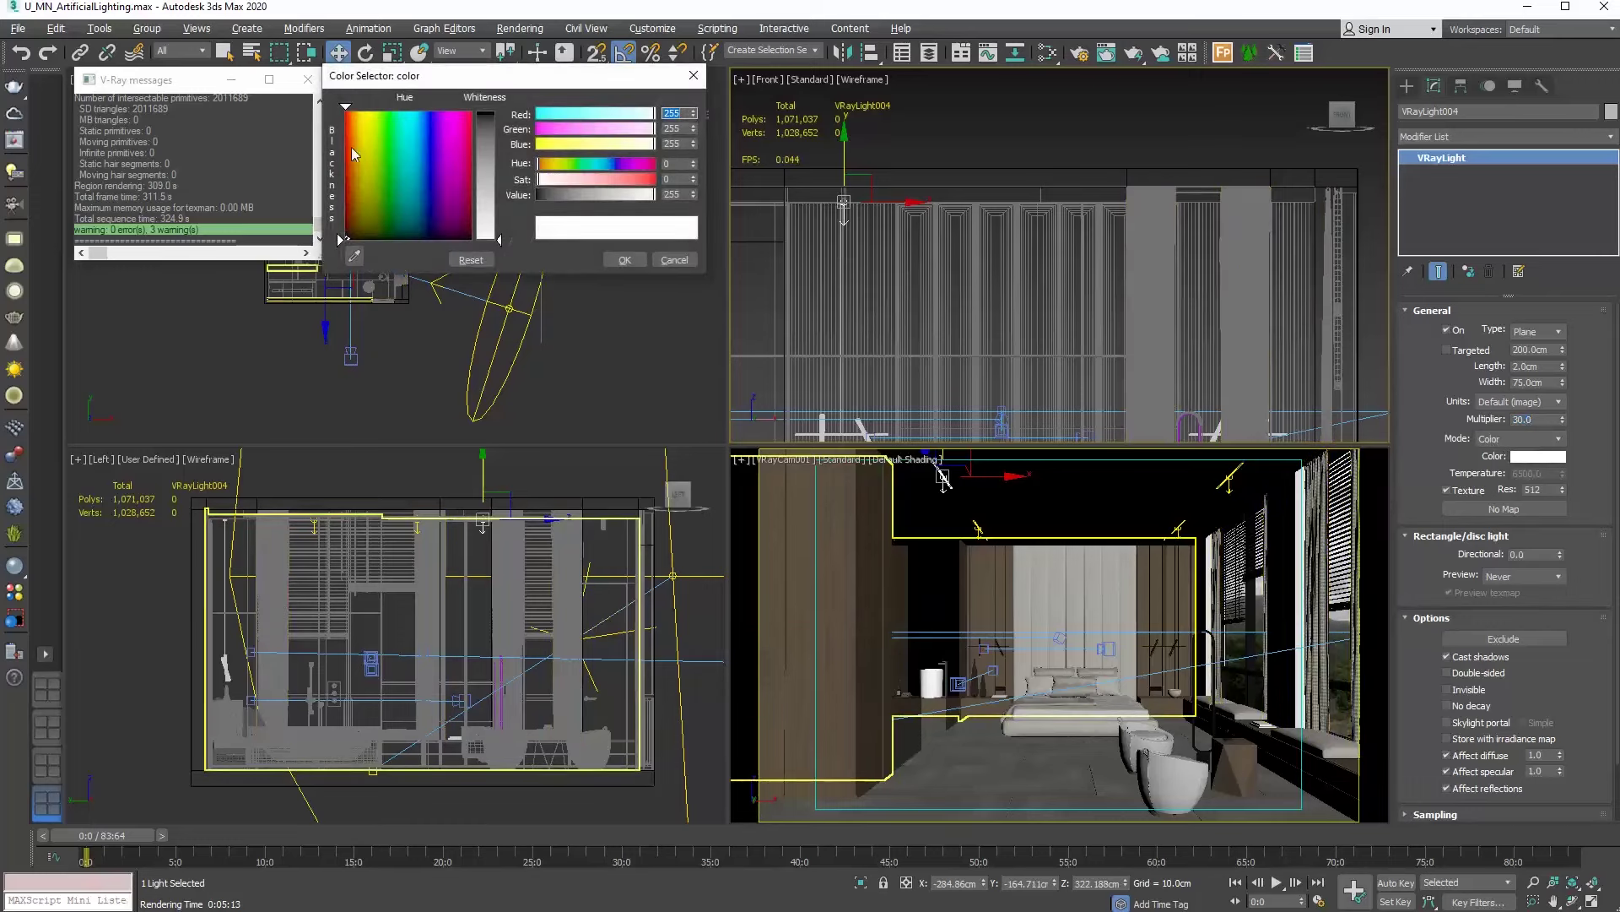
{"action": "left_click", "coordinate": [673, 263]}
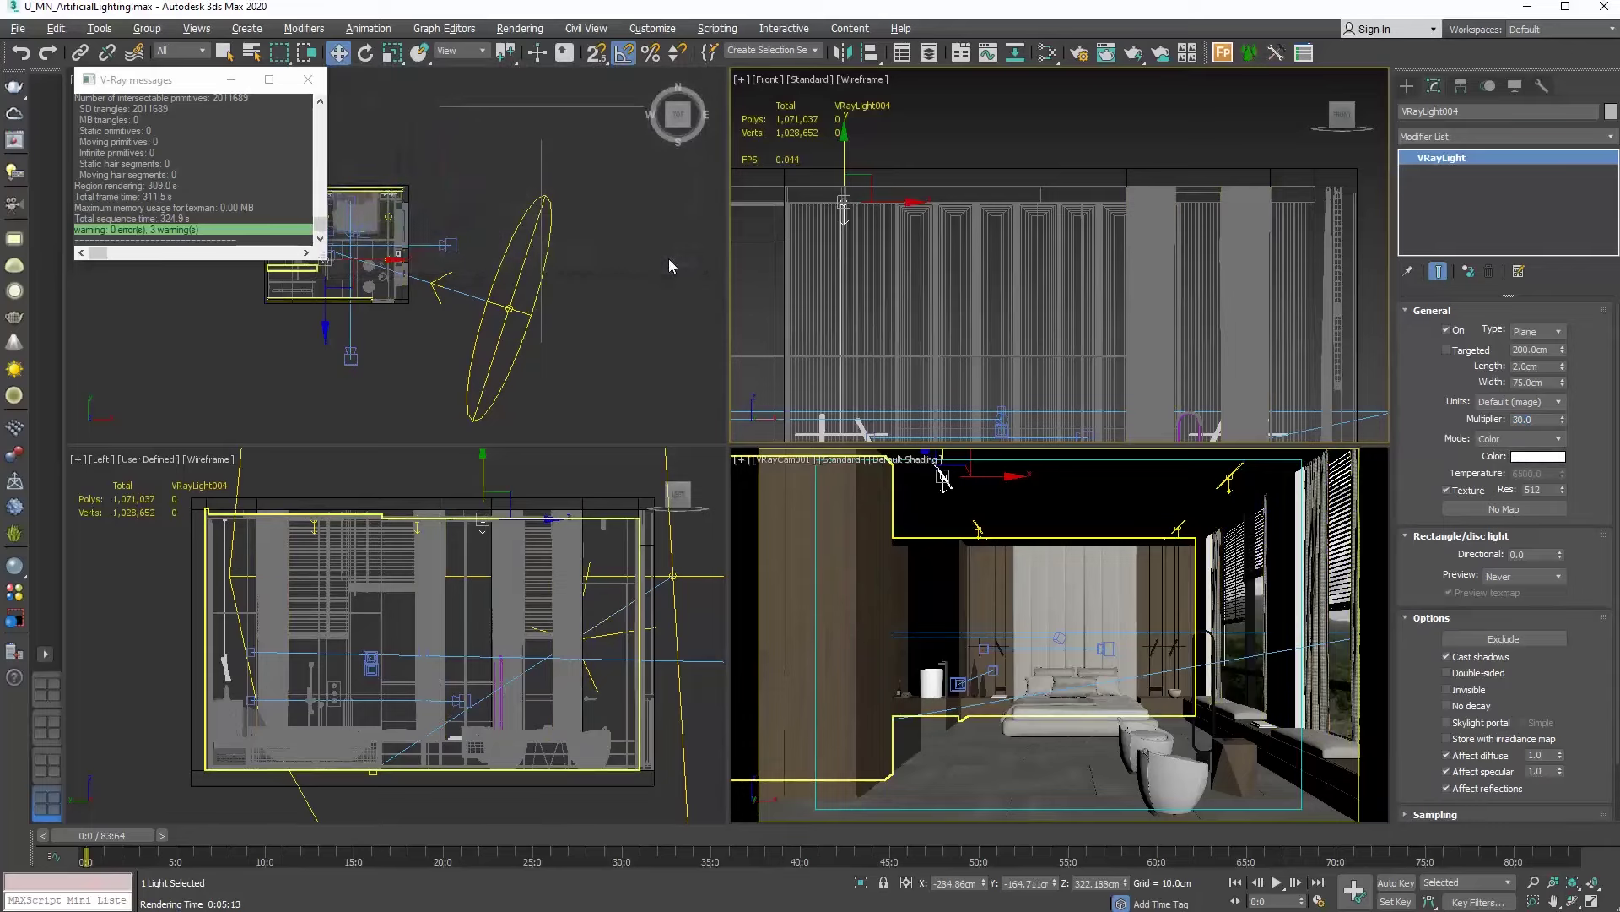
{"action": "left_click", "coordinate": [1520, 439]}
{"action": "left_click", "coordinate": [1497, 464]}
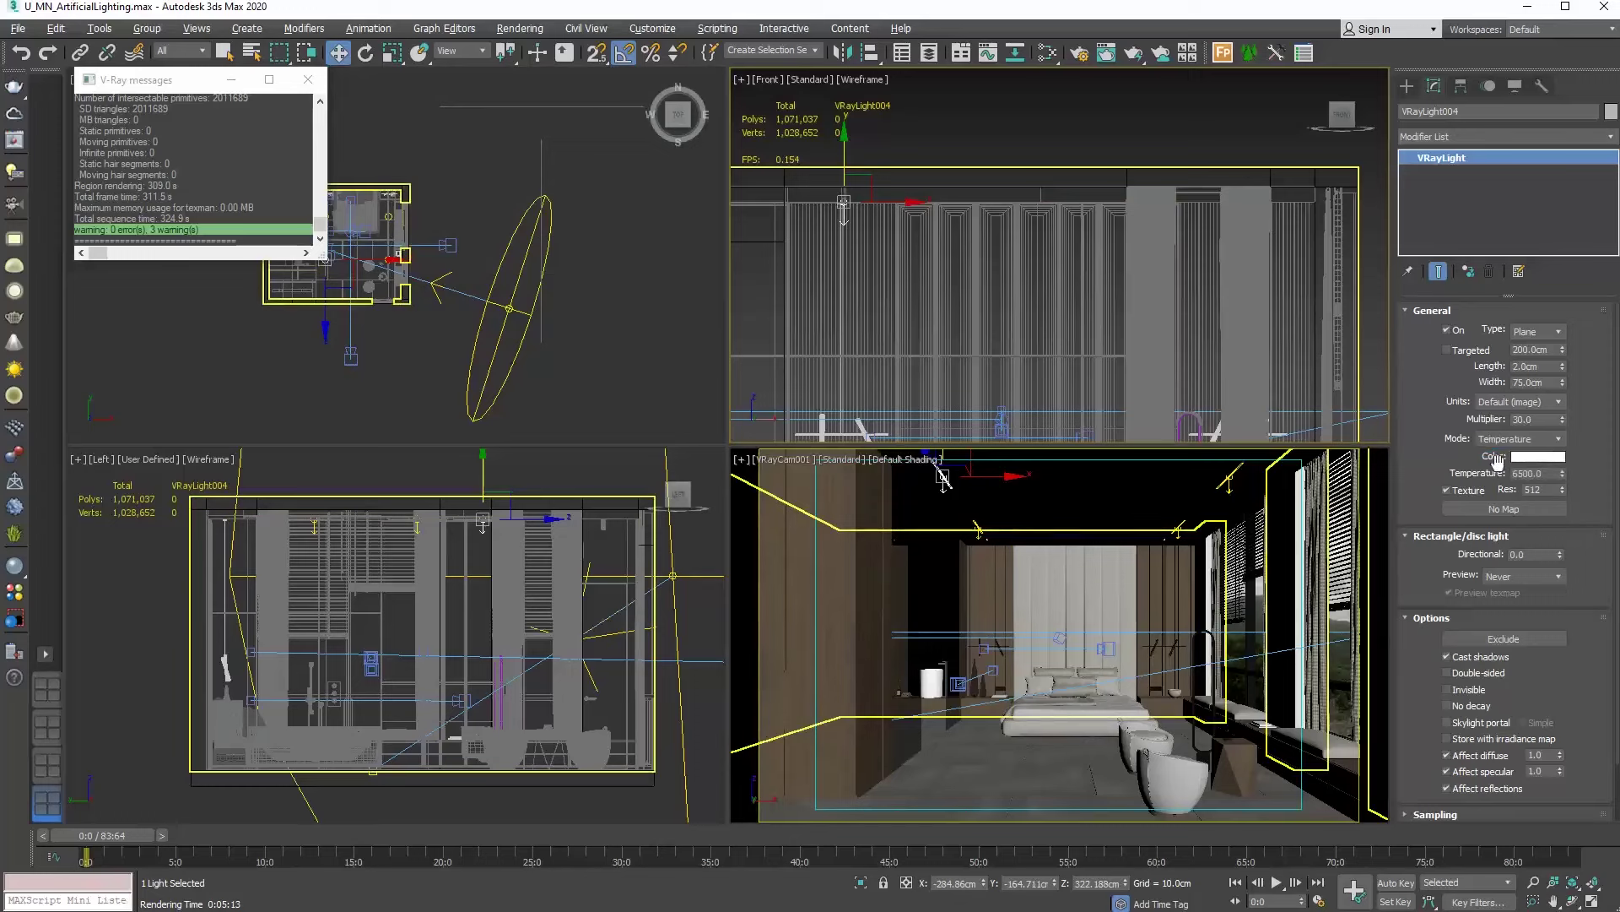
{"action": "double_click", "coordinate": [1520, 472]}
{"action": "type", "text": "3500"}
{"action": "key", "text": "Return"}
{"action": "left_click", "coordinate": [1133, 53]}
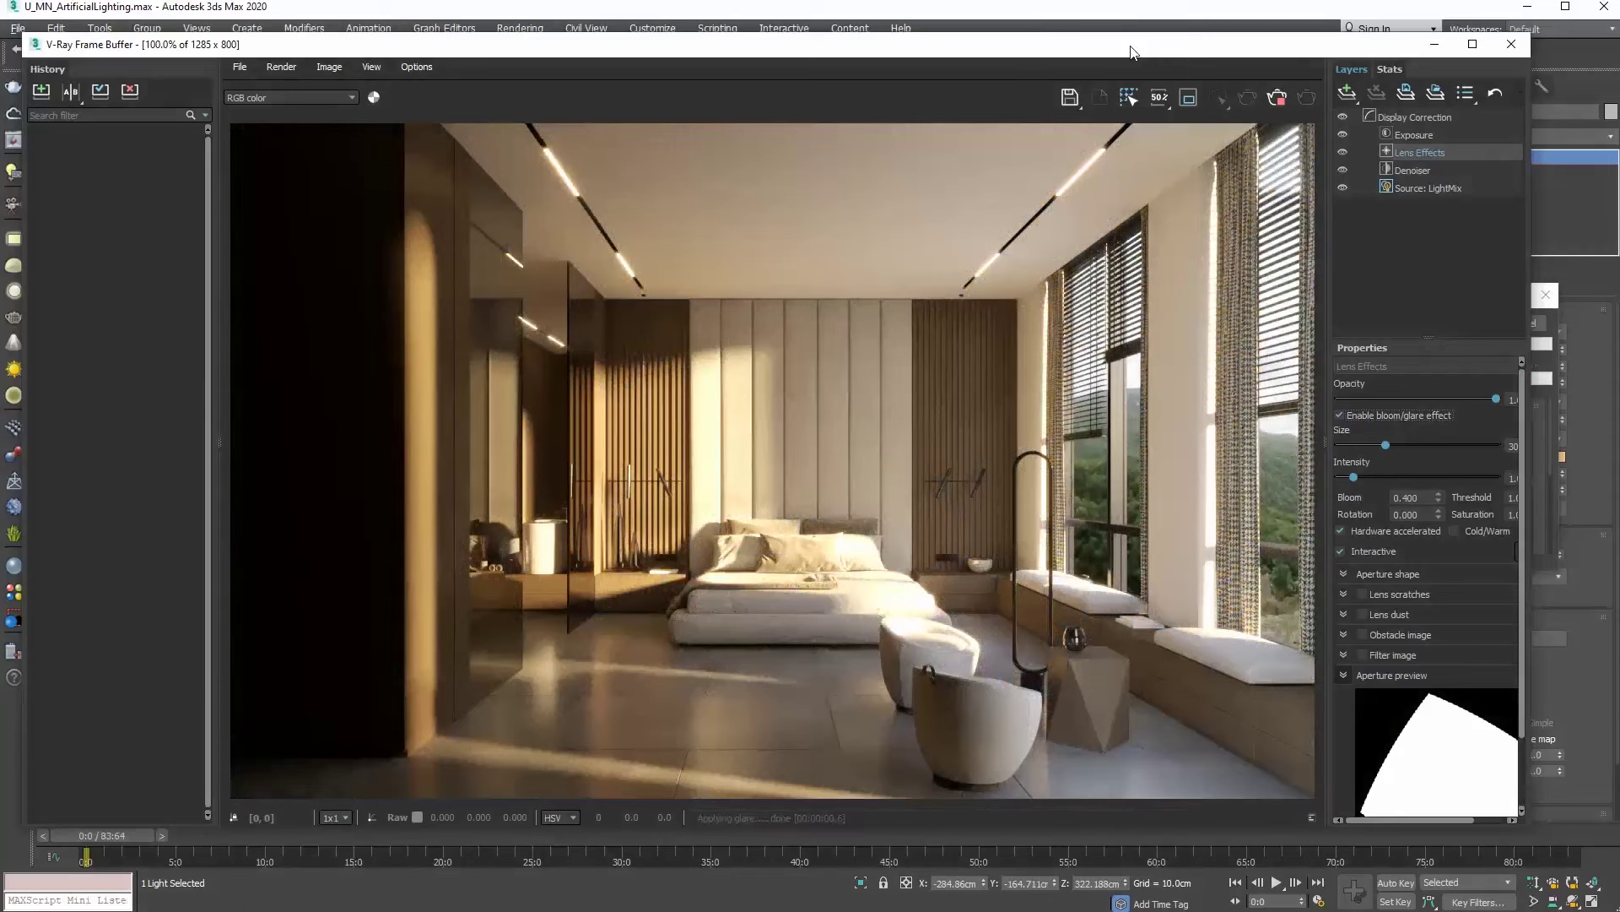
Add a White Balance layer in the V-Ray frame buffer and lower its Temperature from 6500 to about 5430
{"action": "left_click", "coordinate": [1348, 92]}
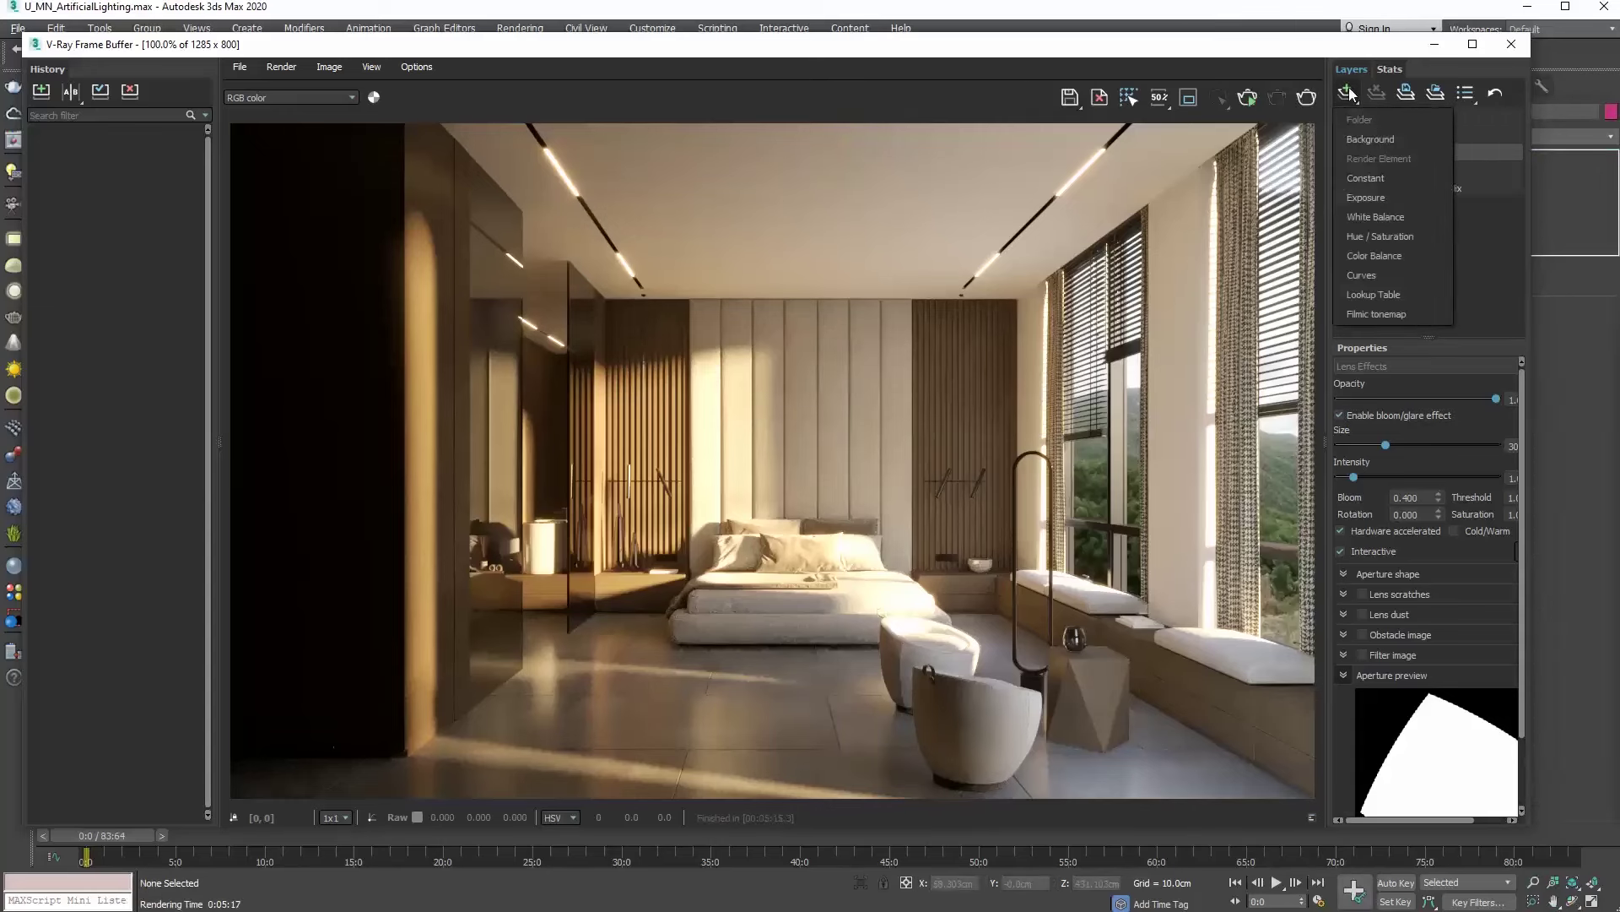
{"action": "left_click", "coordinate": [1374, 216]}
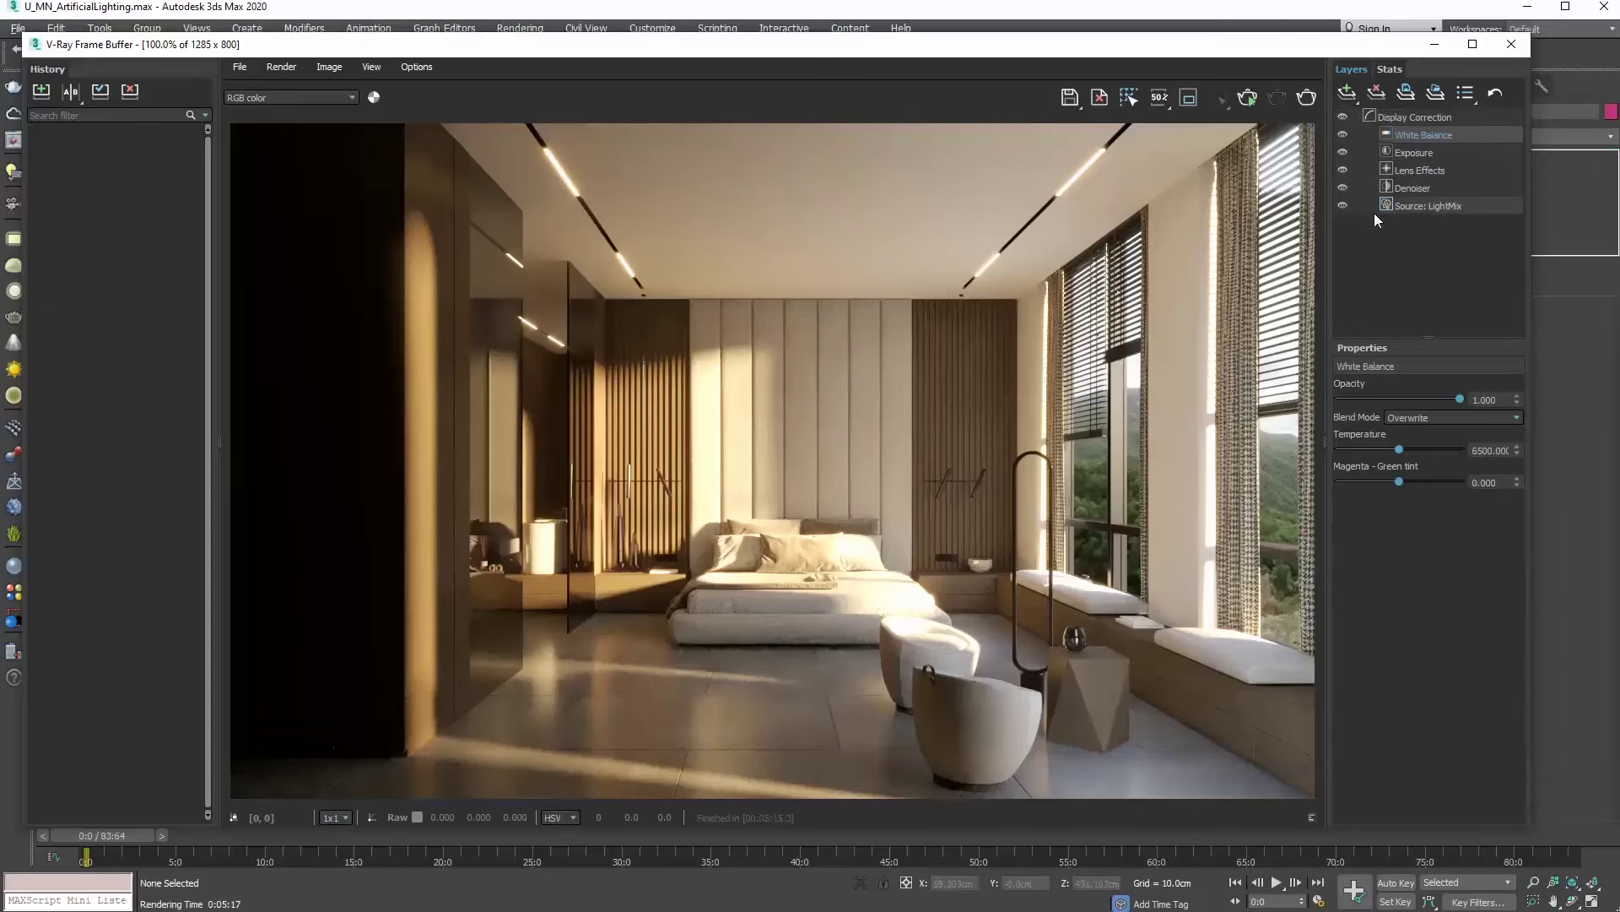
{"action": "left_click_drag", "start_coordinate": [1396, 448], "coordinate": [1382, 452]}
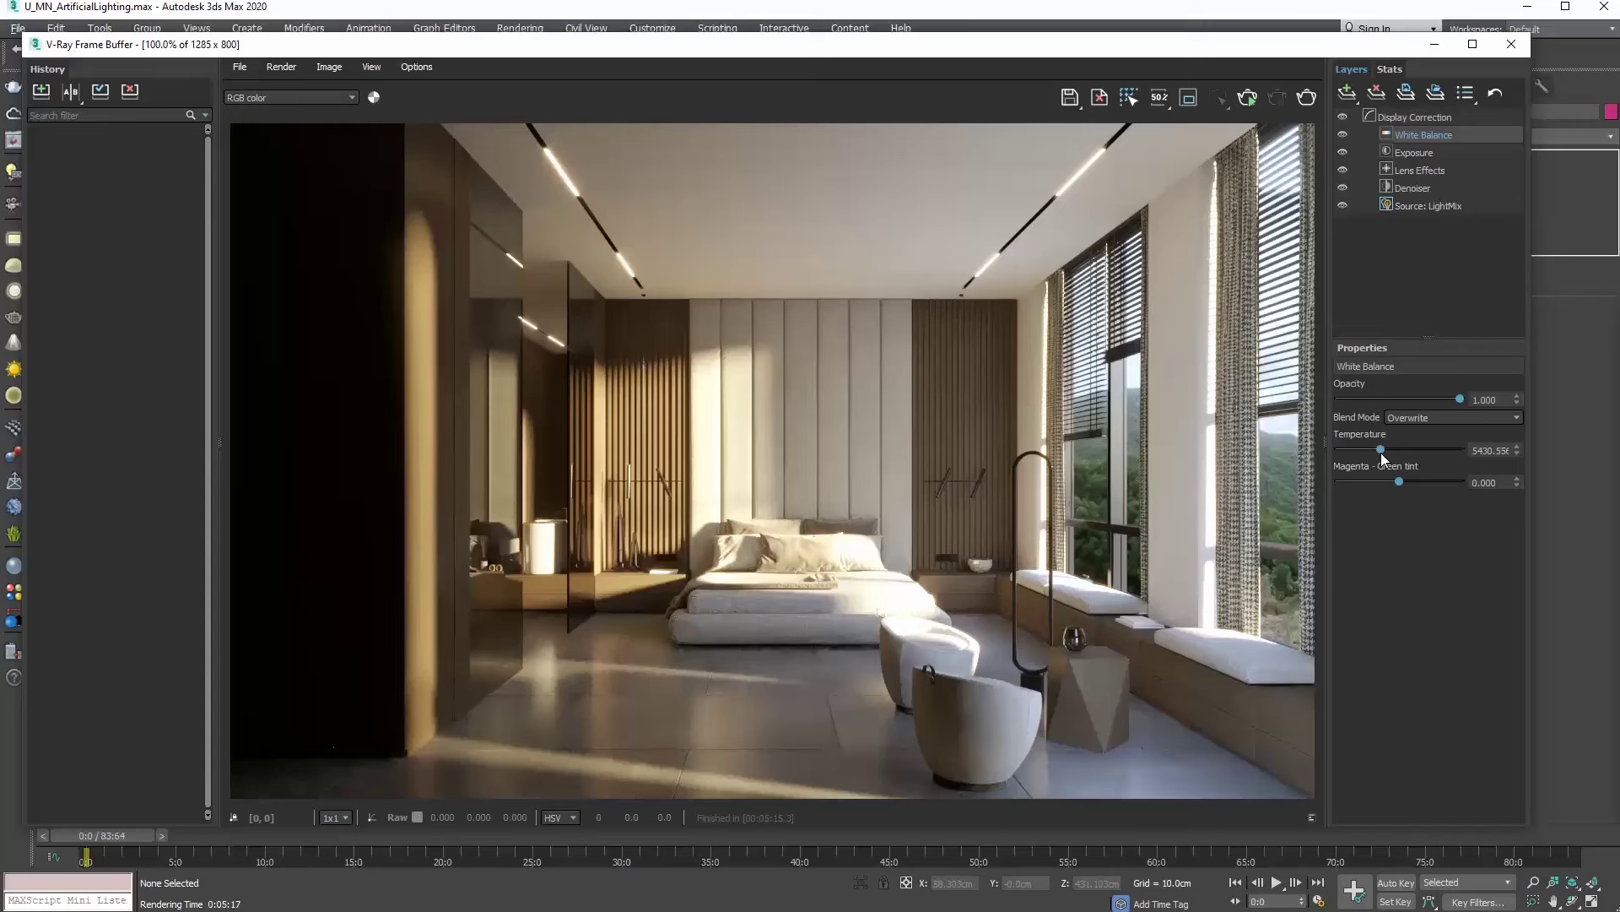
Close the frame buffer and isolate the two pendant lamps, leaving nothing selected
{"action": "left_click", "coordinate": [1511, 45]}
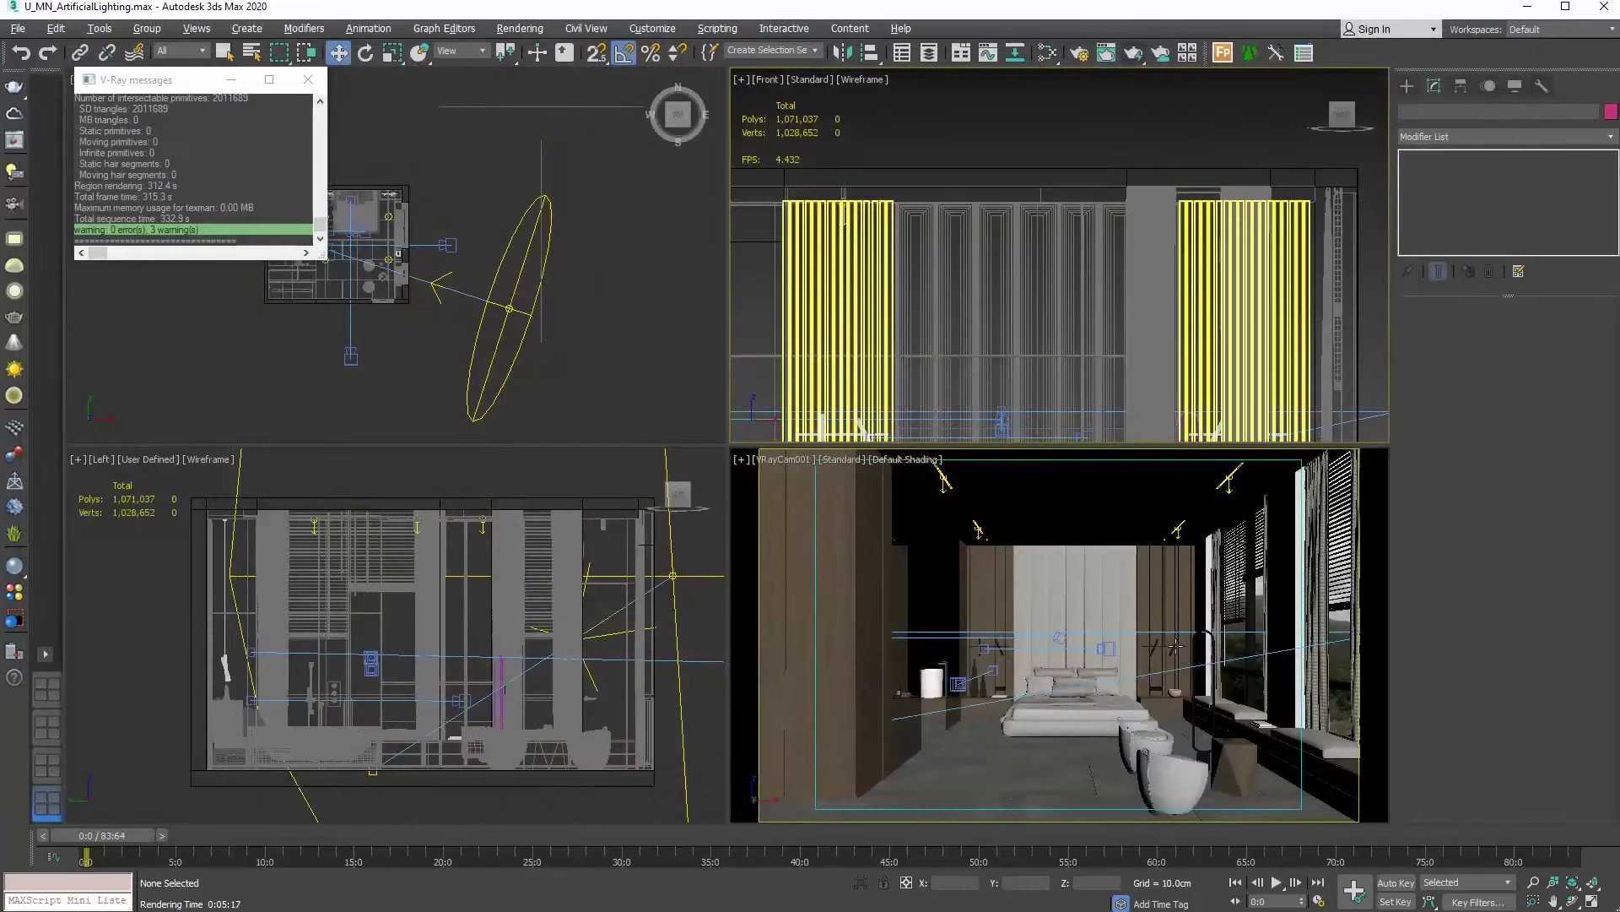
{"action": "left_click", "coordinate": [1176, 645]}
{"action": "left_click", "coordinate": [990, 647], "text": "ctrl"}
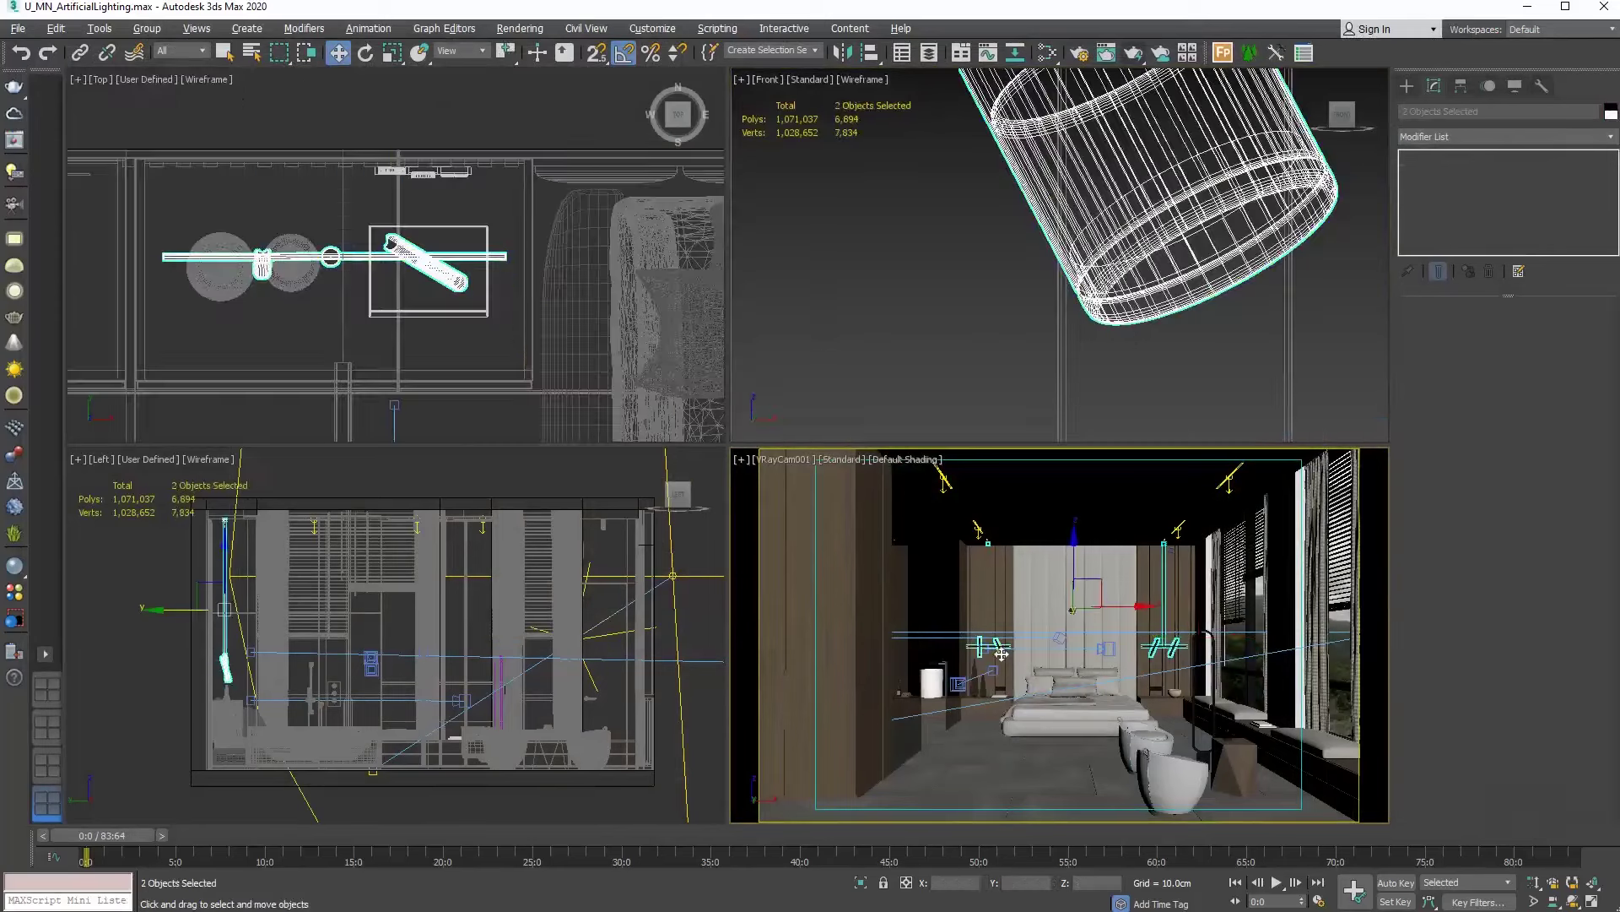
{"action": "right_click", "coordinate": [1000, 652]}
{"action": "left_click", "coordinate": [1065, 495]}
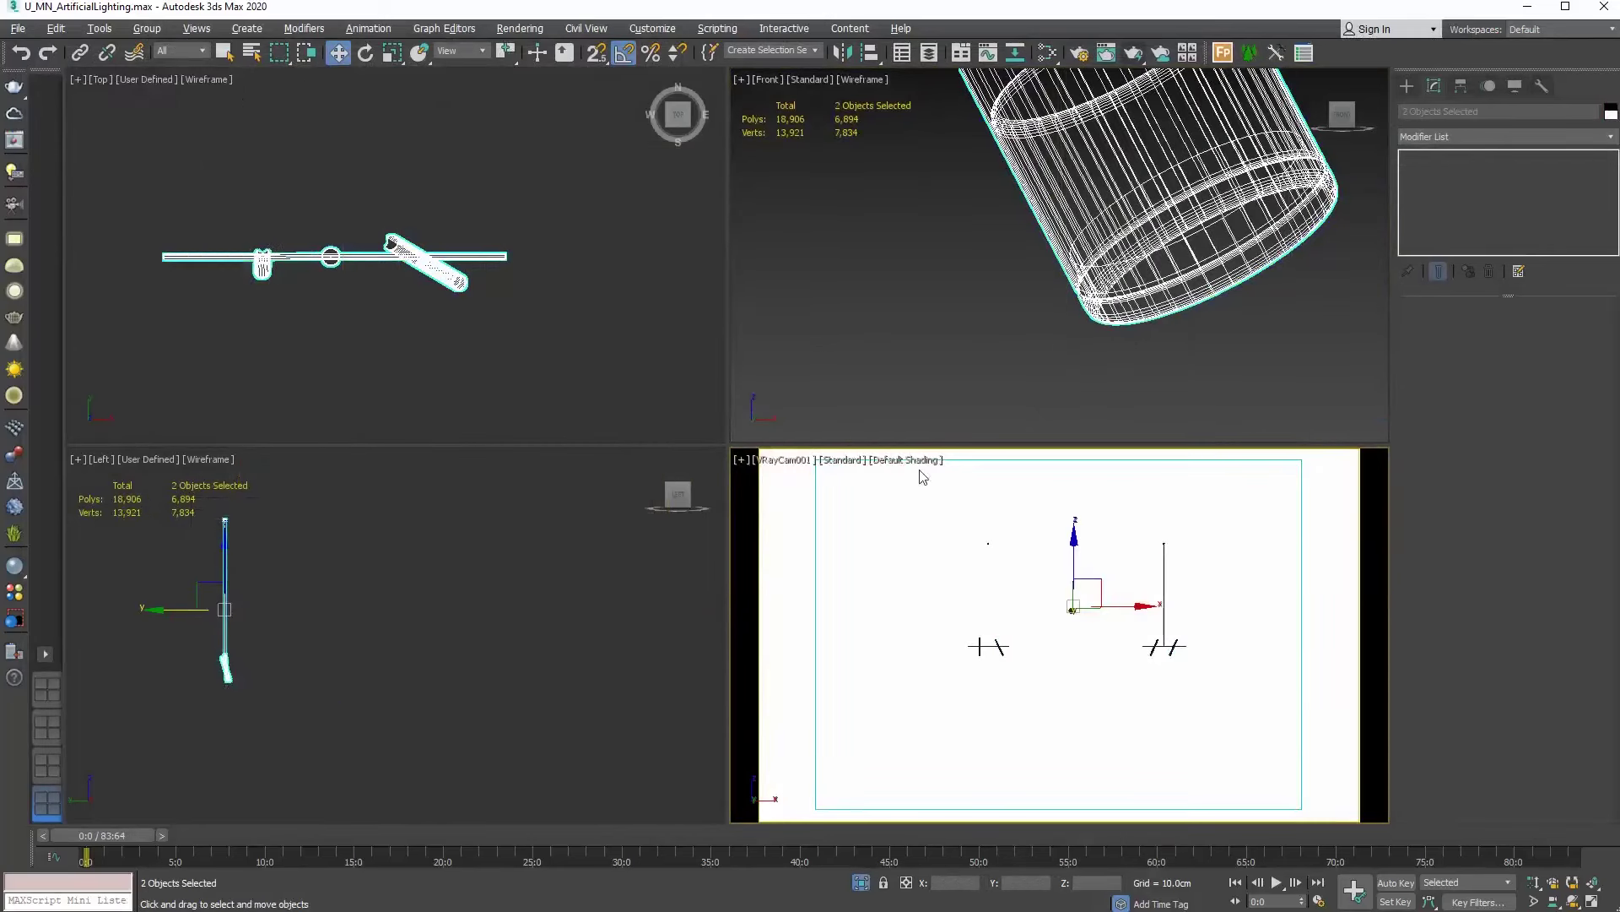
{"action": "left_click", "coordinate": [497, 342]}
Maximize the Top viewport and zoom in on the pendants
{"action": "scroll", "coordinate": [383, 334], "scroll_direction": "down", "scroll_amount": 4}
{"action": "scroll", "coordinate": [382, 327], "scroll_direction": "up", "scroll_amount": 3}
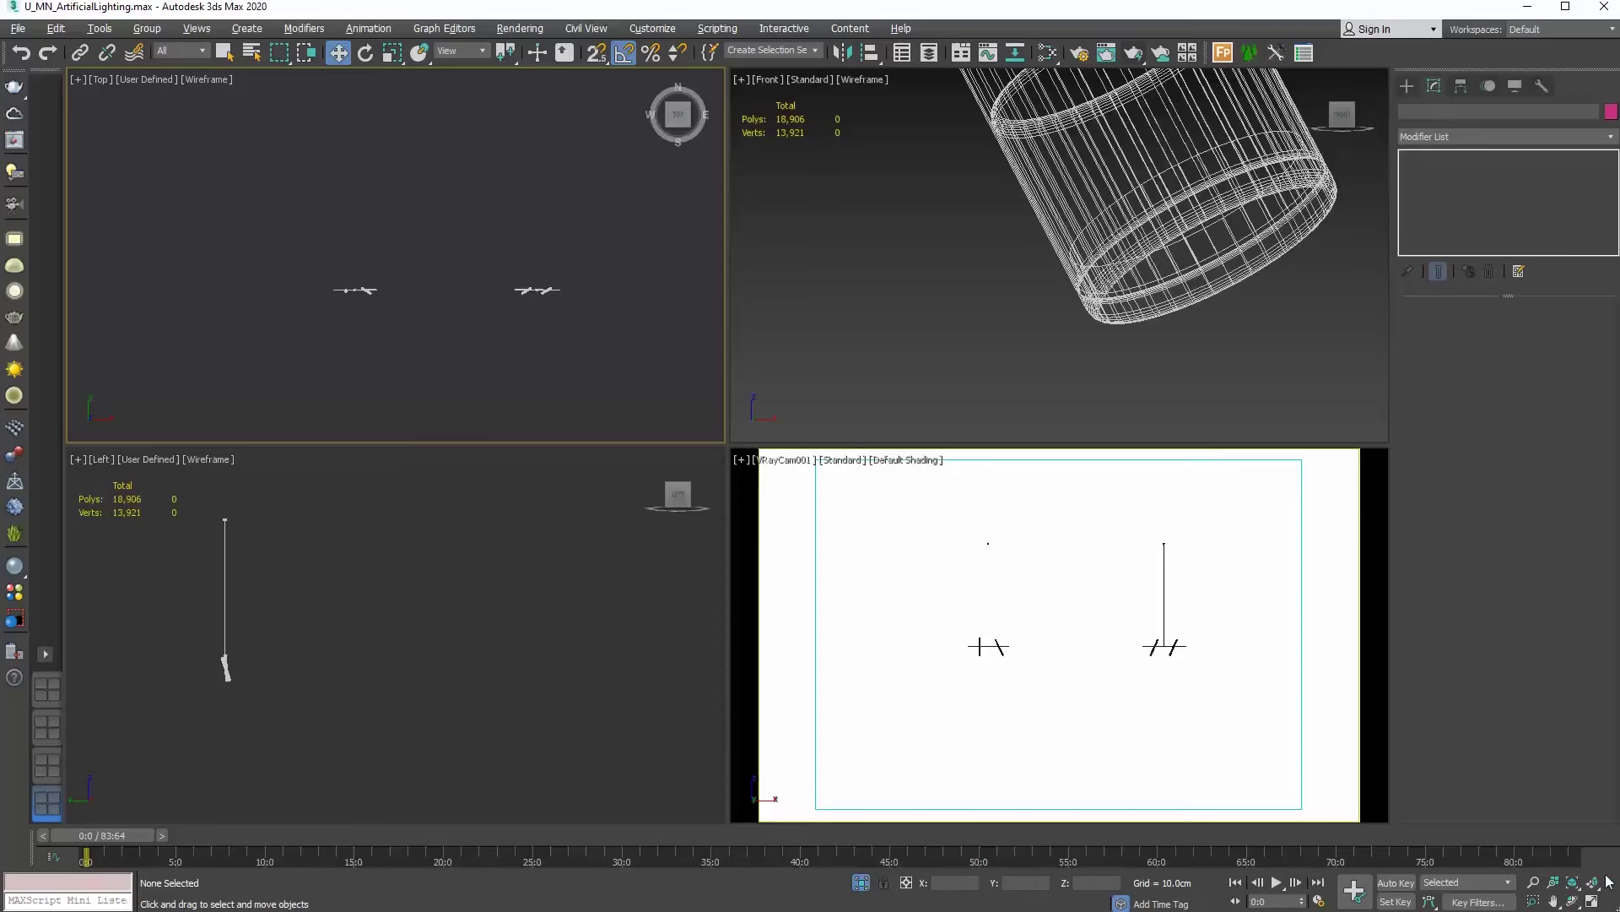
{"action": "left_click", "coordinate": [1591, 901]}
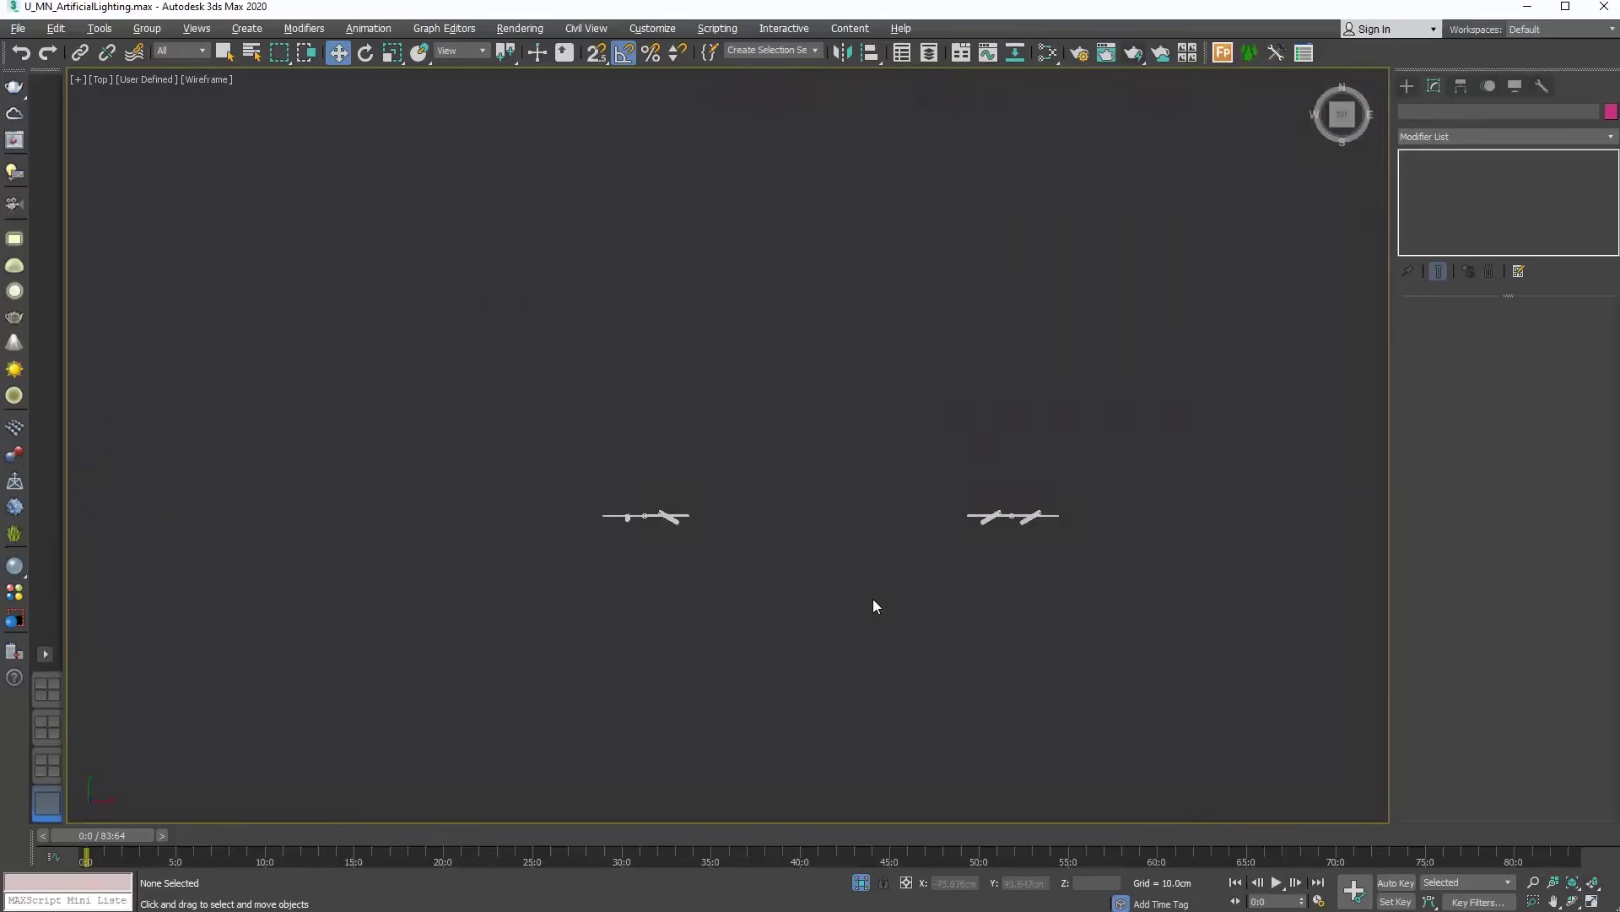
{"action": "scroll", "coordinate": [654, 545], "scroll_direction": "up", "scroll_amount": 5}
{"action": "scroll", "coordinate": [624, 497], "scroll_direction": "up", "scroll_amount": 3}
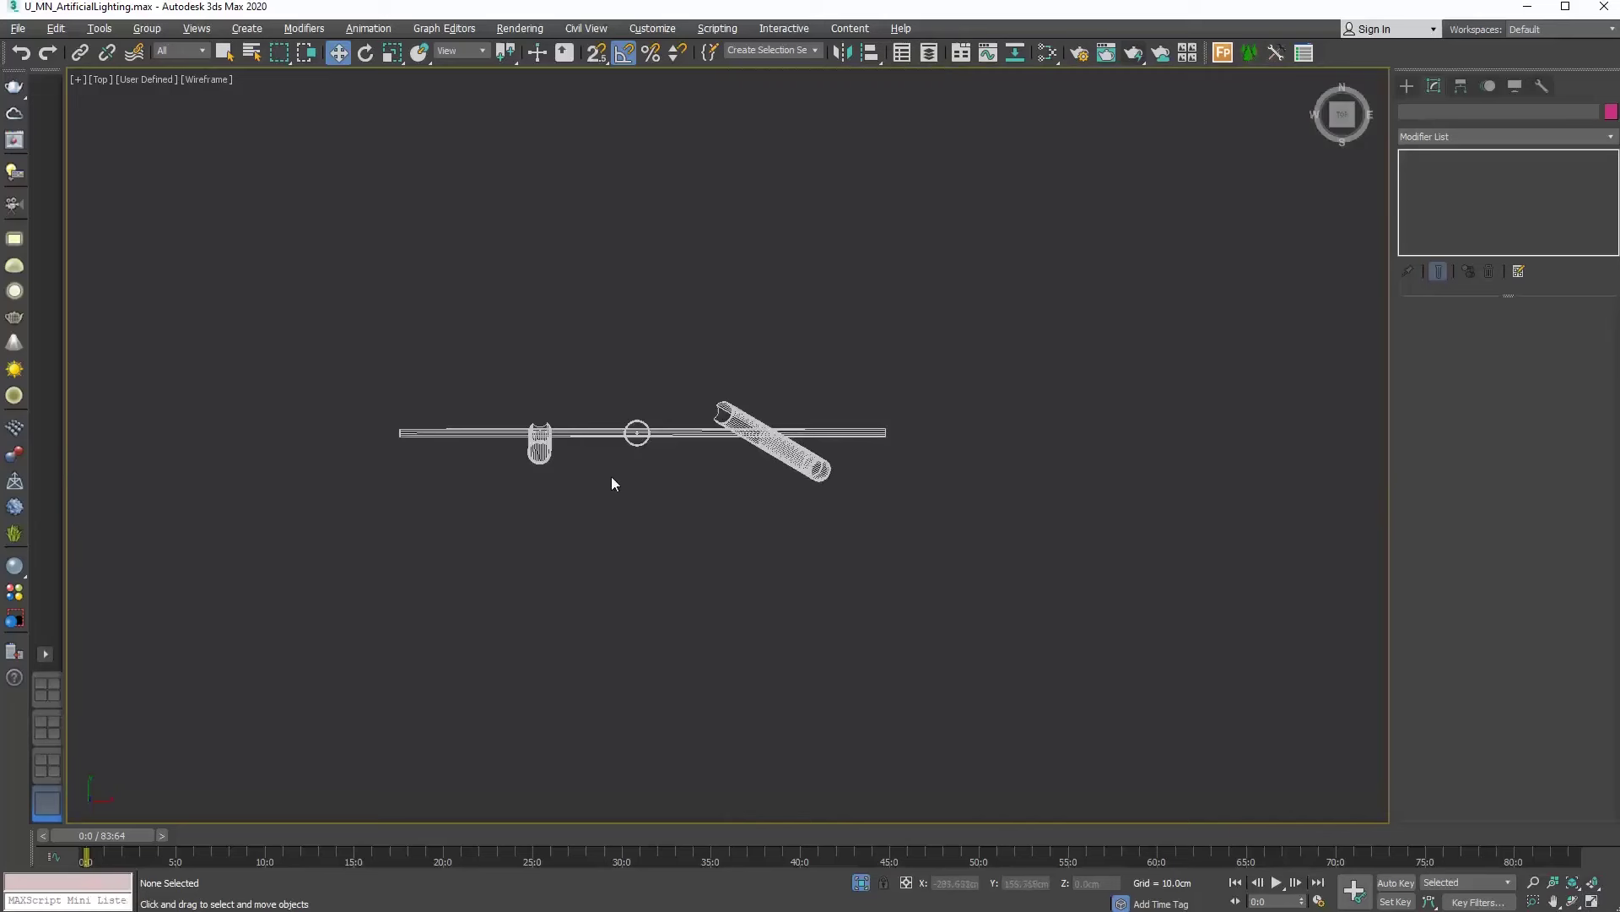
{"action": "scroll", "coordinate": [612, 476], "scroll_direction": "up", "scroll_amount": 3}
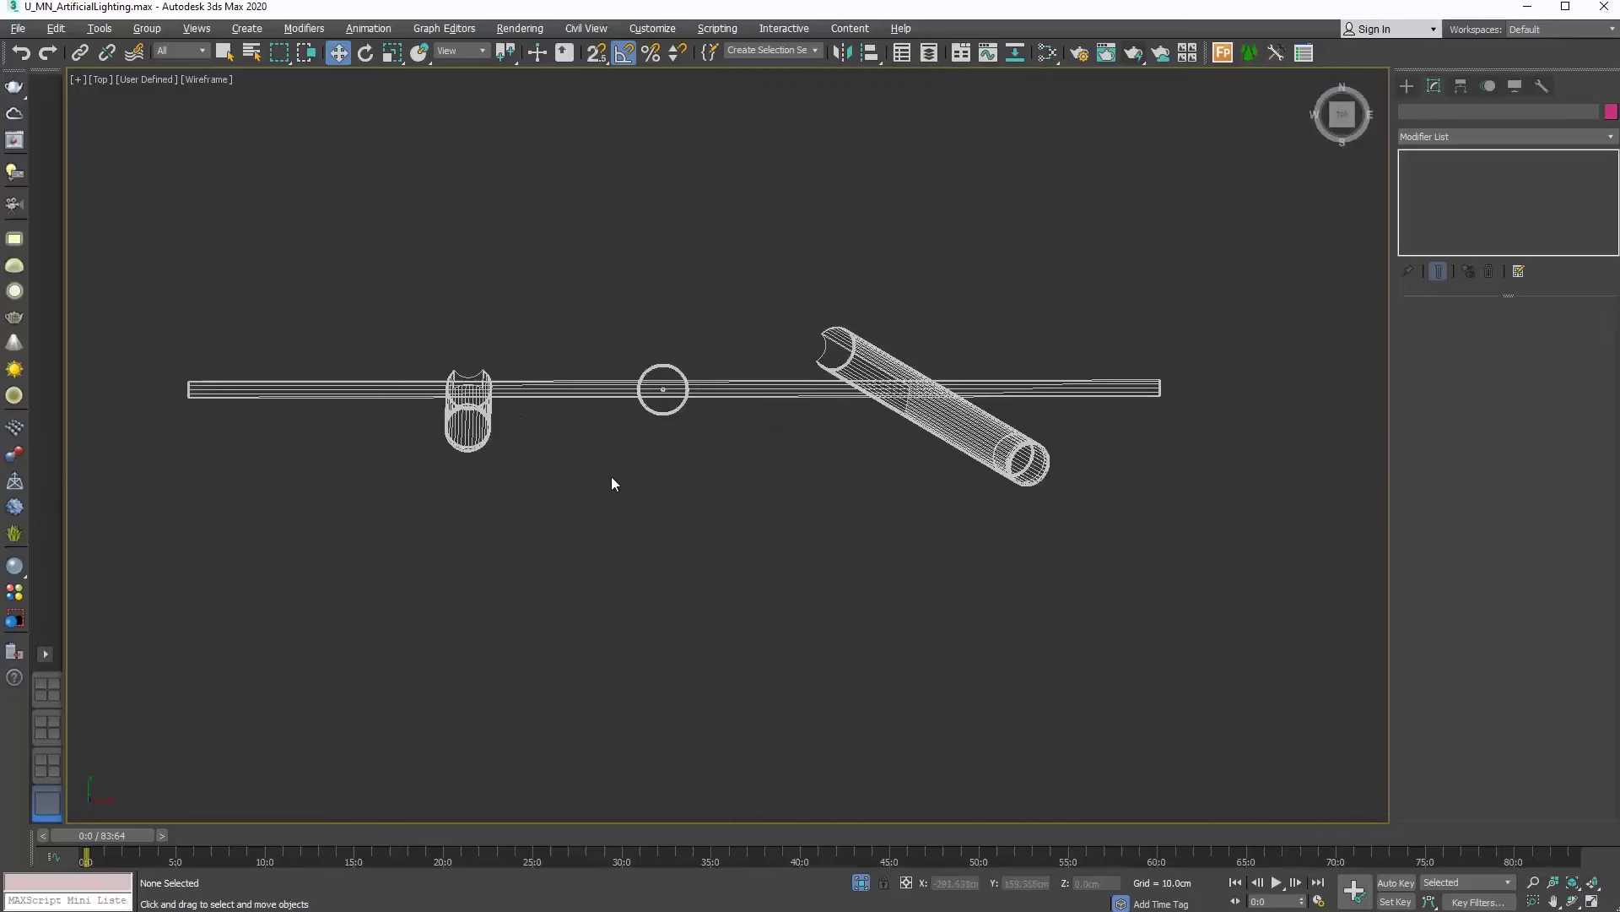
Create a sphere-shaped VRayLight drawn from the wall lamp cylinder's centre in the Top view
{"action": "left_click", "coordinate": [1407, 85]}
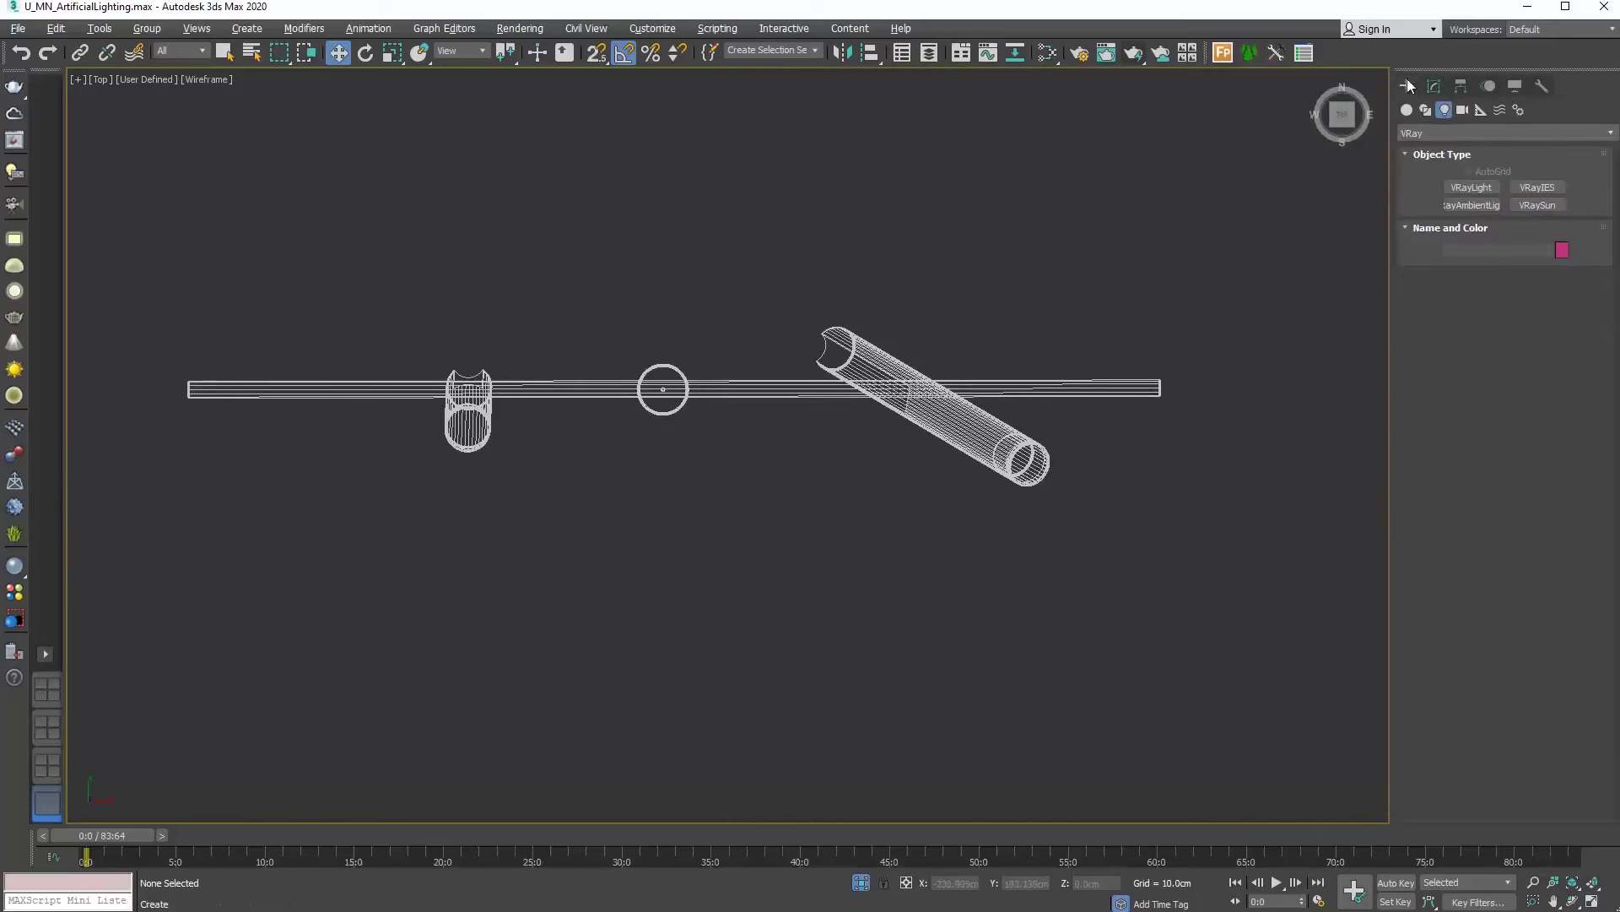
{"action": "left_click", "coordinate": [1485, 188]}
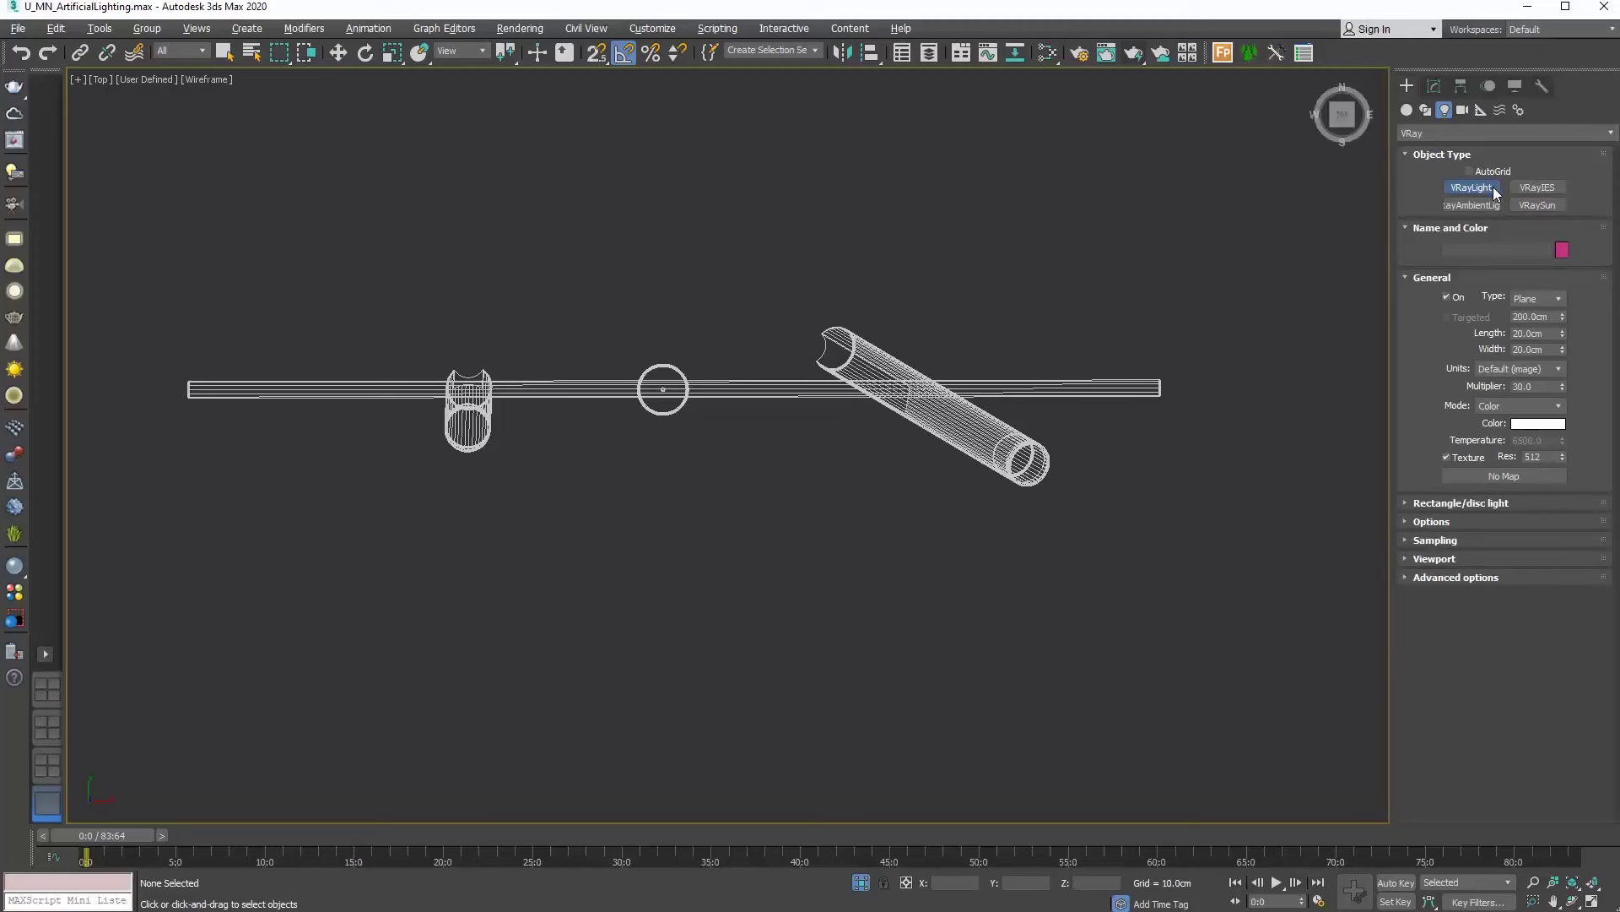
{"action": "left_click", "coordinate": [1551, 297]}
{"action": "left_click", "coordinate": [1527, 336]}
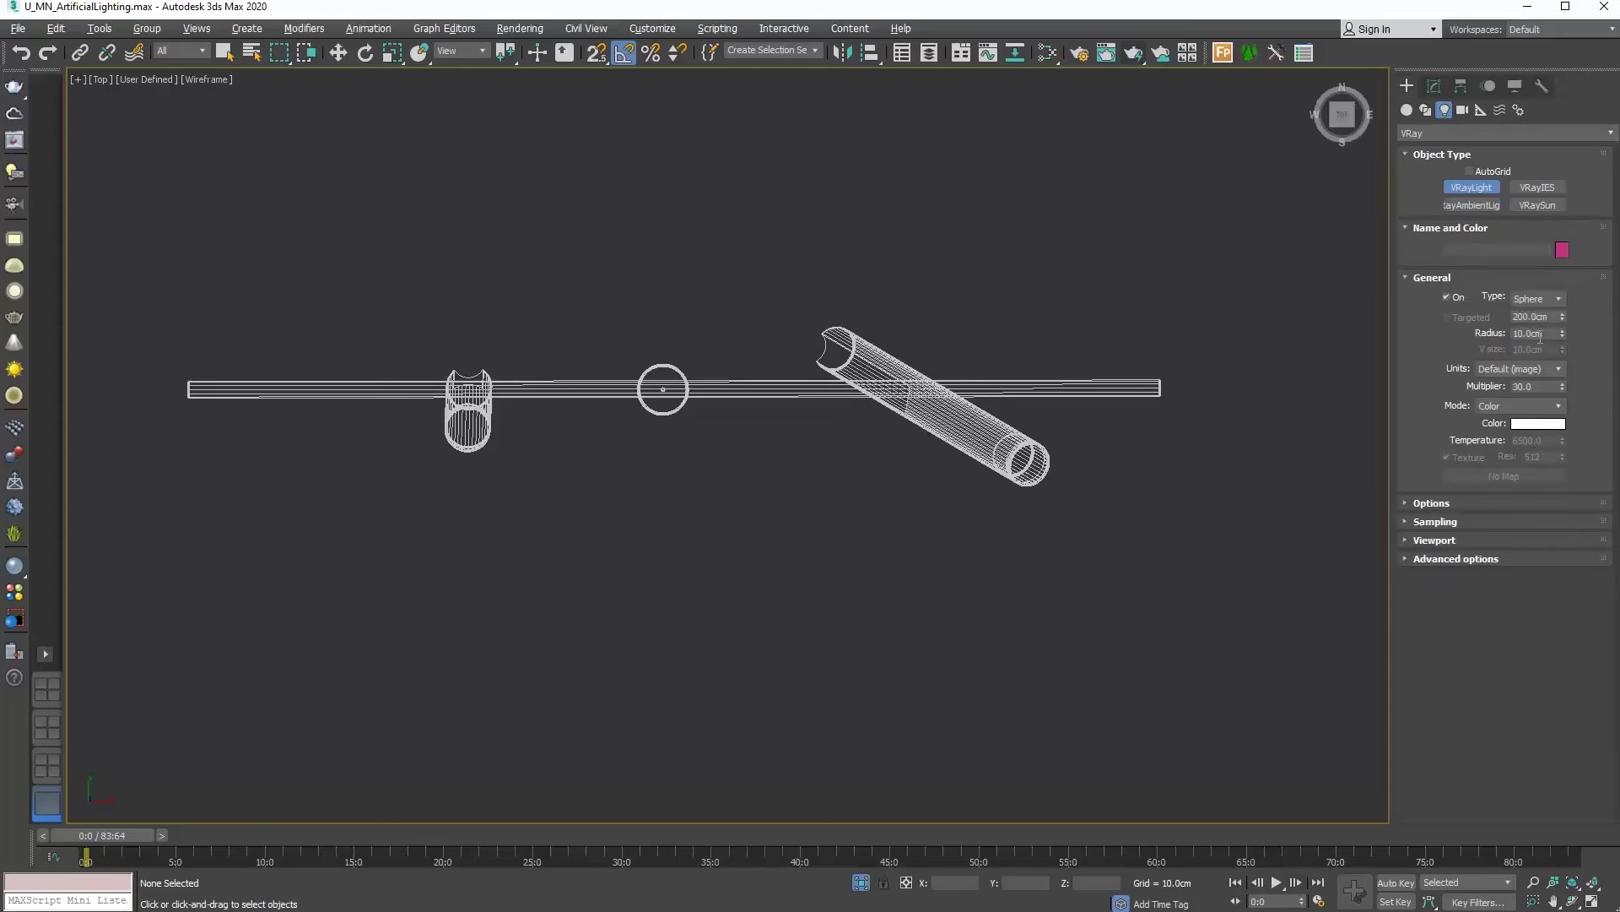
{"action": "middle_click_drag", "start_coordinate": [770, 590], "coordinate": [799, 597]}
{"action": "scroll", "coordinate": [540, 498], "scroll_direction": "up", "scroll_amount": 2}
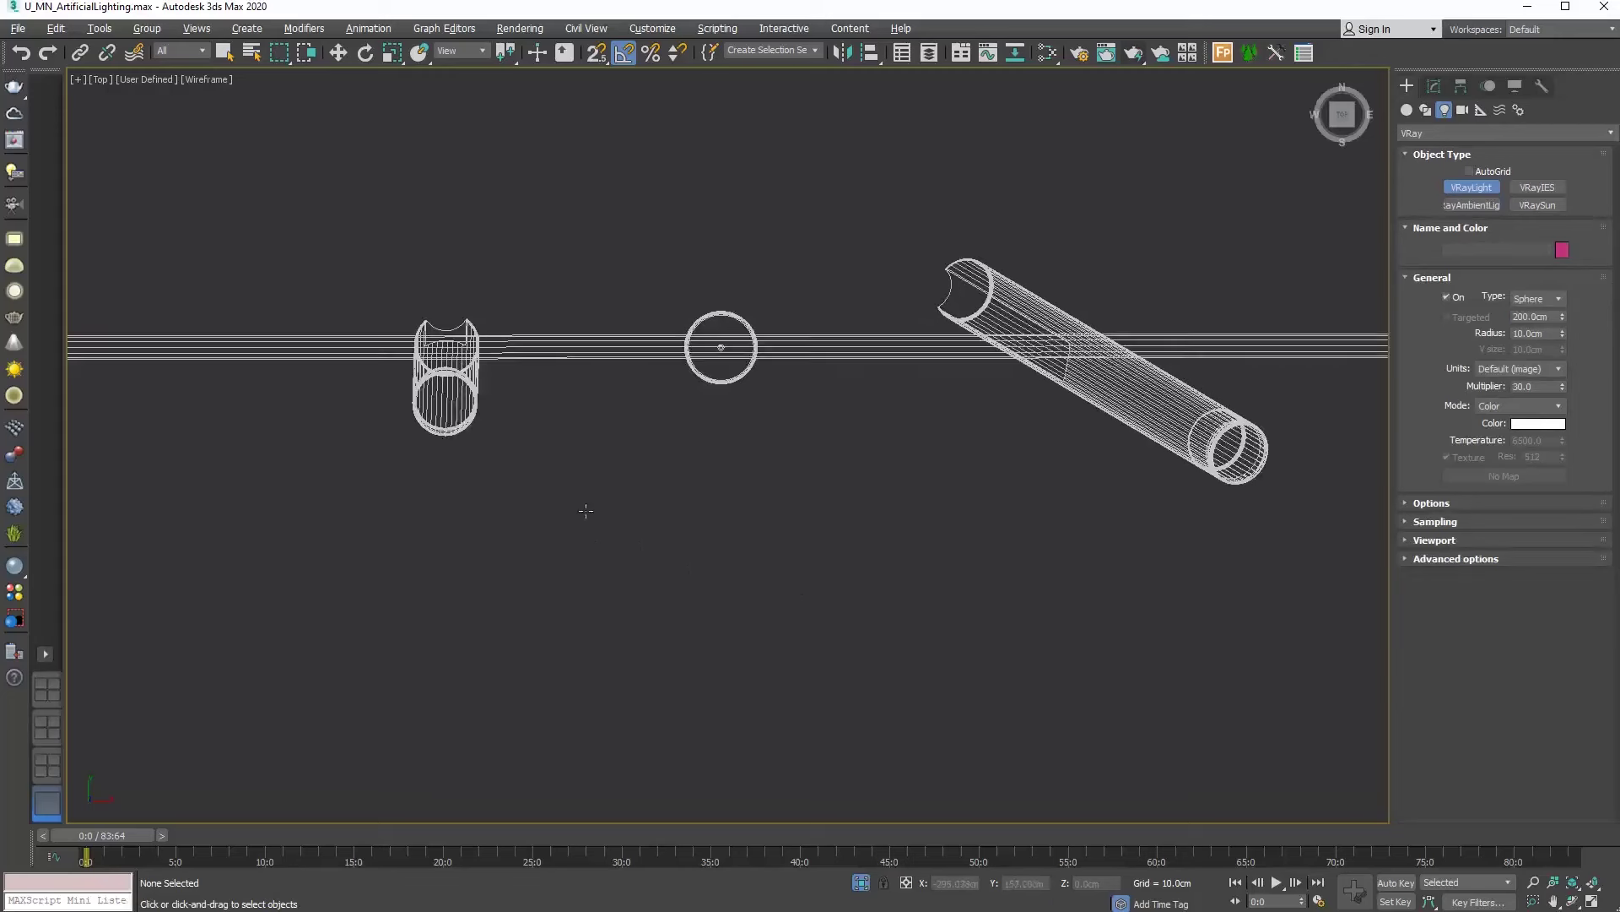
{"action": "scroll", "coordinate": [473, 448], "scroll_direction": "up", "scroll_amount": 4}
{"action": "left_click_drag", "start_coordinate": [396, 320], "coordinate": [517, 323]}
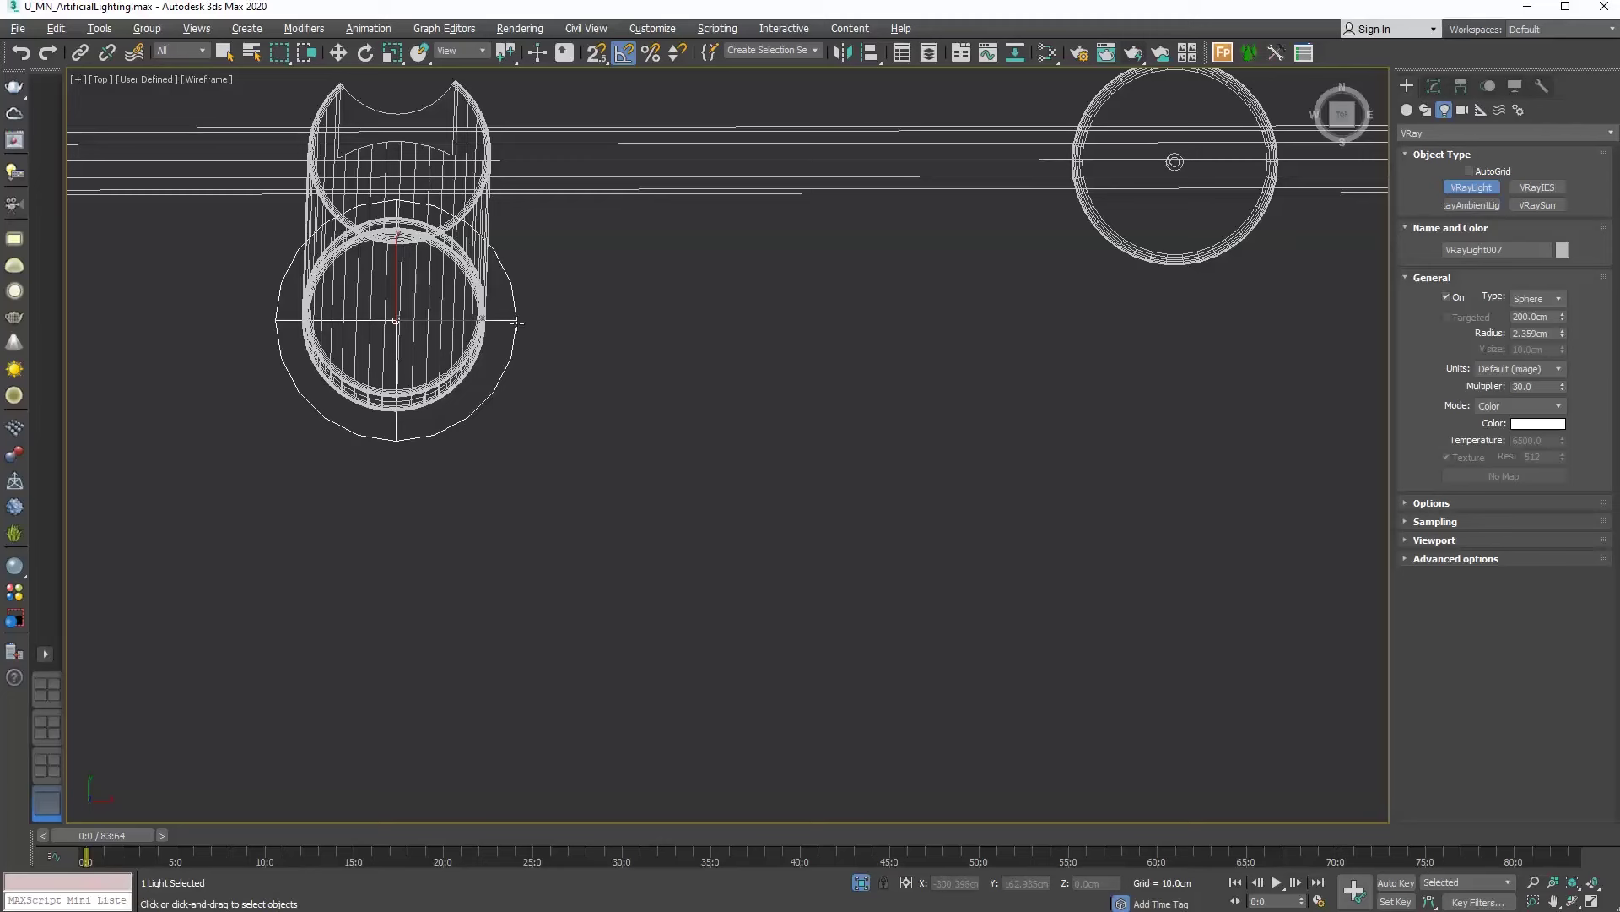
Set the sphere light's radius to 1.3cm and move it to the lamp's centre
{"action": "left_click", "coordinate": [1434, 86]}
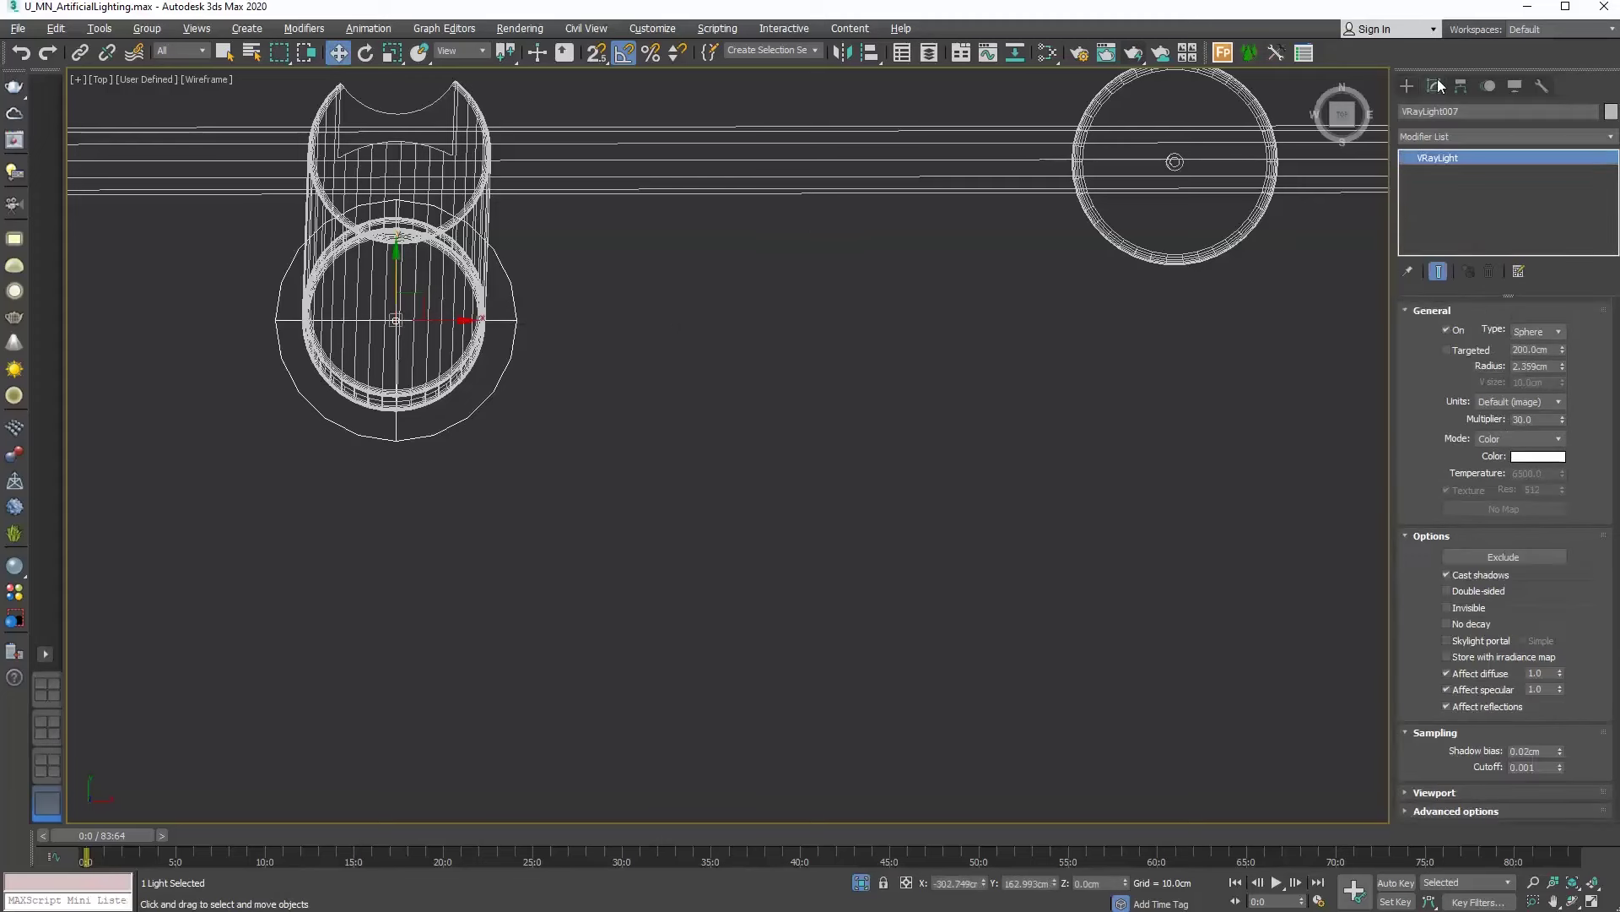
{"action": "double_click", "coordinate": [1547, 365]}
{"action": "type", "text": "1.3"}
{"action": "key", "text": "Return"}
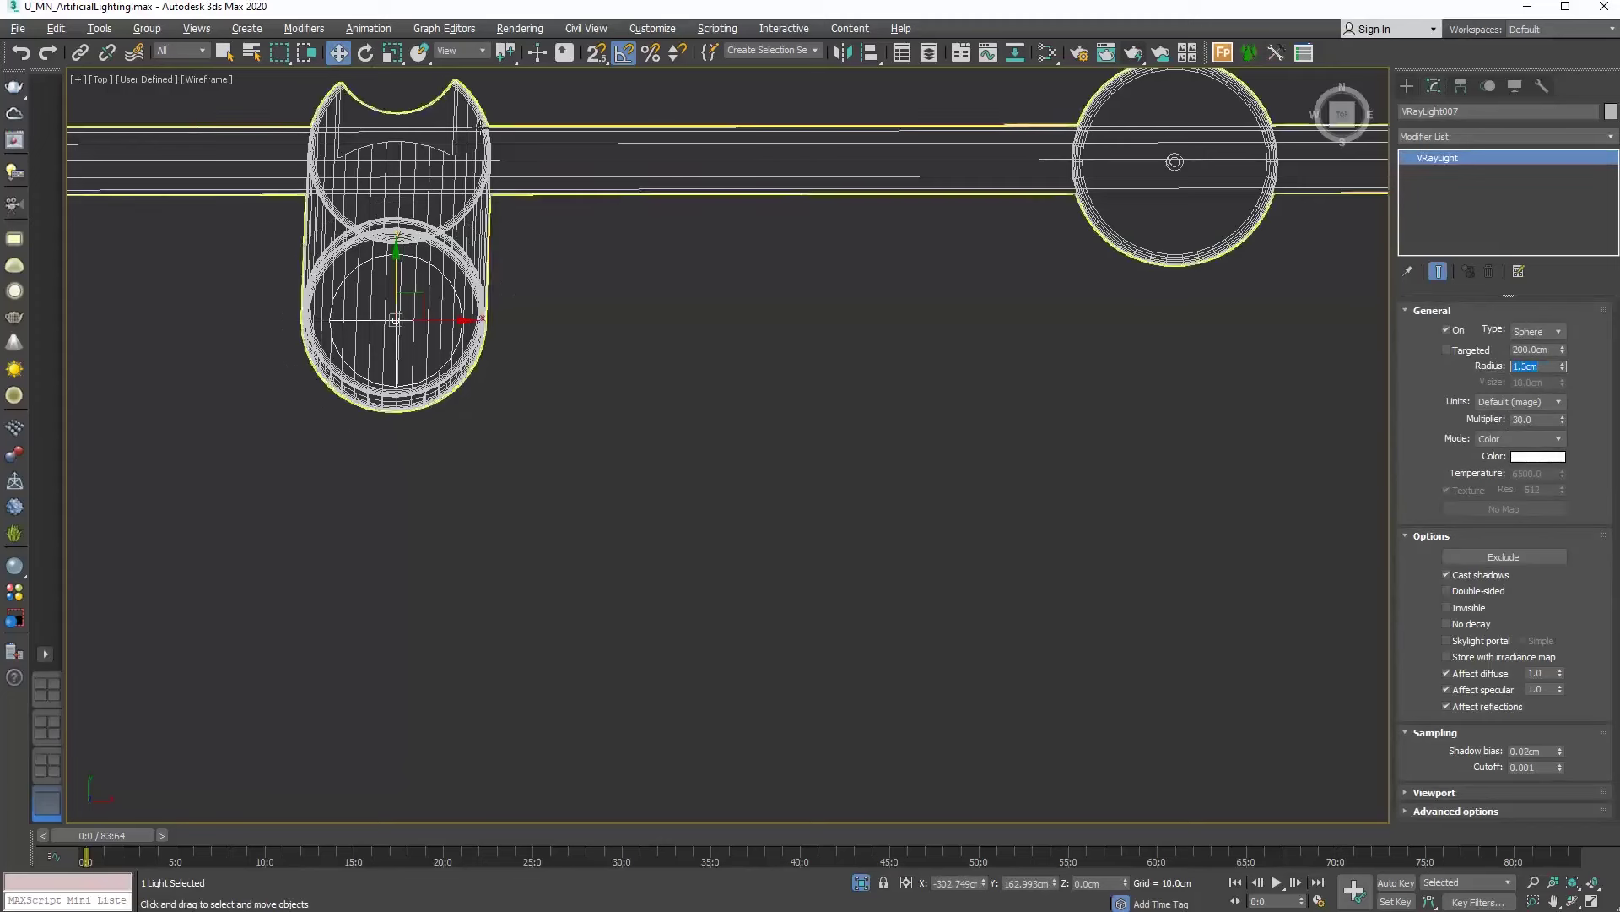
{"action": "left_click_drag", "start_coordinate": [397, 270], "coordinate": [449, 314]}
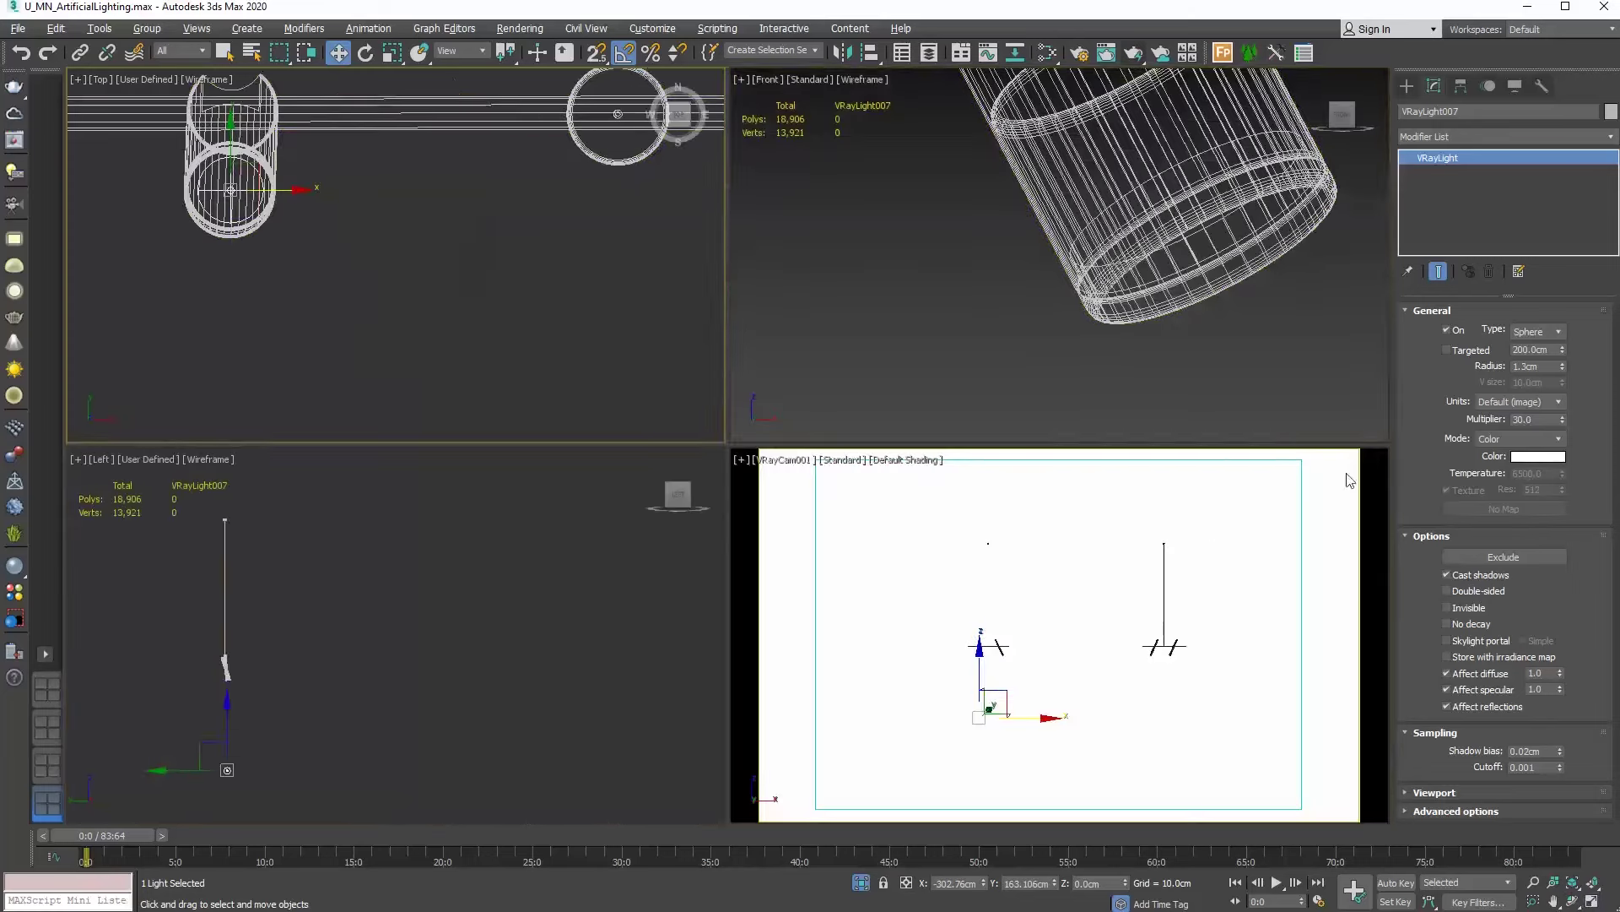
Restore the four-view layout and raise the sphere light into the lamp tube in Front view
{"action": "left_click", "coordinate": [1592, 902]}
{"action": "scroll", "coordinate": [1149, 274], "scroll_direction": "down", "scroll_amount": 8}
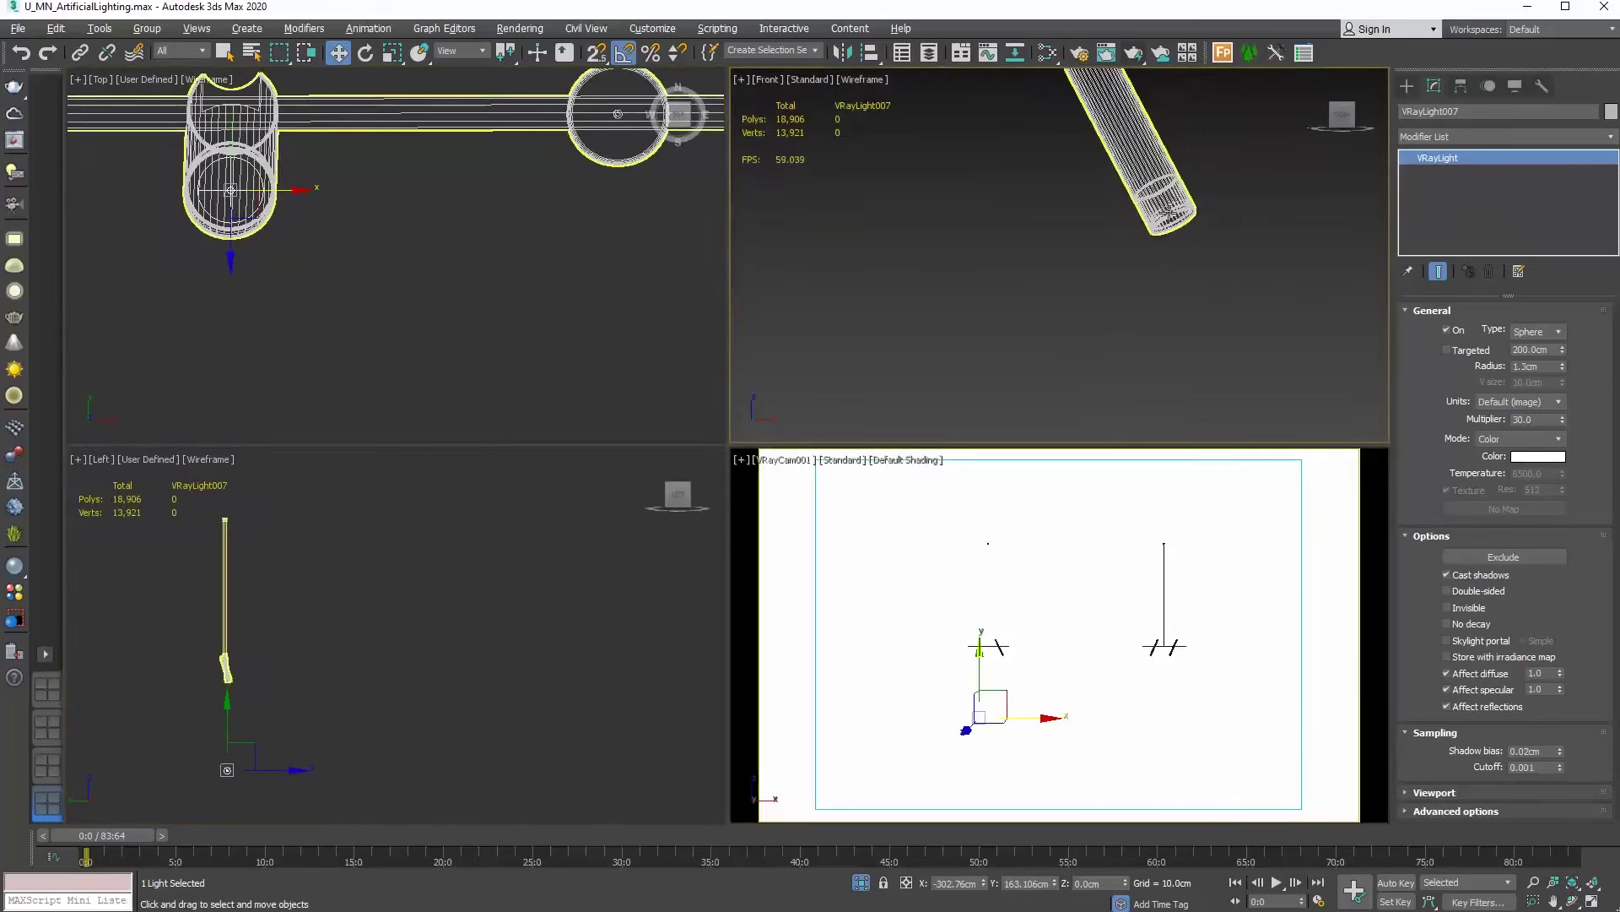
{"action": "left_click_drag", "start_coordinate": [1121, 296], "coordinate": [1125, 166]}
{"action": "scroll", "coordinate": [1125, 166], "scroll_direction": "up", "scroll_amount": 8}
{"action": "left_click_drag", "start_coordinate": [1088, 341], "coordinate": [1088, 256]}
Shift-drag an instanced copy, VRayLight008, into the next lamp tube and centre it
{"action": "scroll", "coordinate": [426, 250], "scroll_direction": "down", "scroll_amount": 6}
{"action": "left_click_drag", "start_coordinate": [406, 224], "coordinate": [603, 236], "text": "shift"}
{"action": "left_click", "coordinate": [813, 538]}
{"action": "scroll", "coordinate": [591, 301], "scroll_direction": "up", "scroll_amount": 6}
{"action": "scroll", "coordinate": [479, 150], "scroll_direction": "up", "scroll_amount": 5}
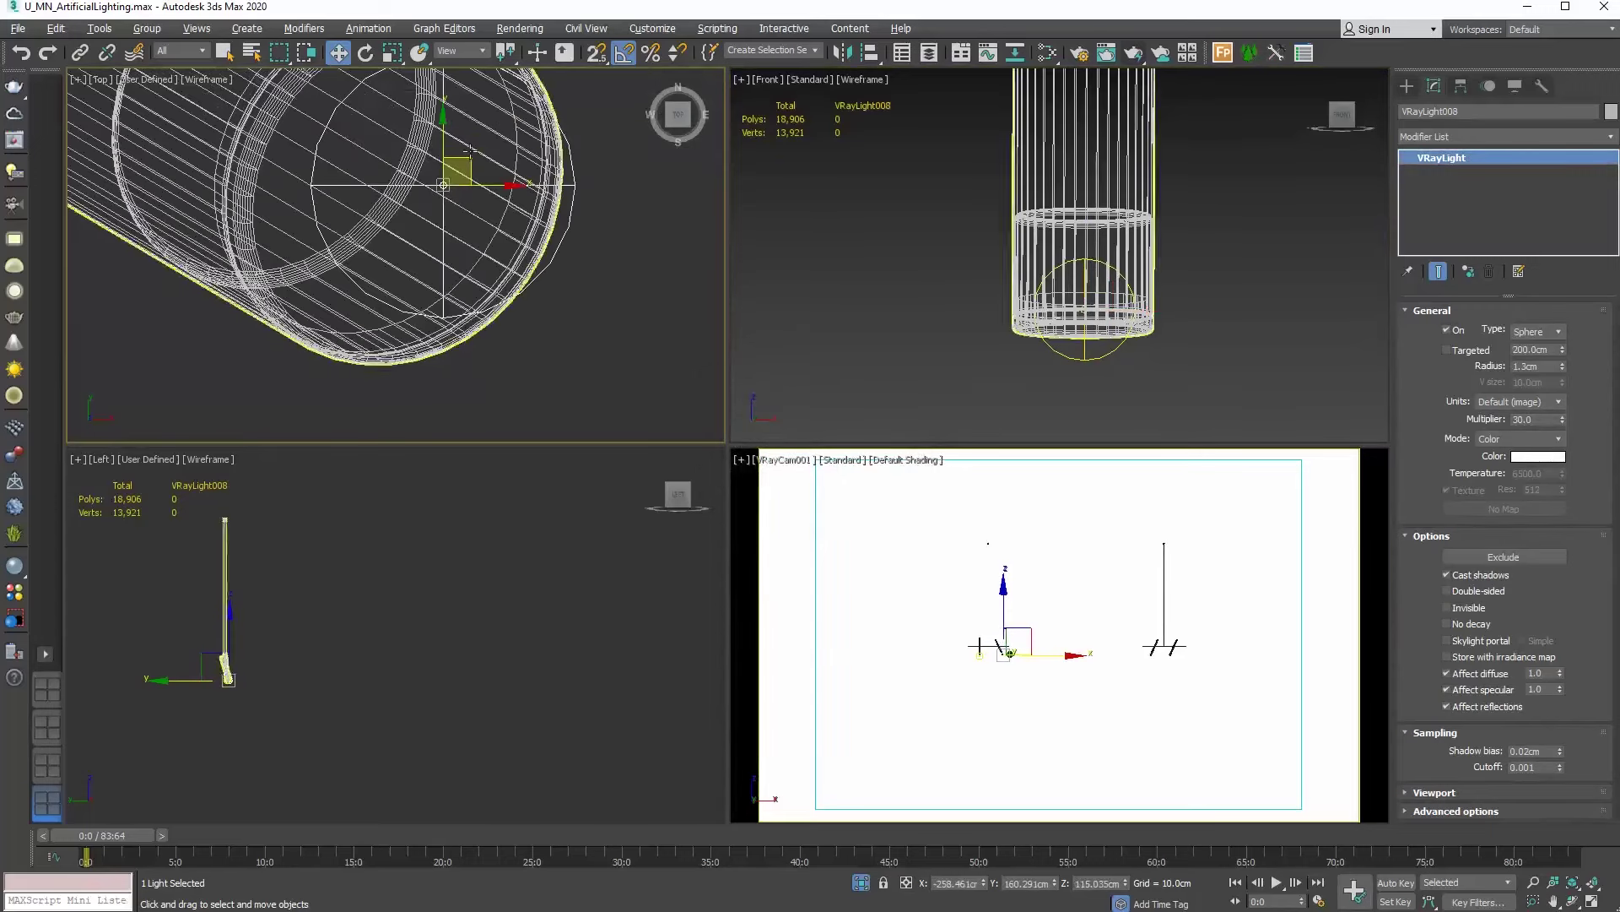
{"action": "left_click_drag", "start_coordinate": [470, 152], "coordinate": [425, 164]}
{"action": "scroll", "coordinate": [959, 271], "scroll_direction": "down", "scroll_amount": 4}
{"action": "scroll", "coordinate": [1163, 285], "scroll_direction": "up", "scroll_amount": 3}
{"action": "scroll", "coordinate": [1163, 286], "scroll_direction": "up", "scroll_amount": 4}
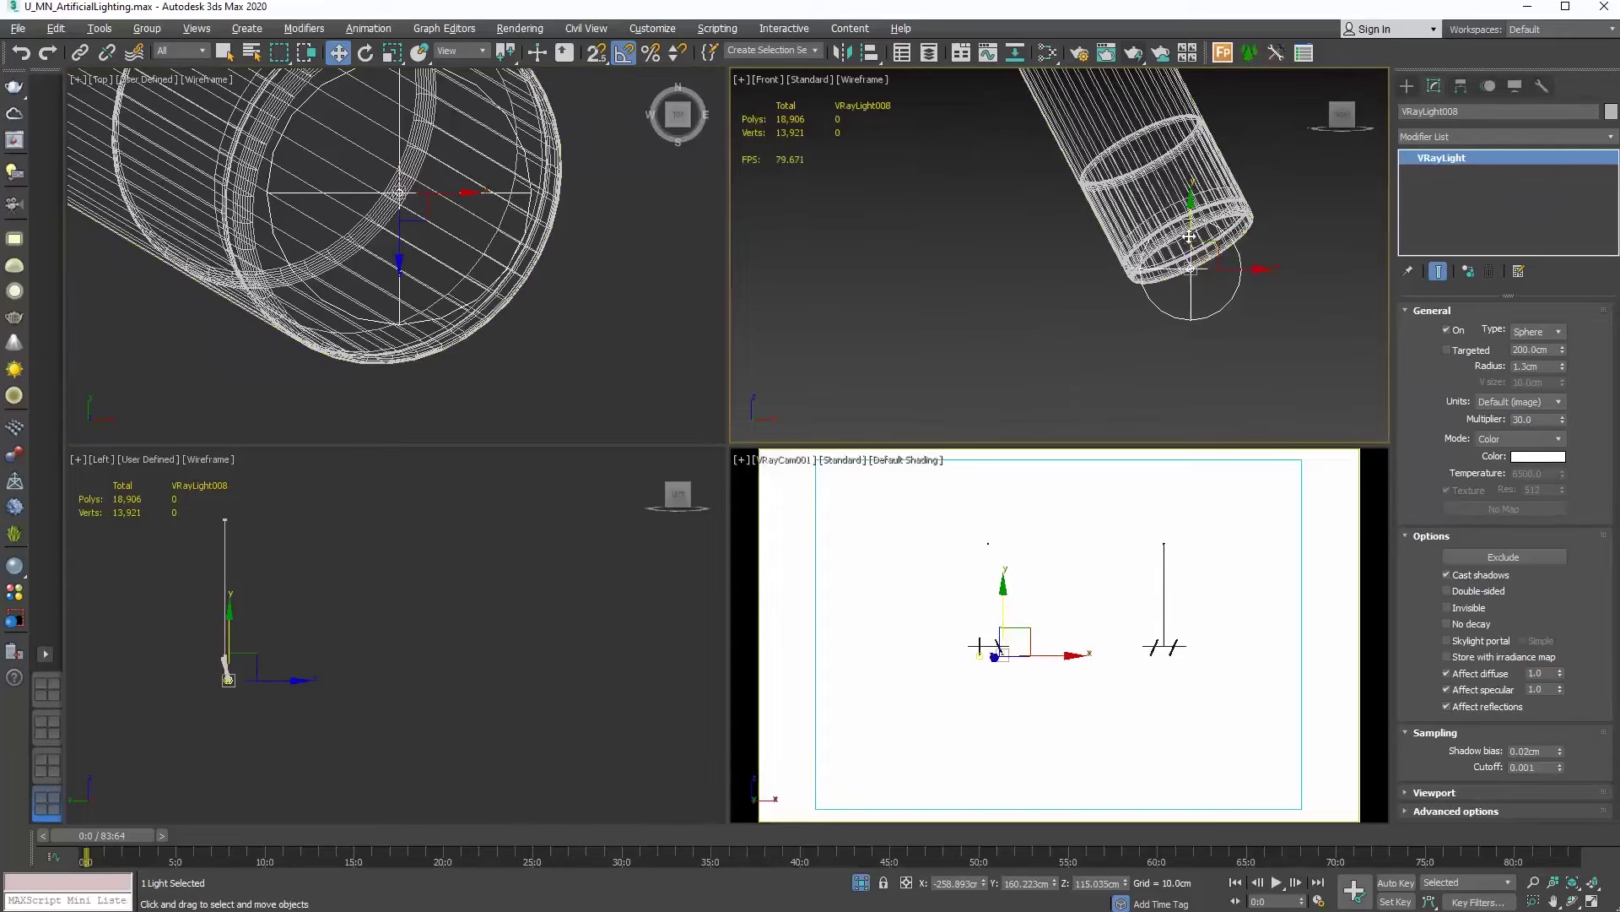
{"action": "left_click_drag", "start_coordinate": [1198, 221], "coordinate": [1199, 214]}
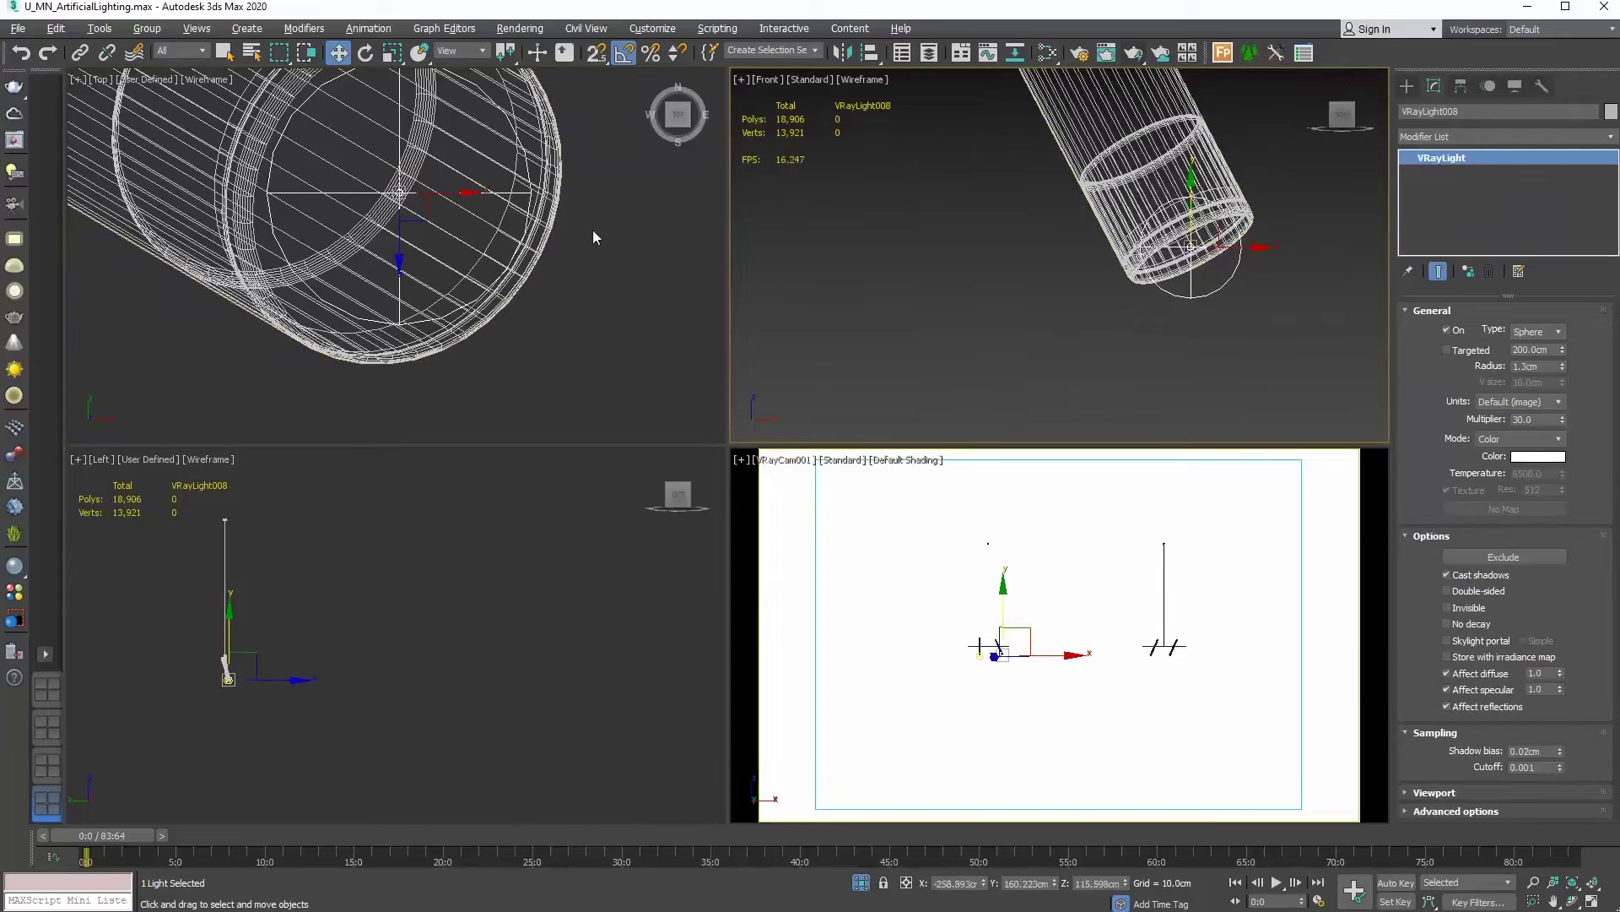
Shift-drag the light further right along the lamp arm to start another instance clone
{"action": "scroll", "coordinate": [438, 257], "scroll_direction": "down", "scroll_amount": 6}
{"action": "scroll", "coordinate": [291, 232], "scroll_direction": "down", "scroll_amount": 5}
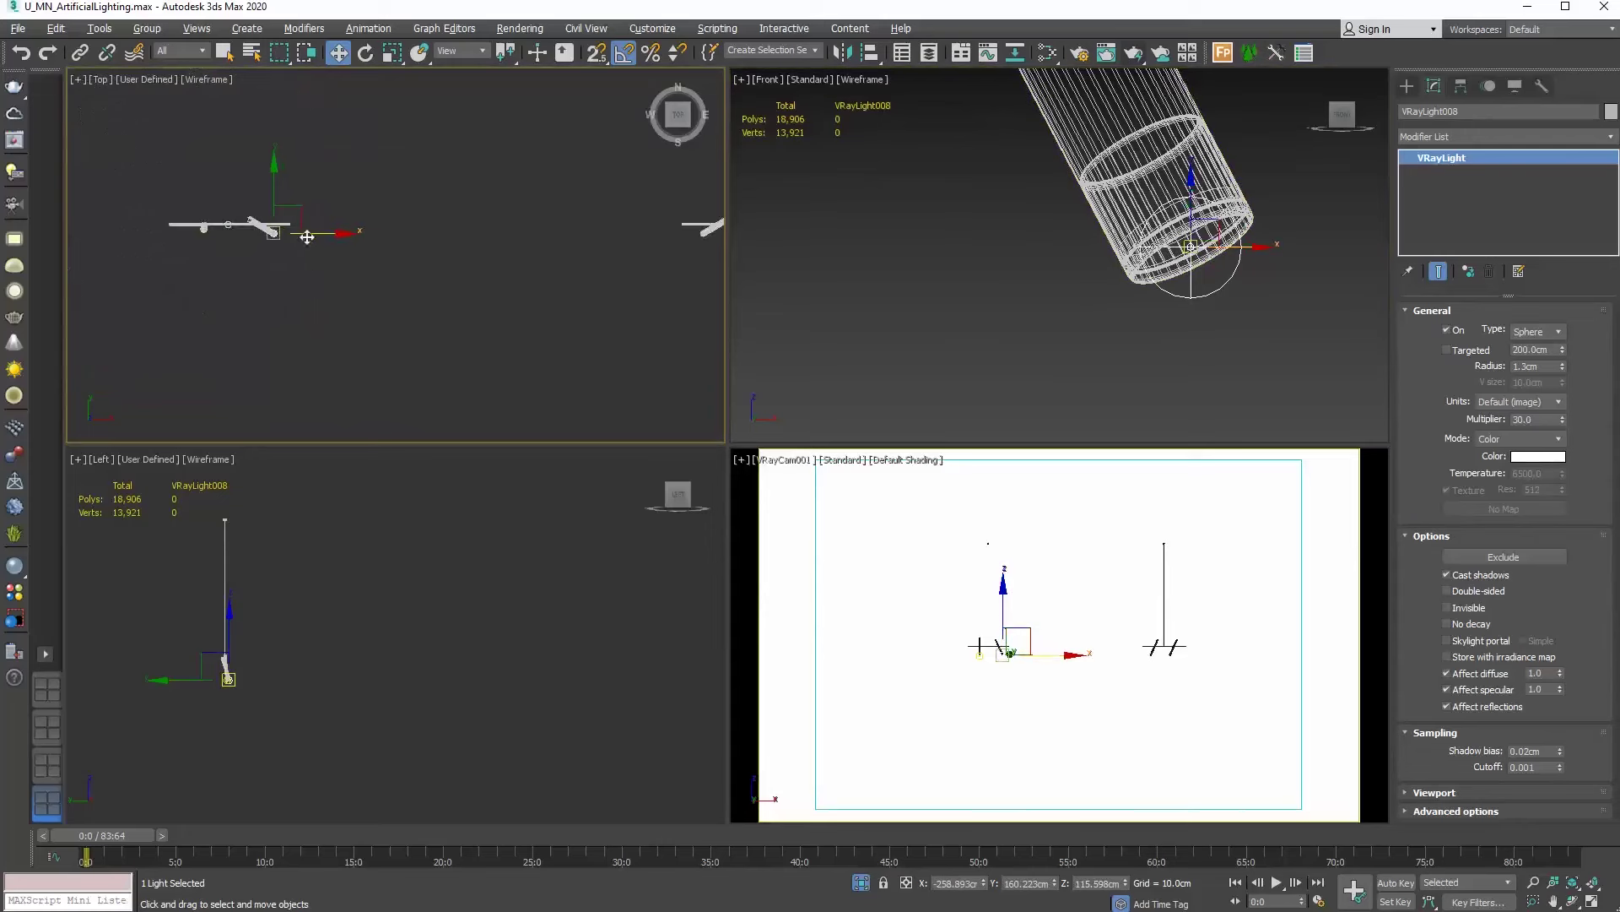
{"action": "left_click_drag", "start_coordinate": [331, 235], "coordinate": [712, 234], "text": "shift"}
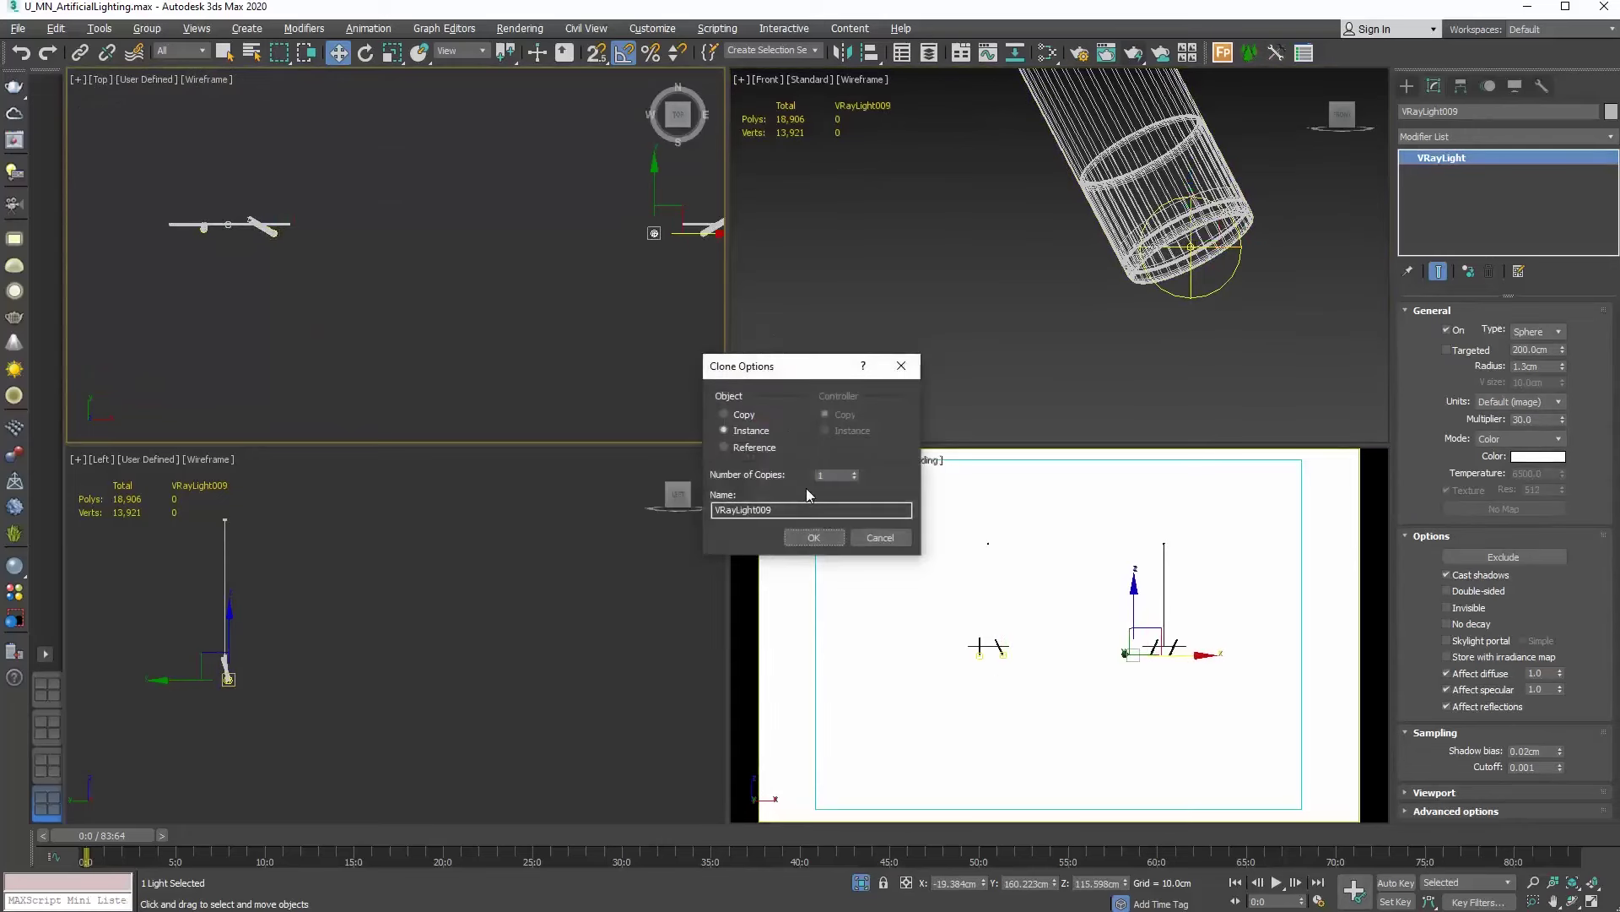
Confirm instance VRayLight009 and fit it into the other lamp arm, adjusting height in Front view
{"action": "left_click", "coordinate": [811, 535]}
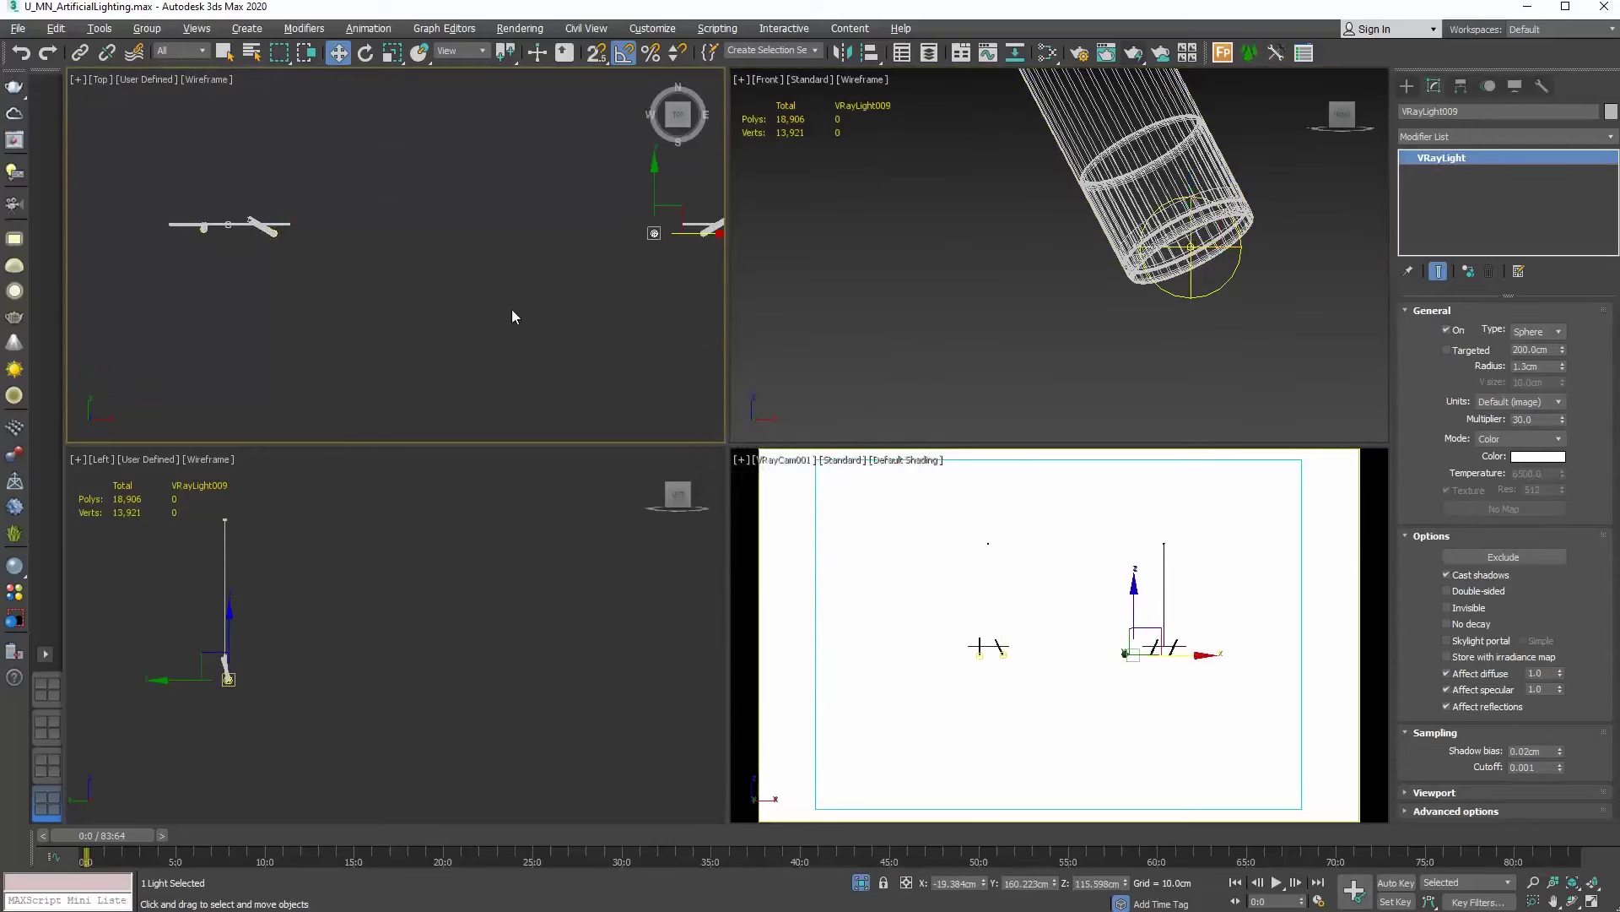
{"action": "scroll", "coordinate": [372, 329], "scroll_direction": "up", "scroll_amount": 5}
{"action": "scroll", "coordinate": [561, 181], "scroll_direction": "up", "scroll_amount": 4}
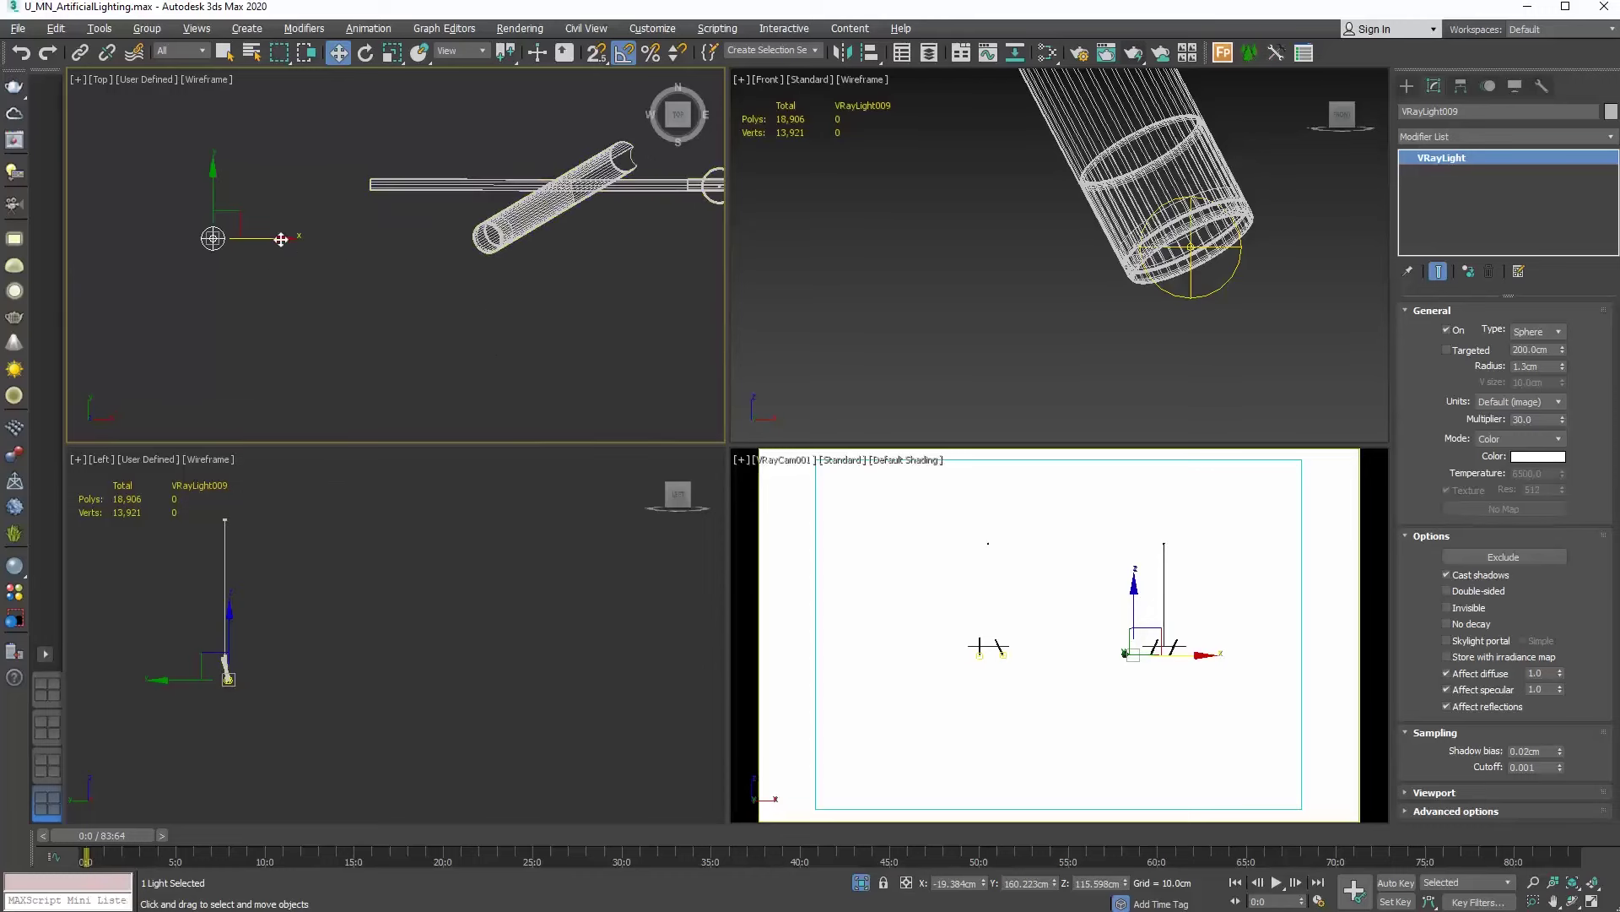
{"action": "left_click_drag", "start_coordinate": [278, 239], "coordinate": [487, 257]}
{"action": "scroll", "coordinate": [466, 253], "scroll_direction": "up", "scroll_amount": 4}
{"action": "scroll", "coordinate": [969, 248], "scroll_direction": "down", "scroll_amount": 4}
{"action": "middle_click_drag", "start_coordinate": [937, 238], "coordinate": [1310, 242]}
{"action": "scroll", "coordinate": [1309, 242], "scroll_direction": "up", "scroll_amount": 10}
{"action": "left_click_drag", "start_coordinate": [1107, 218], "coordinate": [1107, 218]}
Clone instance VRayLight010 onto the right lamp tube and re-centre it
{"action": "scroll", "coordinate": [282, 246], "scroll_direction": "down", "scroll_amount": 6}
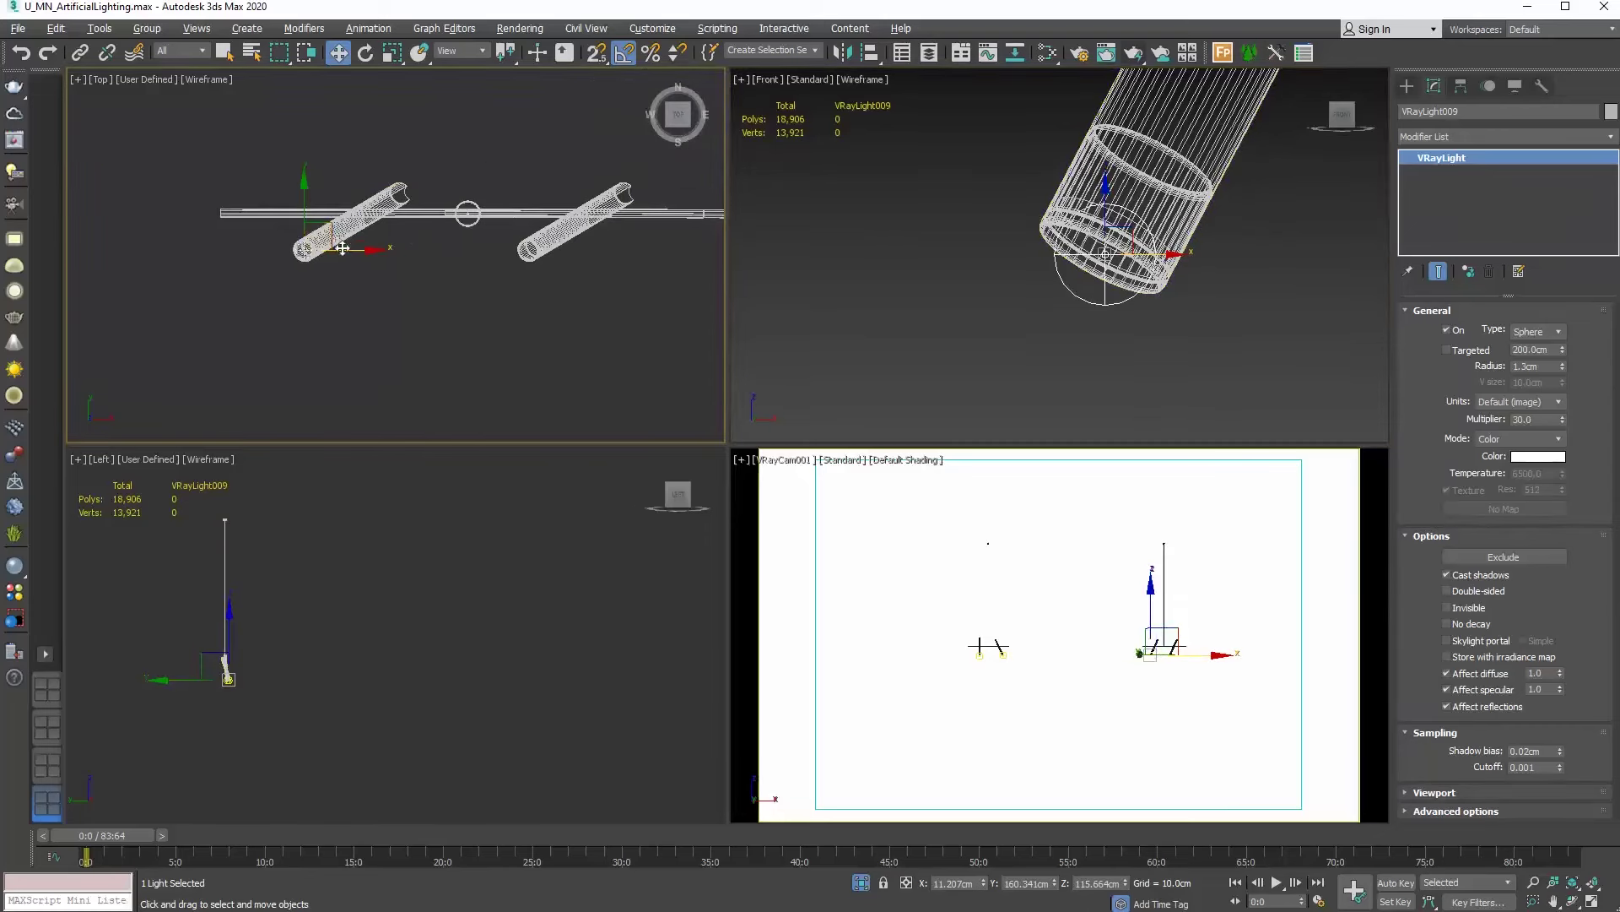
{"action": "left_click_drag", "start_coordinate": [342, 247], "coordinate": [538, 248], "text": "shift"}
{"action": "left_click", "coordinate": [819, 537]}
{"action": "scroll", "coordinate": [547, 309], "scroll_direction": "up", "scroll_amount": 10}
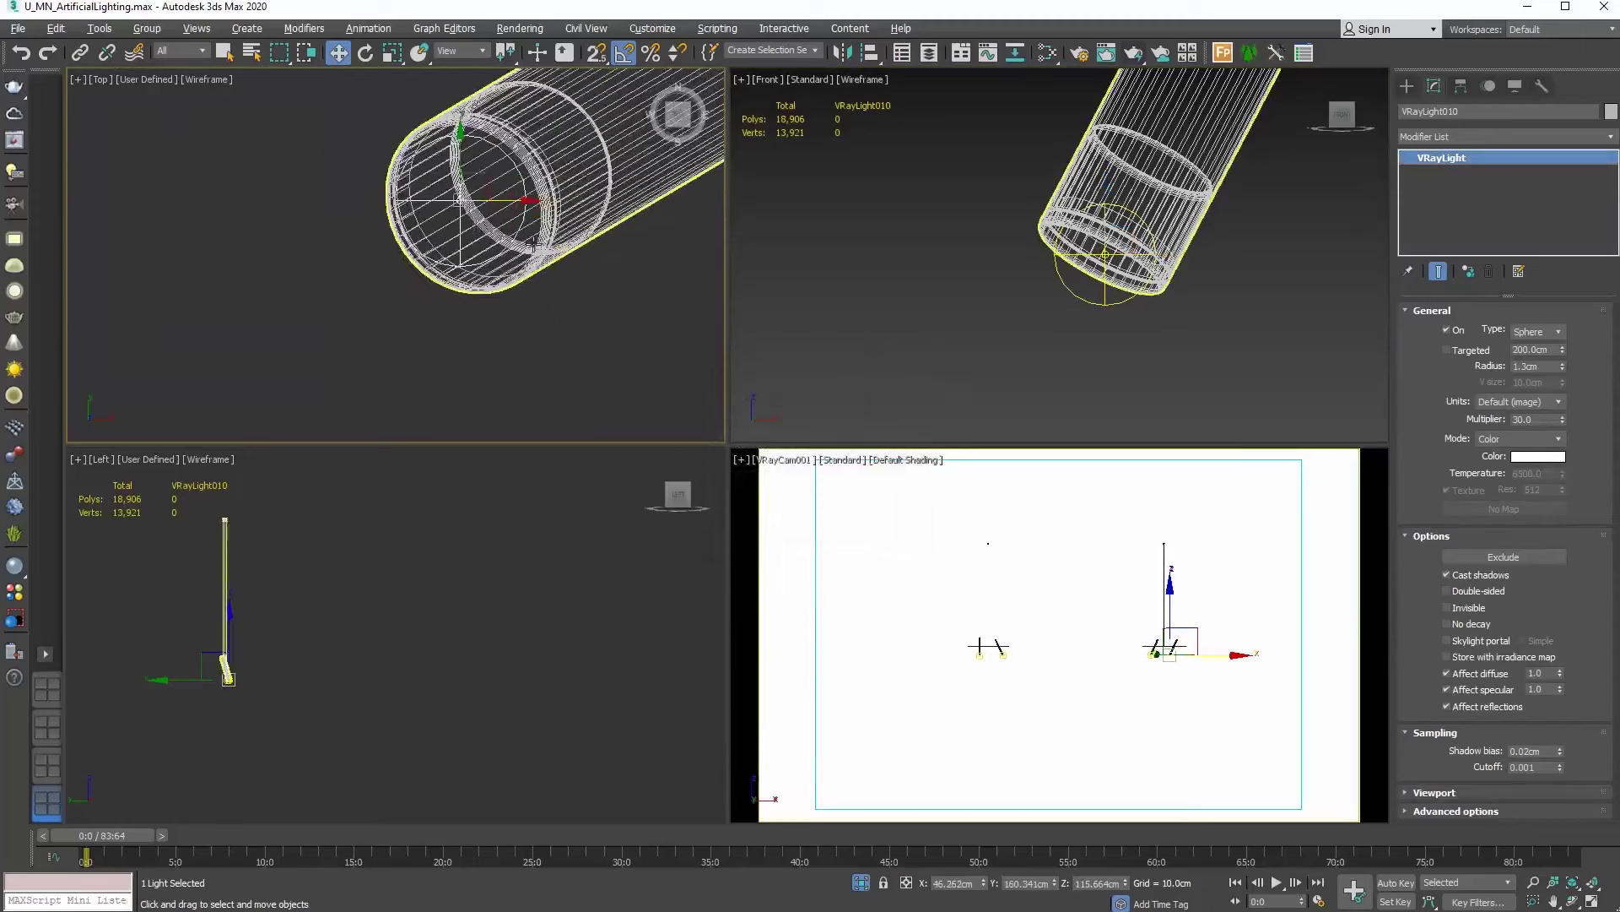
{"action": "left_click_drag", "start_coordinate": [446, 169], "coordinate": [455, 171]}
{"action": "scroll", "coordinate": [1016, 300], "scroll_direction": "down", "scroll_amount": 5}
{"action": "scroll", "coordinate": [1016, 301], "scroll_direction": "up", "scroll_amount": 5}
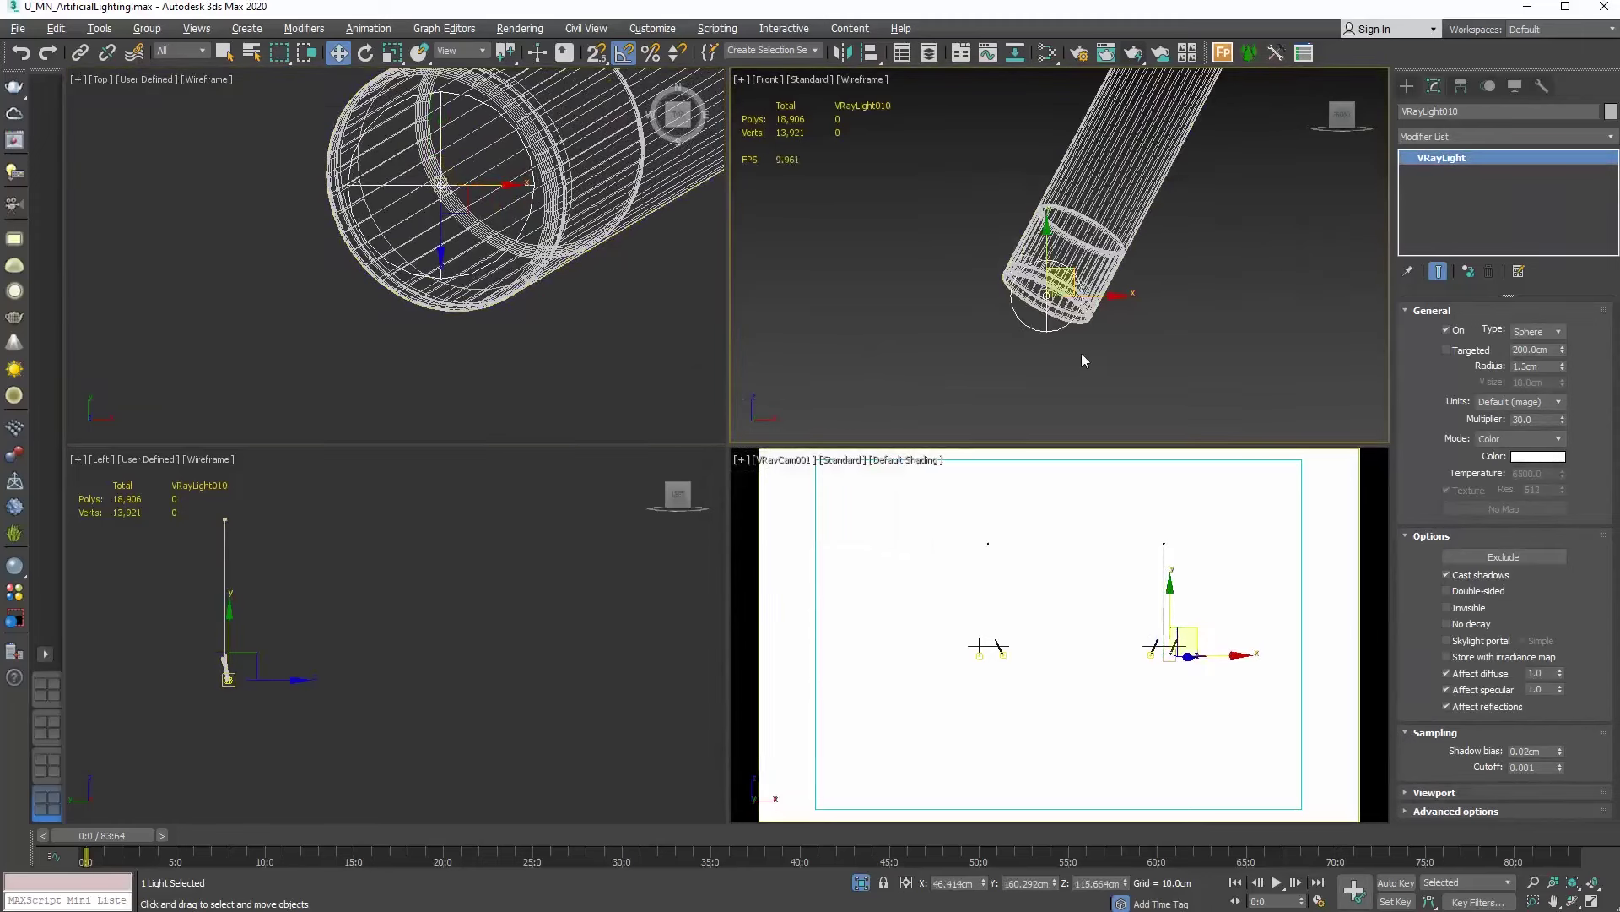
Set the sphere lights' colour Mode to Temperature at 3500
{"action": "left_click", "coordinate": [1490, 439]}
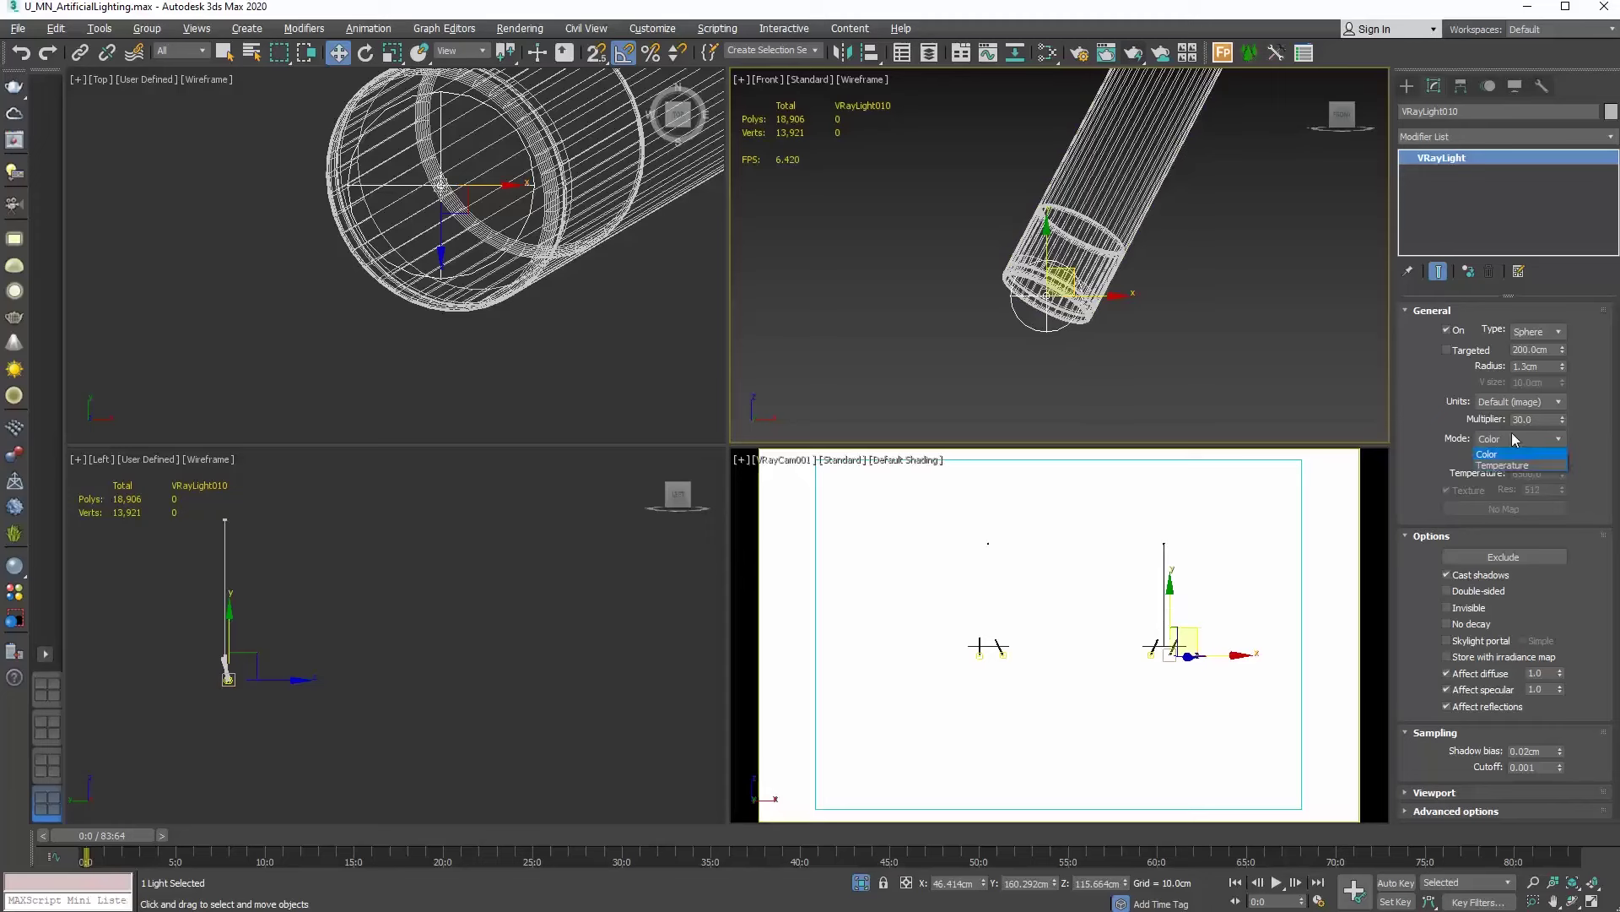
{"action": "left_click", "coordinate": [1519, 472]}
{"action": "double_click", "coordinate": [1518, 474]}
{"action": "type", "text": "3500"}
{"action": "key", "text": "Return"}
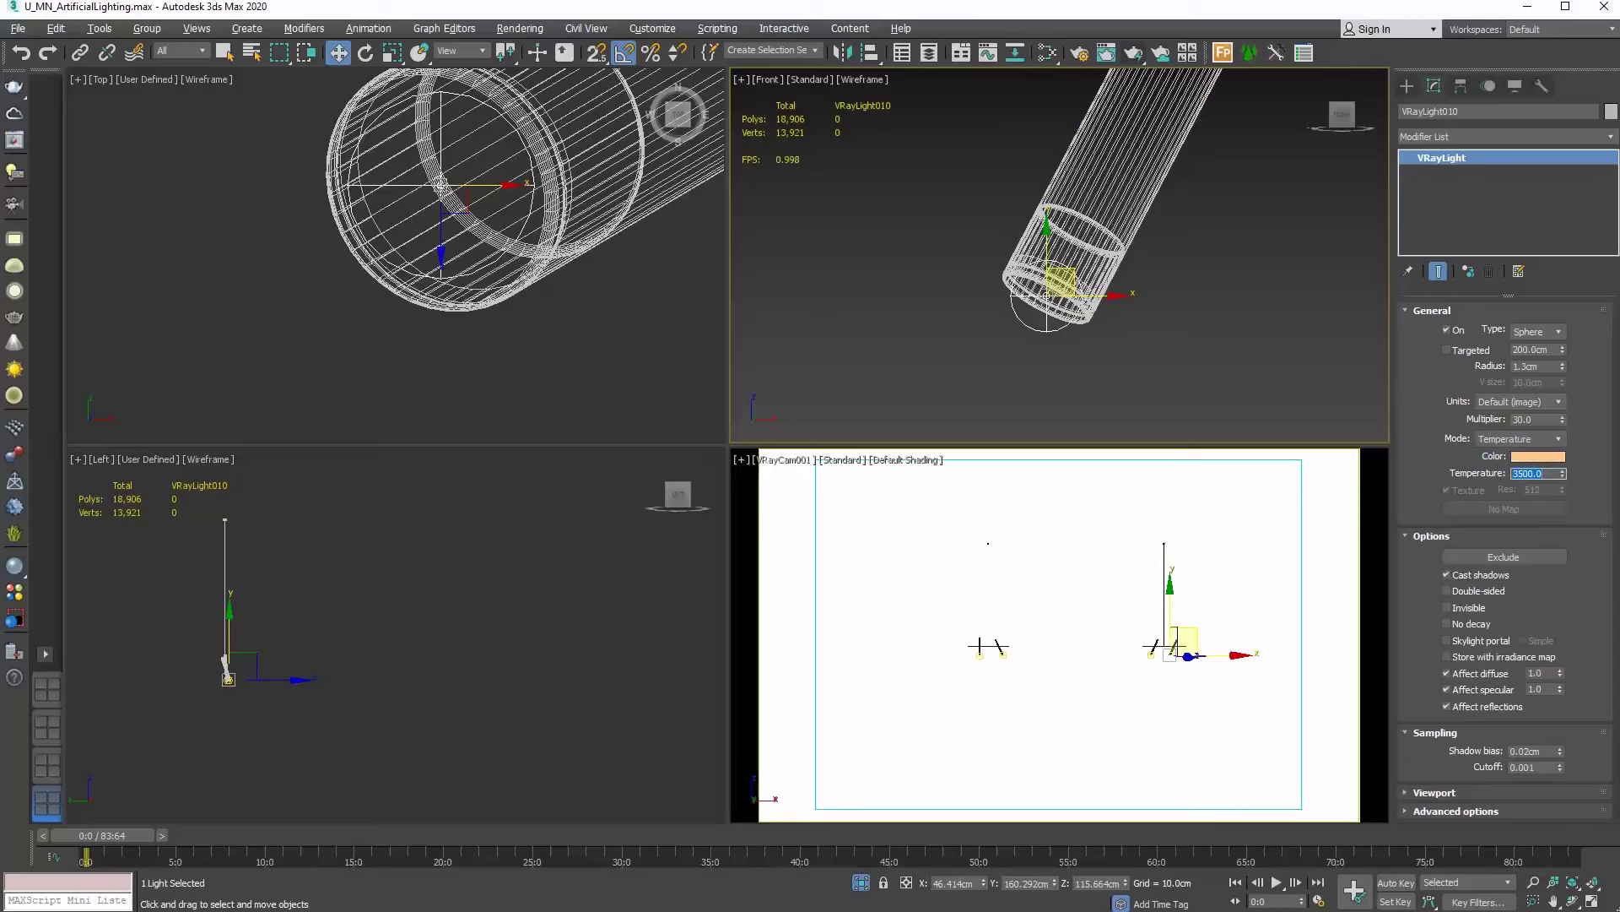
End Isolate from the camera viewport's quad menu to show the whole bedroom
{"action": "right_click", "coordinate": [1050, 582]}
{"action": "right_click", "coordinate": [1058, 602]}
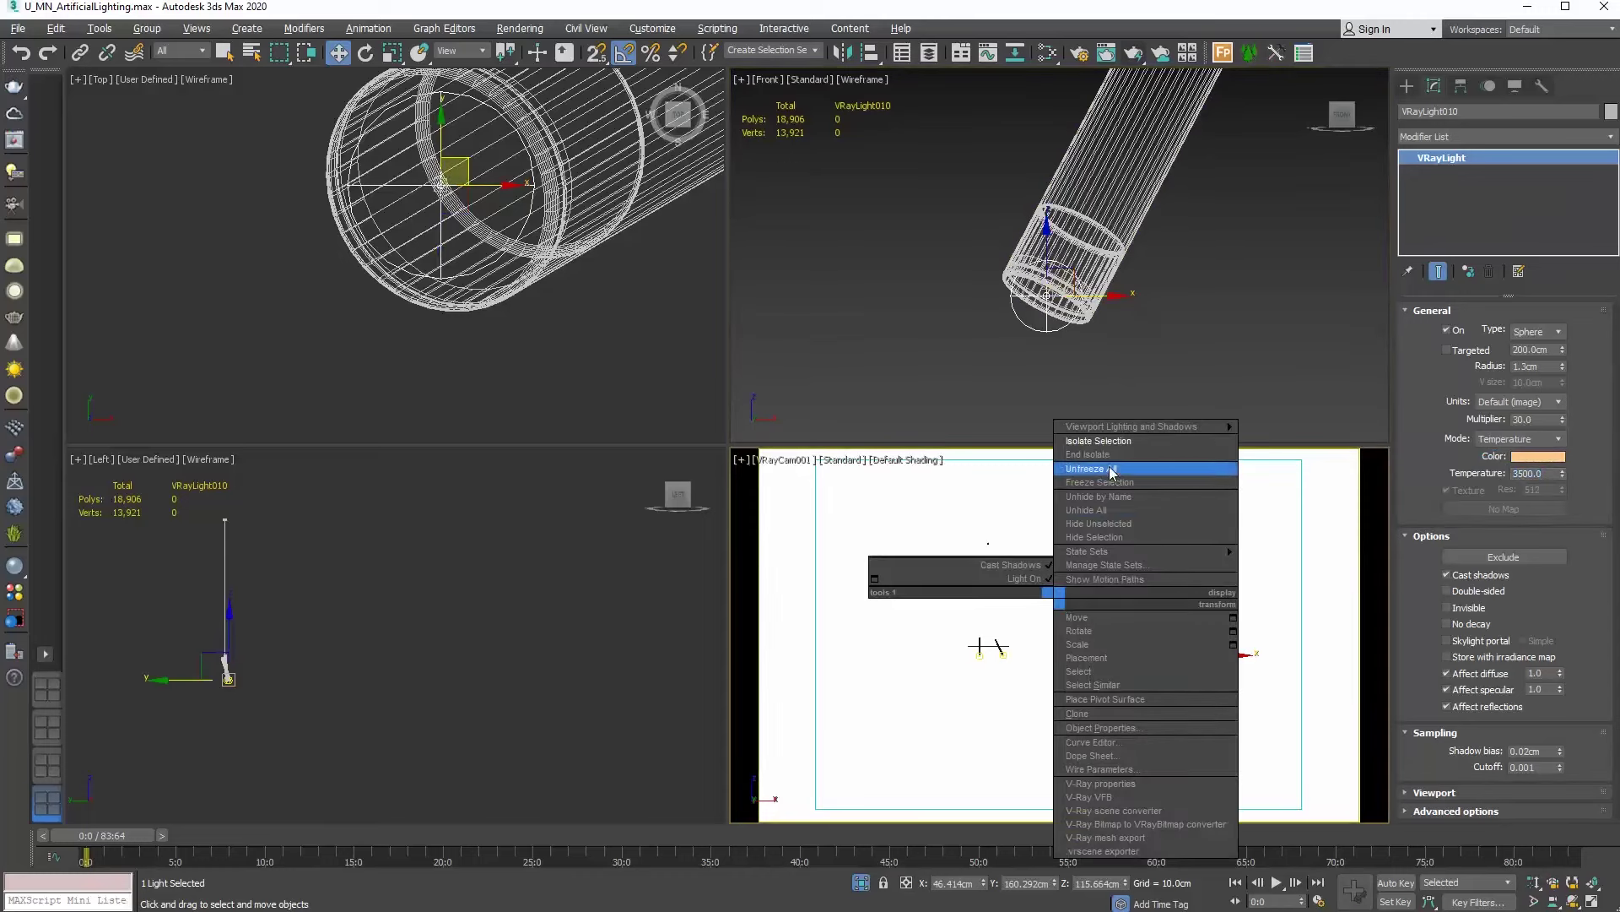
{"action": "left_click", "coordinate": [1088, 454]}
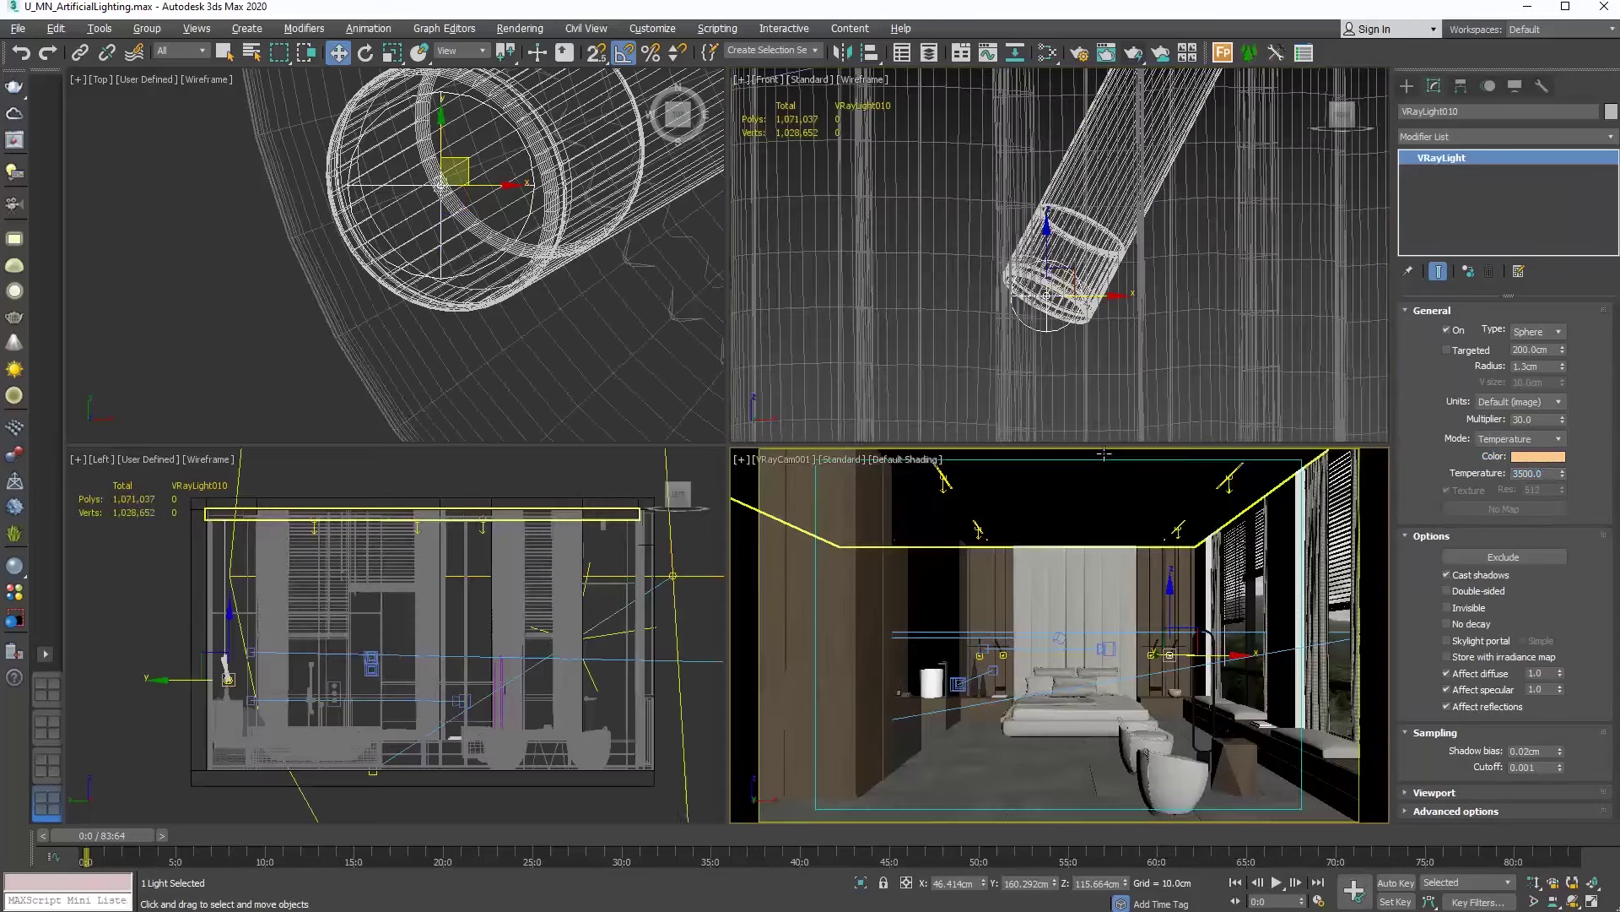
Maximize the camera view, set Area to Render to Region, fit the region around the bed, and render
{"action": "left_click", "coordinate": [1596, 901]}
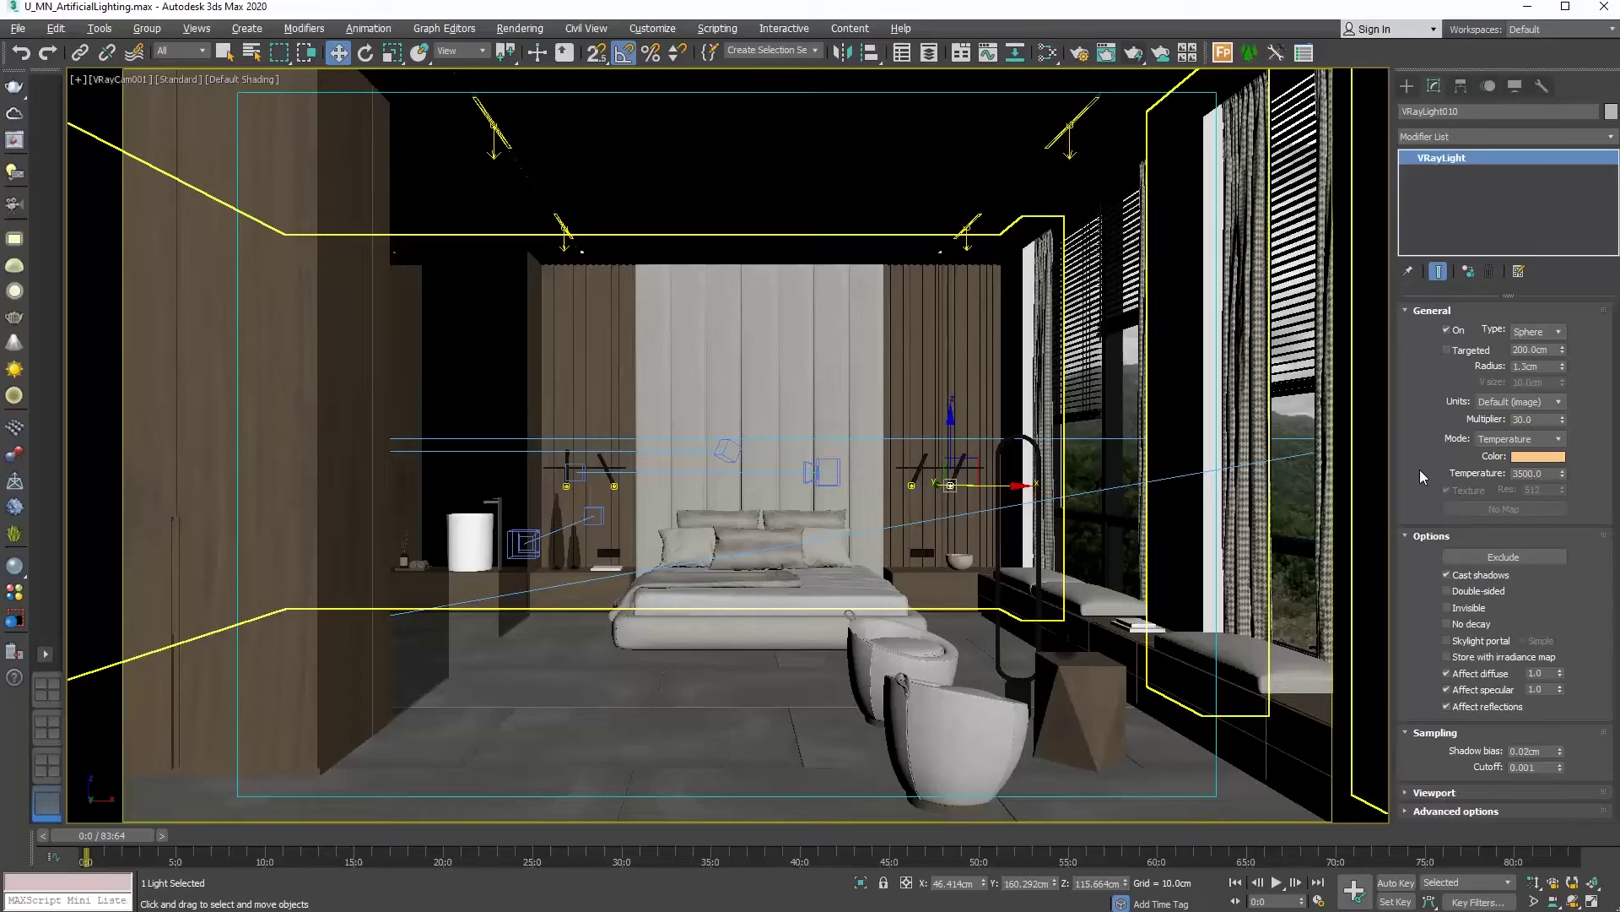
{"action": "left_click", "coordinate": [1081, 53]}
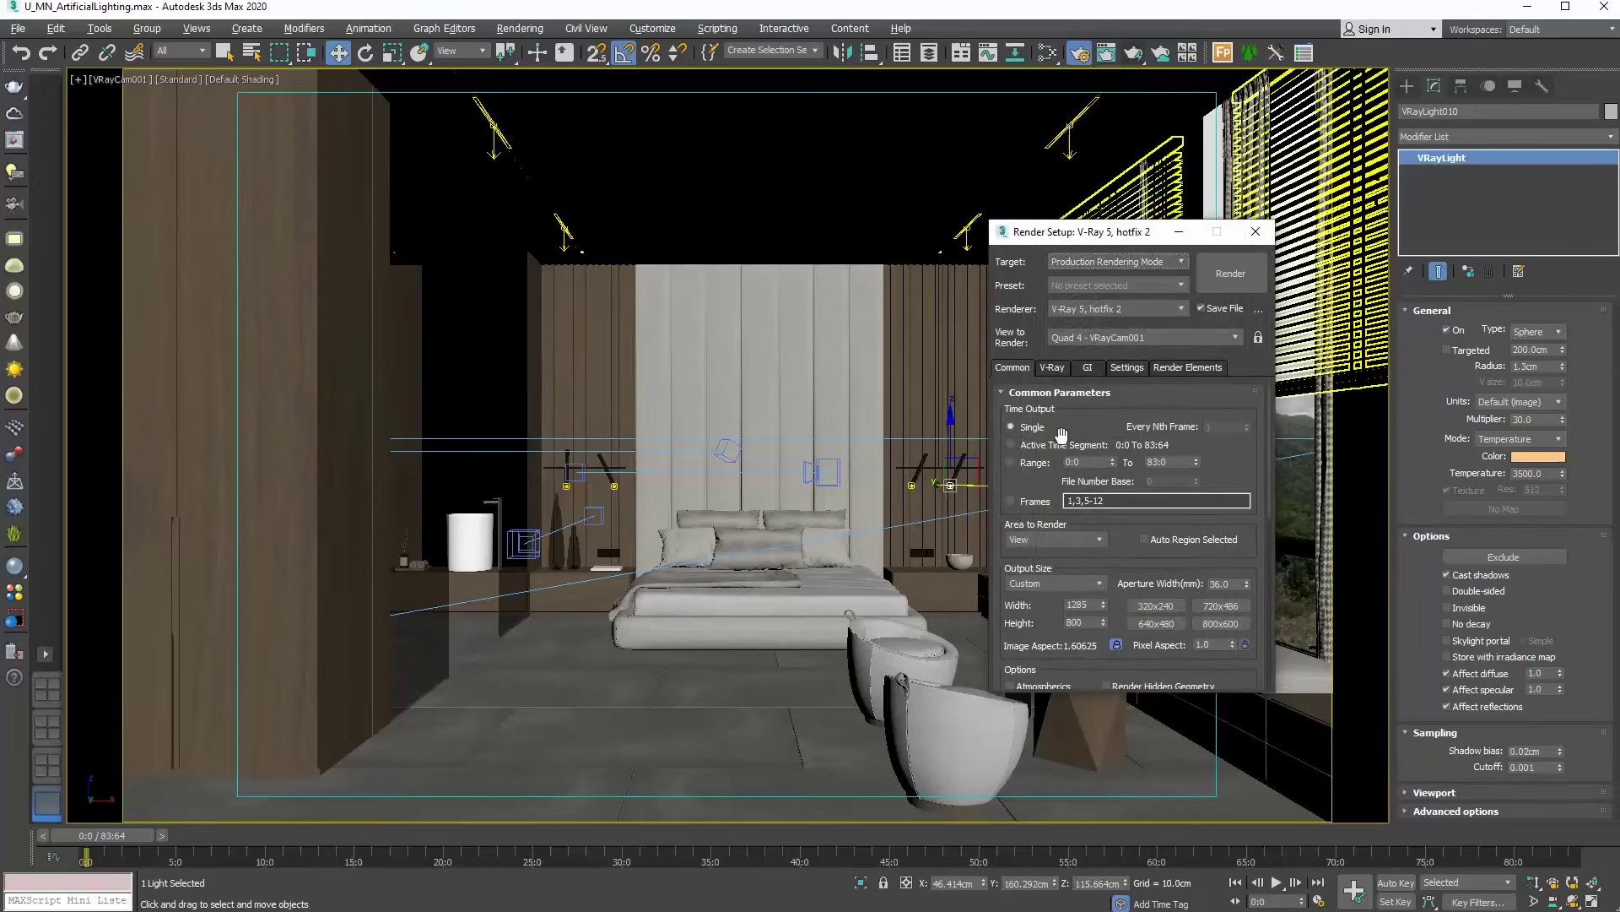
{"action": "left_click", "coordinate": [1060, 540]}
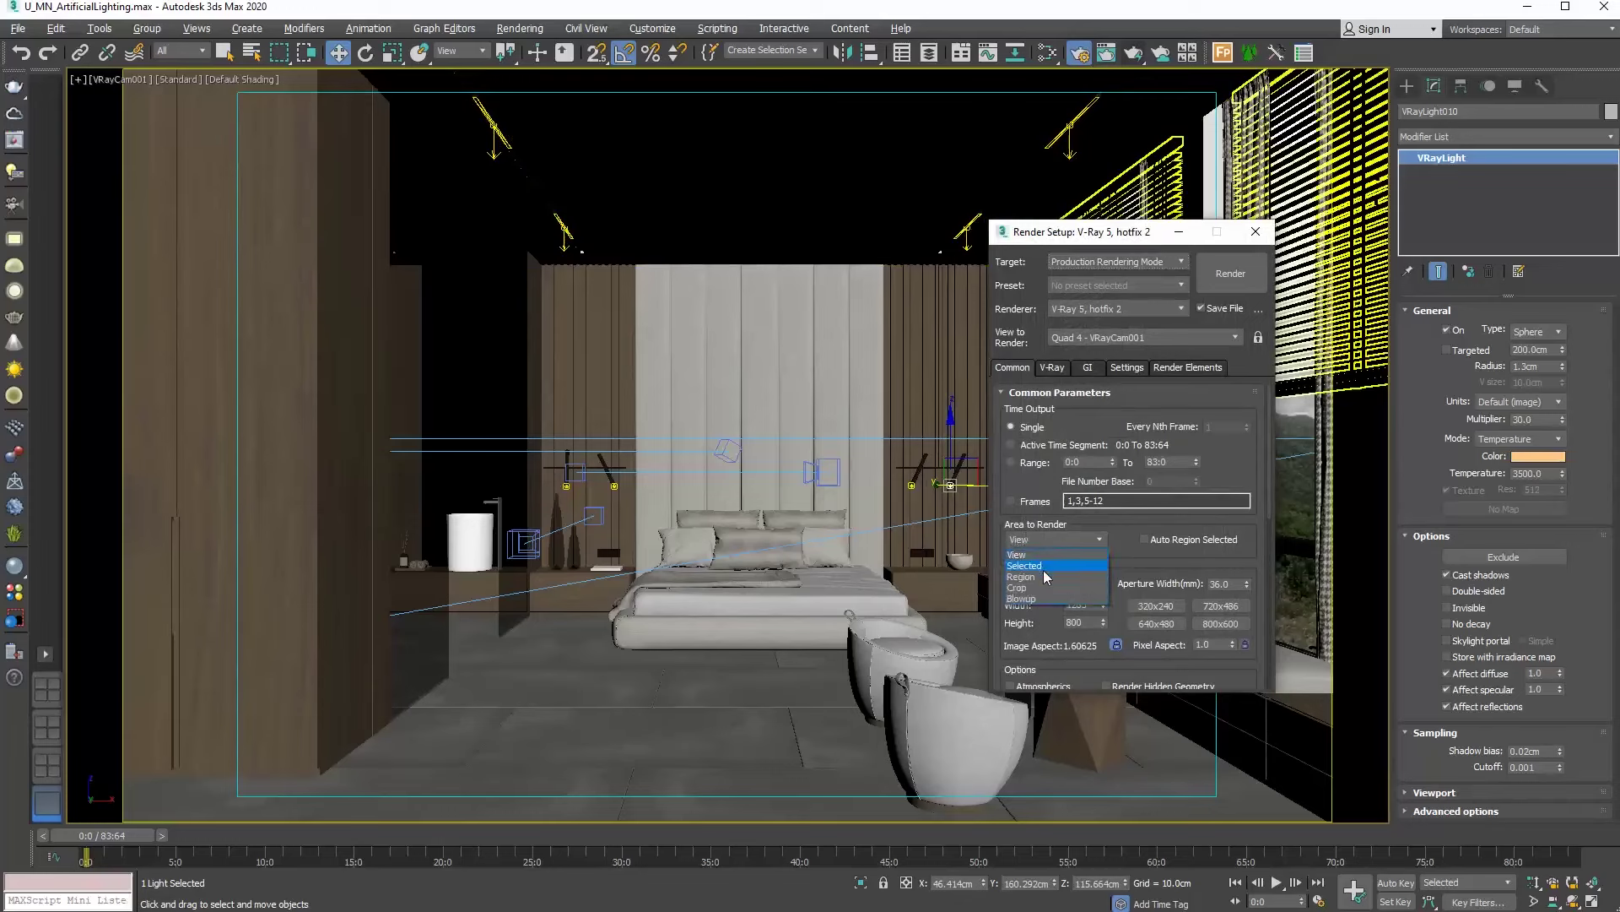
{"action": "left_click", "coordinate": [1043, 577]}
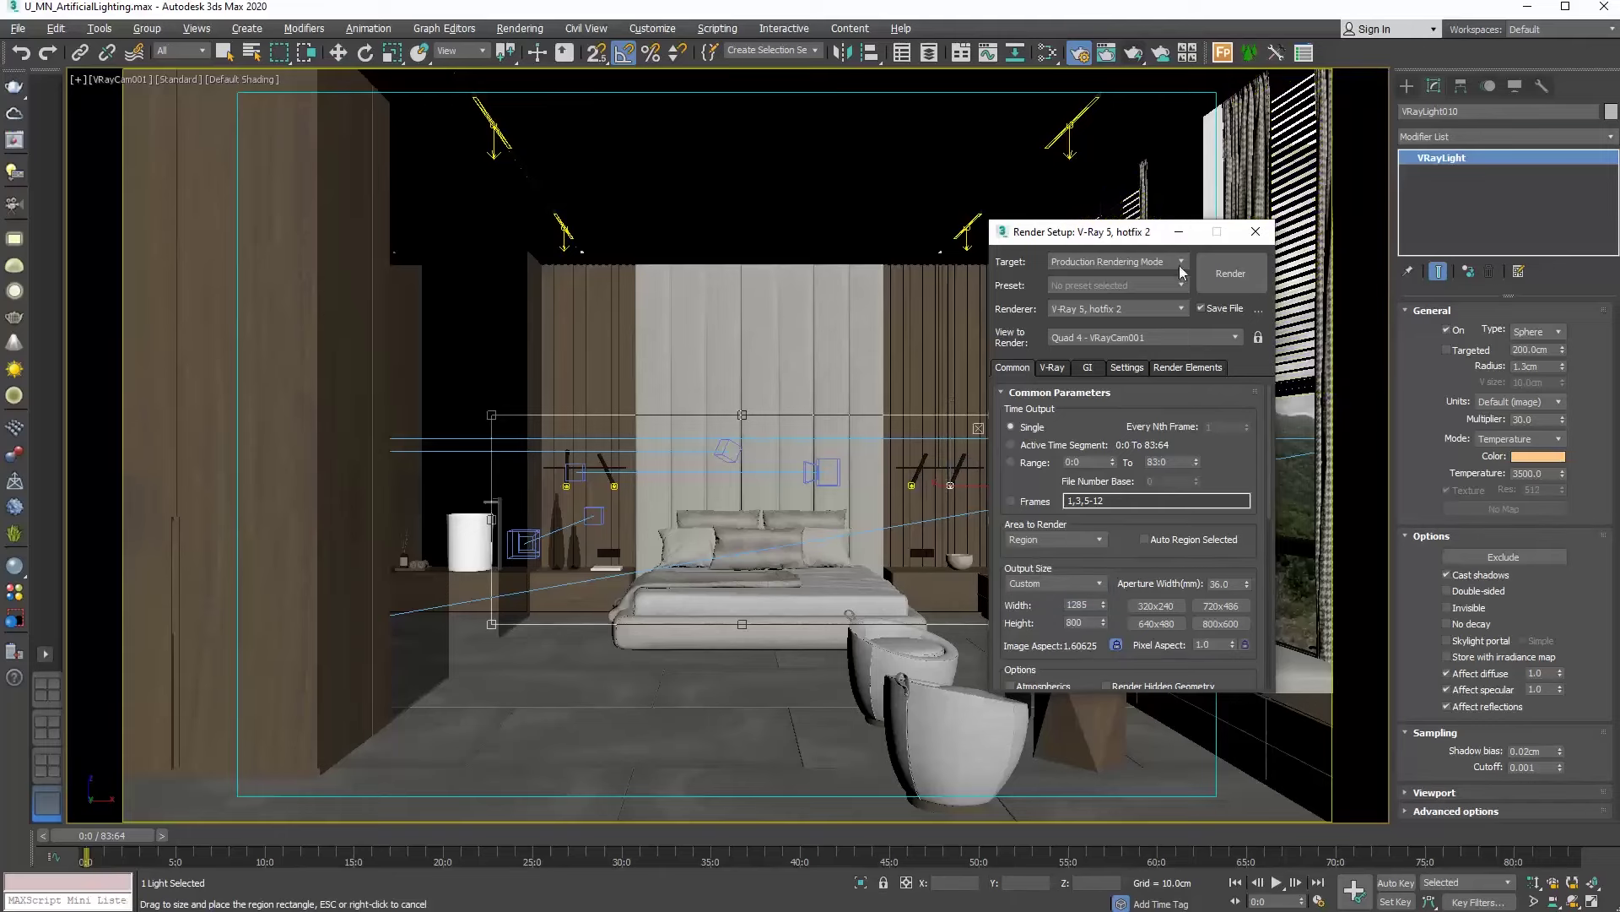
{"action": "left_click", "coordinate": [1256, 231]}
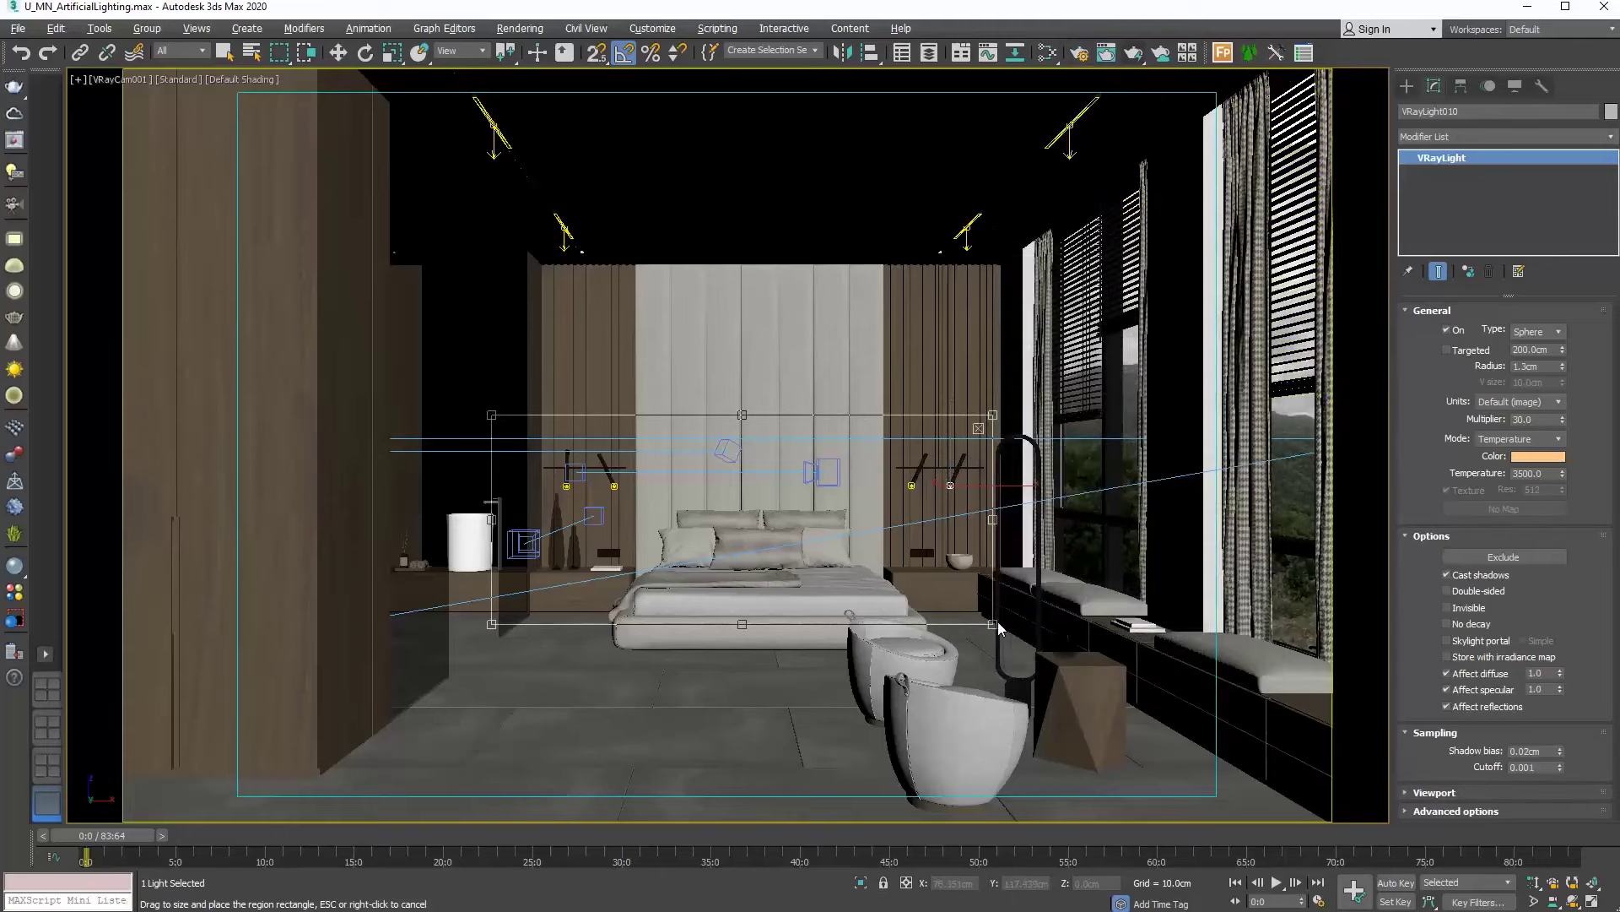
{"action": "left_click_drag", "start_coordinate": [994, 626], "coordinate": [1001, 553]}
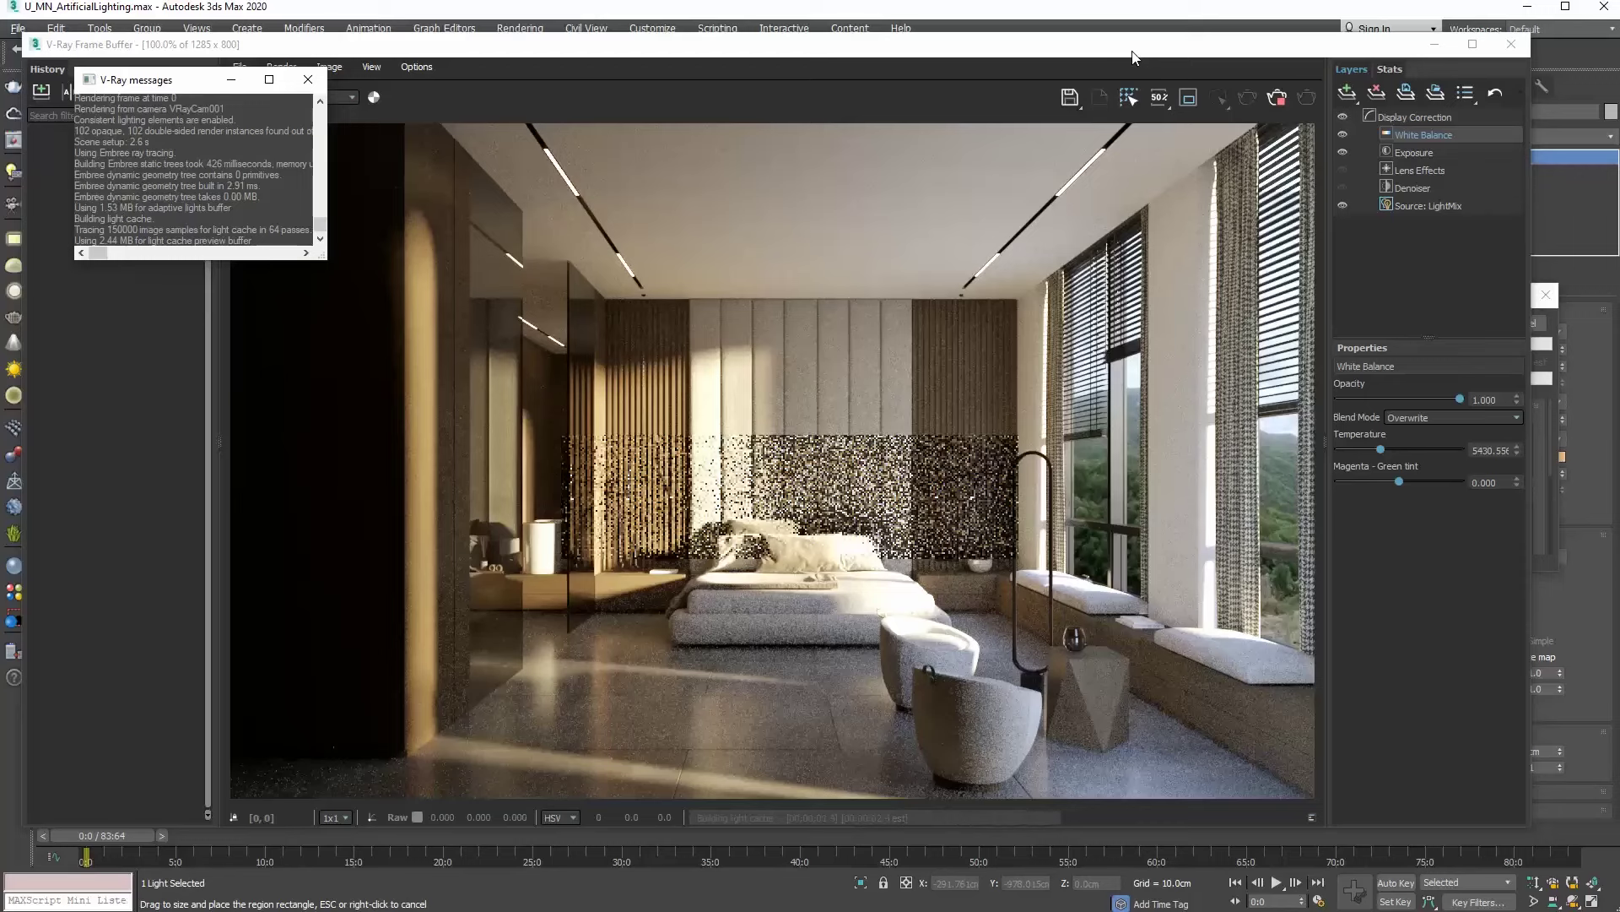
{"action": "left_click", "coordinate": [1134, 53]}
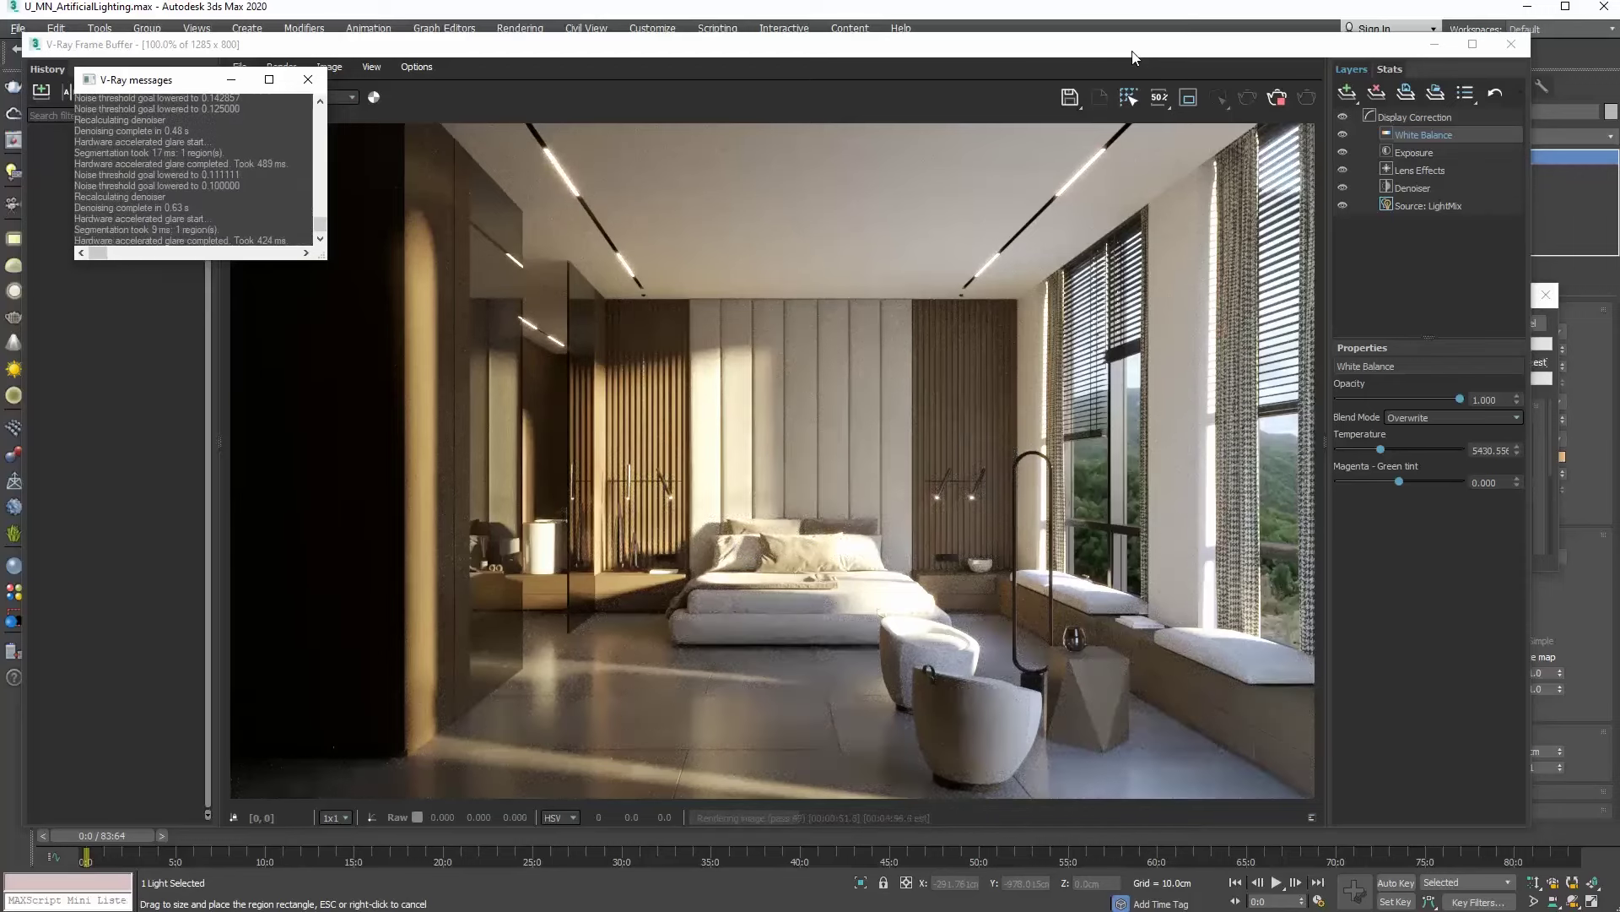
Close the frame buffer, cancel the running render, and tick the lamp light's On checkbox
{"action": "left_click", "coordinate": [1512, 45]}
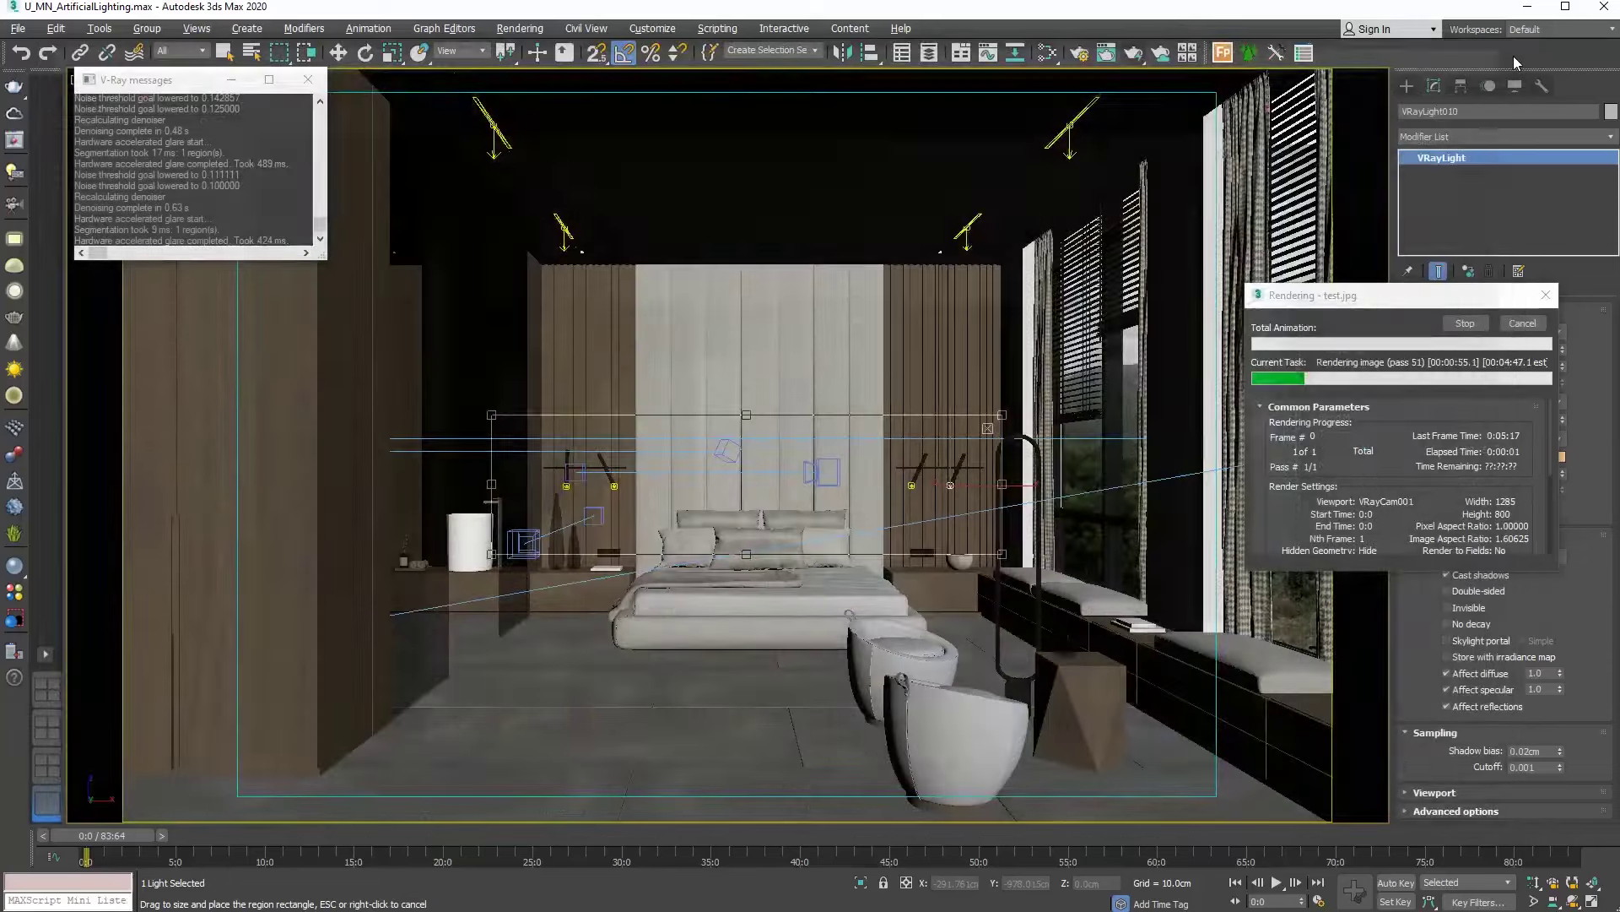
{"action": "left_click", "coordinate": [1523, 325]}
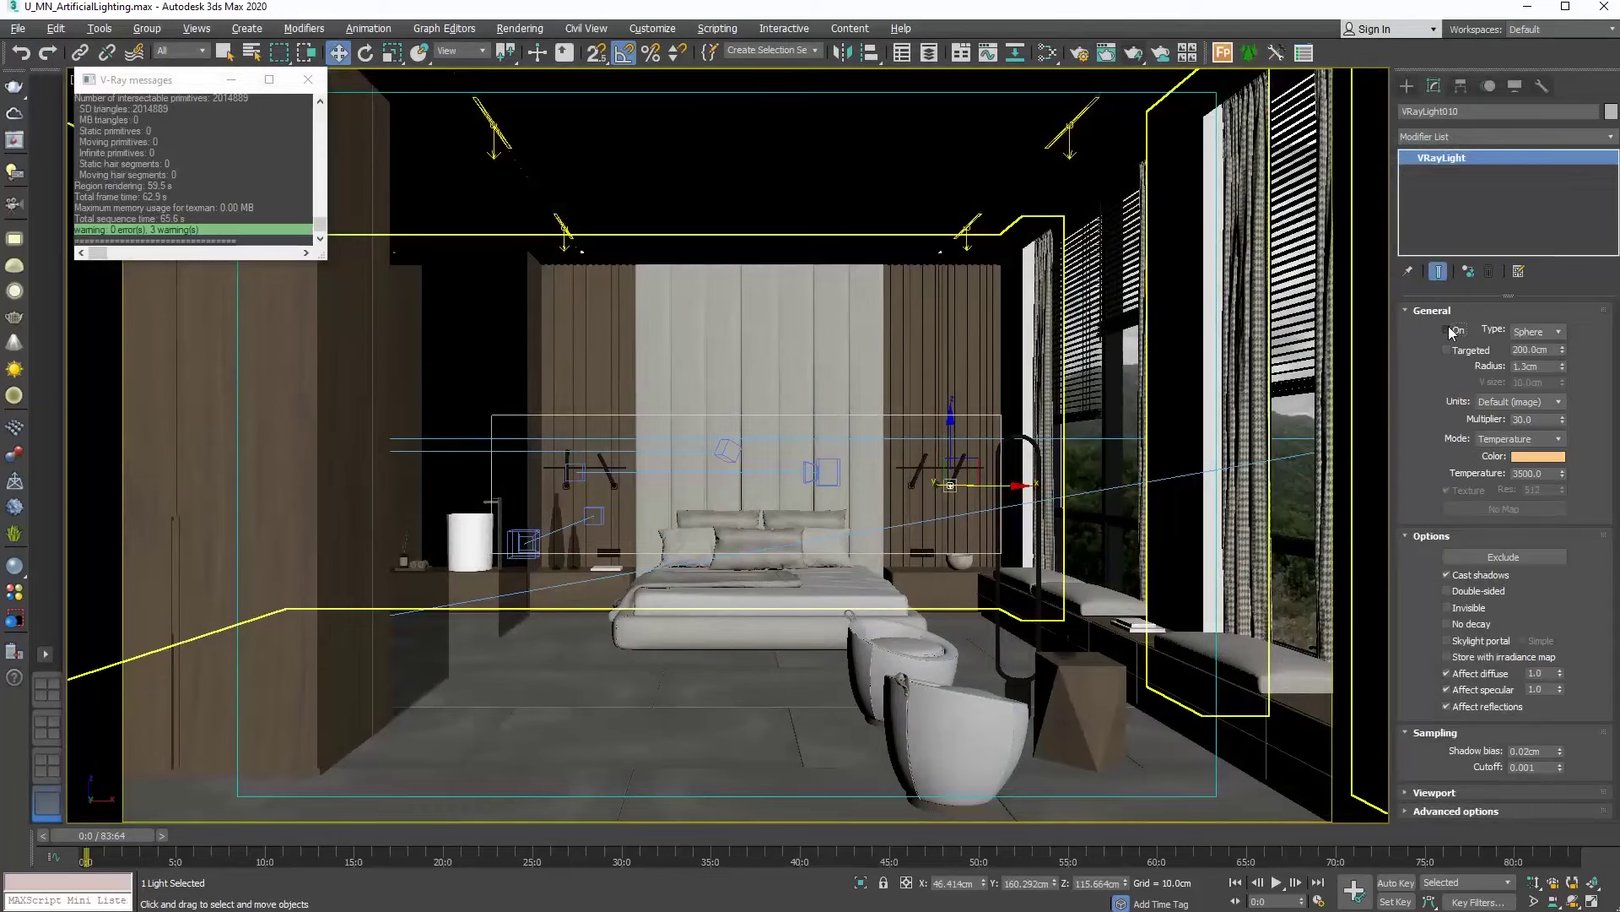
{"action": "left_click", "coordinate": [1447, 329]}
Select the U_MN_floor lamp and isolate it
{"action": "left_click", "coordinate": [1004, 668]}
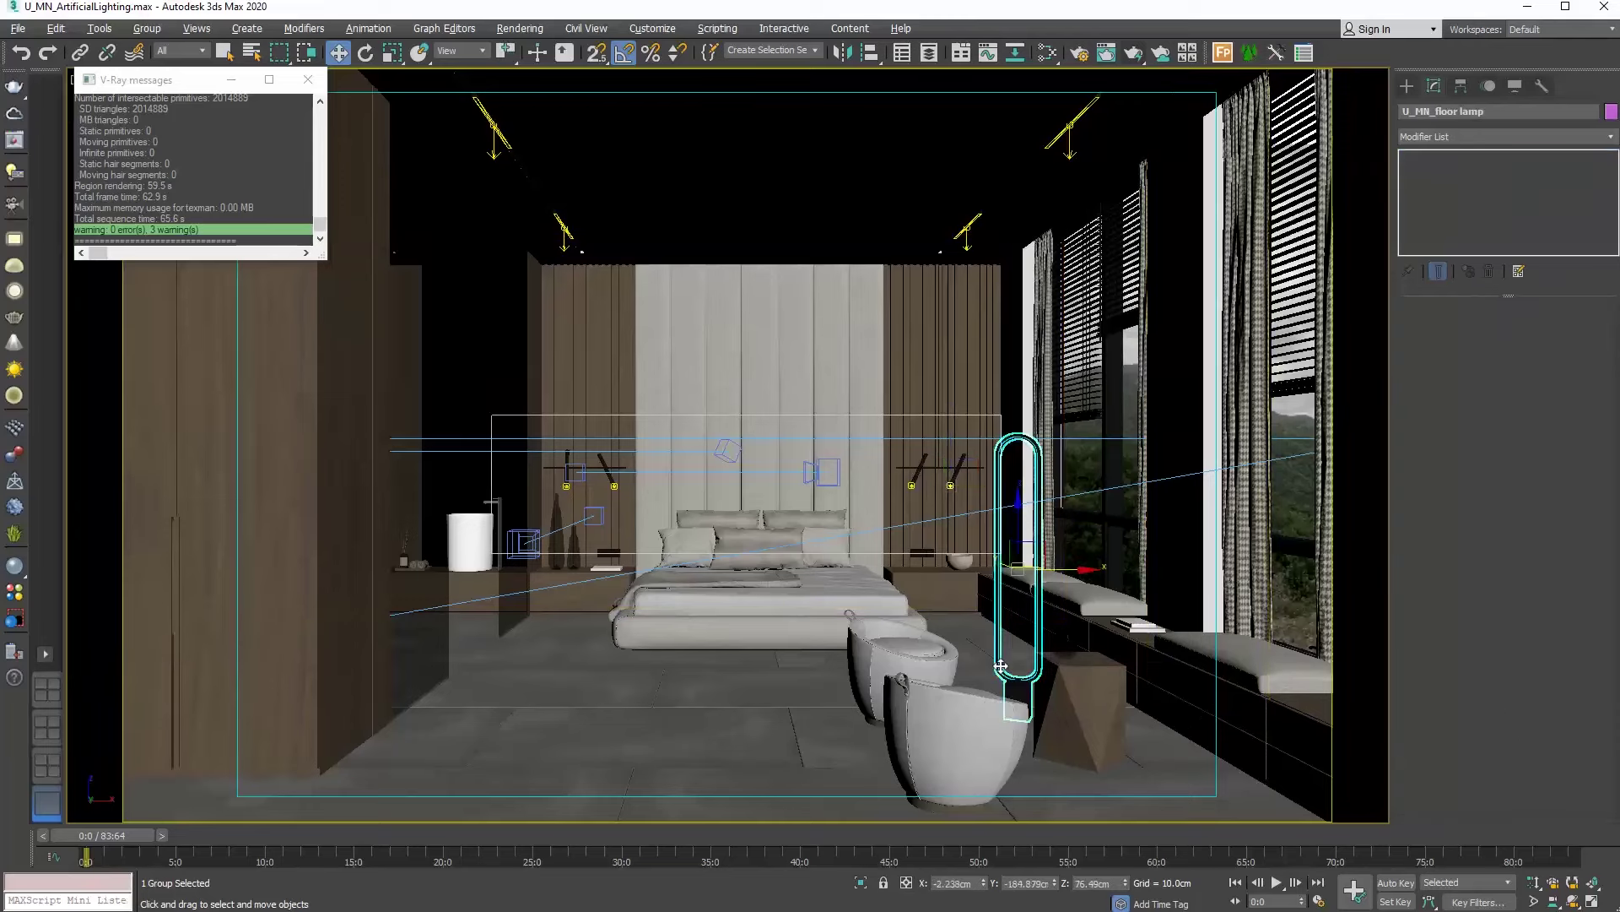
{"action": "right_click", "coordinate": [1001, 667]}
{"action": "left_click", "coordinate": [1049, 498]}
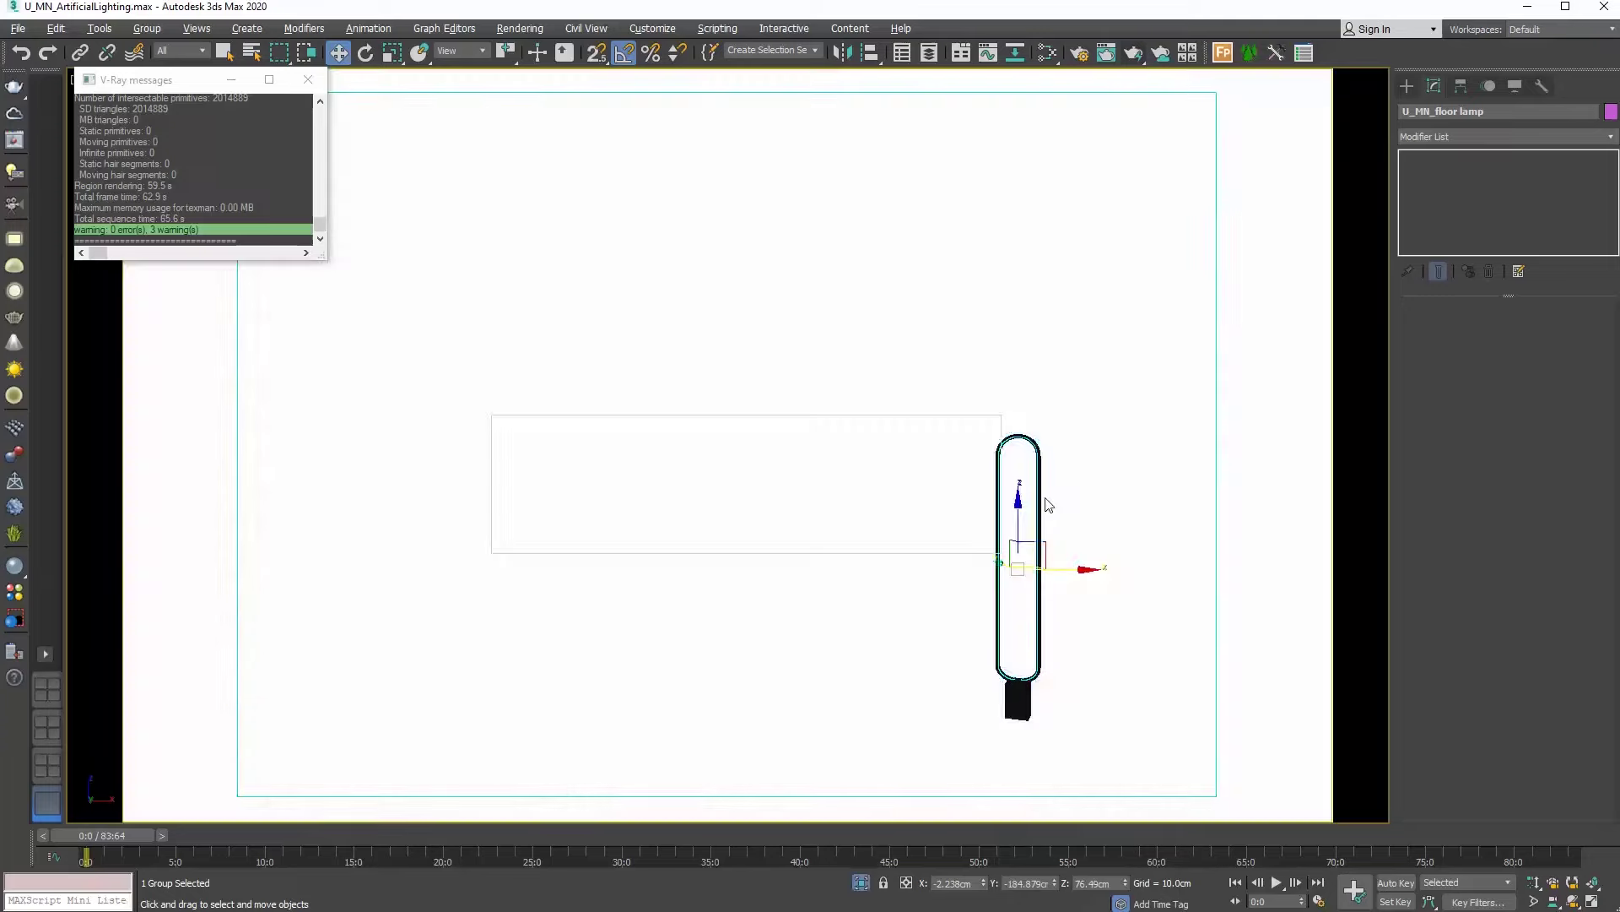
Restore four viewports with Zoom Extents All, close V-Ray messages, and show the VRay light types
{"action": "left_click", "coordinate": [1593, 900]}
{"action": "left_click", "coordinate": [1595, 883]}
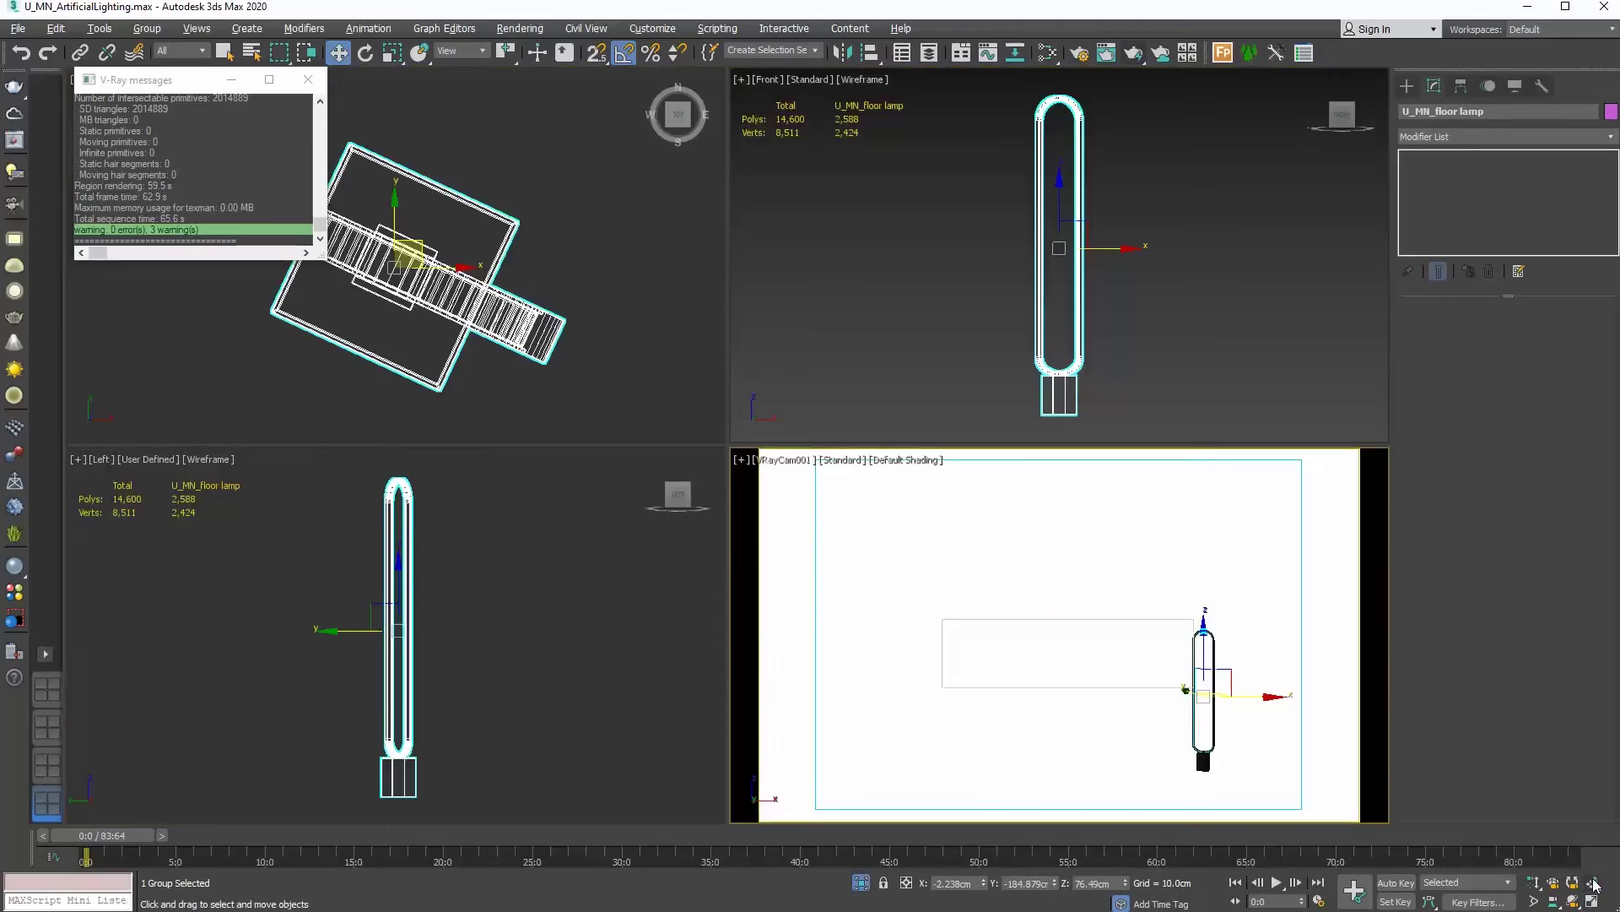
{"action": "left_click", "coordinate": [308, 80]}
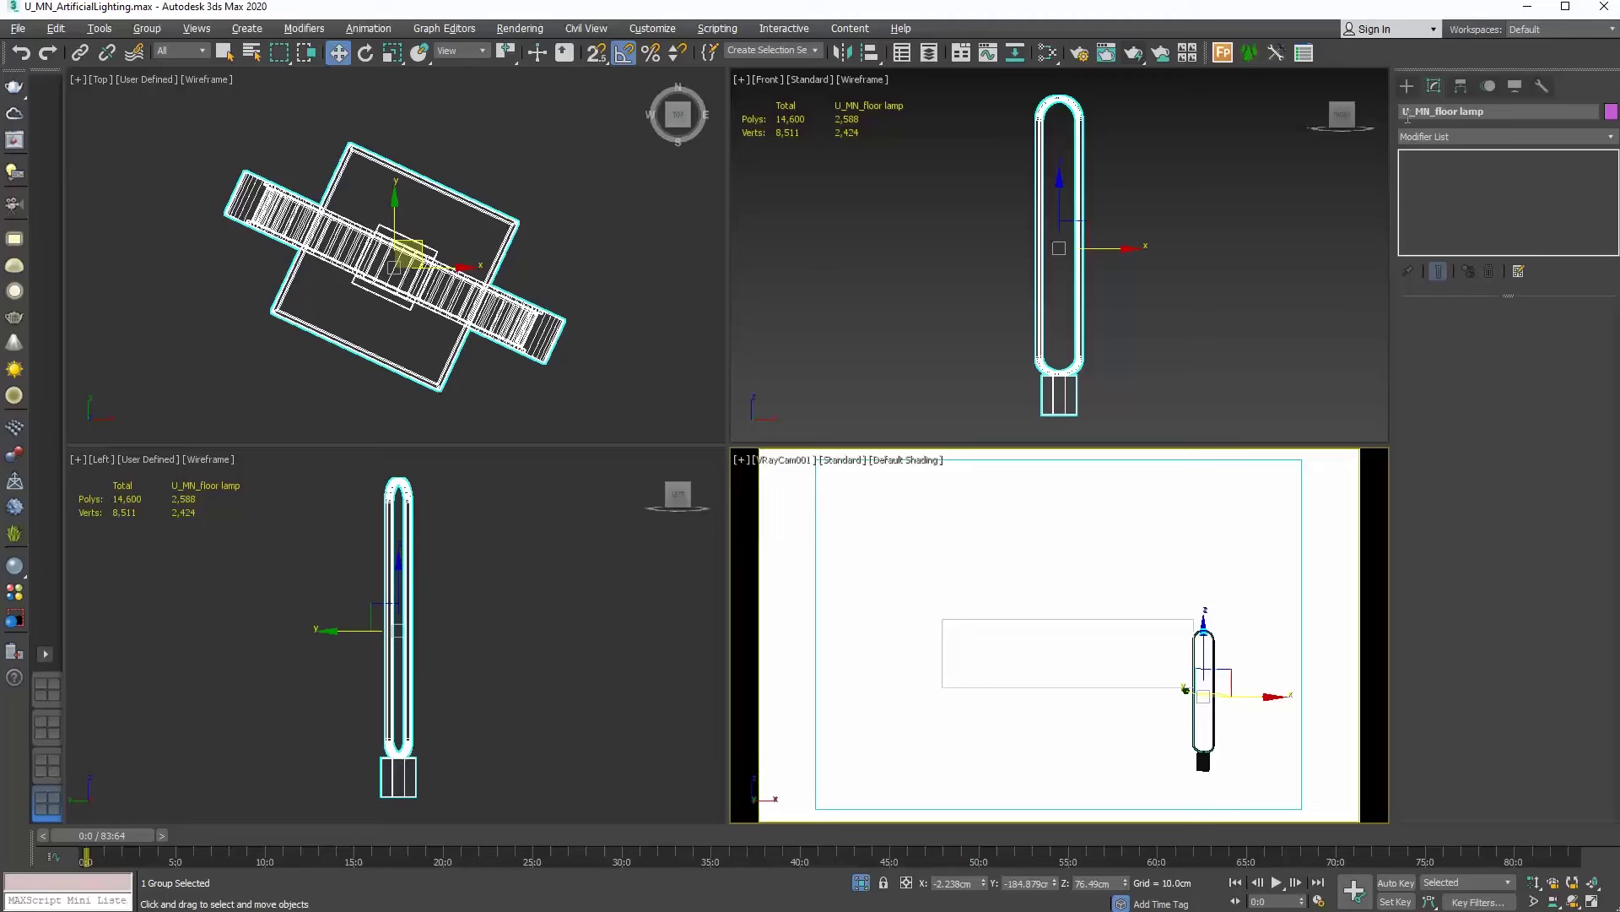
{"action": "left_click", "coordinate": [1408, 87]}
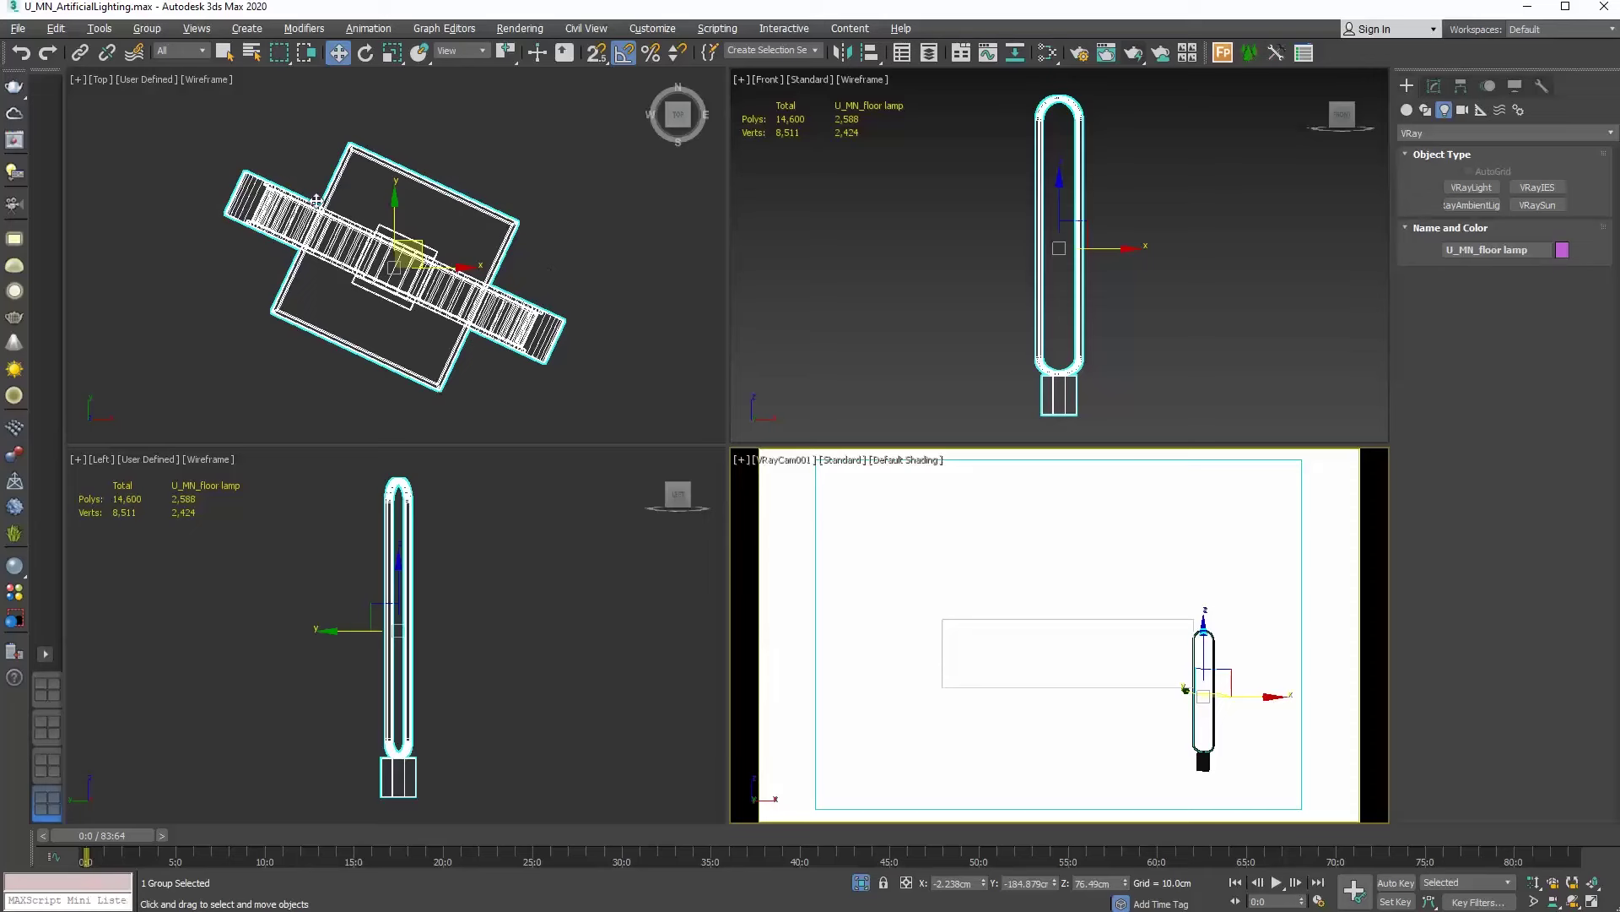
Open the floor lamp group, undo a stray move, and select its U_MN_floor lamp light part
{"action": "left_click", "coordinate": [293, 229]}
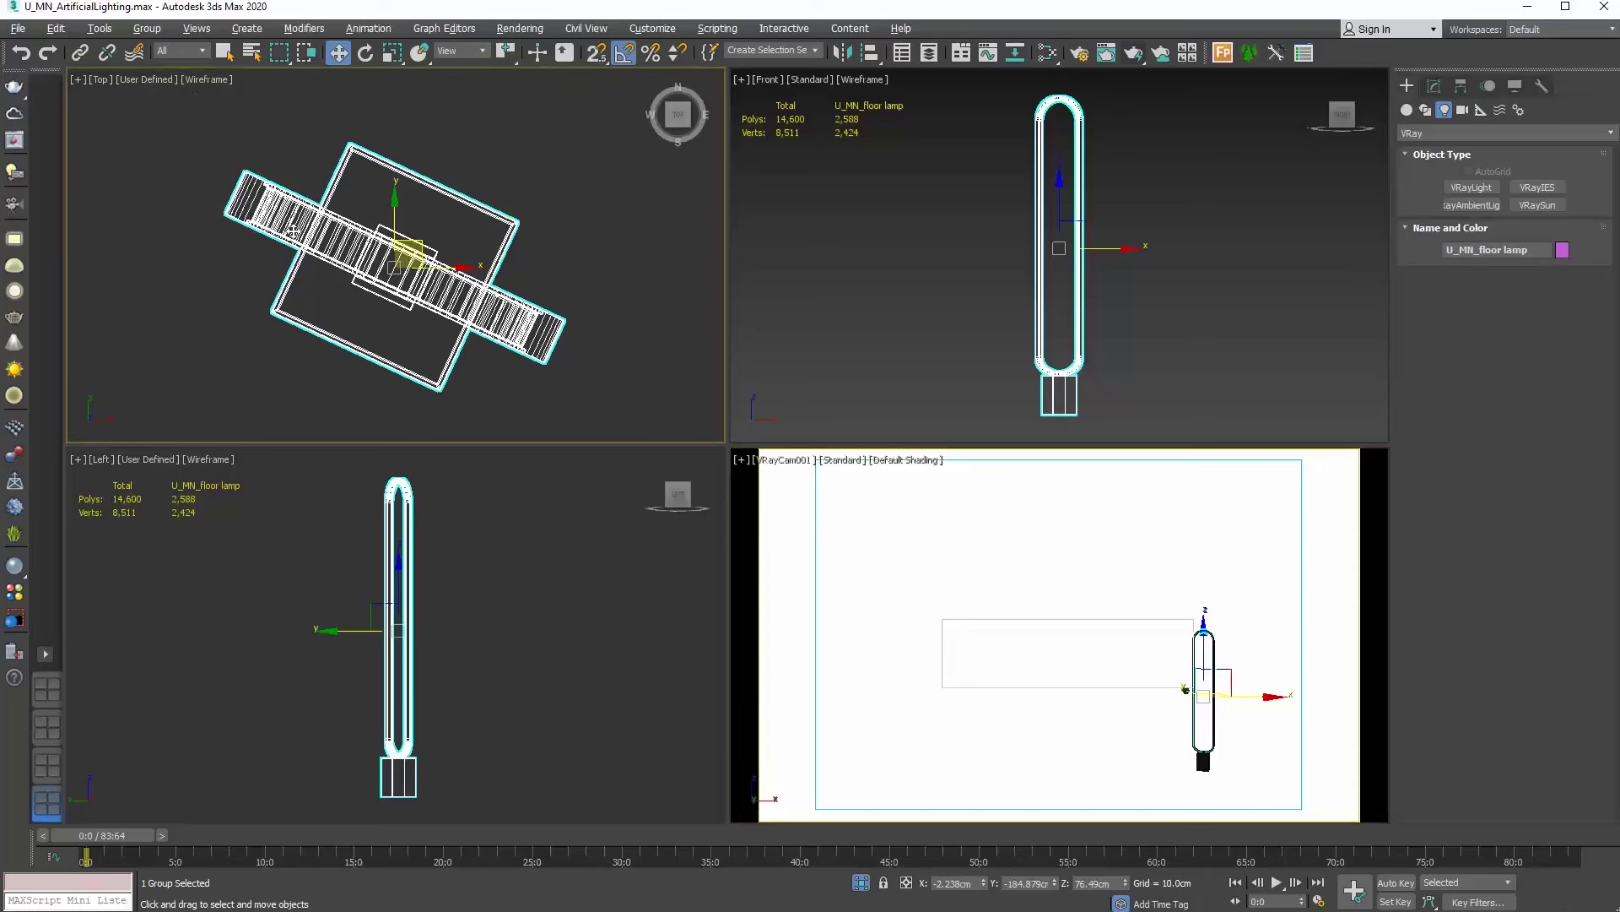
{"action": "left_click", "coordinate": [150, 31]}
{"action": "left_click", "coordinate": [163, 101]}
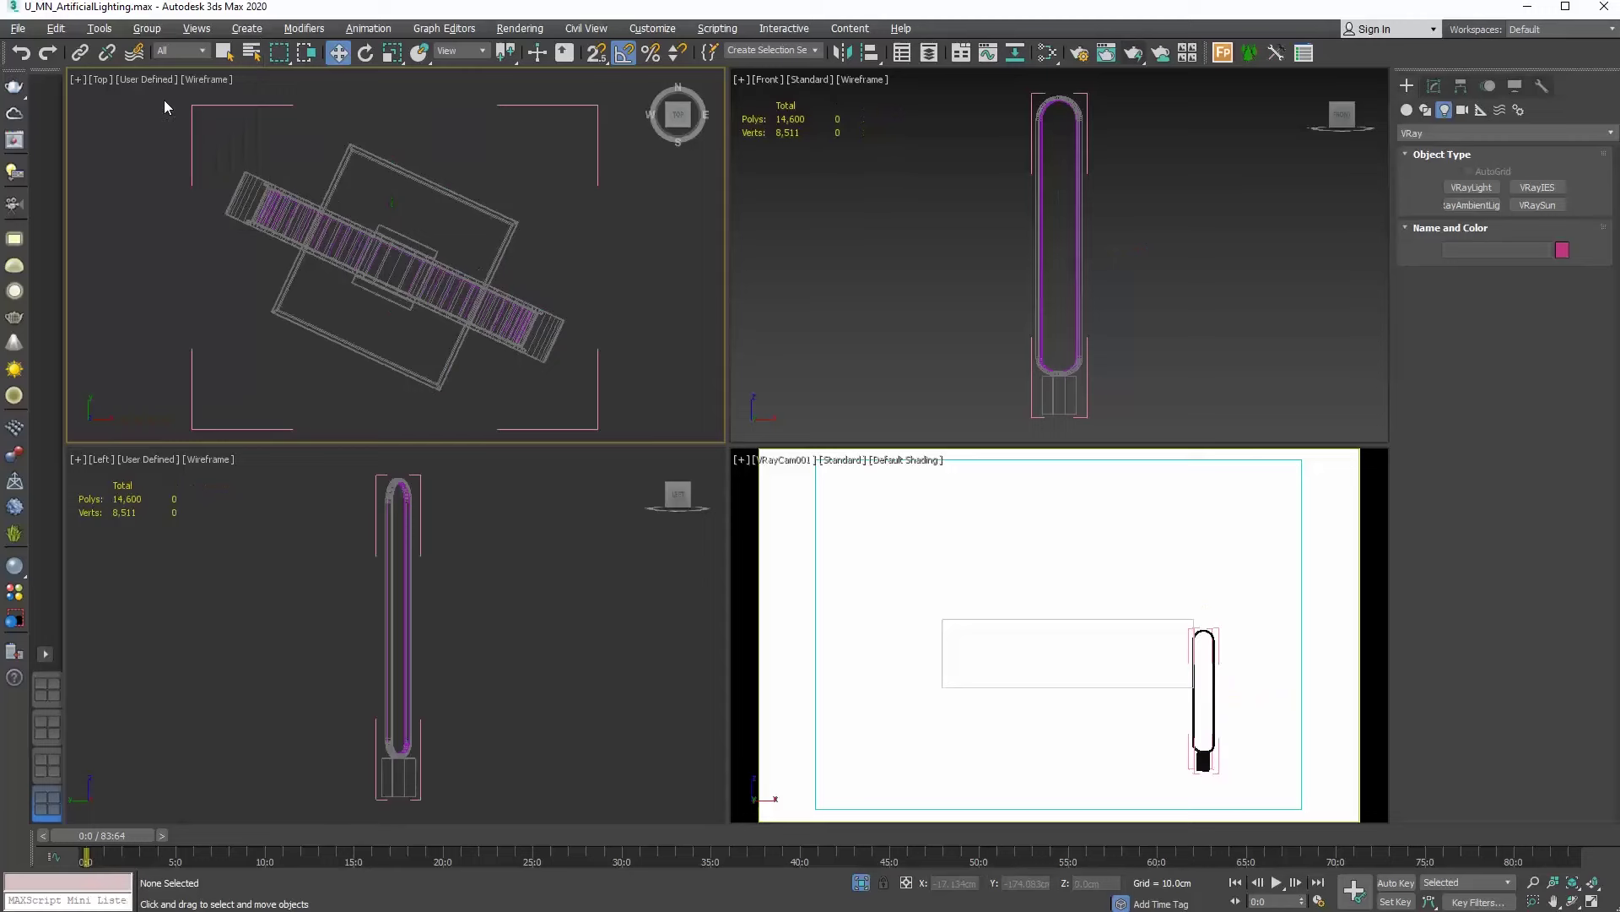
{"action": "left_click", "coordinate": [271, 313]}
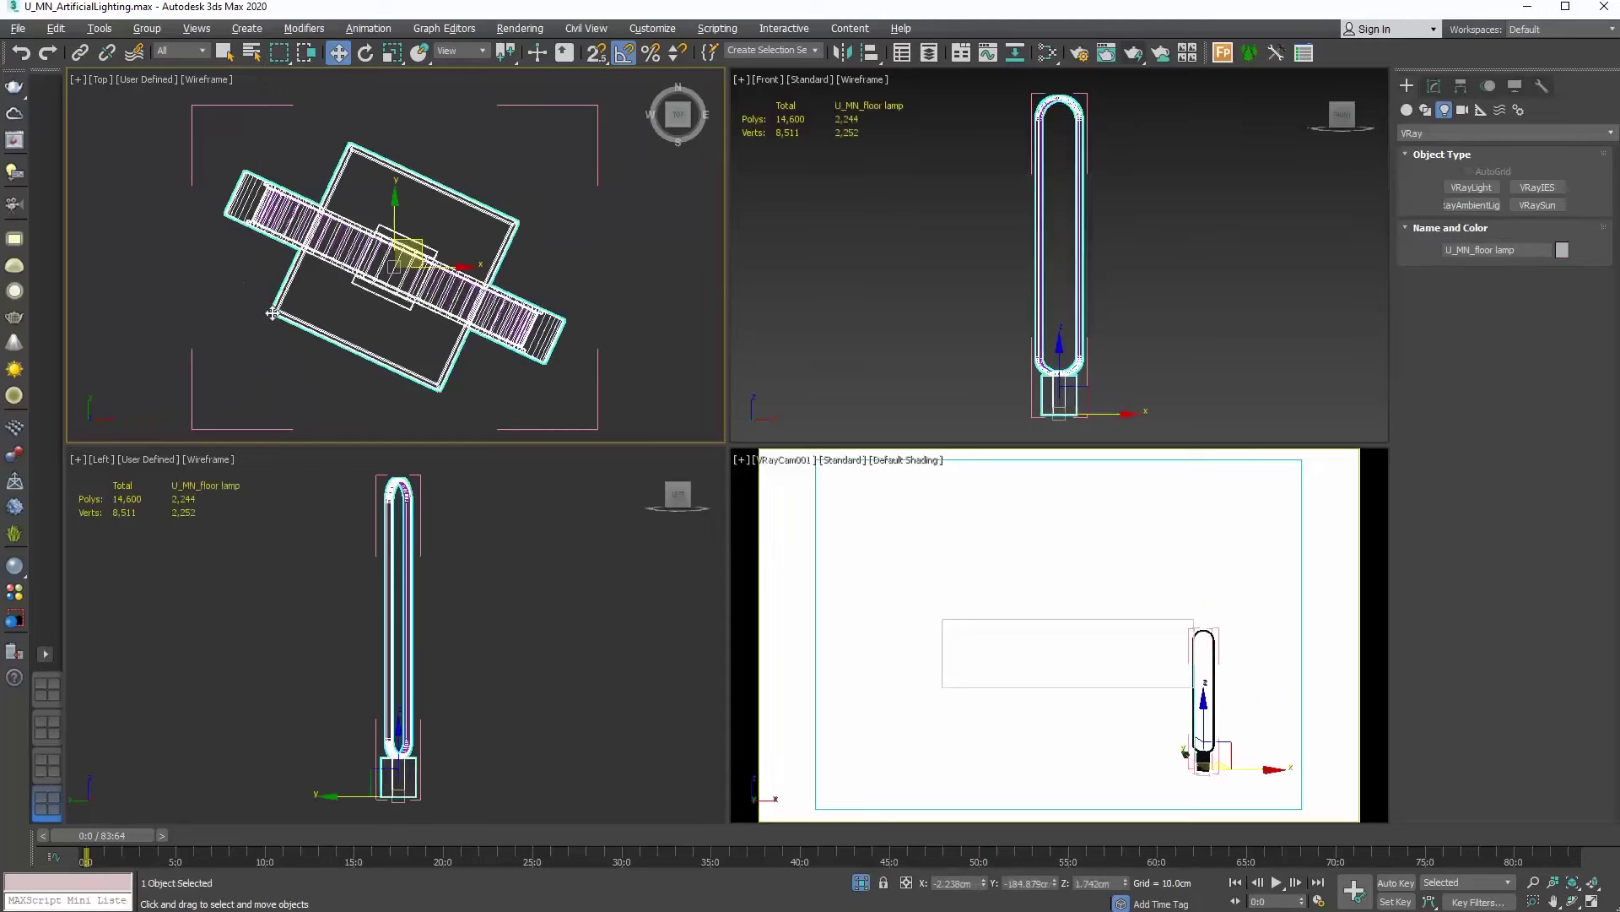
{"action": "left_click_drag", "start_coordinate": [464, 270], "coordinate": [142, 236]}
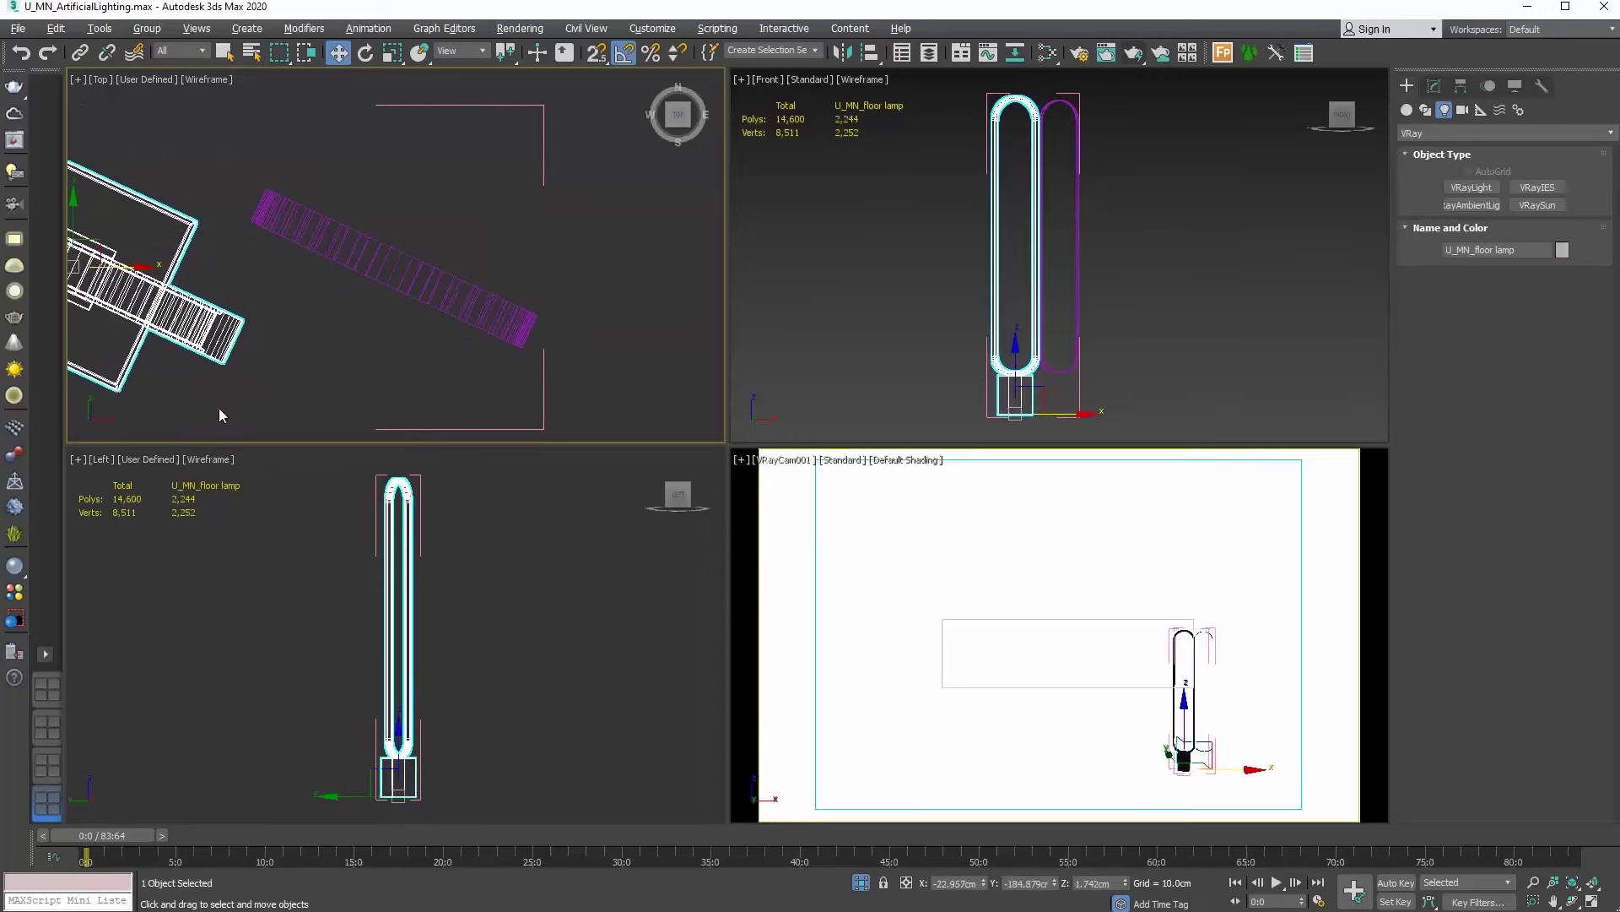
{"action": "left_click", "coordinate": [21, 53]}
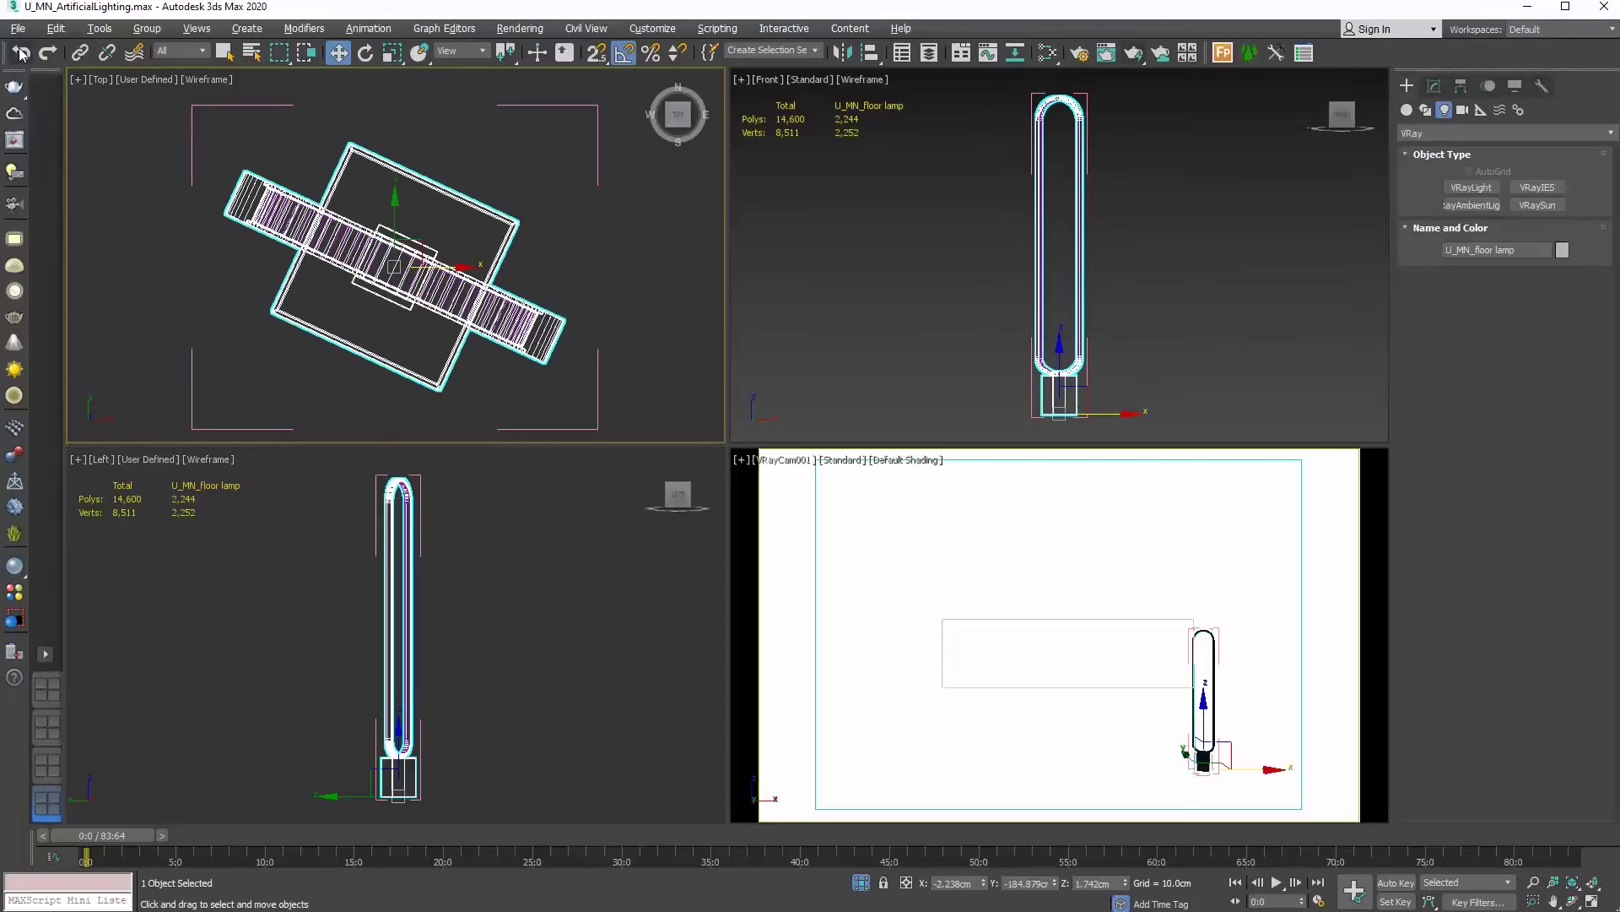
{"action": "scroll", "coordinate": [347, 249], "scroll_direction": "up", "scroll_amount": 8}
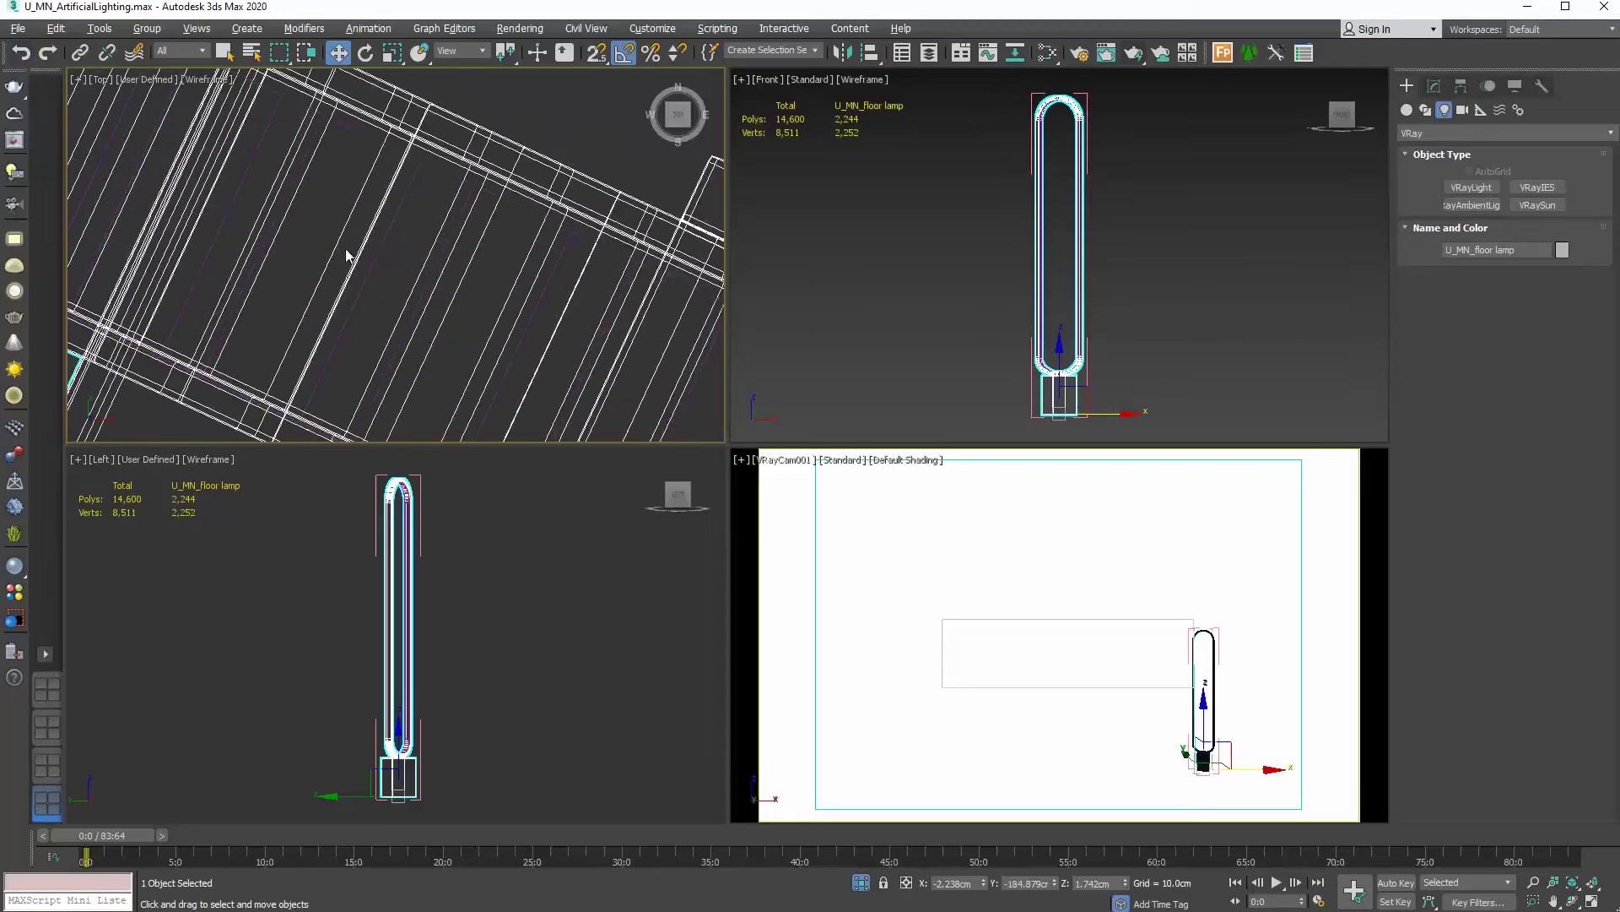
{"action": "left_click", "coordinate": [356, 257]}
{"action": "scroll", "coordinate": [367, 245], "scroll_direction": "down", "scroll_amount": 7}
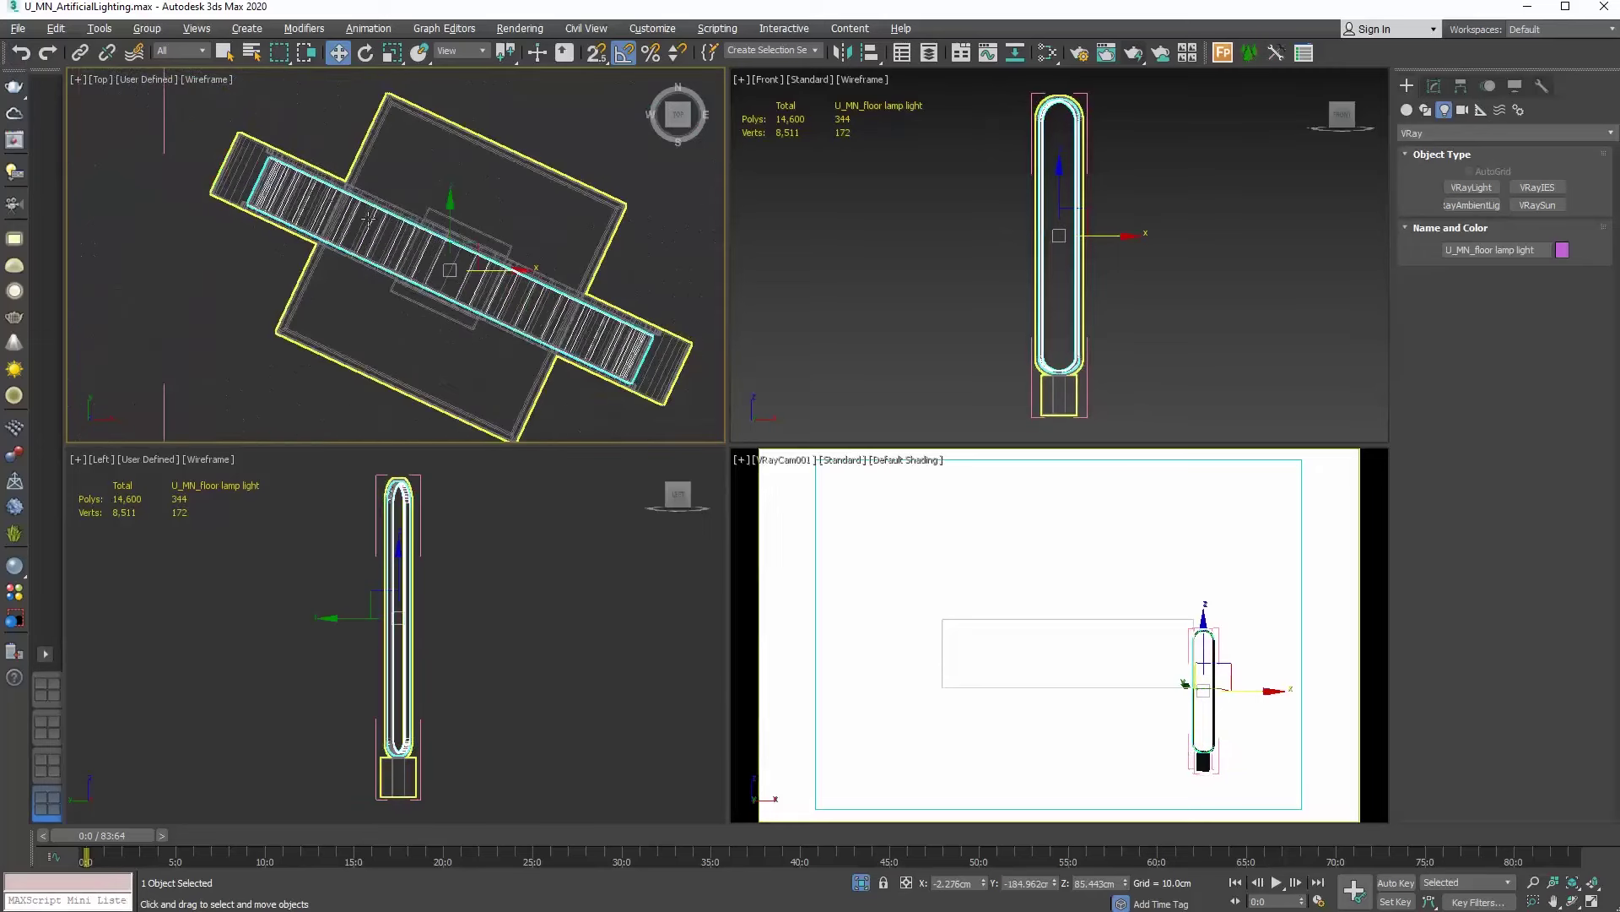
{"action": "scroll", "coordinate": [355, 217], "scroll_direction": "down", "scroll_amount": 2}
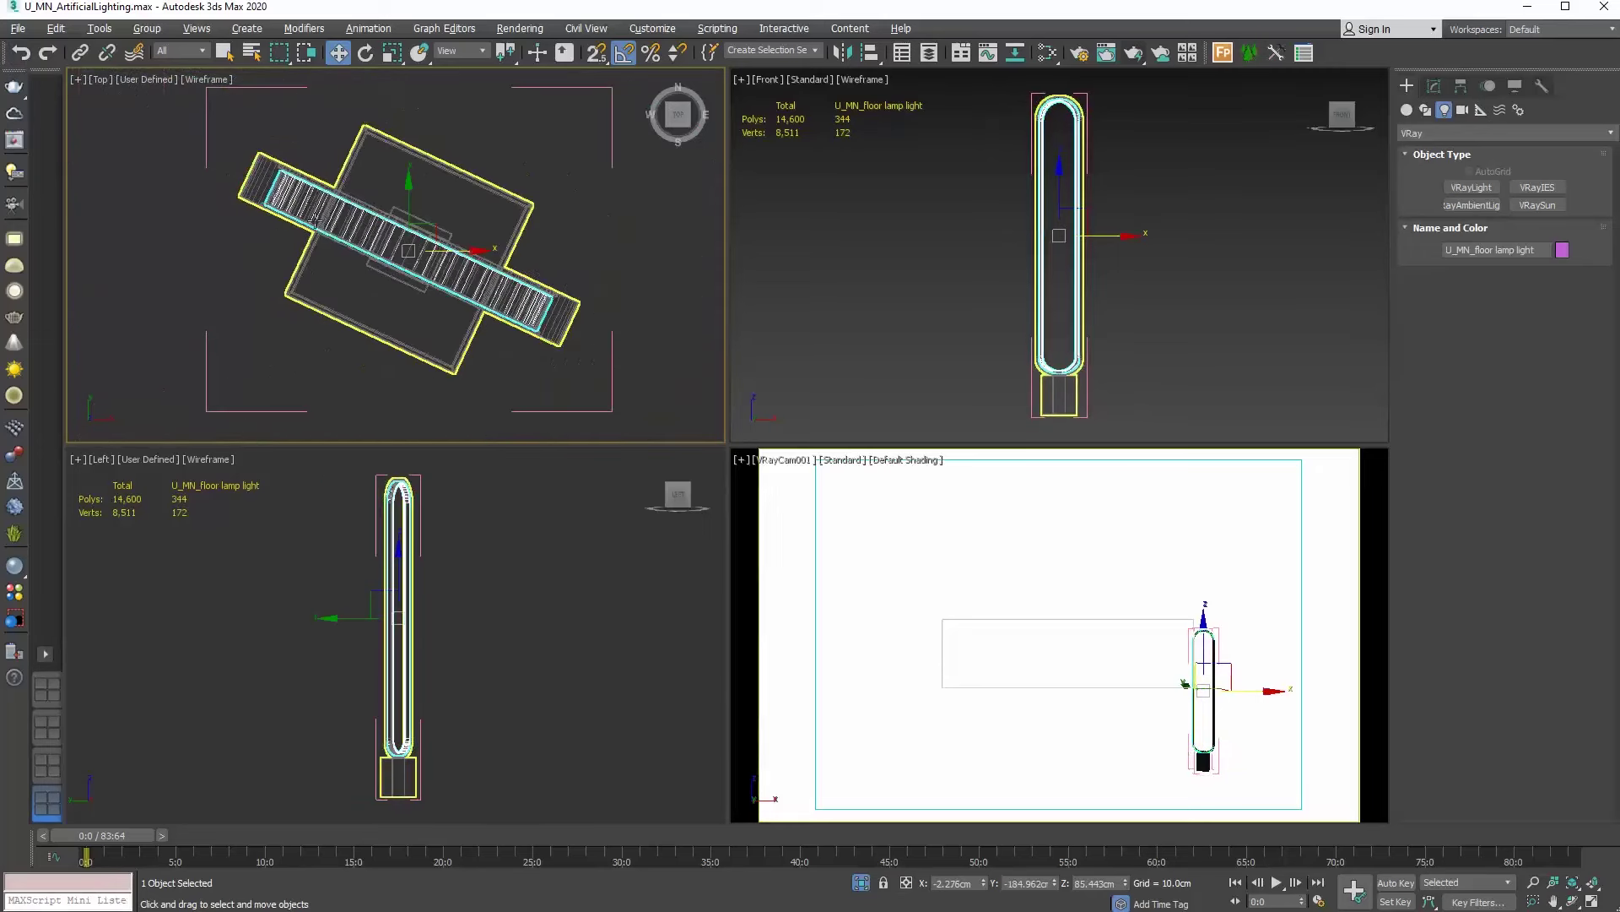
Isolate the lamp light object and draw a new V-Ray plane light in the Top view
{"action": "right_click", "coordinate": [364, 295]}
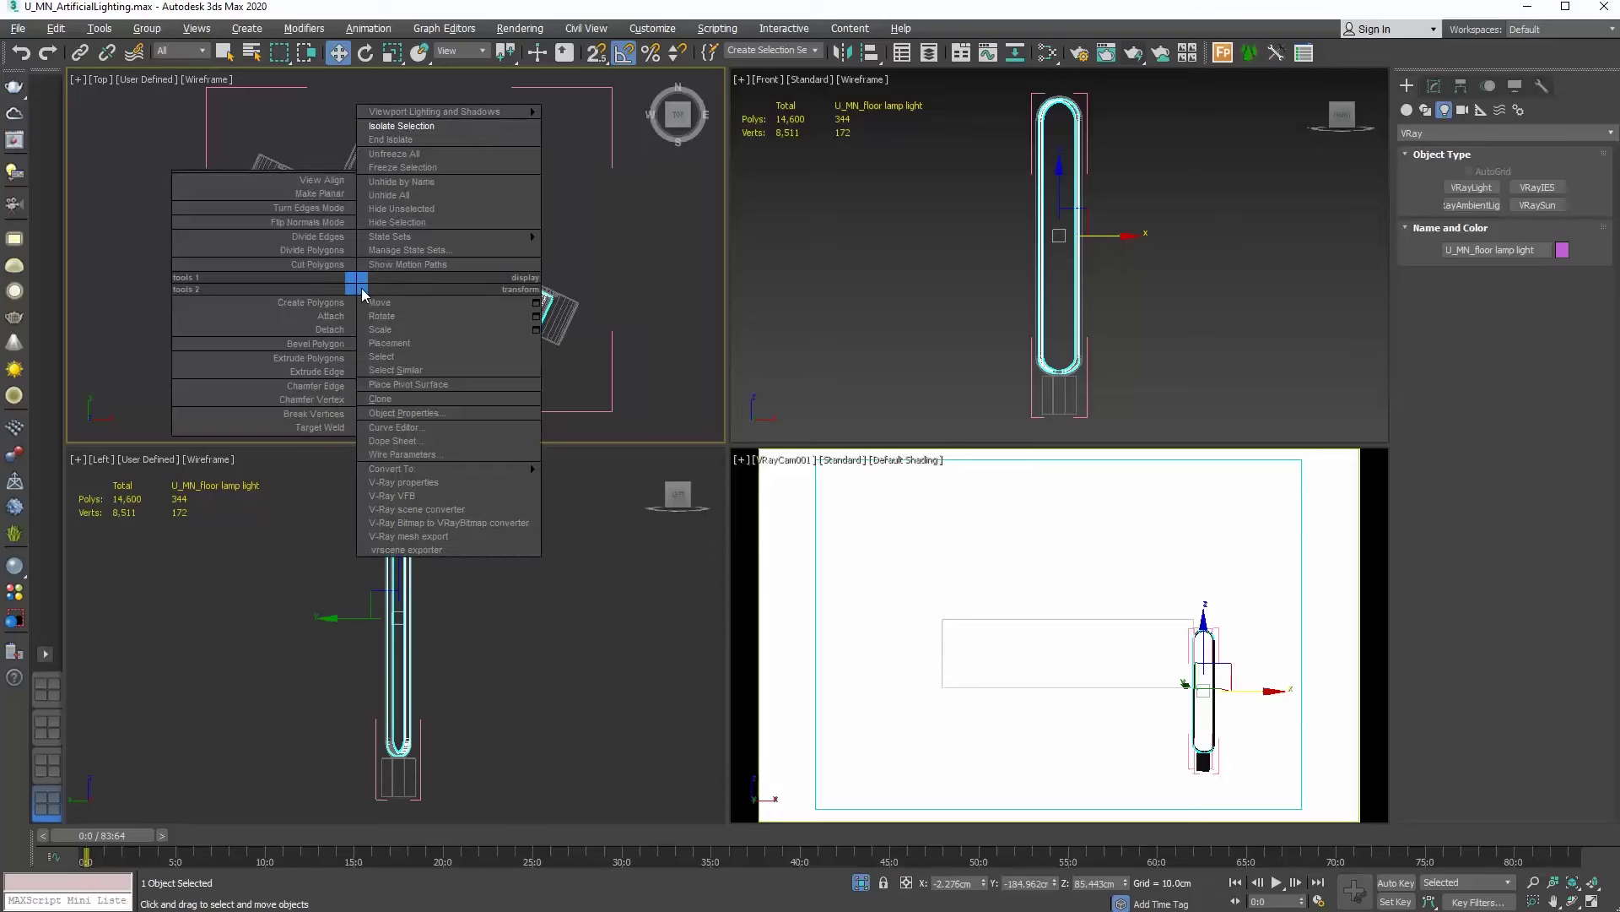
{"action": "left_click", "coordinate": [405, 125]}
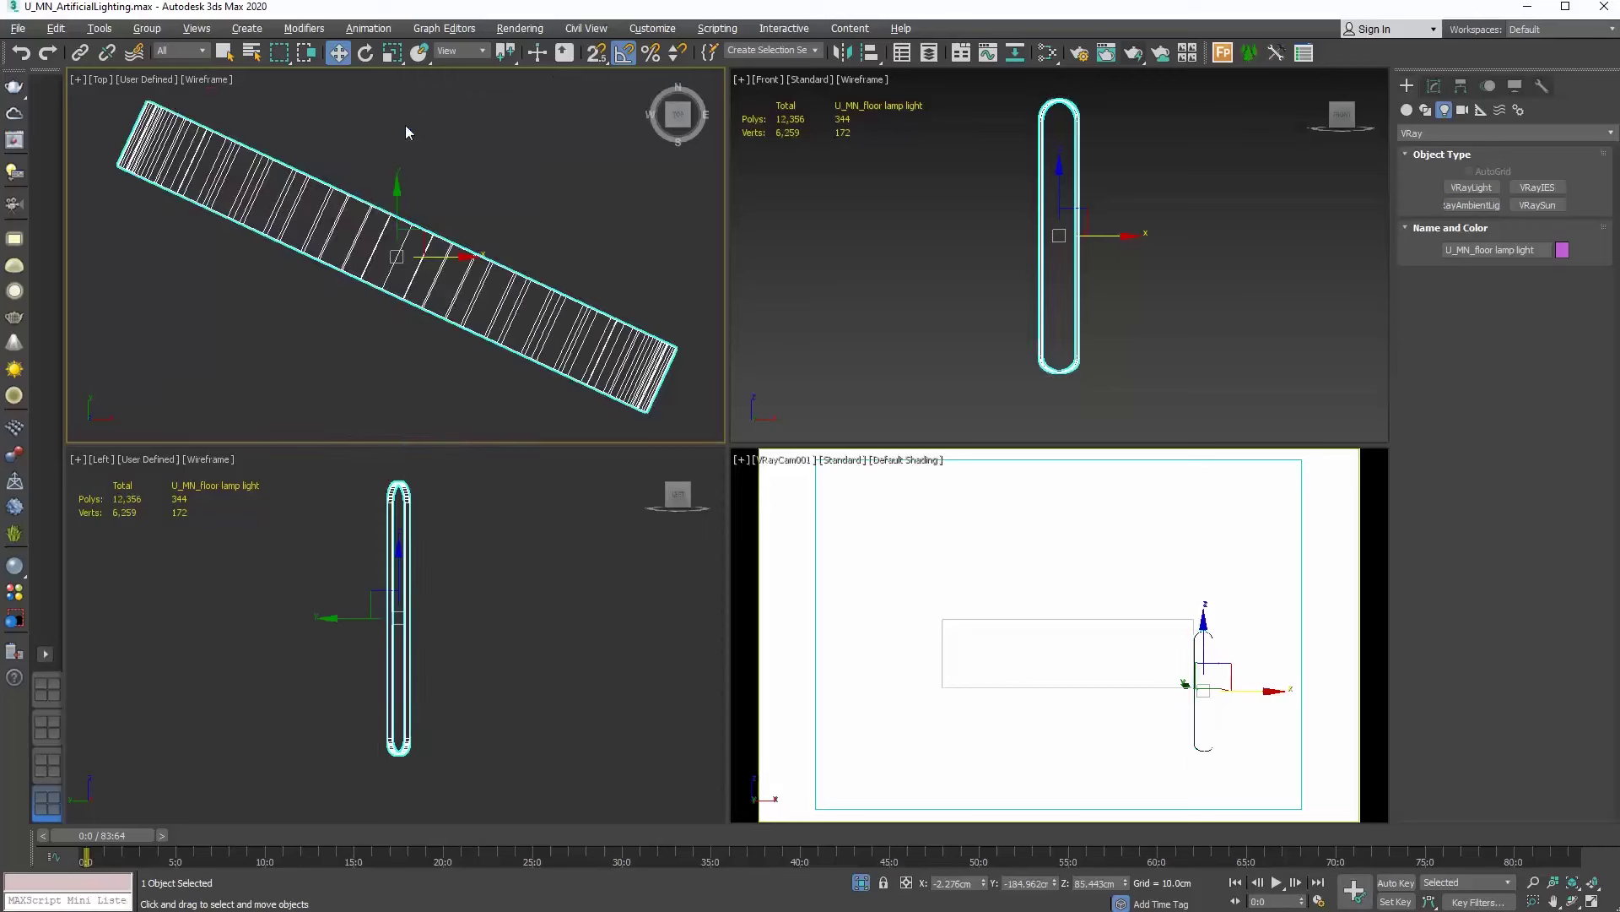
{"action": "left_click", "coordinate": [543, 184]}
{"action": "scroll", "coordinate": [542, 179], "scroll_direction": "down", "scroll_amount": 5}
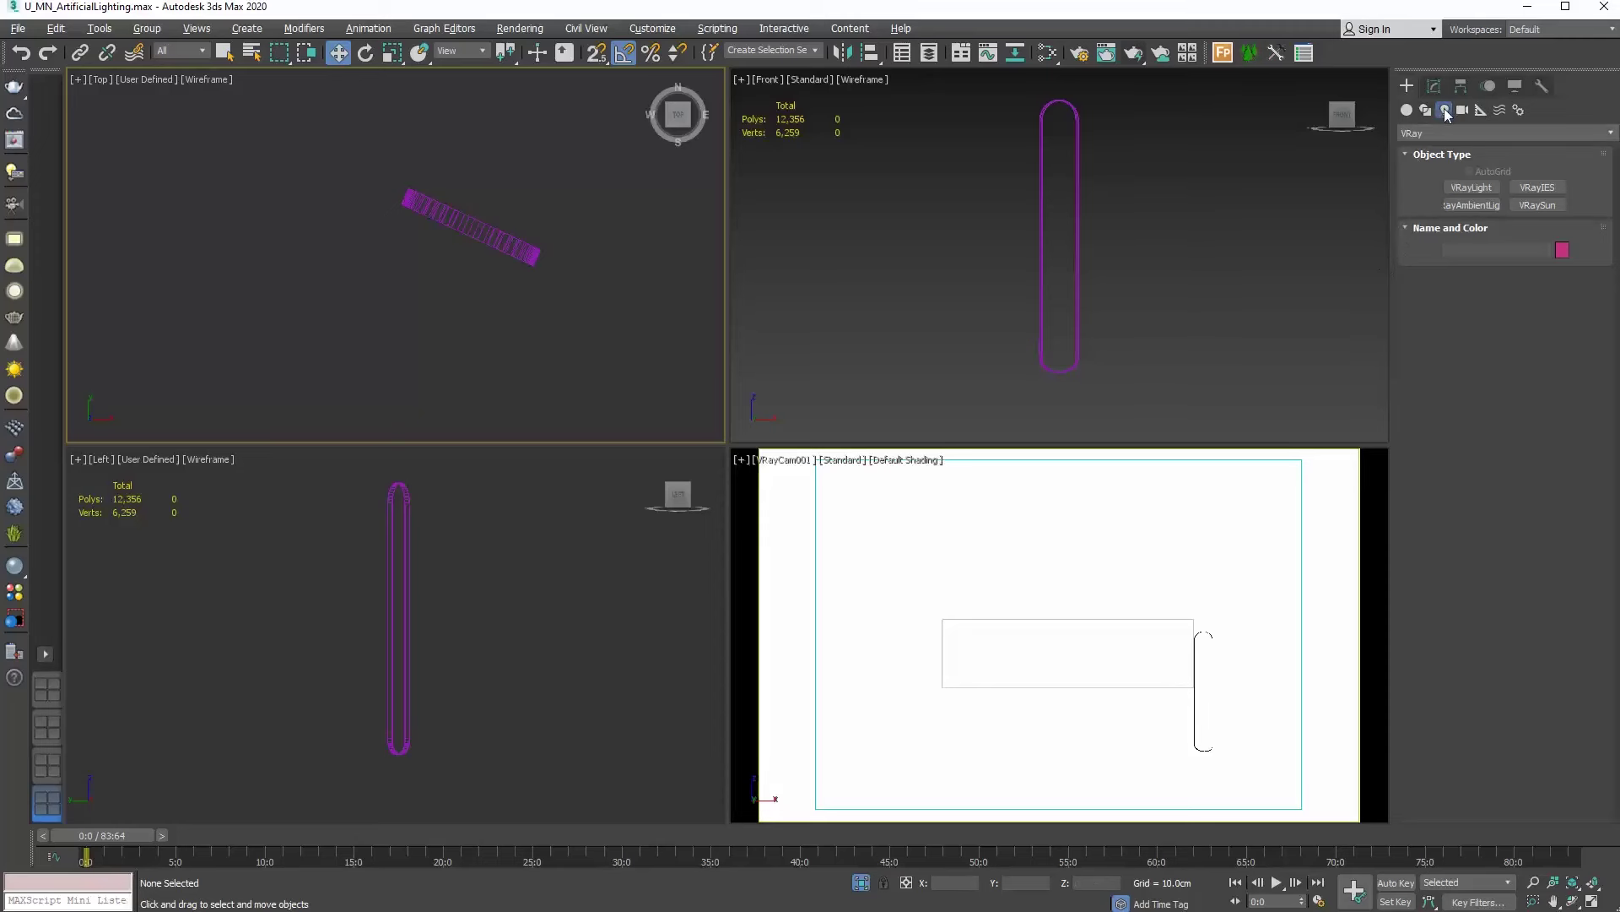
{"action": "left_click", "coordinate": [1472, 186]}
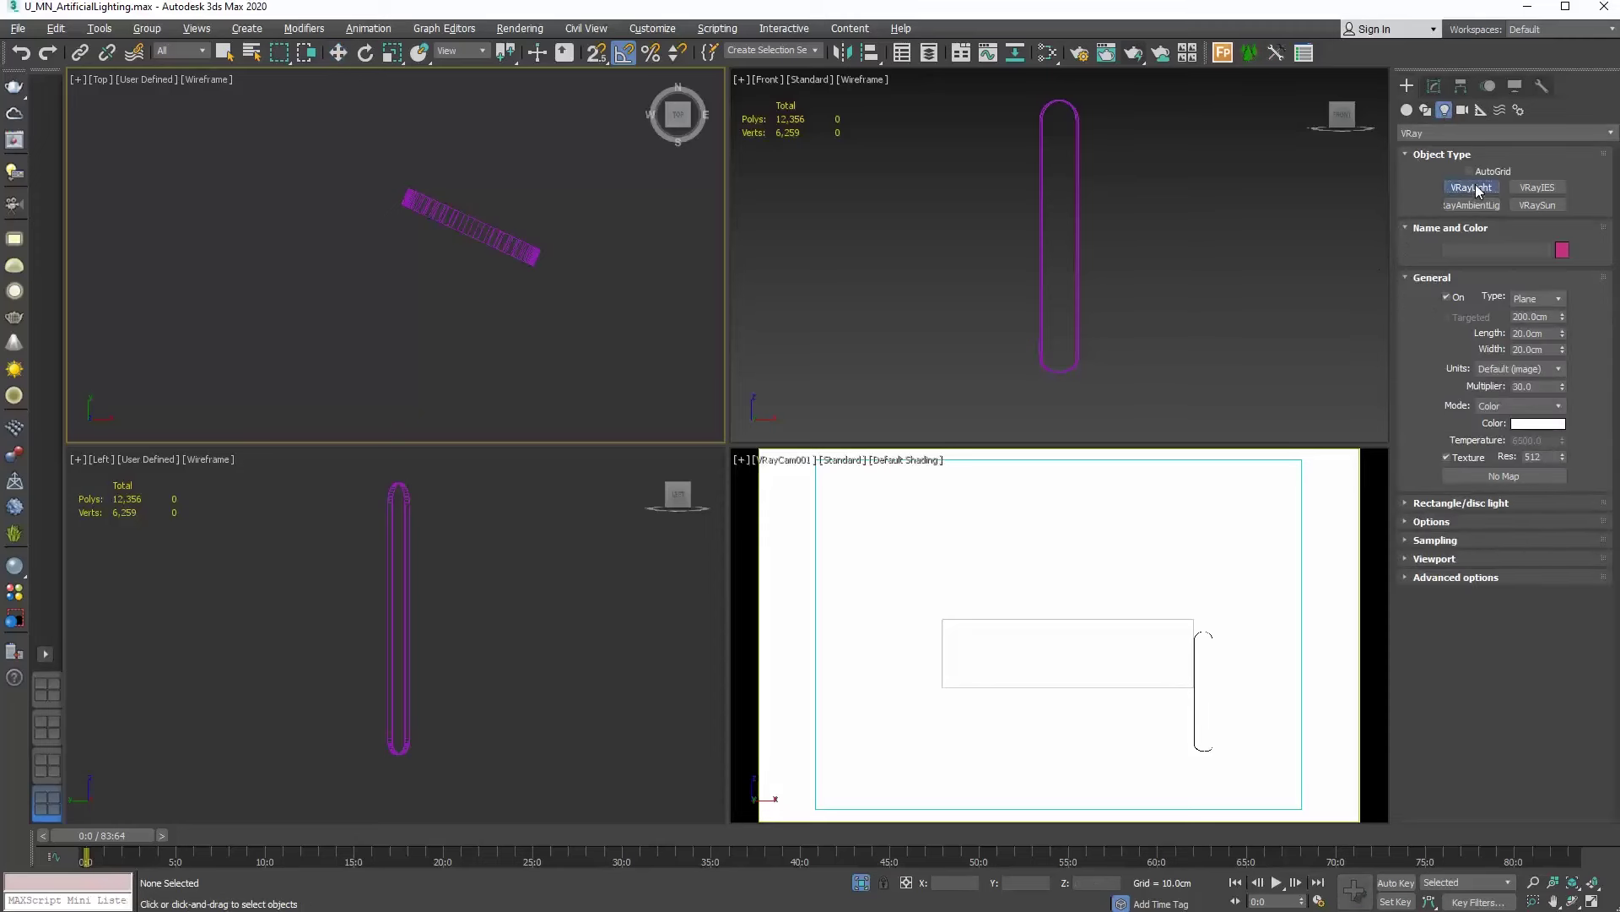
{"action": "left_click_drag", "start_coordinate": [387, 229], "coordinate": [224, 400]}
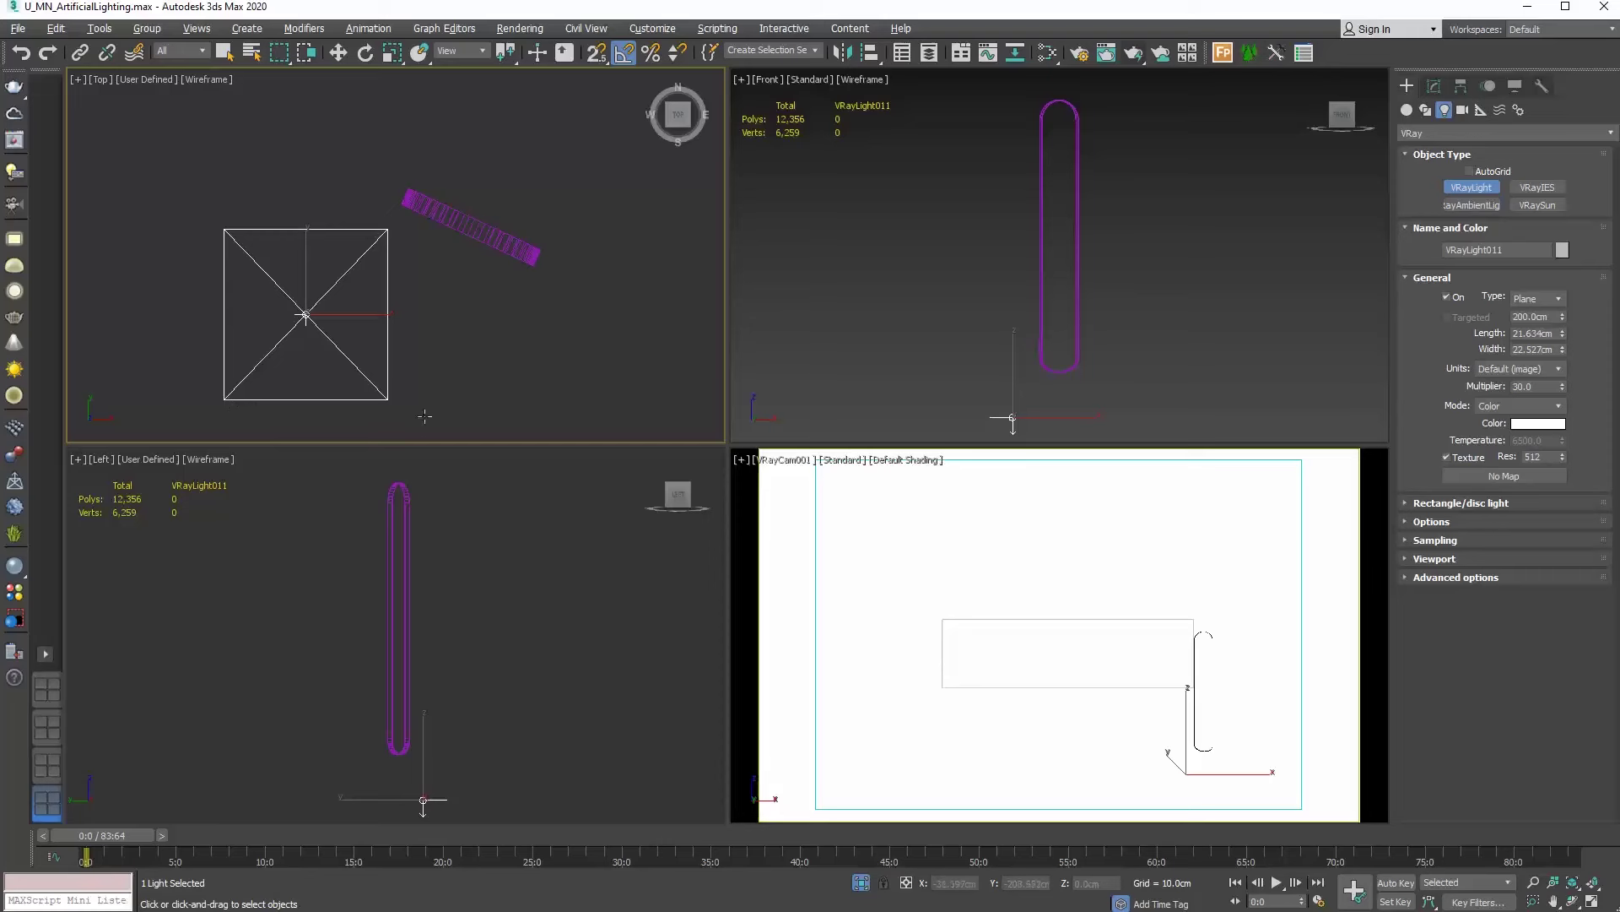
Switch VRayLight011 to Mesh type and pick the floor lamp's tube as its mesh
{"action": "left_click", "coordinate": [1434, 87]}
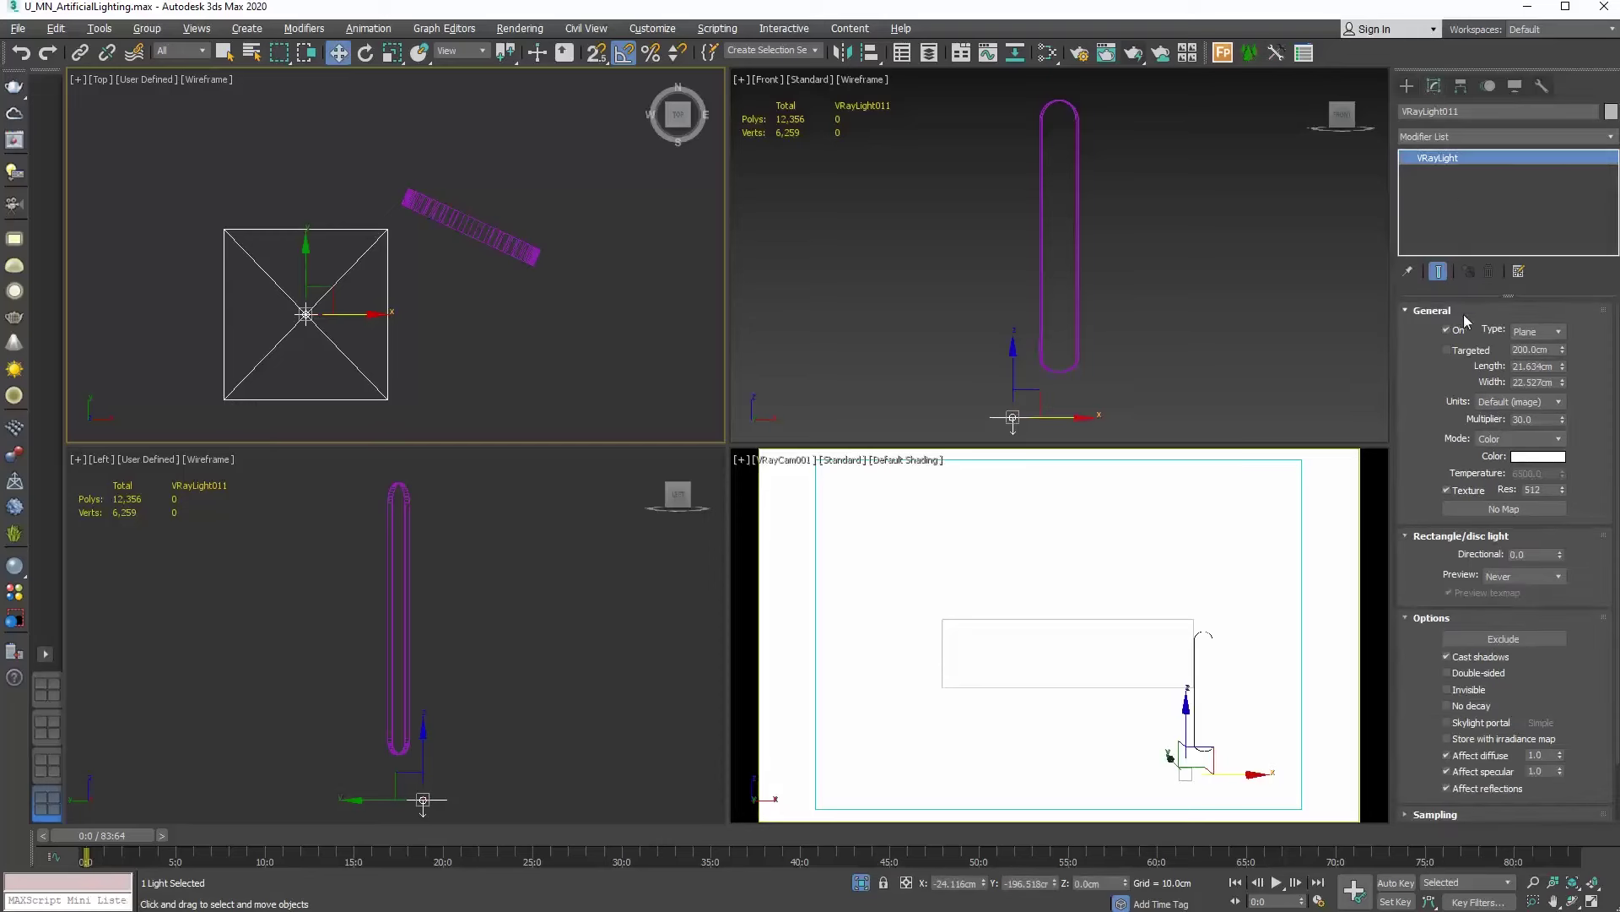
{"action": "left_click", "coordinate": [1535, 332]}
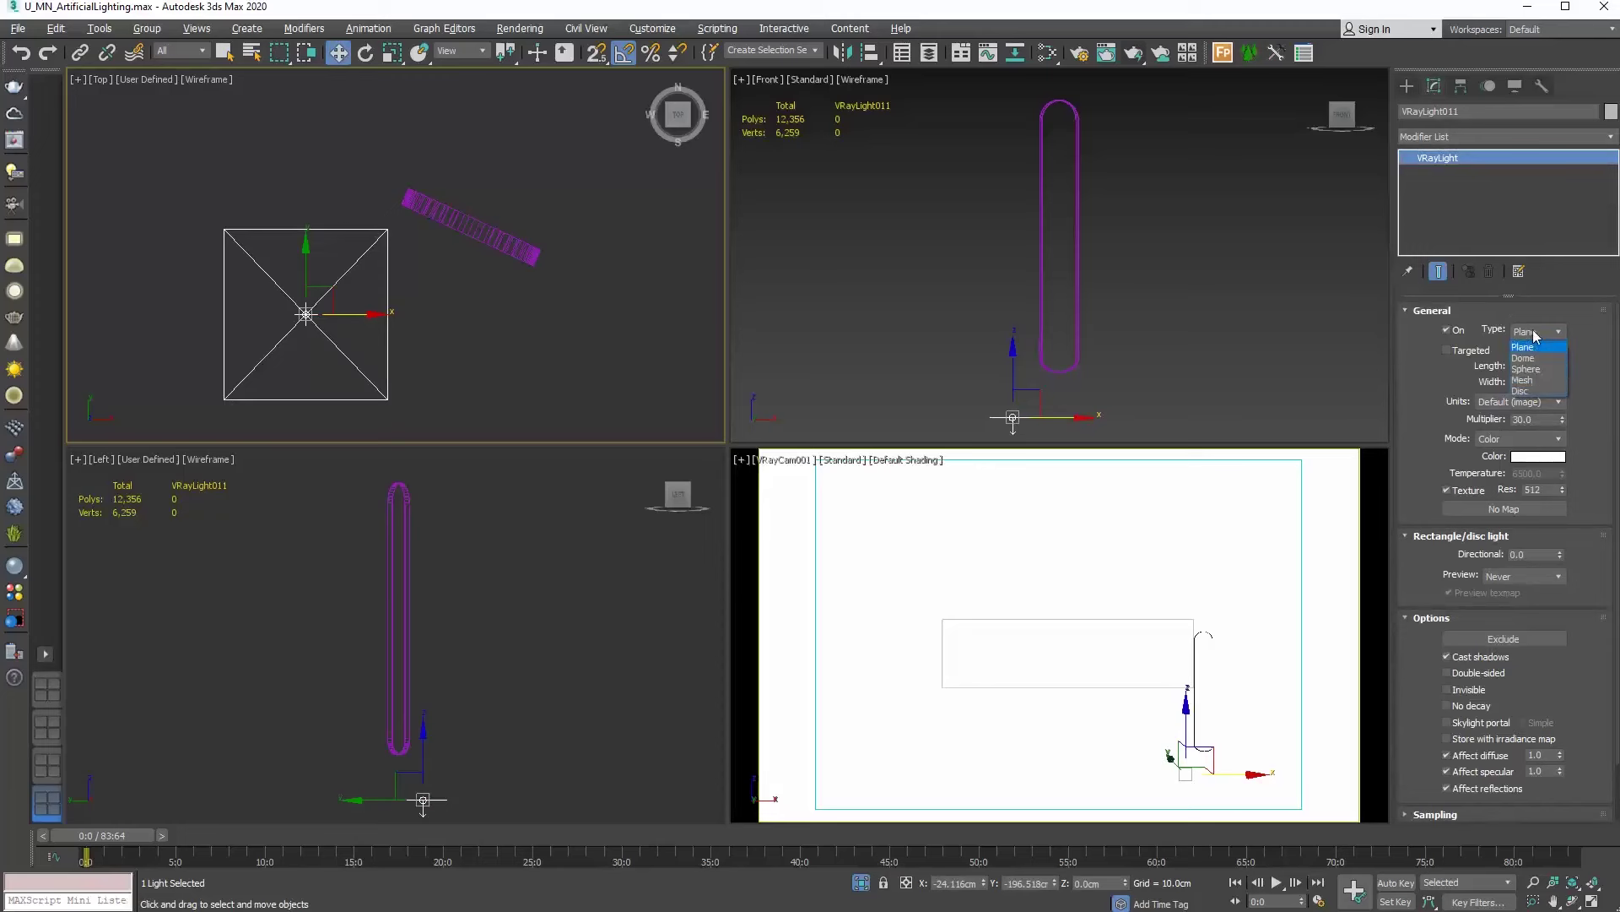
{"action": "left_click", "coordinate": [1538, 384]}
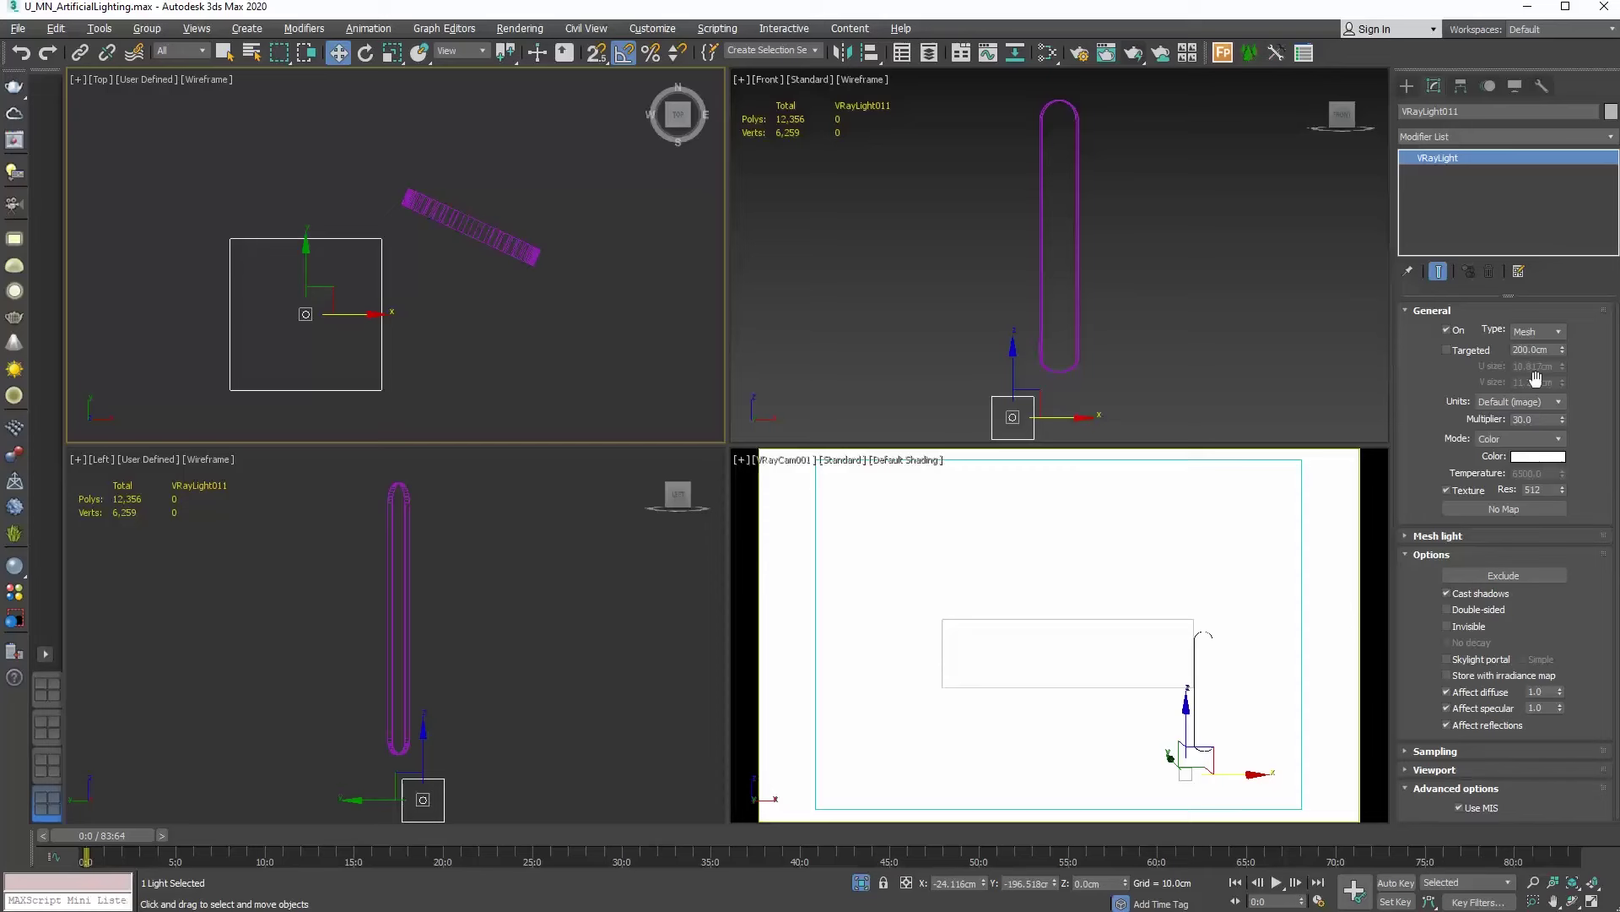
{"action": "scroll", "coordinate": [1129, 373], "scroll_direction": "up", "scroll_amount": 4}
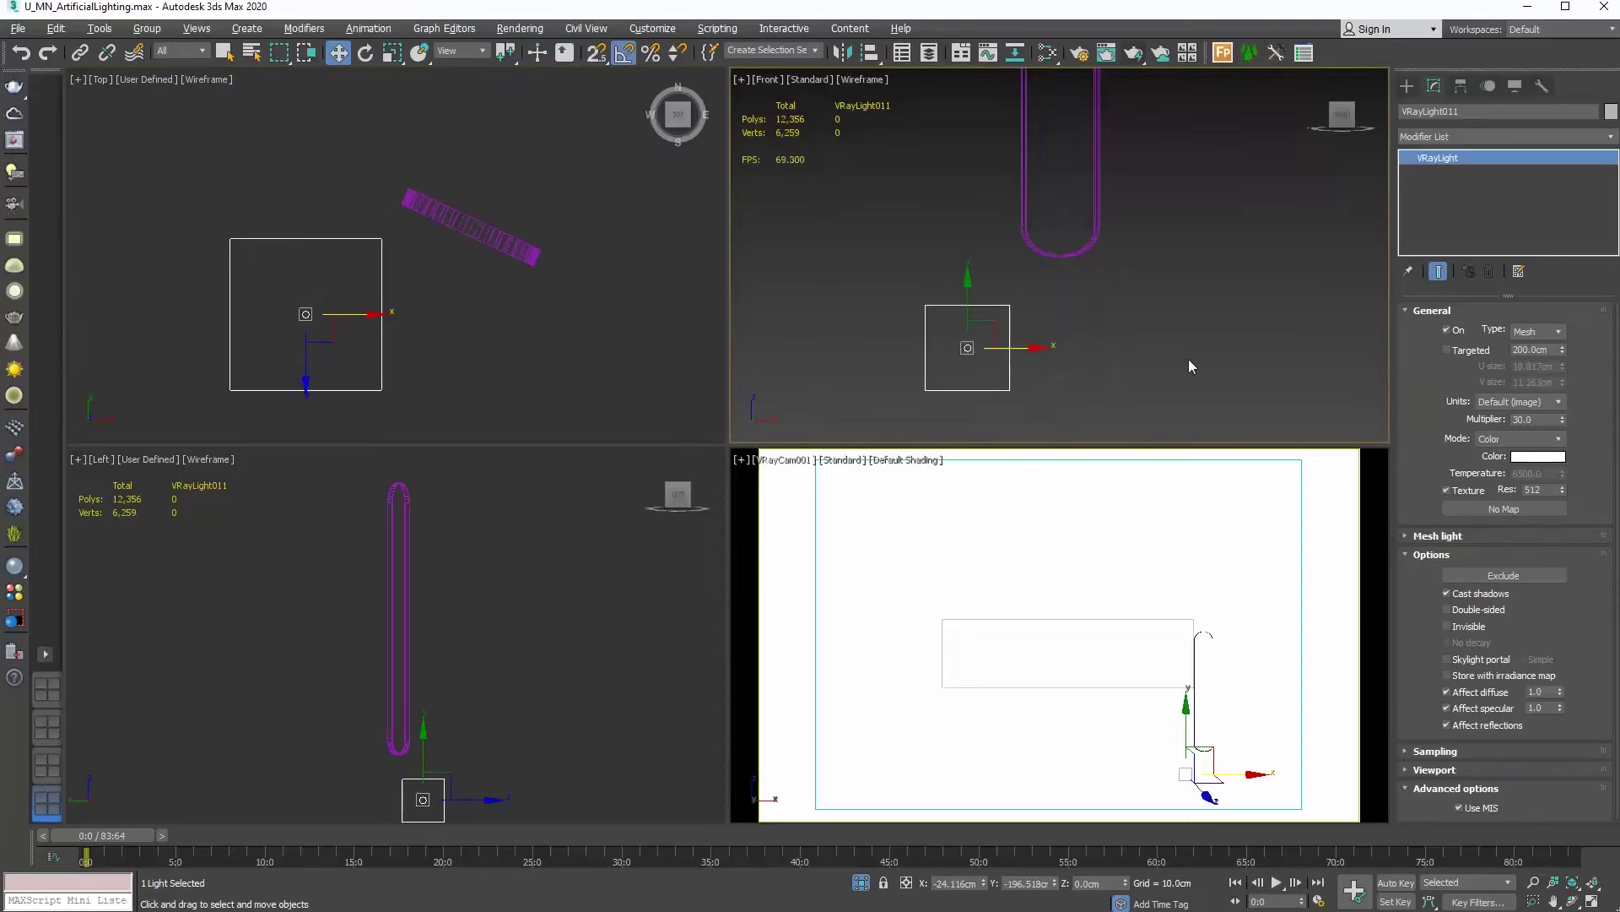
{"action": "left_click", "coordinate": [1451, 536]}
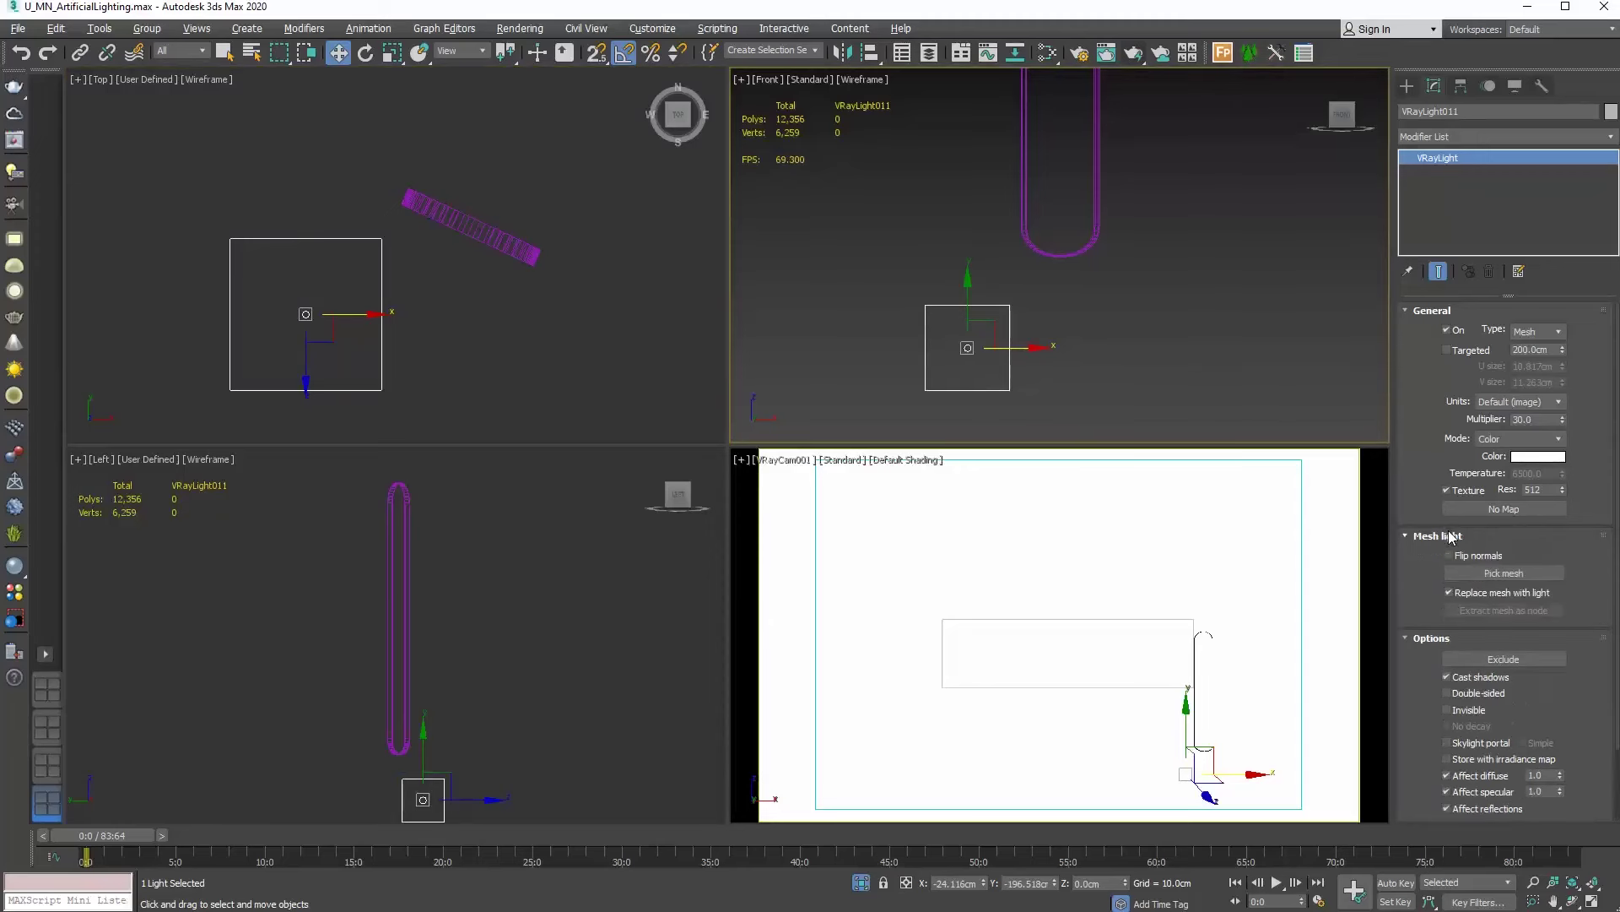
{"action": "left_click", "coordinate": [1473, 574]}
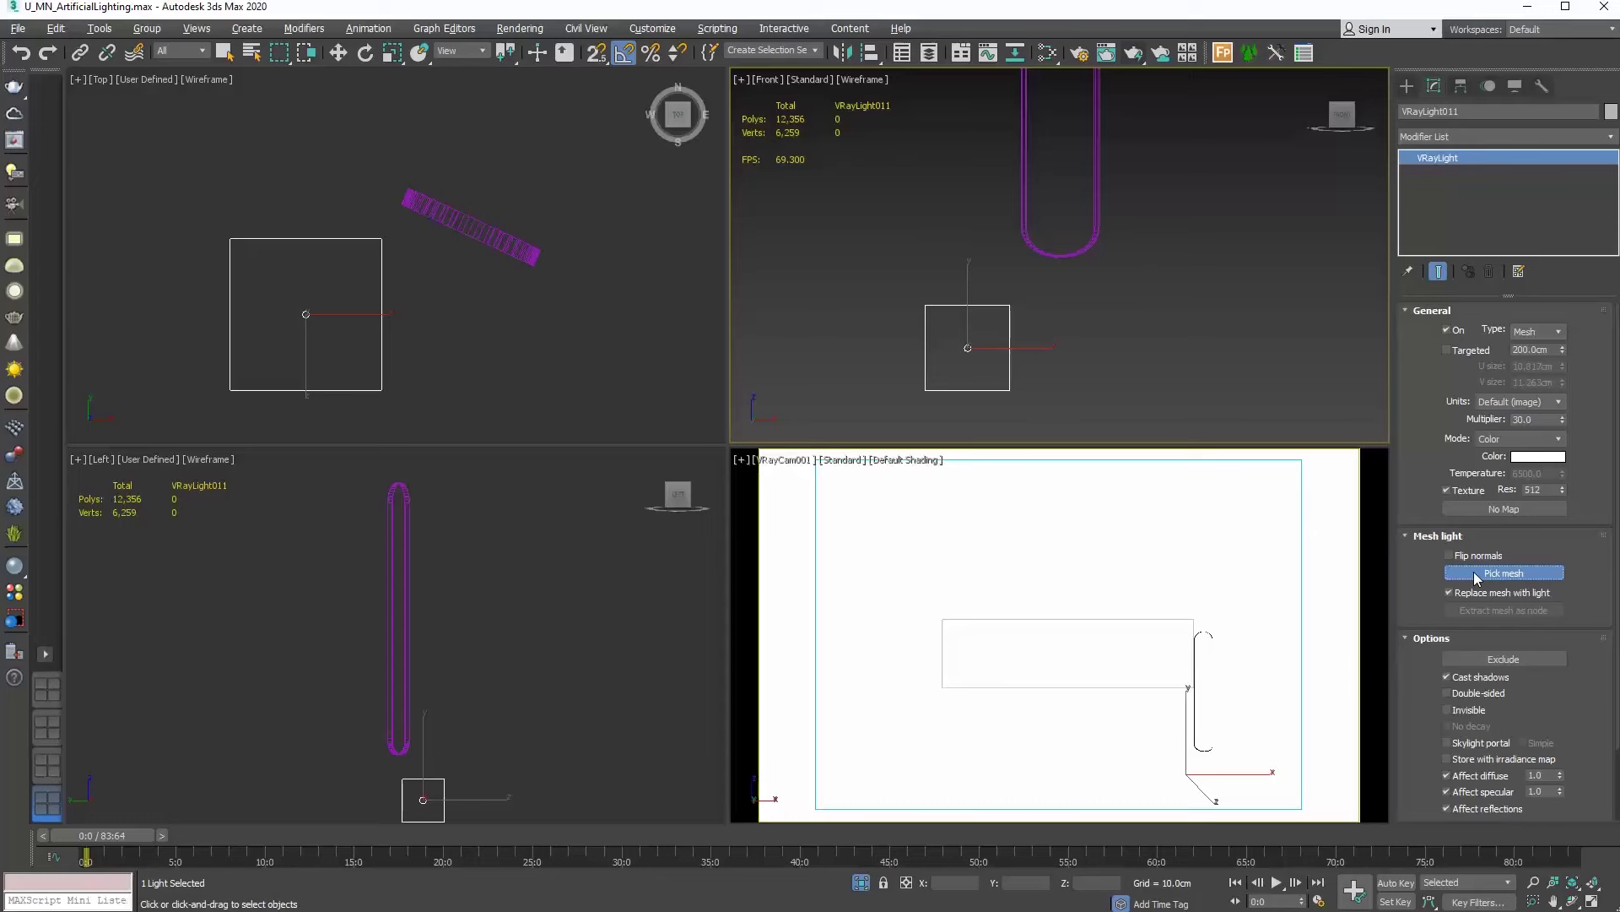
{"action": "left_click", "coordinate": [513, 249]}
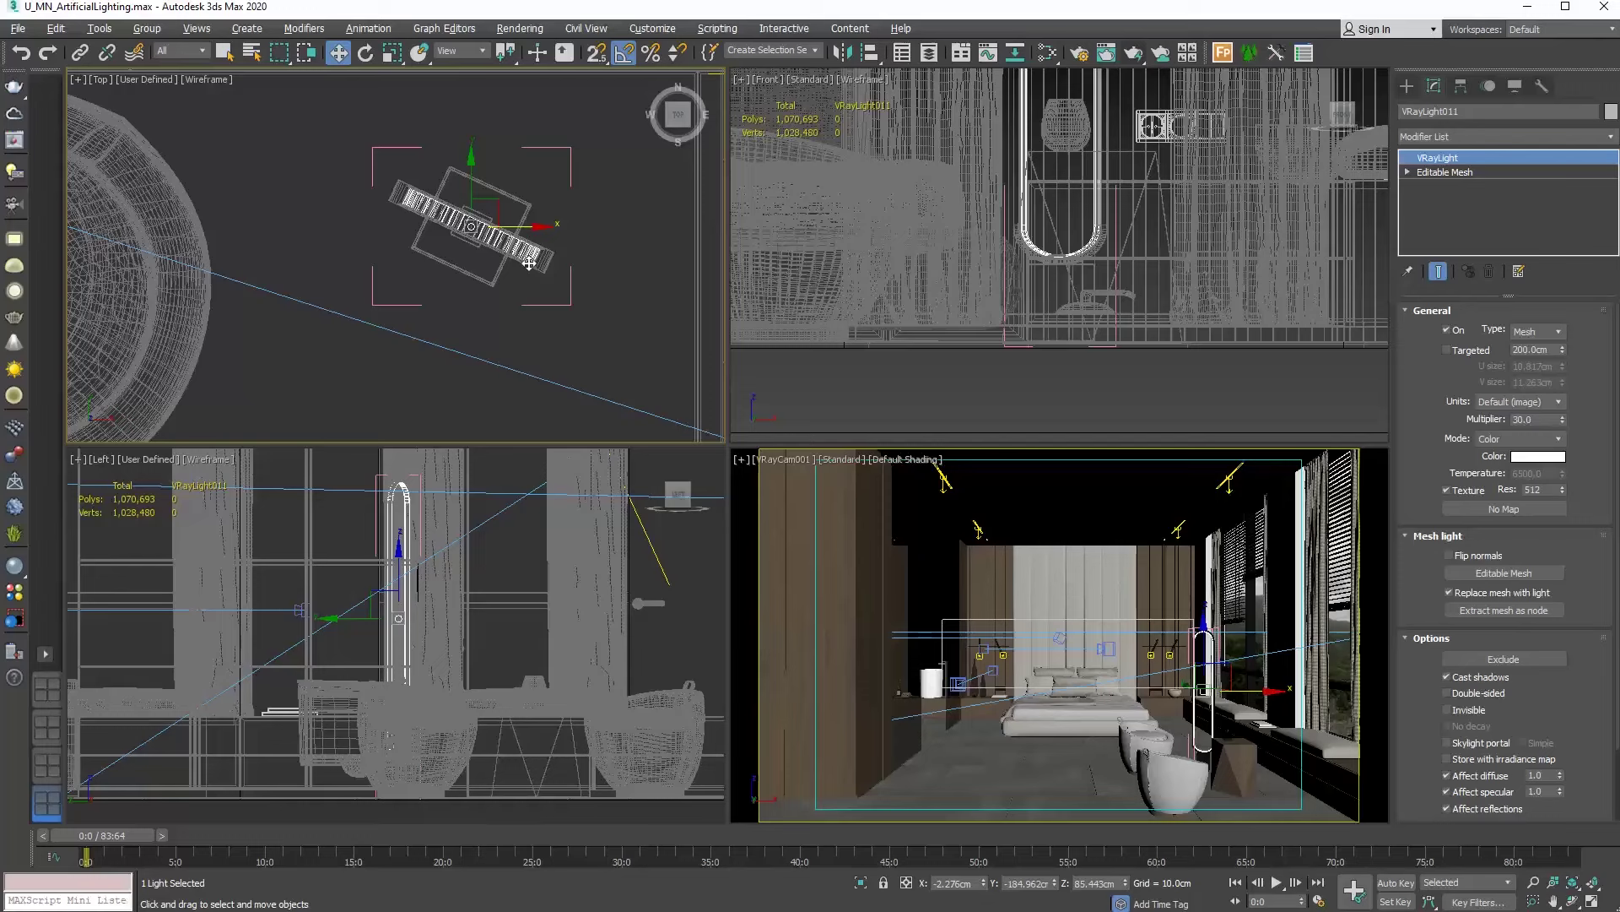
Isolate mesh light VRayLight011, frame it in the front view, and reselect it to see its settings
{"action": "right_click", "coordinate": [524, 288]}
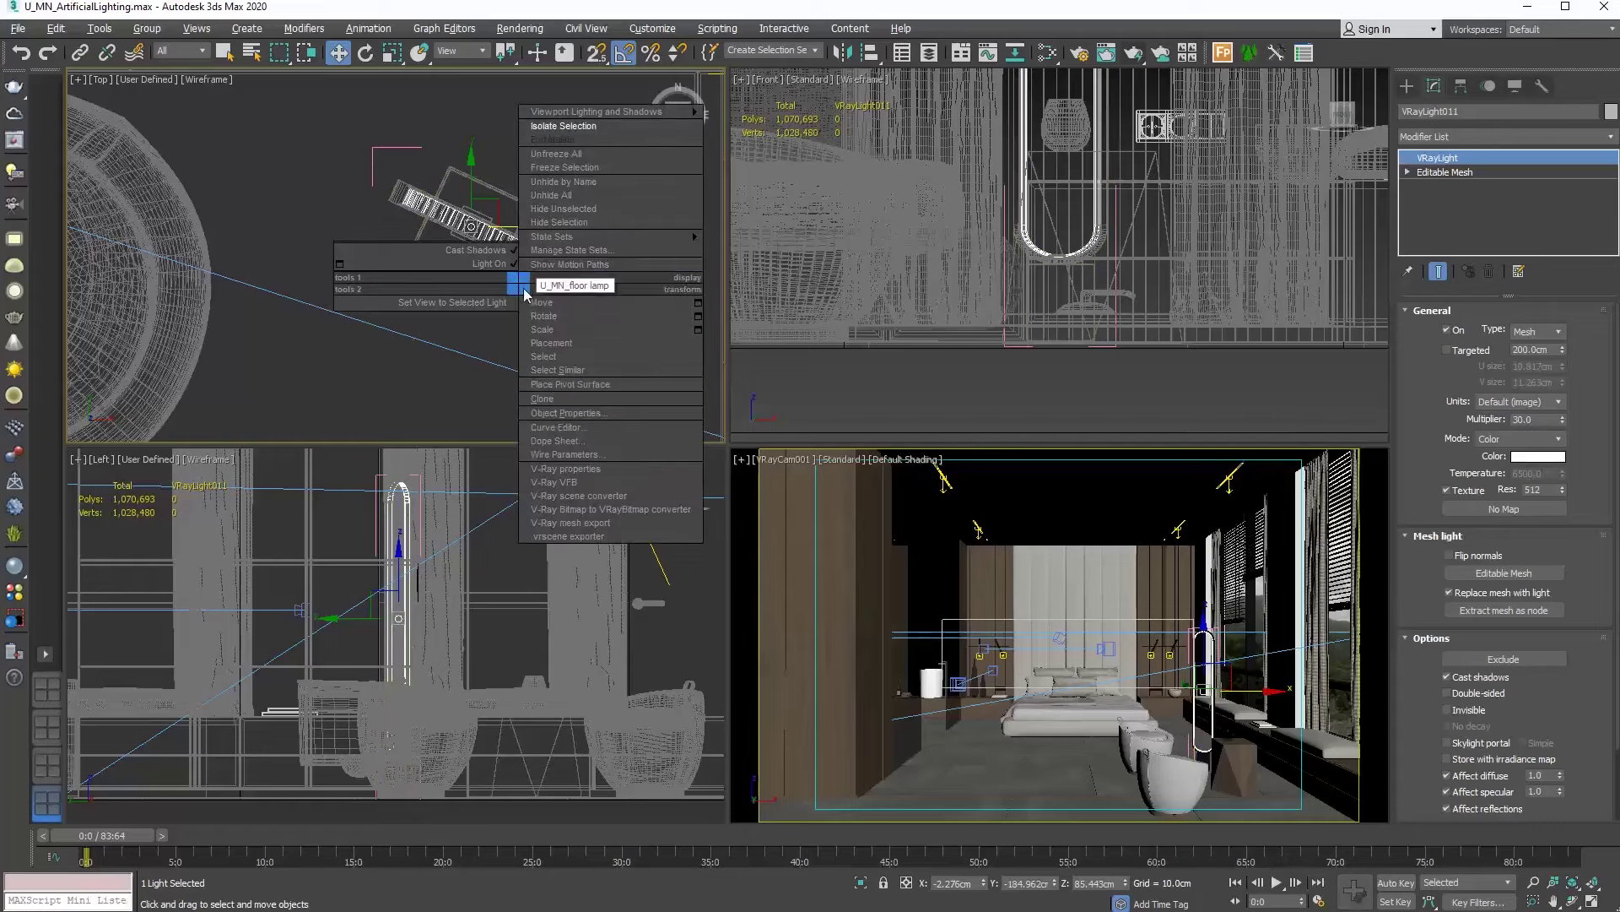
{"action": "left_click", "coordinate": [571, 125]}
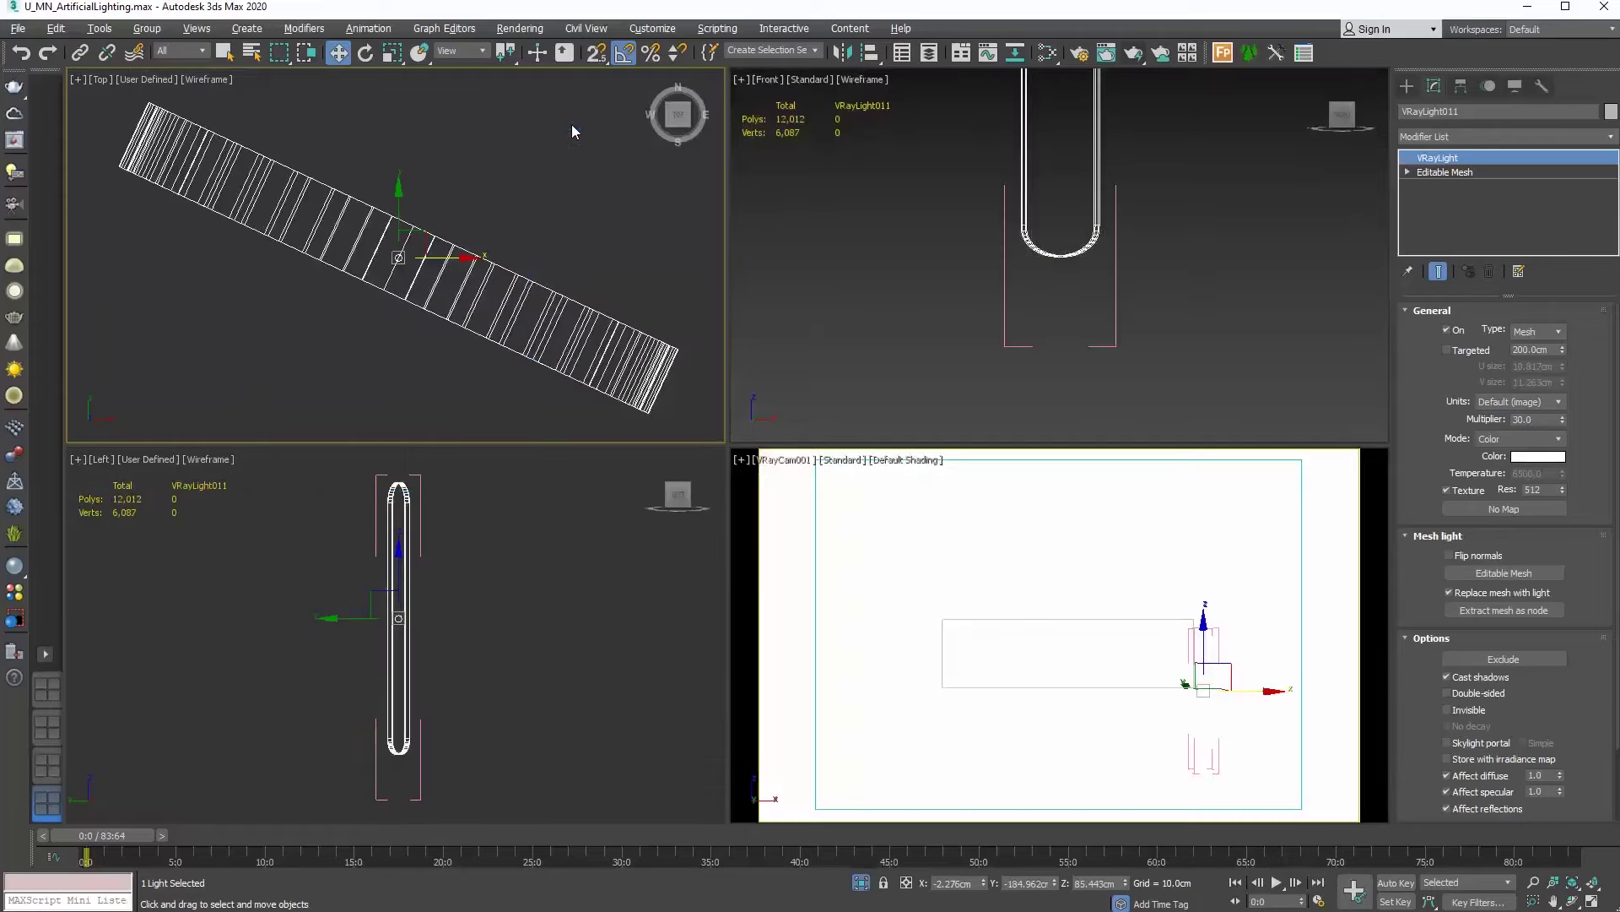
{"action": "left_click", "coordinate": [663, 185]}
{"action": "left_click", "coordinate": [878, 276]}
{"action": "scroll", "coordinate": [911, 275], "scroll_direction": "down", "scroll_amount": 3}
{"action": "middle_click_drag", "start_coordinate": [1144, 188], "coordinate": [1186, 220]}
{"action": "scroll", "coordinate": [1133, 219], "scroll_direction": "up", "scroll_amount": 5}
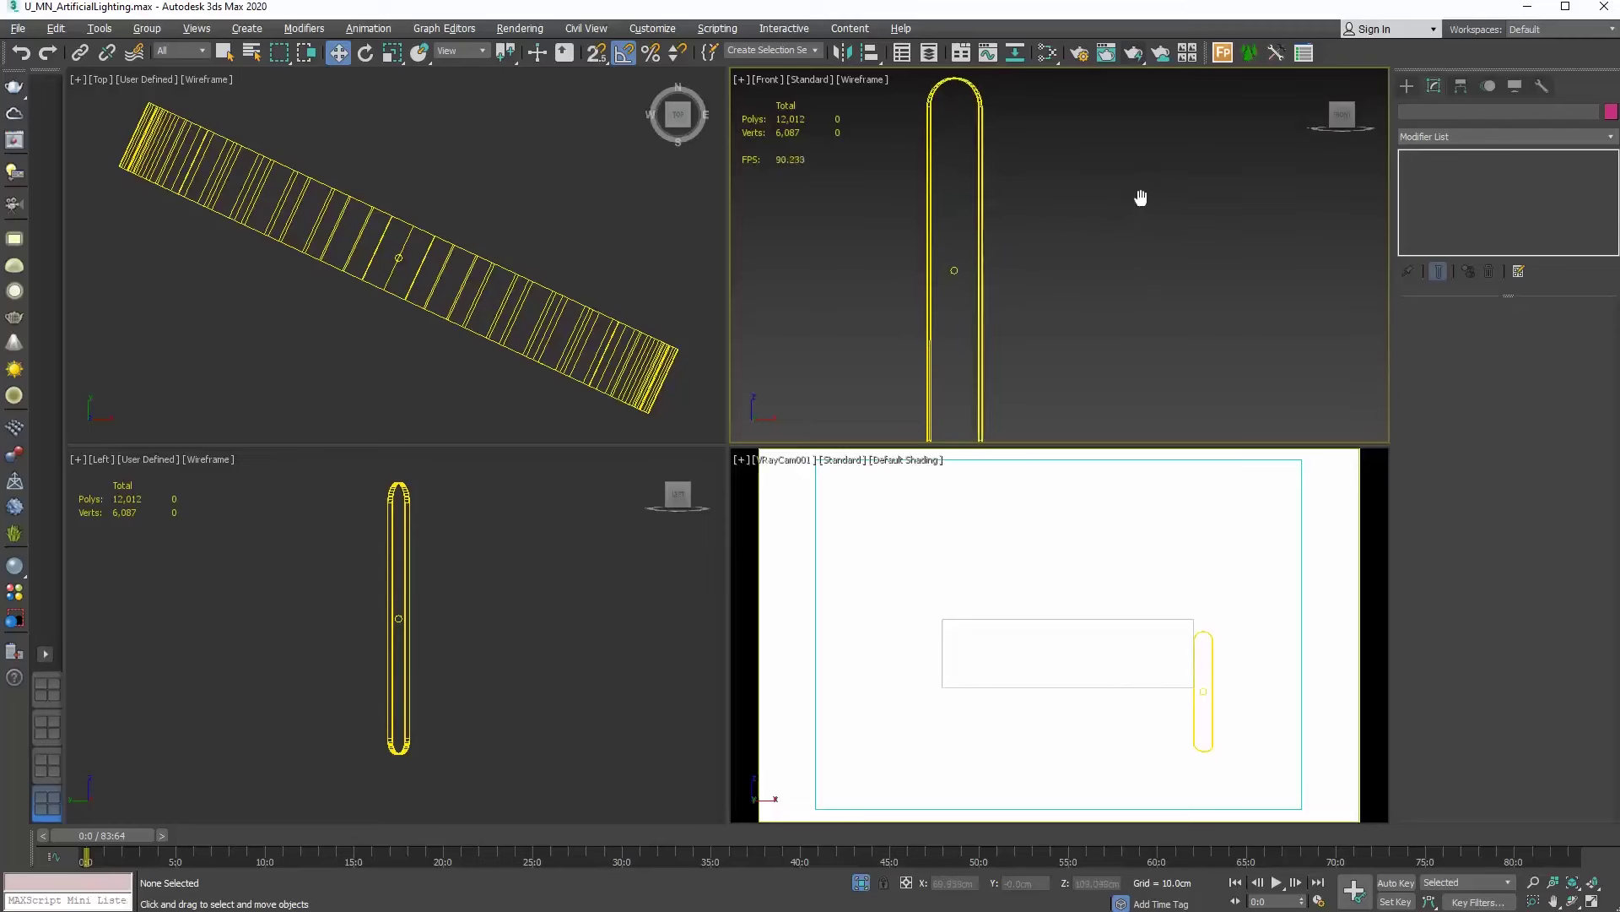
{"action": "scroll", "coordinate": [1147, 200], "scroll_direction": "down", "scroll_amount": 2}
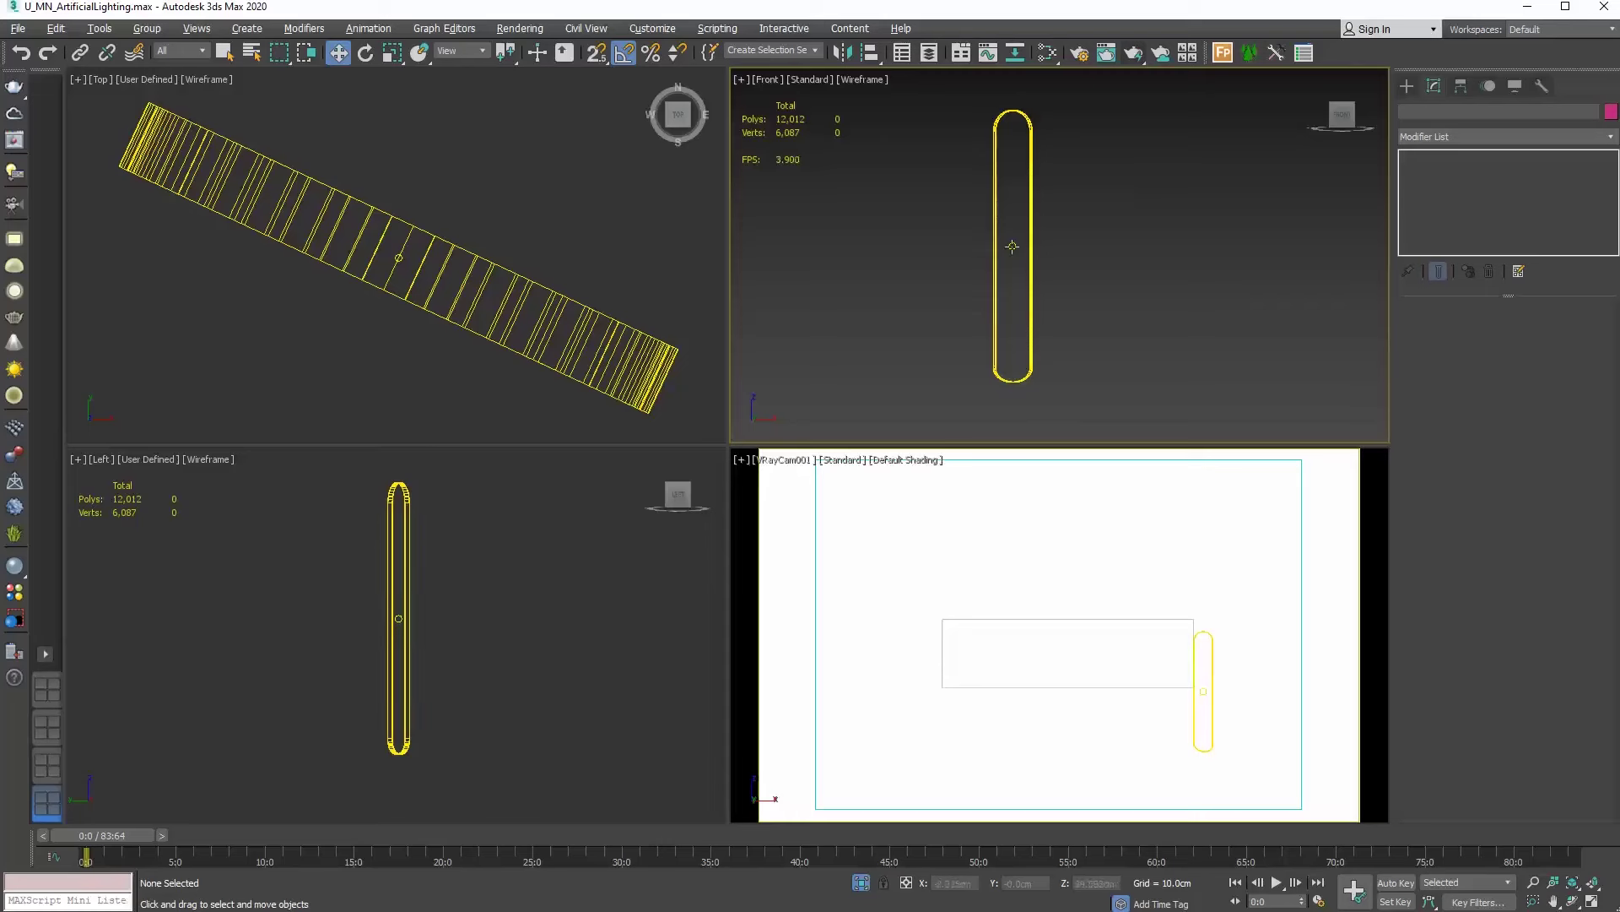
{"action": "left_click", "coordinate": [994, 299]}
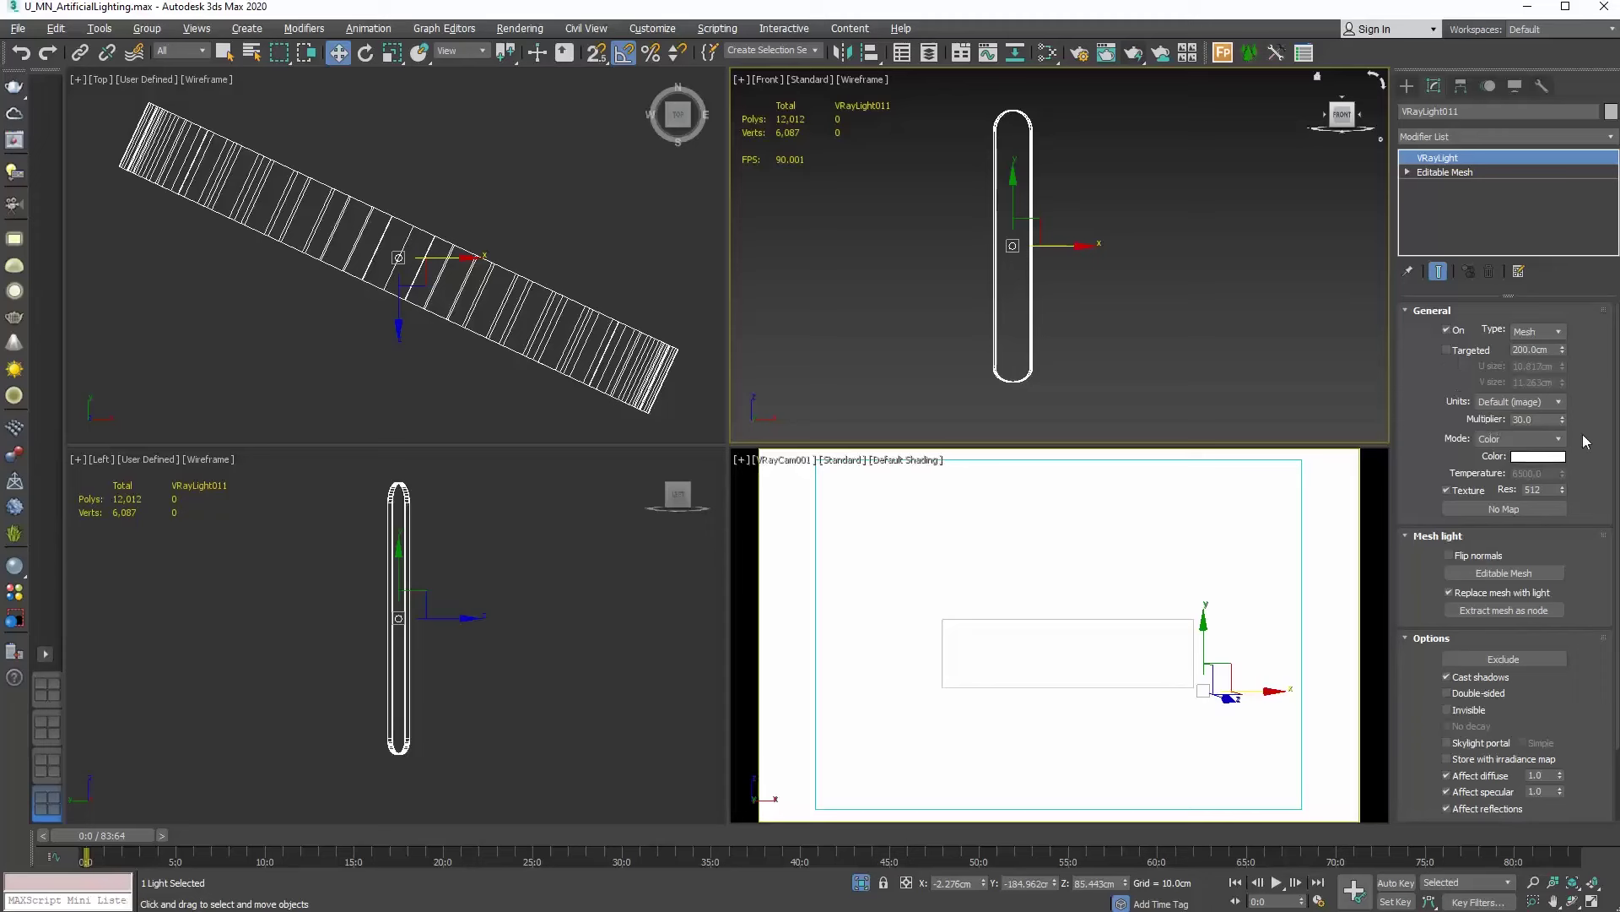
Set VRayLight011's colour mode to Temperature at 3500 K
{"action": "left_click", "coordinate": [1552, 438]}
{"action": "left_click", "coordinate": [1530, 464]}
{"action": "double_click", "coordinate": [1529, 468]}
{"action": "type", "text": "3500"}
{"action": "key", "text": "Return"}
End isolation so the whole bedroom shows and maximize the camera view
{"action": "right_click", "coordinate": [1175, 626]}
{"action": "right_click", "coordinate": [1155, 624]}
{"action": "left_click", "coordinate": [1188, 483]}
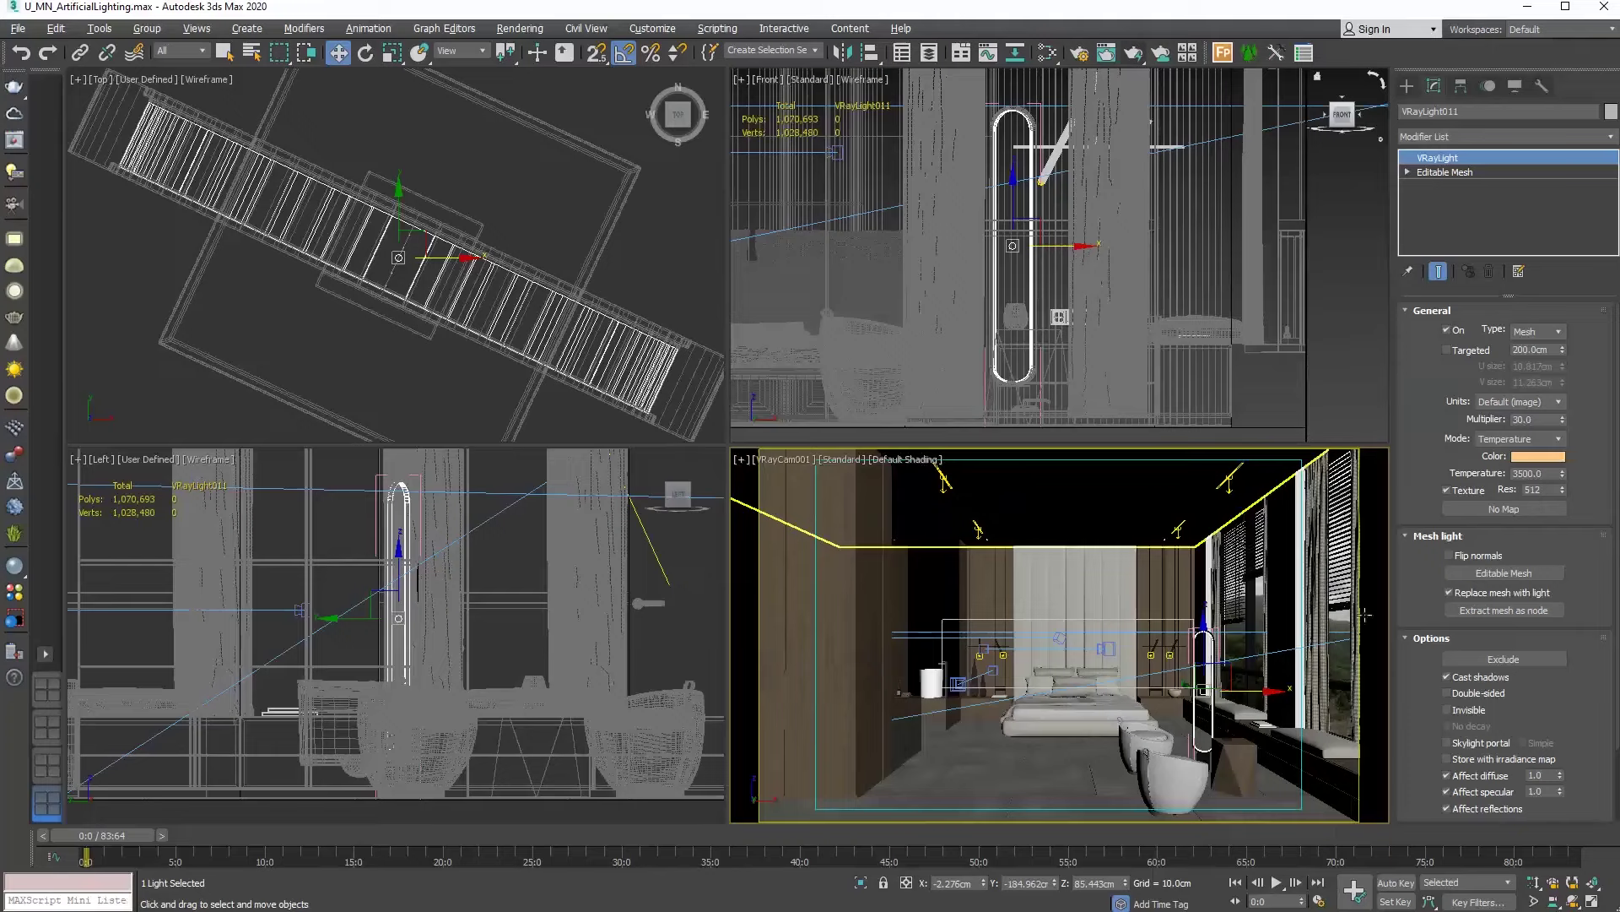
{"action": "left_click", "coordinate": [1595, 902]}
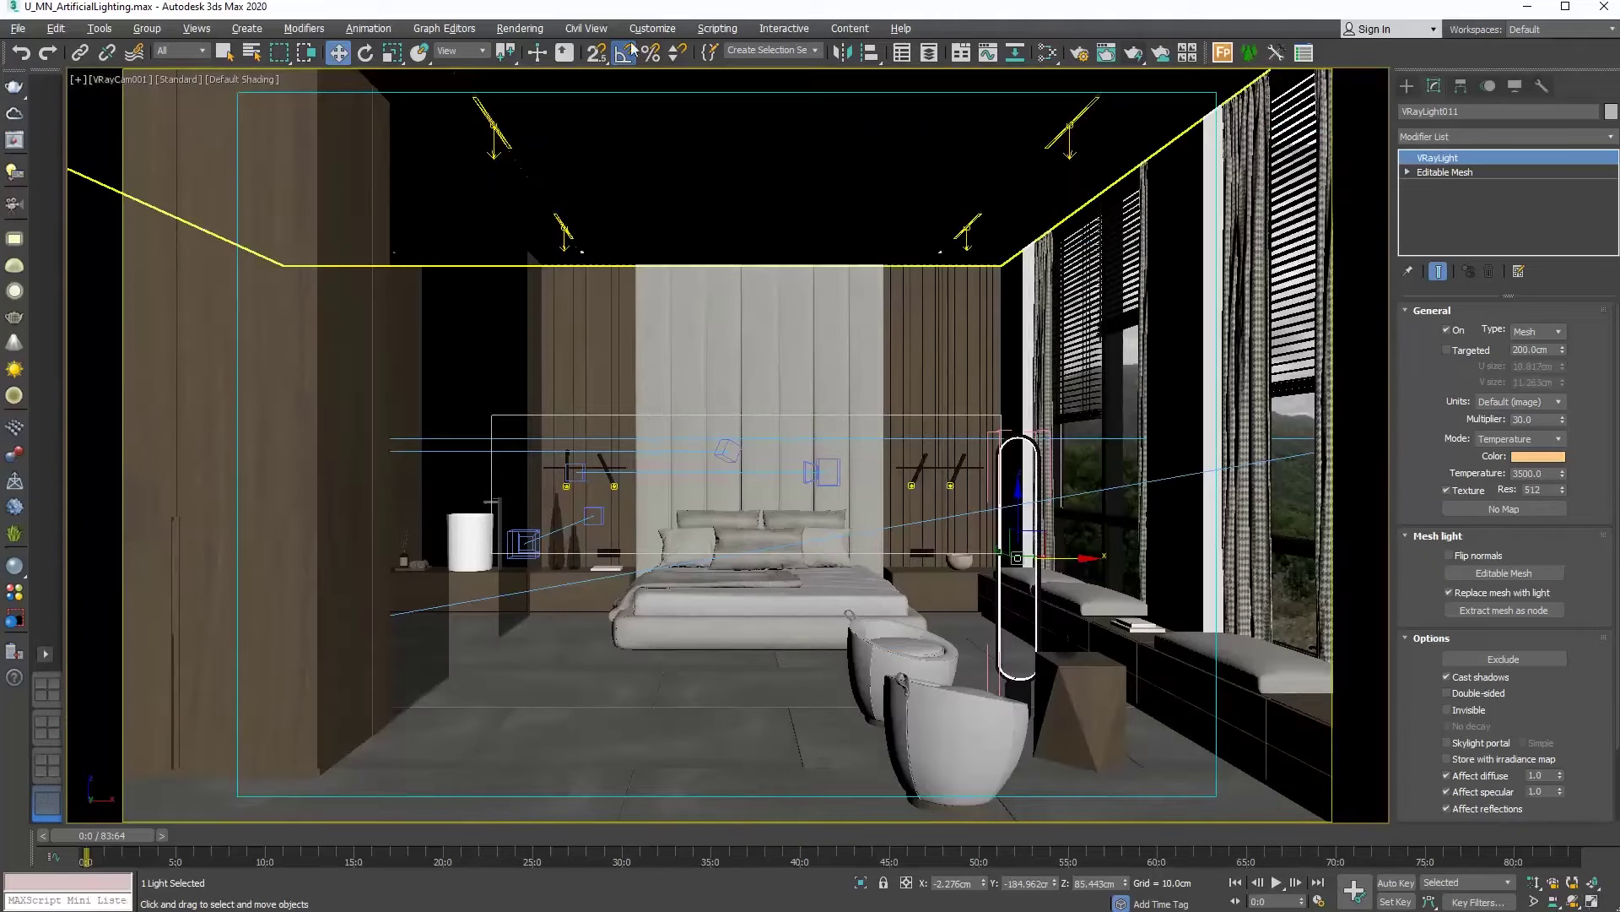
Set Area to Render to Region, frame the floor lamp, and render a test image
{"action": "left_click", "coordinate": [1080, 54]}
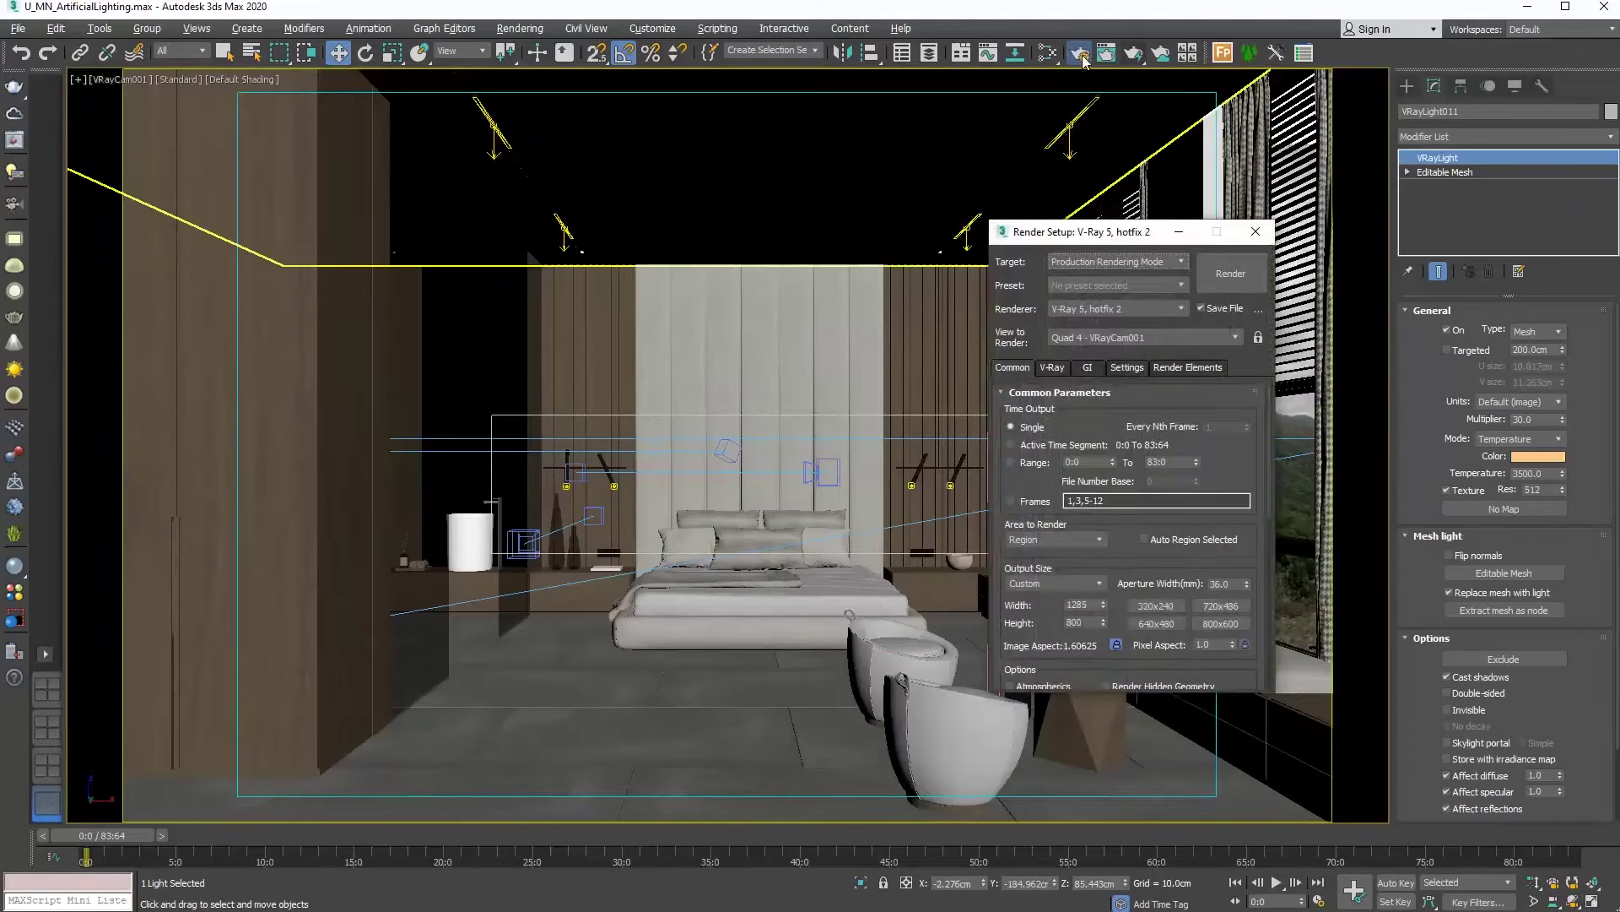
{"action": "left_click", "coordinate": [1055, 539]}
{"action": "left_click", "coordinate": [1052, 577]}
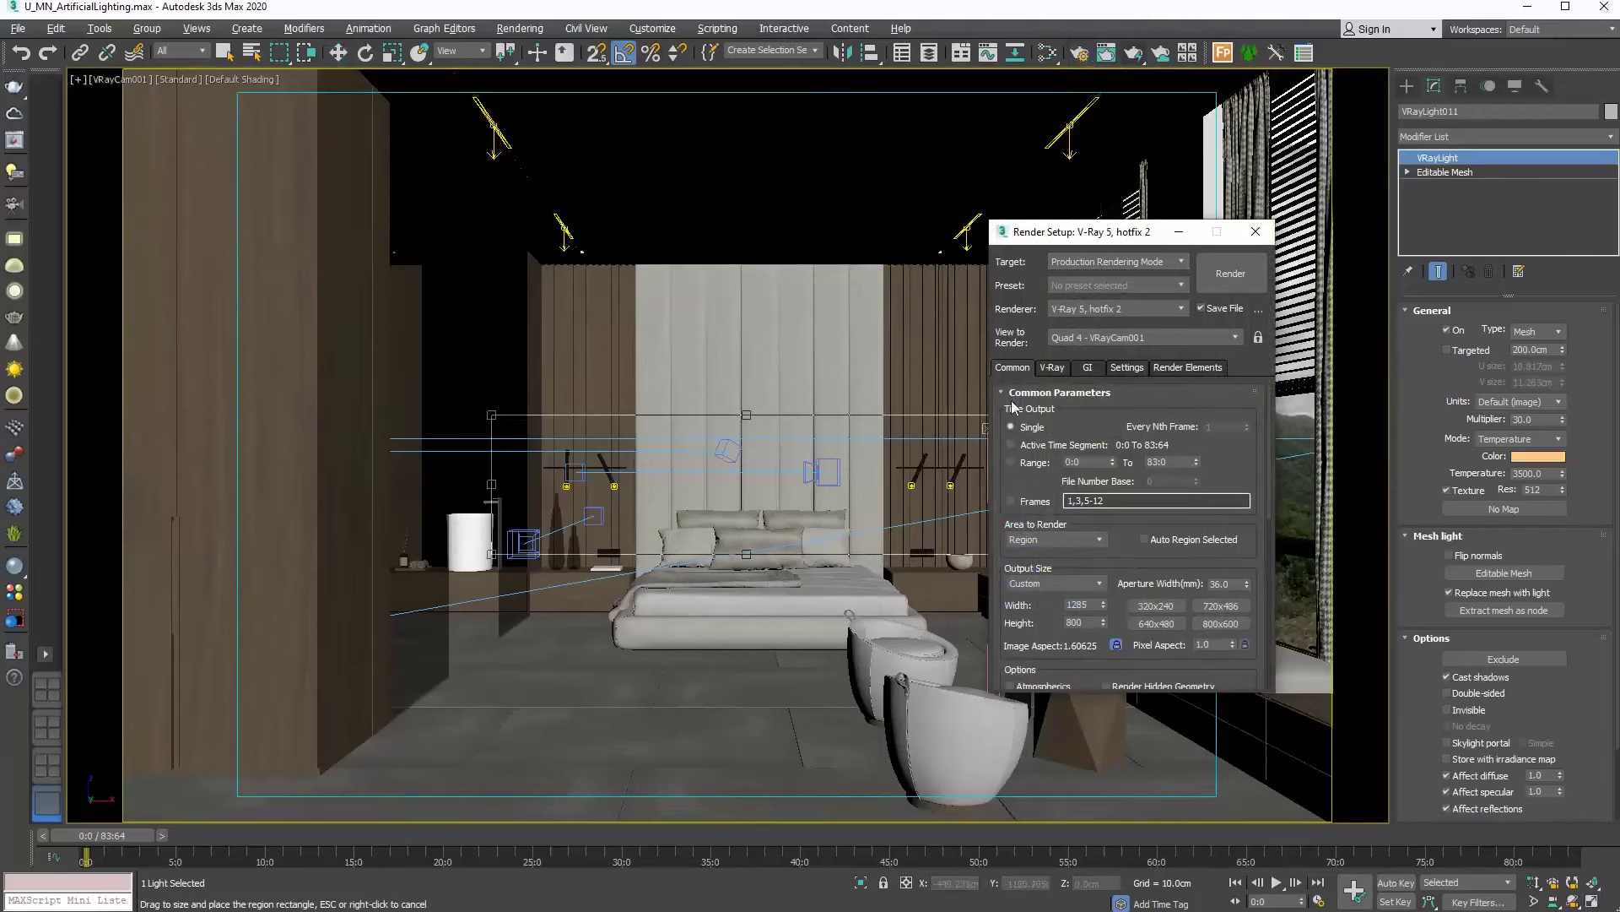
{"action": "left_click", "coordinate": [1256, 232]}
{"action": "left_click_drag", "start_coordinate": [926, 464], "coordinate": [1006, 463]}
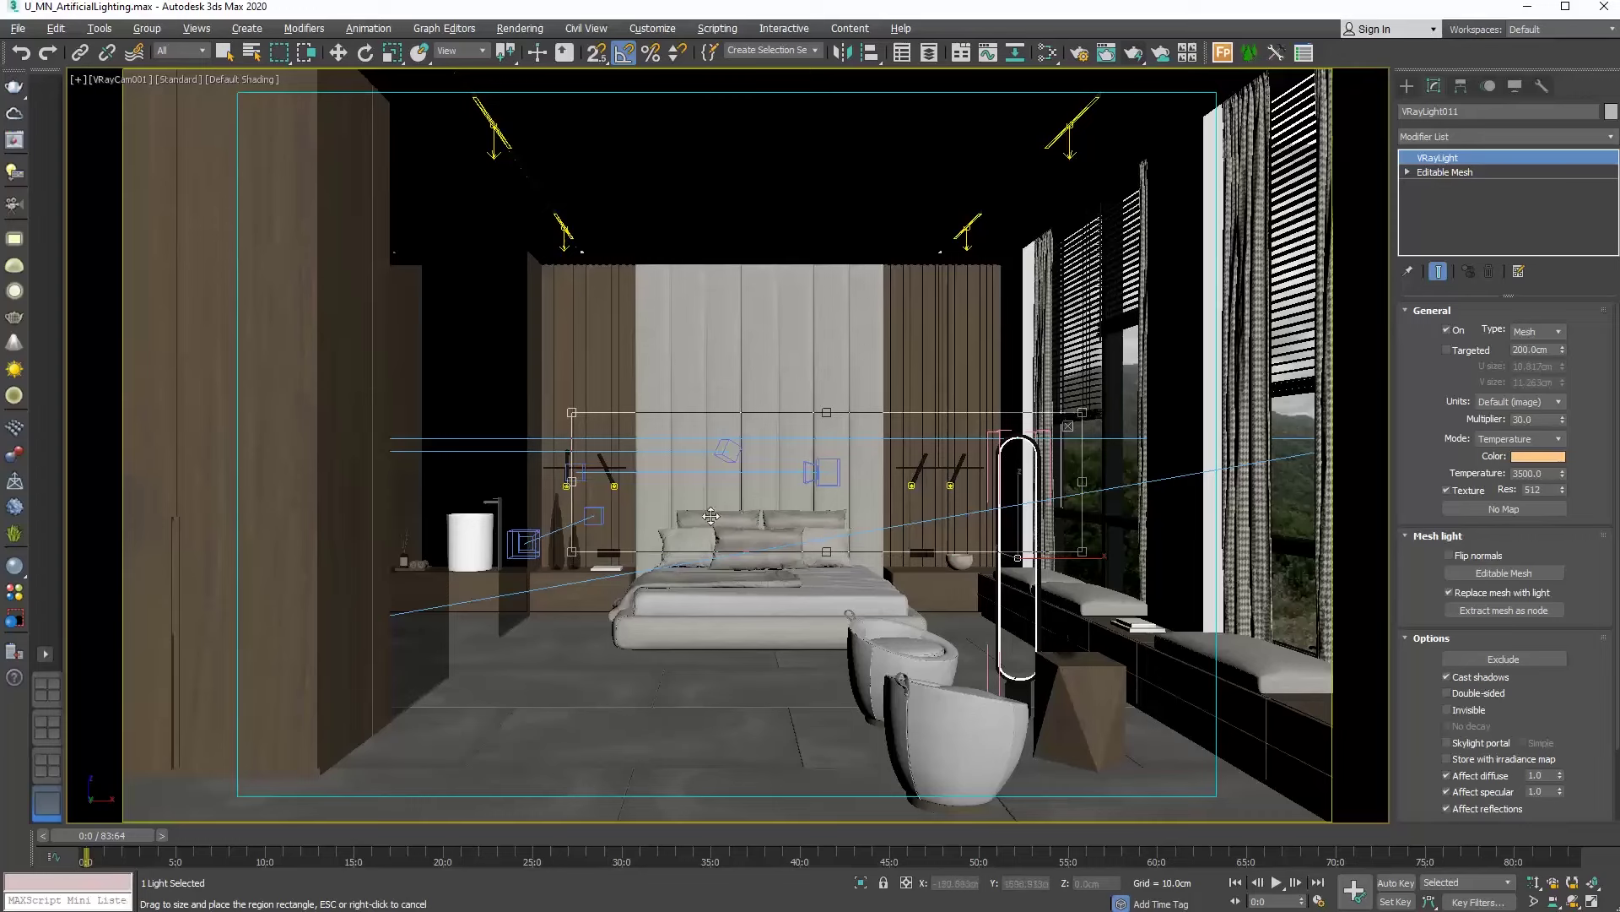
{"action": "left_click_drag", "start_coordinate": [573, 552], "coordinate": [961, 725]}
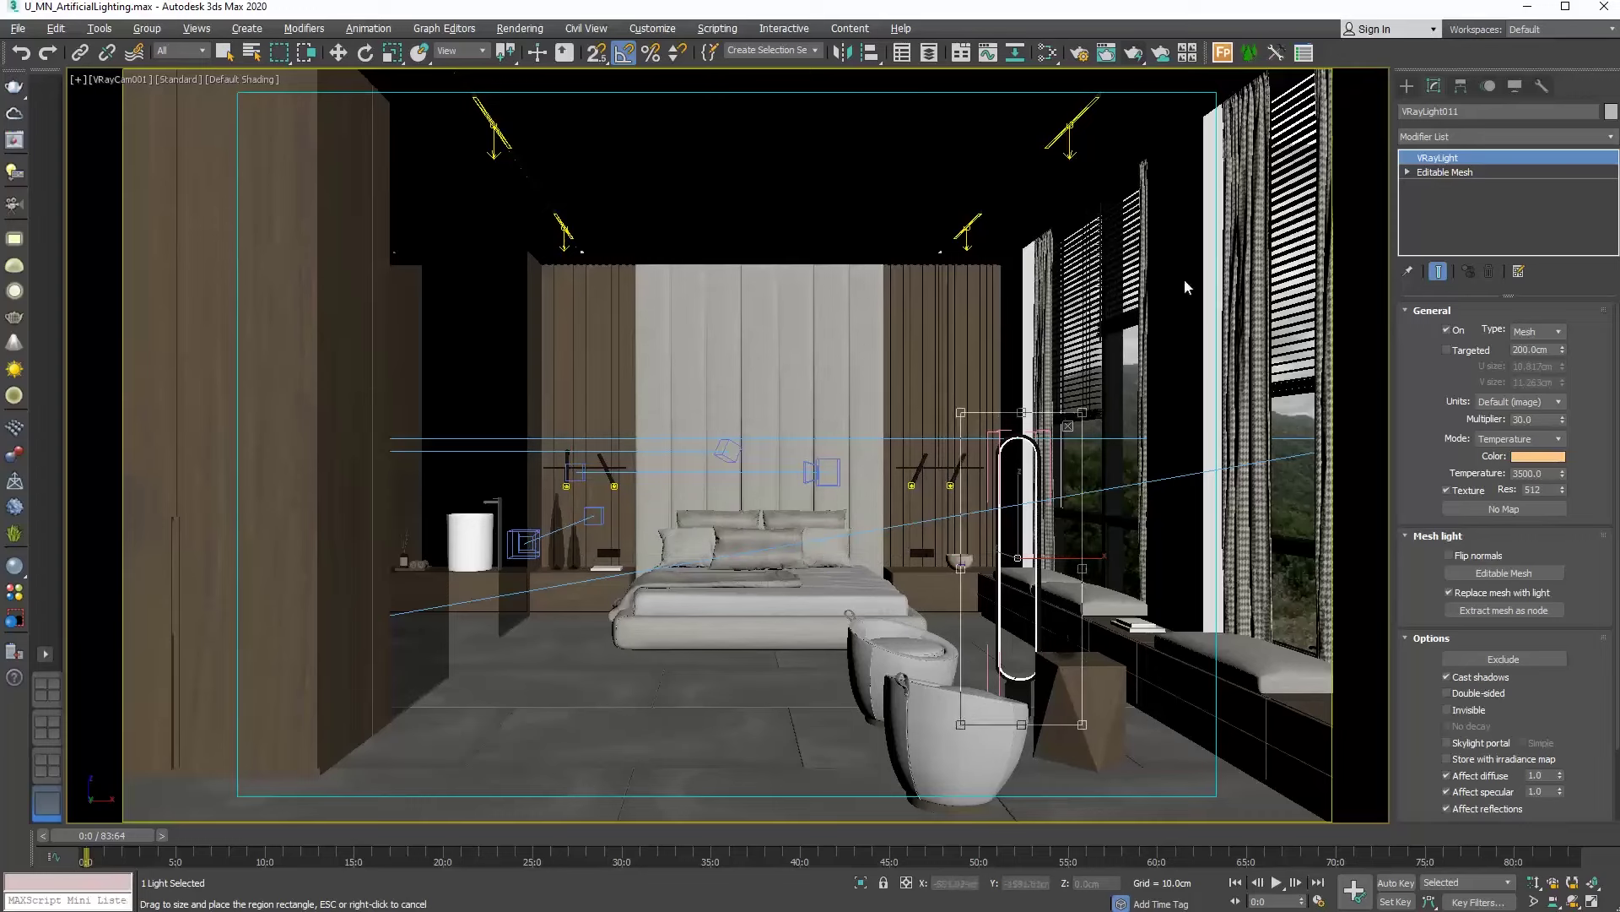
{"action": "left_click", "coordinate": [1133, 54]}
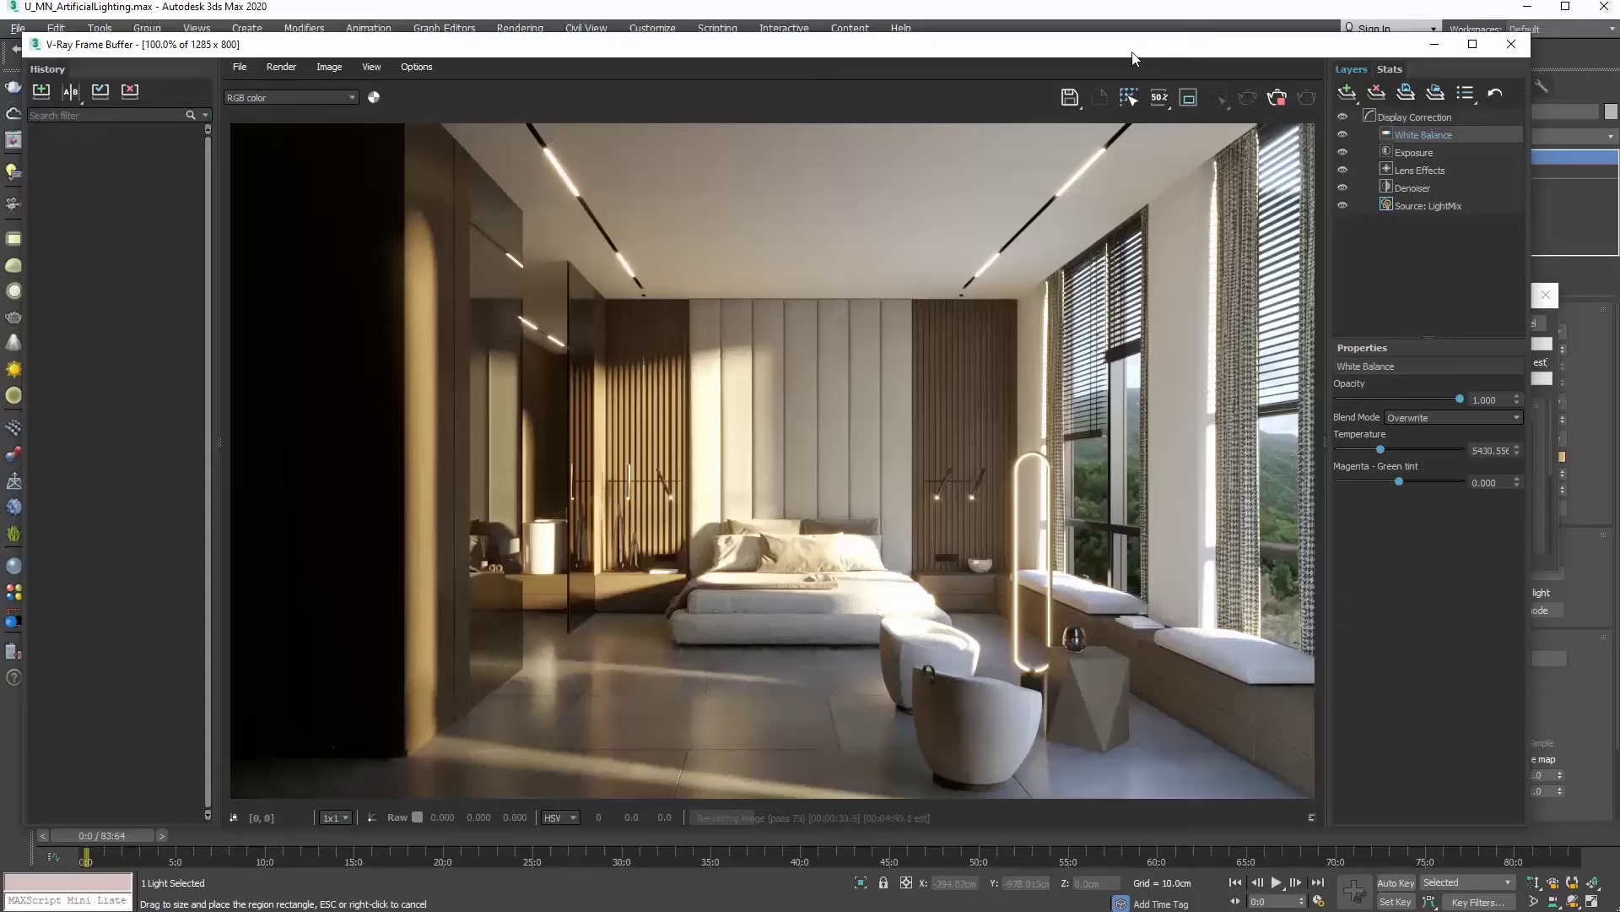
Reduce the Lens Effects glare size in the V-Ray Frame Buffer from 80 to 10
{"action": "left_click", "coordinate": [1439, 171]}
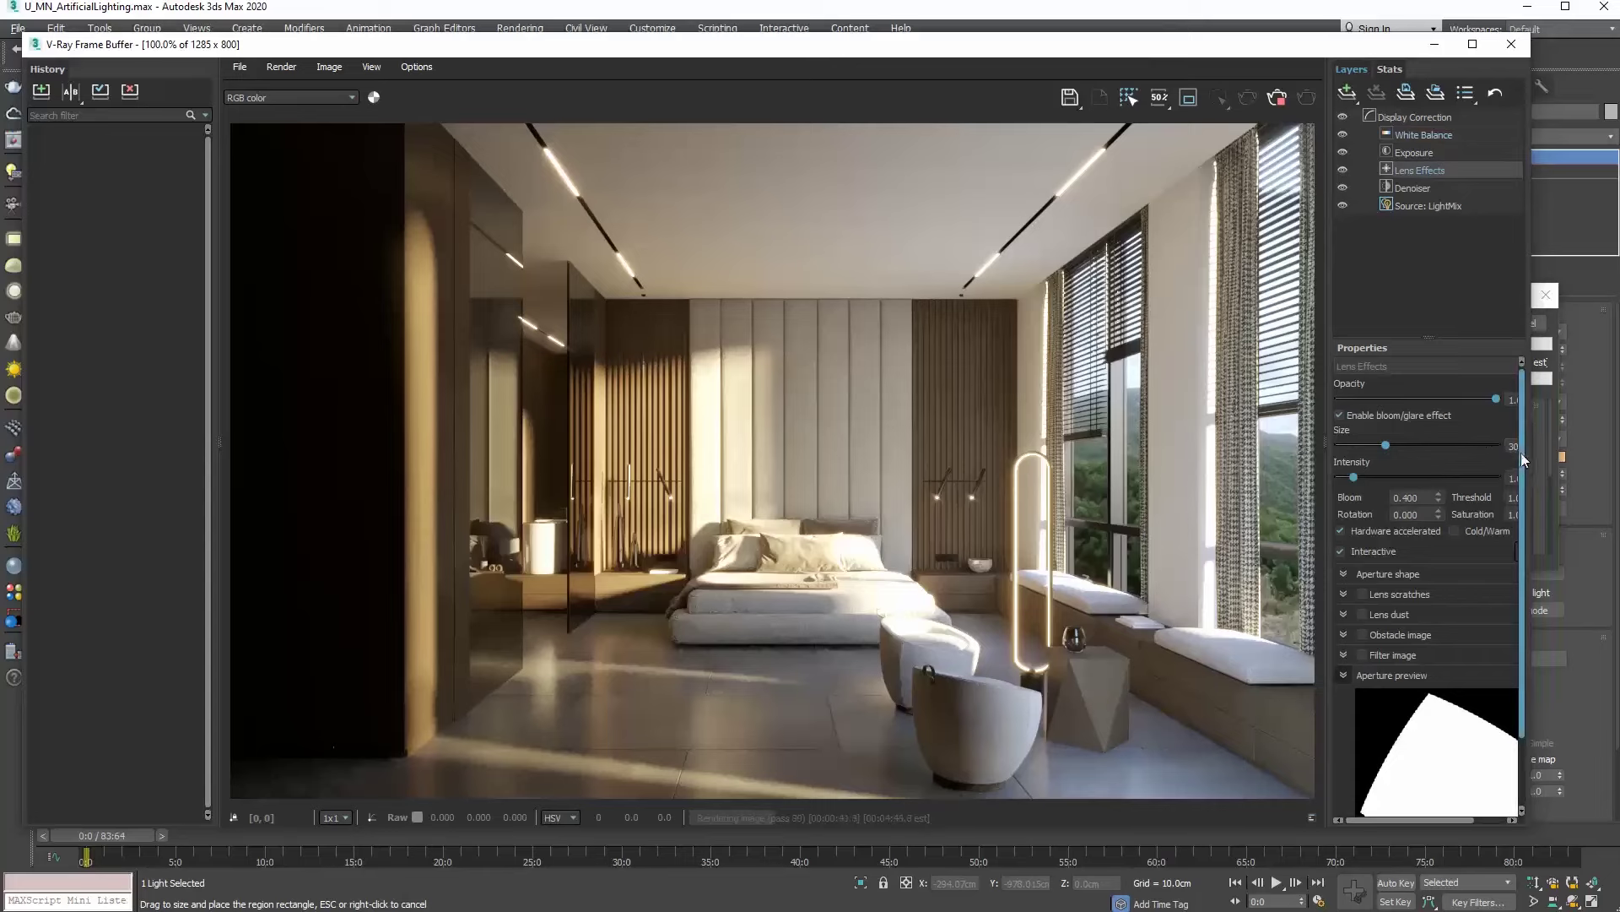
{"action": "left_click_drag", "start_coordinate": [1530, 452], "coordinate": [1572, 460]}
{"action": "left_click_drag", "start_coordinate": [1381, 452], "coordinate": [1326, 437]}
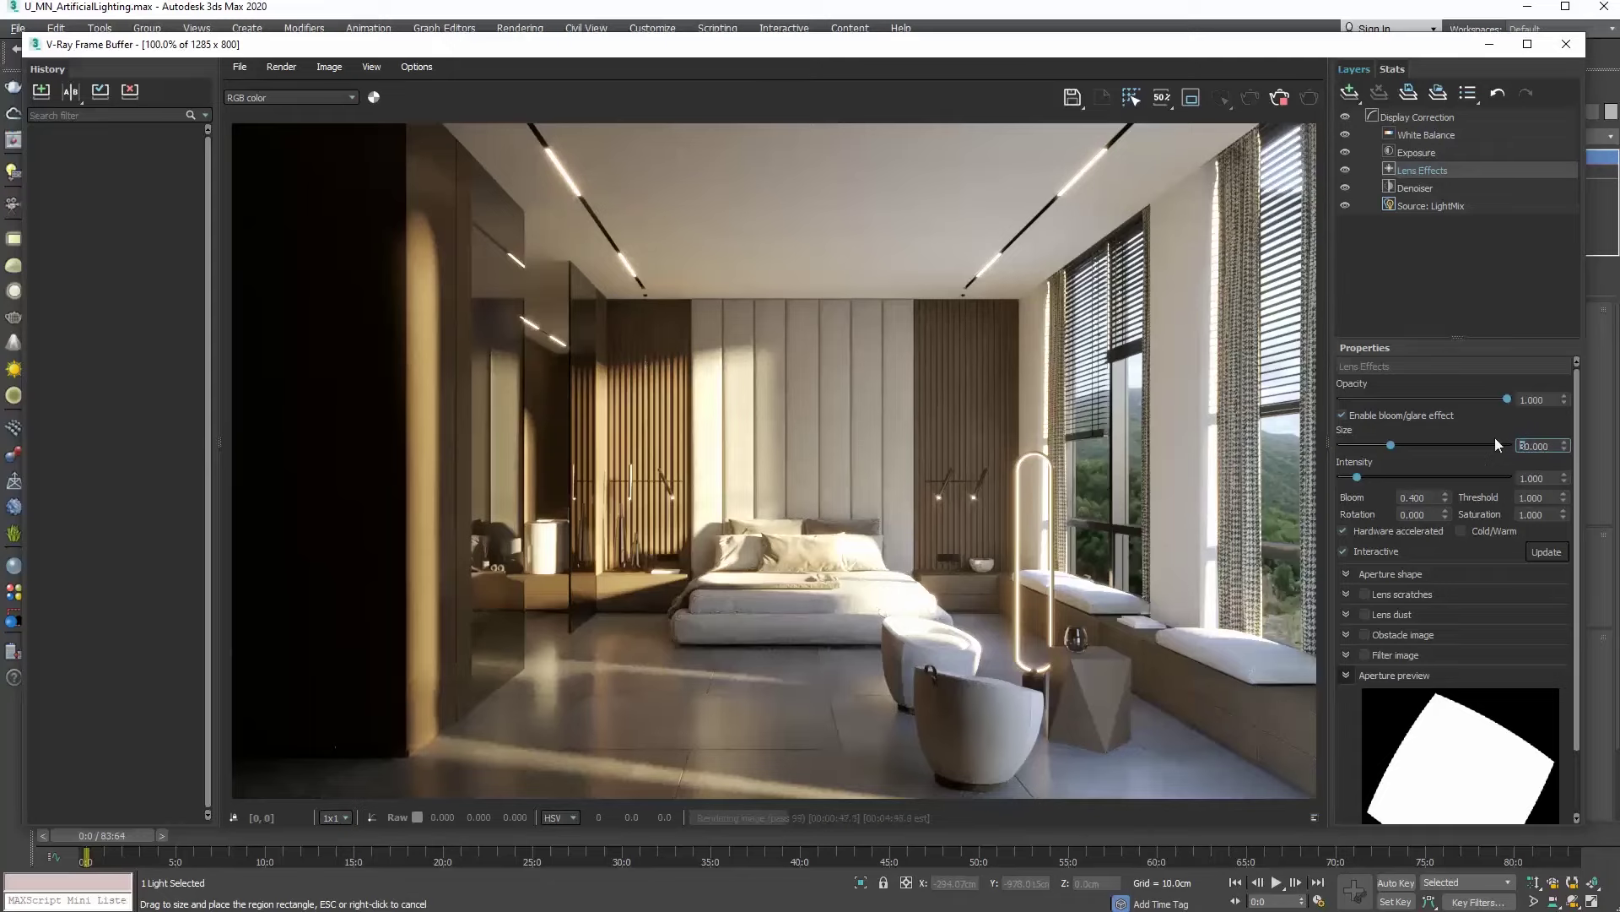
{"action": "type", "text": "1"}
{"action": "key", "text": "Return"}
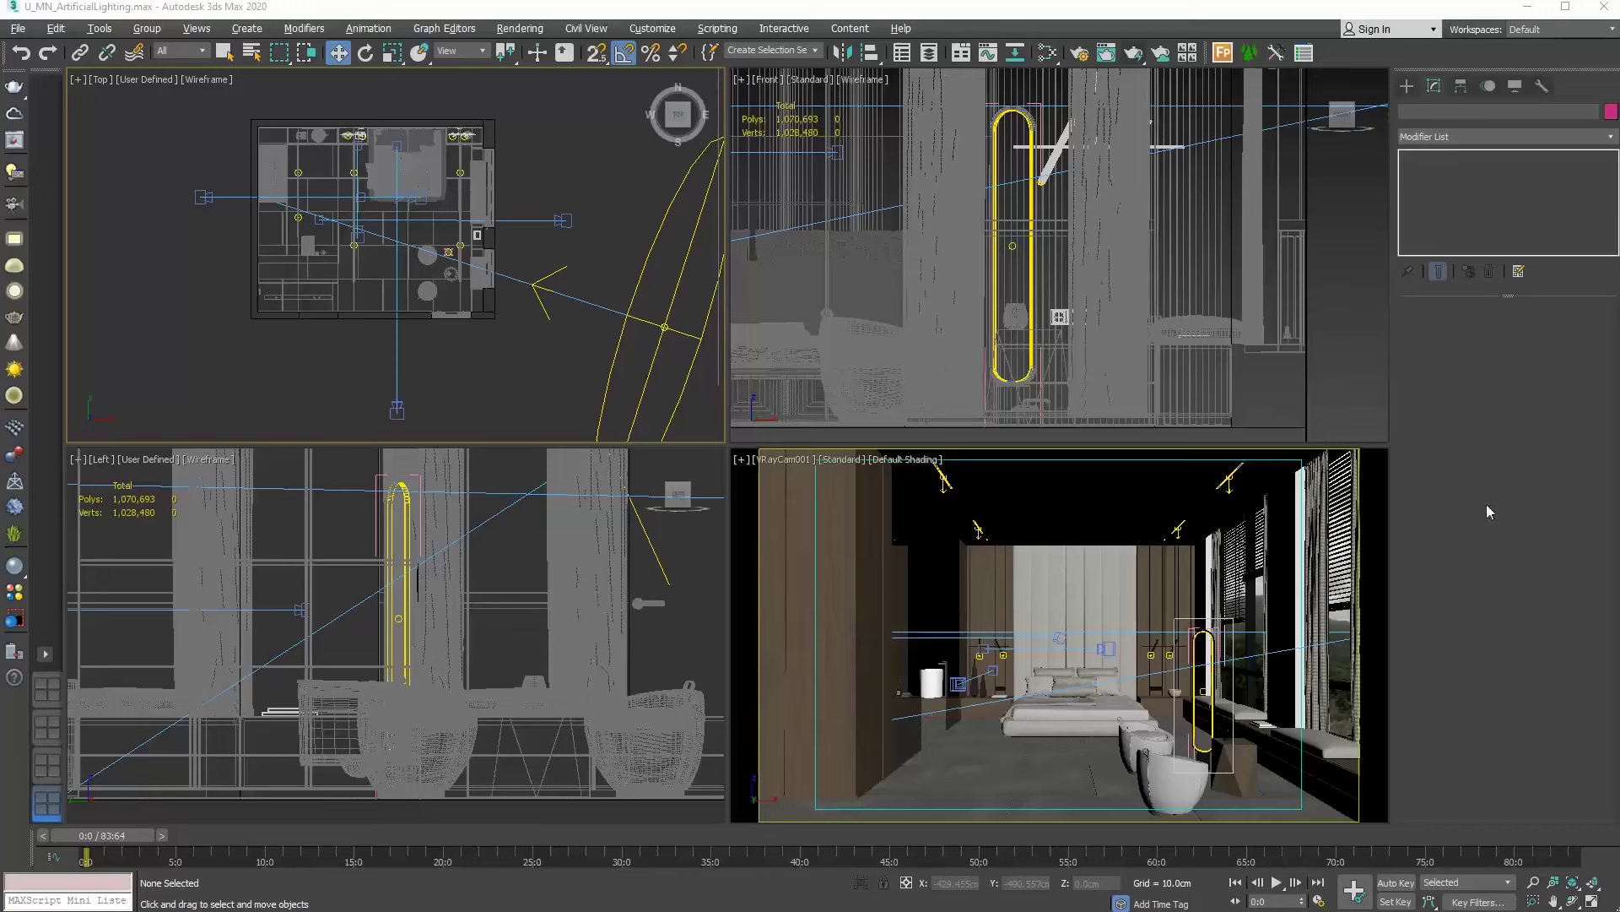
Isolate the pendant light fixture and frame it in the front view
{"action": "scroll", "coordinate": [1356, 401], "scroll_direction": "down", "scroll_amount": 5}
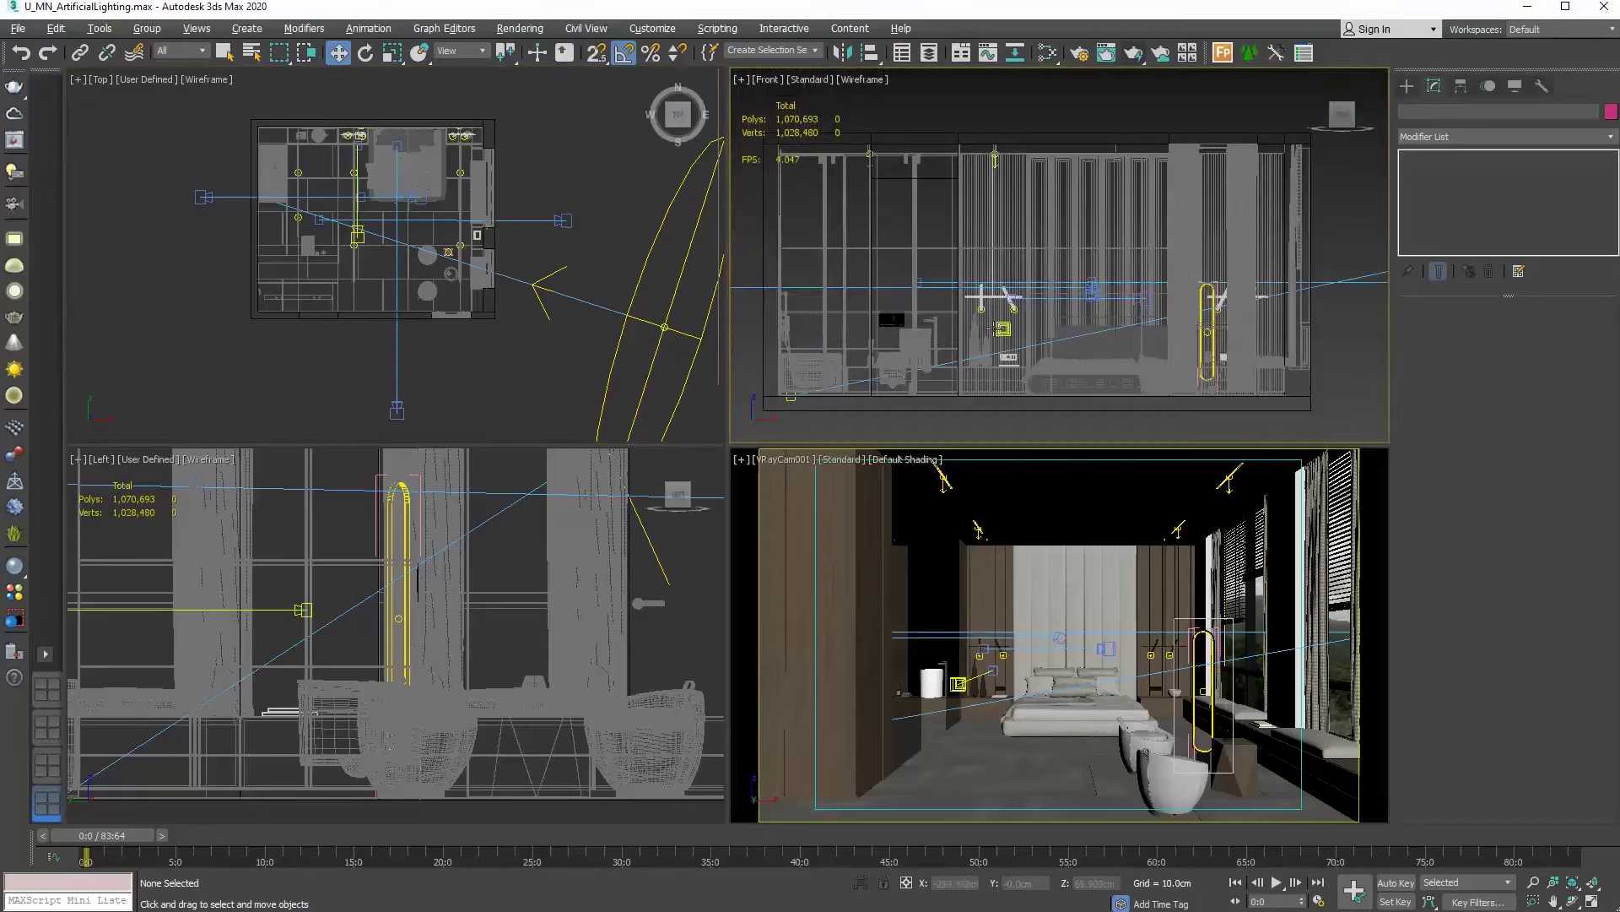
{"action": "scroll", "coordinate": [1132, 282], "scroll_direction": "up", "scroll_amount": 5}
{"action": "left_click", "coordinate": [1133, 283]}
{"action": "right_click", "coordinate": [1130, 280]}
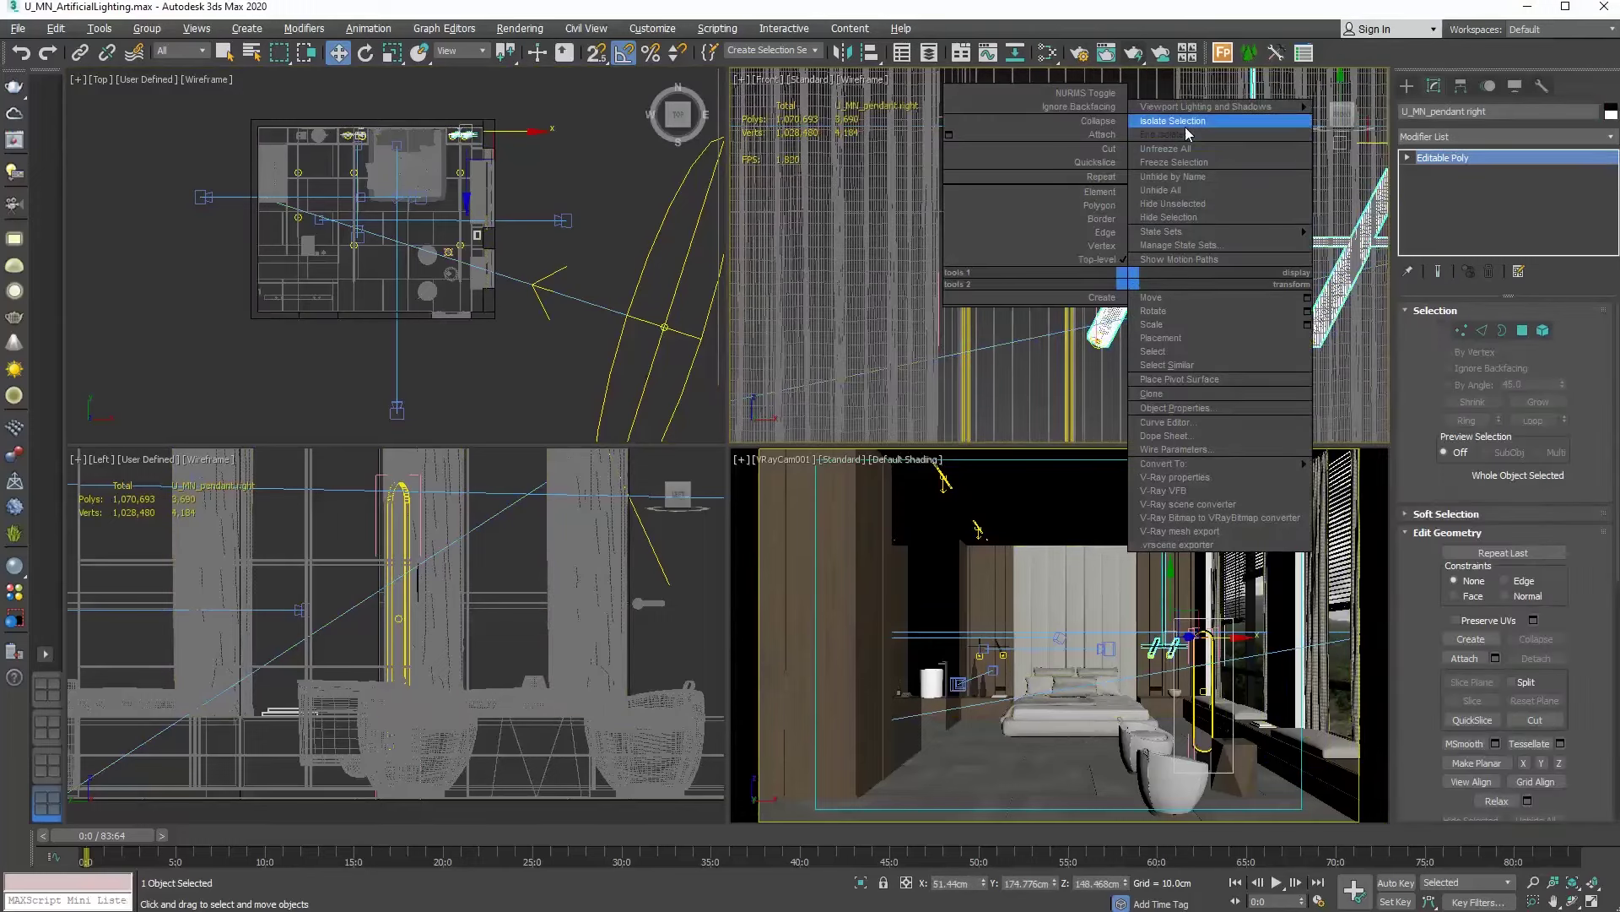
{"action": "left_click", "coordinate": [1187, 134]}
{"action": "left_click", "coordinate": [1183, 200]}
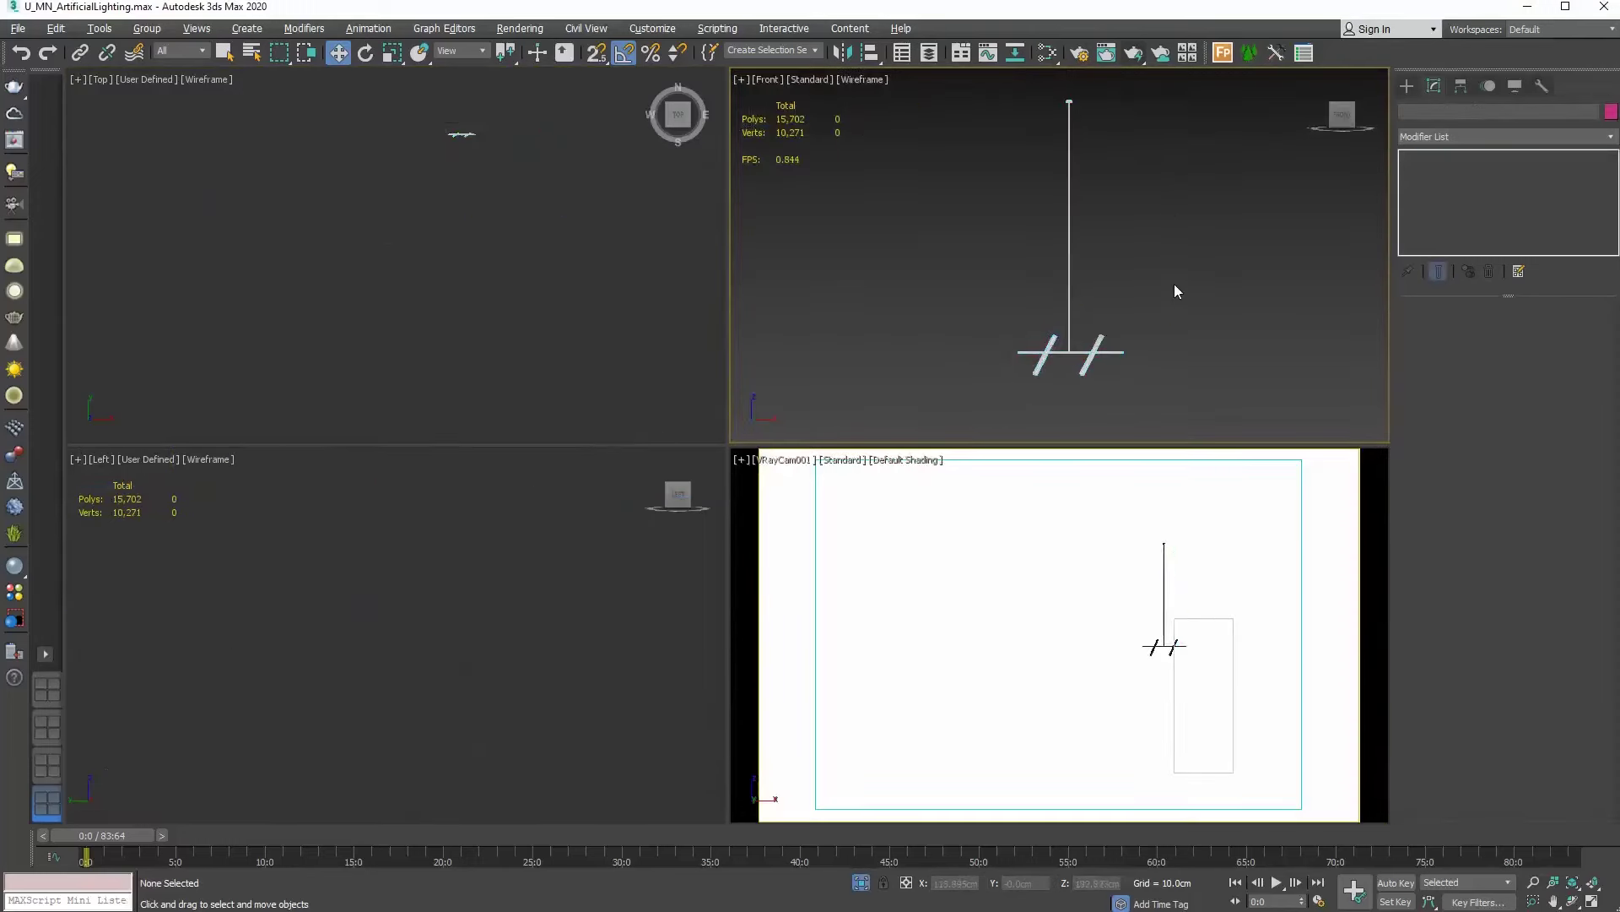
{"action": "middle_click_drag", "start_coordinate": [1172, 265], "coordinate": [1156, 196]}
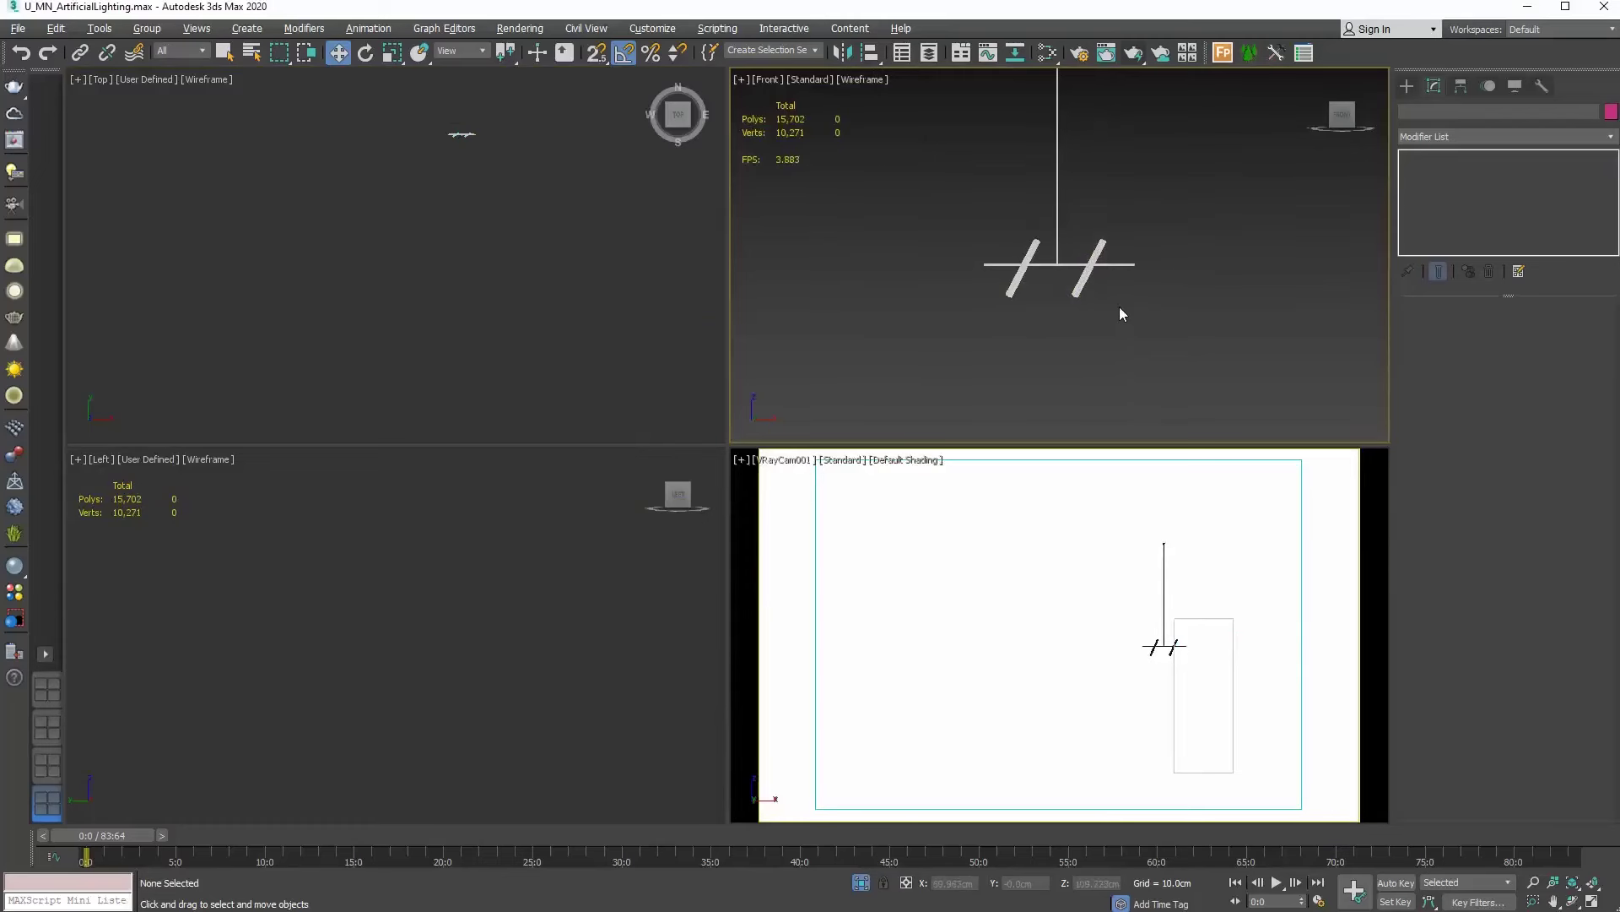
Create a targeted VRayIES light in the first pendant arm, aimed downward
{"action": "left_click", "coordinate": [1406, 85]}
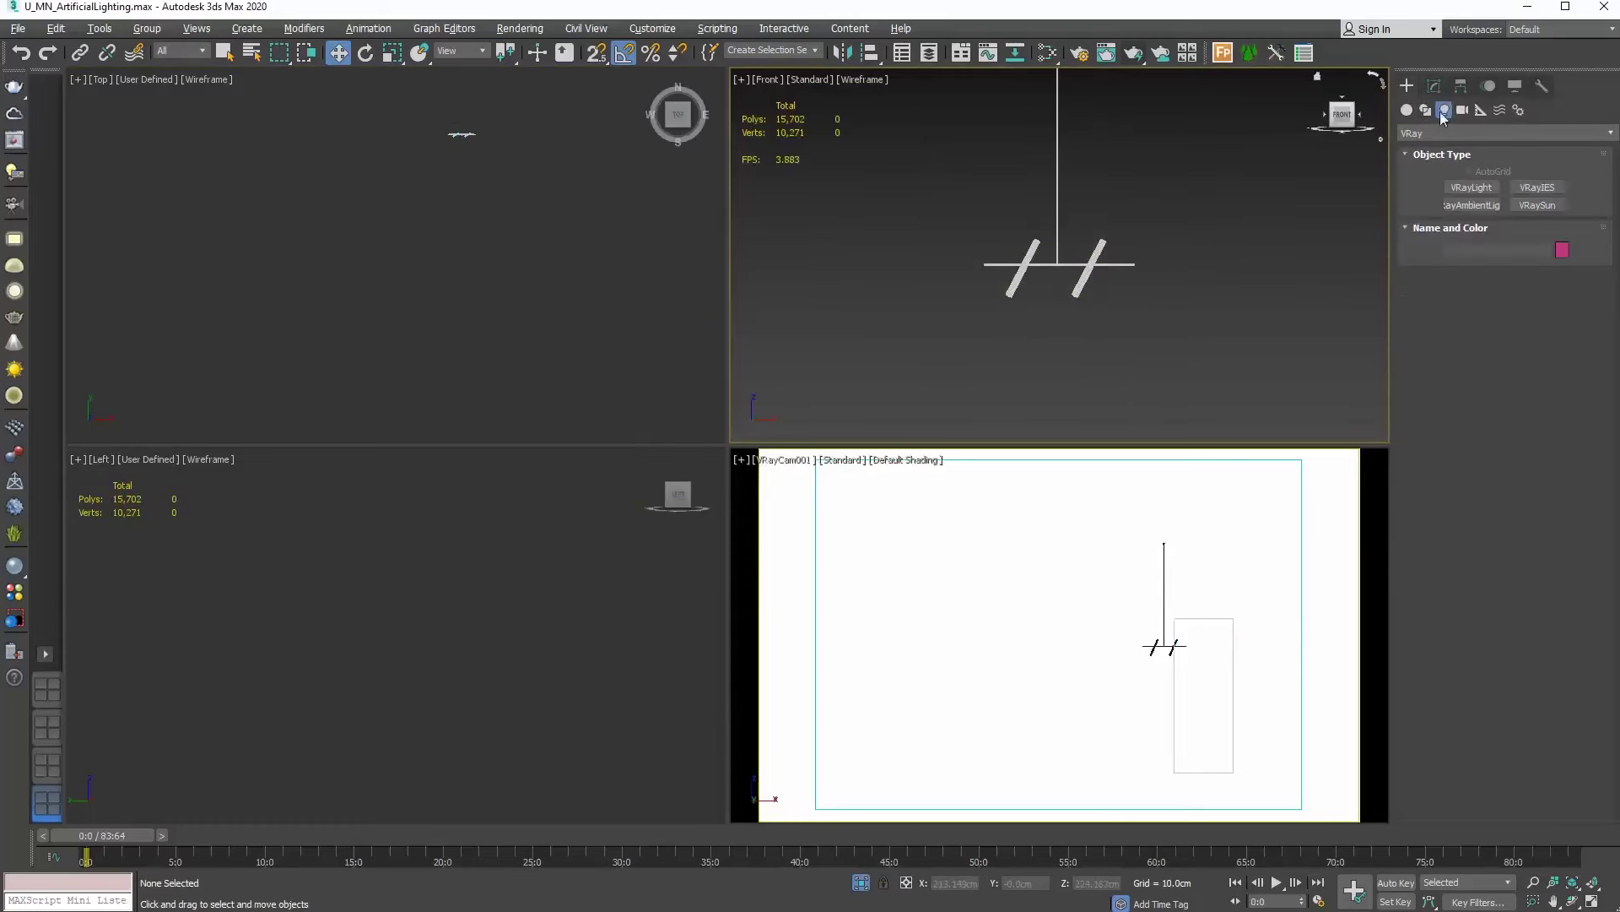
{"action": "left_click", "coordinate": [1535, 188]}
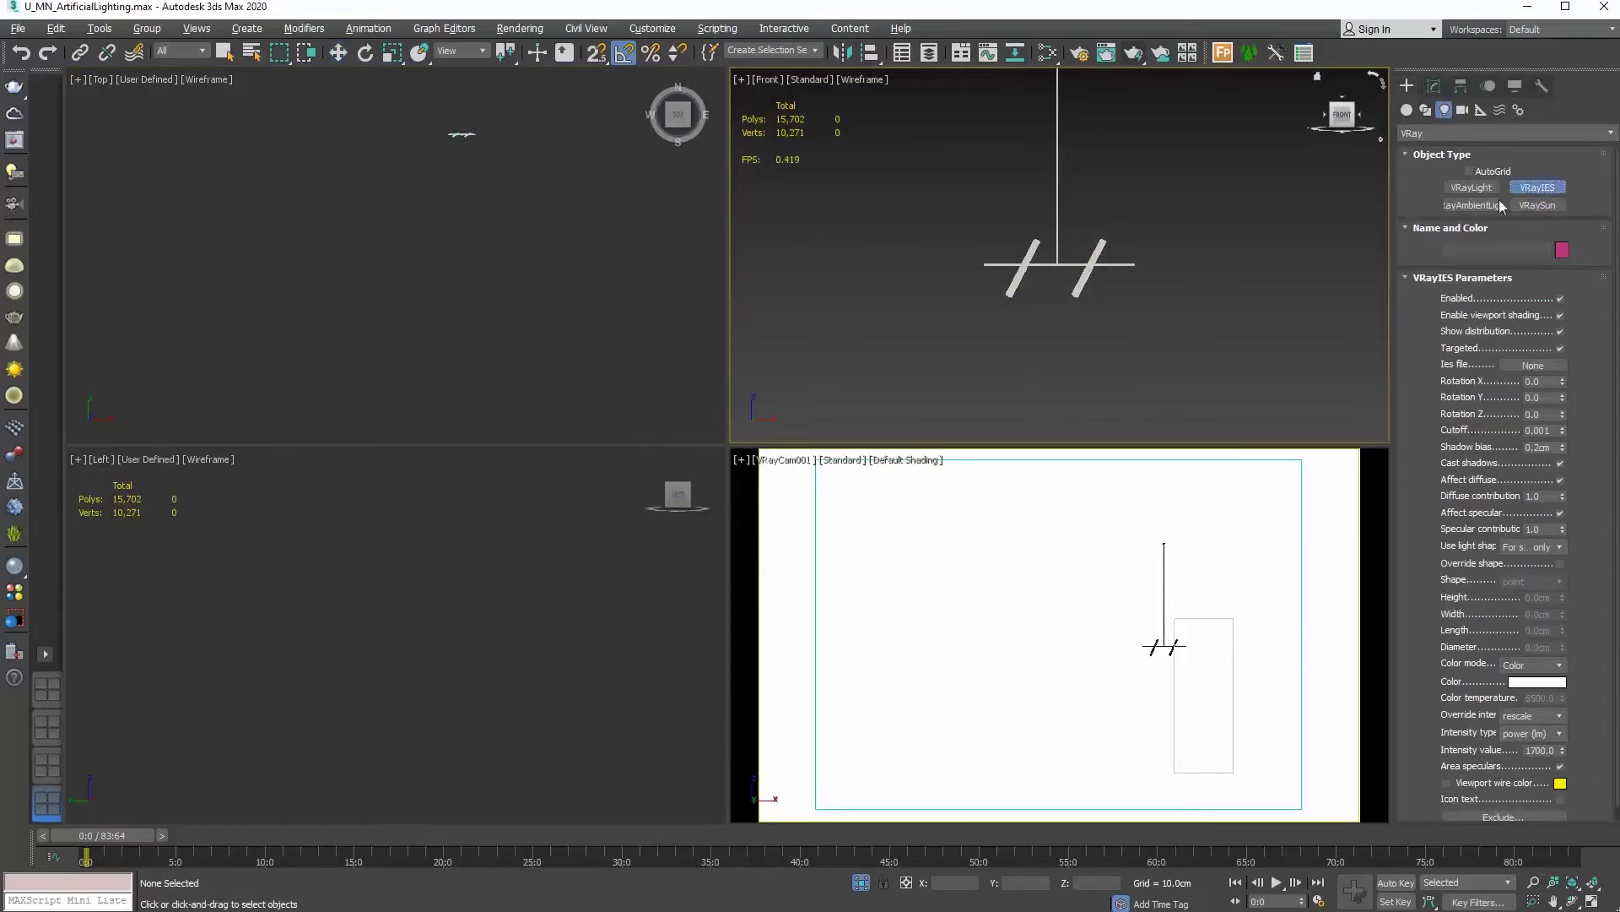
{"action": "scroll", "coordinate": [1049, 320], "scroll_direction": "up", "scroll_amount": 3}
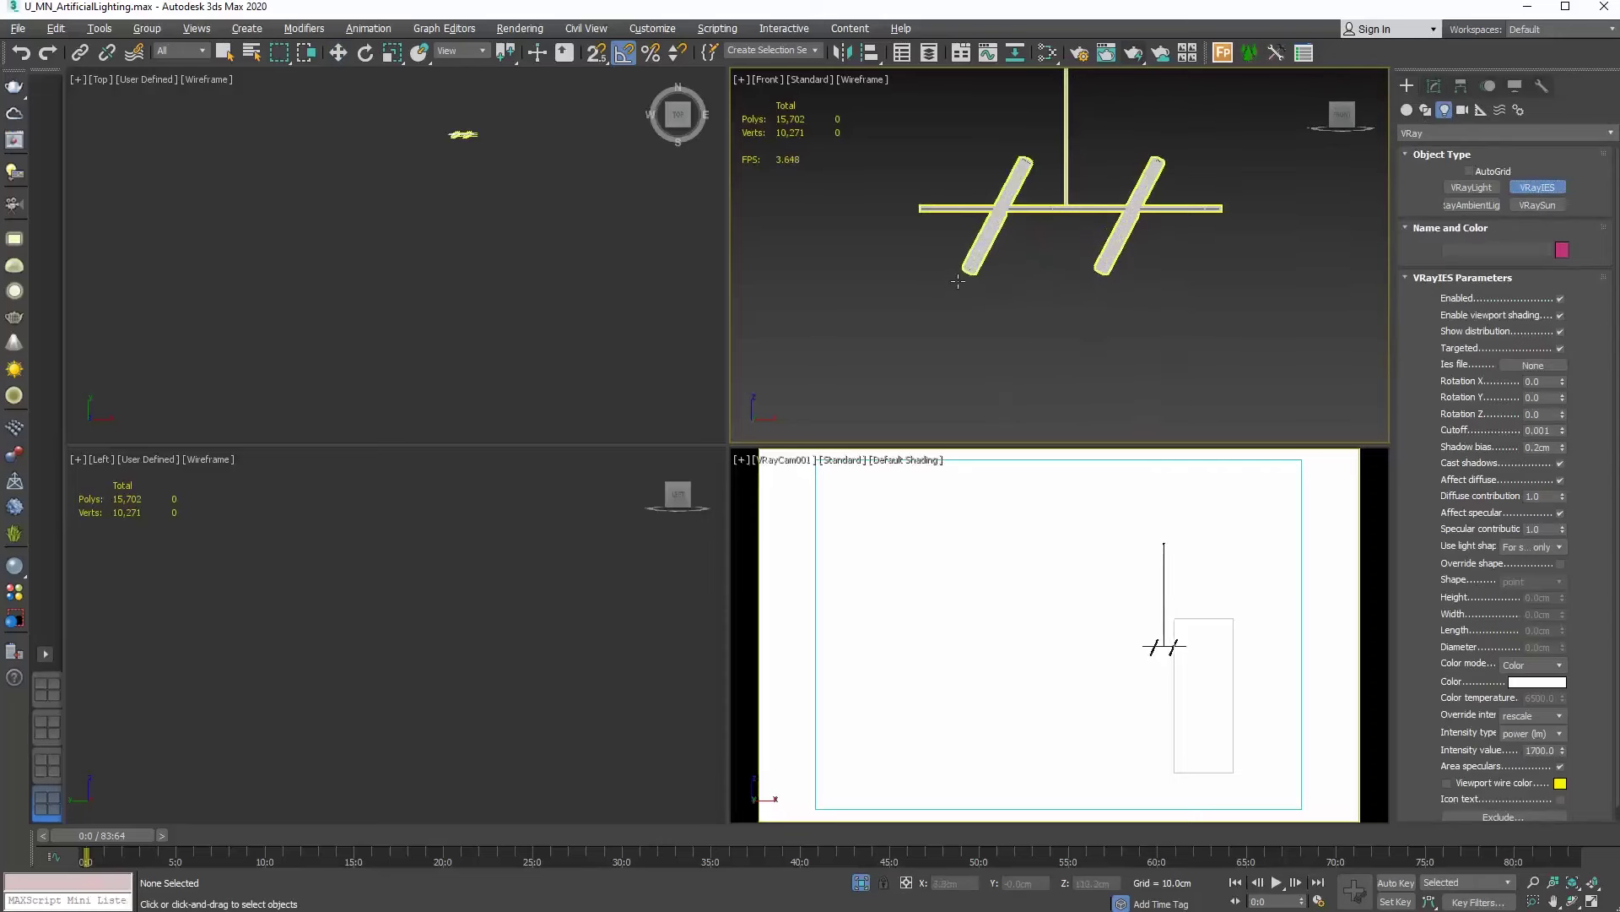
{"action": "left_click_drag", "start_coordinate": [965, 280], "coordinate": [875, 424]}
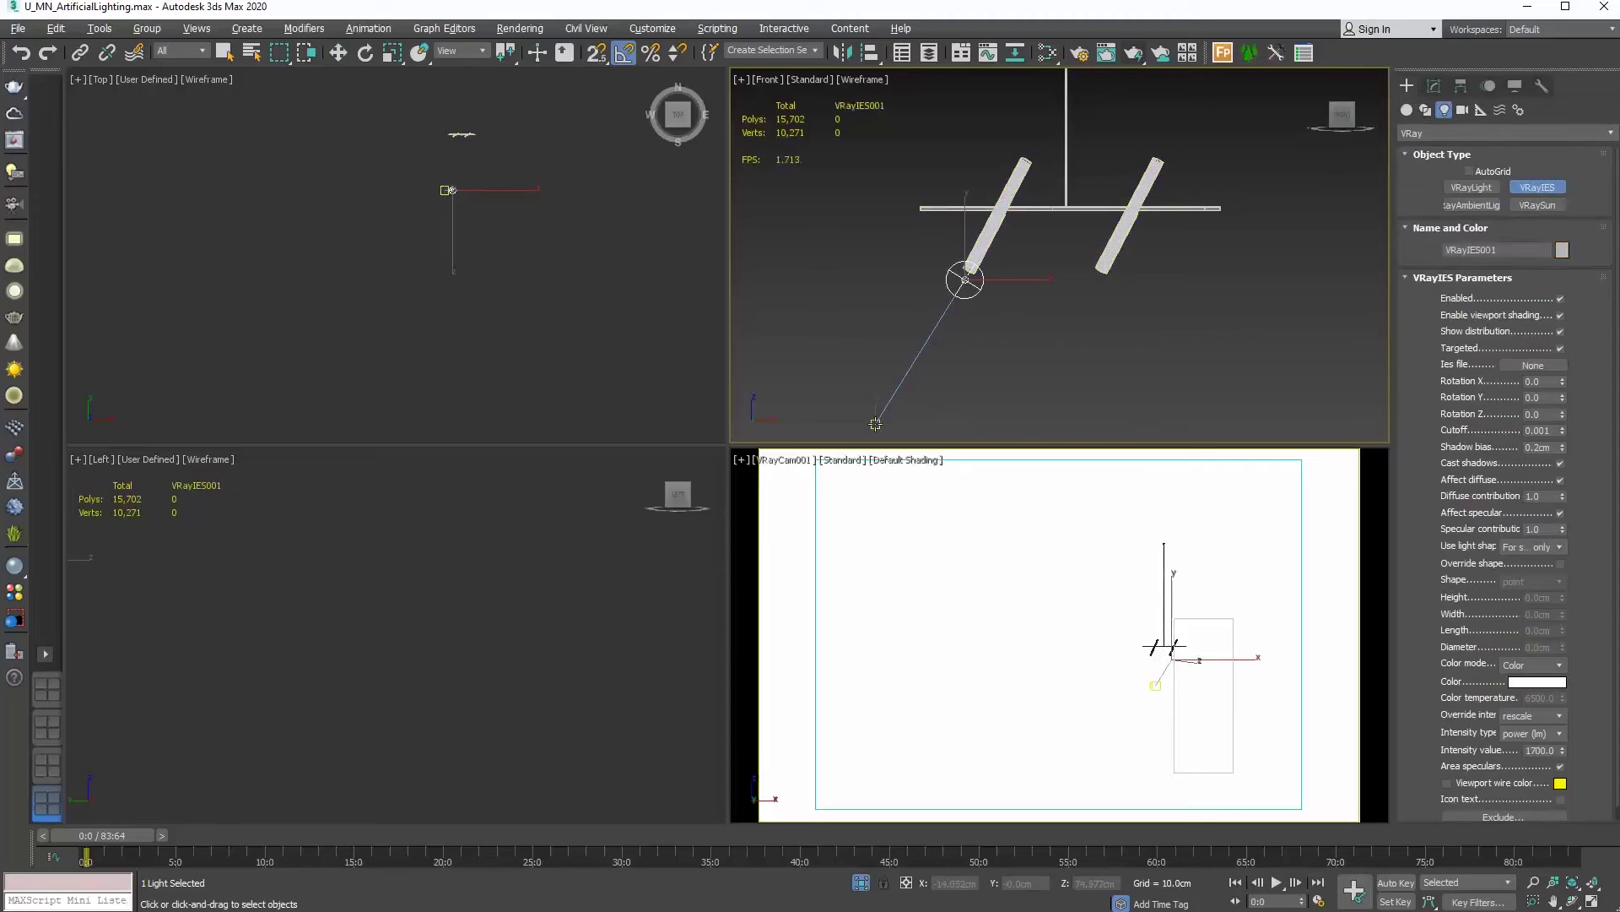
{"action": "key", "text": "w"}
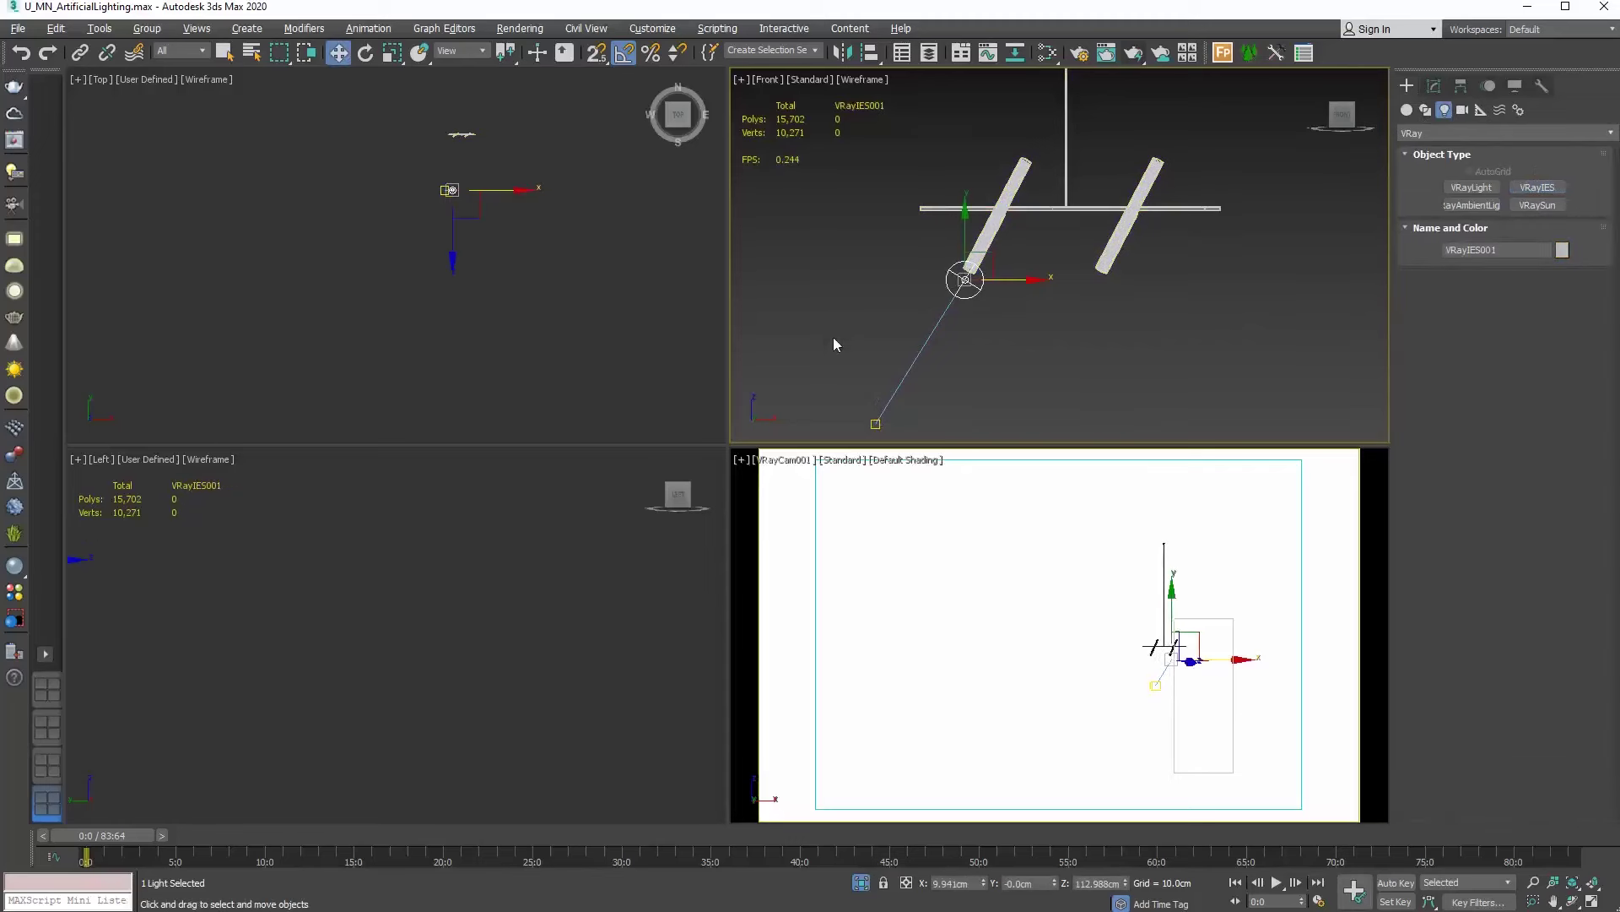
{"action": "left_click", "coordinate": [875, 424]}
{"action": "middle_click", "coordinate": [523, 281]}
{"action": "left_click_drag", "start_coordinate": [452, 140], "coordinate": [447, 78]}
{"action": "scroll", "coordinate": [468, 129], "scroll_direction": "up", "scroll_amount": 8}
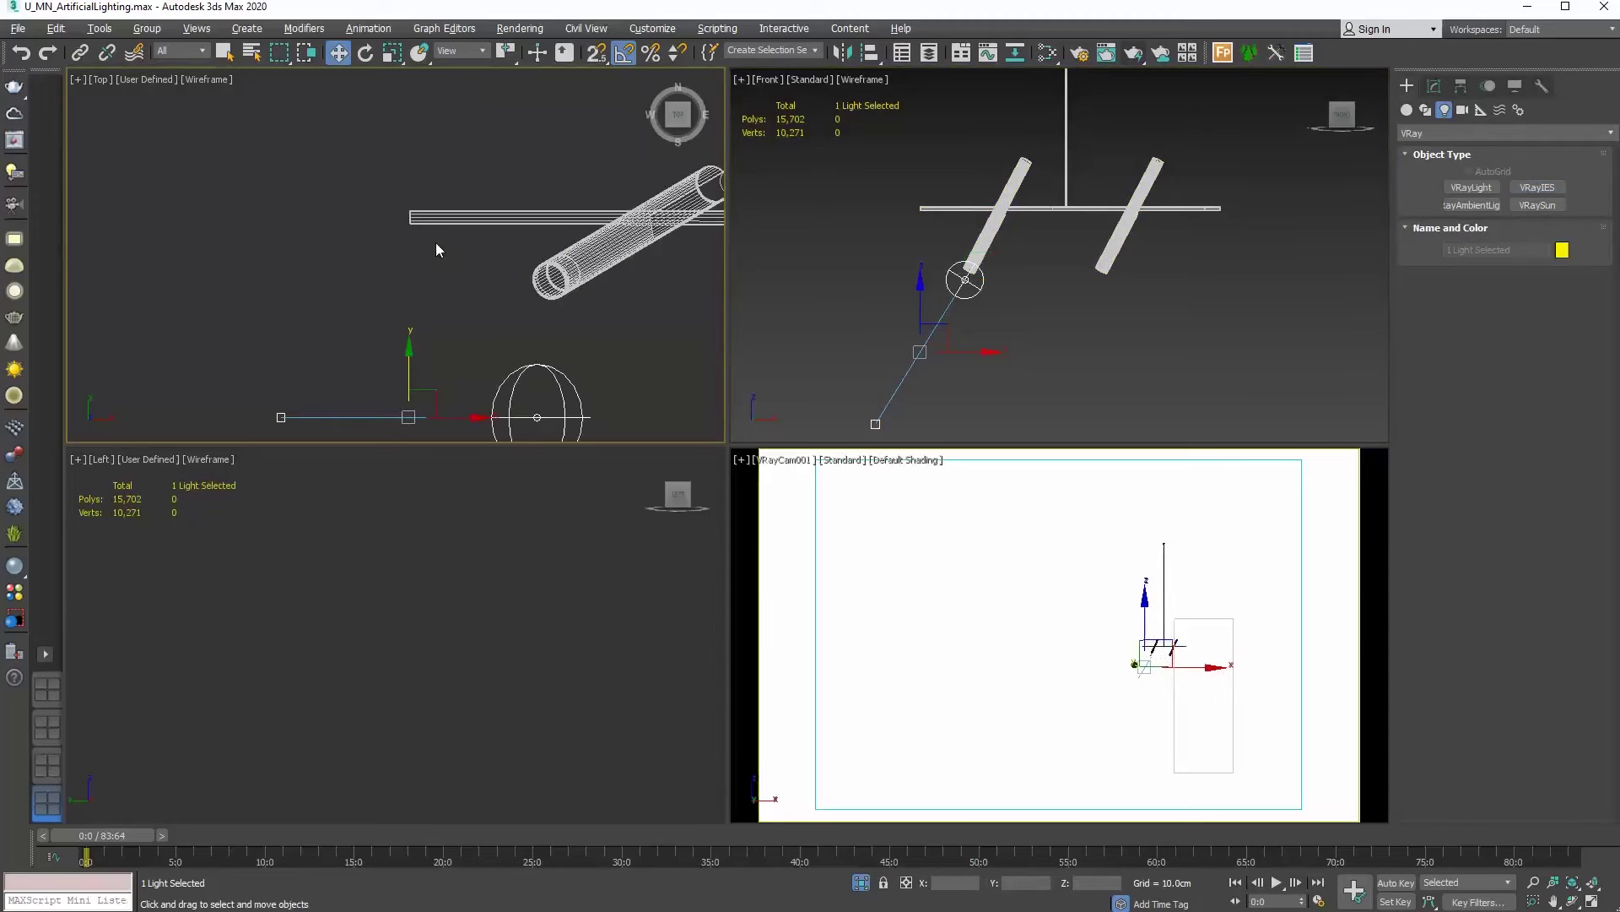
{"action": "left_click_drag", "start_coordinate": [405, 354], "coordinate": [430, 224]}
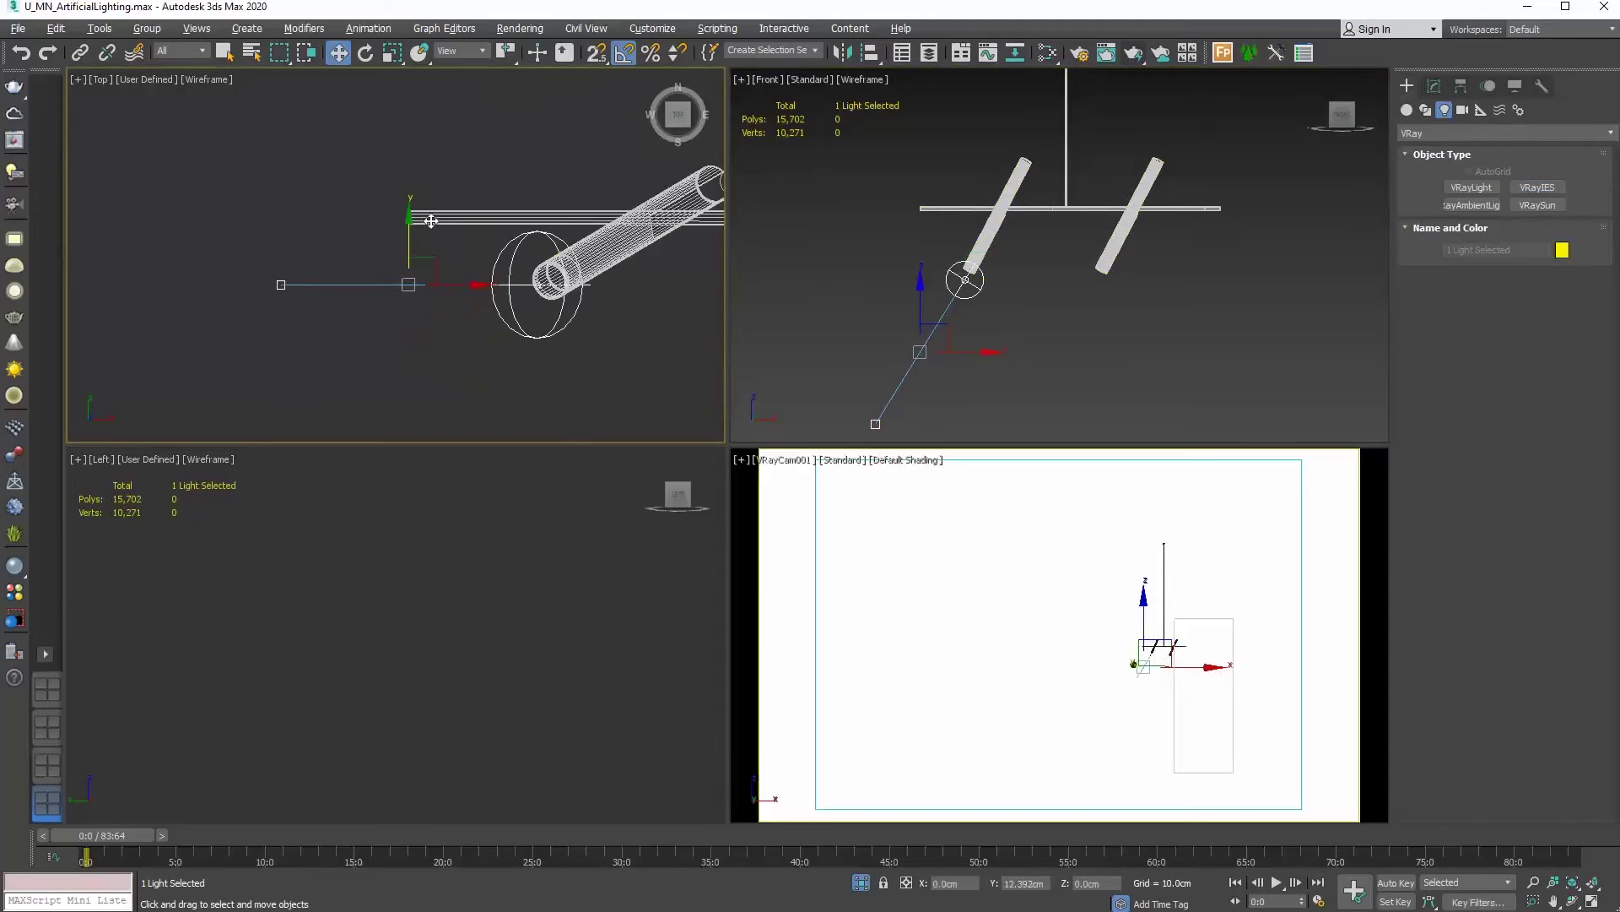
{"action": "left_click", "coordinate": [281, 285]}
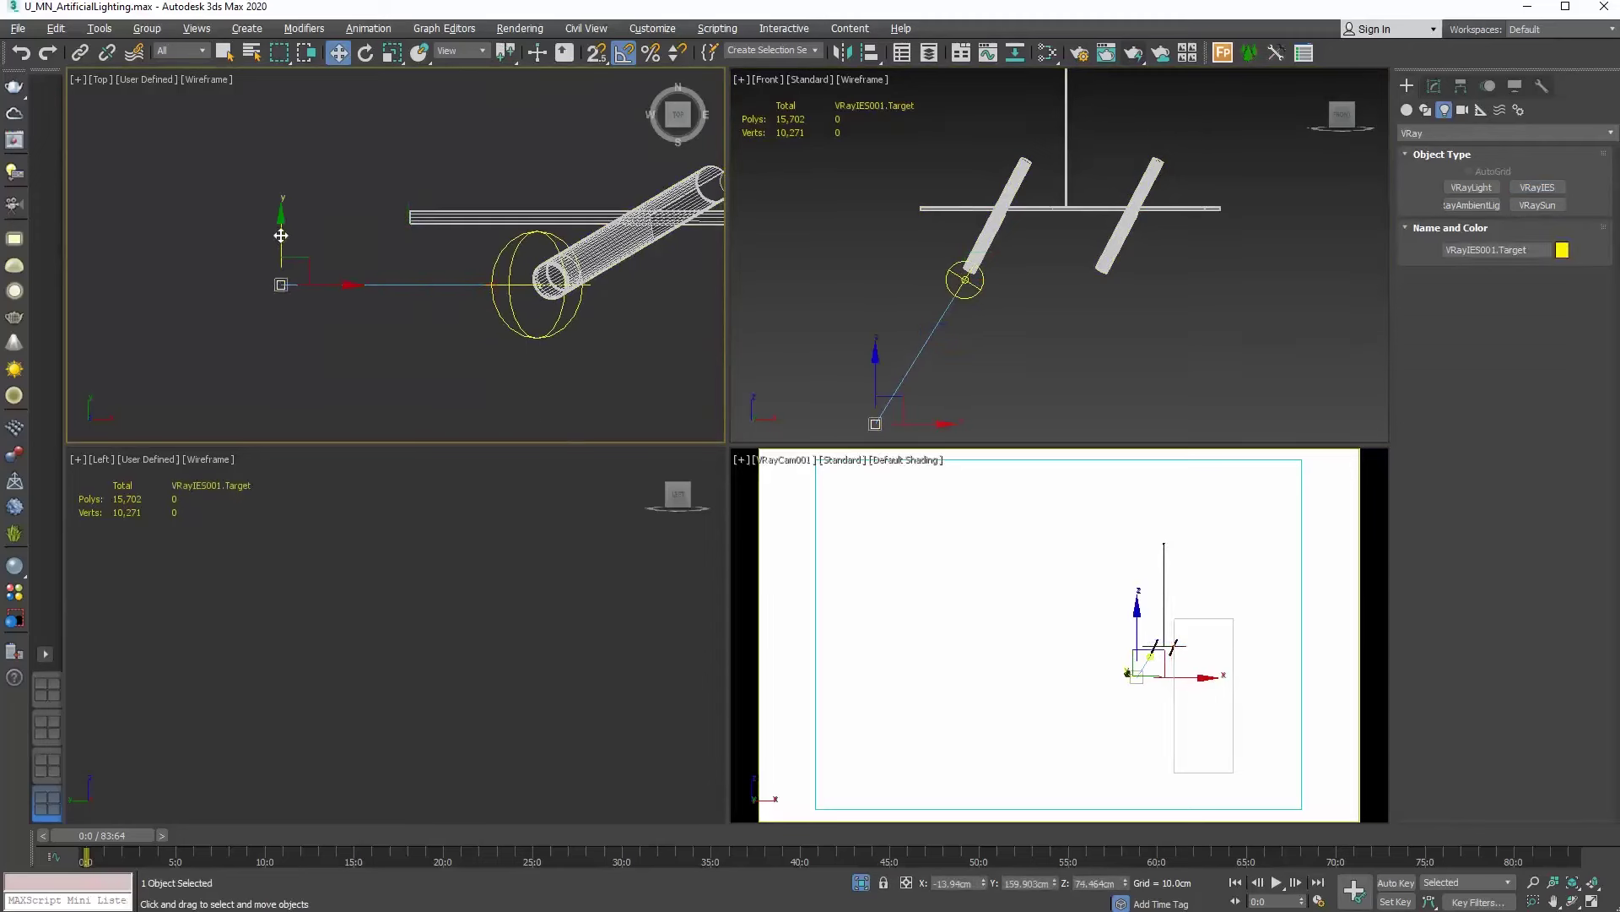
{"action": "left_click_drag", "start_coordinate": [281, 235], "coordinate": [311, 377]}
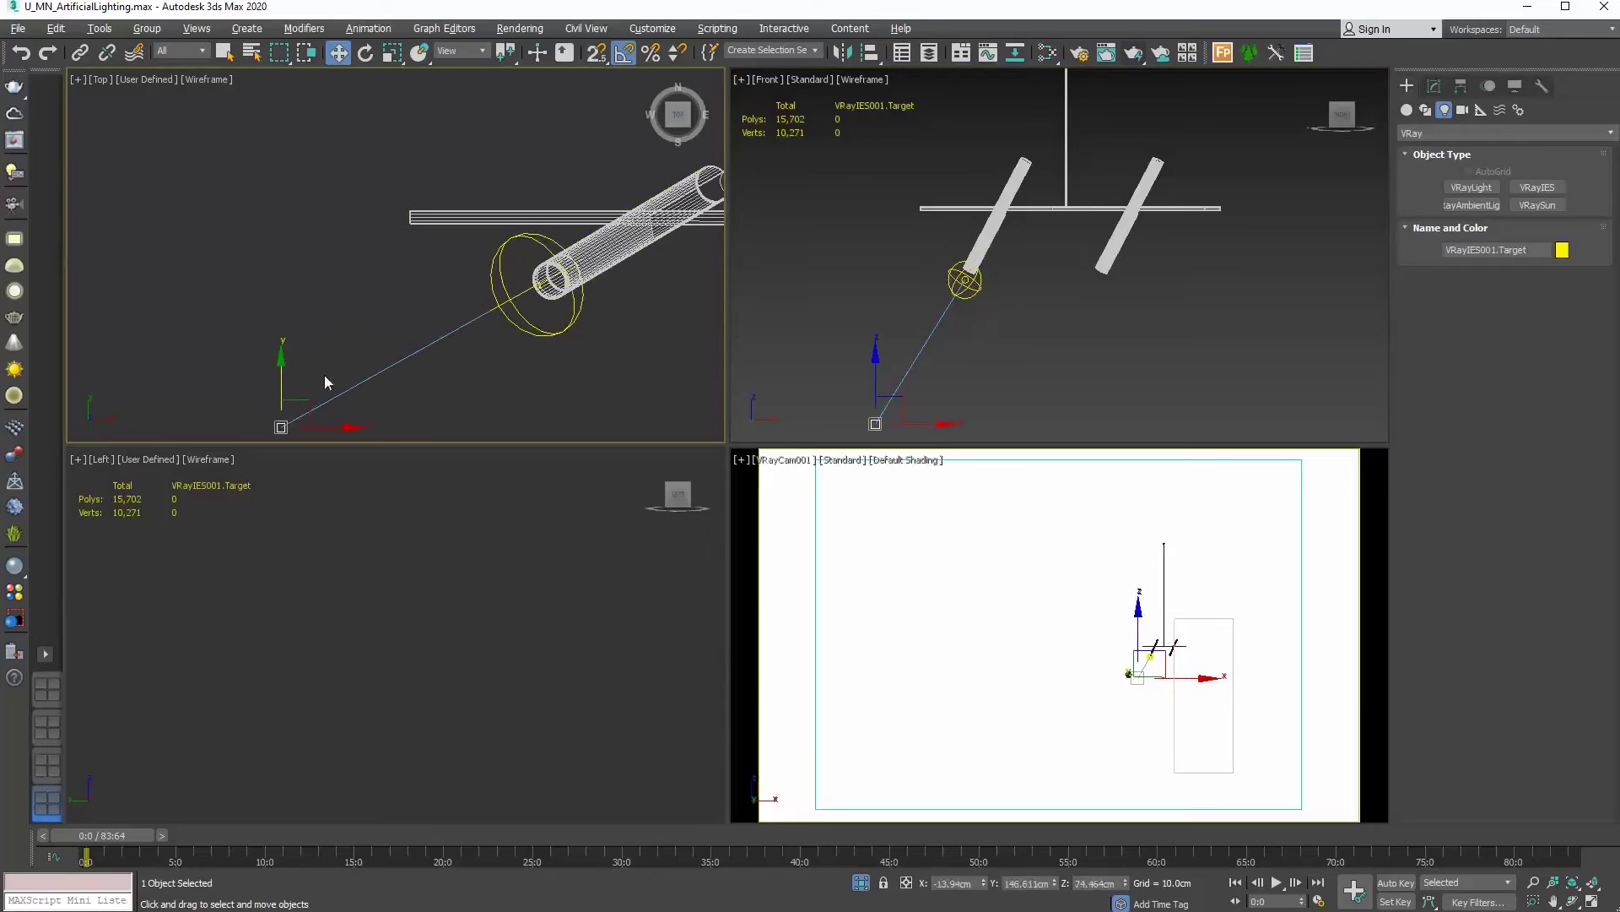
Copy the VRayIES light into the pendant's second arm
{"action": "left_click", "coordinate": [520, 314]}
{"action": "scroll", "coordinate": [438, 285], "scroll_direction": "down", "scroll_amount": 3}
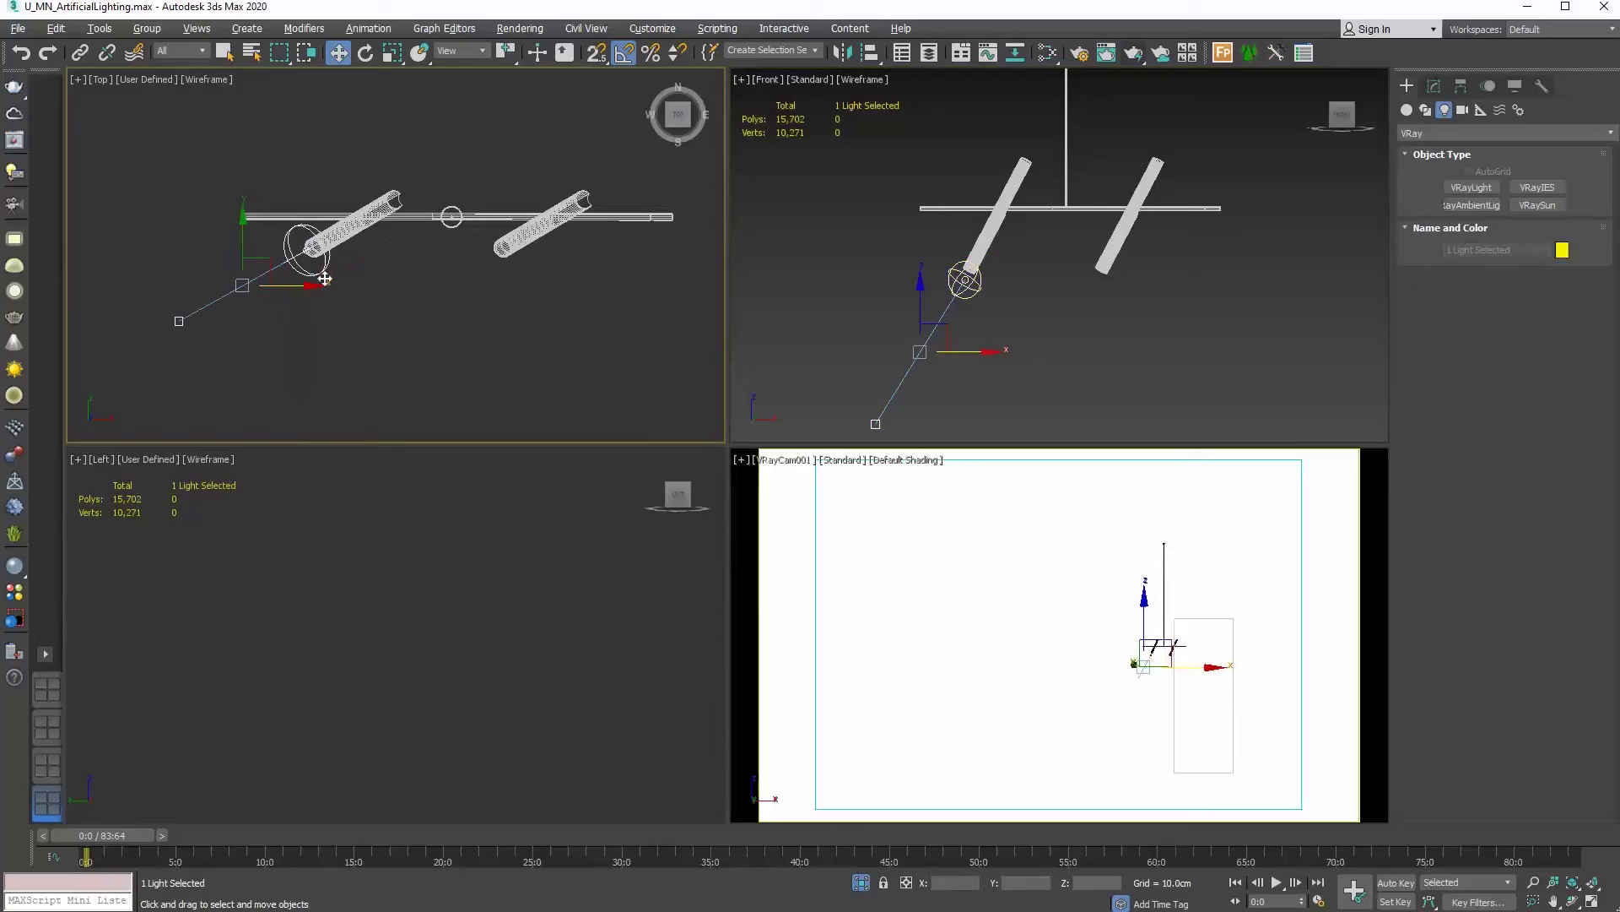
{"action": "left_click_drag", "start_coordinate": [308, 282], "coordinate": [496, 268], "text": "shift"}
{"action": "left_click", "coordinate": [813, 537]}
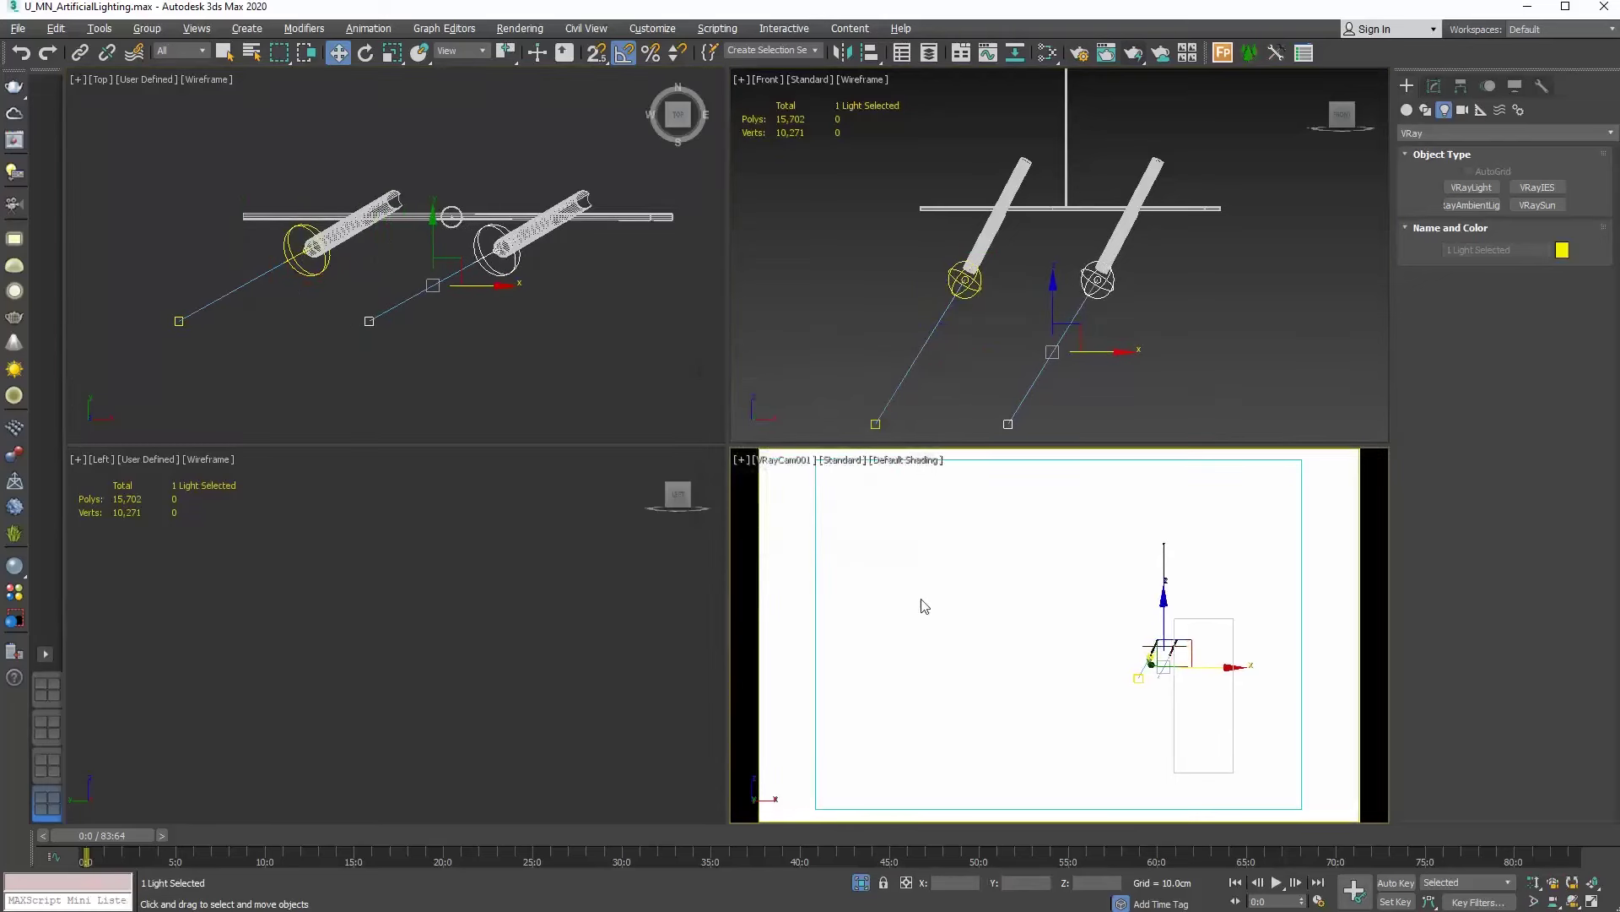
End isolation to show the full scene and maximize the camera view
{"action": "right_click", "coordinate": [898, 558]}
{"action": "left_click", "coordinate": [930, 409]}
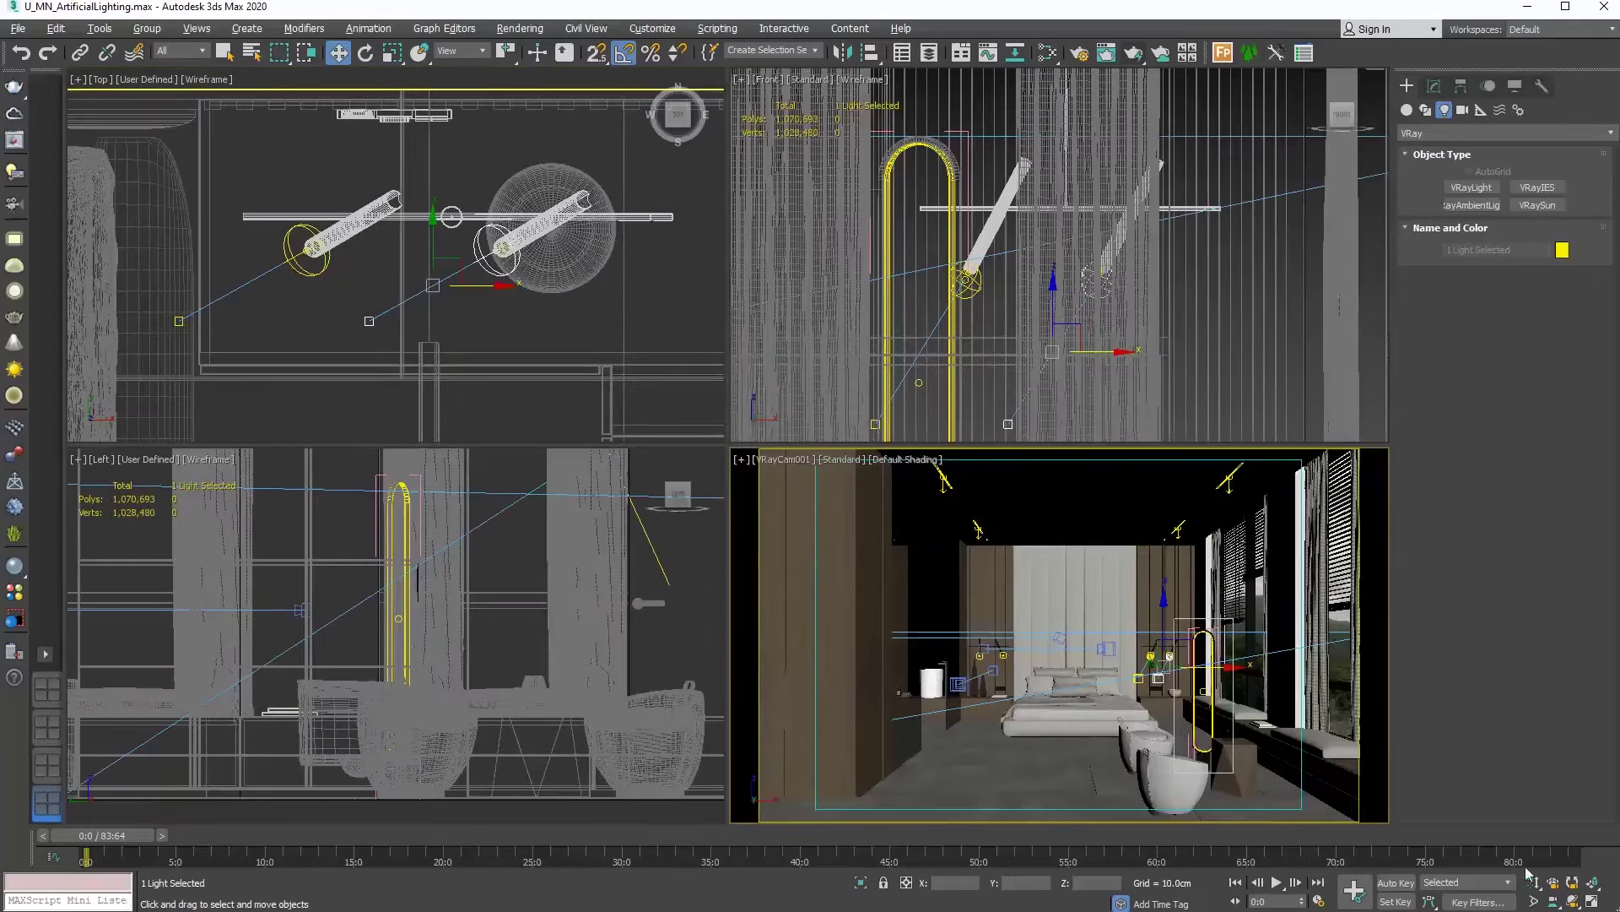
{"action": "left_click", "coordinate": [1592, 902]}
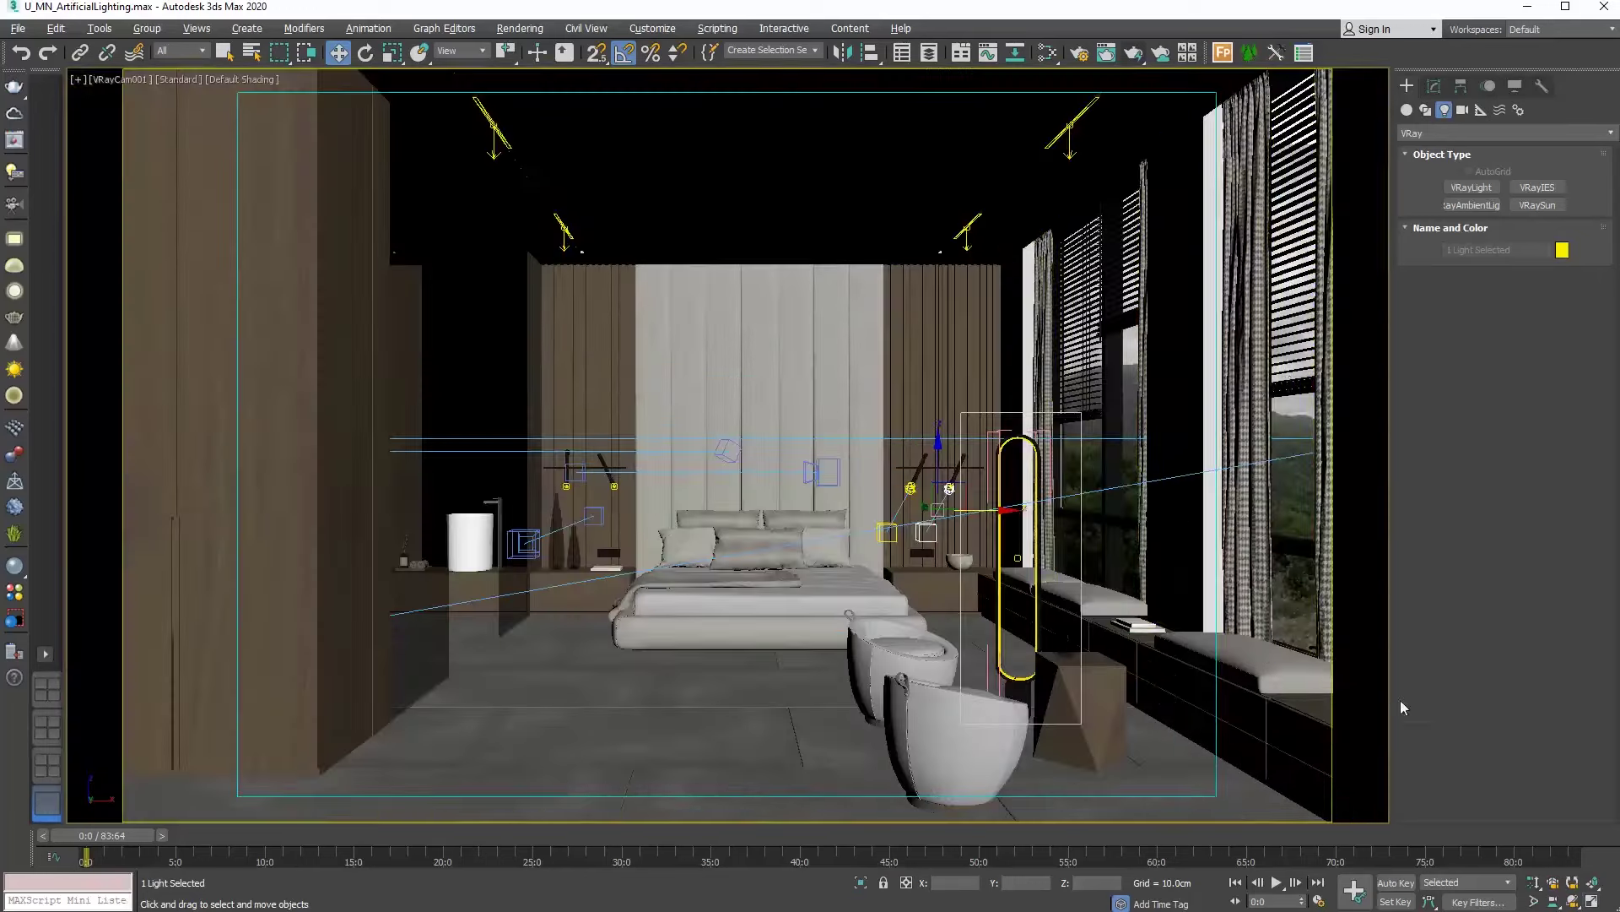
Render a test region around the right bedside wall lamp, then close the render windows
{"action": "left_click", "coordinate": [1081, 53]}
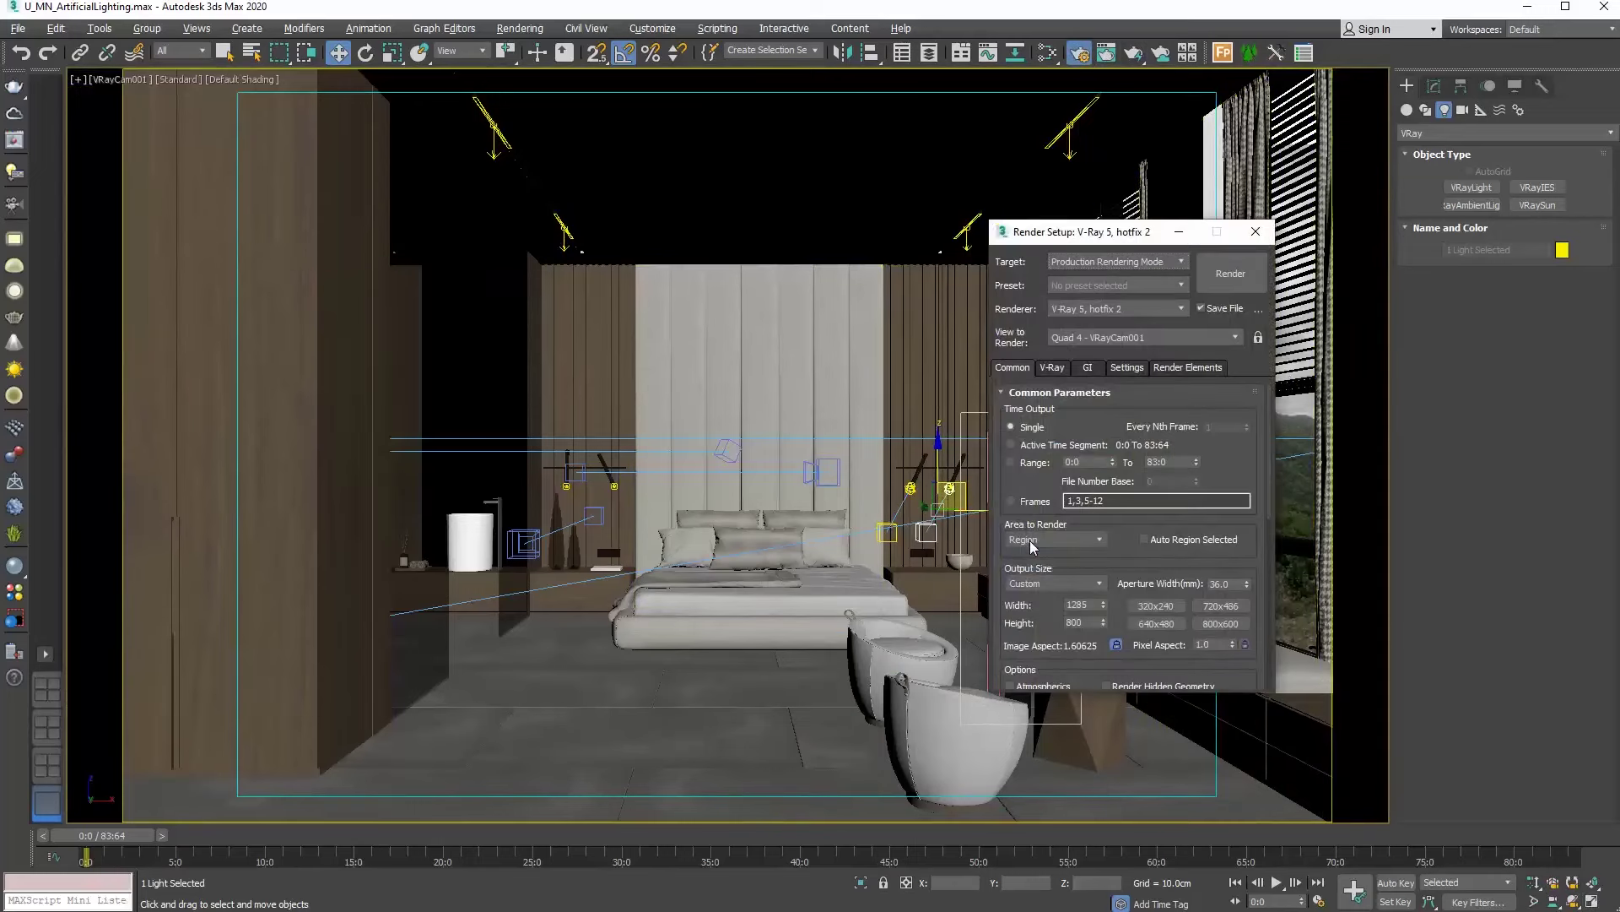
{"action": "left_click", "coordinate": [1030, 540]}
{"action": "left_click", "coordinate": [1033, 579]}
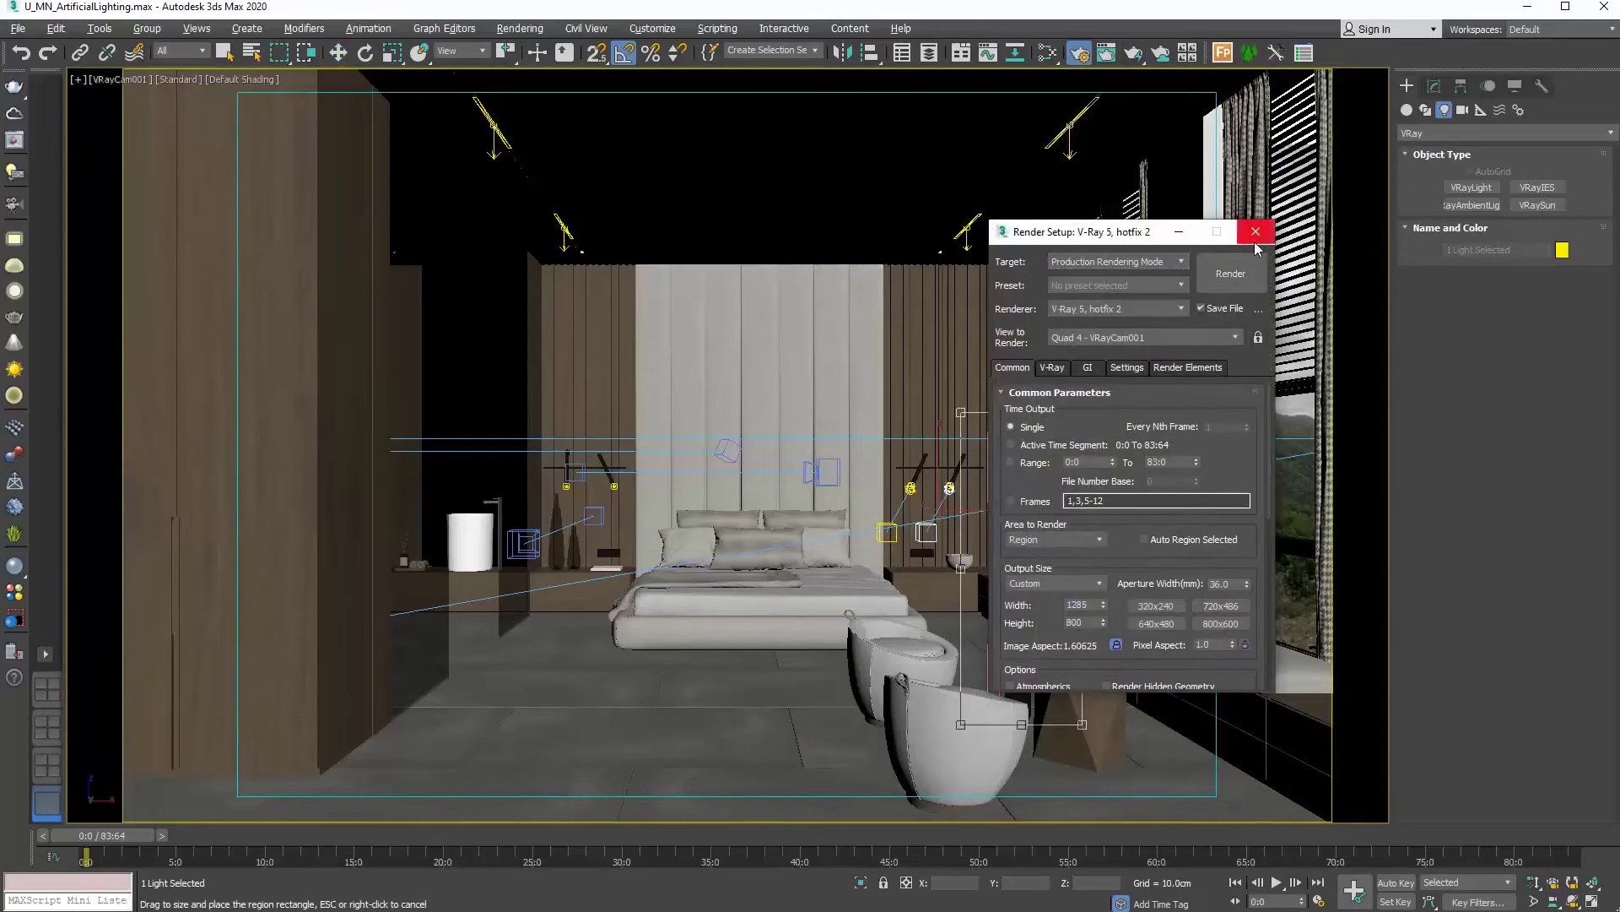
{"action": "left_click", "coordinate": [1255, 247]}
{"action": "left_click_drag", "start_coordinate": [977, 517], "coordinate": [880, 533]}
{"action": "left_click_drag", "start_coordinate": [862, 740], "coordinate": [848, 613]}
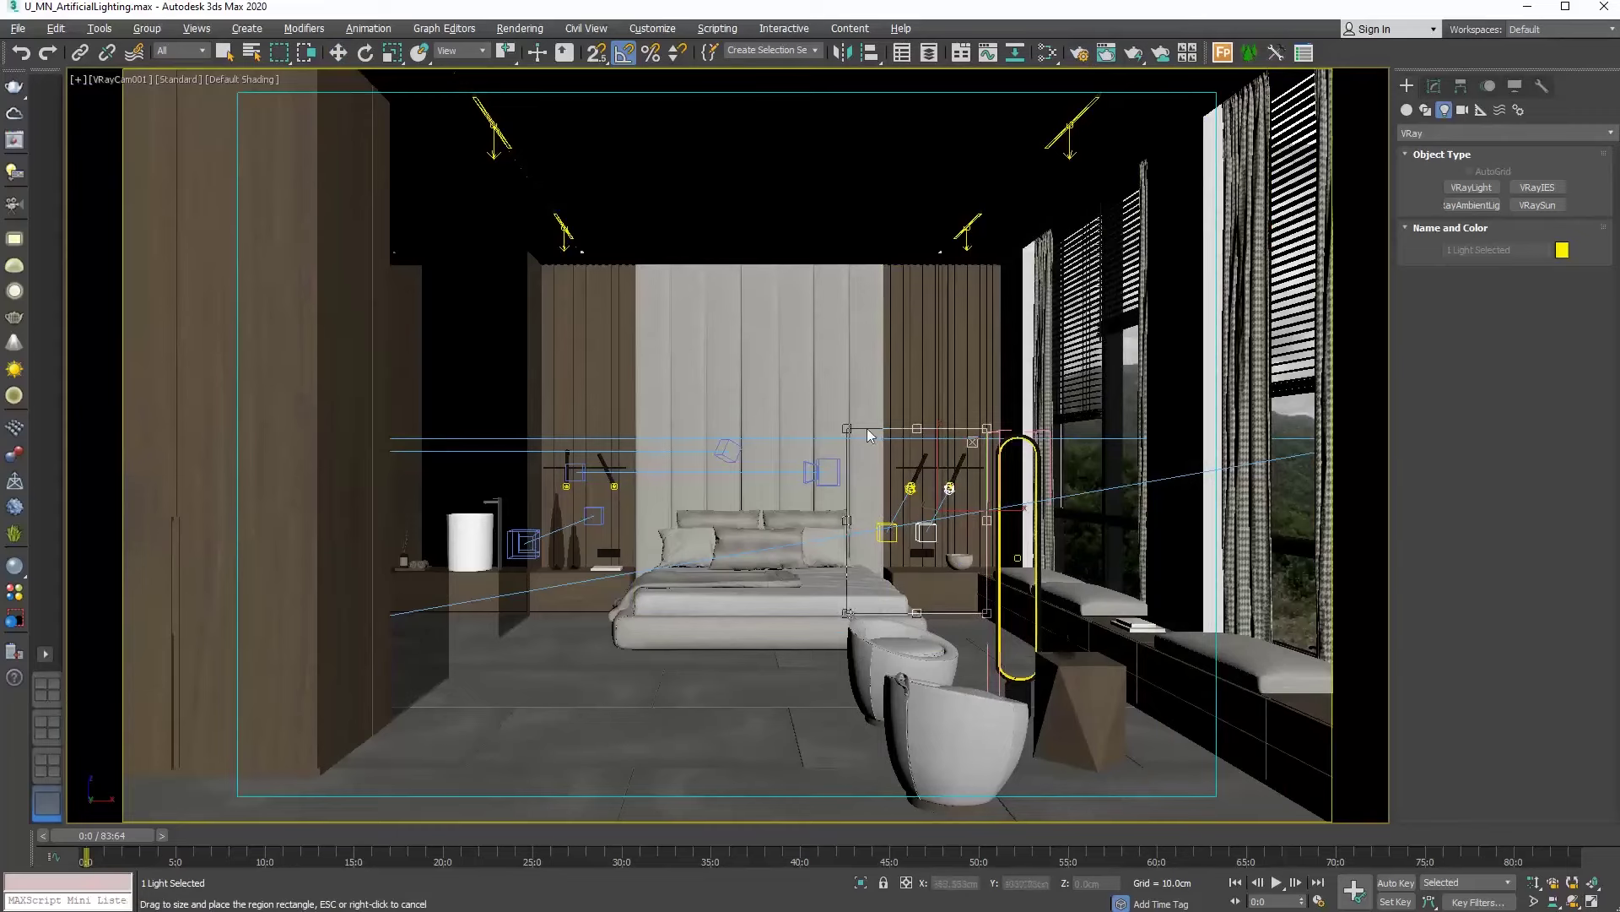
{"action": "left_click", "coordinate": [1134, 54]}
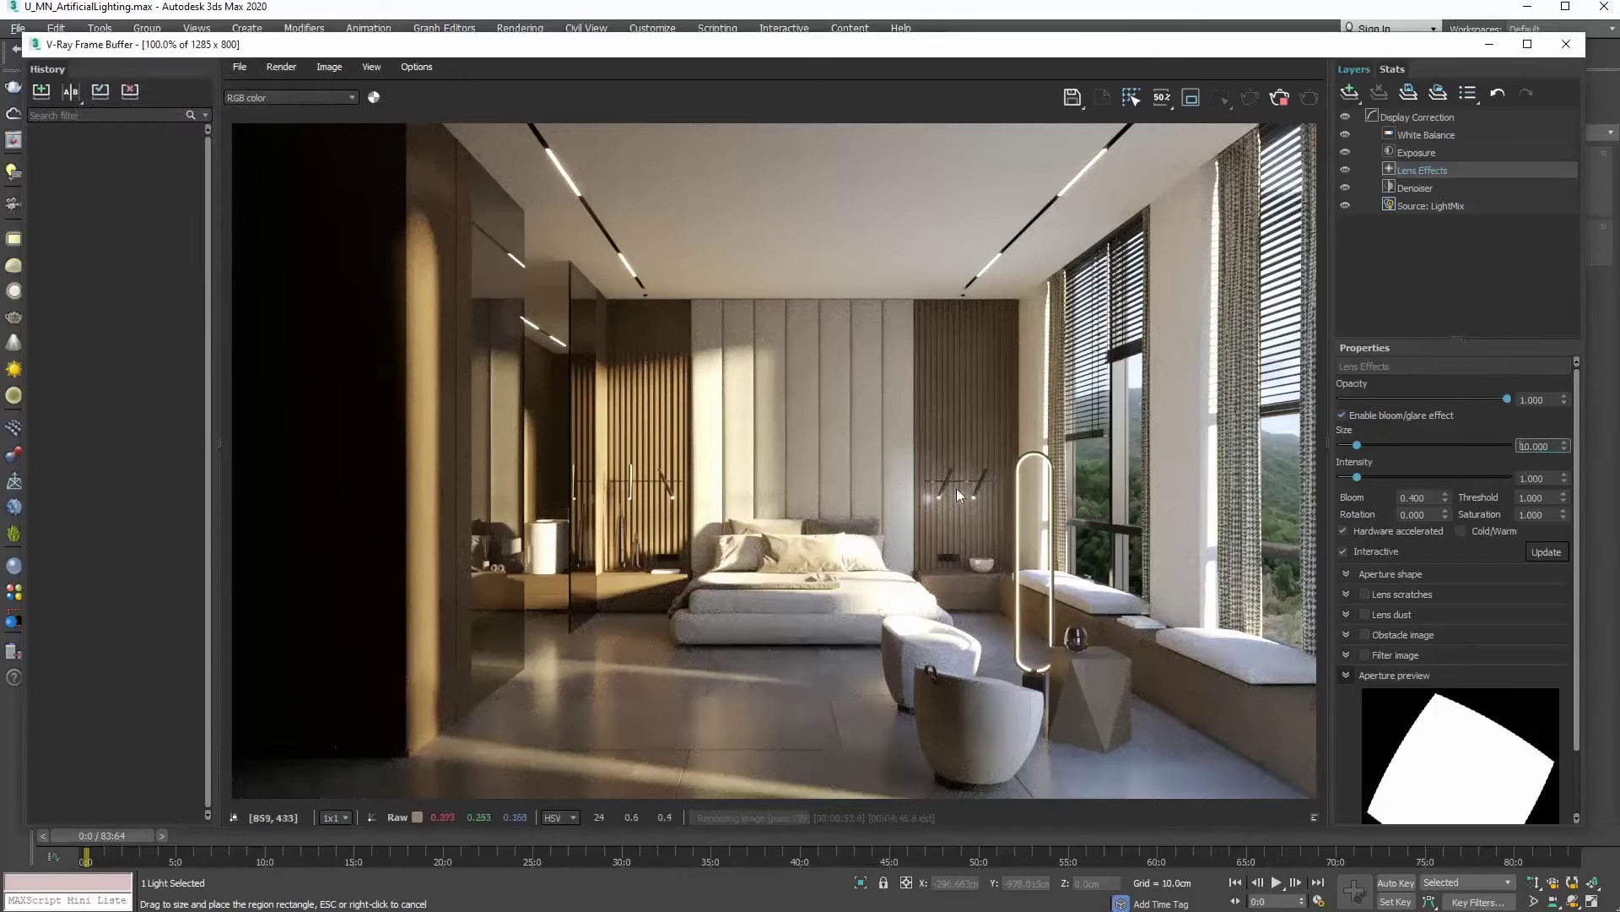
{"action": "left_click", "coordinate": [1561, 47]}
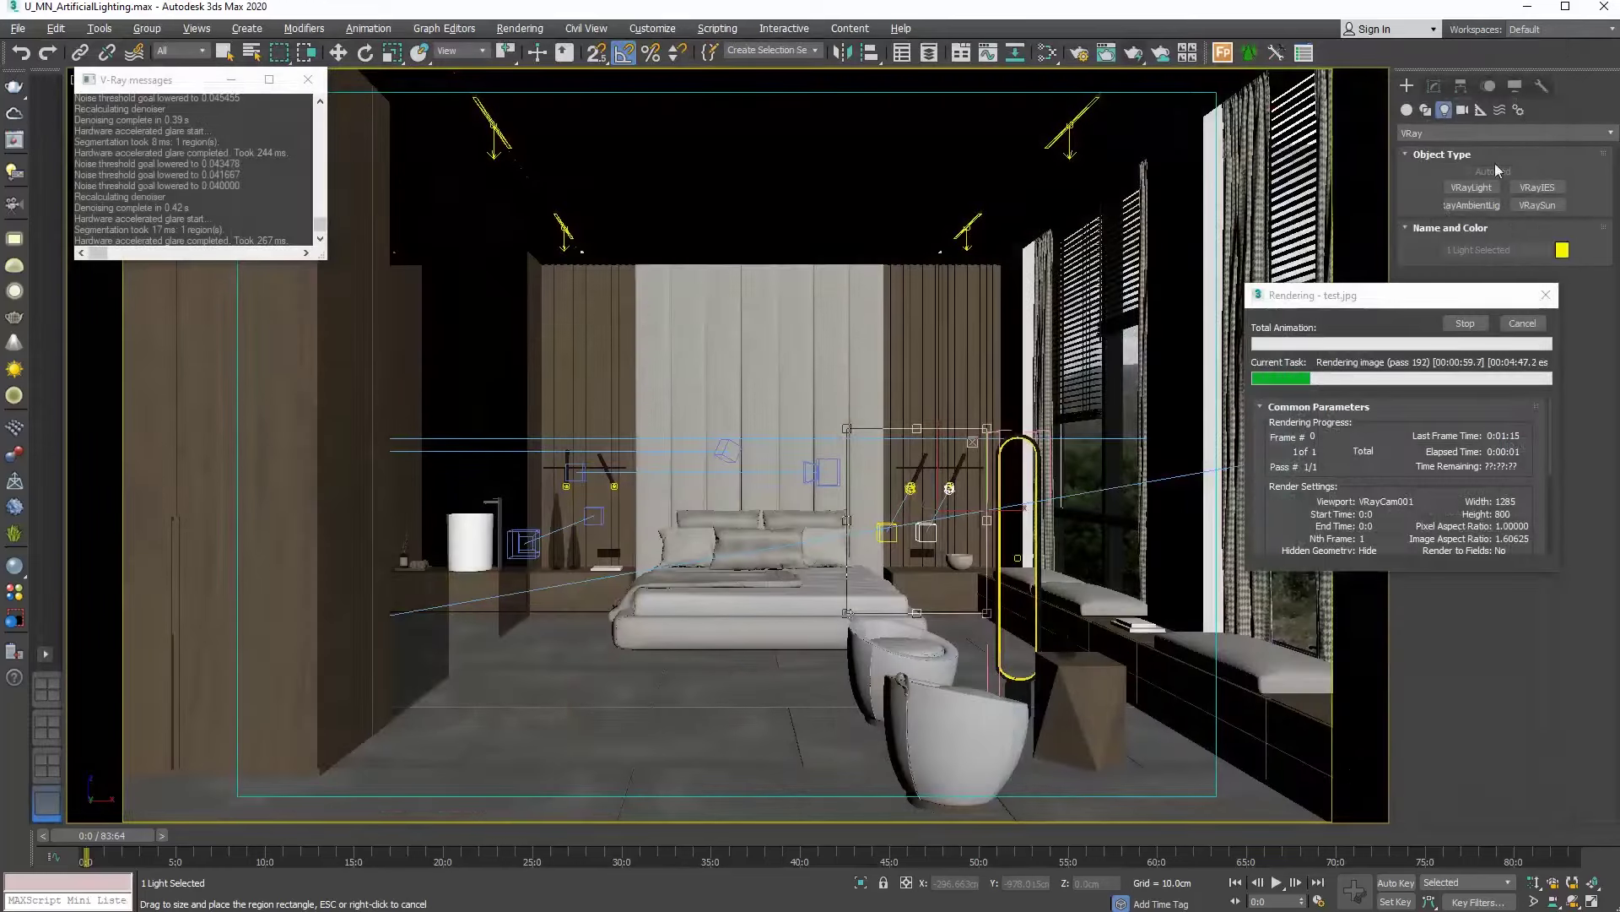
{"action": "left_click", "coordinate": [1513, 325]}
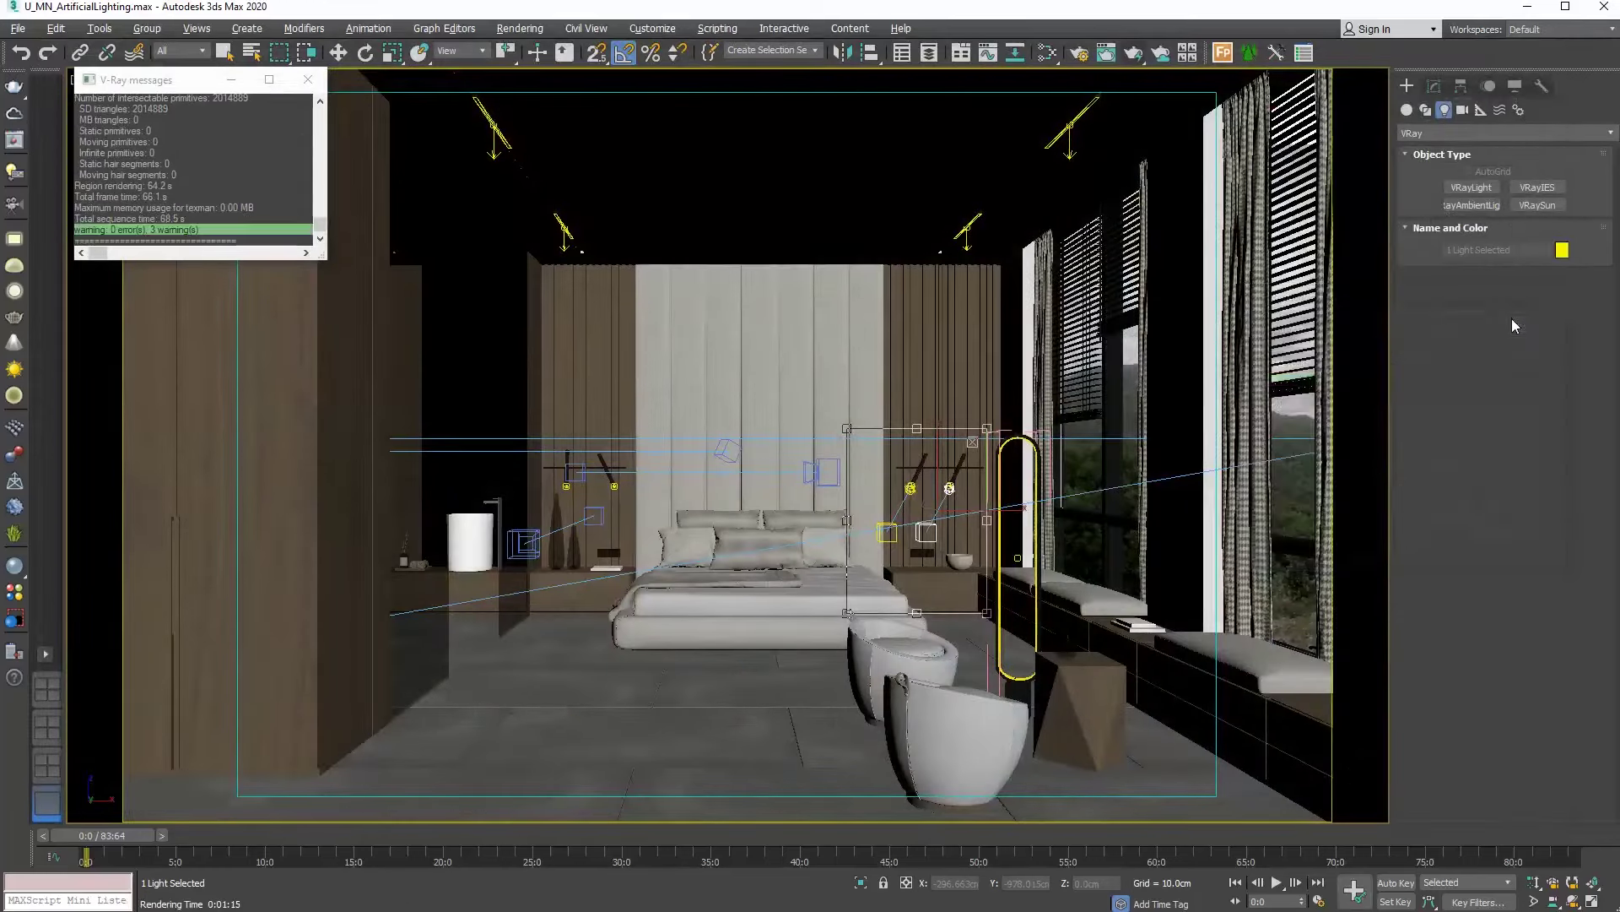
Select VRayIES002 and load the area-light.ies profile into it
{"action": "key", "text": "w"}
{"action": "left_click", "coordinate": [972, 483]}
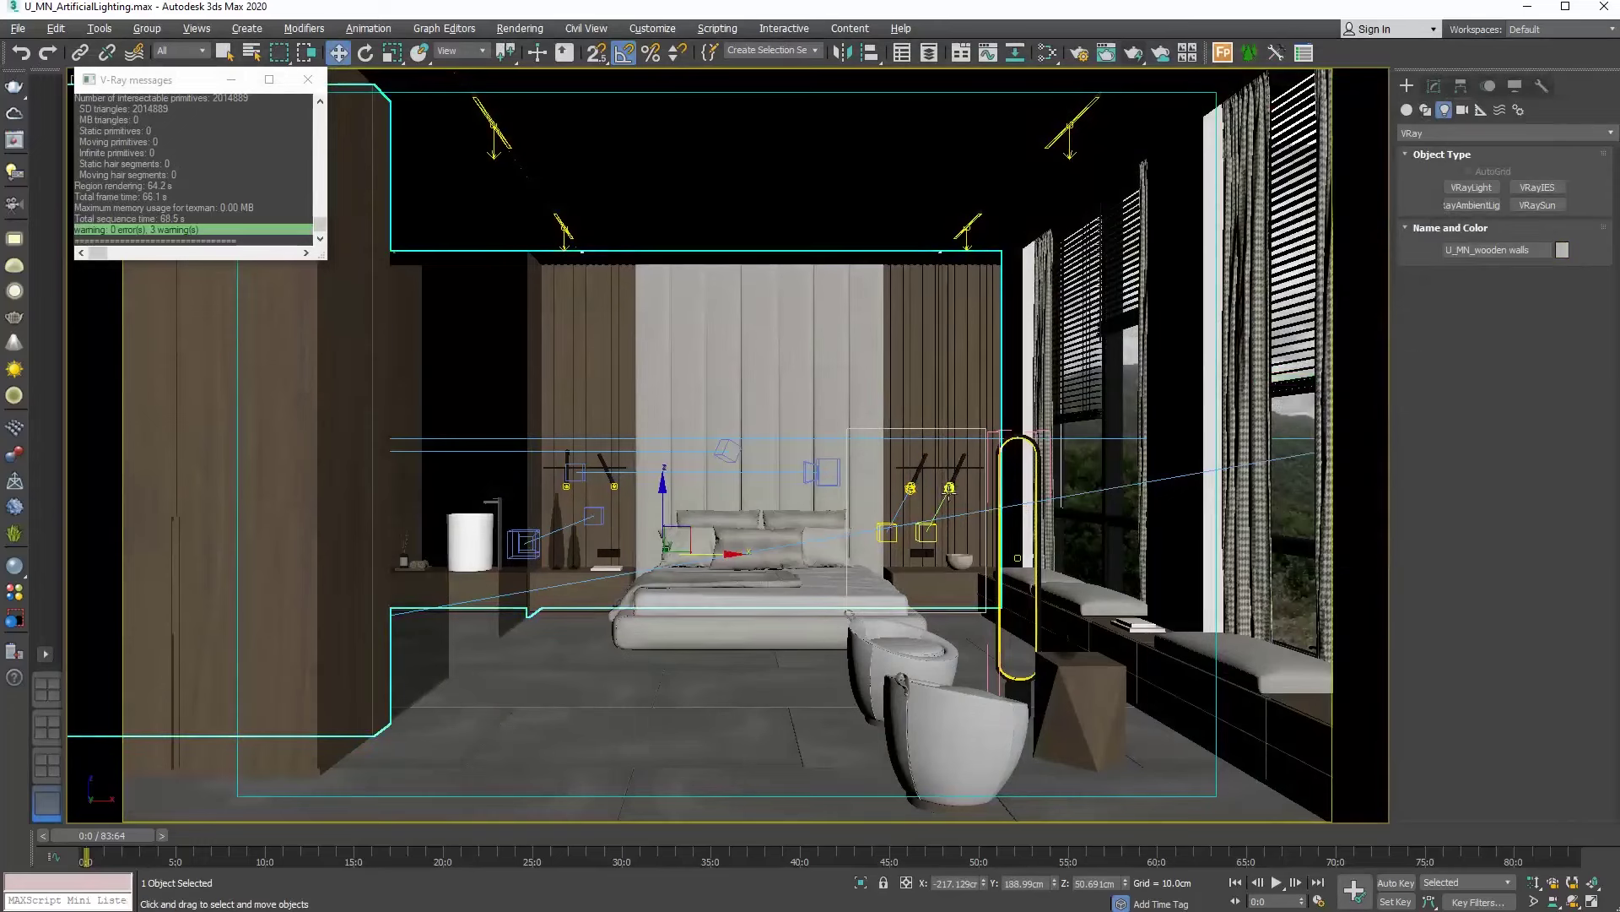
{"action": "left_click", "coordinate": [949, 488]}
{"action": "left_click", "coordinate": [1434, 86]}
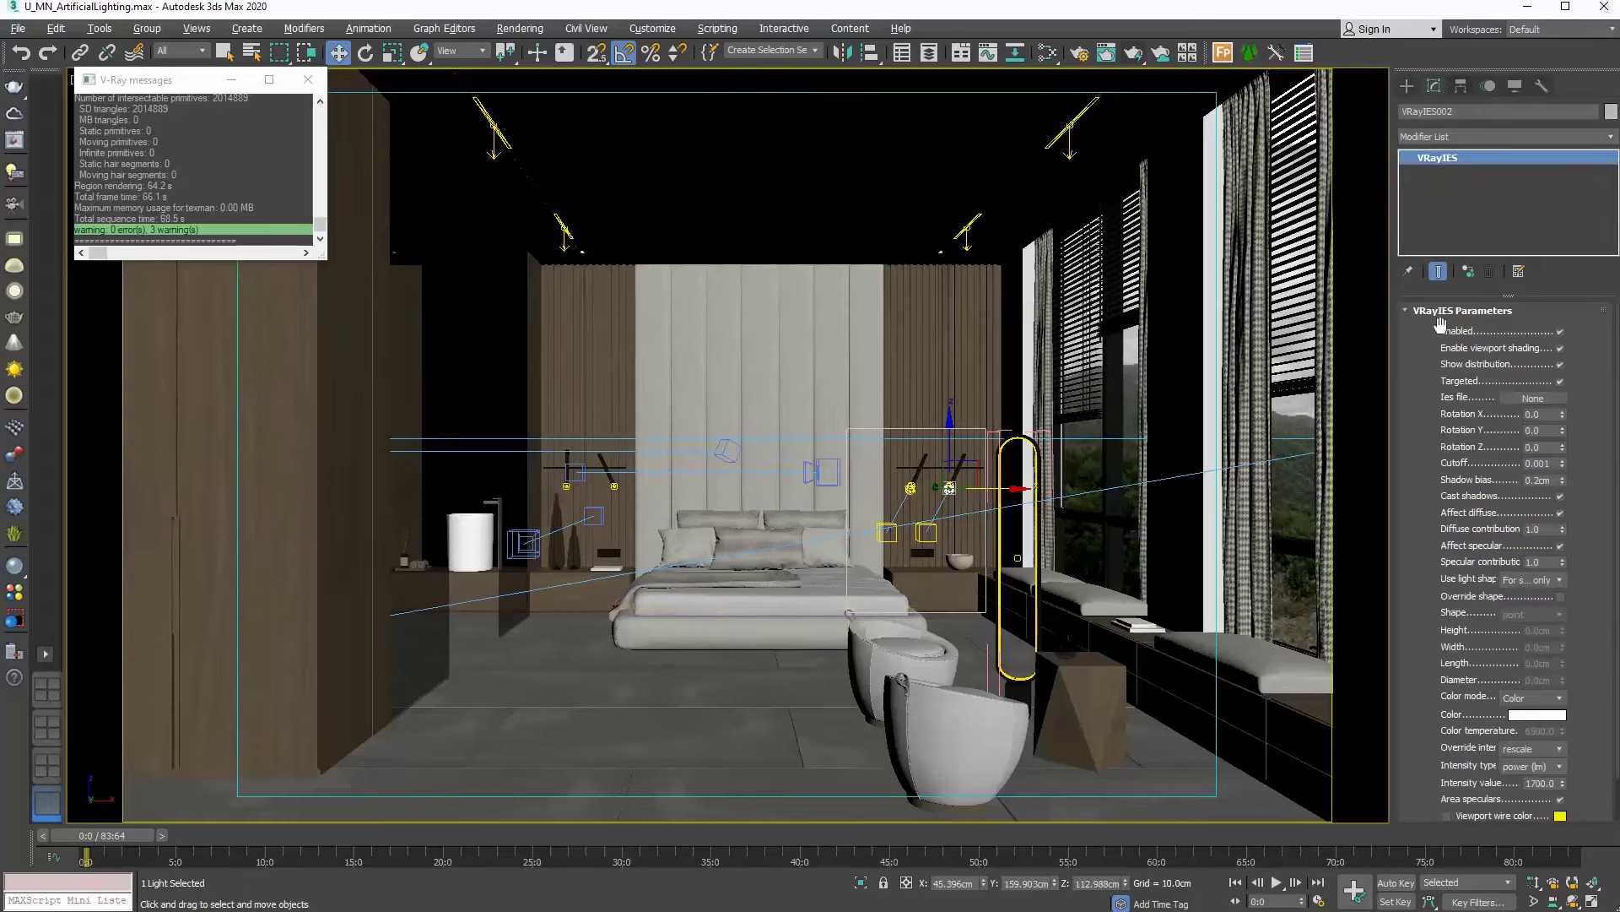
{"action": "left_click", "coordinate": [1532, 397]}
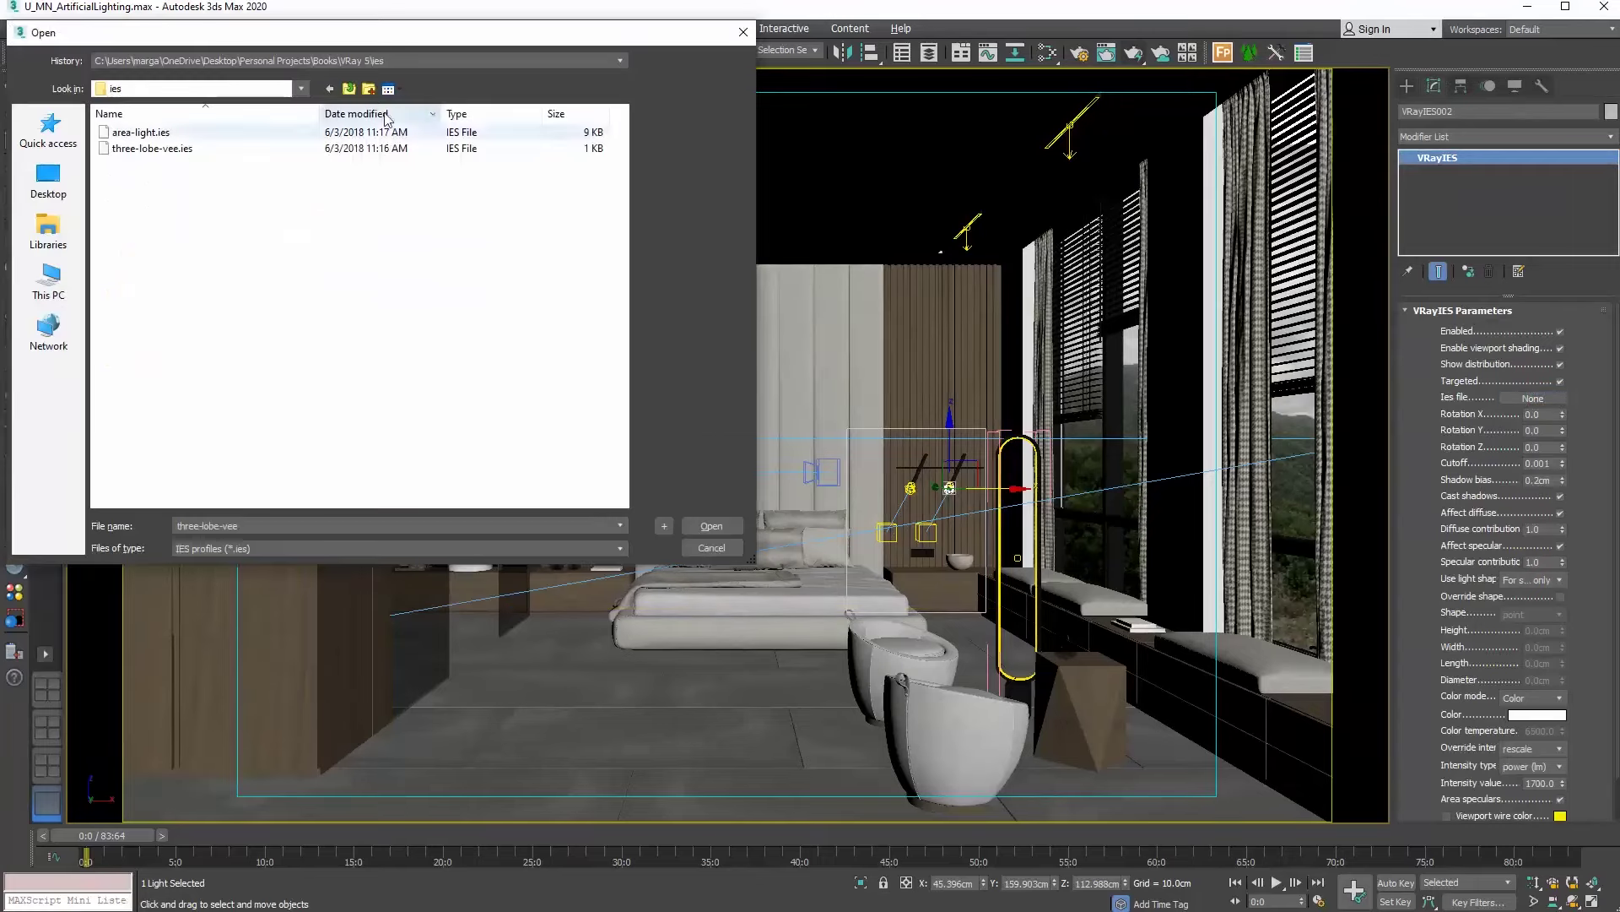
{"action": "left_click_drag", "start_coordinate": [411, 37], "coordinate": [780, 186]}
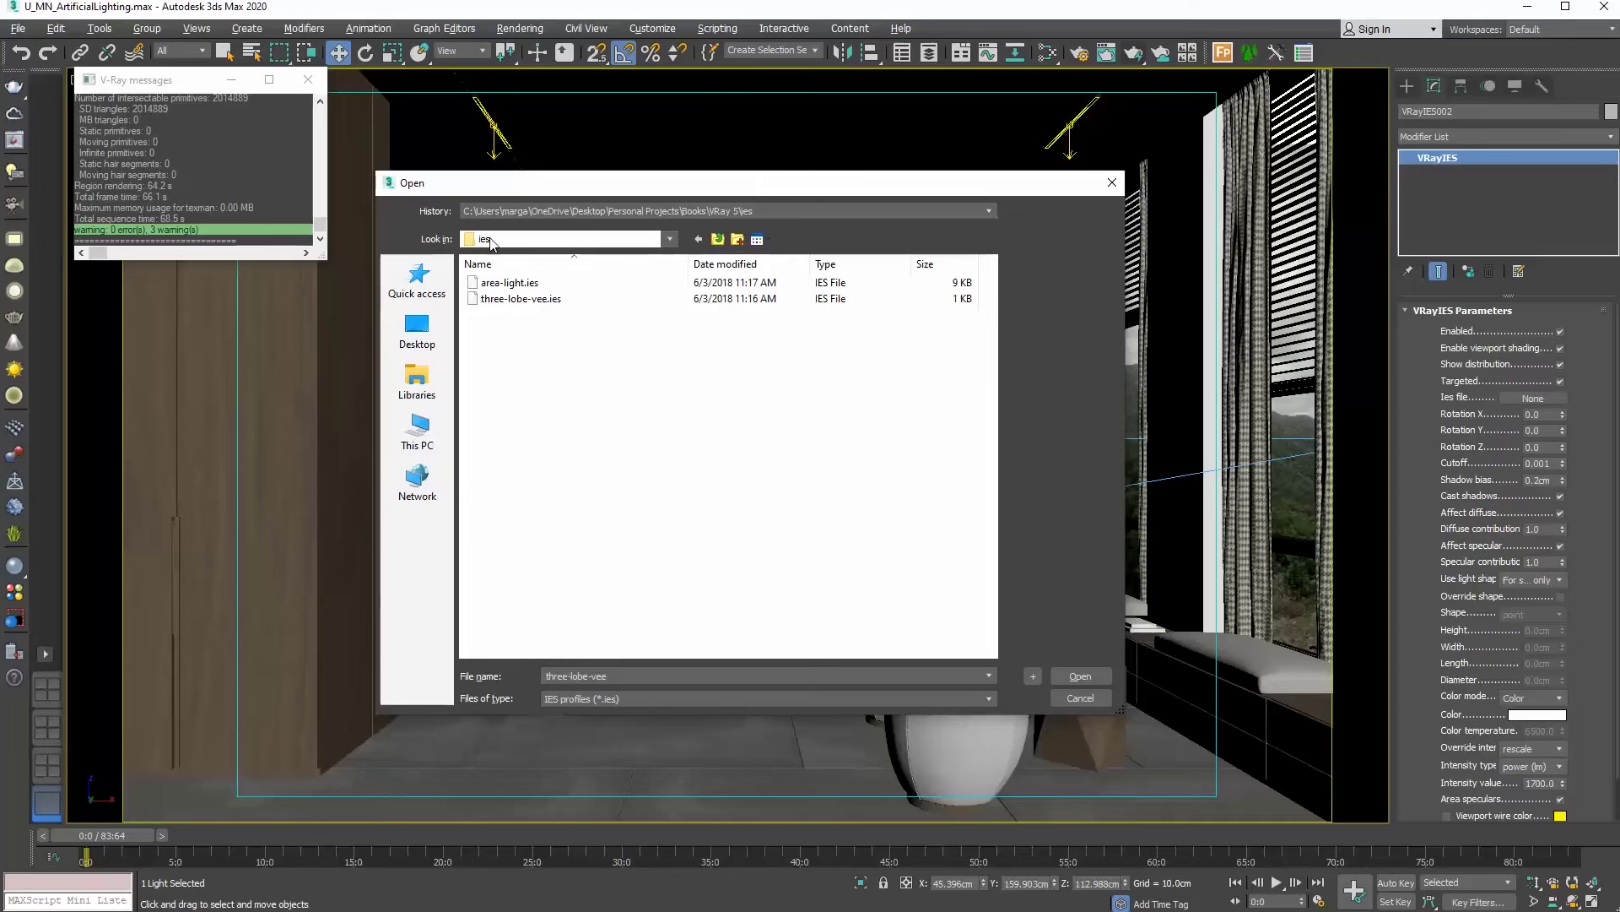
{"action": "left_click", "coordinate": [508, 285]}
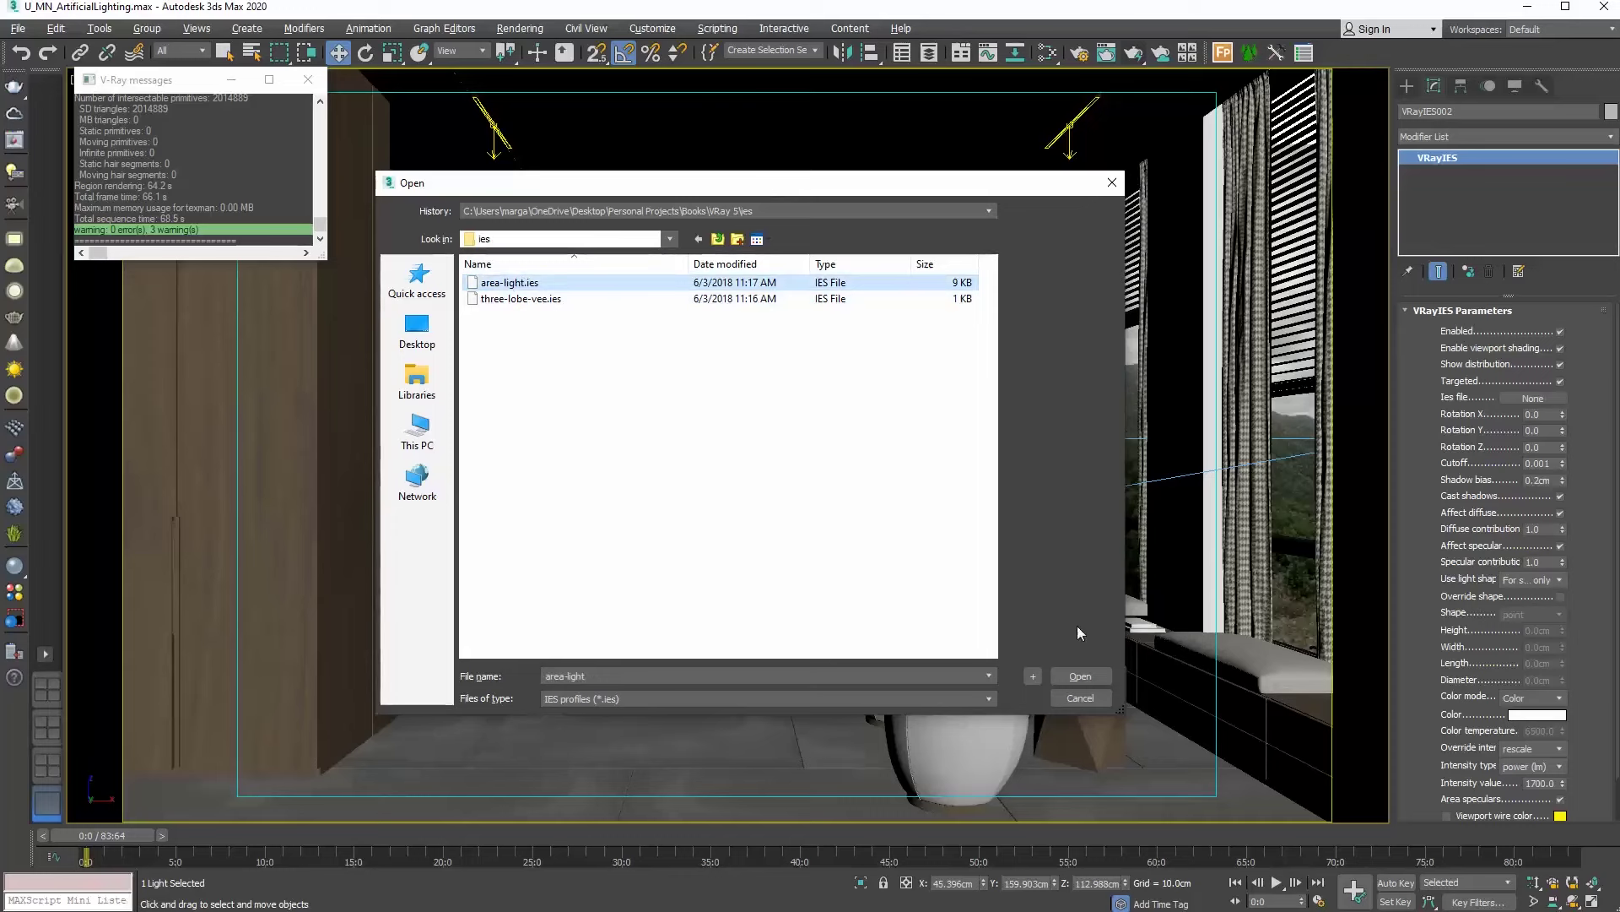
{"action": "left_click", "coordinate": [1081, 676]}
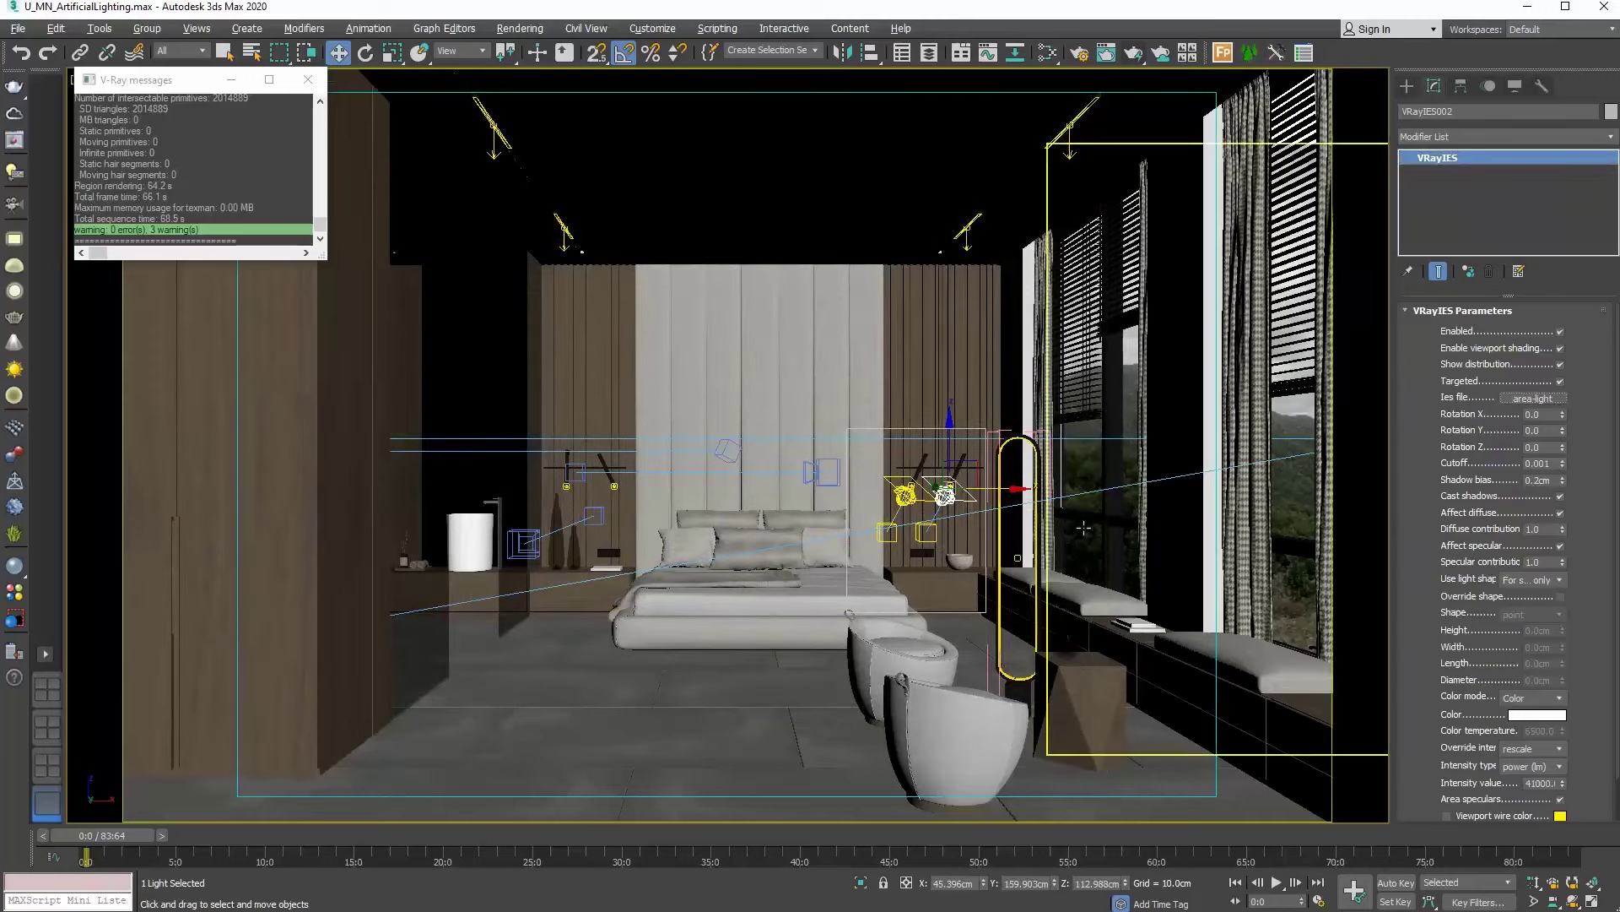
Test-render the region with the area-light profile, then close the frame buffer and progress windows
{"action": "left_click", "coordinate": [1133, 52]}
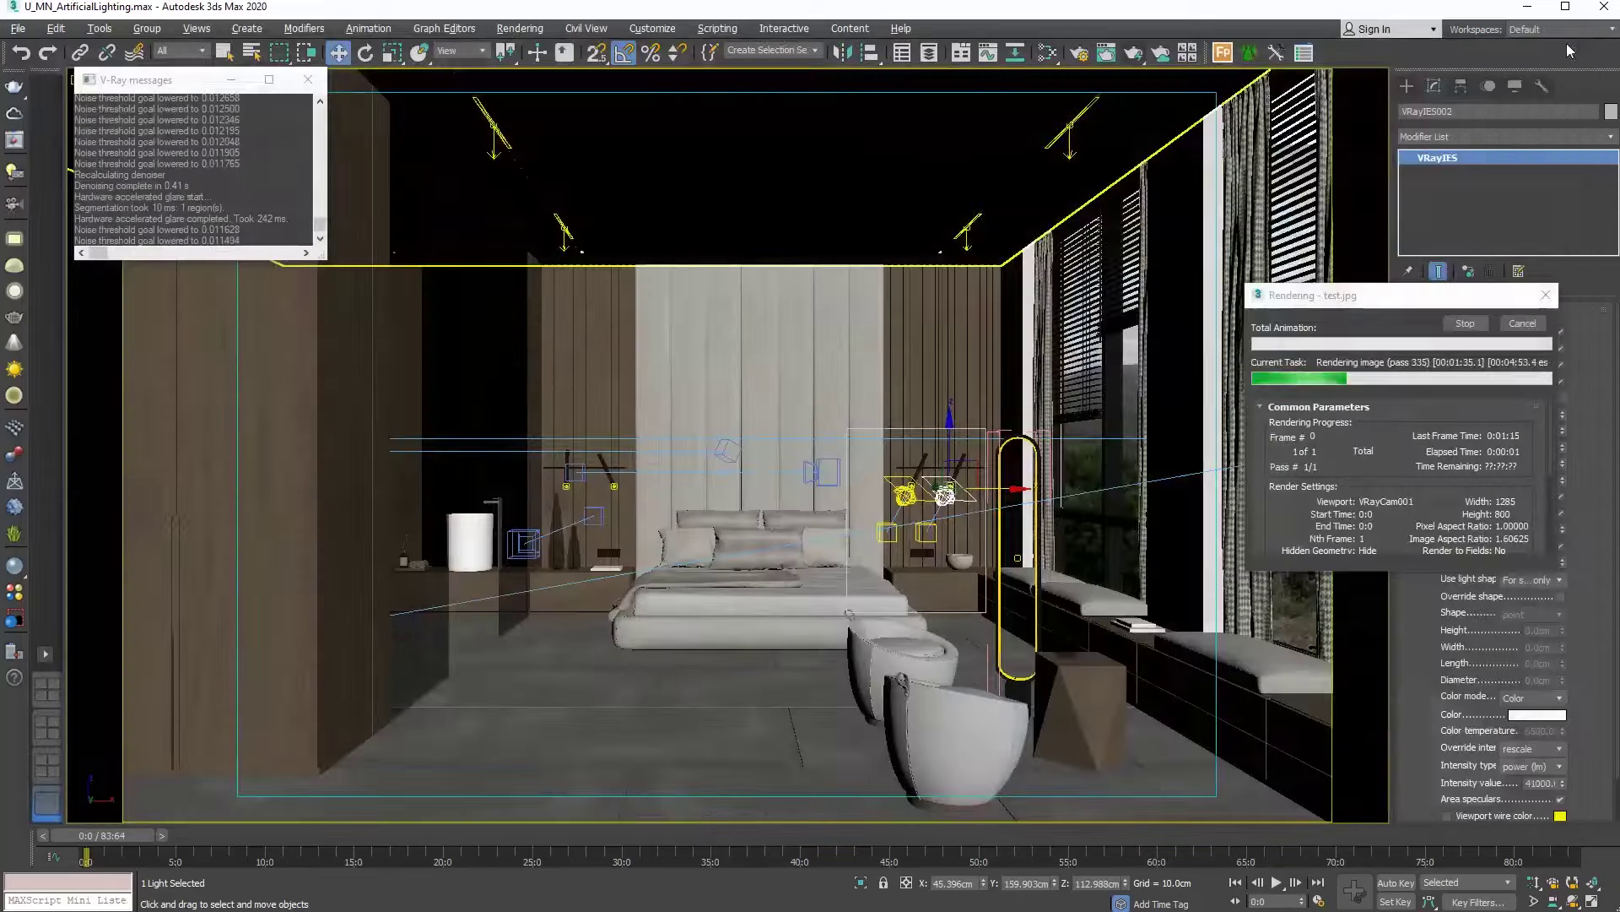
{"action": "left_click", "coordinate": [1567, 44]}
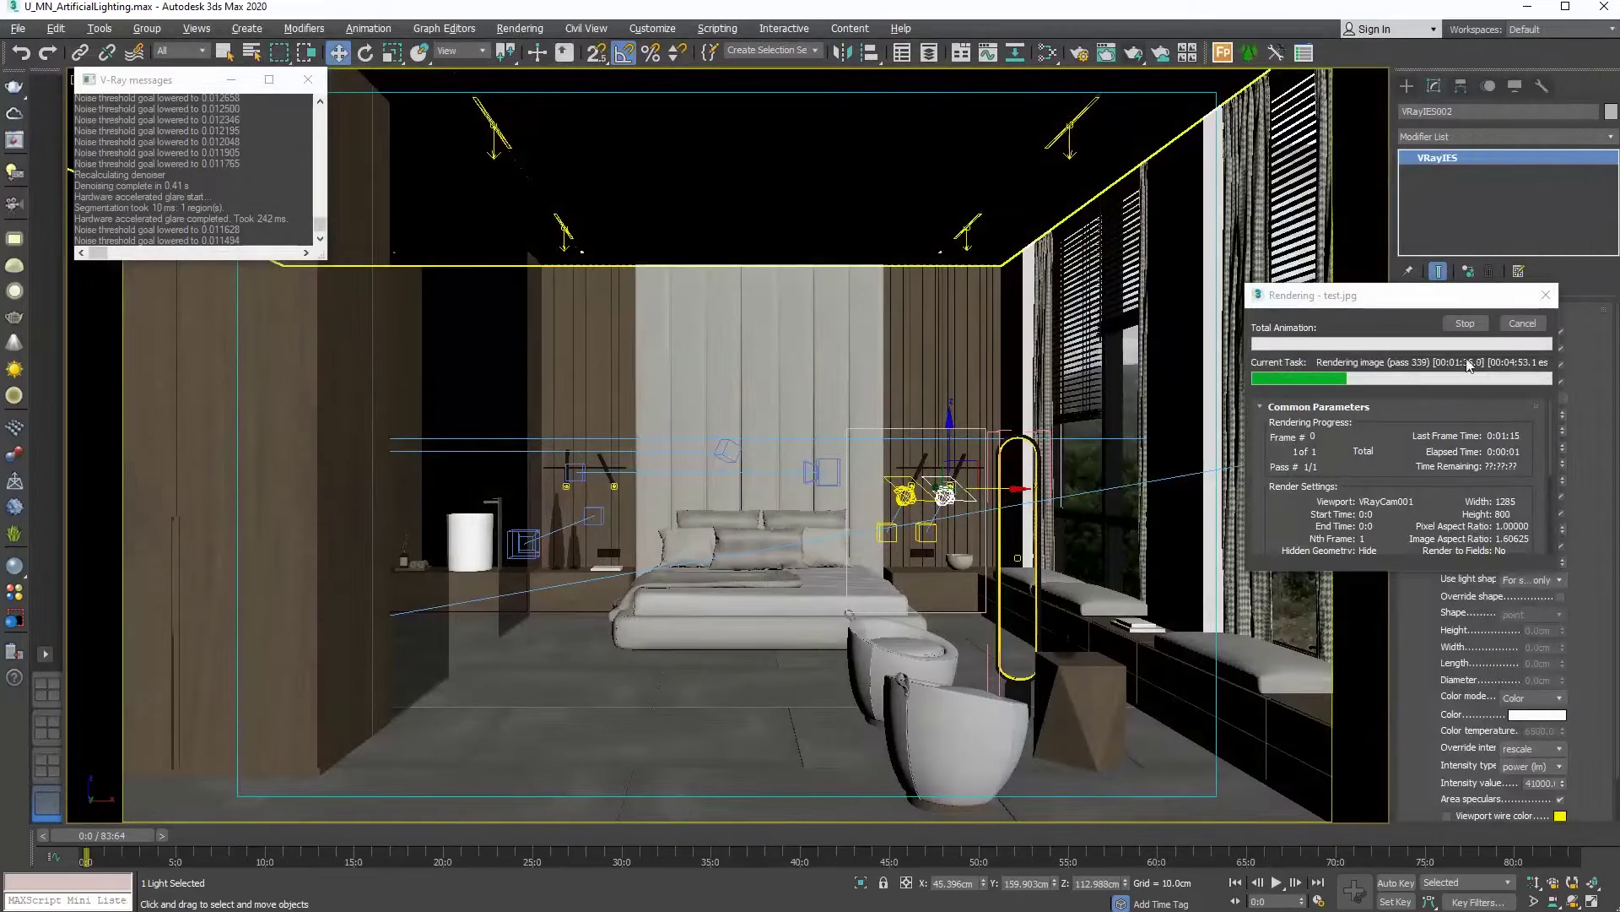
{"action": "left_click", "coordinate": [1523, 323]}
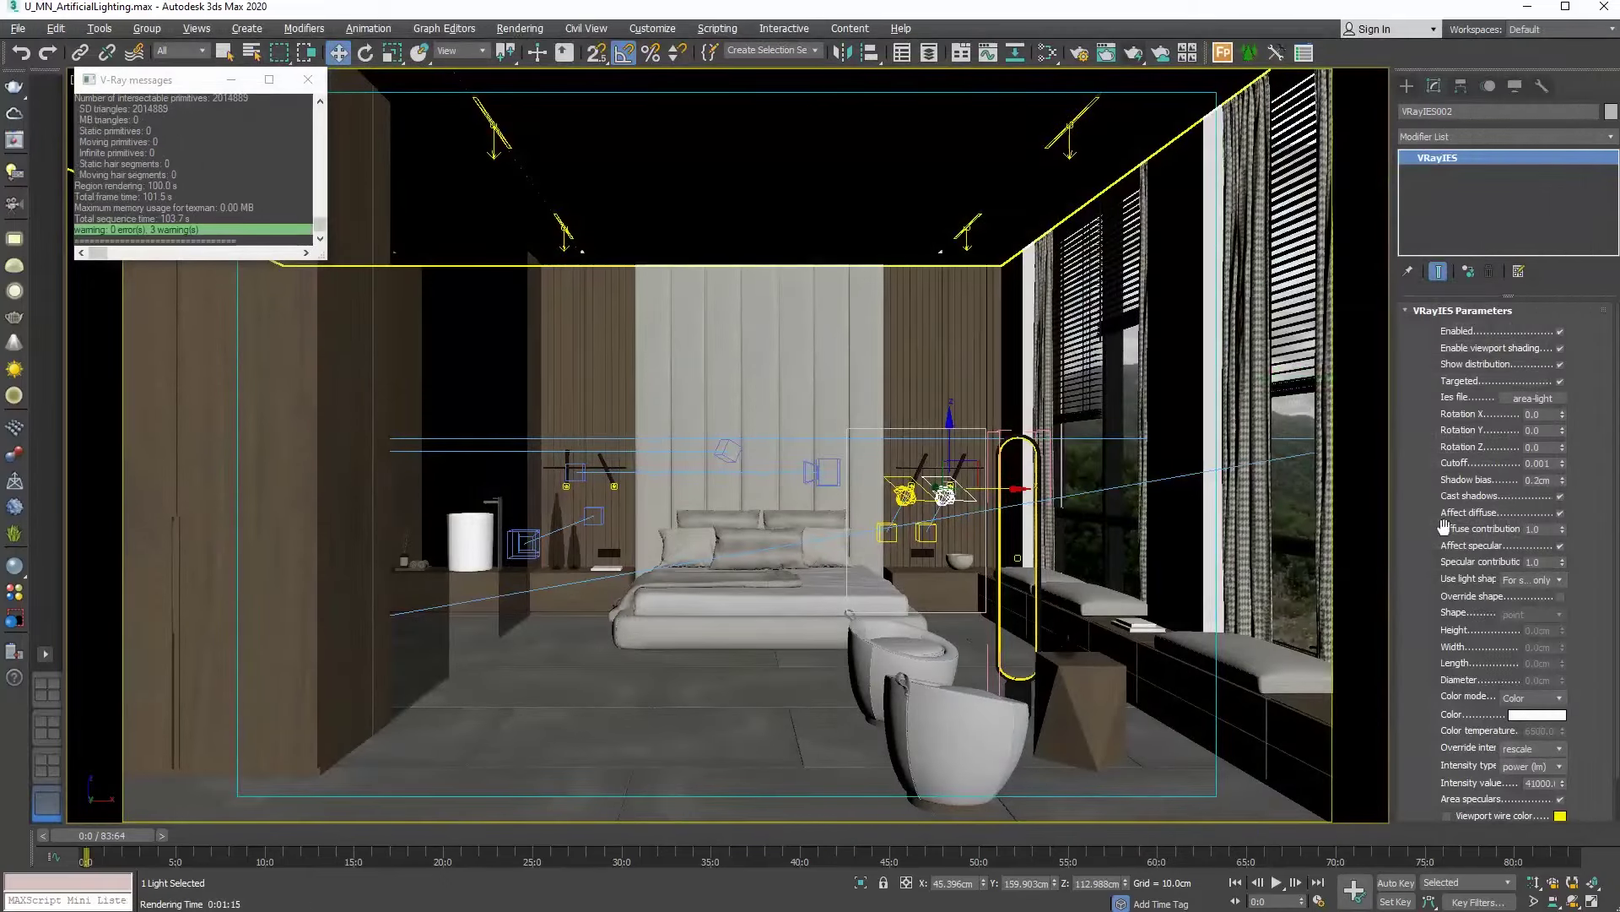
Set the bedside IES light's colour mode to Temperature at 3500
{"action": "left_click", "coordinate": [1528, 699]}
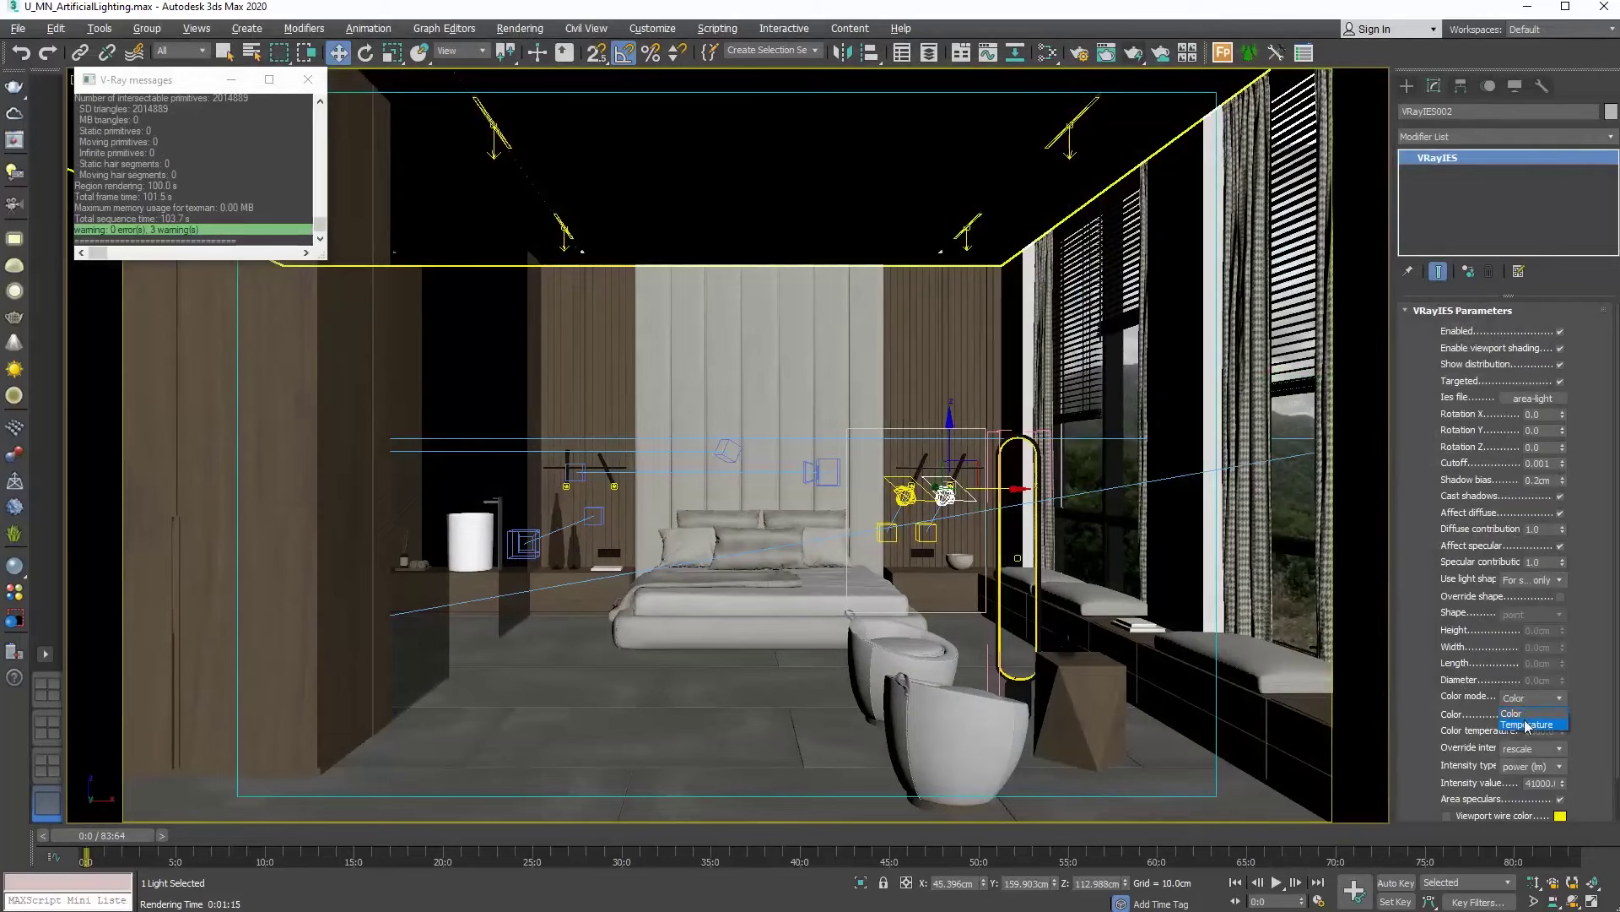
{"action": "left_click", "coordinate": [1526, 724]}
{"action": "left_click", "coordinate": [1526, 731]}
{"action": "type", "text": "3500"}
{"action": "key", "text": "Return"}
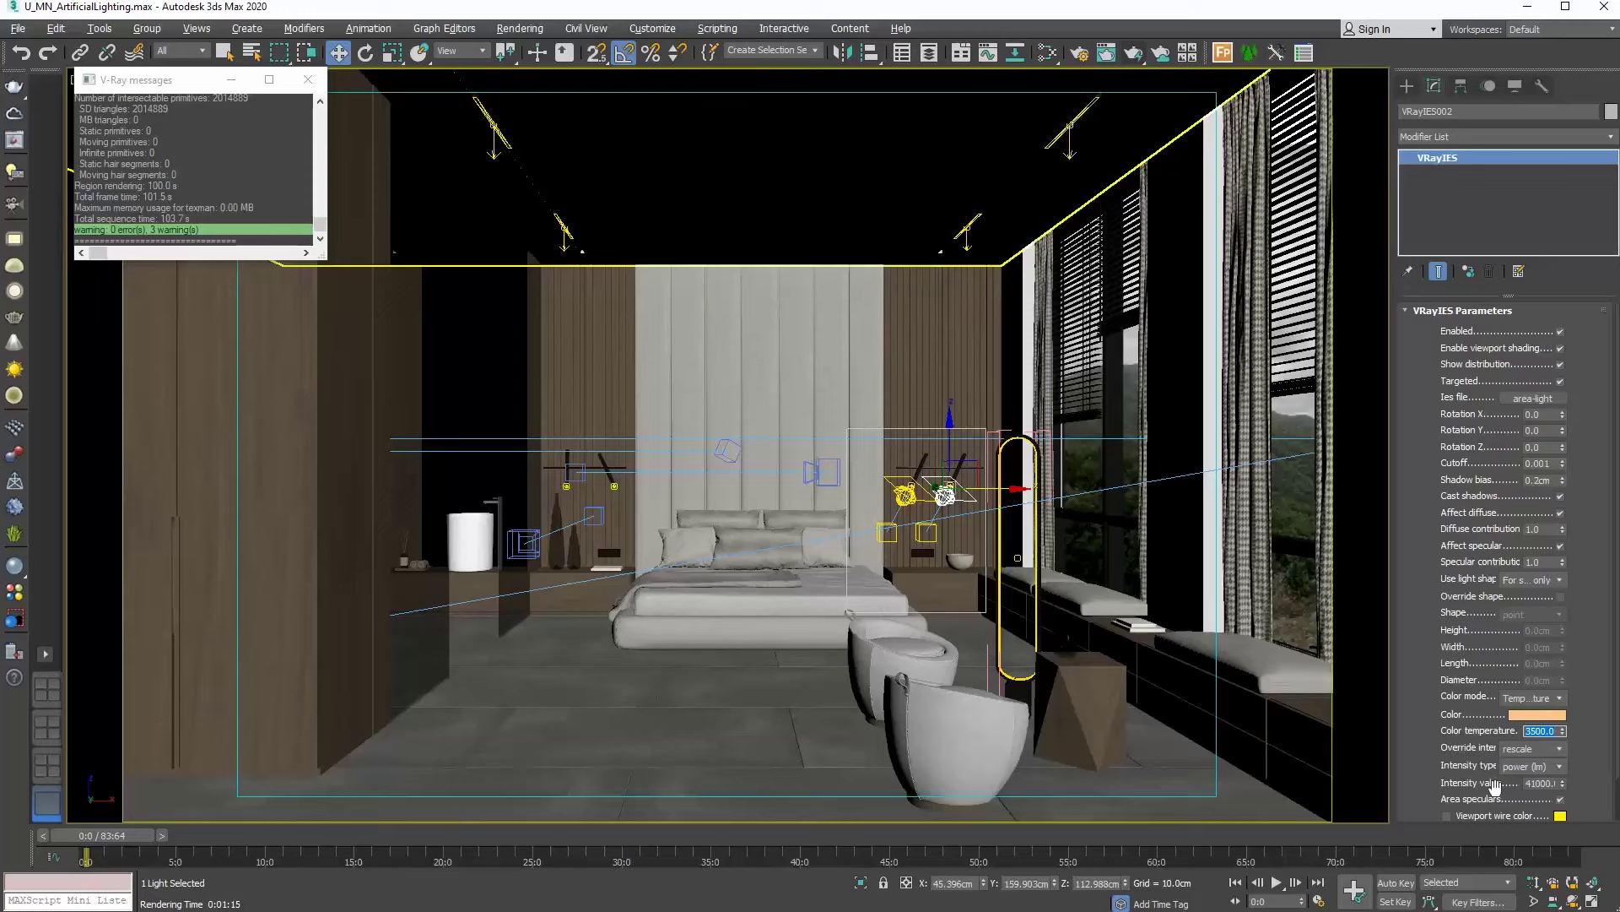
Lower the light's intensity to 20000 lm and run a test render
{"action": "double_click", "coordinate": [1537, 783]}
{"action": "type", "text": "2300"}
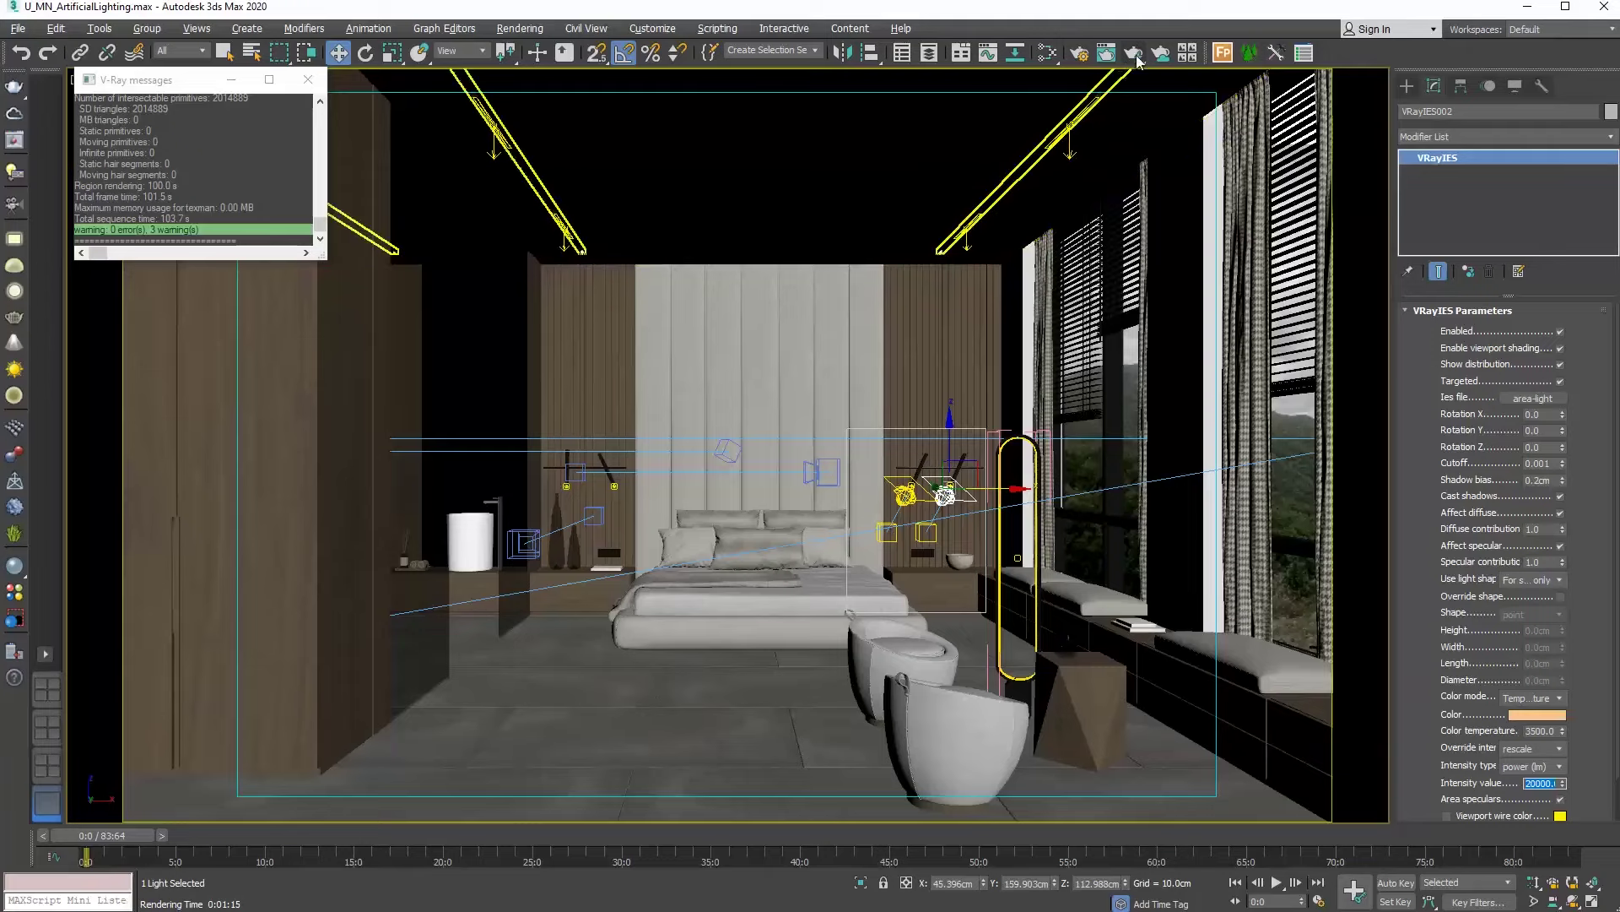
{"action": "left_click", "coordinate": [1136, 52]}
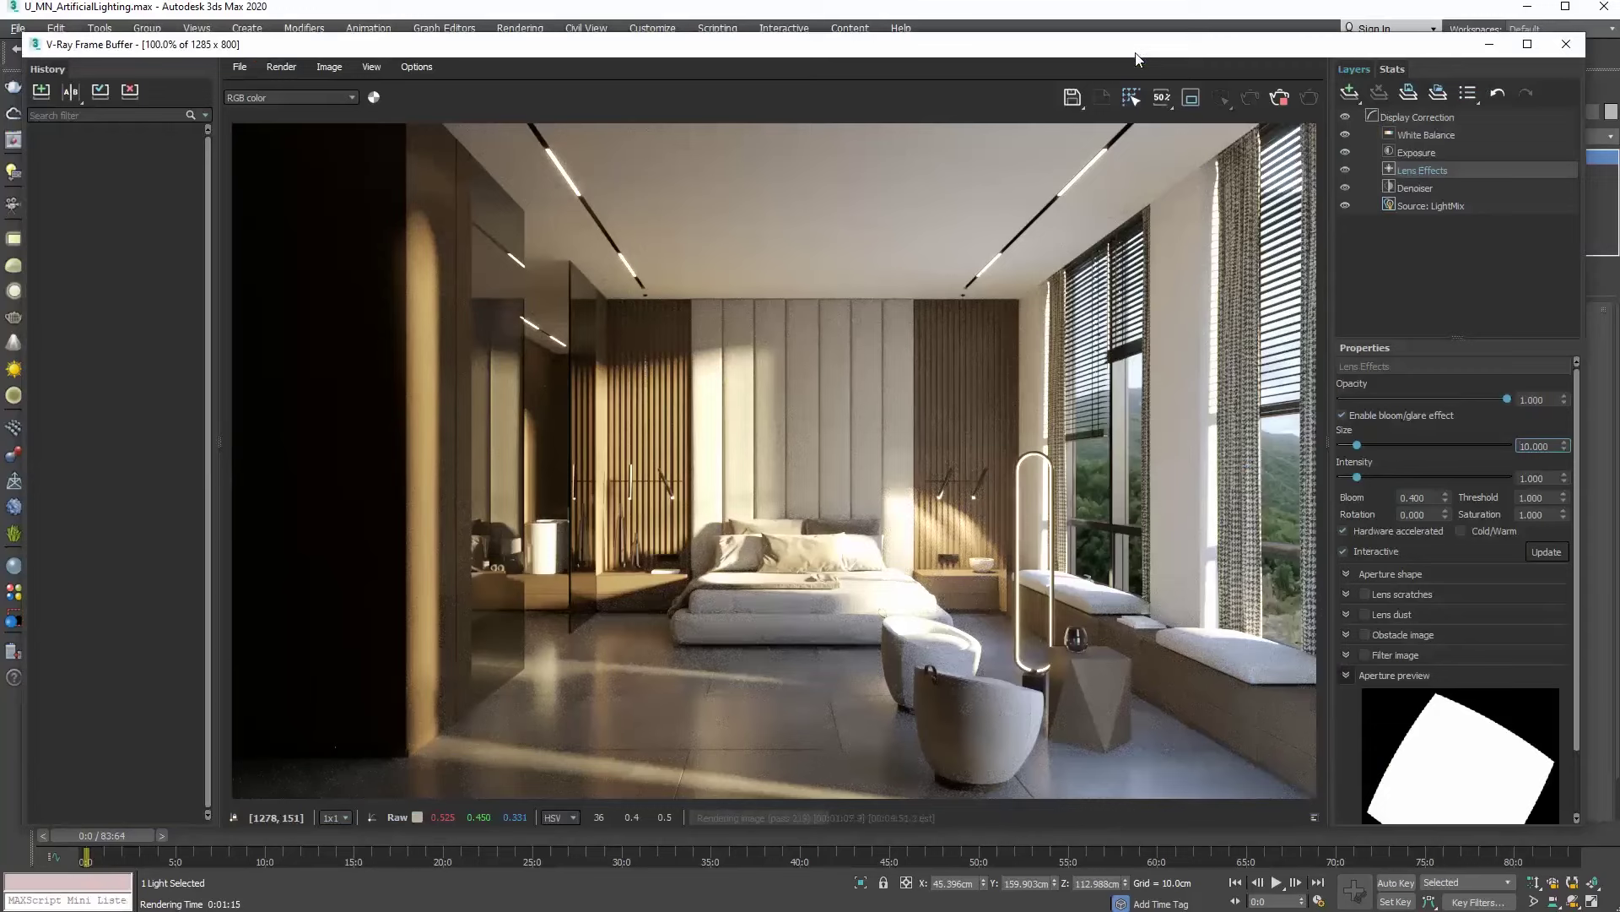
{"action": "left_click", "coordinate": [1563, 47]}
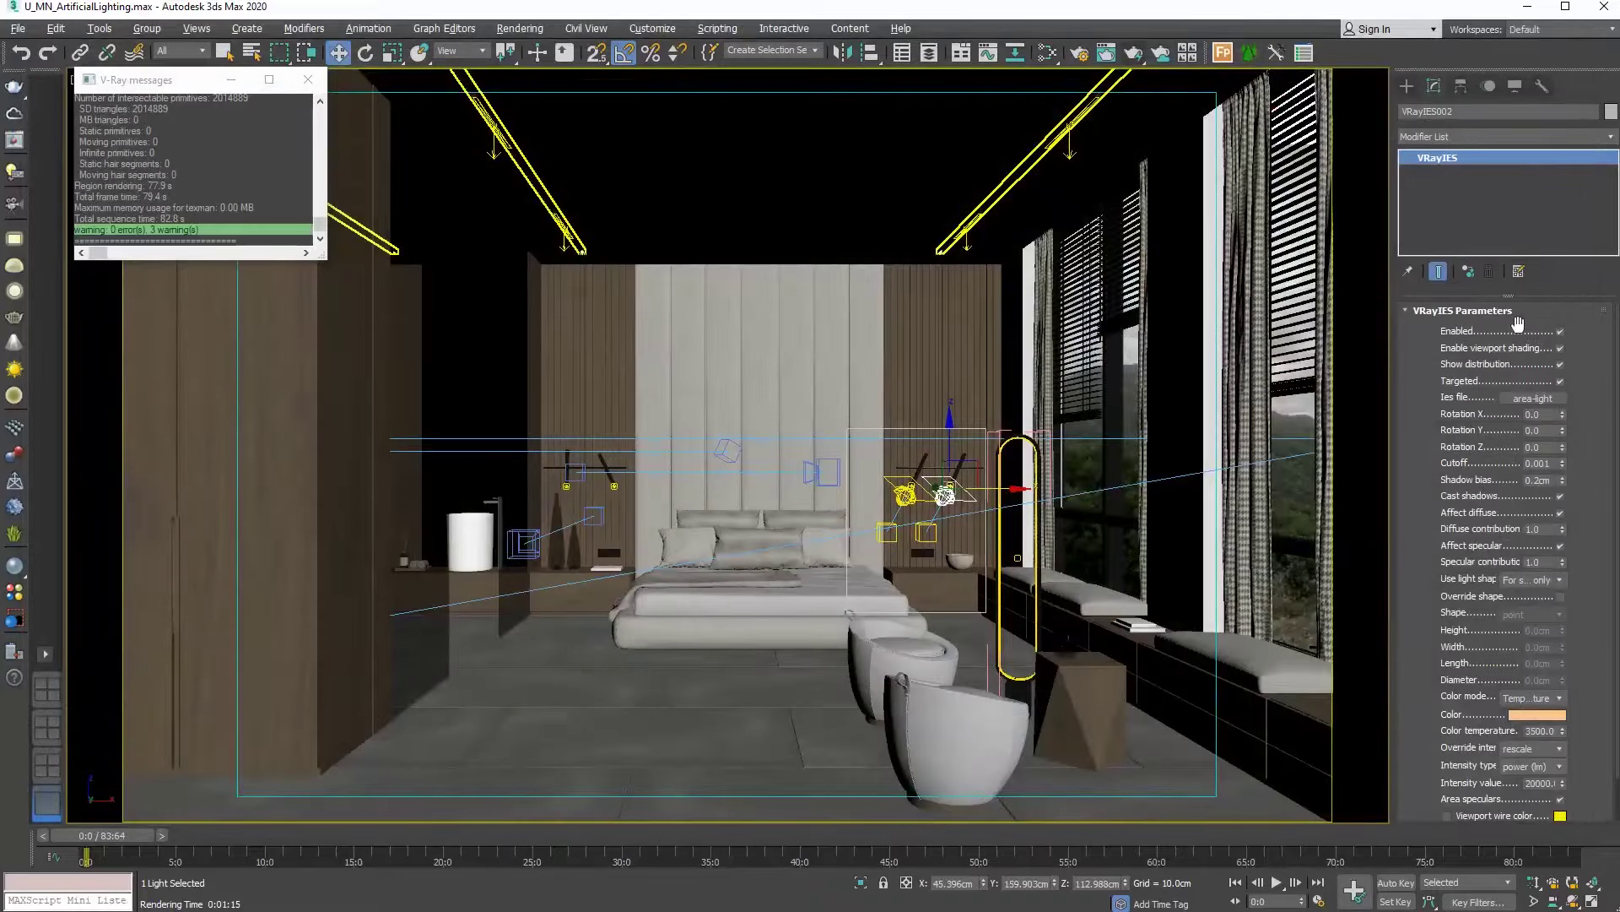
Load the three-lobe-vee.ies profile into the bedside light and test-render it
{"action": "left_click", "coordinate": [1522, 402]}
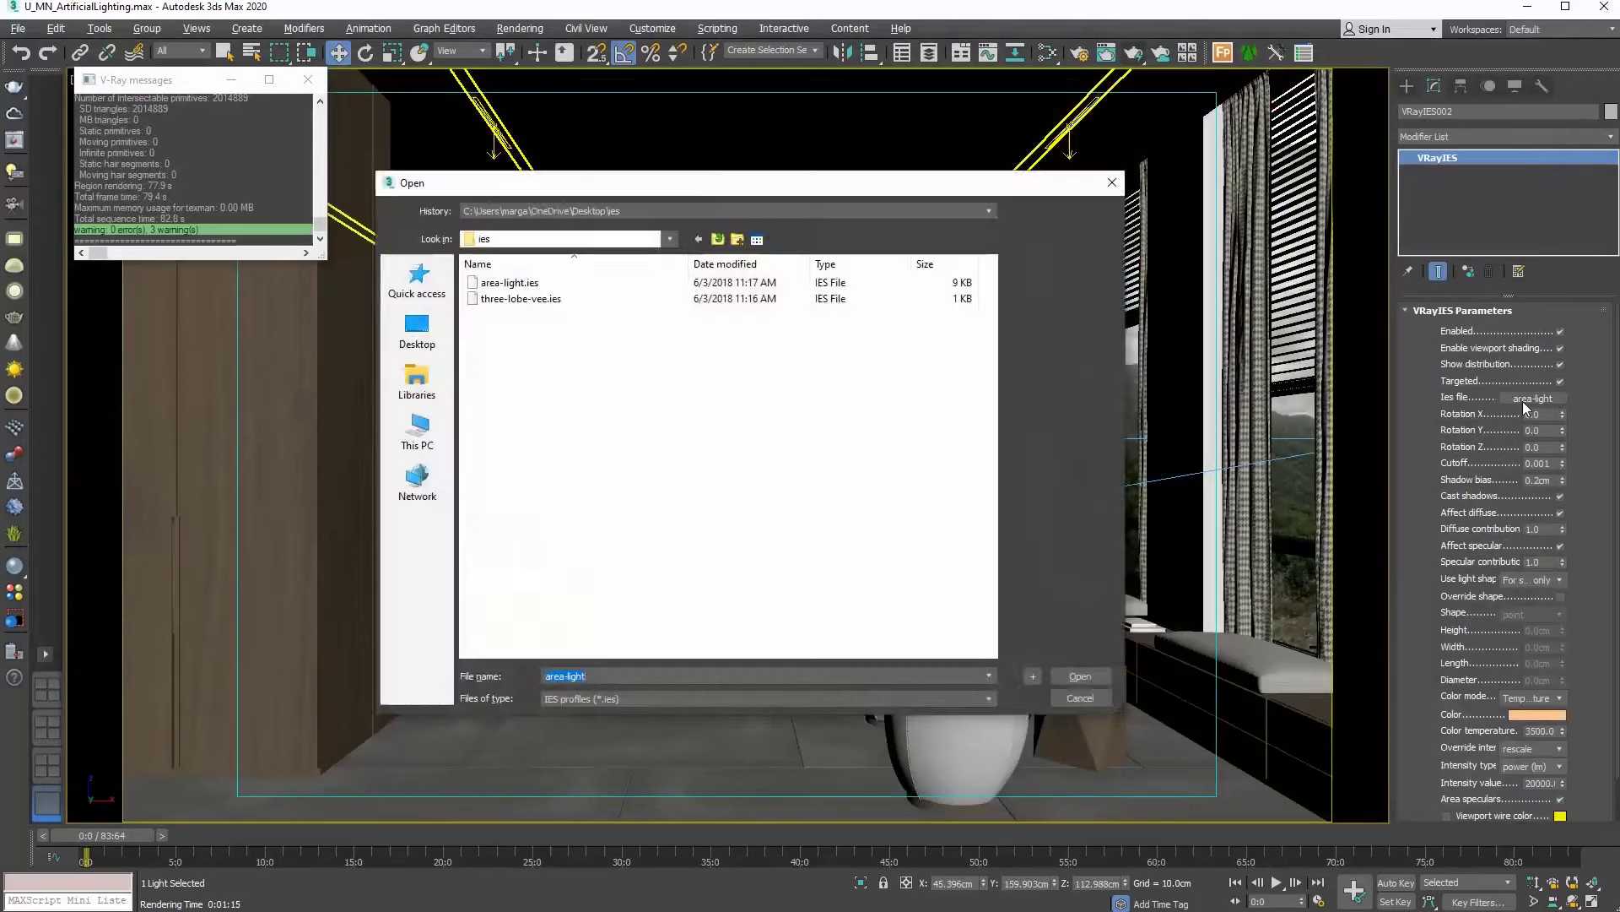
{"action": "left_click", "coordinate": [514, 301]}
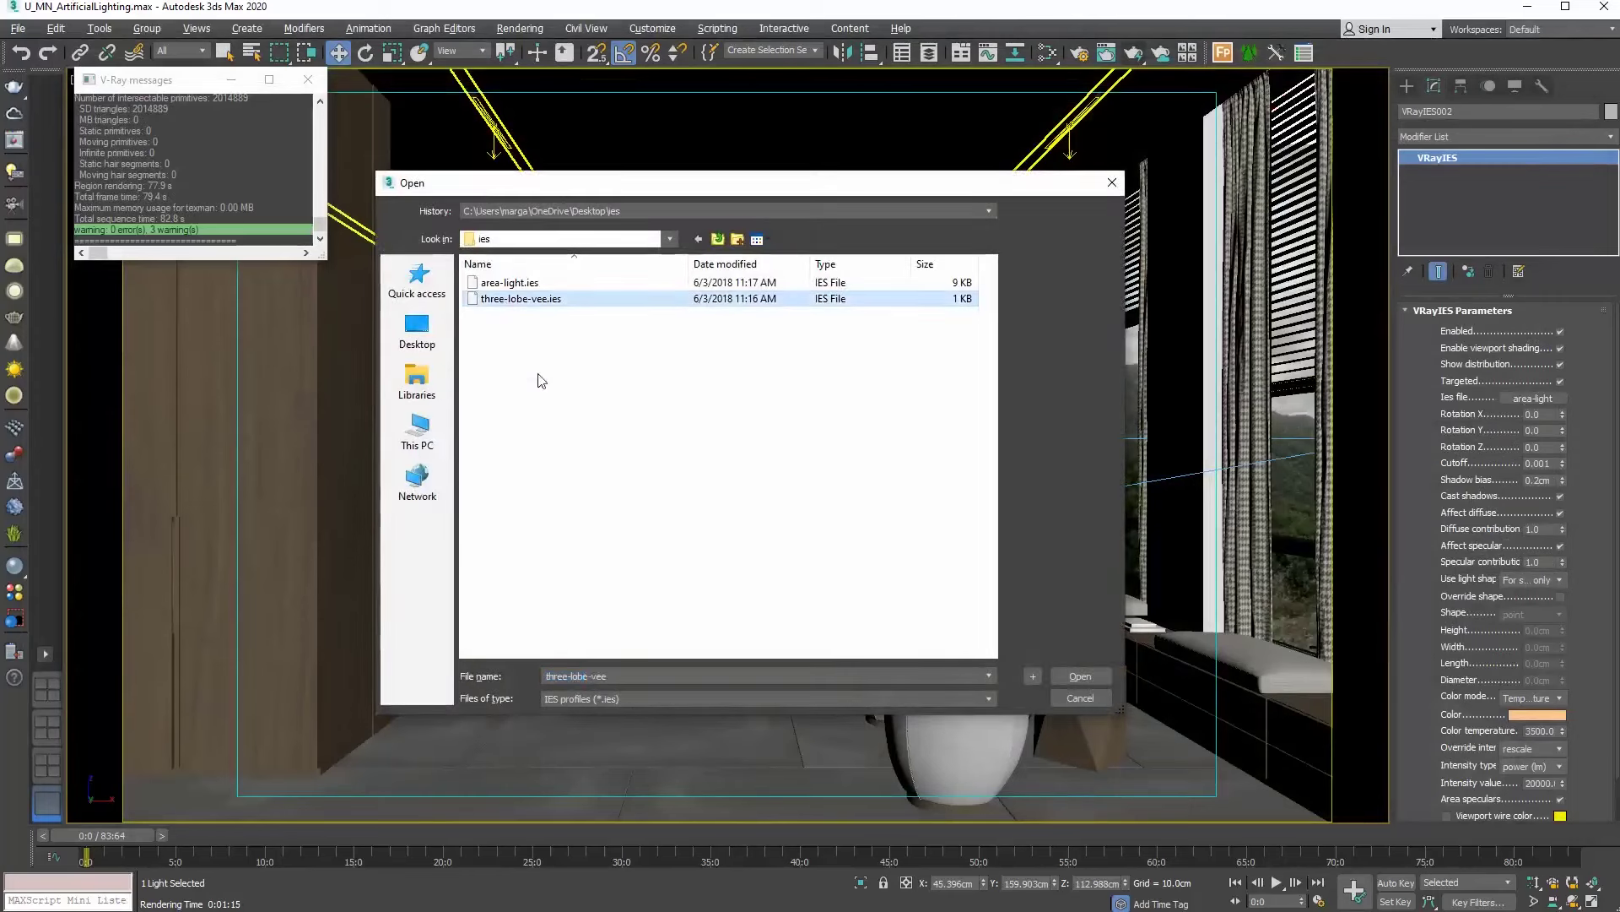
{"action": "left_click", "coordinate": [1081, 677]}
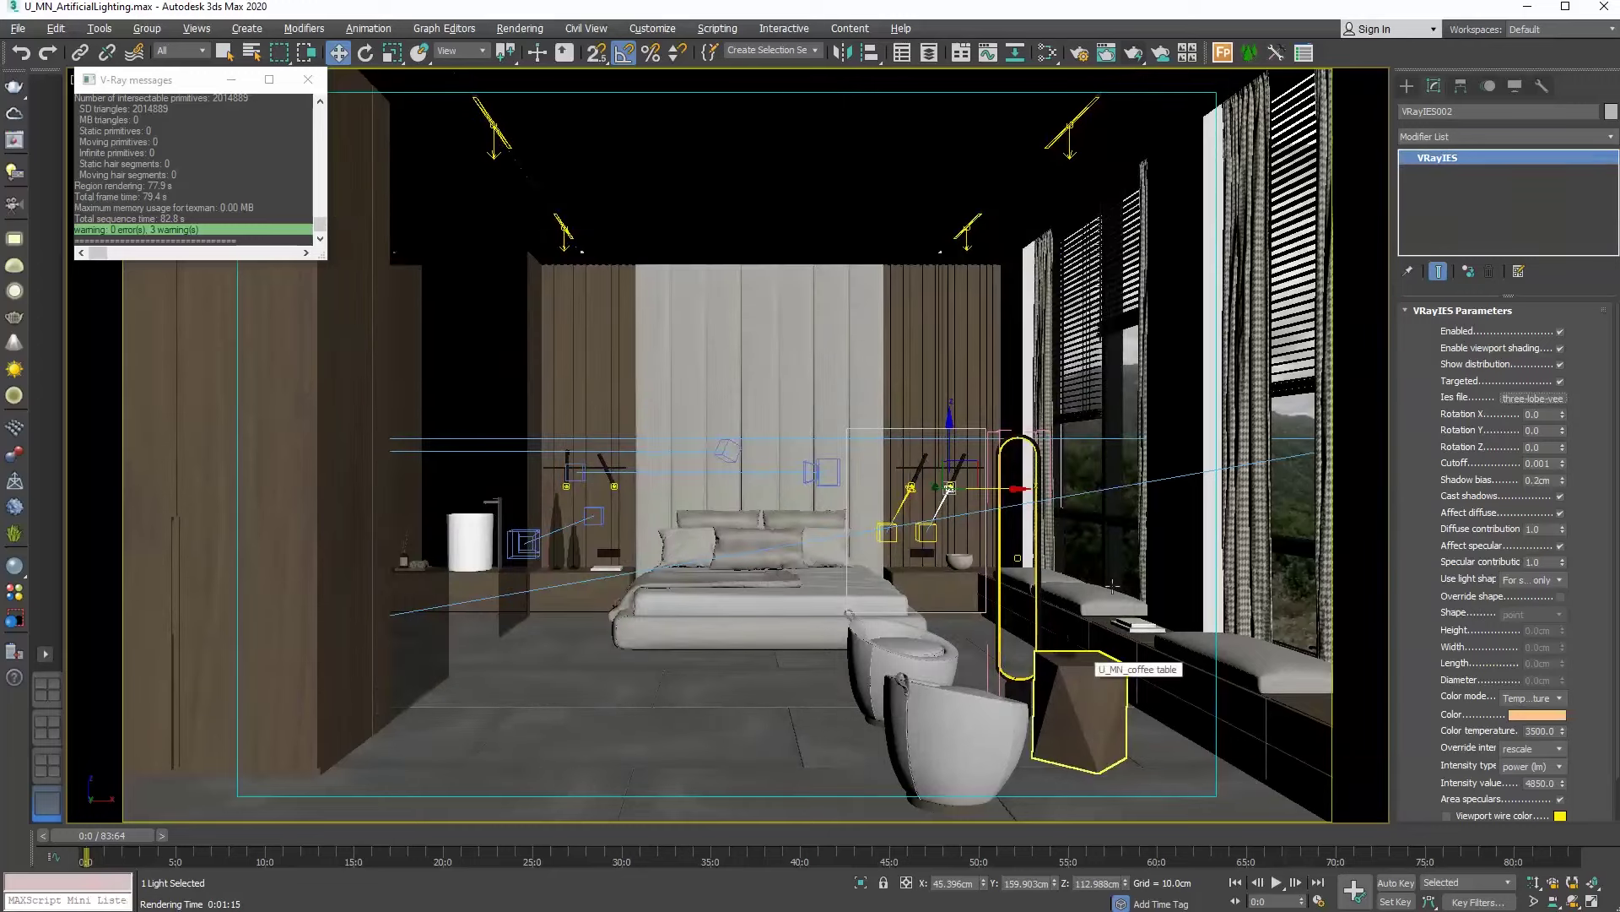
{"action": "left_click", "coordinate": [1135, 53]}
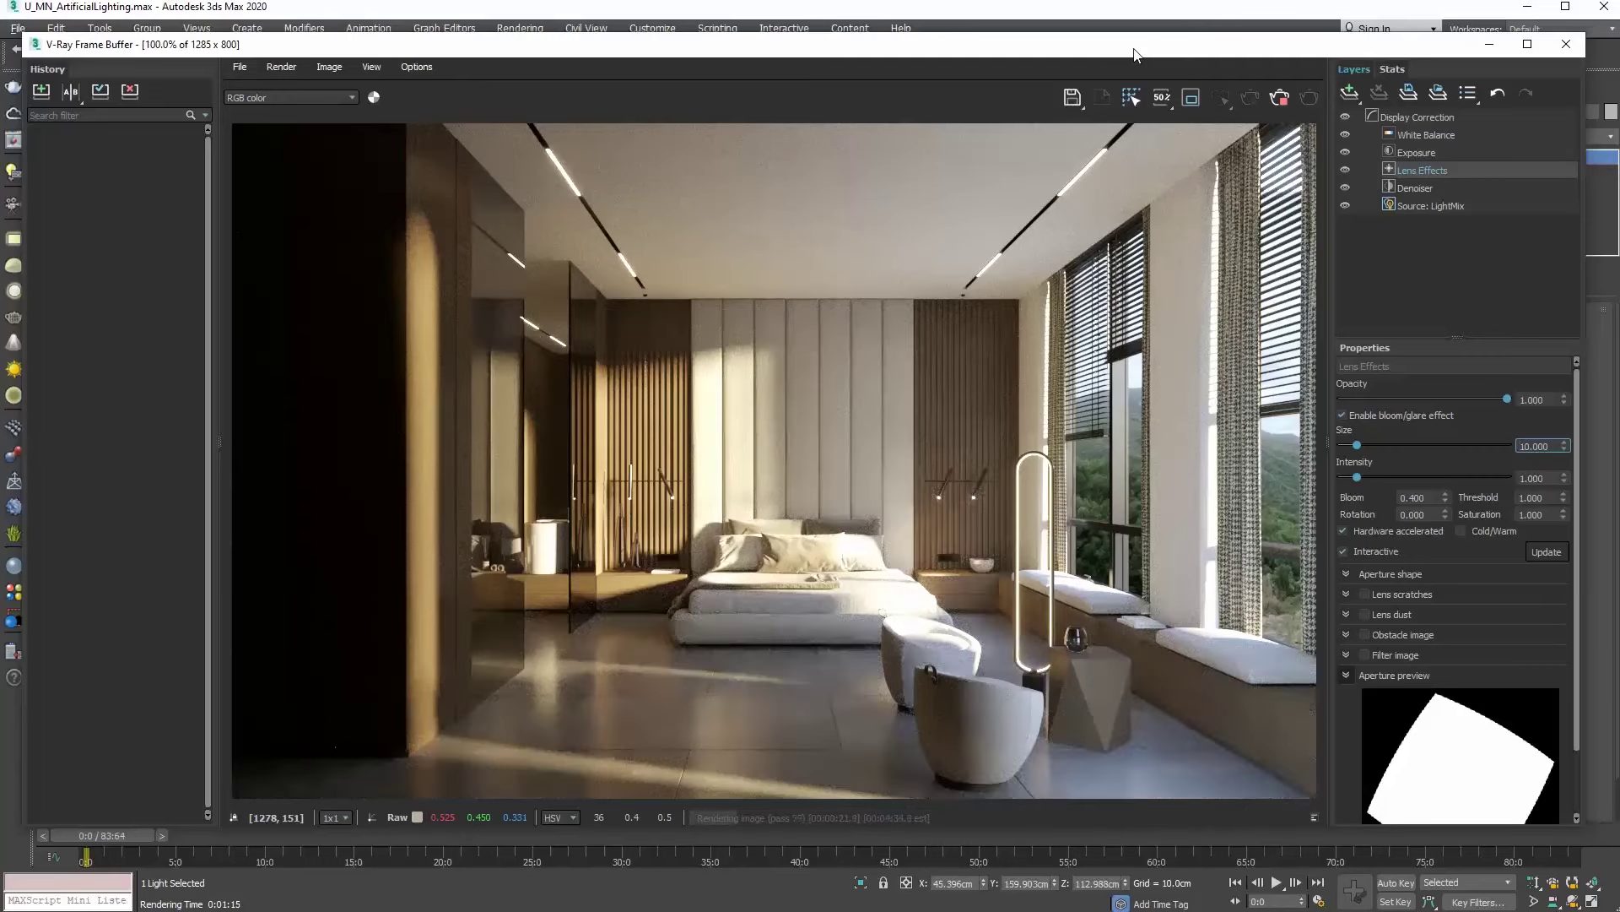
Close the render, set the light's intensity to 10000 lm, and render again
{"action": "left_click", "coordinate": [1566, 44]}
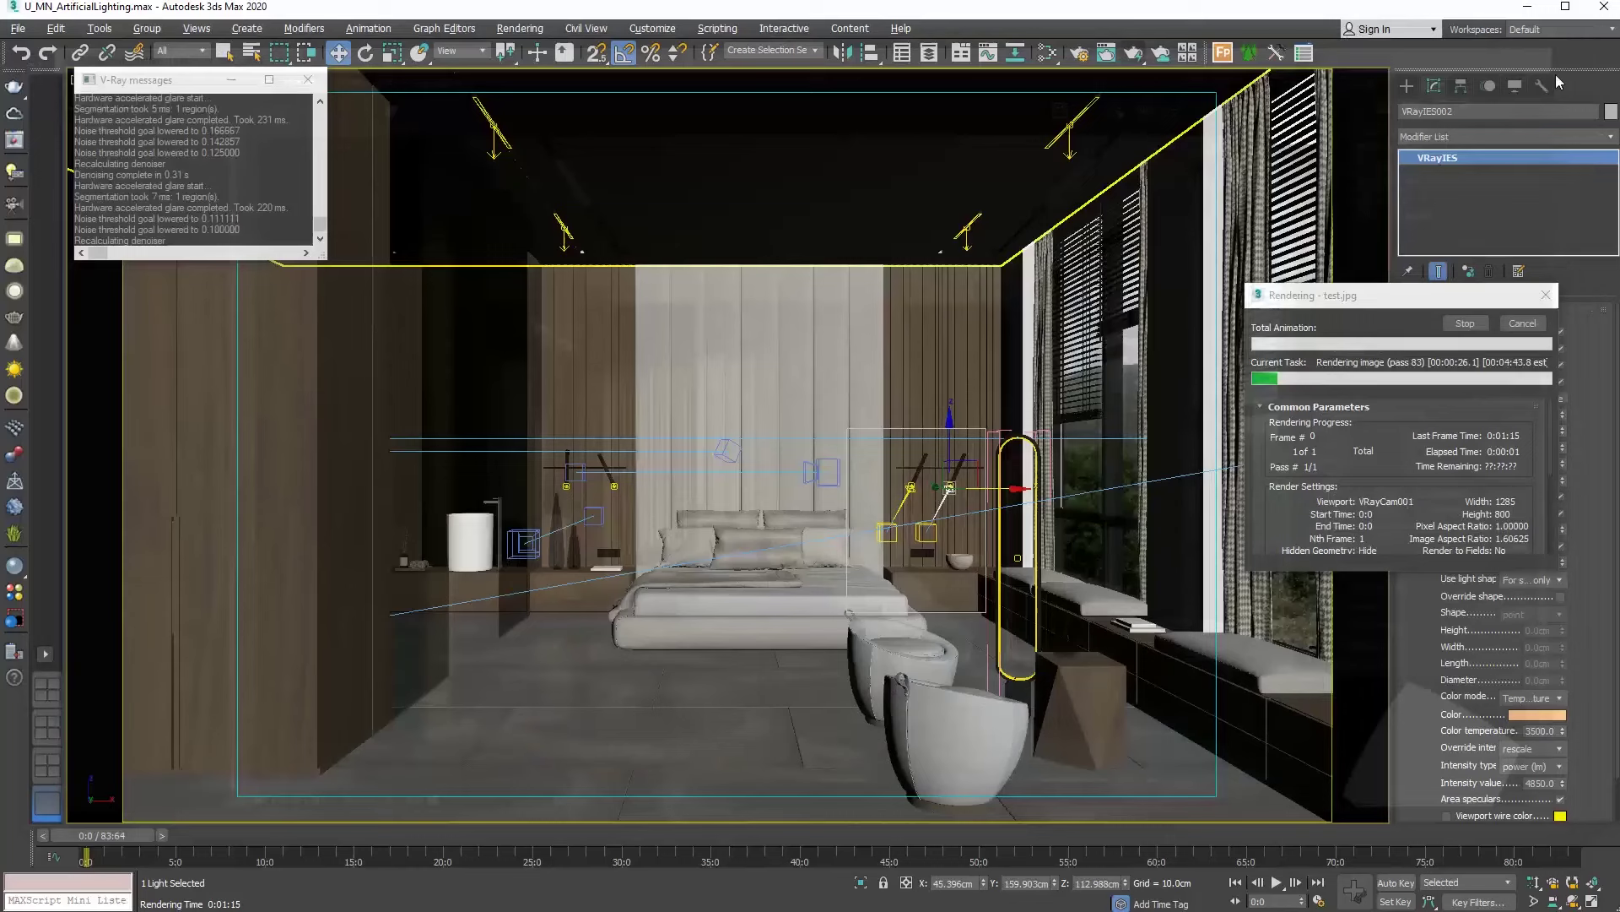
{"action": "left_click", "coordinate": [1515, 324]}
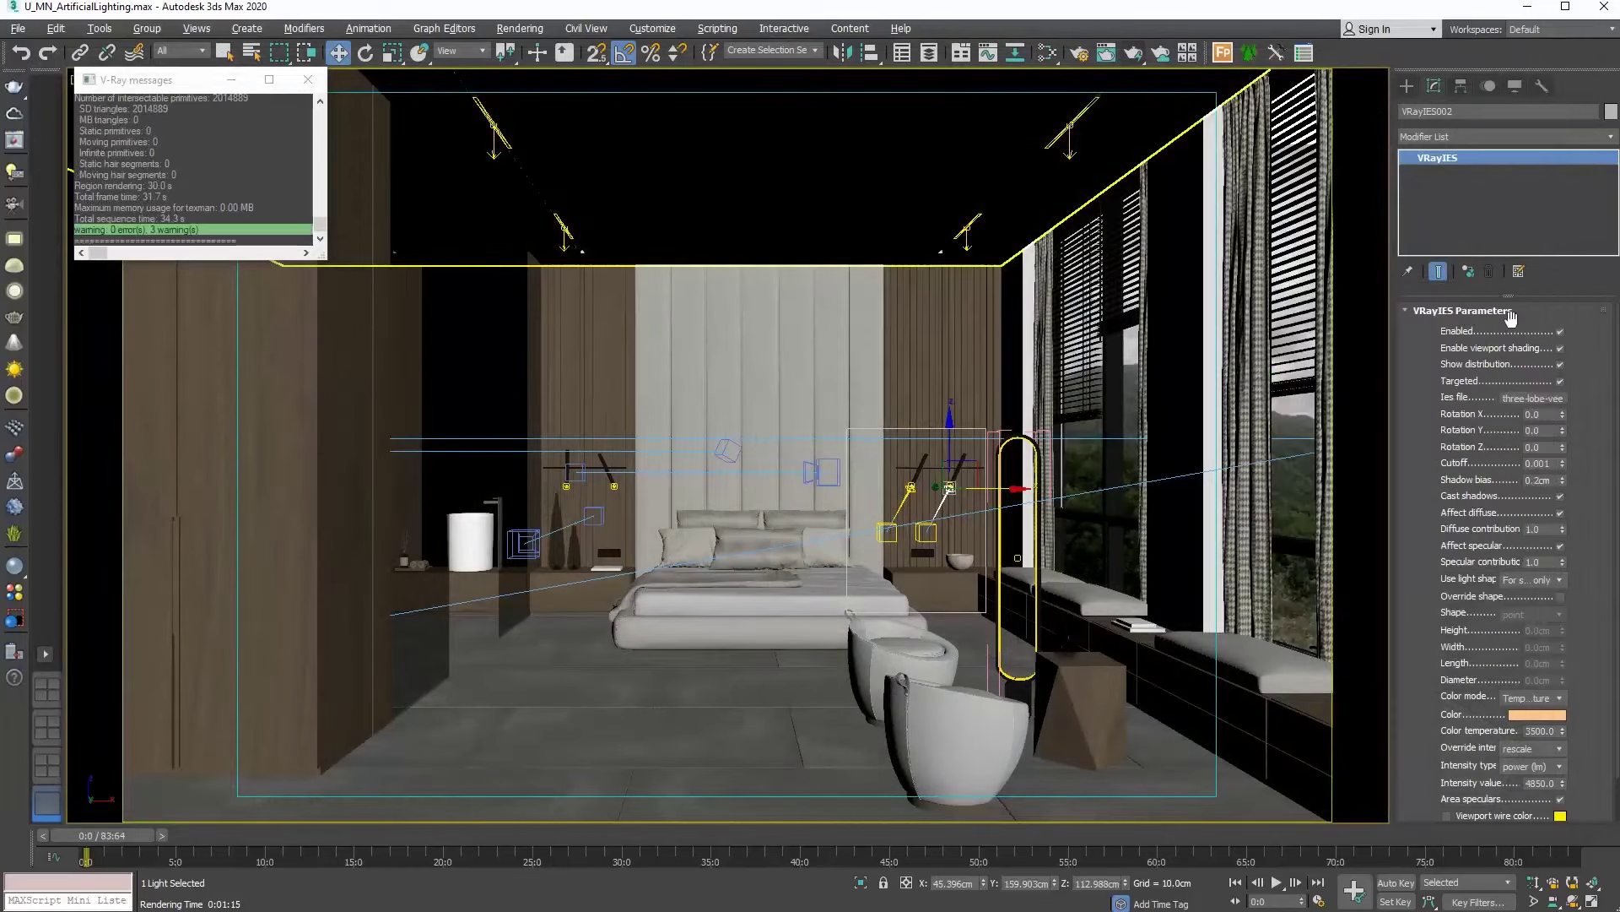
{"action": "double_click", "coordinate": [1538, 782]}
{"action": "left_click", "coordinate": [1134, 53]}
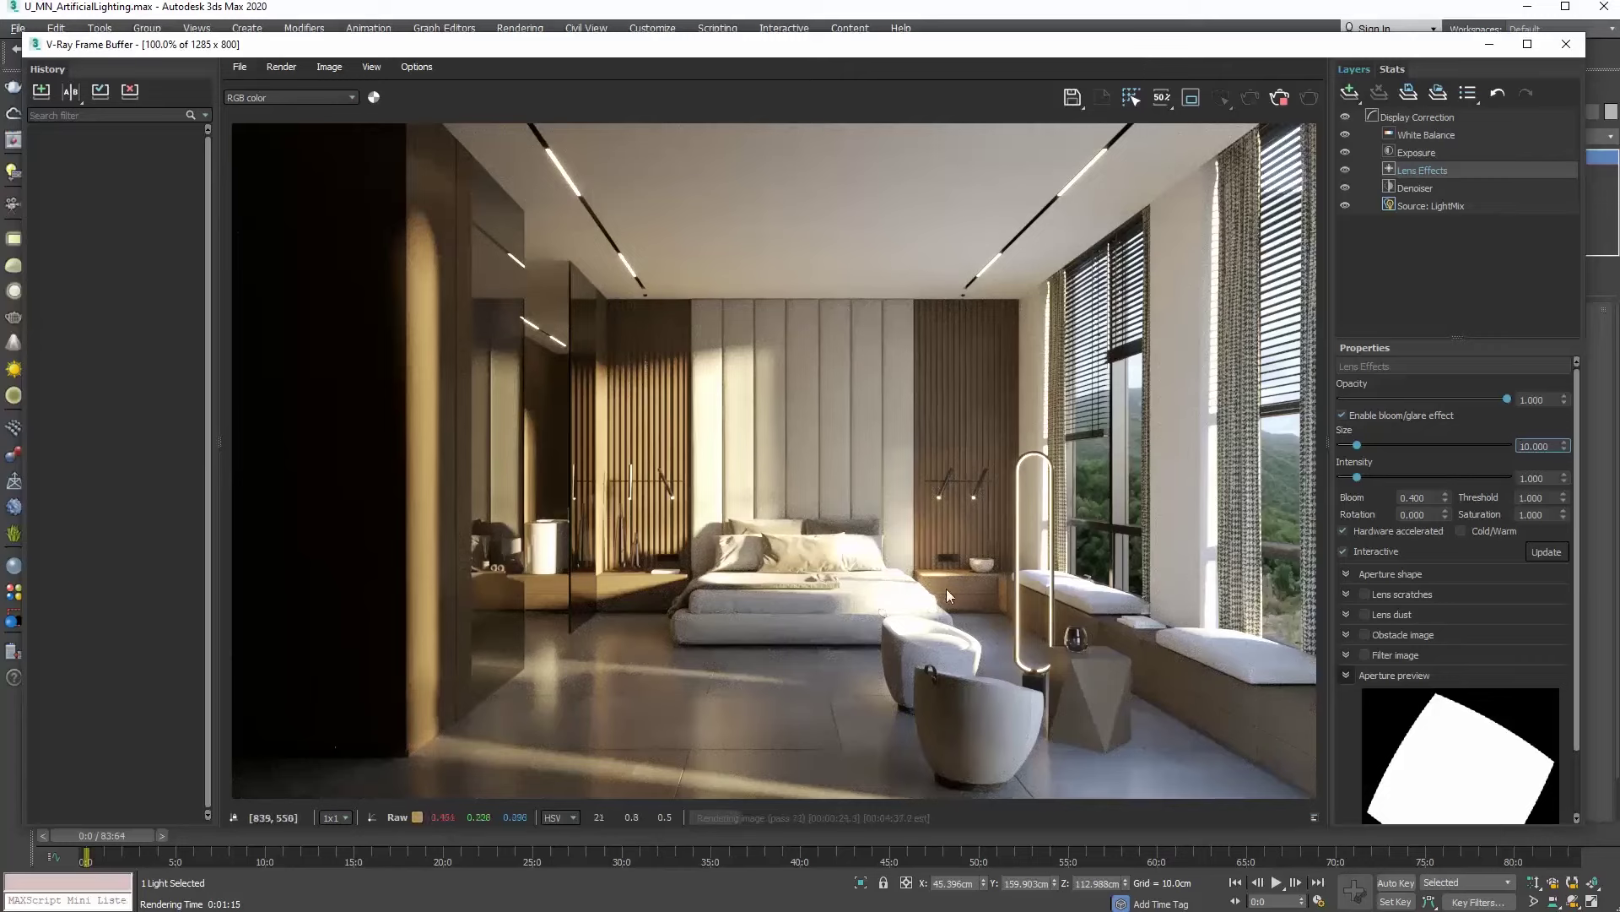
Close the finished render and select both right bedside IES lights using the Lights filter
{"action": "left_click", "coordinate": [1566, 44]}
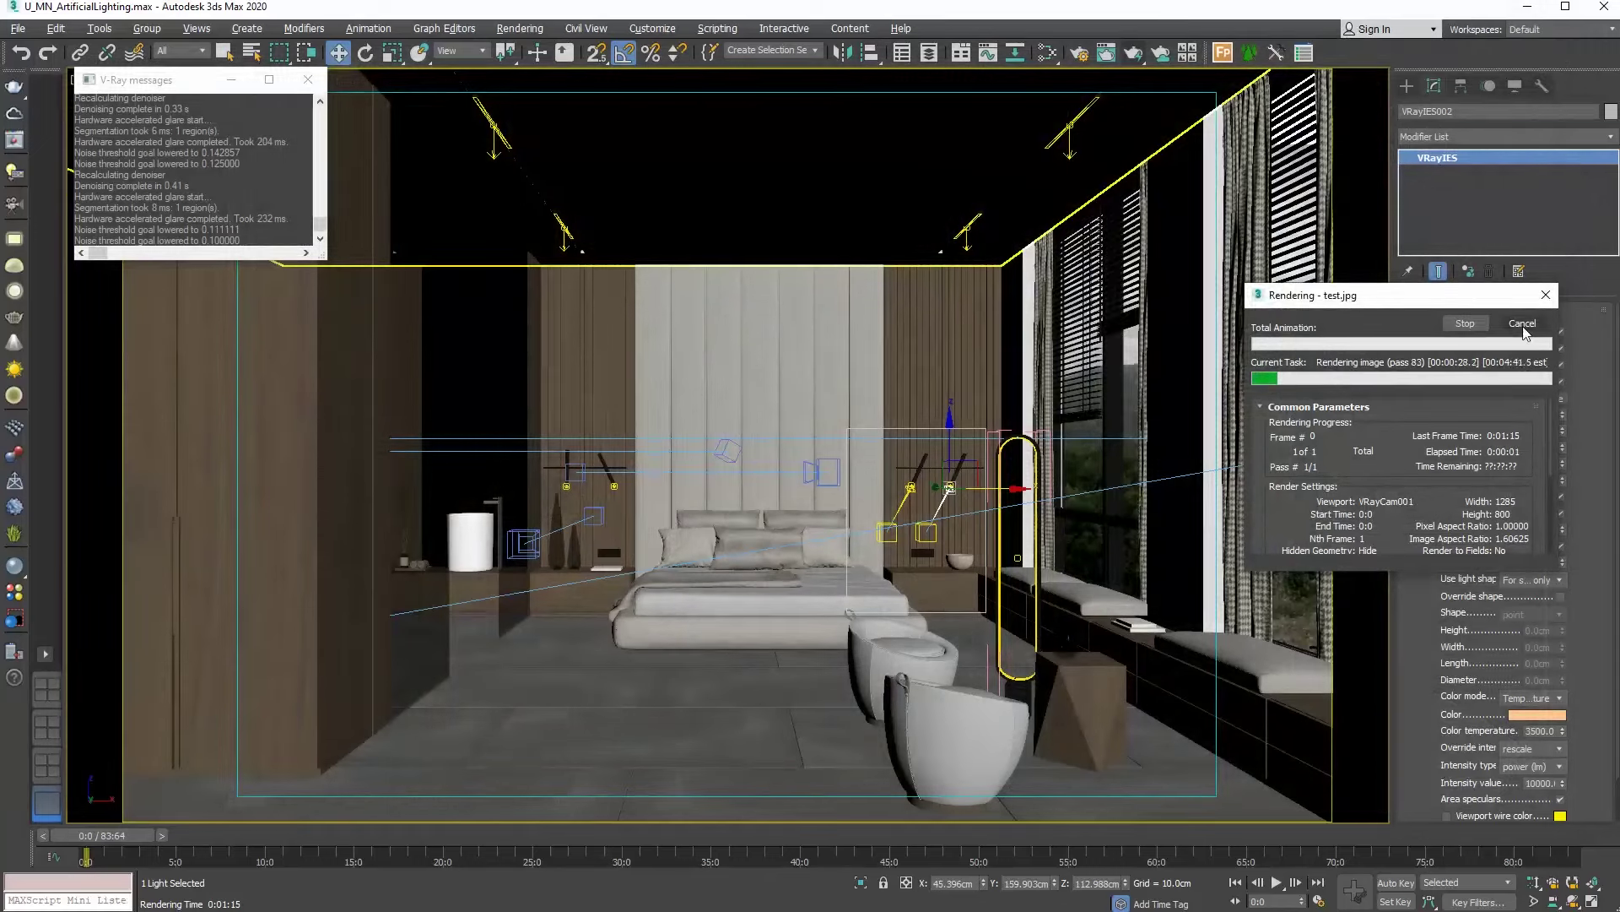
{"action": "left_click", "coordinate": [1522, 327]}
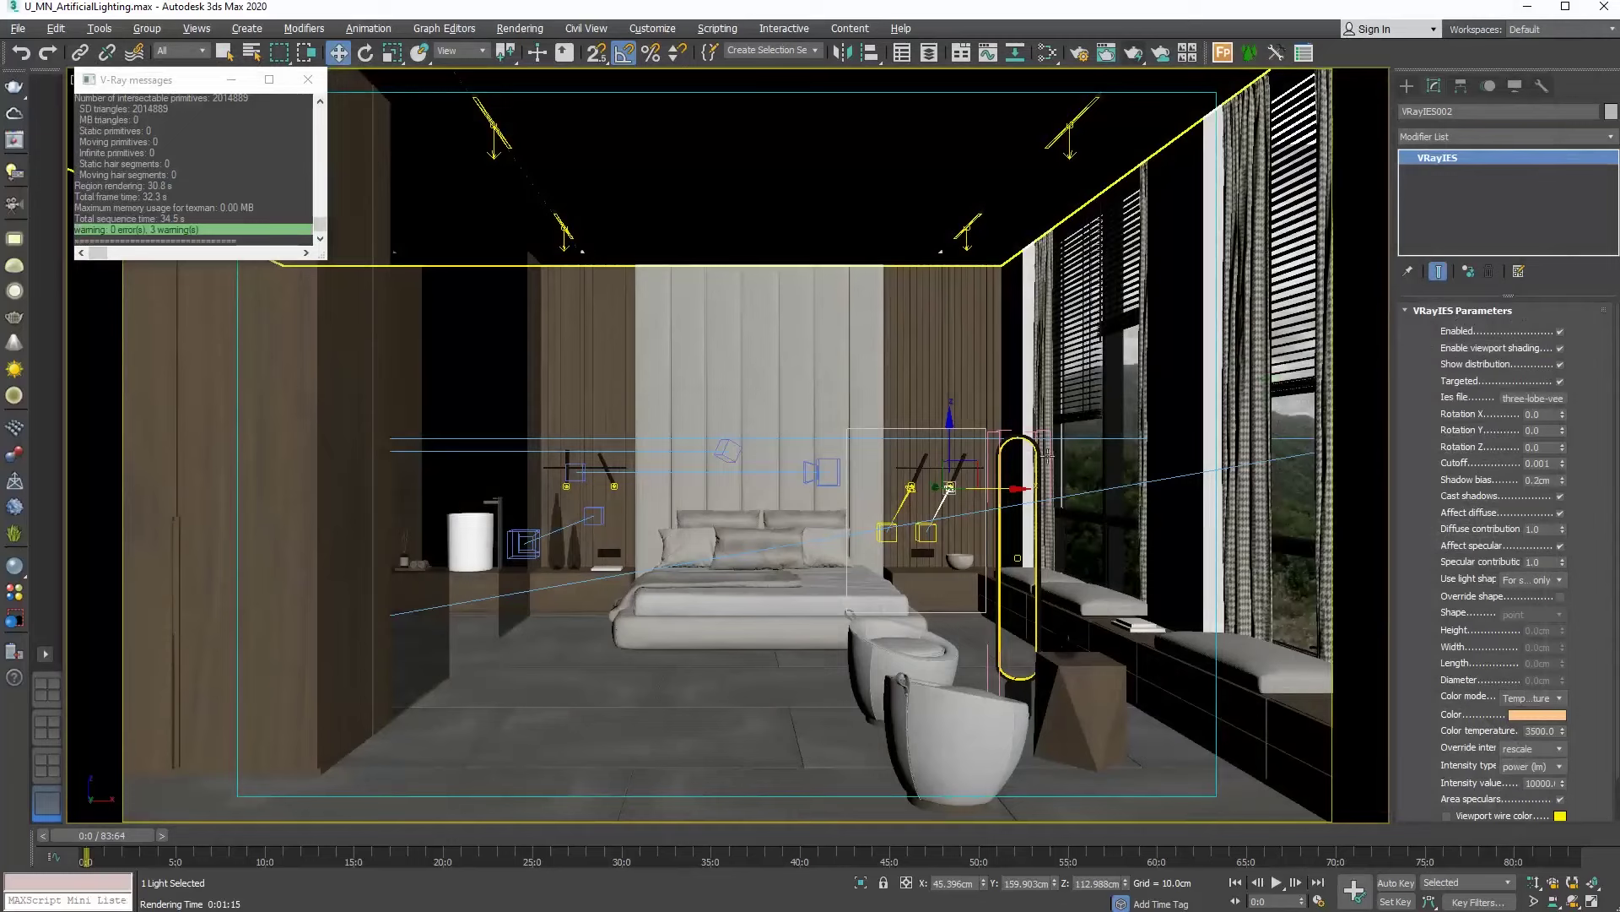
{"action": "left_click", "coordinate": [175, 50]}
{"action": "left_click", "coordinate": [168, 99]}
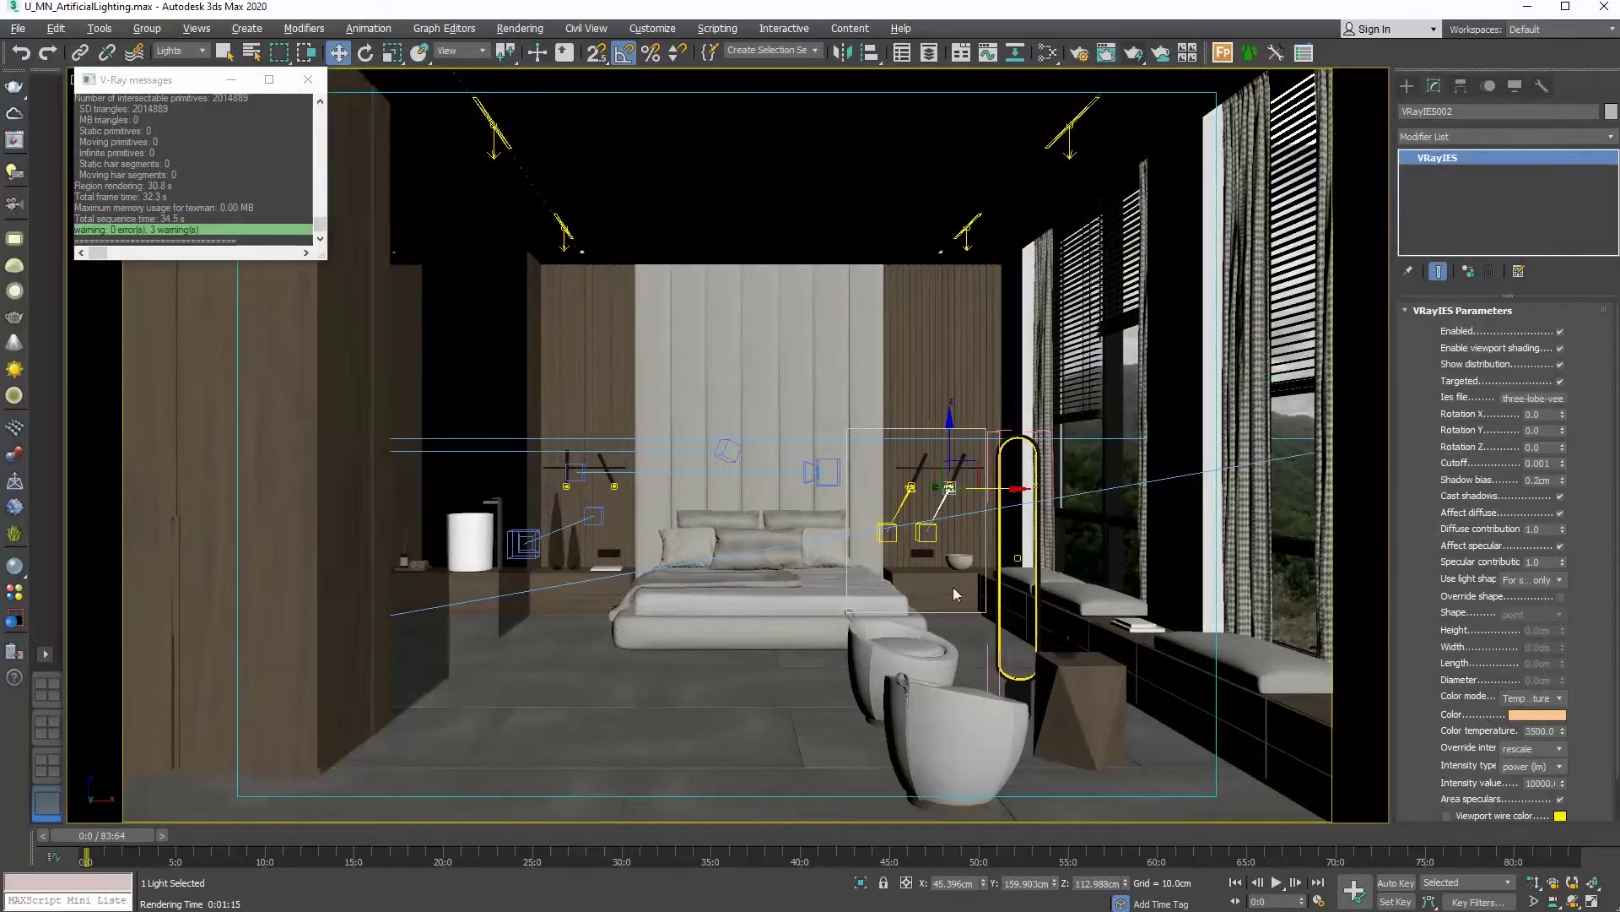
{"action": "left_click", "coordinate": [887, 532], "text": "ctrl"}
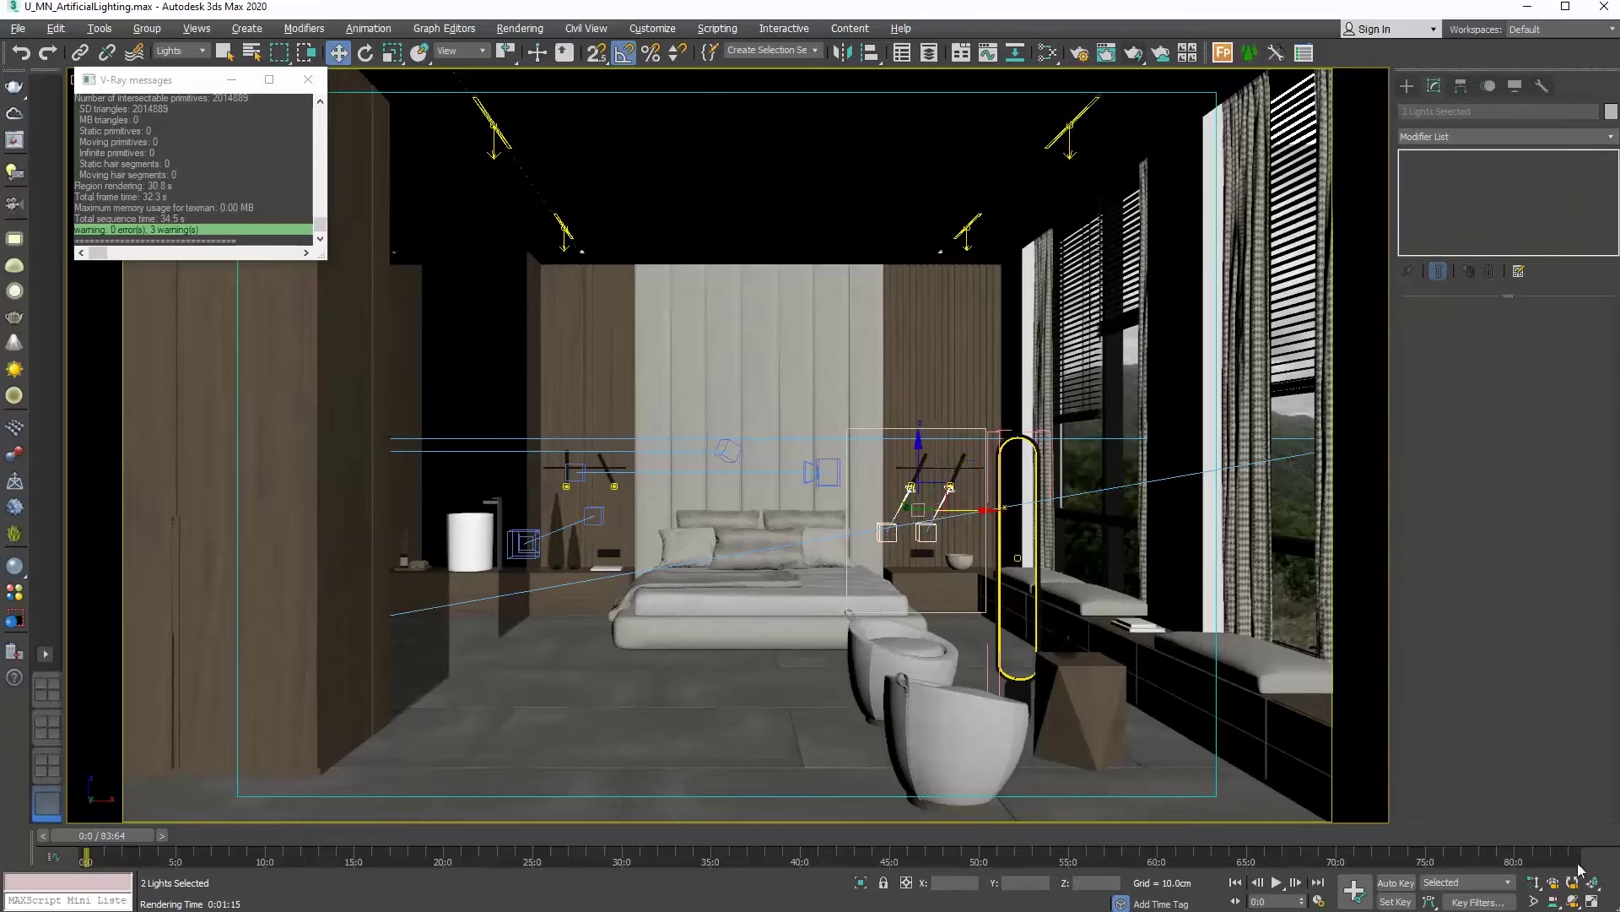
Move both lights about 16.9 cm back in Top view, then lower them slightly in the camera view
{"action": "left_click", "coordinate": [1592, 898]}
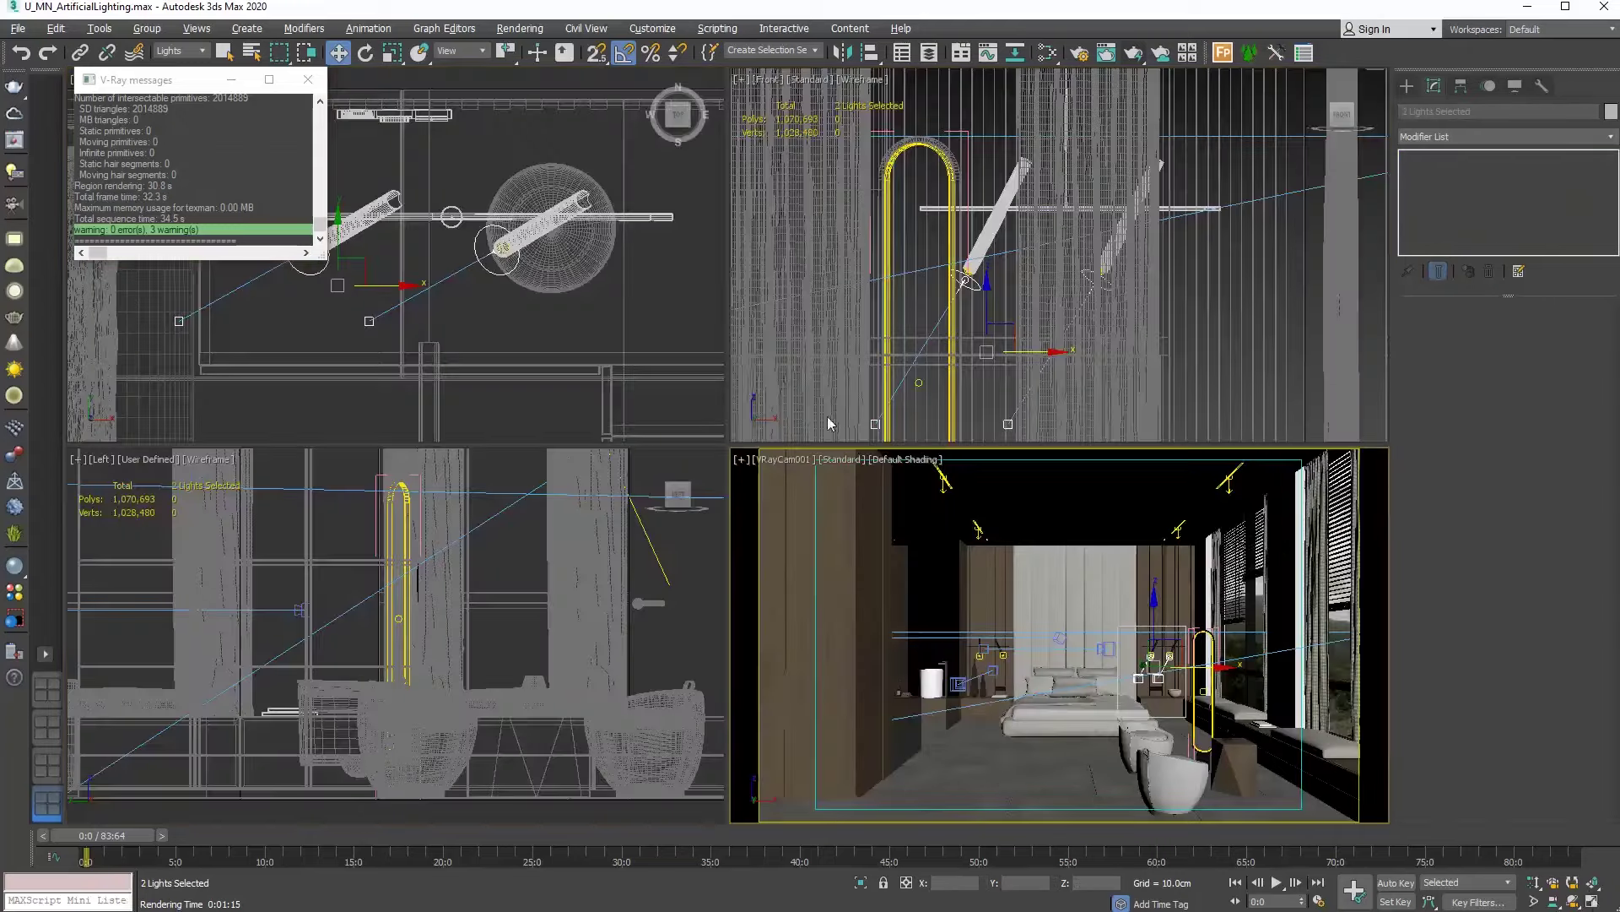
{"action": "left_click", "coordinate": [309, 86]}
{"action": "middle_click_drag", "start_coordinate": [416, 199], "coordinate": [401, 270]}
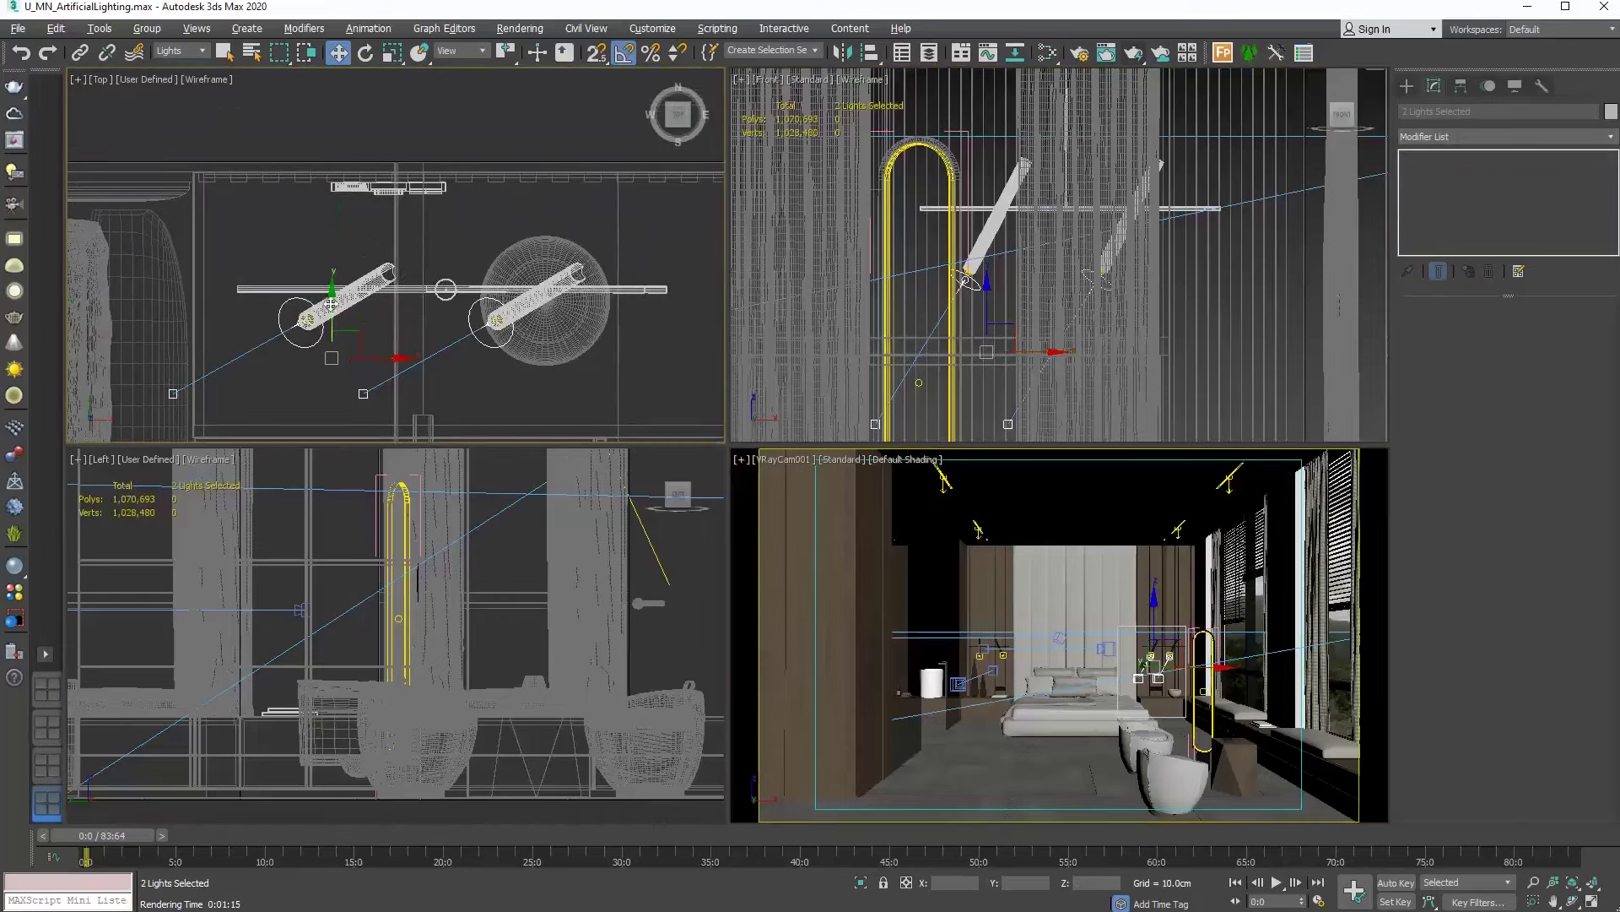
{"action": "left_click_drag", "start_coordinate": [338, 300], "coordinate": [352, 198]}
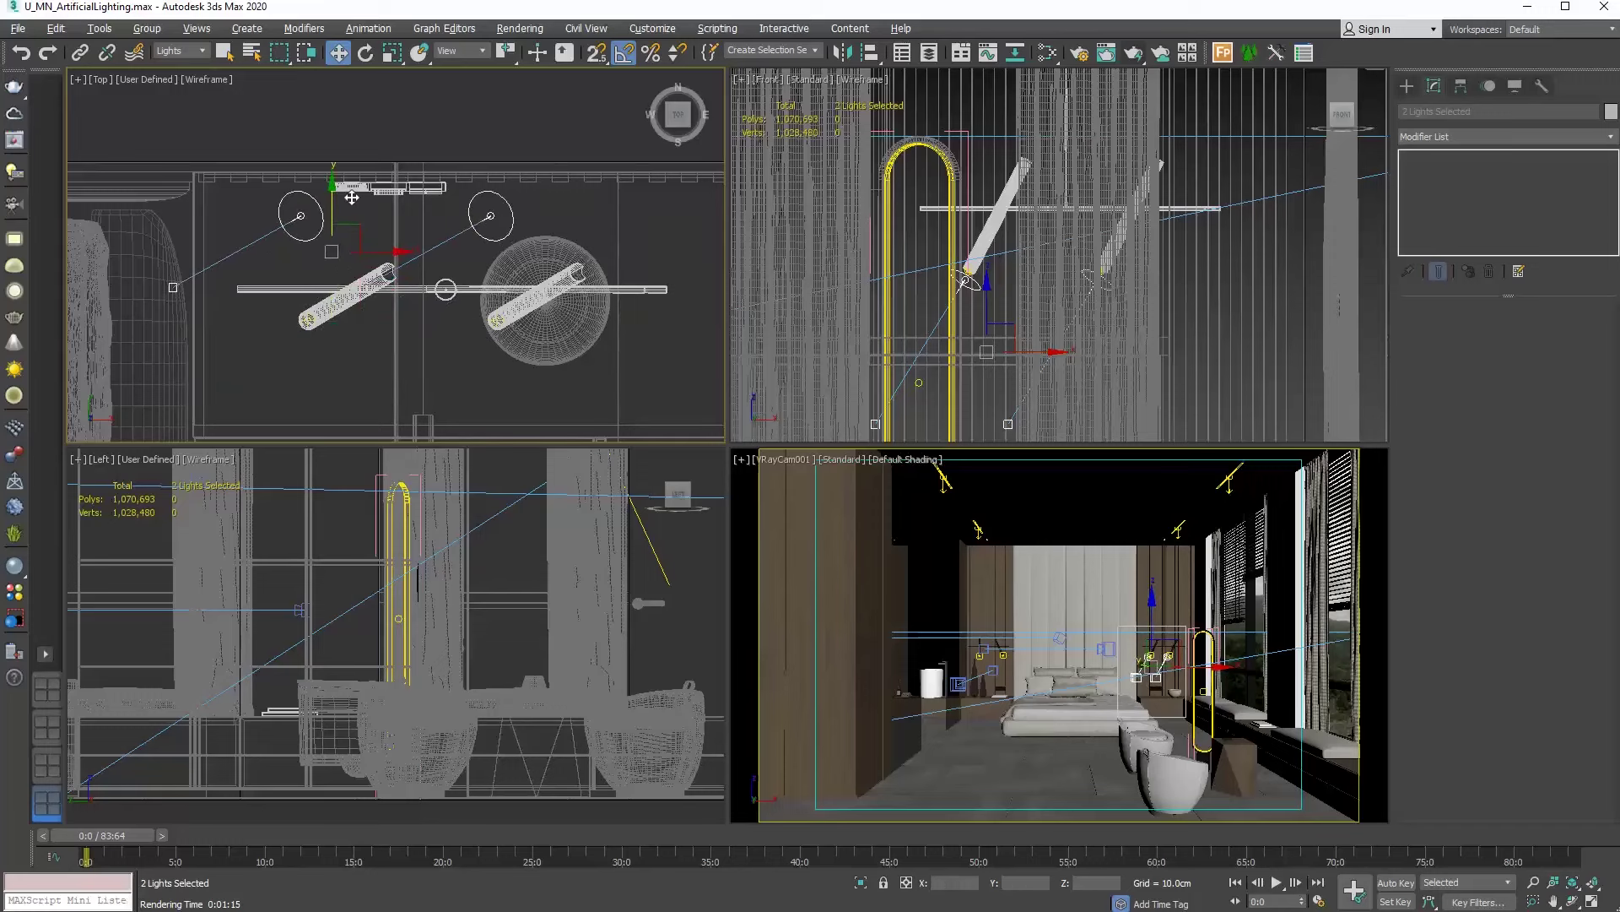
{"action": "right_click", "coordinate": [1184, 710]}
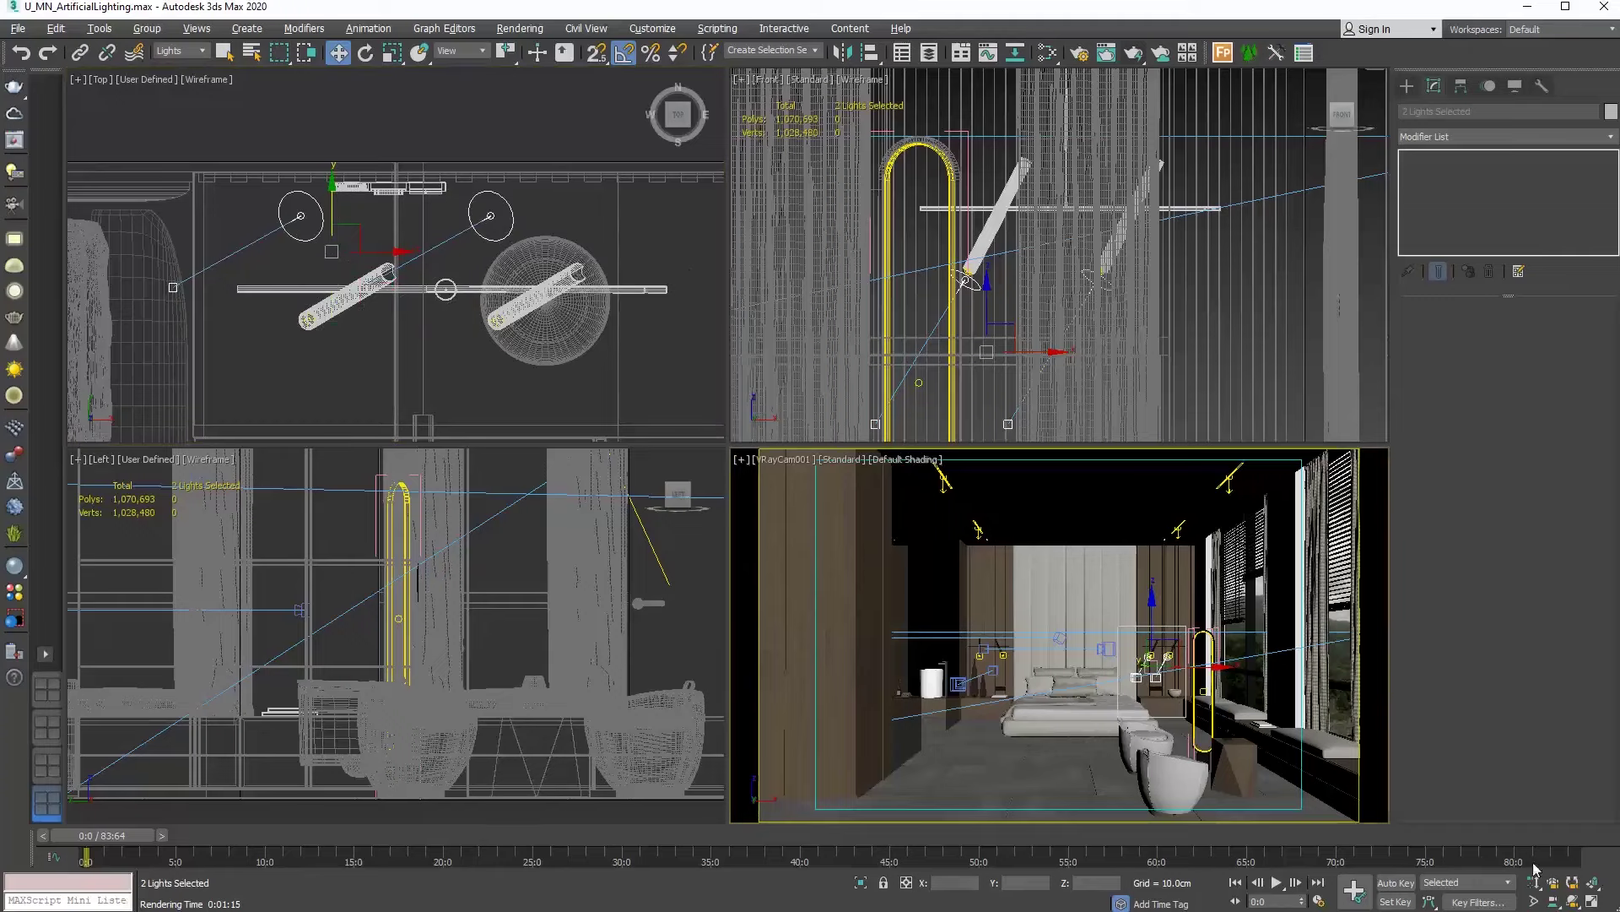
{"action": "left_click", "coordinate": [1592, 901]}
{"action": "left_click_drag", "start_coordinate": [905, 447], "coordinate": [885, 466]}
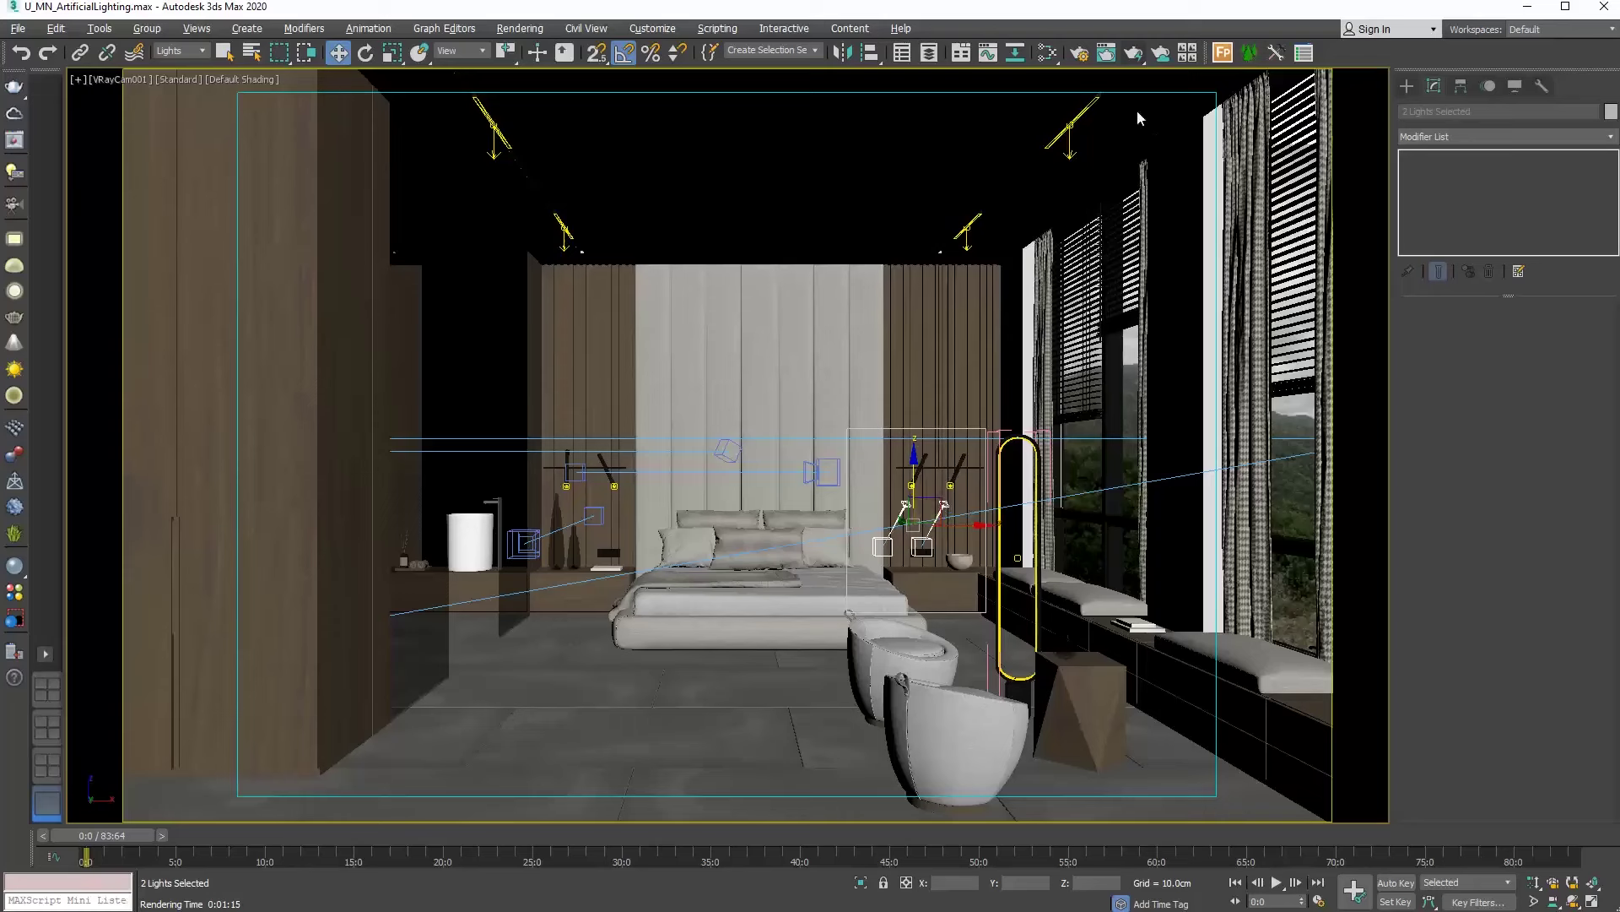
Test-render the camera view with the lowered bedside lights, then close the frame buffer and cancel the render
{"action": "left_click", "coordinate": [1135, 56]}
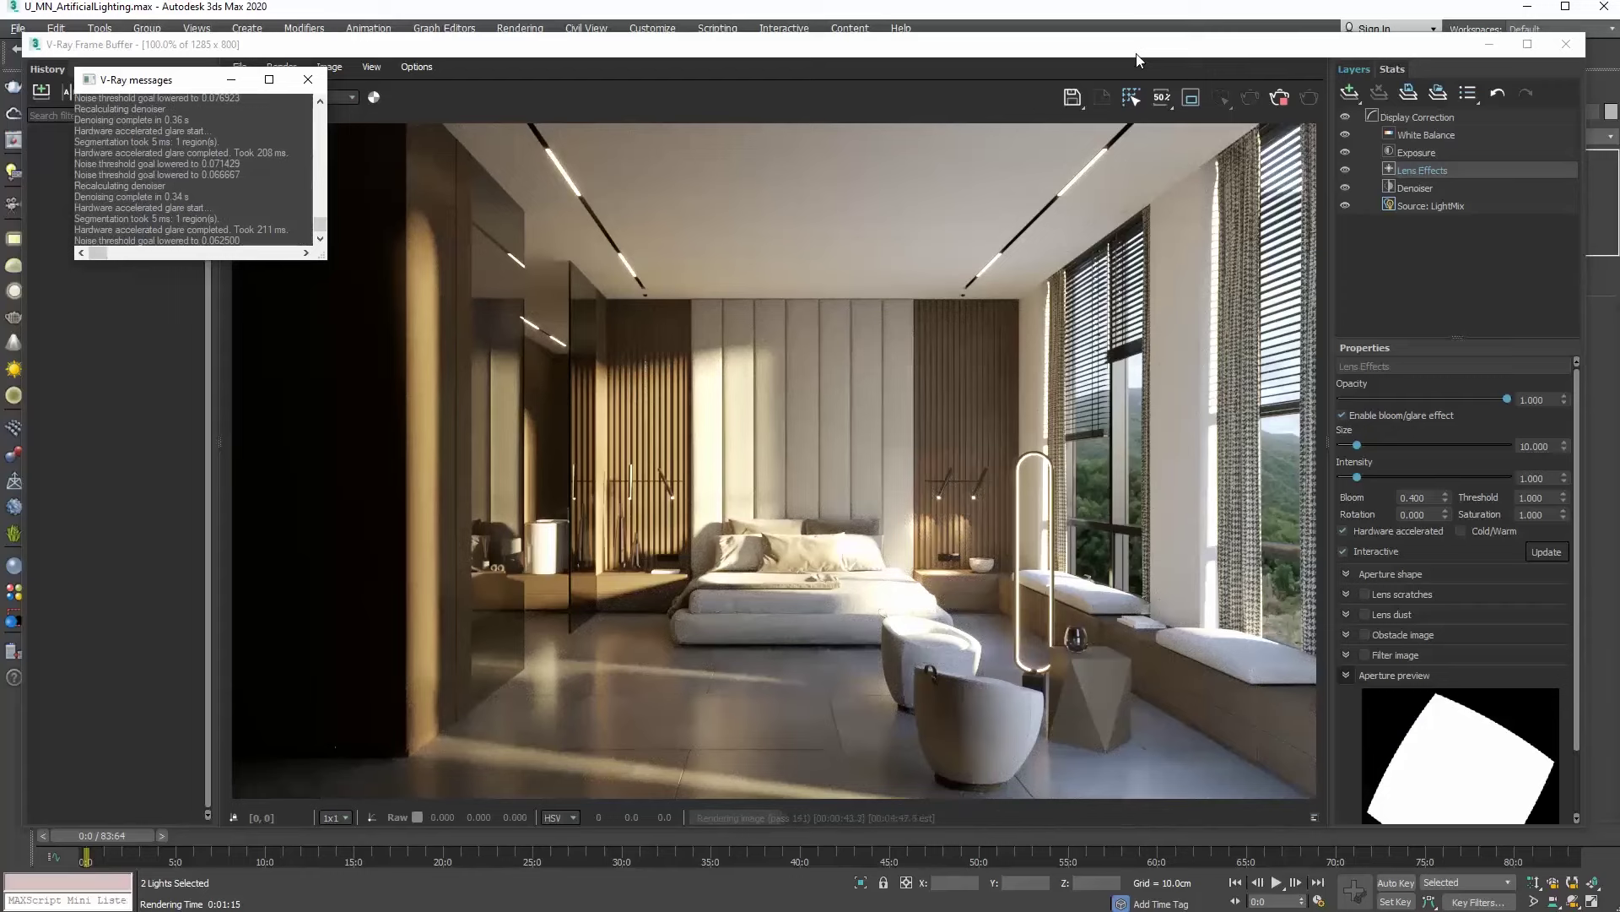
{"action": "left_click", "coordinate": [1566, 45]}
{"action": "left_click", "coordinate": [1523, 324]}
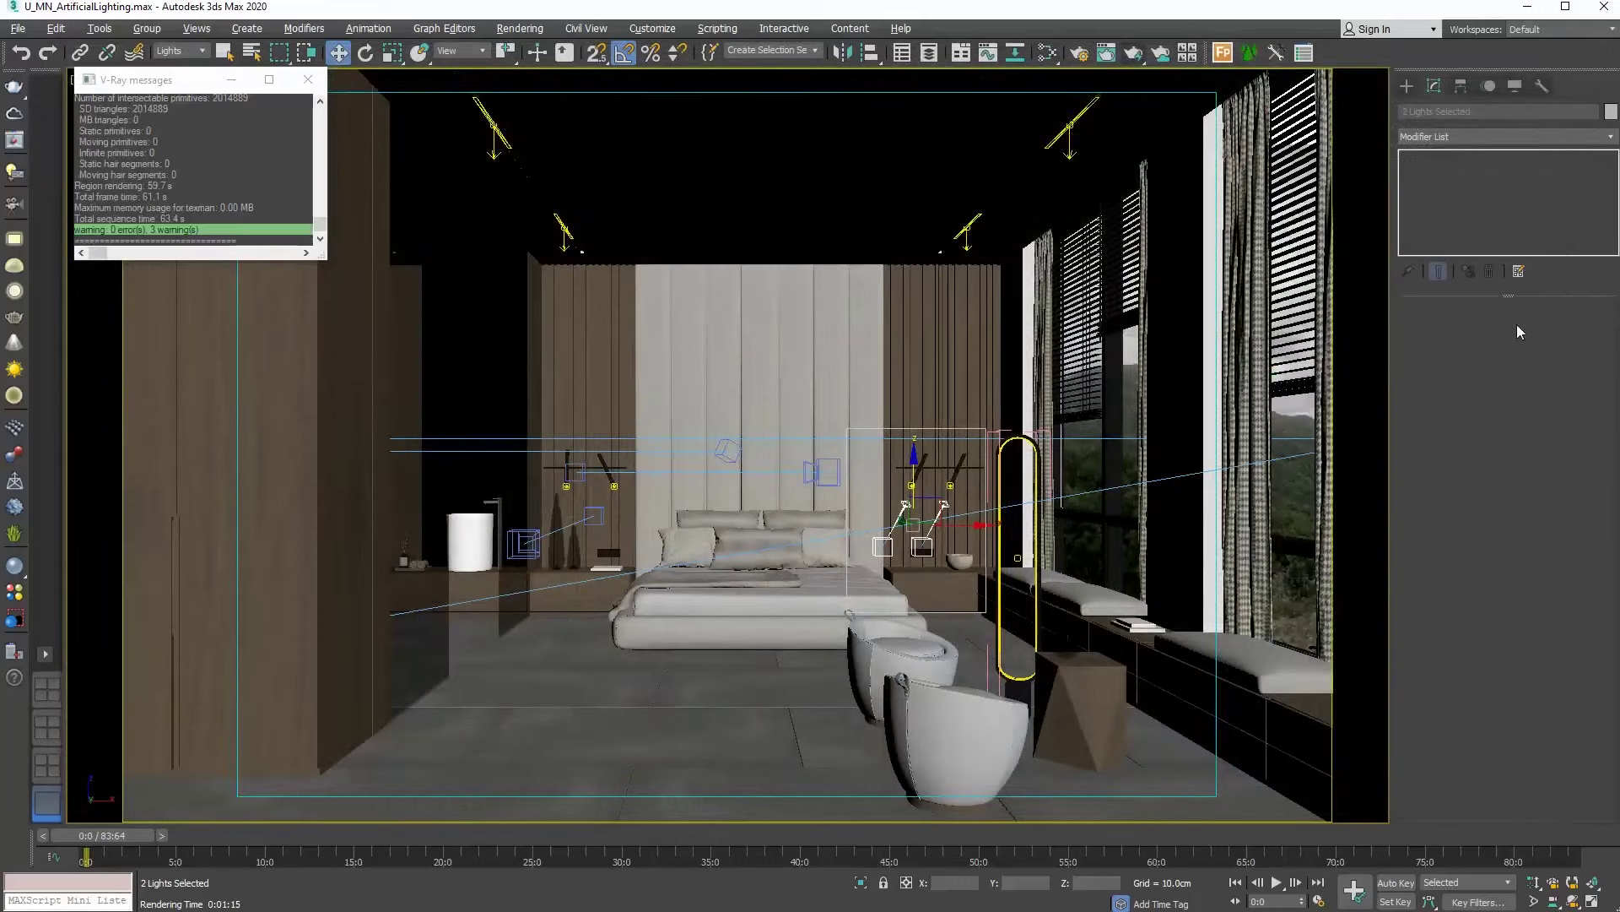
Clone the right nightstand IES light over to the left nightstand as VRayIES003
{"action": "left_click", "coordinate": [949, 574]}
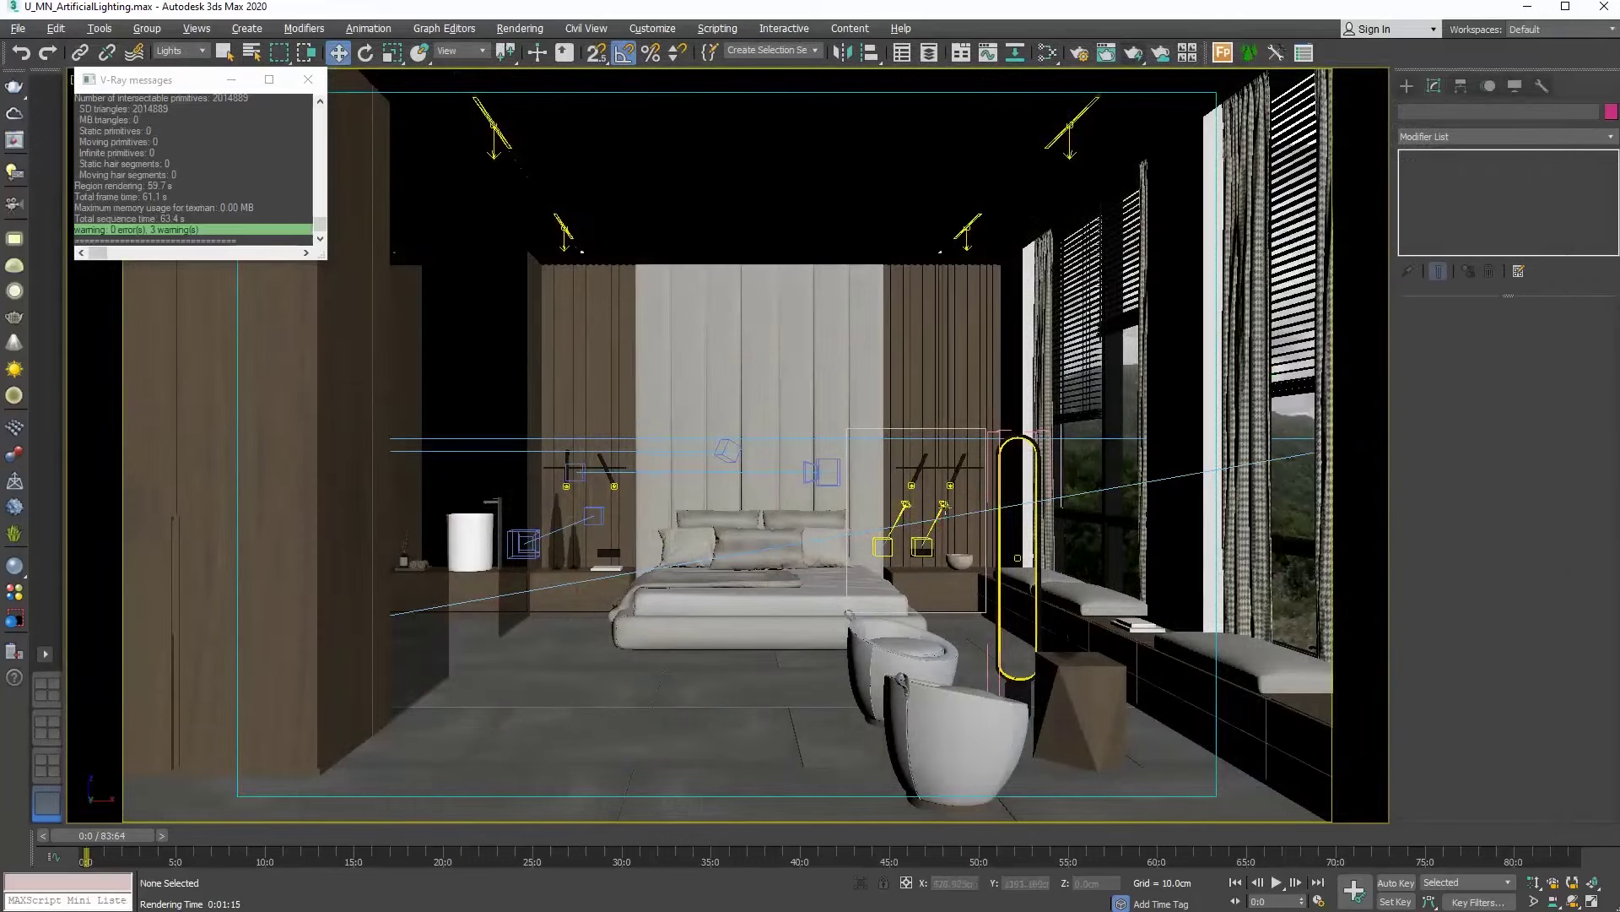
{"action": "left_click", "coordinate": [925, 545]}
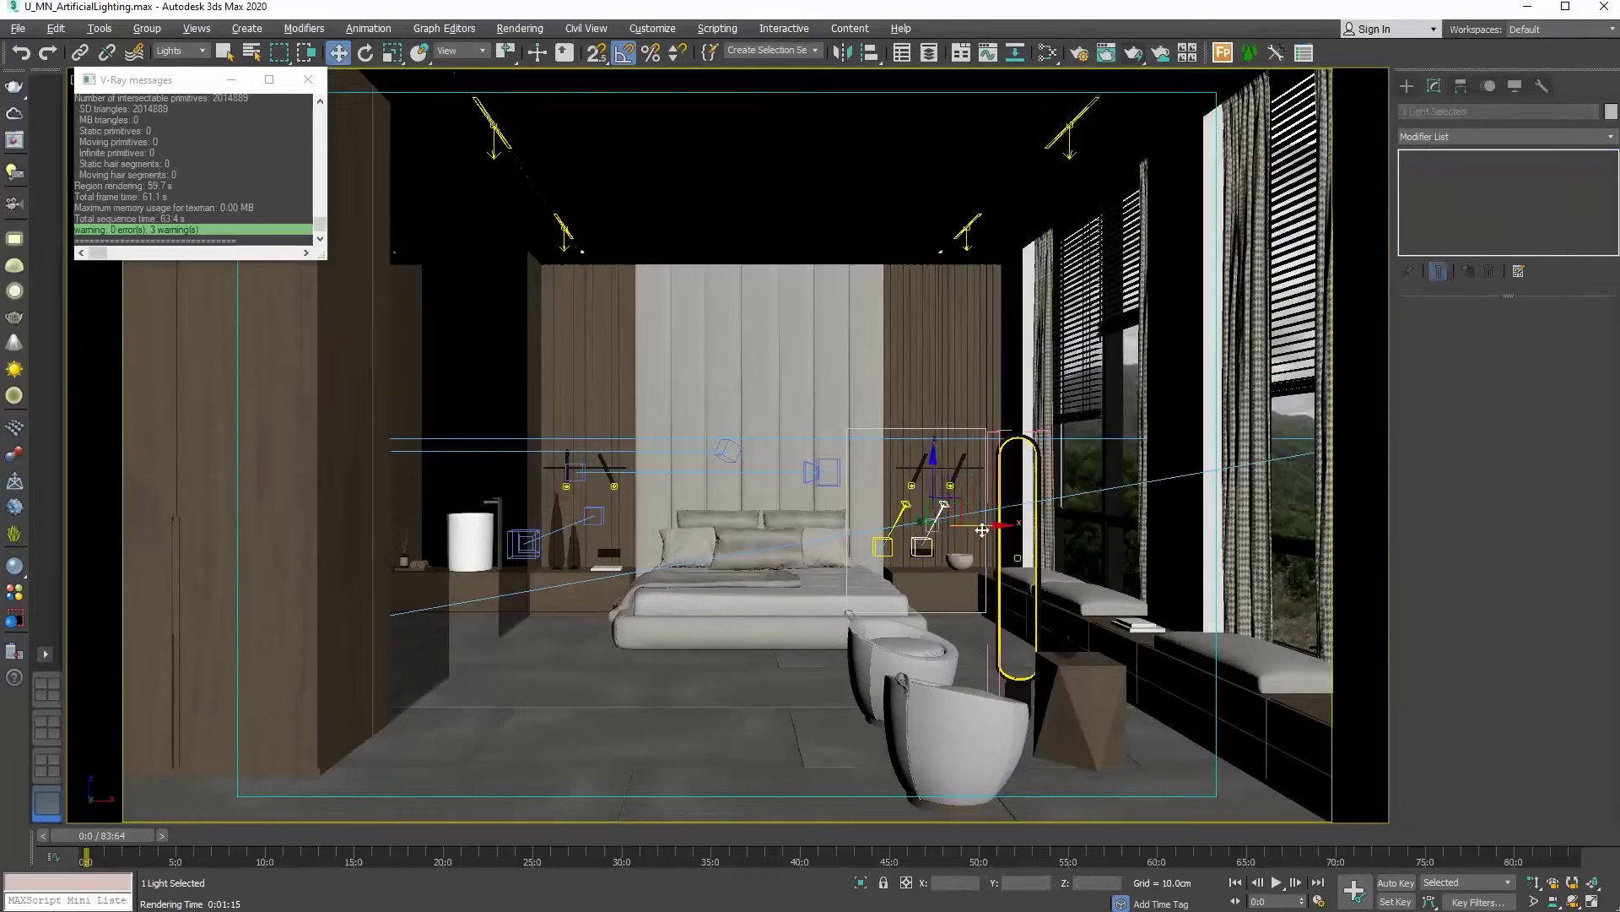
{"action": "mouse_move", "coordinate": [982, 530]}
{"action": "left_mouse_down", "text": "shift"}
{"action": "mouse_move", "coordinate": [646, 522]}
{"action": "mouse_move", "coordinate": [697, 552]}
{"action": "left_mouse_up", "text": "shift"}
{"action": "left_click", "coordinate": [823, 537]}
{"action": "left_click", "coordinate": [590, 547]}
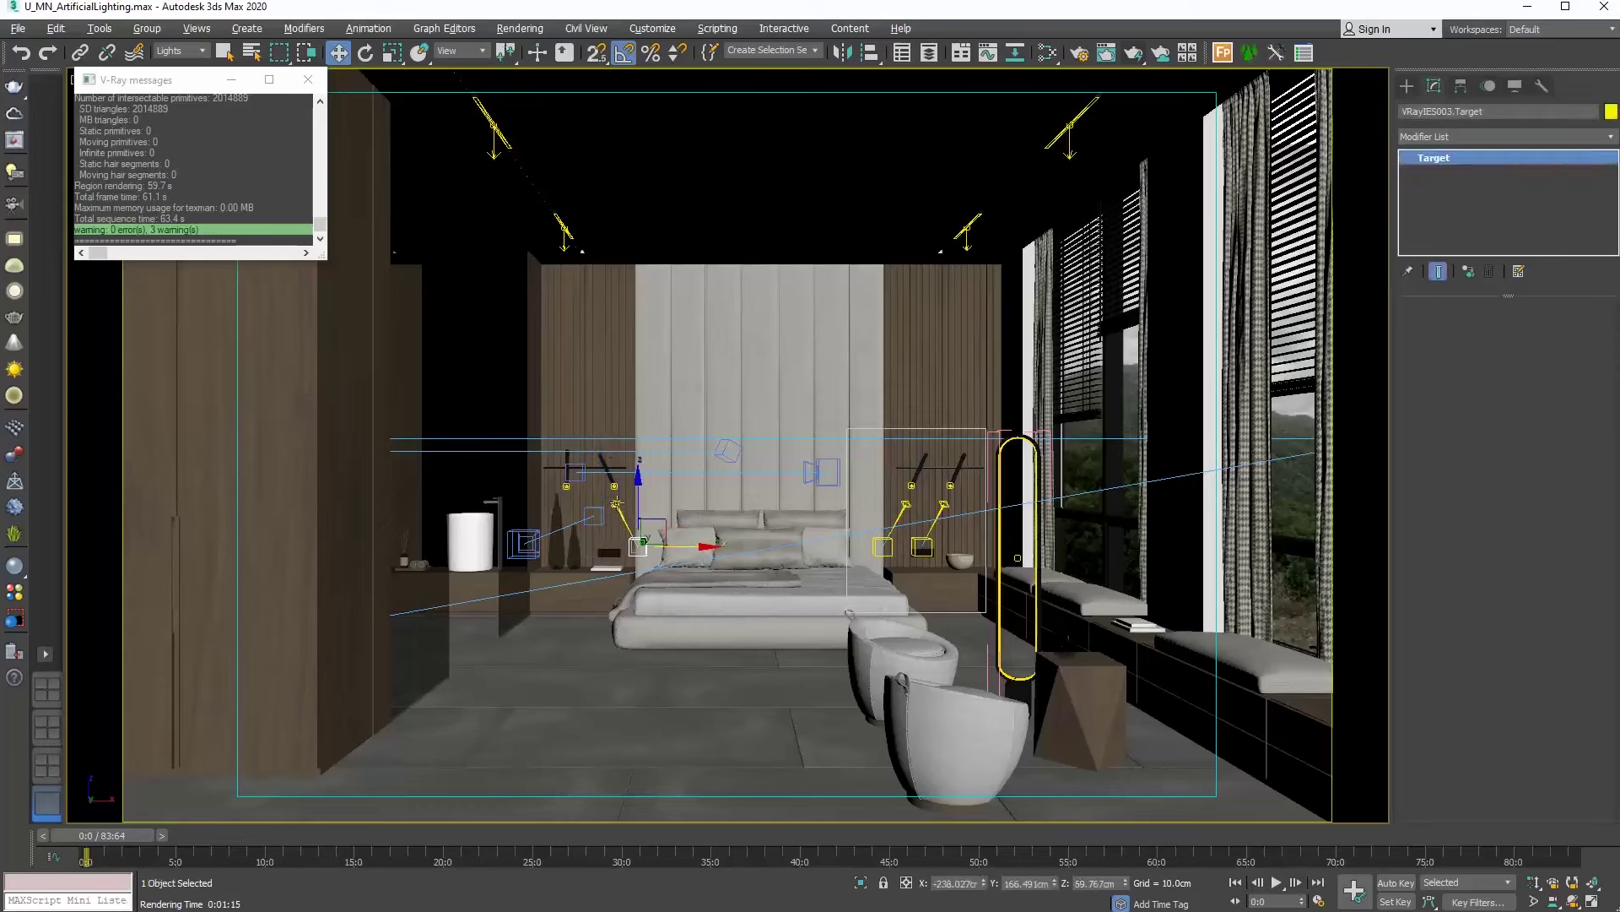
{"action": "left_click", "coordinate": [671, 536]}
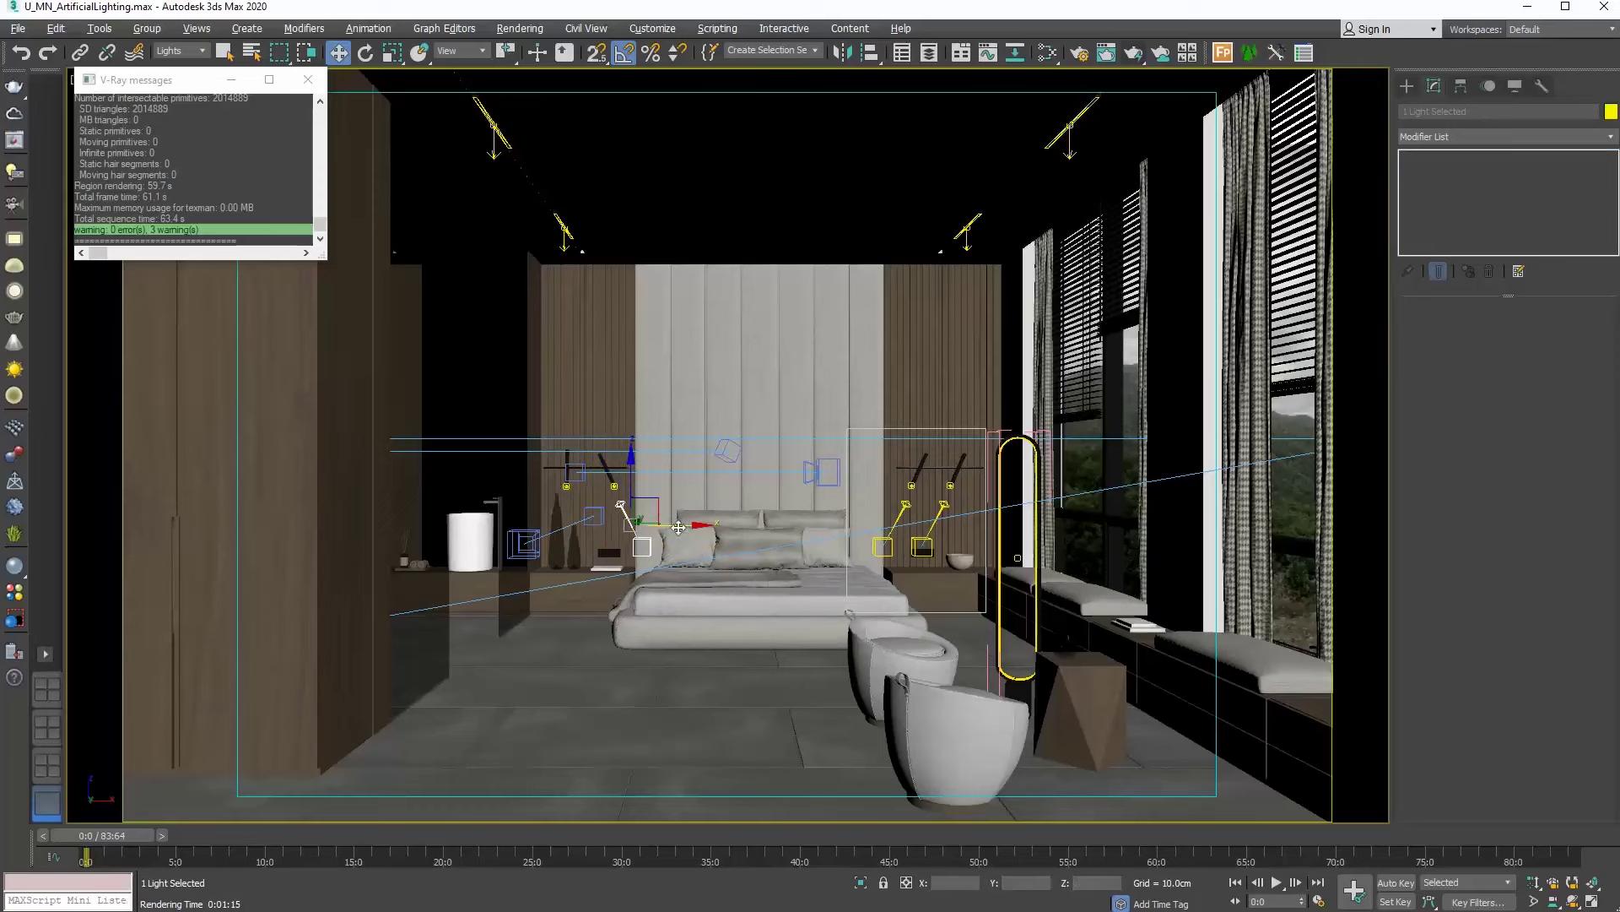
Clone a second light, VRayIES004, and move its target left by the left bedside lamp
{"action": "mouse_move", "coordinate": [680, 529]}
{"action": "left_mouse_down"}
{"action": "mouse_move", "coordinate": [606, 520]}
{"action": "mouse_move", "coordinate": [622, 525]}
{"action": "left_mouse_up"}
{"action": "left_click", "coordinate": [818, 544]}
{"action": "left_click", "coordinate": [599, 555]}
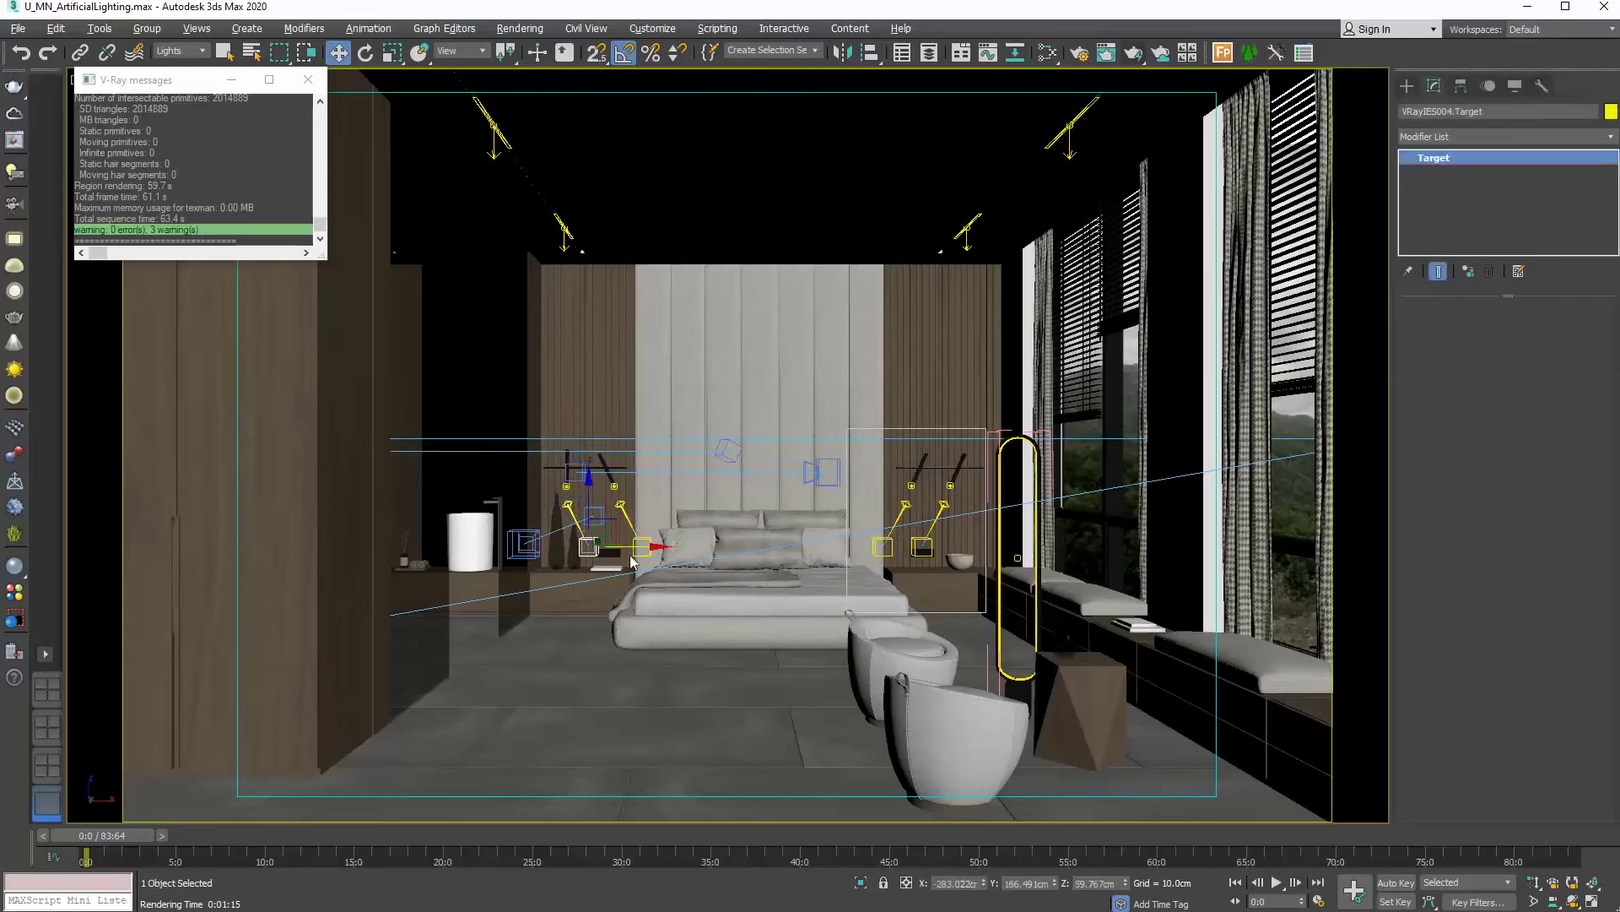
{"action": "left_click_drag", "start_coordinate": [648, 547], "coordinate": [629, 547]}
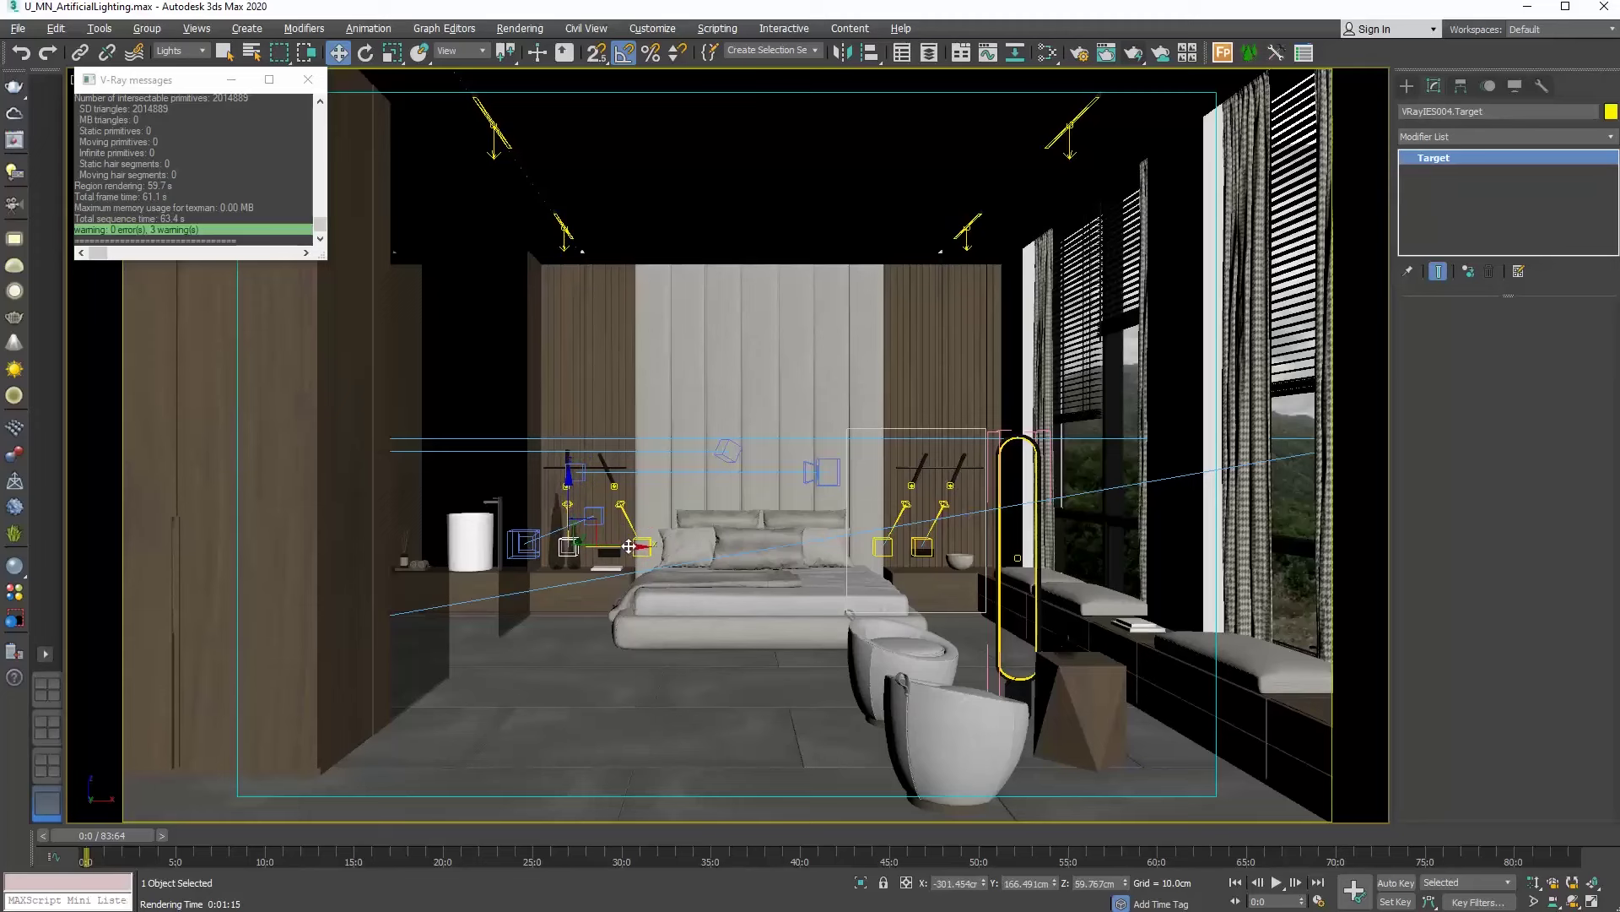
{"action": "left_click", "coordinate": [312, 81]}
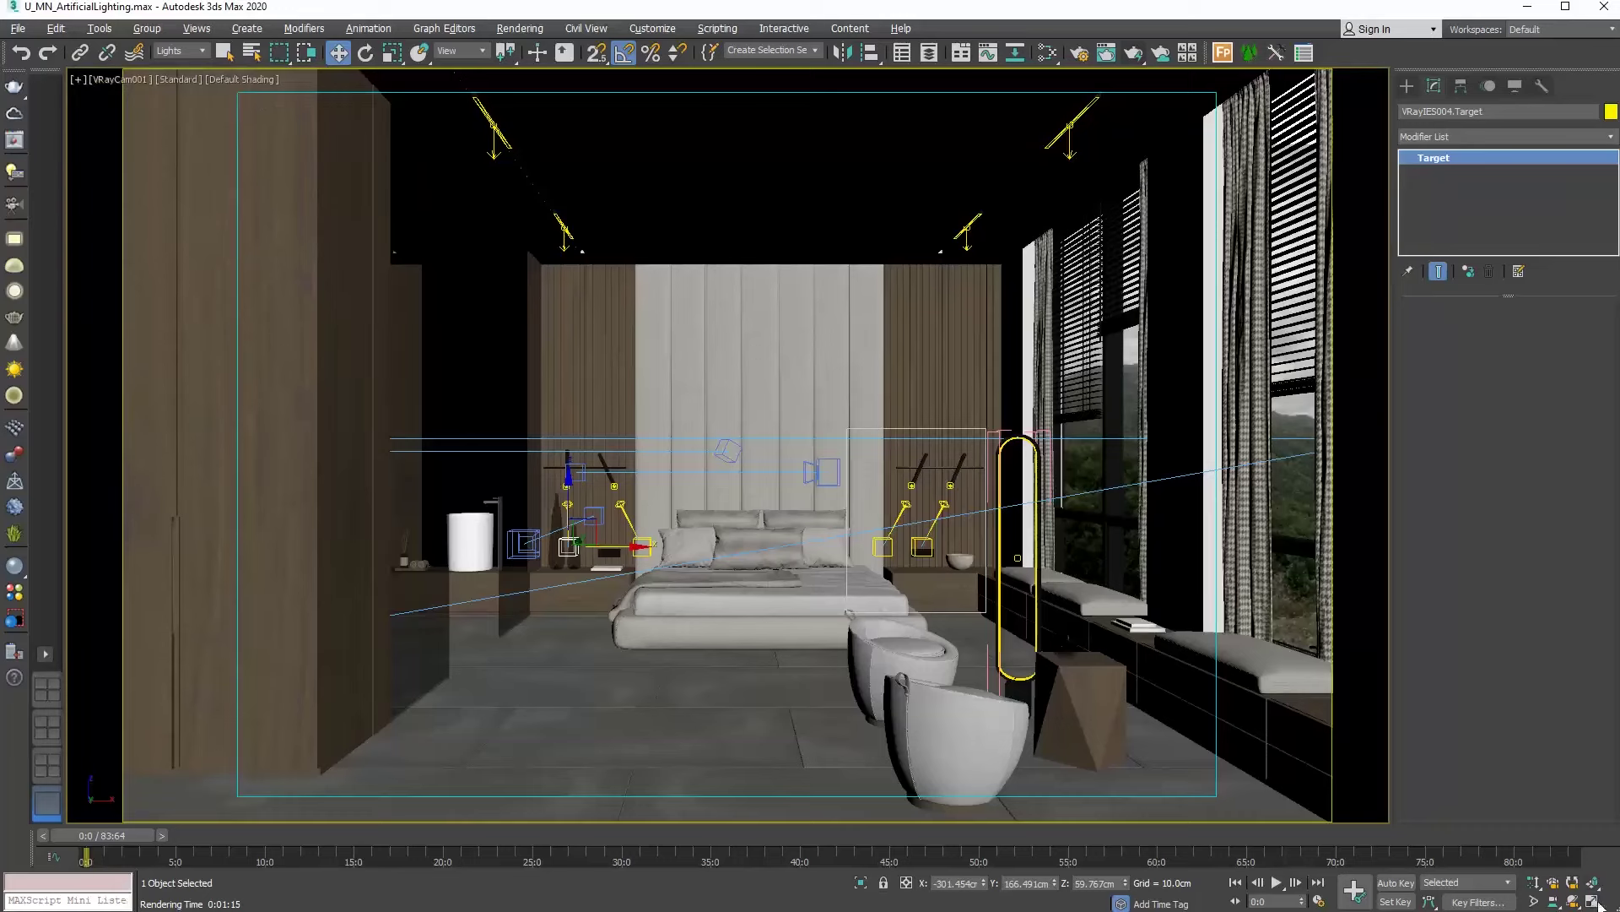
Clone a light toward the front in plan as instance VRayIES005
{"action": "key", "text": "alt+w"}
{"action": "scroll", "coordinate": [574, 188], "scroll_direction": "down", "scroll_amount": 5}
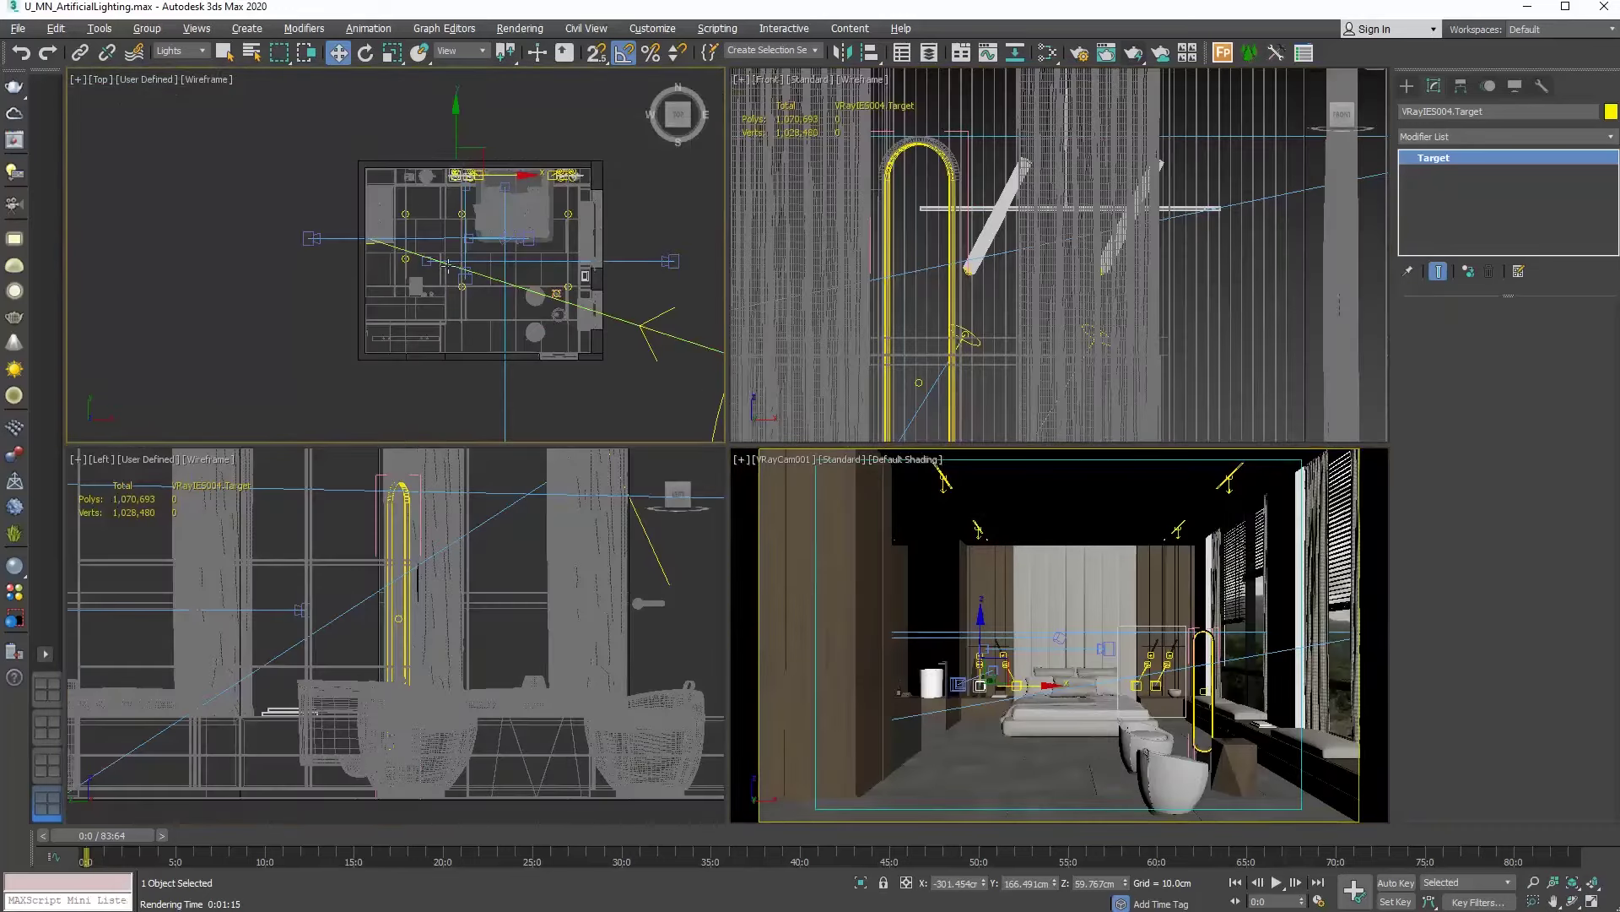
{"action": "scroll", "coordinate": [427, 332], "scroll_direction": "up", "scroll_amount": 6}
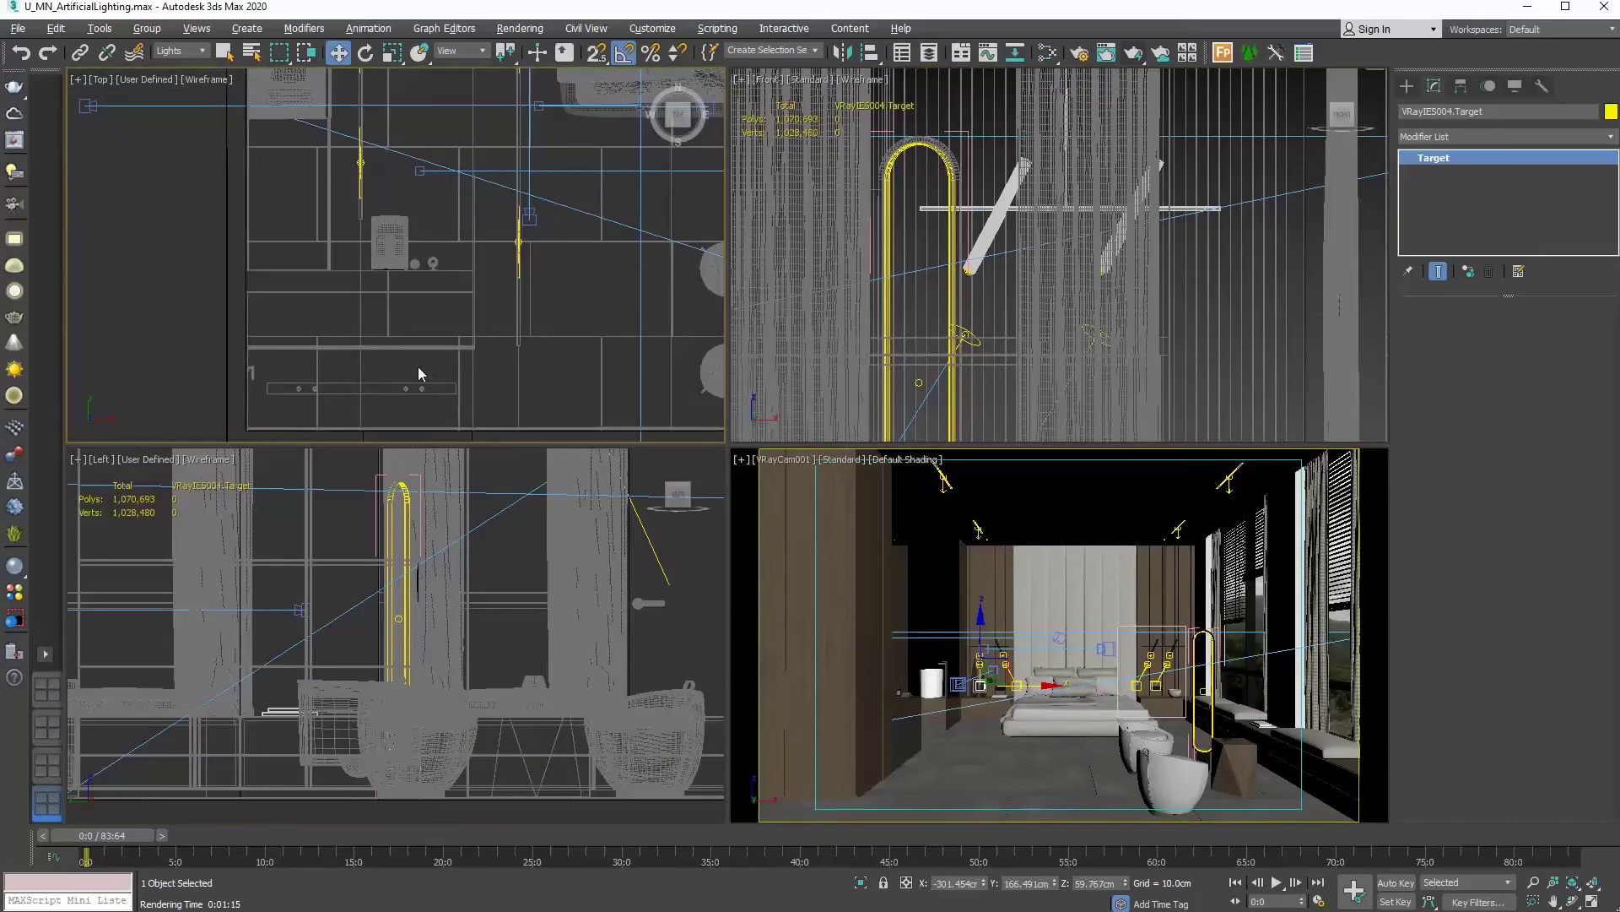
{"action": "left_click", "coordinate": [976, 664]}
{"action": "left_click", "coordinate": [977, 665]}
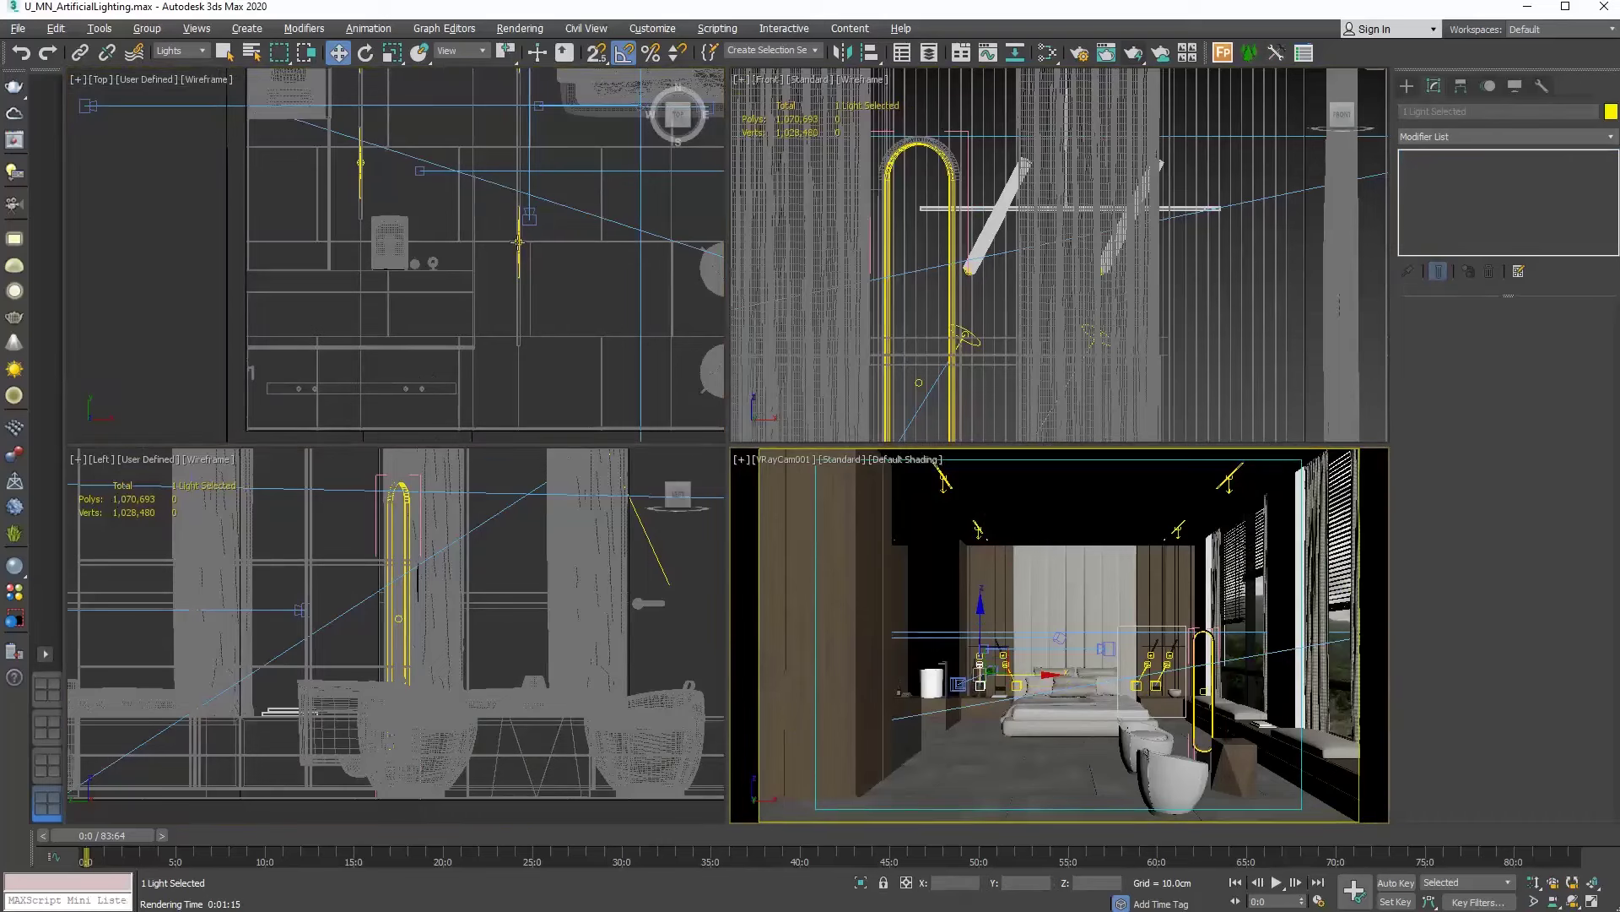
{"action": "scroll", "coordinate": [519, 165], "scroll_direction": "down", "scroll_amount": 5}
{"action": "left_click_drag", "start_coordinate": [512, 154], "coordinate": [488, 326], "text": "shift"}
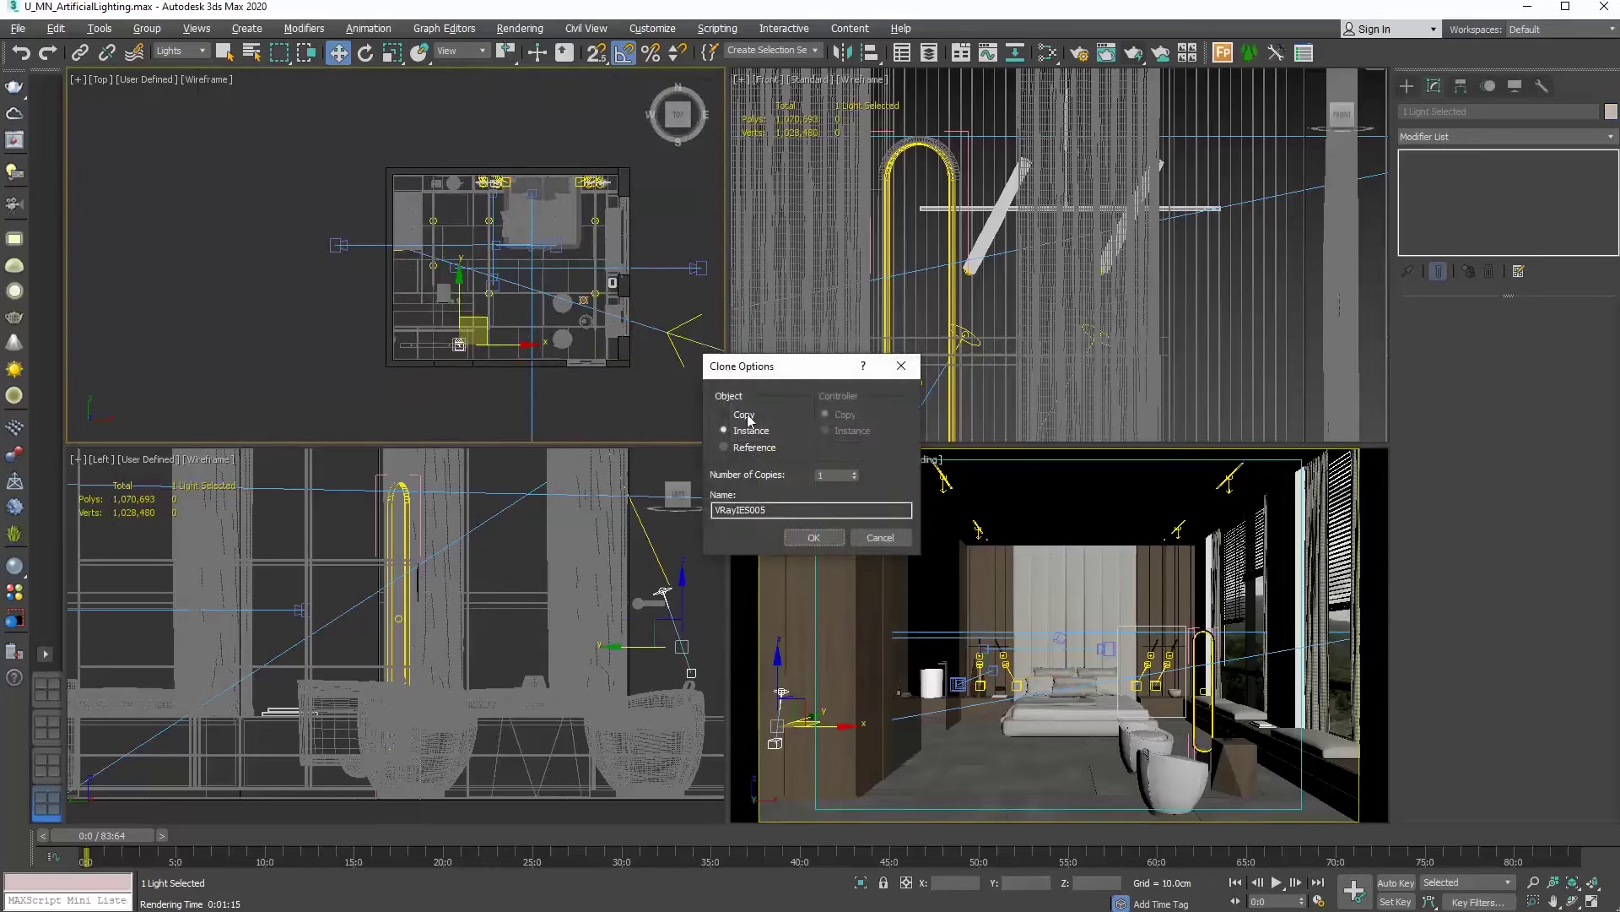
{"action": "left_click", "coordinate": [832, 539]}
Move VRayIES005's target onto the light and shift the light left in plan
{"action": "scroll", "coordinate": [533, 353], "scroll_direction": "up", "scroll_amount": 6}
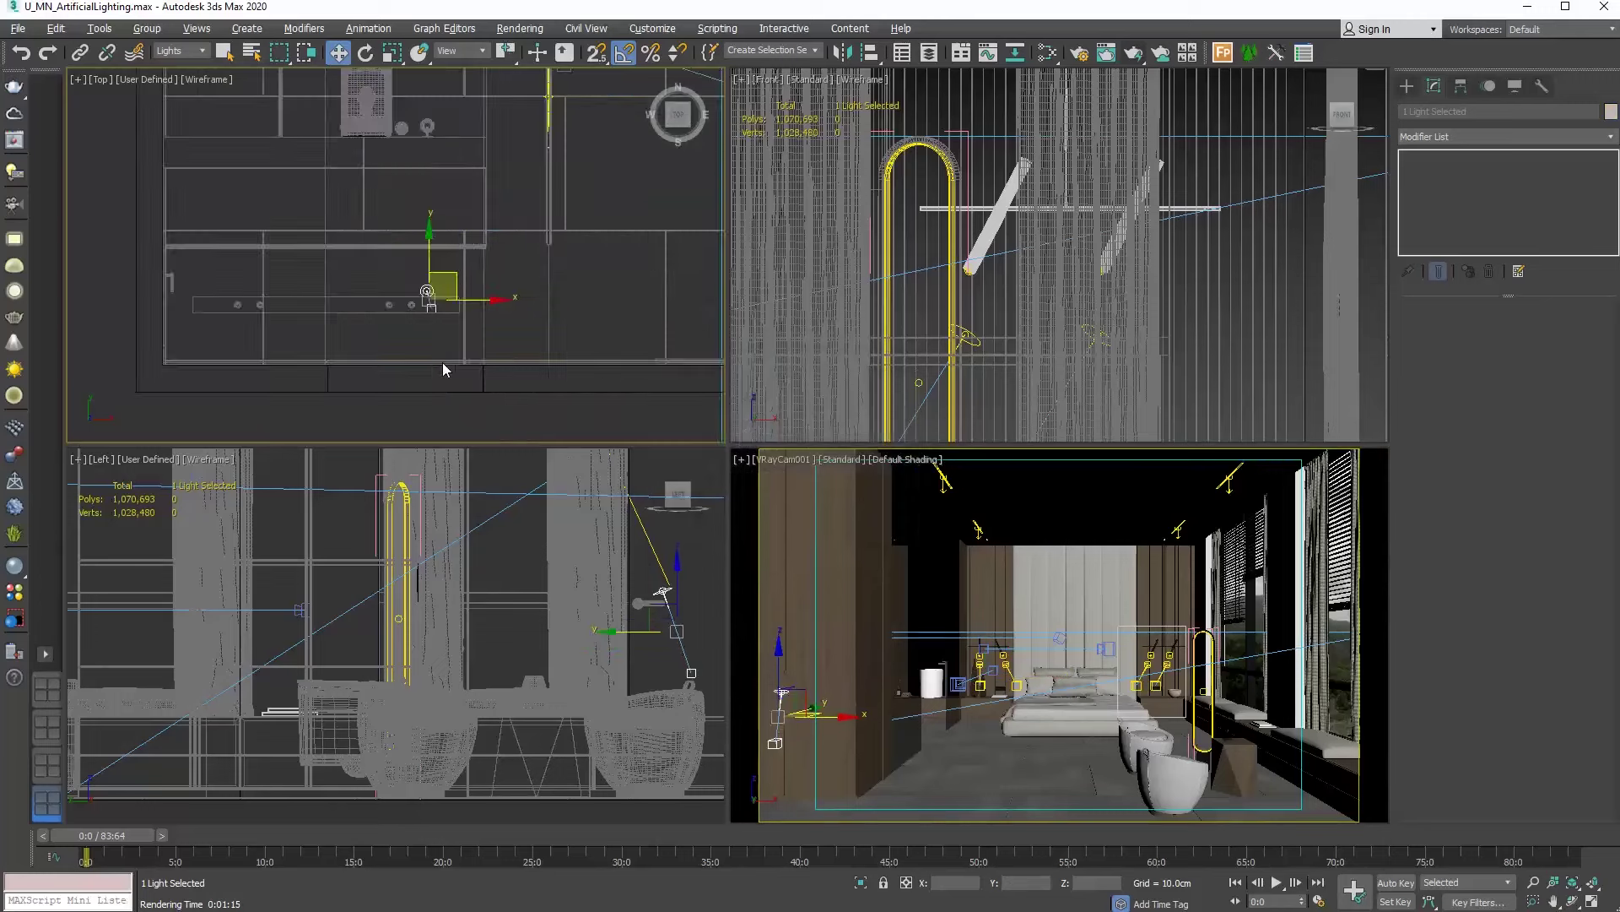
{"action": "left_click", "coordinate": [516, 299]}
{"action": "left_click", "coordinate": [511, 240]}
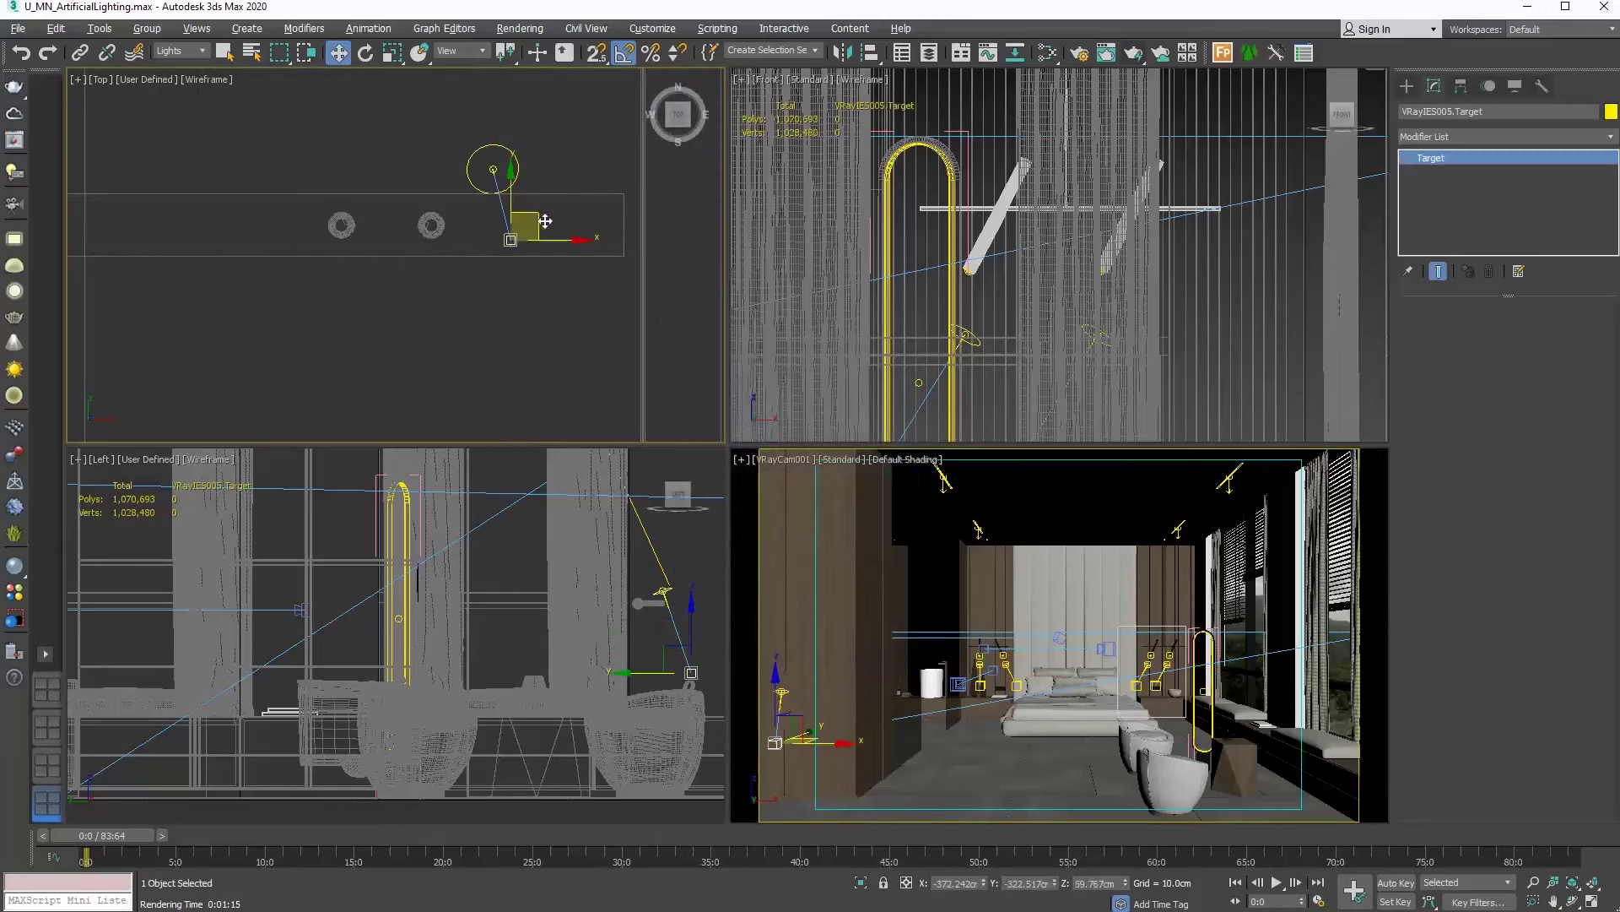
{"action": "left_click_drag", "start_coordinate": [538, 219], "coordinate": [521, 154]}
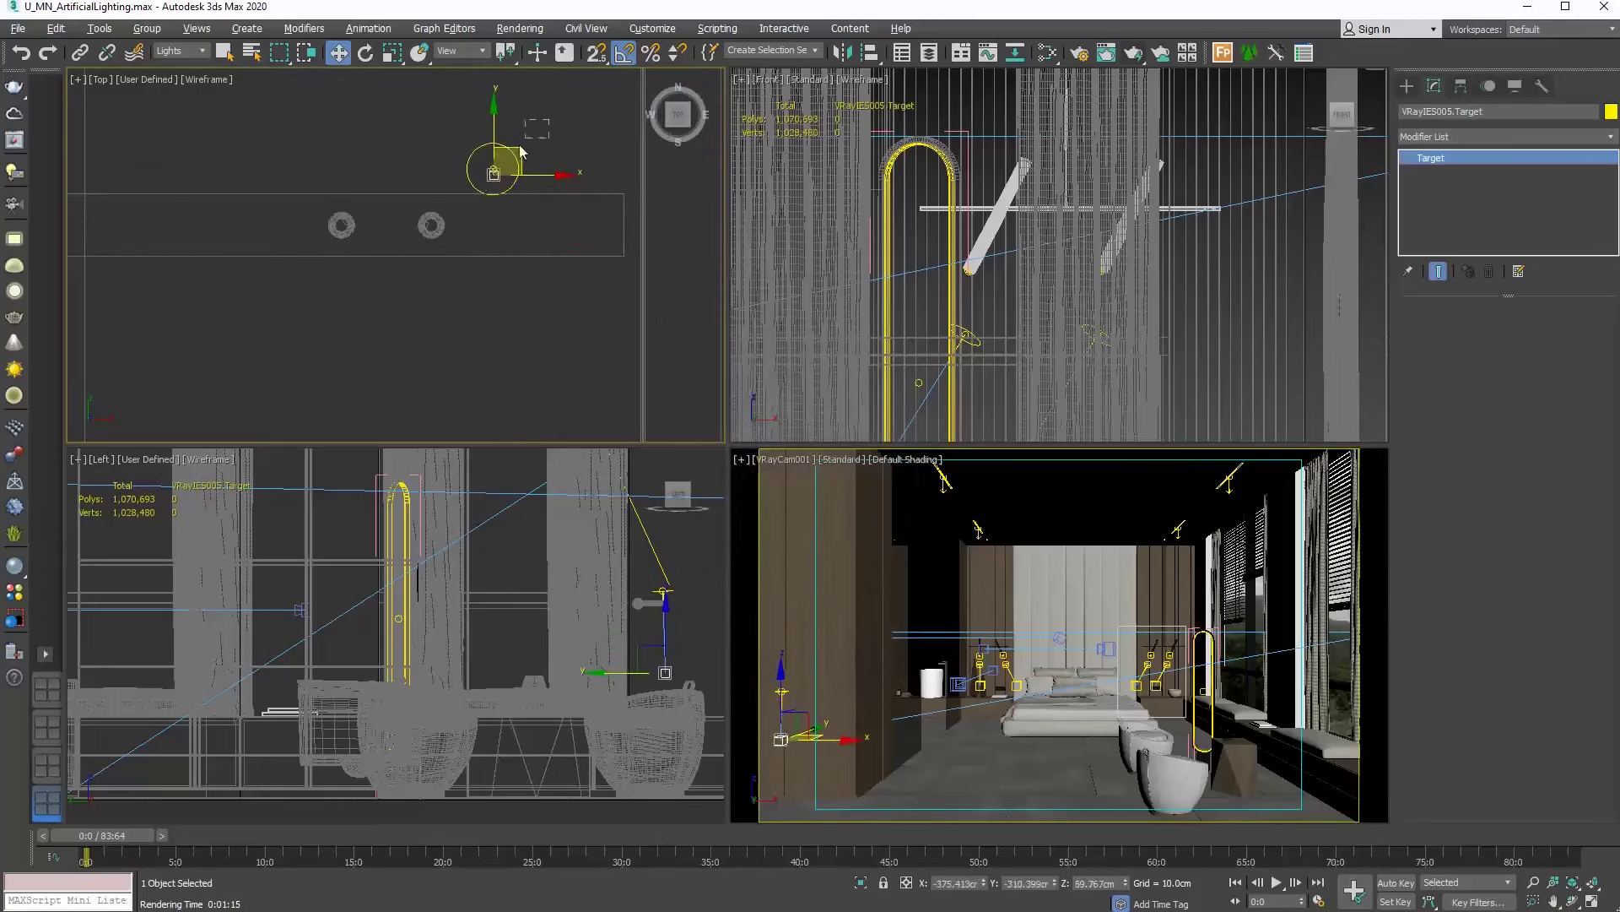
{"action": "left_click", "coordinate": [443, 173]}
{"action": "middle_click_drag", "start_coordinate": [439, 171], "coordinate": [463, 279]}
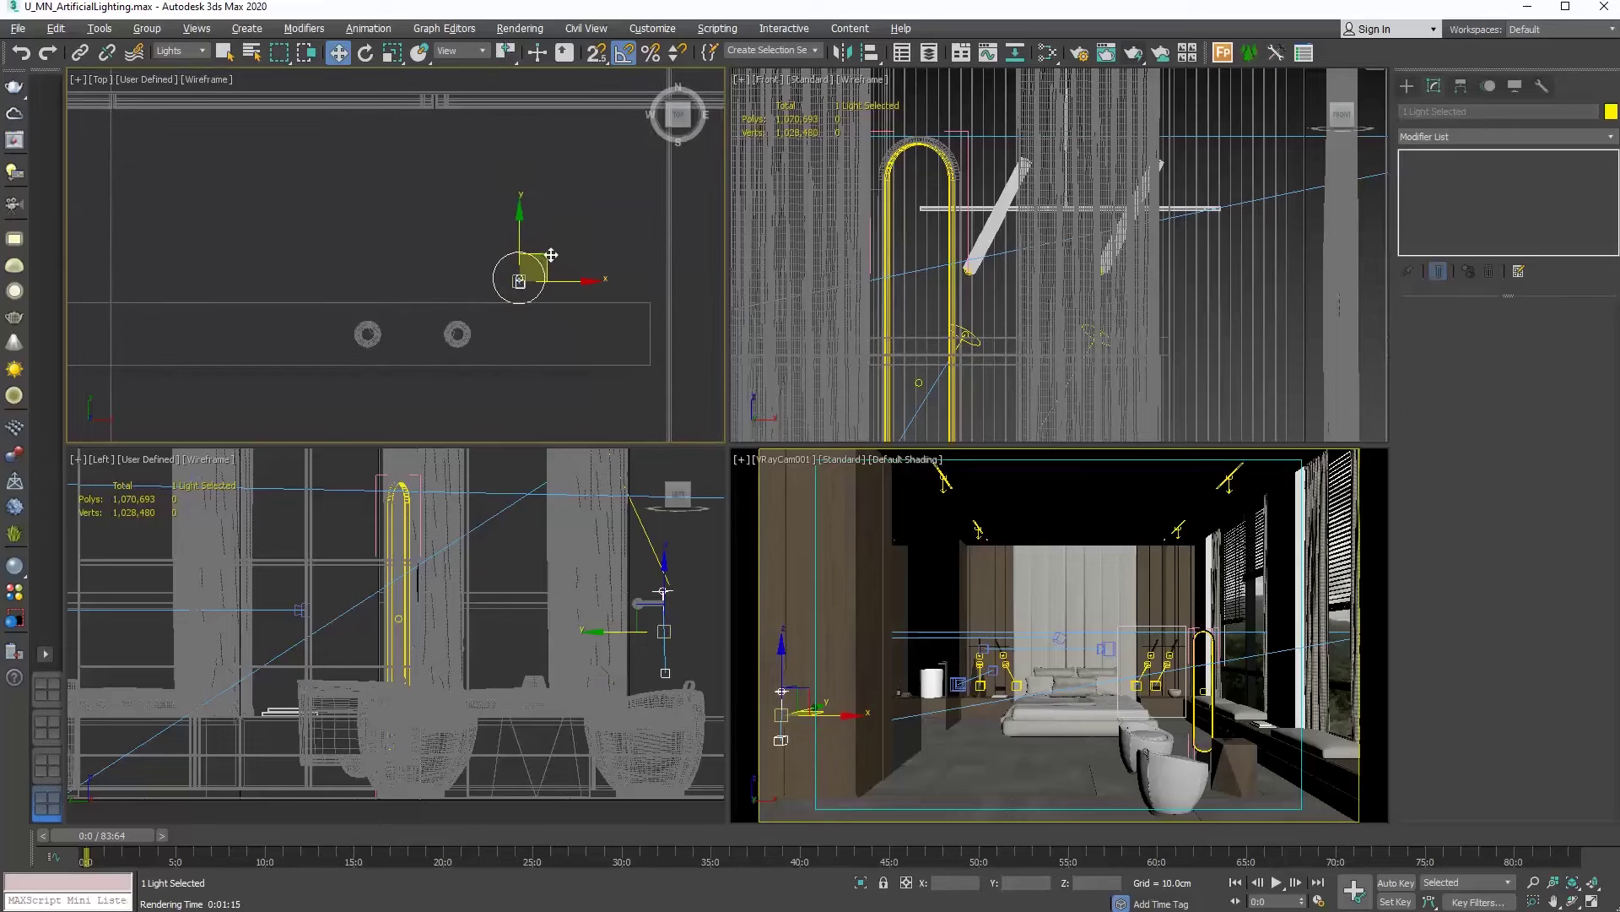
{"action": "left_click_drag", "start_coordinate": [532, 239], "coordinate": [461, 136]}
Raise VRayIES005 to about 286 cm in the front view, then about 10 cm higher
{"action": "scroll", "coordinate": [1033, 292], "scroll_direction": "down", "scroll_amount": 2}
{"action": "scroll", "coordinate": [1033, 292], "scroll_direction": "down", "scroll_amount": 5}
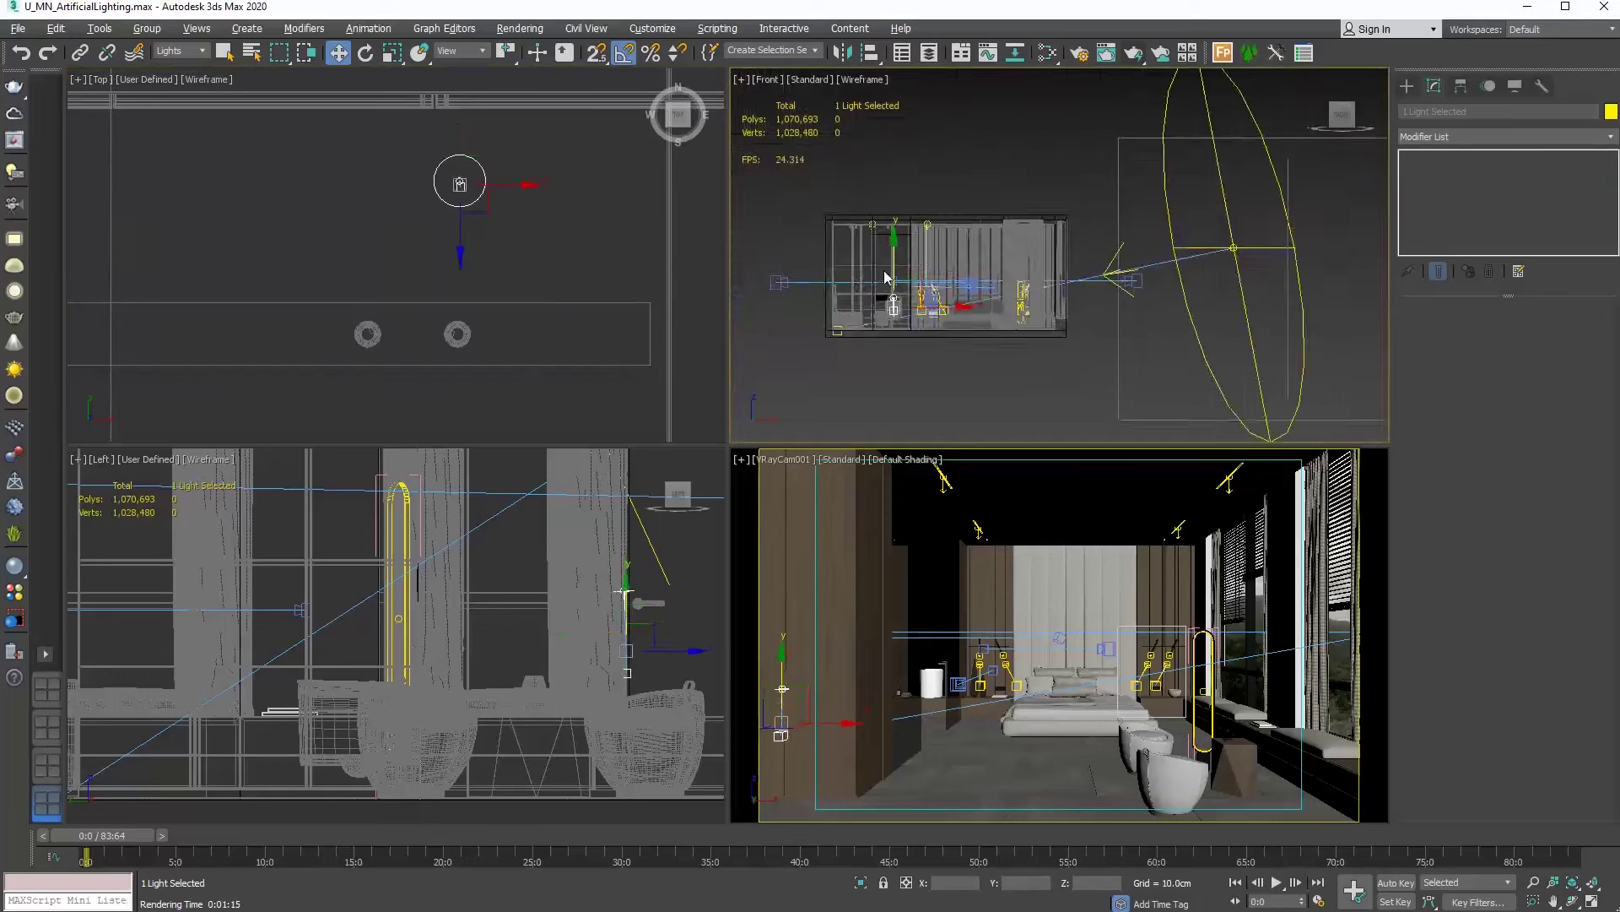
{"action": "scroll", "coordinate": [898, 297], "scroll_direction": "up", "scroll_amount": 2}
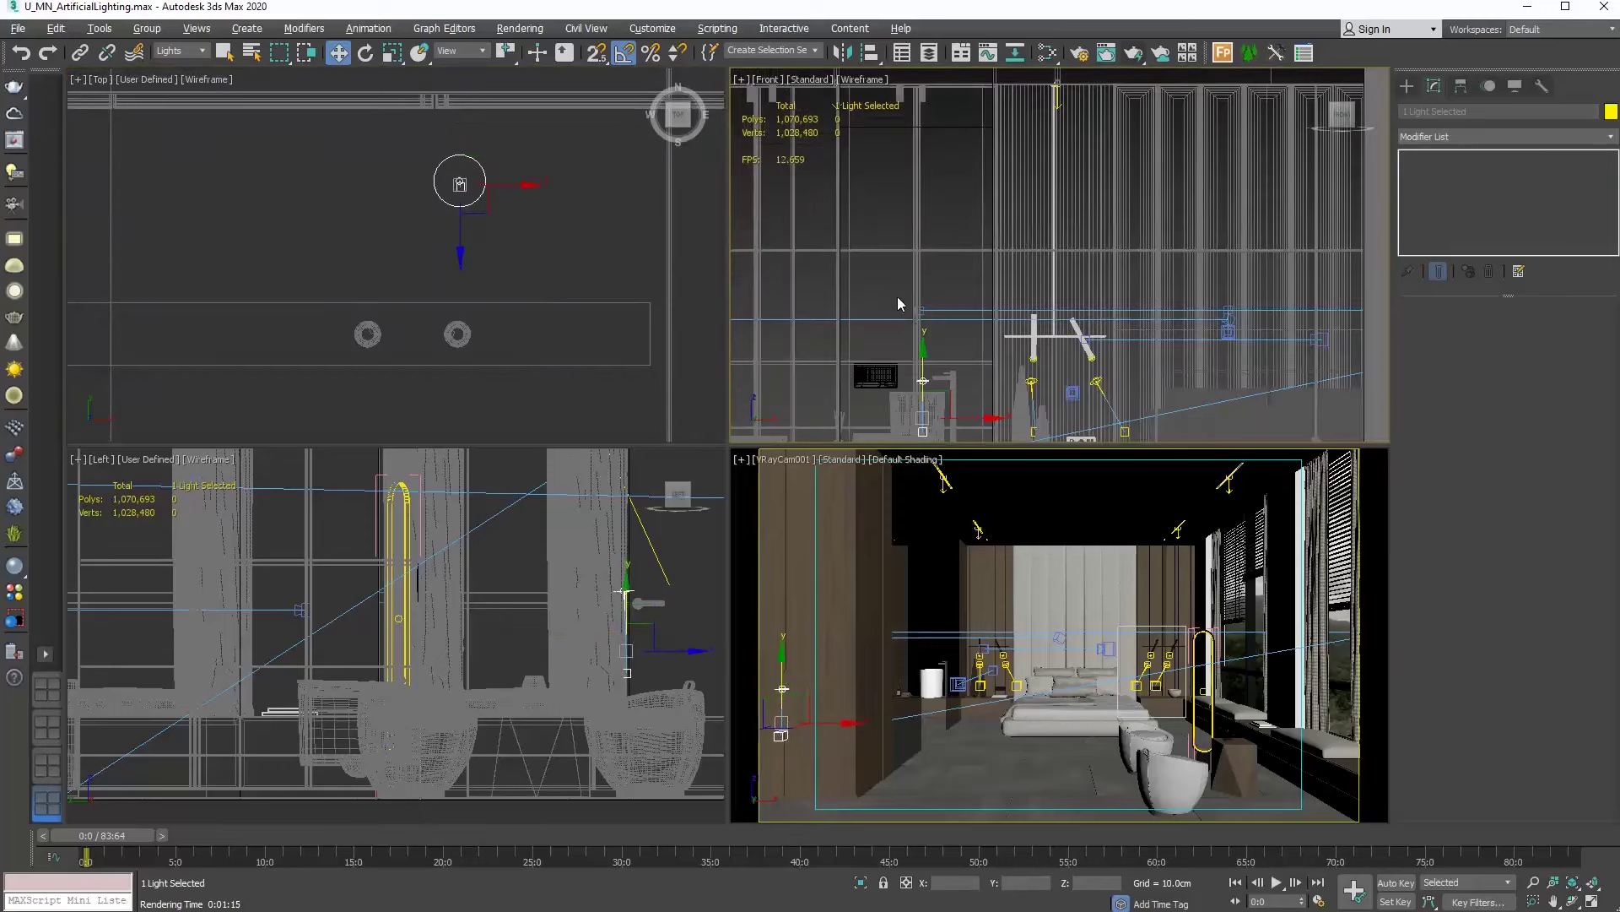
{"action": "left_click", "coordinate": [944, 361]}
{"action": "left_click", "coordinate": [923, 377]}
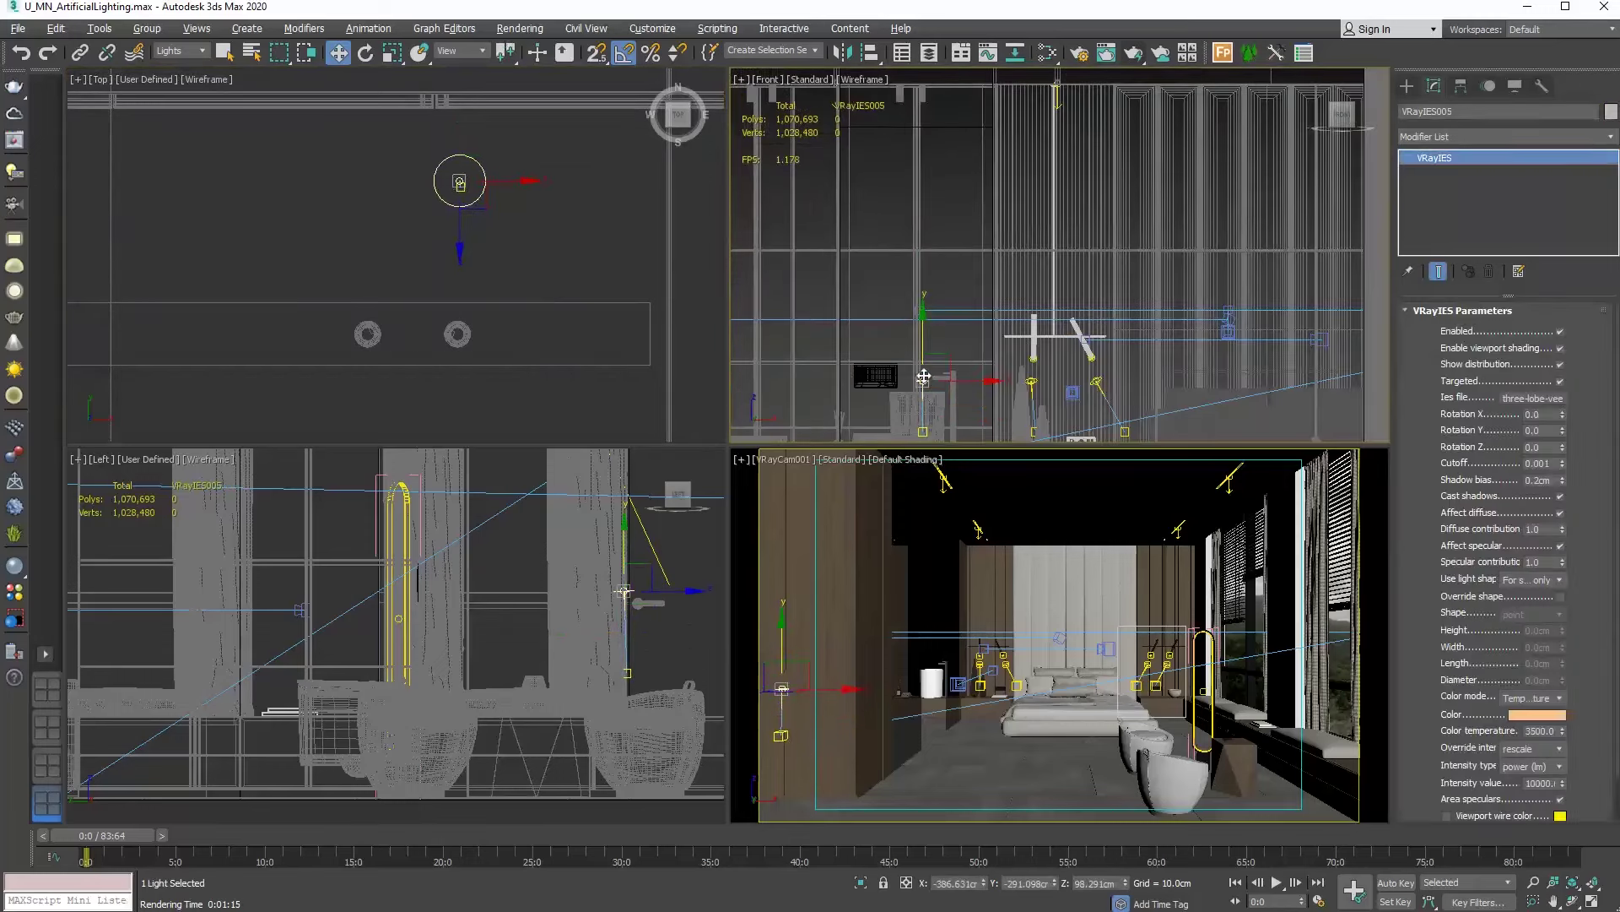
{"action": "scroll", "coordinate": [923, 376], "scroll_direction": "down", "scroll_amount": 3}
{"action": "left_click_drag", "start_coordinate": [924, 319], "coordinate": [939, 193]}
{"action": "scroll", "coordinate": [940, 193], "scroll_direction": "up", "scroll_amount": 4}
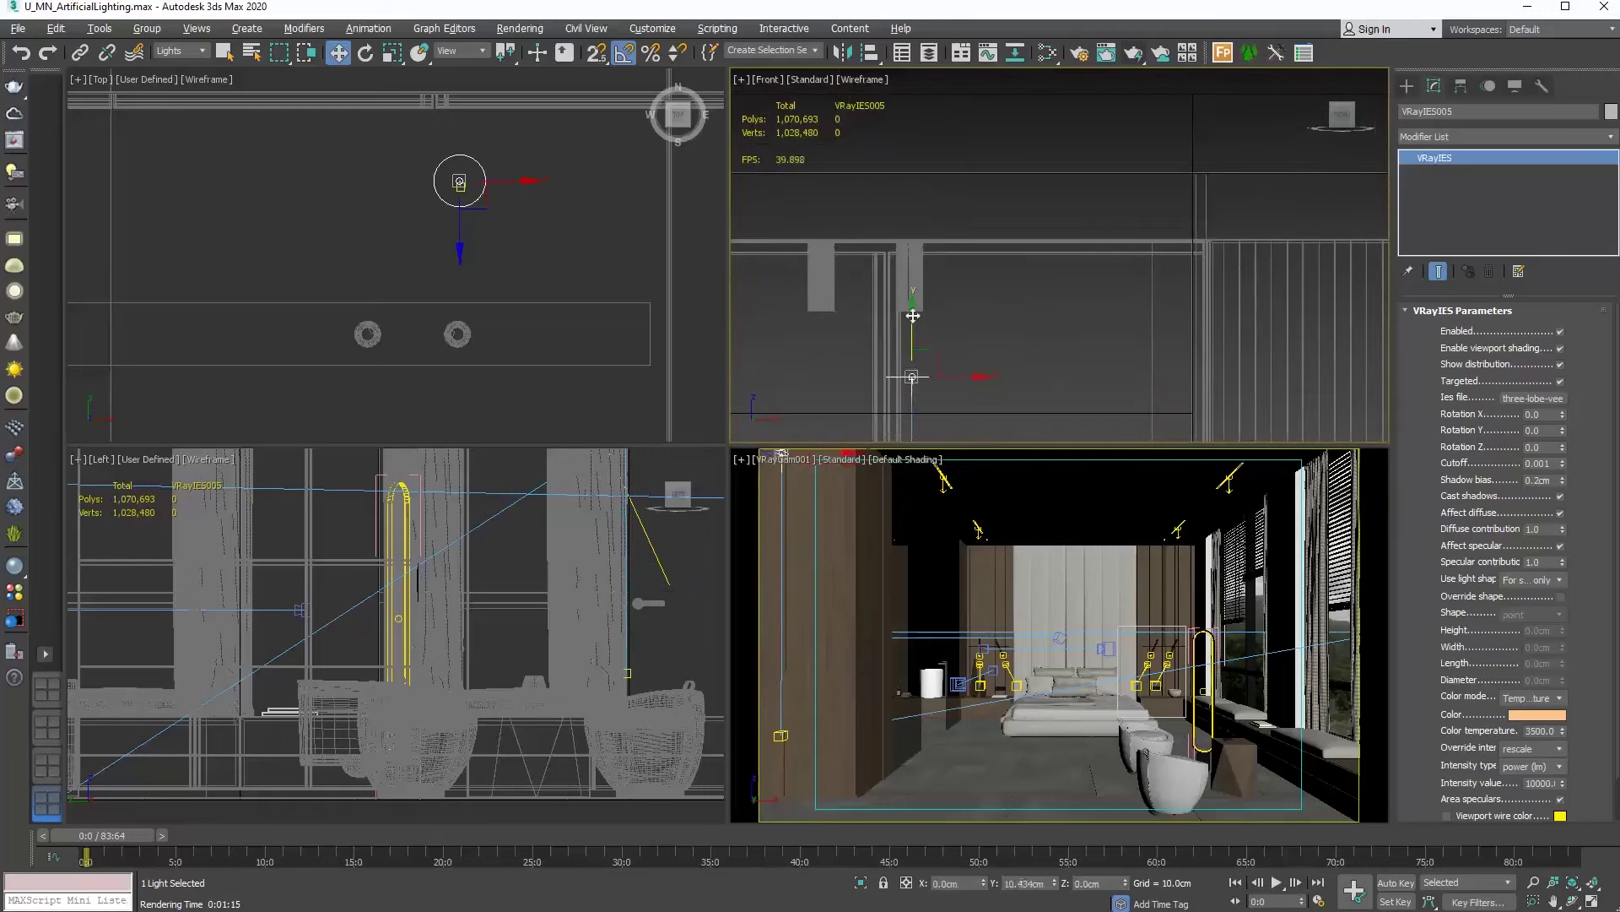
{"action": "left_click_drag", "start_coordinate": [913, 342], "coordinate": [914, 321]}
Clone VRayIES005 as an instance placed to its left in plan
{"action": "left_click", "coordinate": [463, 192]}
{"action": "middle_click_drag", "start_coordinate": [445, 247], "coordinate": [458, 265]}
{"action": "left_click_drag", "start_coordinate": [532, 197], "coordinate": [438, 184], "text": "shift"}
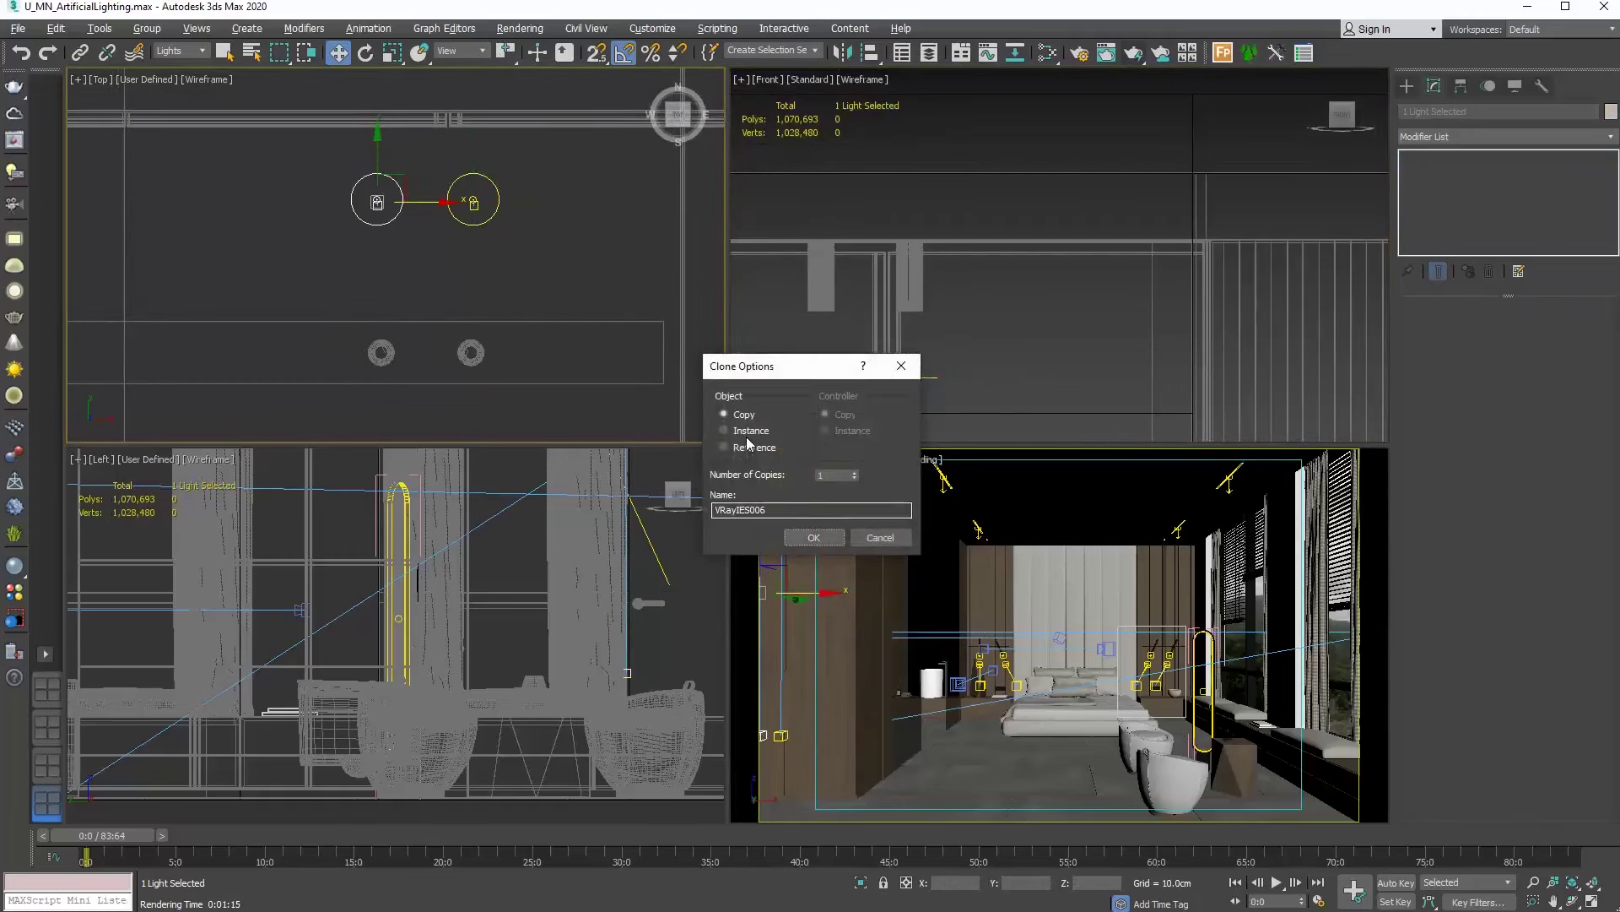
{"action": "left_click", "coordinate": [743, 430]}
{"action": "left_click", "coordinate": [813, 537]}
Clone both lights further left and nudge the copies slightly to the right
{"action": "left_click_drag", "start_coordinate": [667, 179], "coordinate": [363, 226]}
{"action": "scroll", "coordinate": [574, 246], "scroll_direction": "down", "scroll_amount": 5}
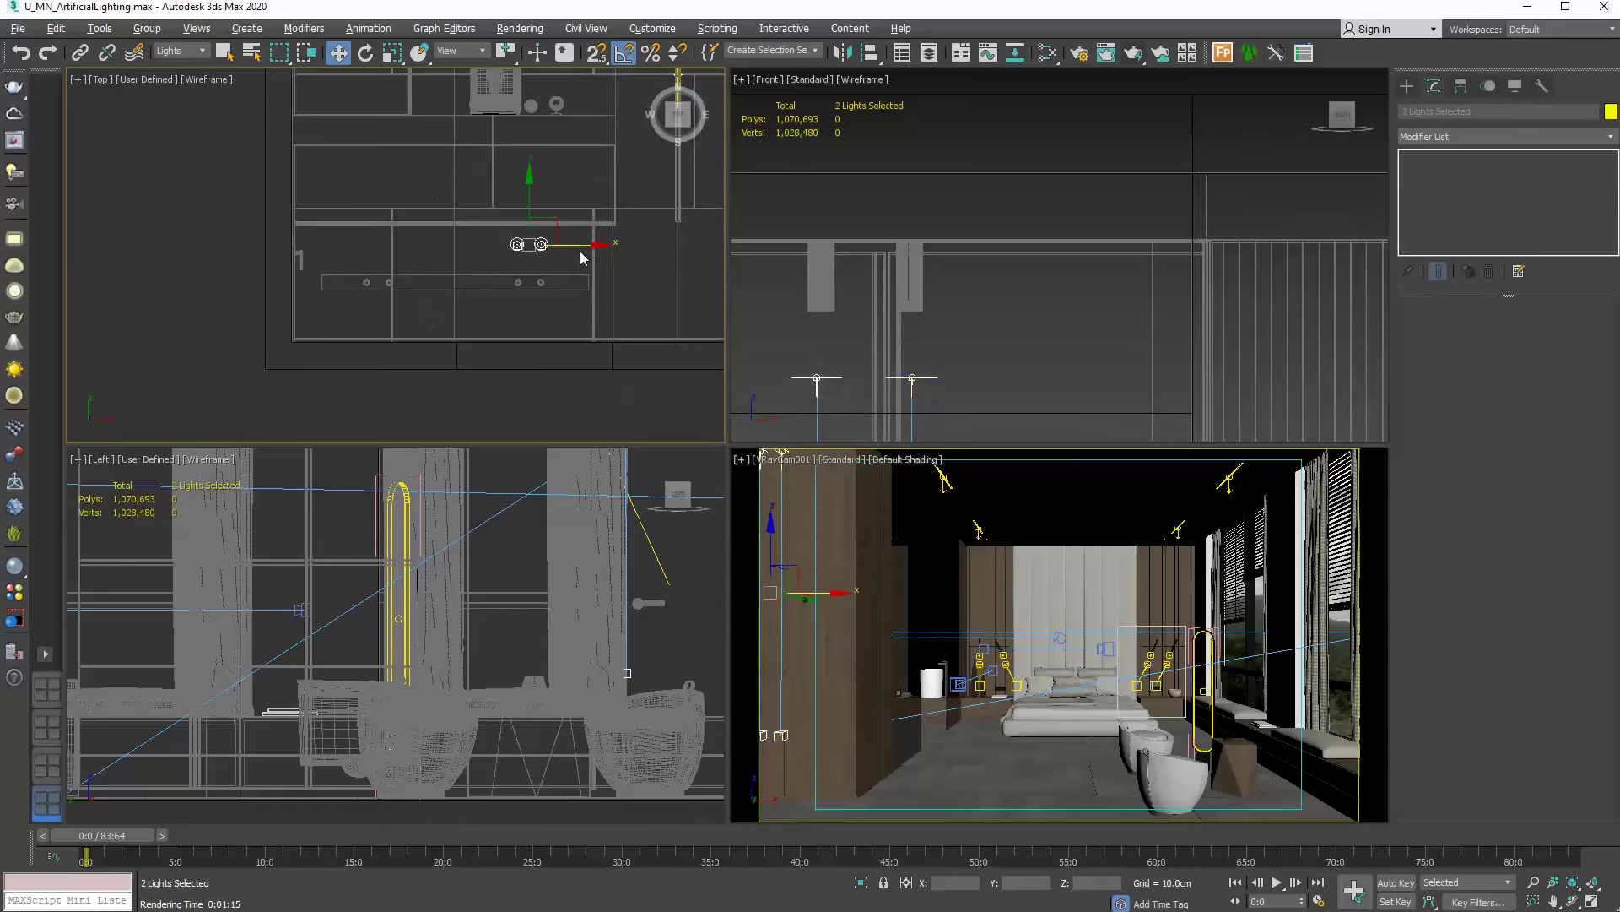
{"action": "left_click_drag", "start_coordinate": [589, 245], "coordinate": [436, 244], "text": "shift"}
{"action": "left_click", "coordinate": [812, 537]}
{"action": "scroll", "coordinate": [367, 269], "scroll_direction": "up", "scroll_amount": 5}
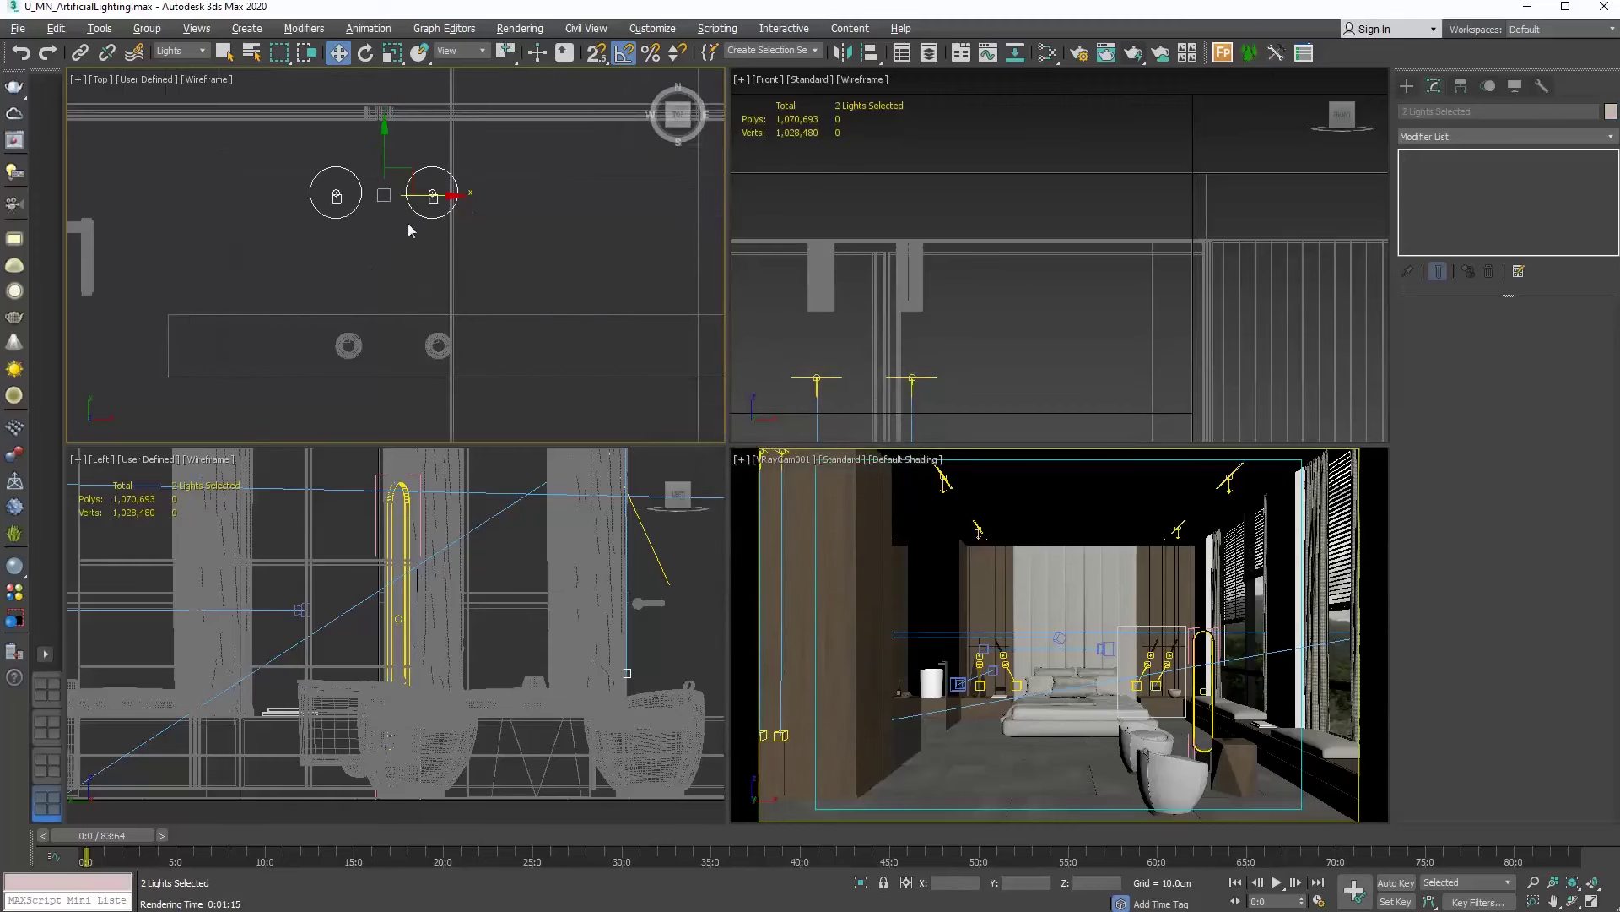
{"action": "left_click_drag", "start_coordinate": [431, 197], "coordinate": [442, 197]}
{"action": "right_click", "coordinate": [1139, 712]}
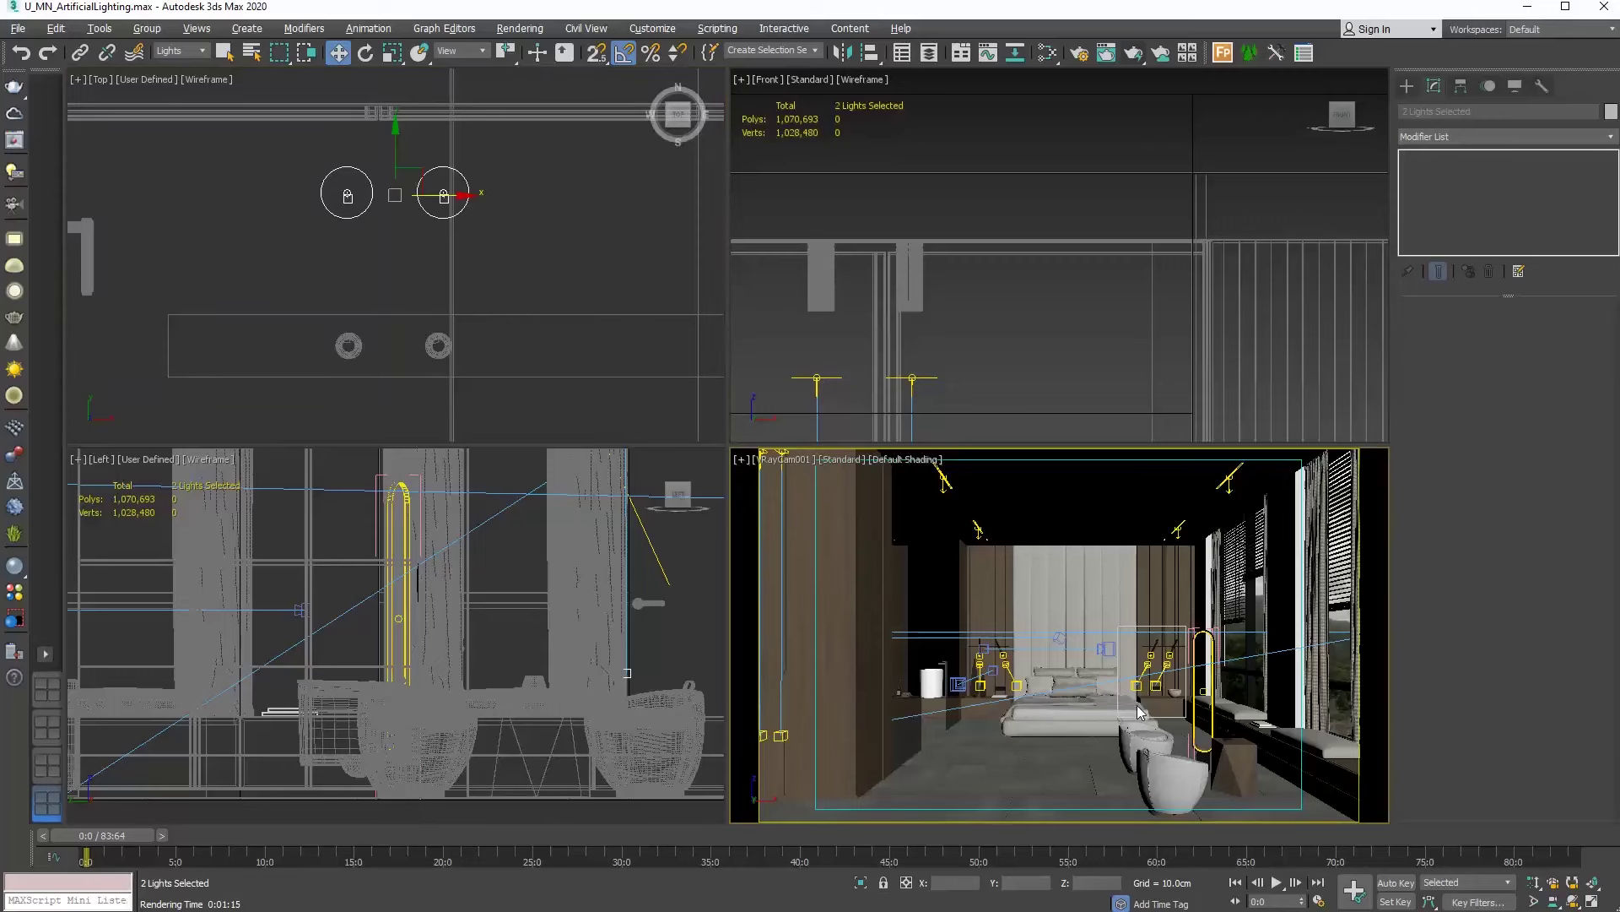
Maximize the camera view, set Area to Render to View in Render Setup, and render
{"action": "left_click", "coordinate": [1591, 901]}
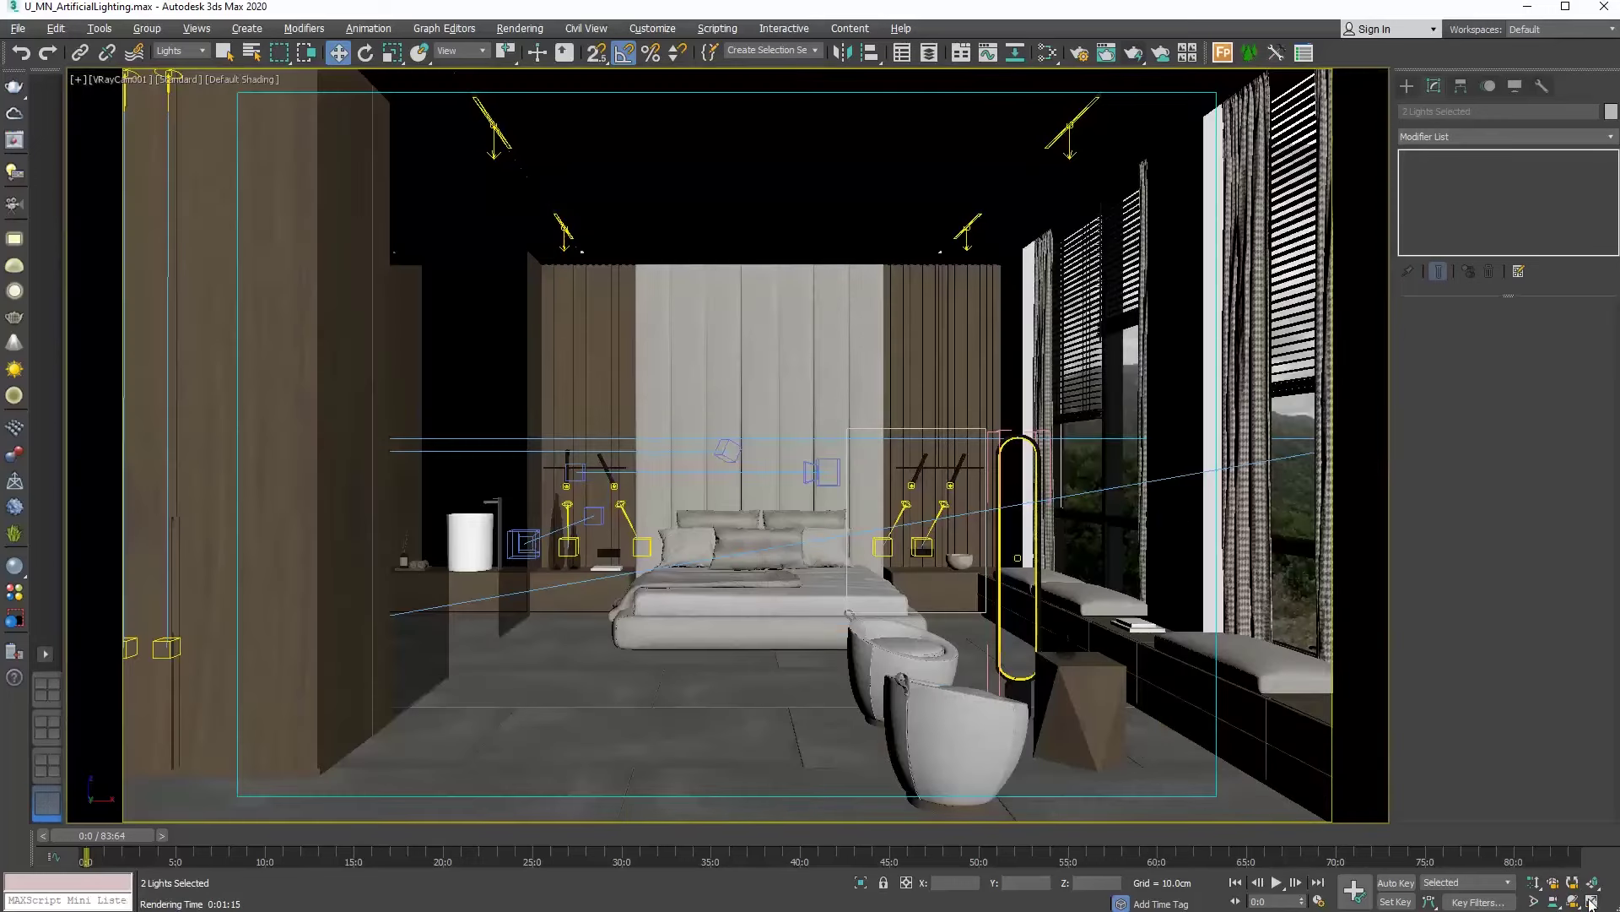
{"action": "left_click", "coordinate": [539, 30]}
{"action": "left_click", "coordinate": [563, 116]}
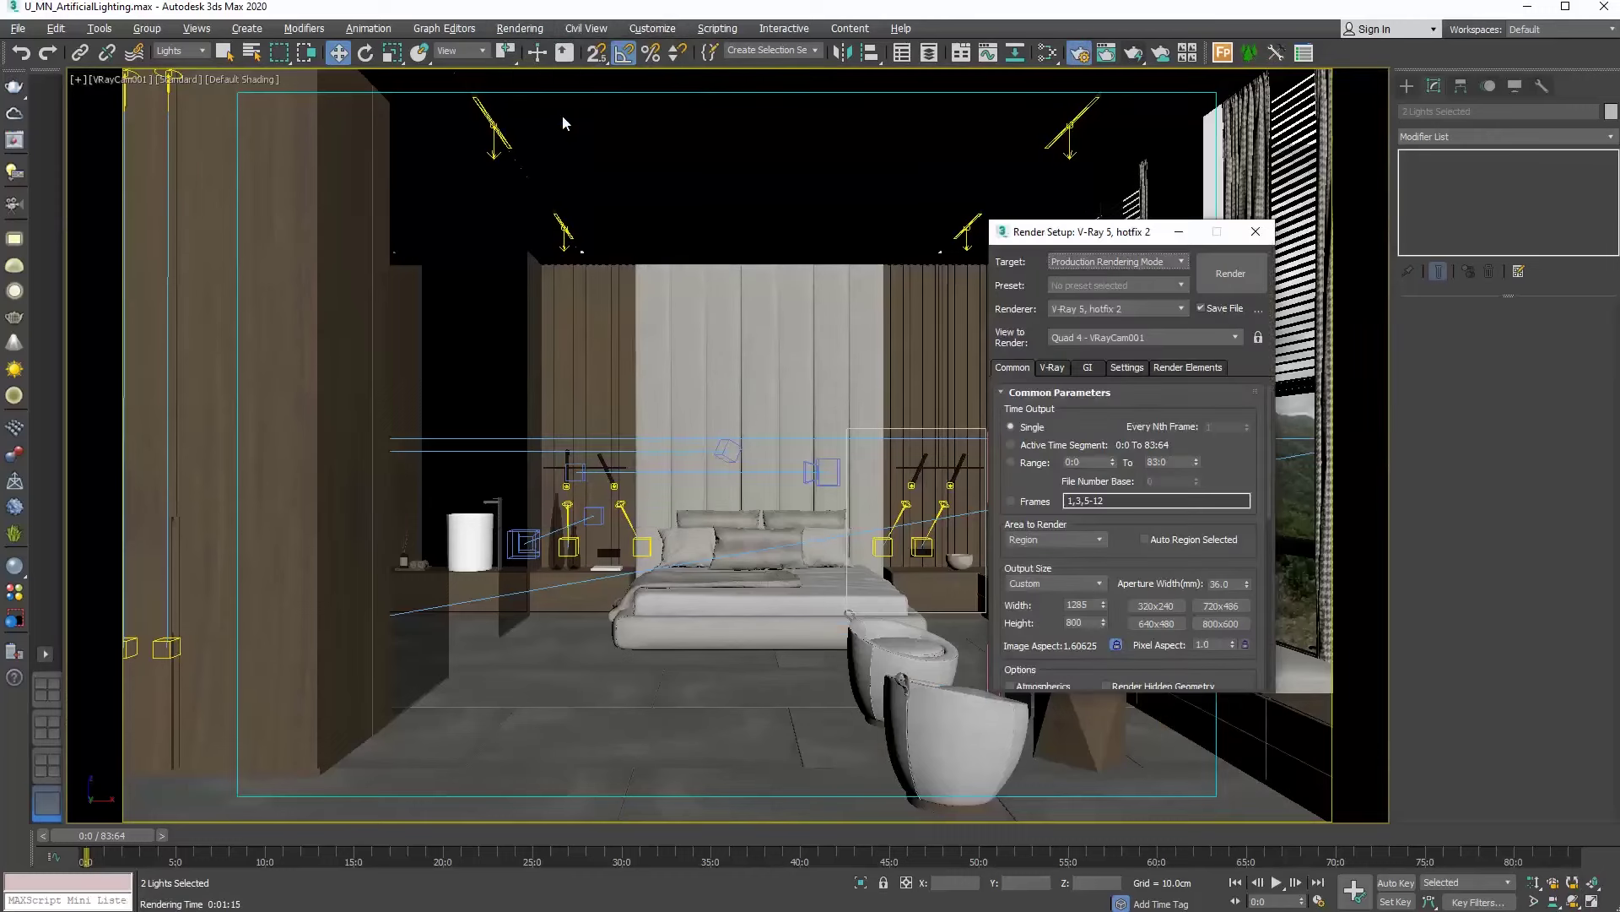
{"action": "left_click", "coordinate": [1055, 539]}
{"action": "left_click", "coordinate": [1055, 539]}
{"action": "left_click", "coordinate": [1038, 540]}
{"action": "left_click", "coordinate": [1035, 554]}
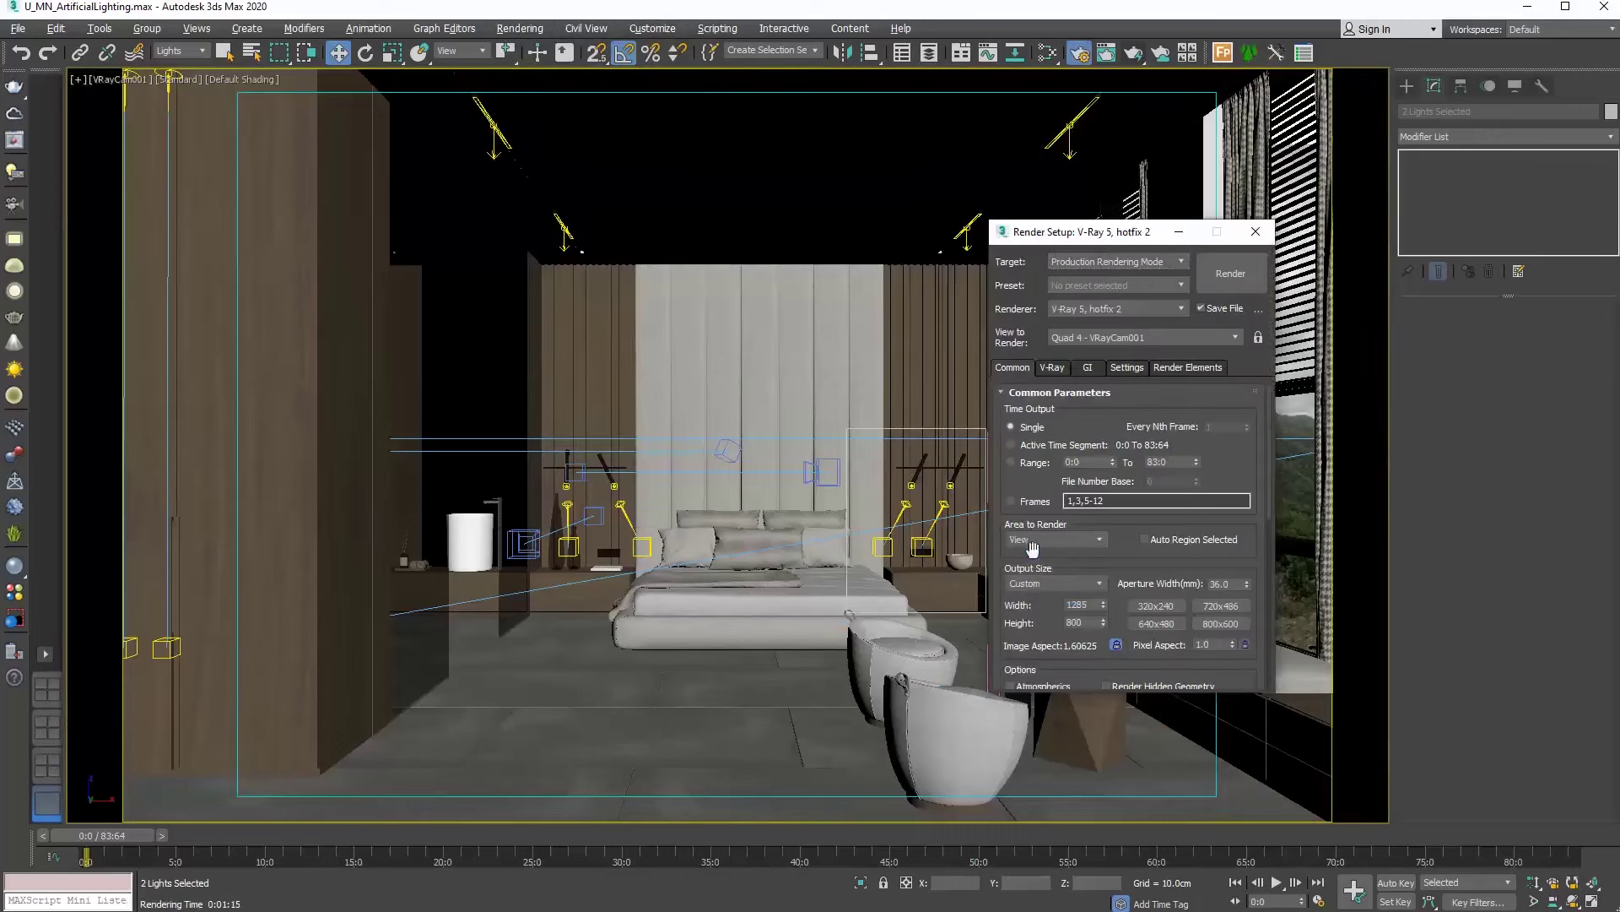
{"action": "left_click", "coordinate": [1232, 279]}
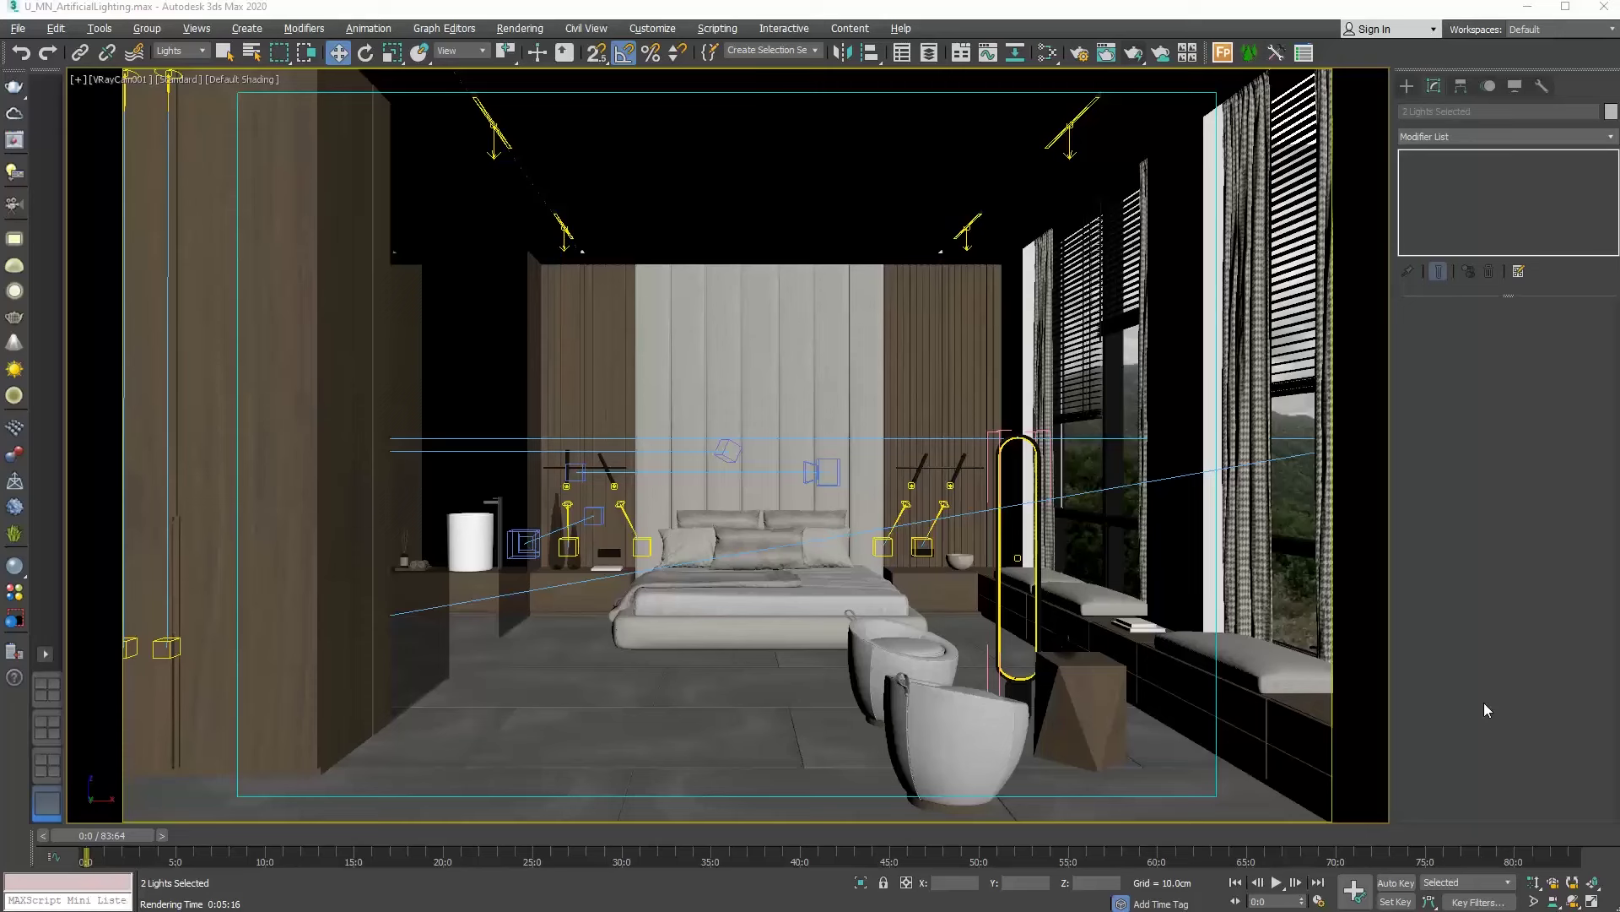
Add a VRayLightMix element in Render Setup's Render Elements list
{"action": "left_click", "coordinate": [1082, 54]}
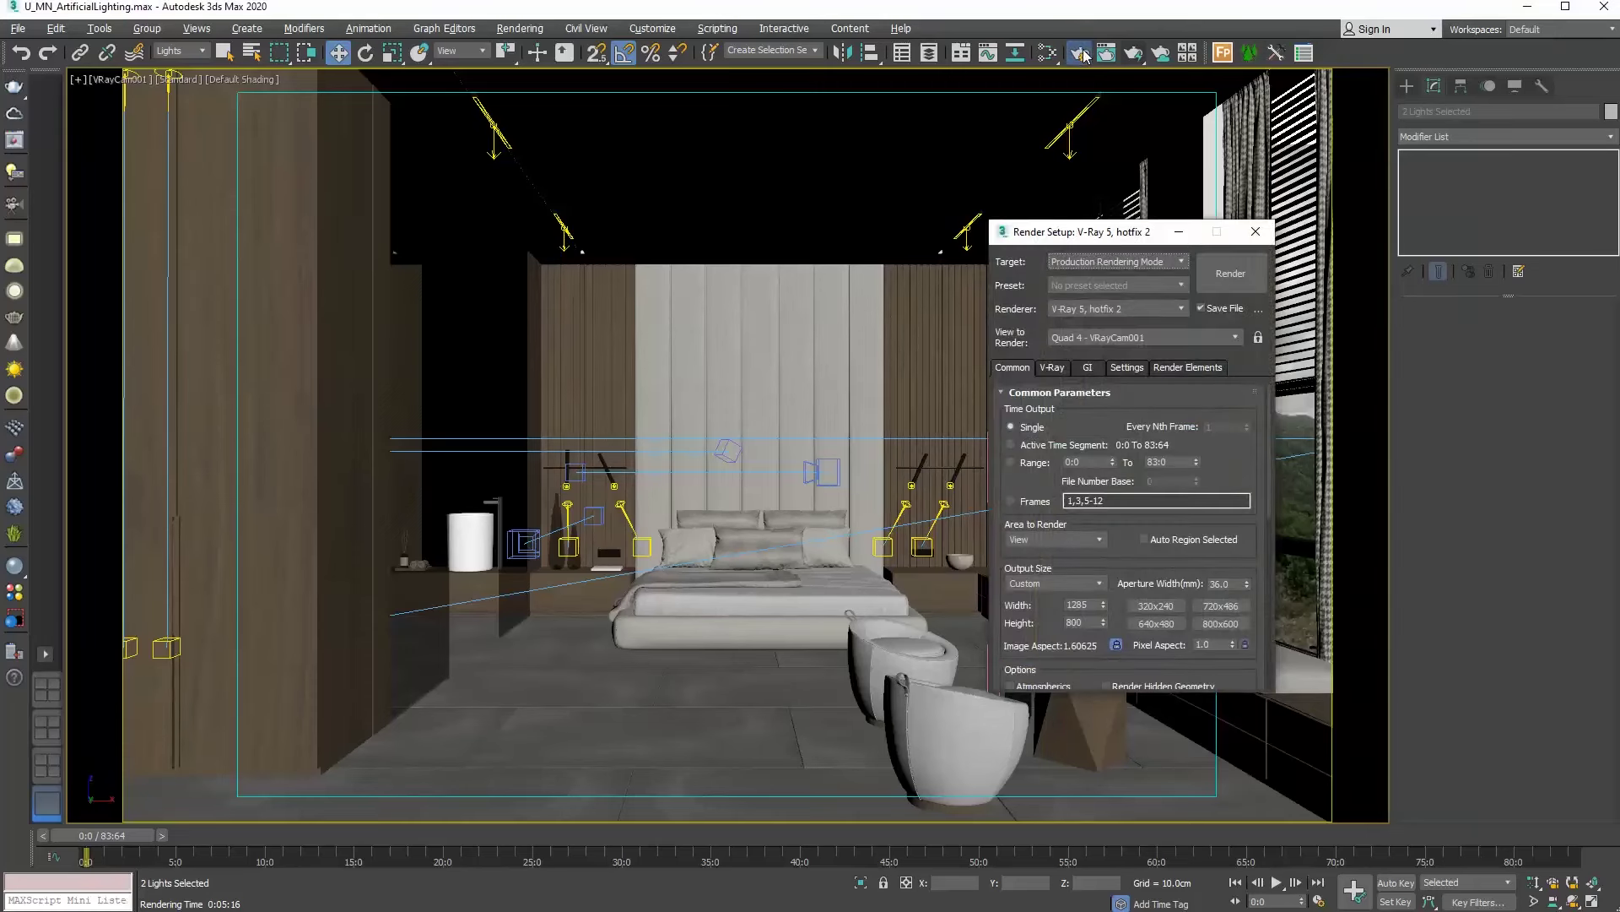
{"action": "left_click", "coordinate": [1170, 369]}
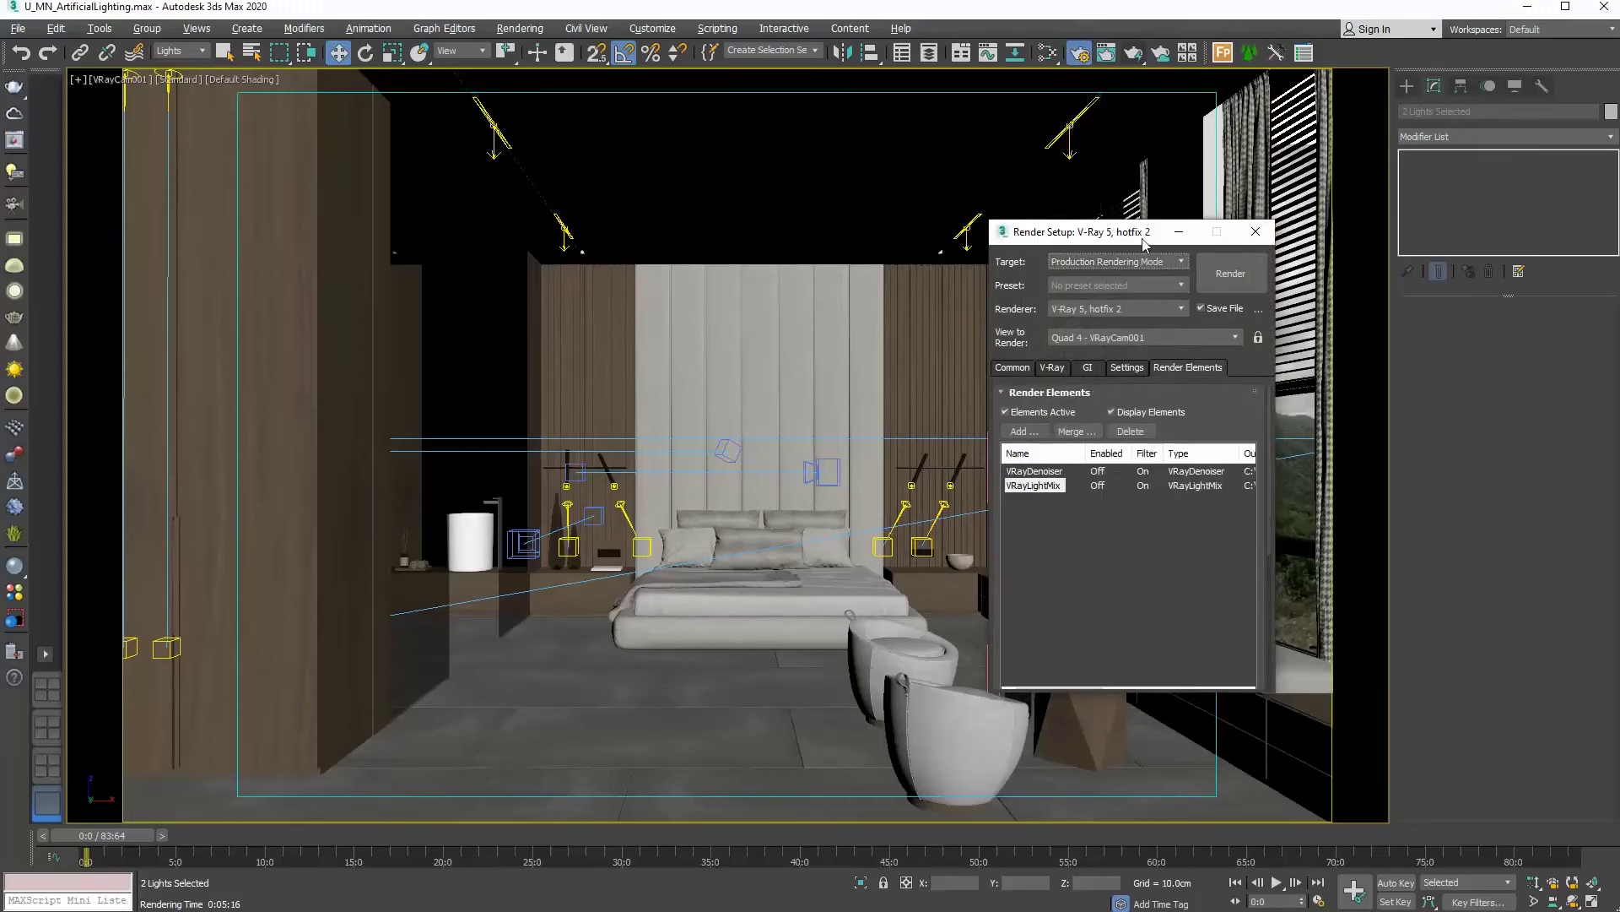
{"action": "left_click_drag", "start_coordinate": [1135, 239], "coordinate": [904, 228]}
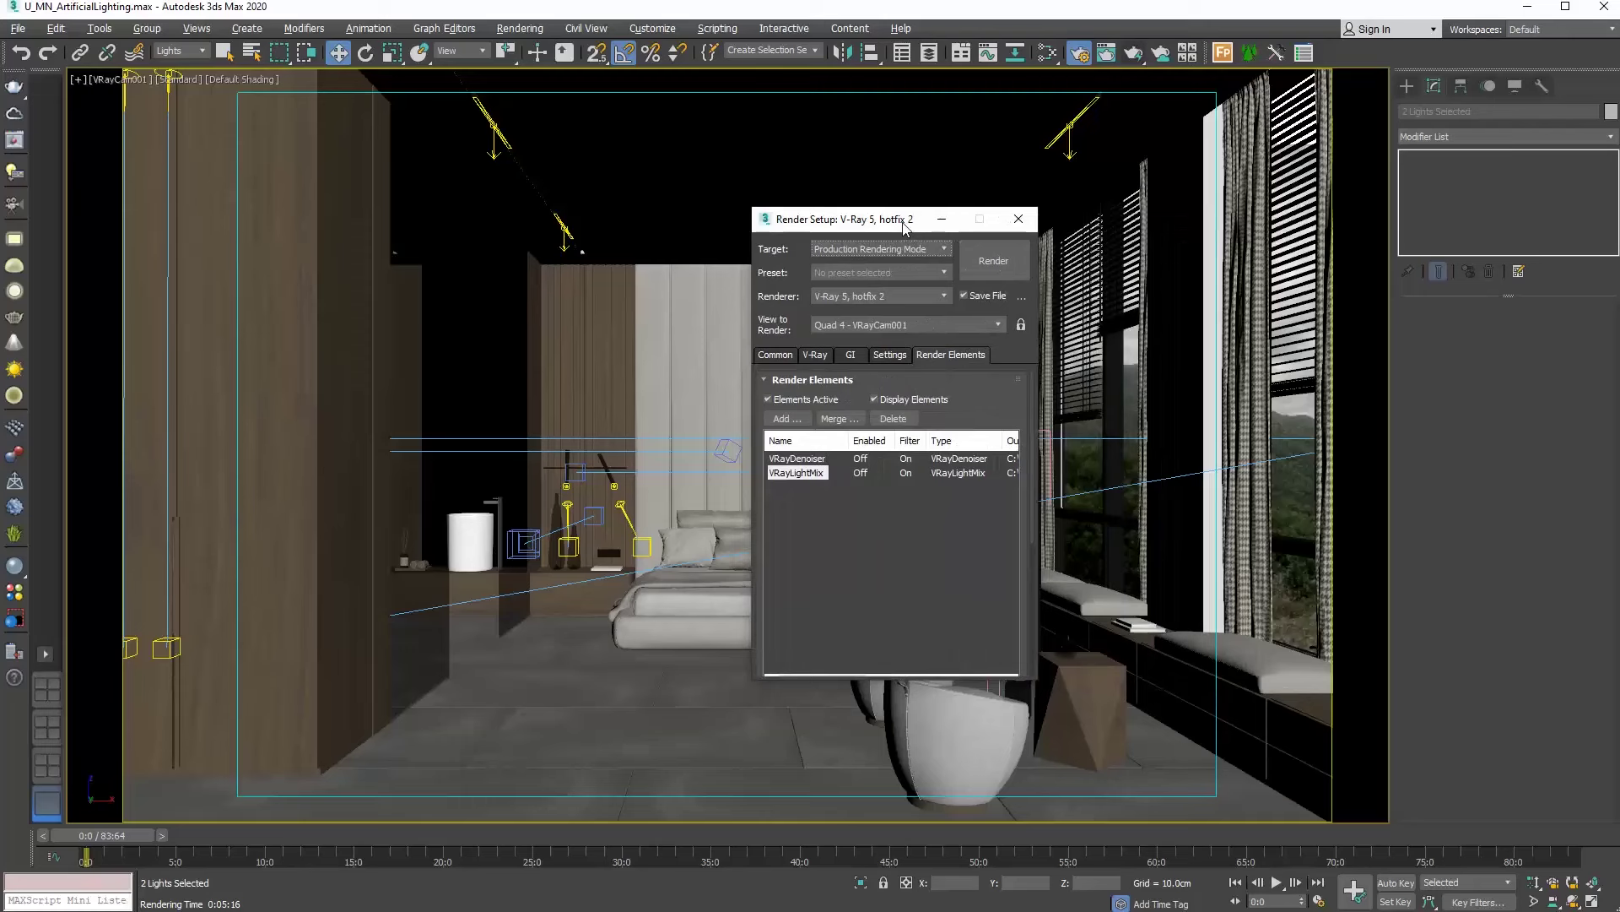
{"action": "left_click_drag", "start_coordinate": [904, 226], "coordinate": [904, 225]}
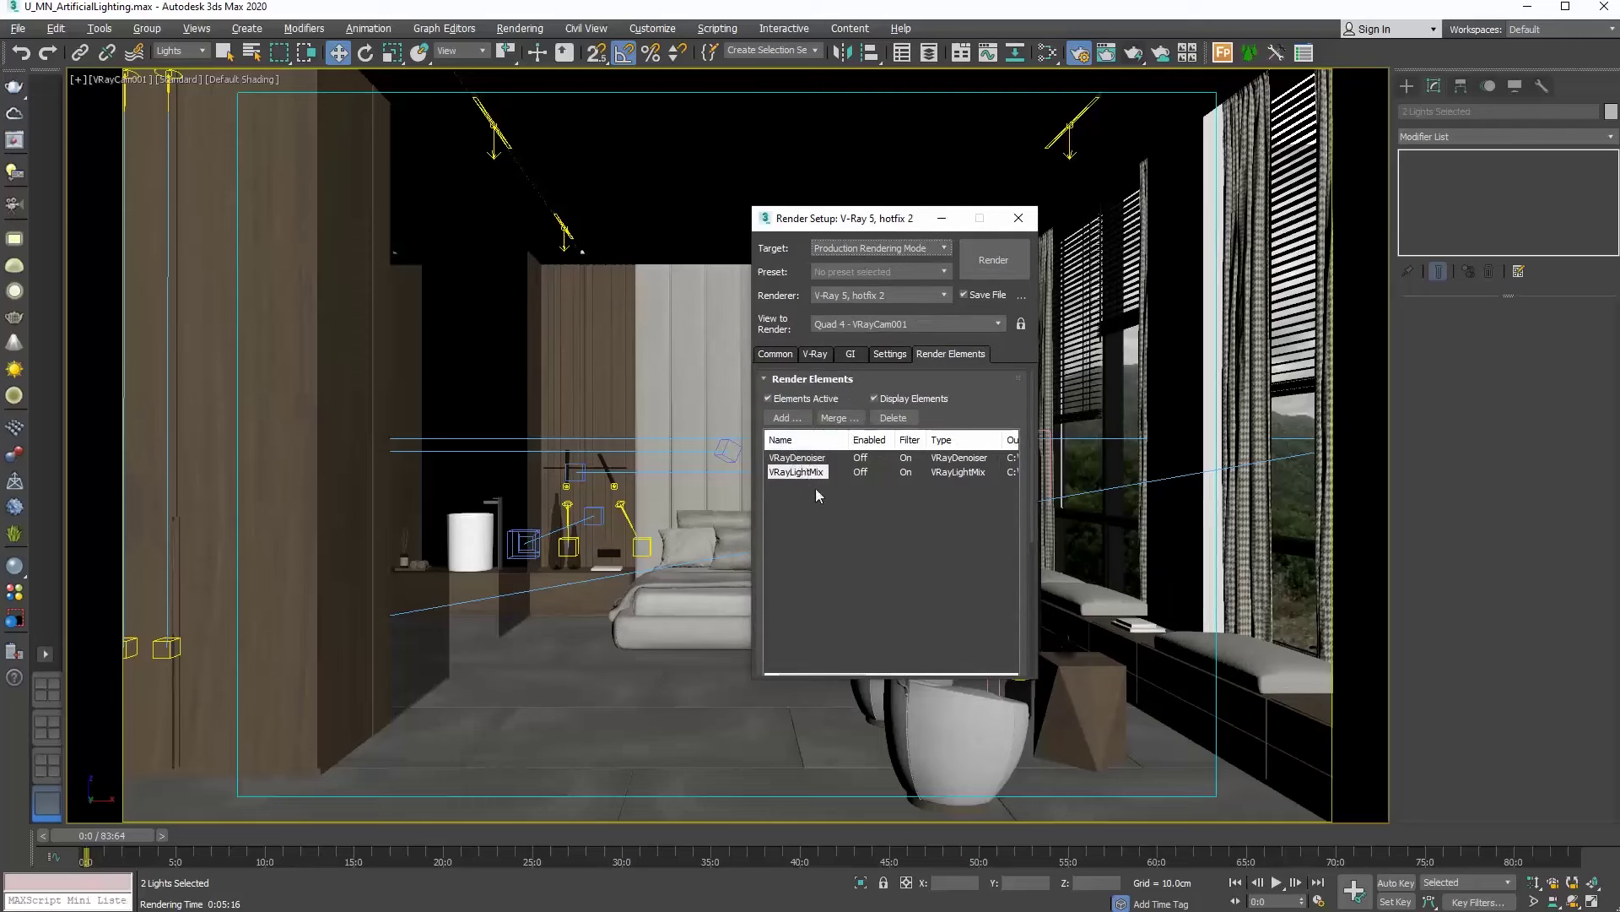
{"action": "left_click", "coordinate": [786, 419]}
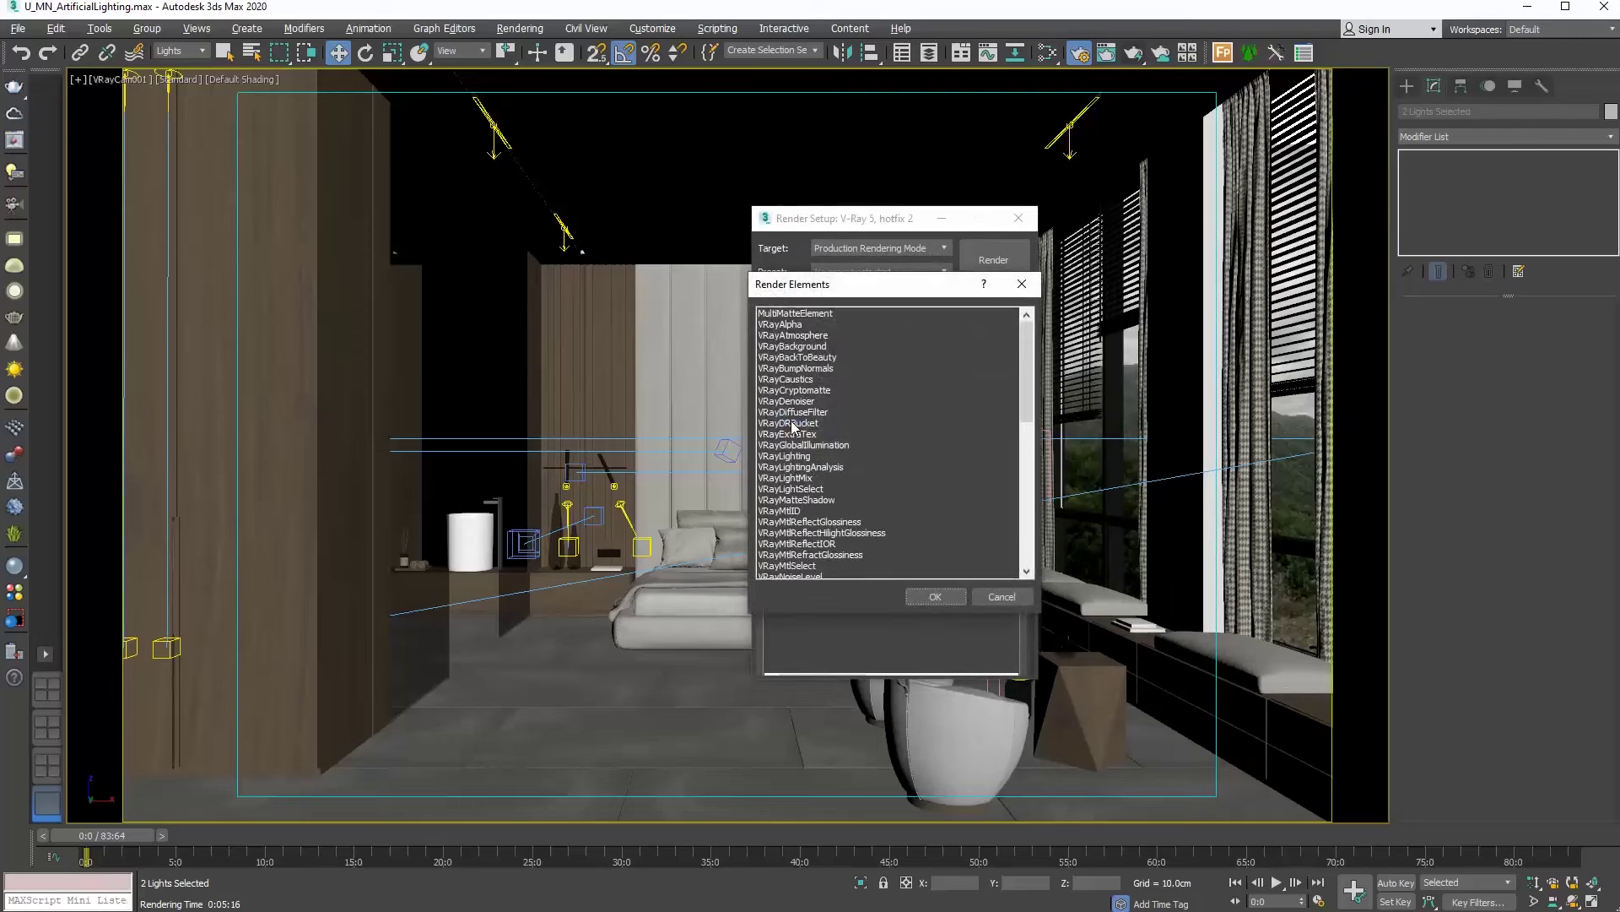
{"action": "left_click", "coordinate": [783, 478]}
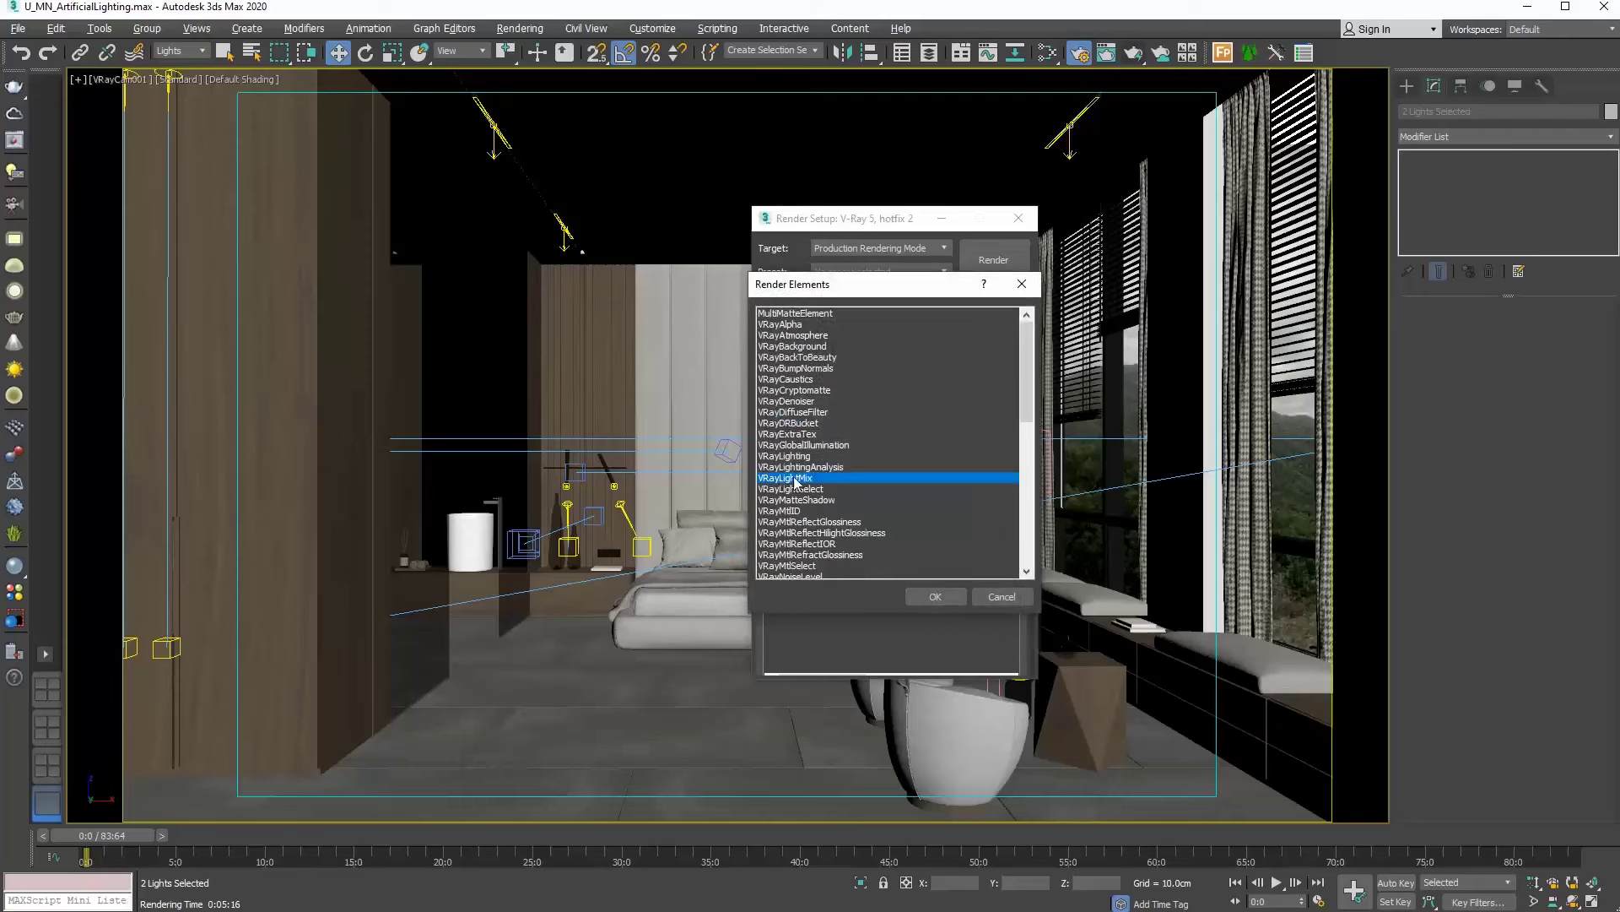
{"action": "left_click", "coordinate": [929, 596]}
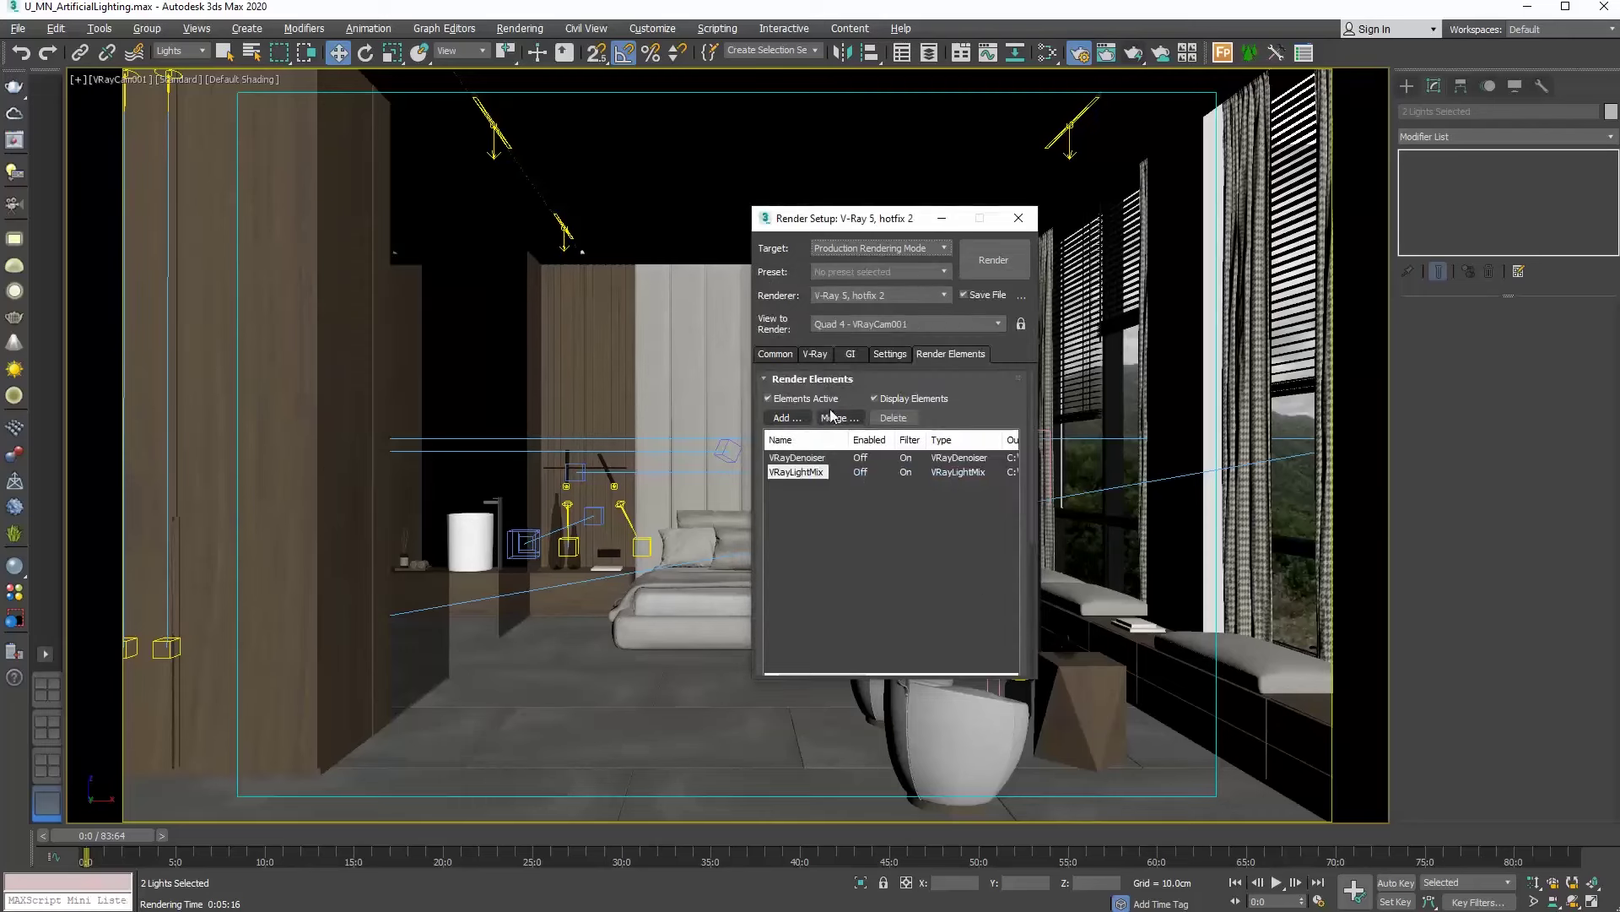
Expand the Frame buffer rollout on the V-Ray tab
{"action": "left_click", "coordinate": [781, 354]}
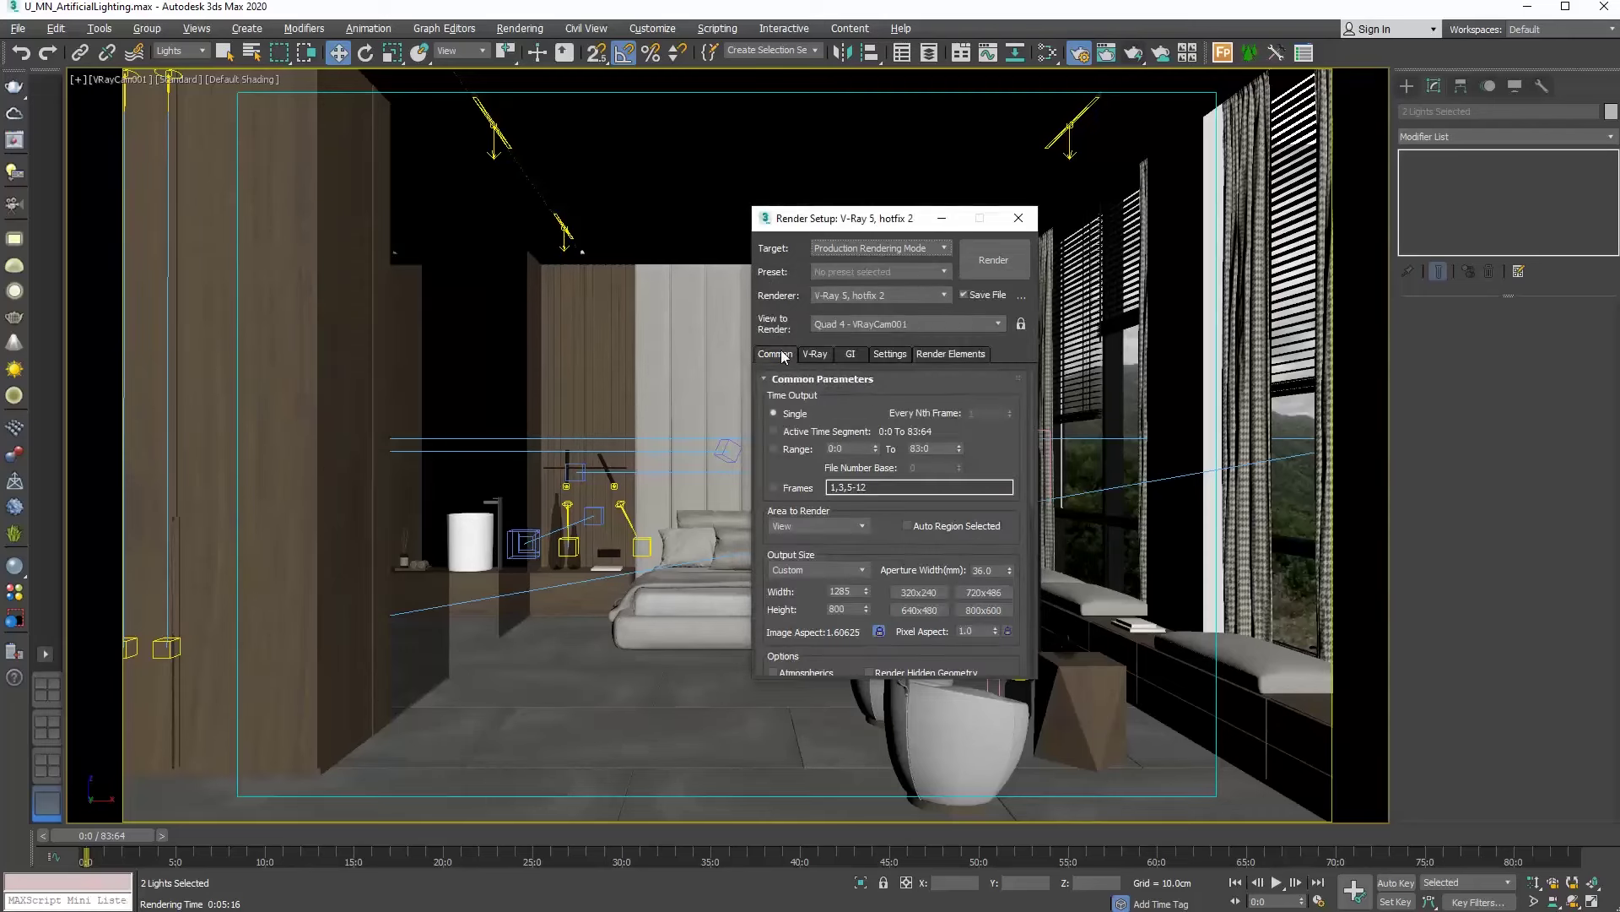
{"action": "left_click", "coordinate": [815, 355]}
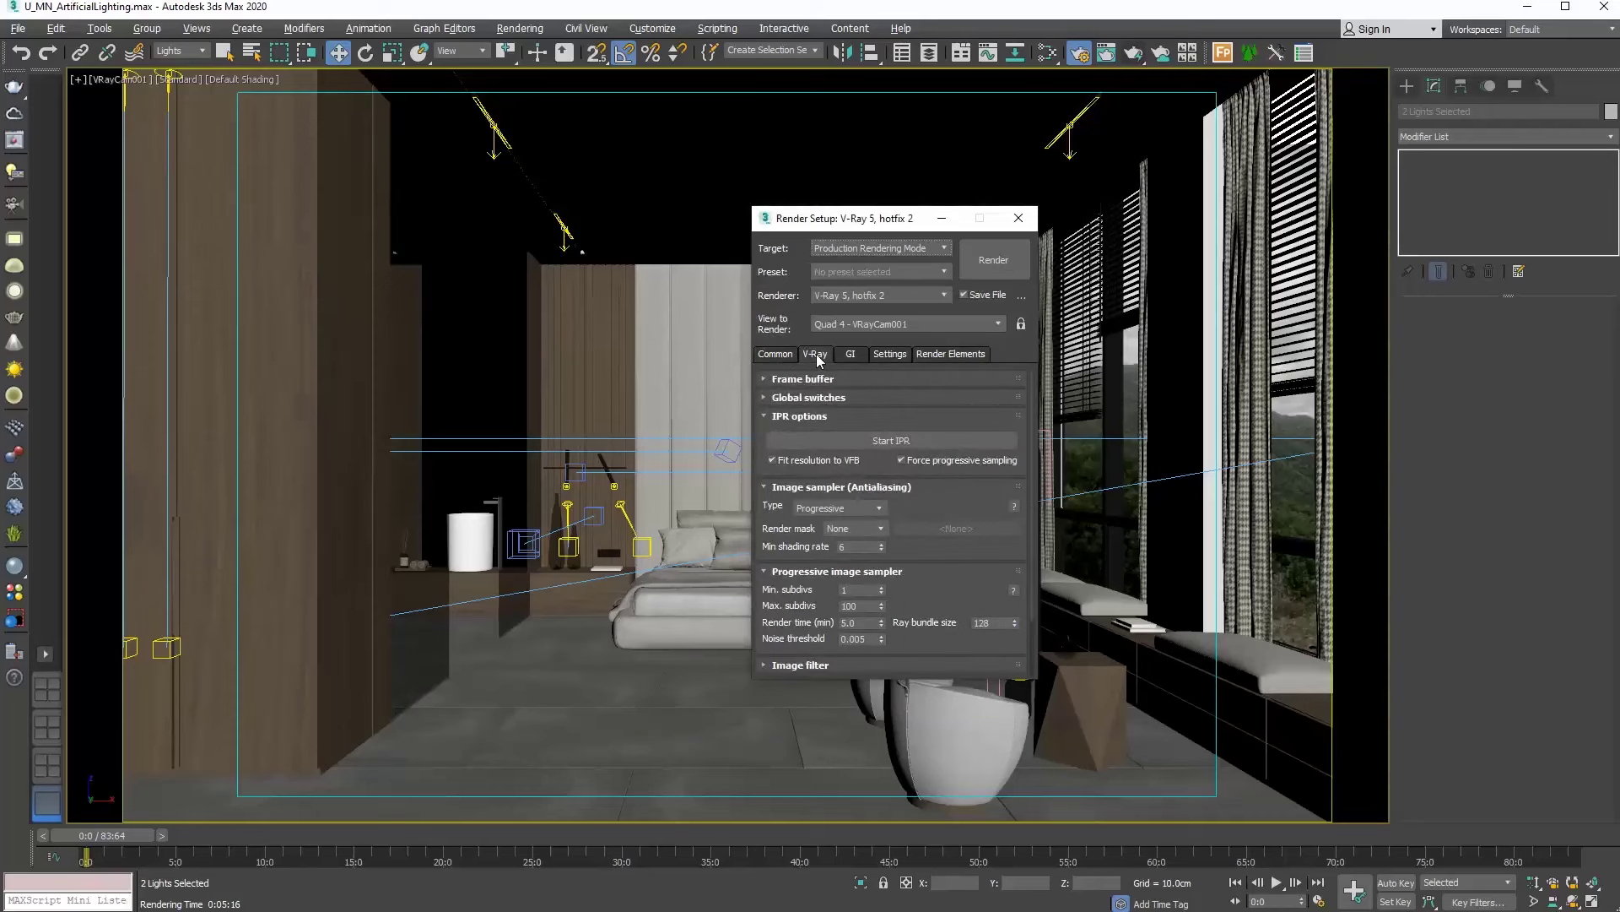
{"action": "left_click", "coordinate": [809, 381]}
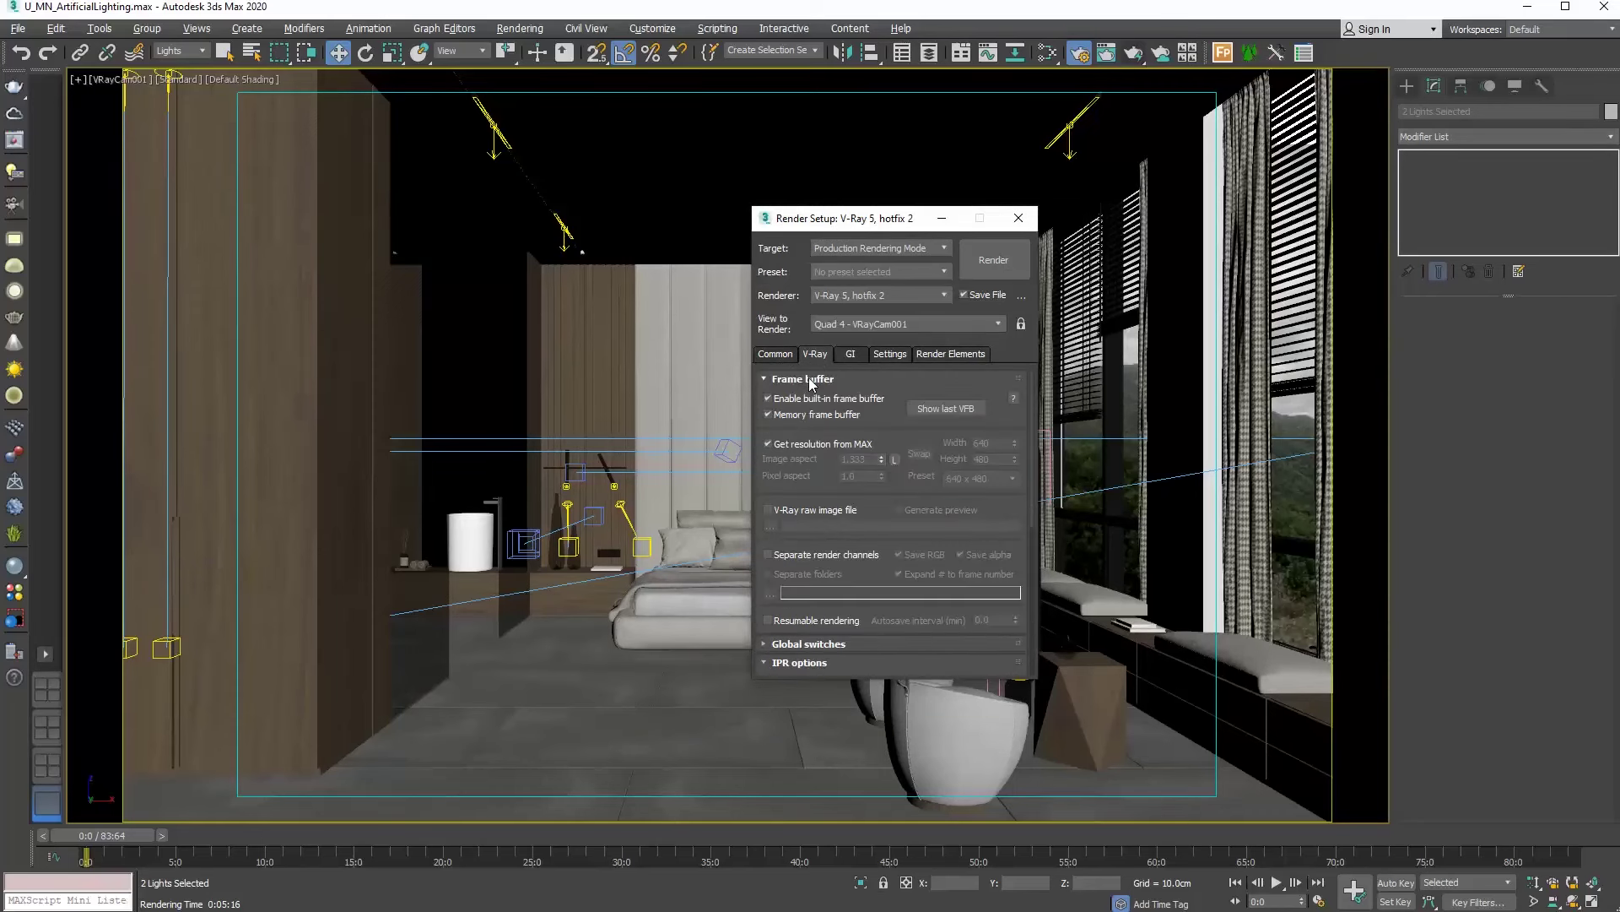
Reopen the last V-Ray frame buffer and select the Source: LightMix layer
{"action": "left_click", "coordinate": [937, 411]}
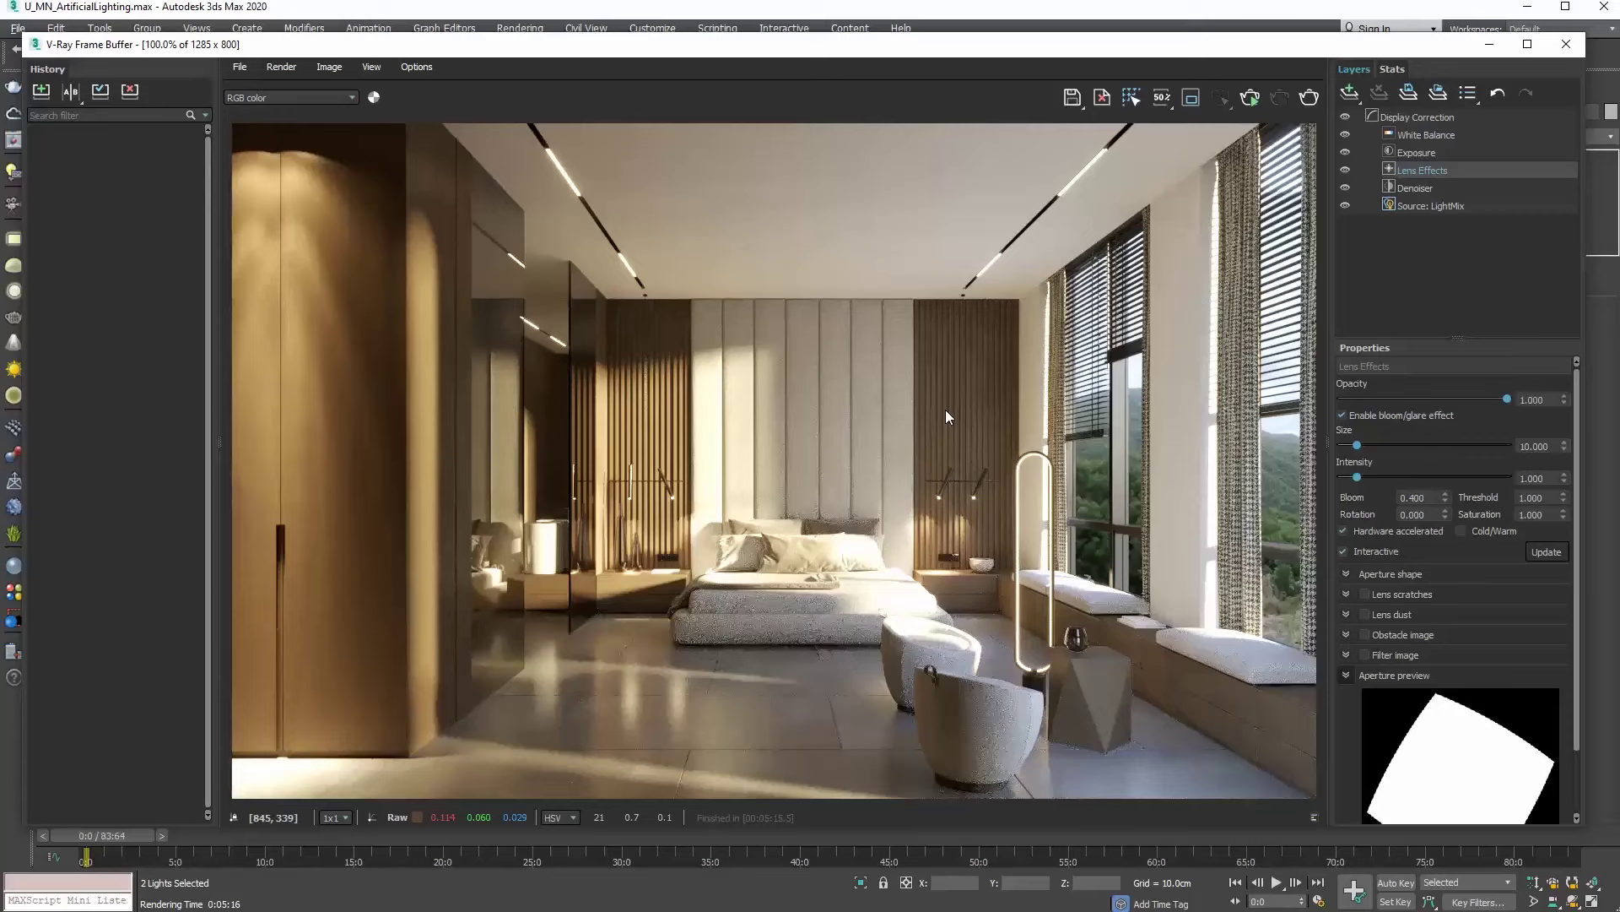
{"action": "left_click", "coordinate": [1430, 207]}
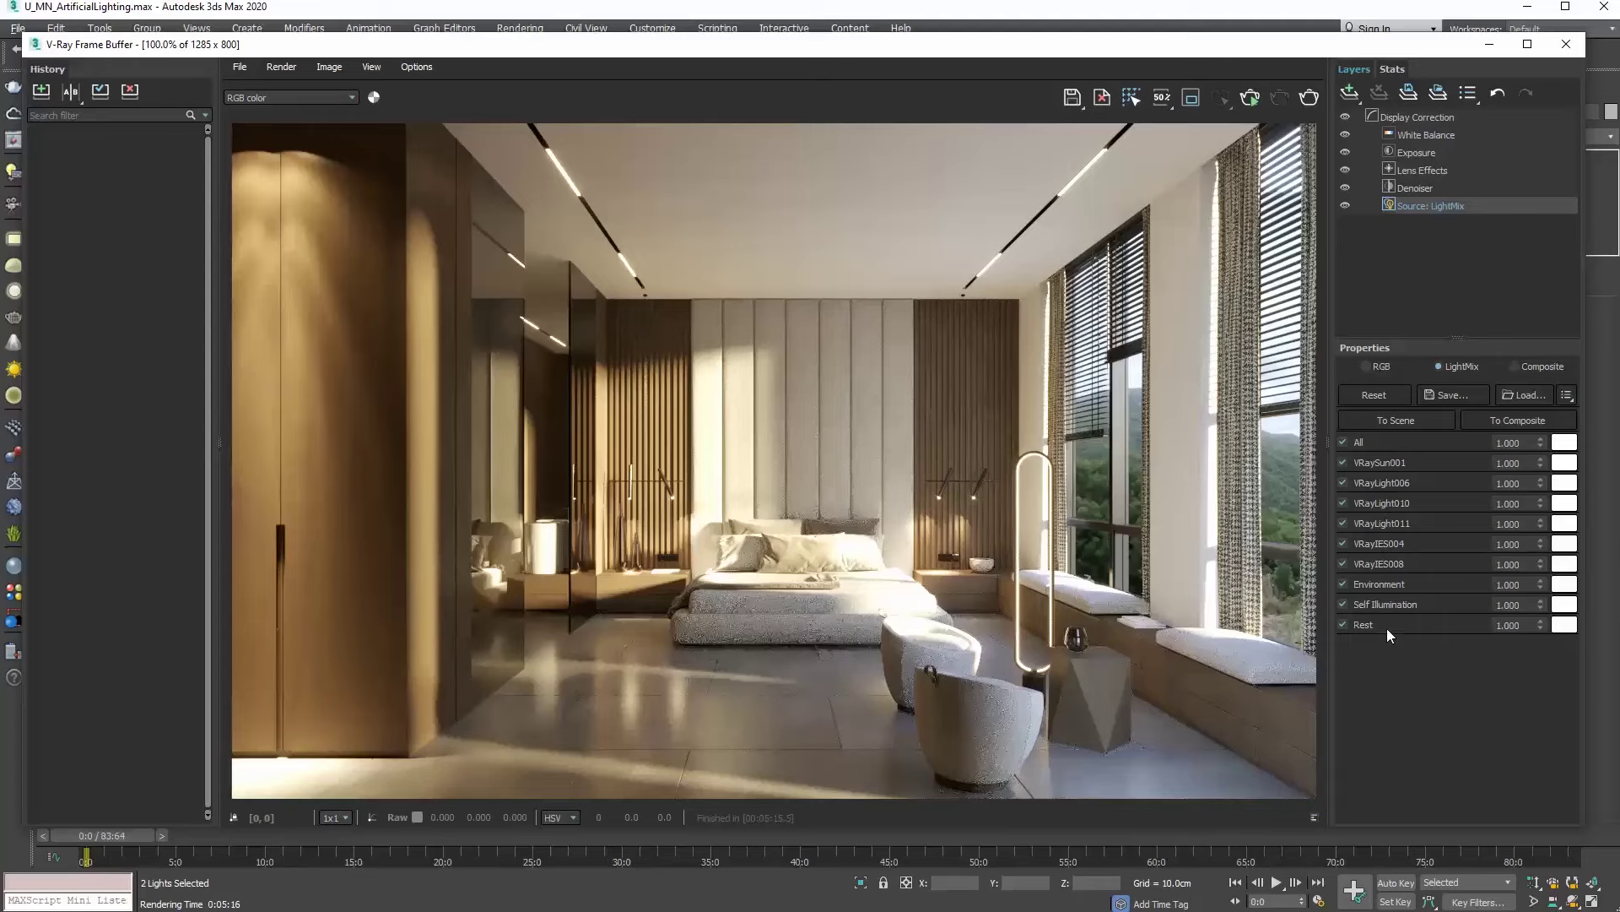
Untick VRaySun001 and Environment in LightMix, after briefly toggling VRayLight006 off and on
{"action": "left_click", "coordinate": [1343, 483]}
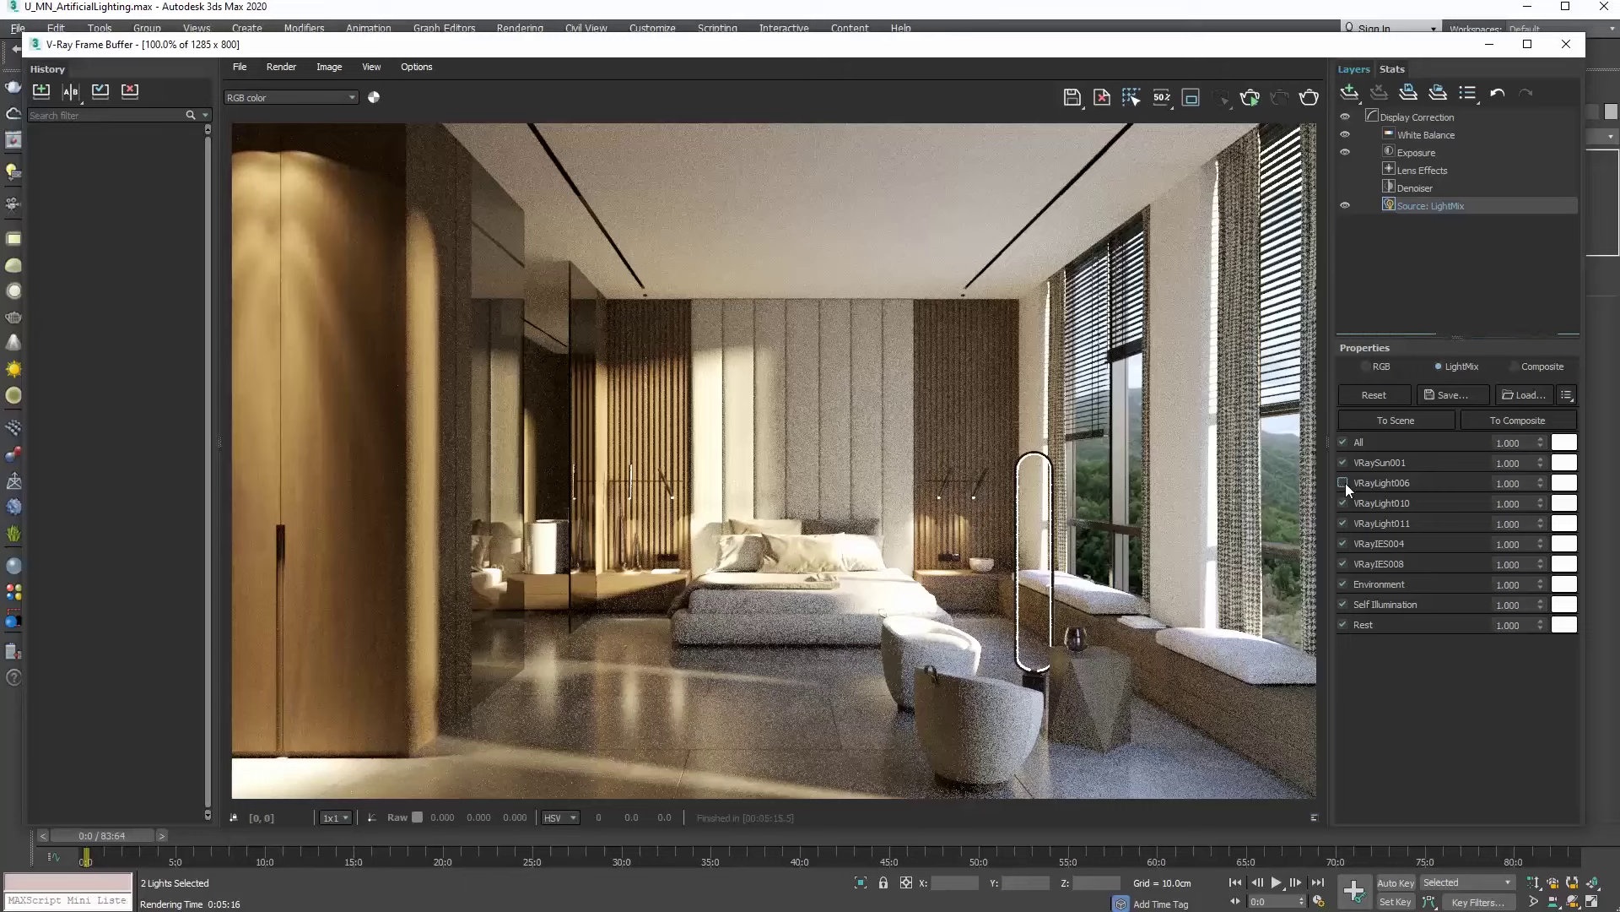
{"action": "left_click", "coordinate": [1343, 483]}
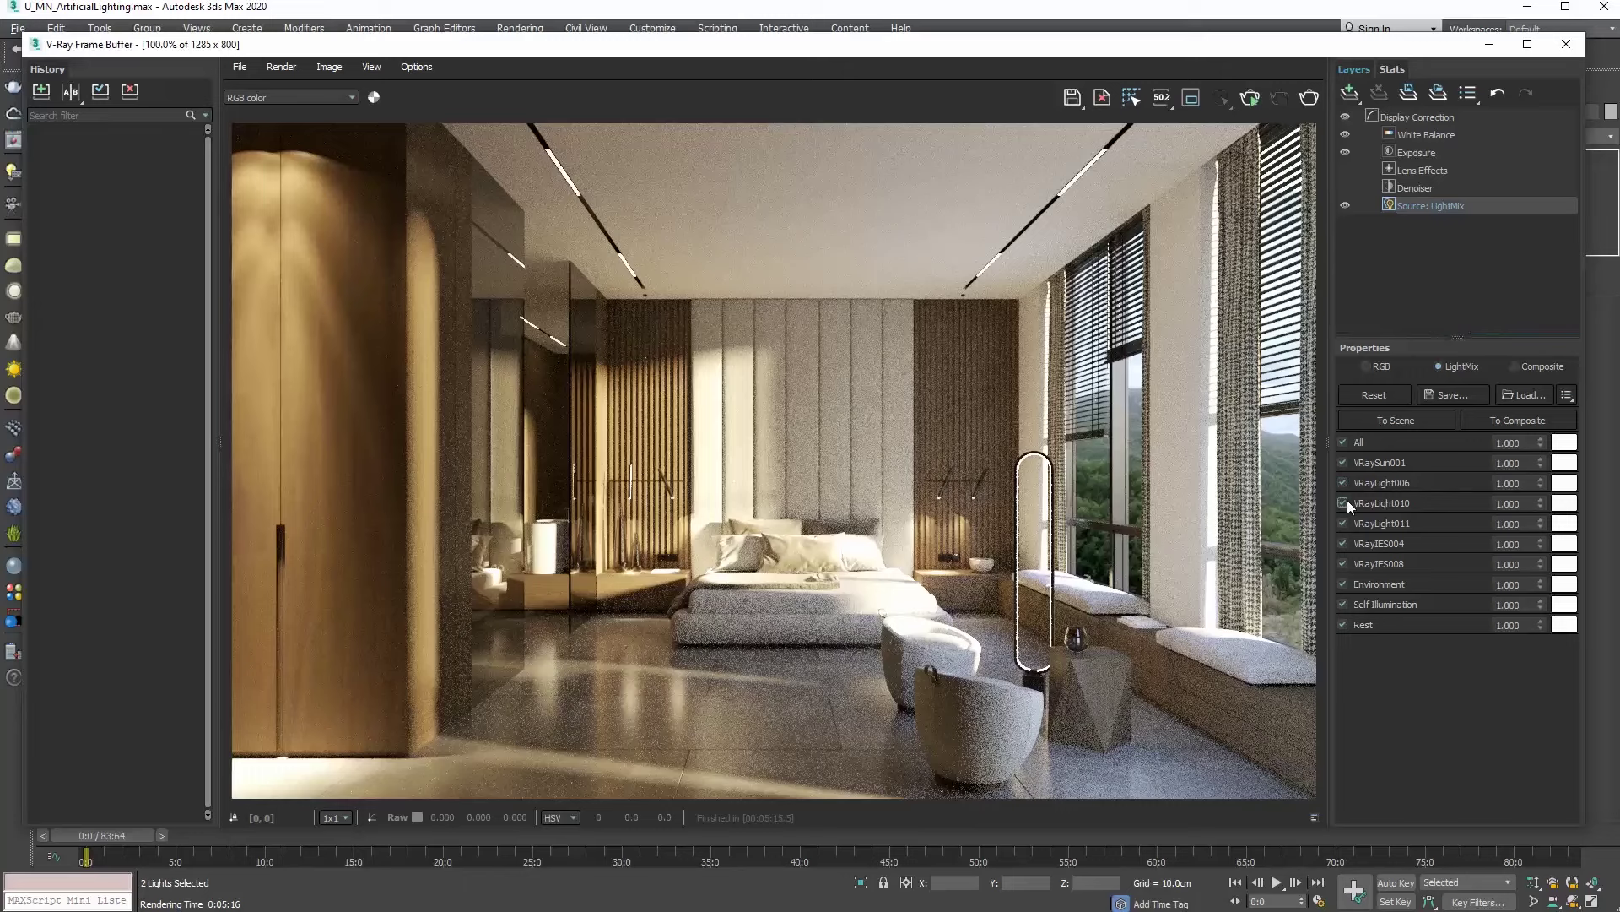
{"action": "left_click", "coordinate": [1344, 461]}
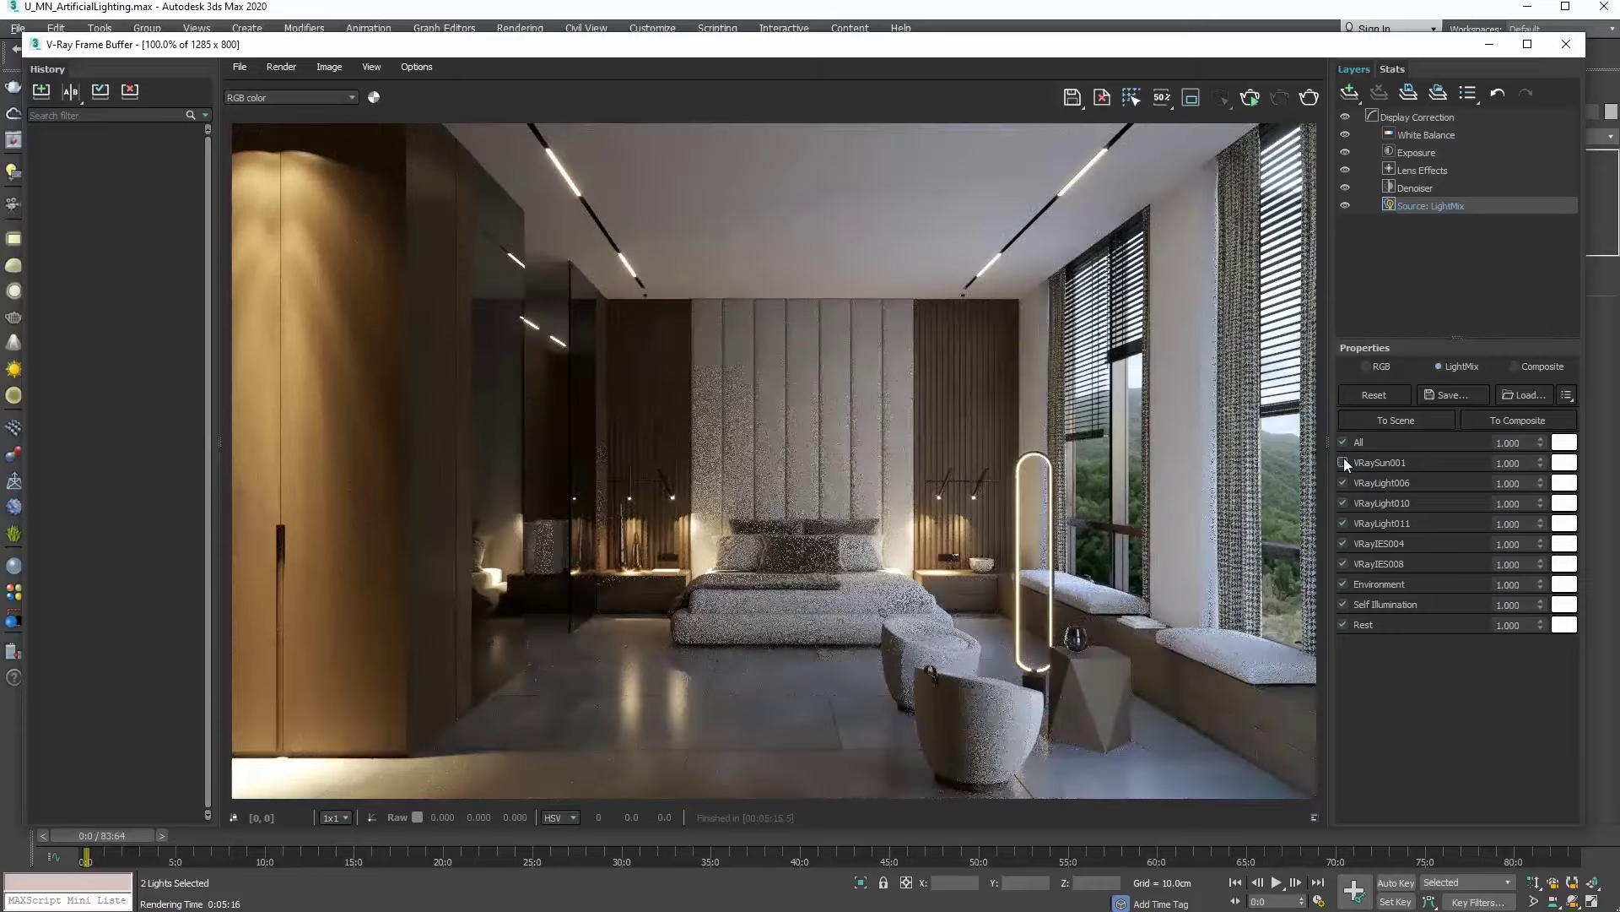
{"action": "left_click", "coordinate": [1344, 583]}
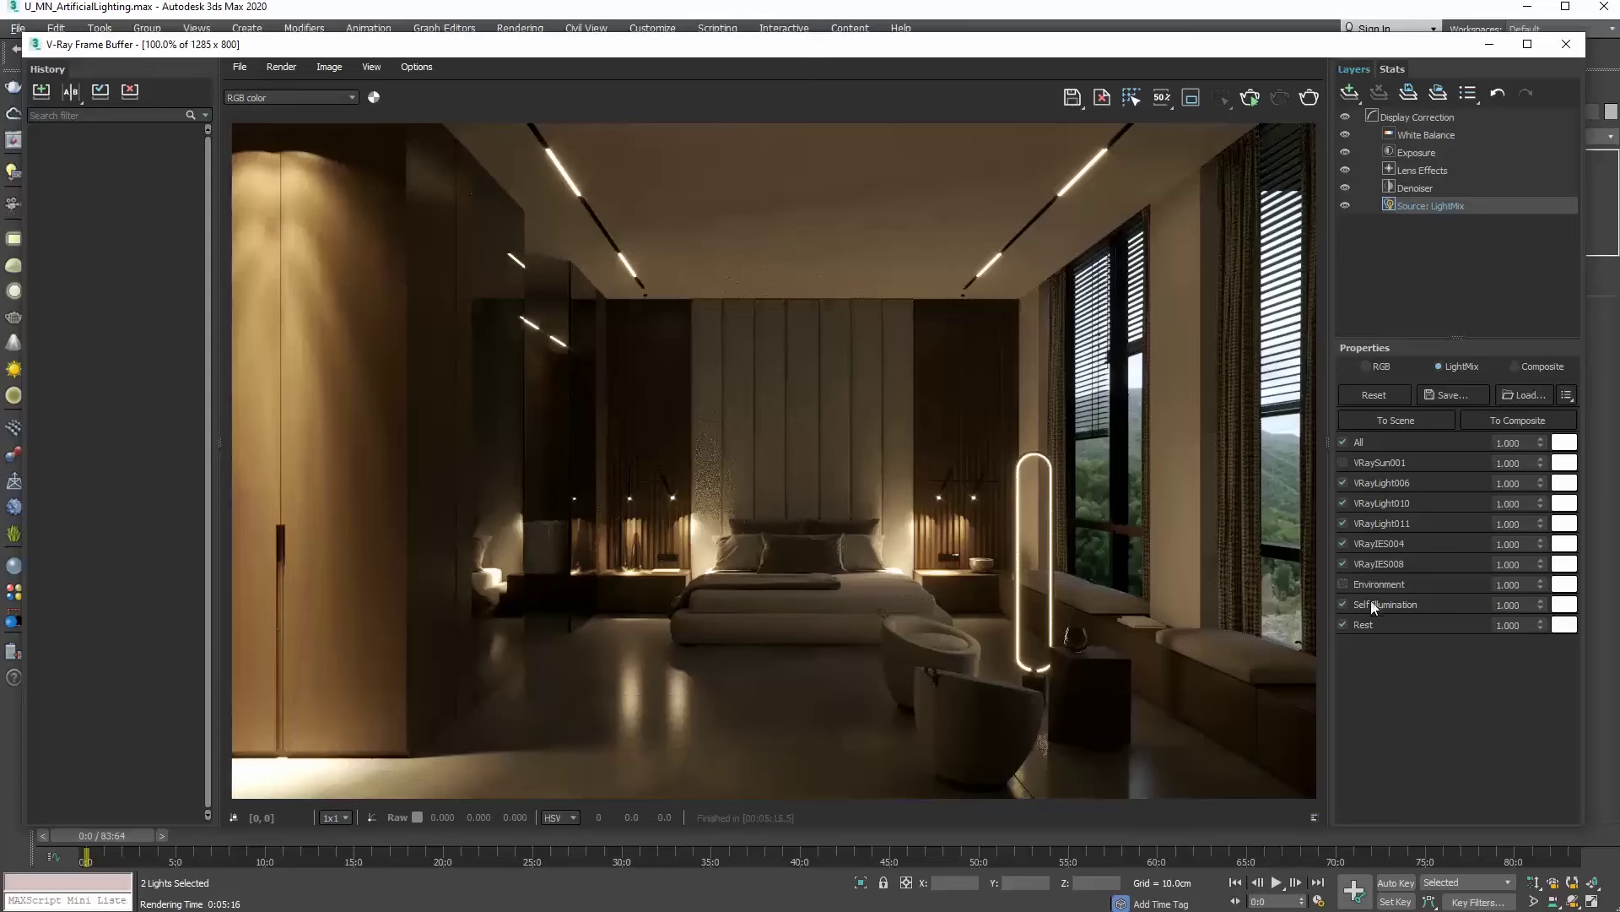
Set VRayIES008's LightMix multiplier to 0.5
{"action": "left_click", "coordinate": [1345, 564]}
{"action": "left_click", "coordinate": [1344, 564]}
{"action": "double_click", "coordinate": [1508, 564]}
{"action": "type", "text": "0.5"}
{"action": "key", "text": "Return"}
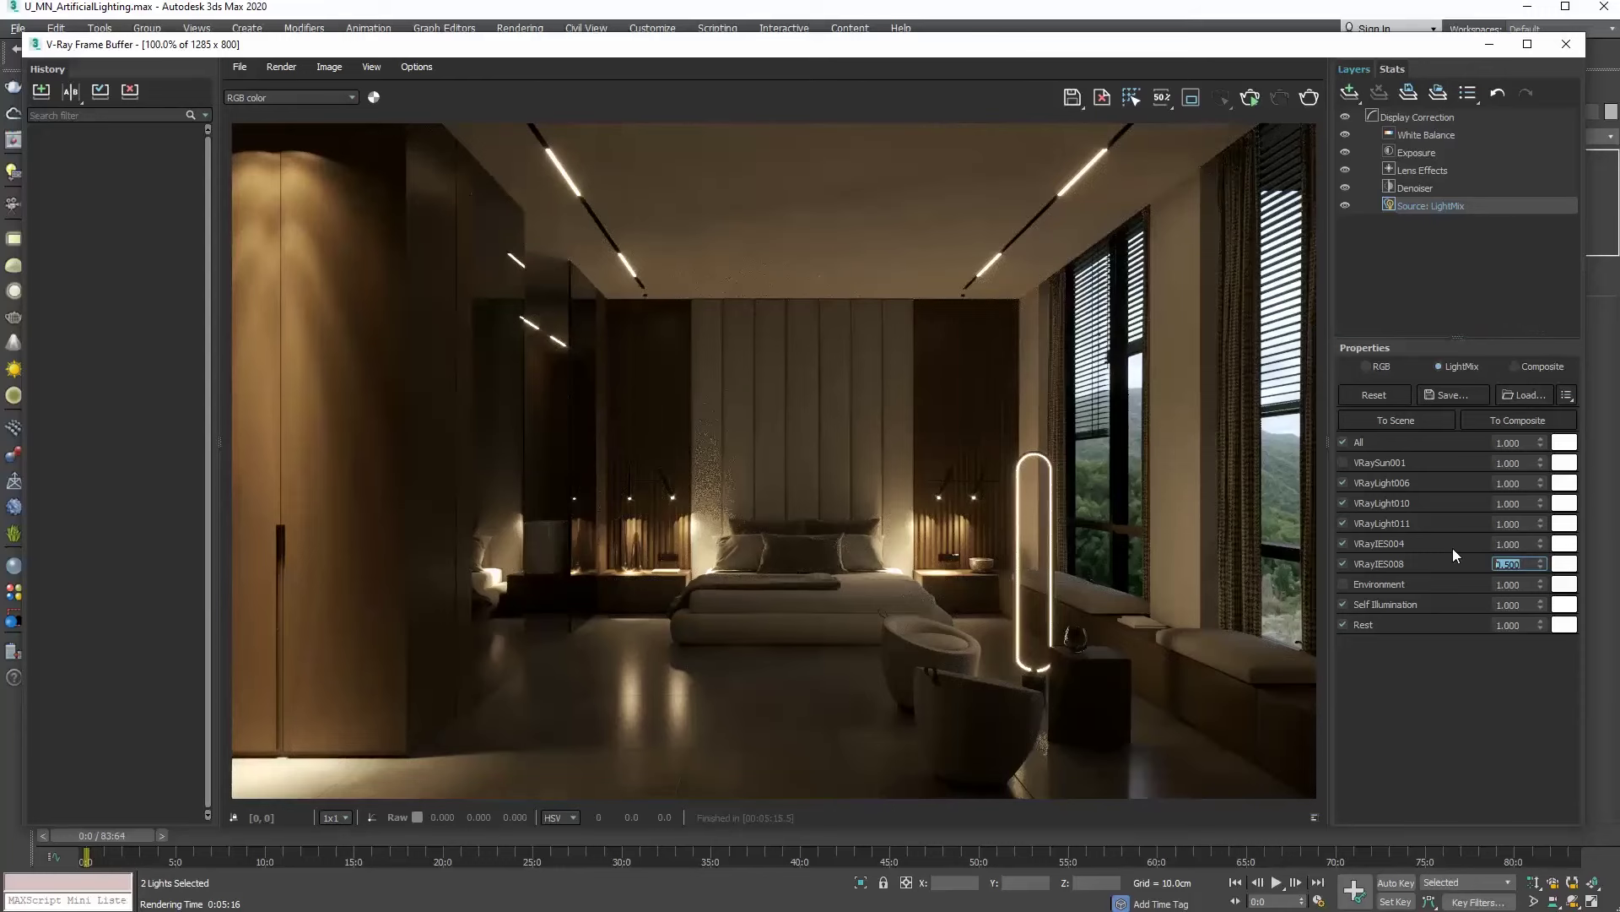
Tint the VRayLight011 floor lamp pure red in LightMix
{"action": "left_click", "coordinate": [1342, 522]}
{"action": "left_click", "coordinate": [1343, 523]}
{"action": "left_click", "coordinate": [1564, 524]}
{"action": "left_click", "coordinate": [1187, 642]}
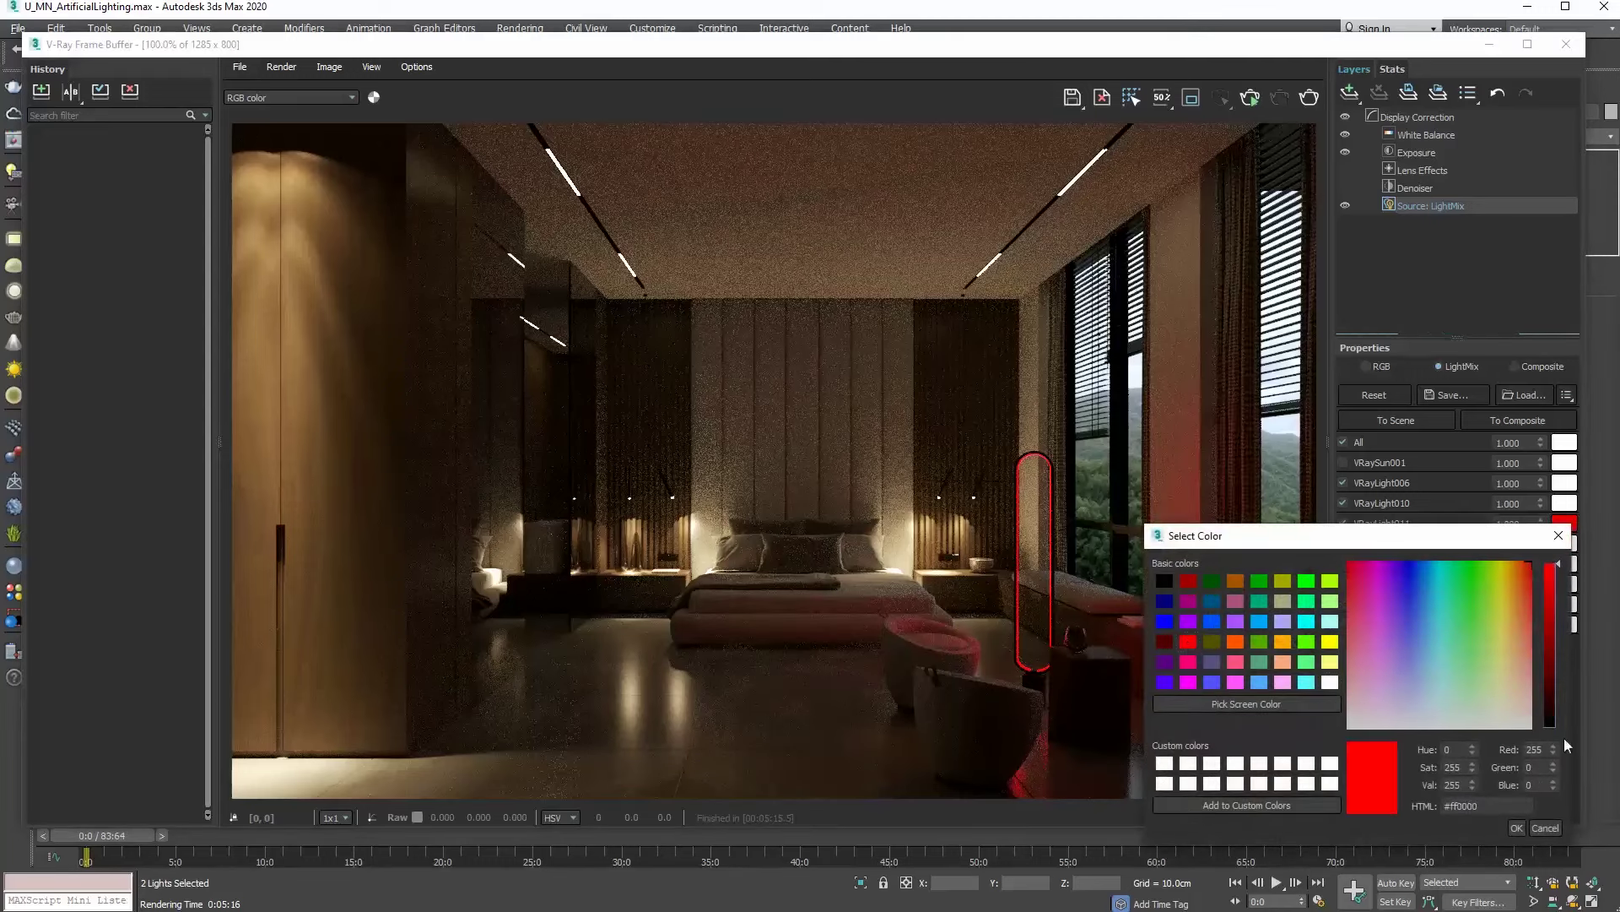
{"action": "left_click", "coordinate": [1517, 828]}
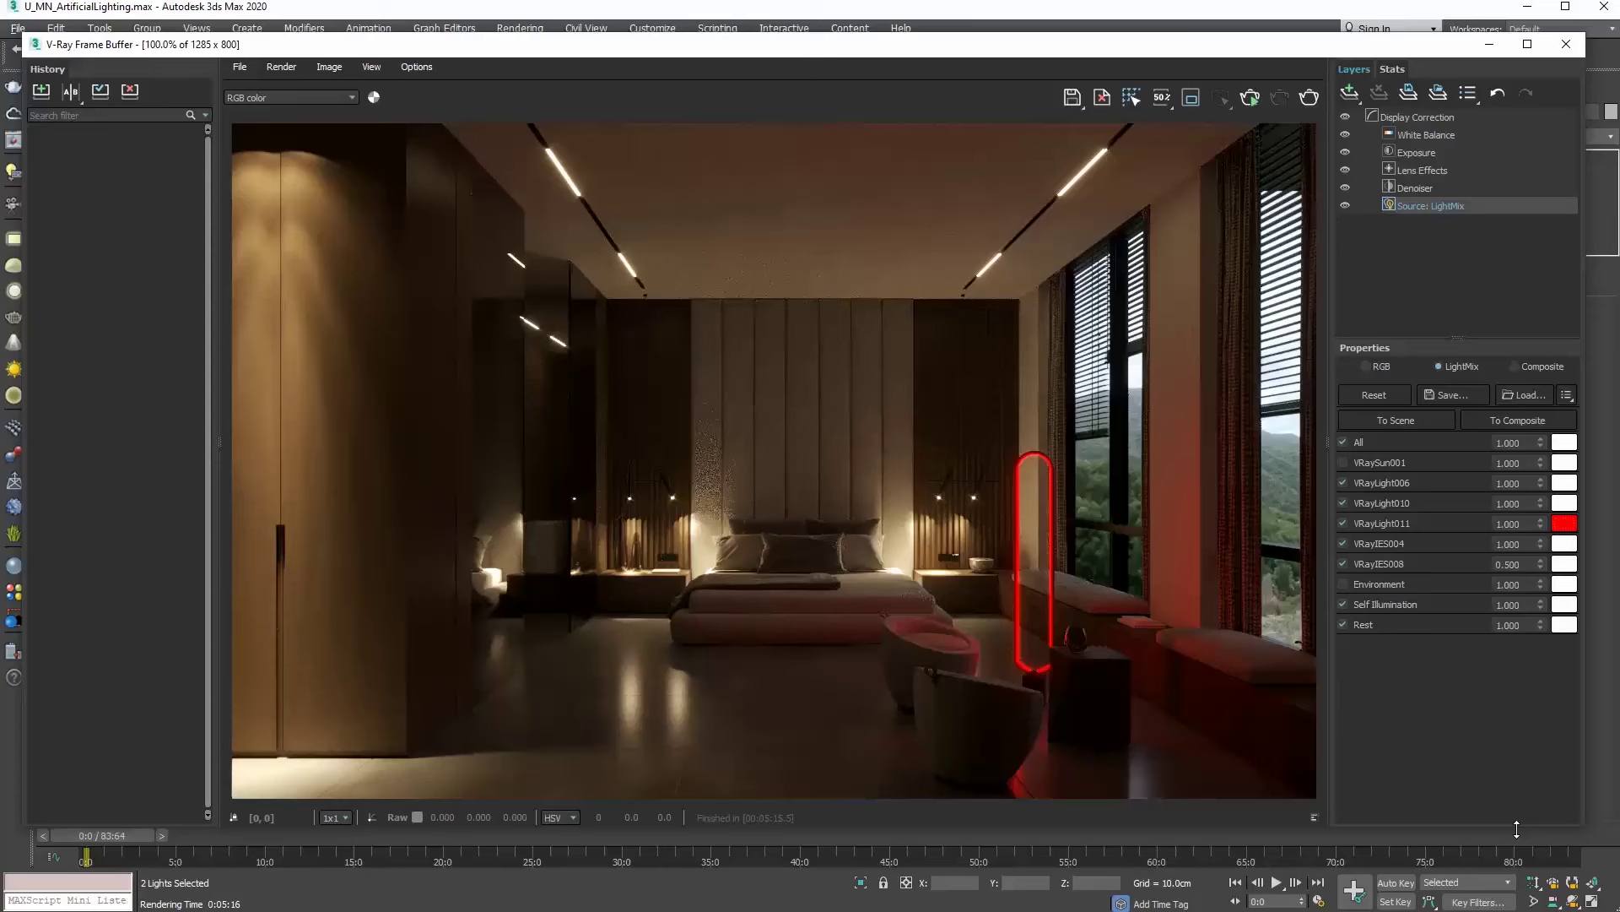
Save the red-lamp LightMix render from the V-Ray frame buffer as JPEG 'test 01' in the ies folder
{"action": "left_click", "coordinate": [1073, 97]}
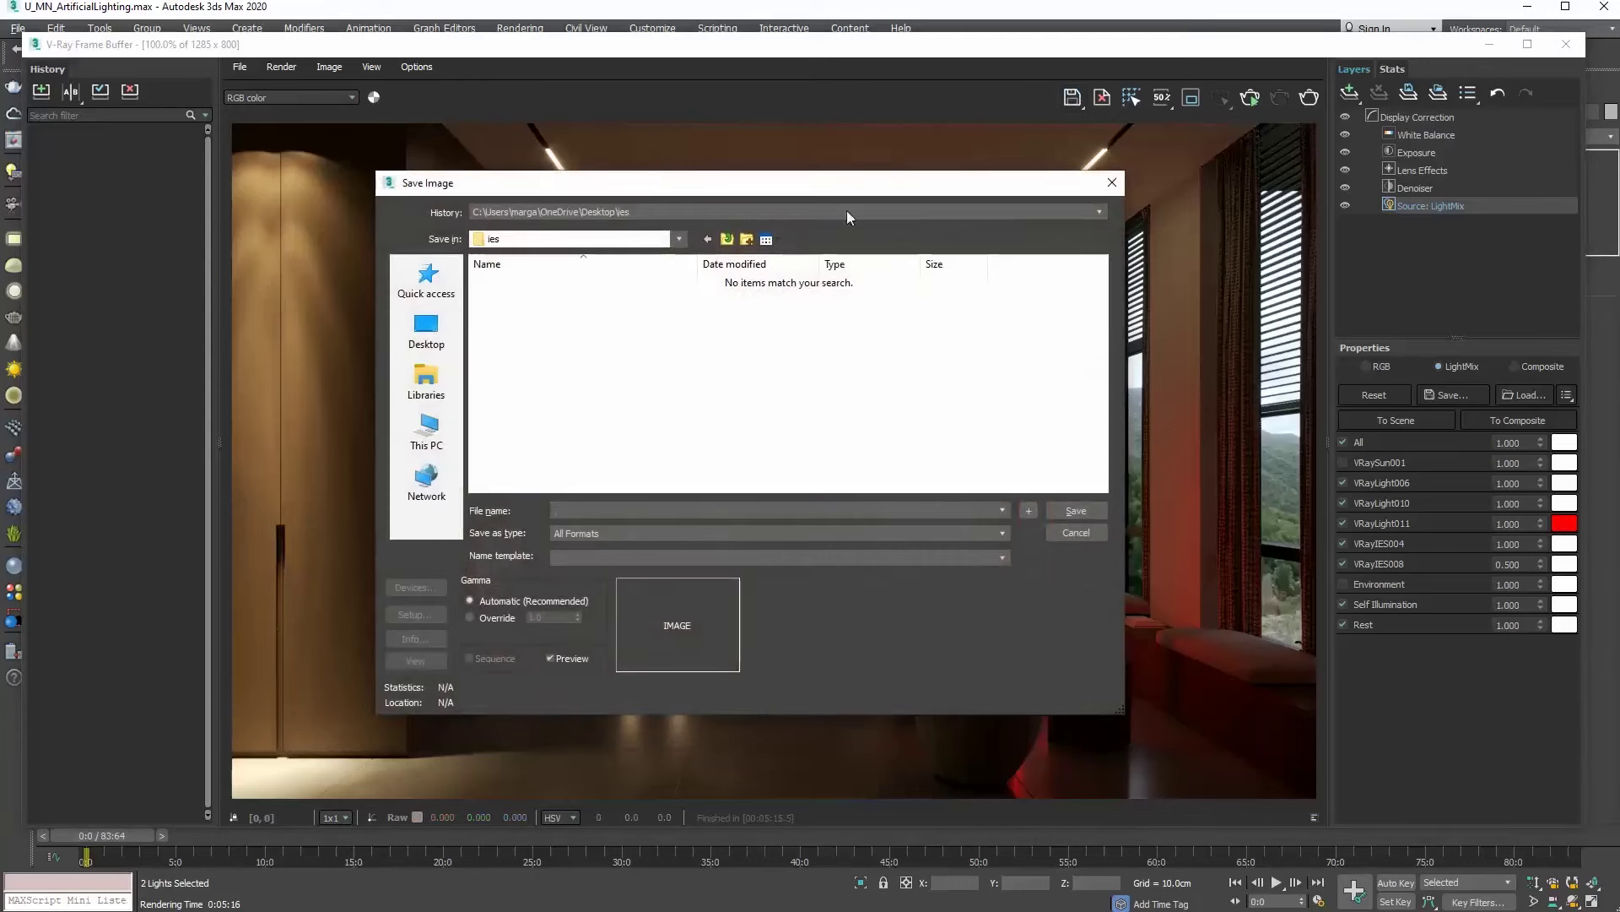
{"action": "left_click", "coordinate": [569, 509]}
{"action": "type", "text": "test 01"}
{"action": "left_click", "coordinate": [603, 536]}
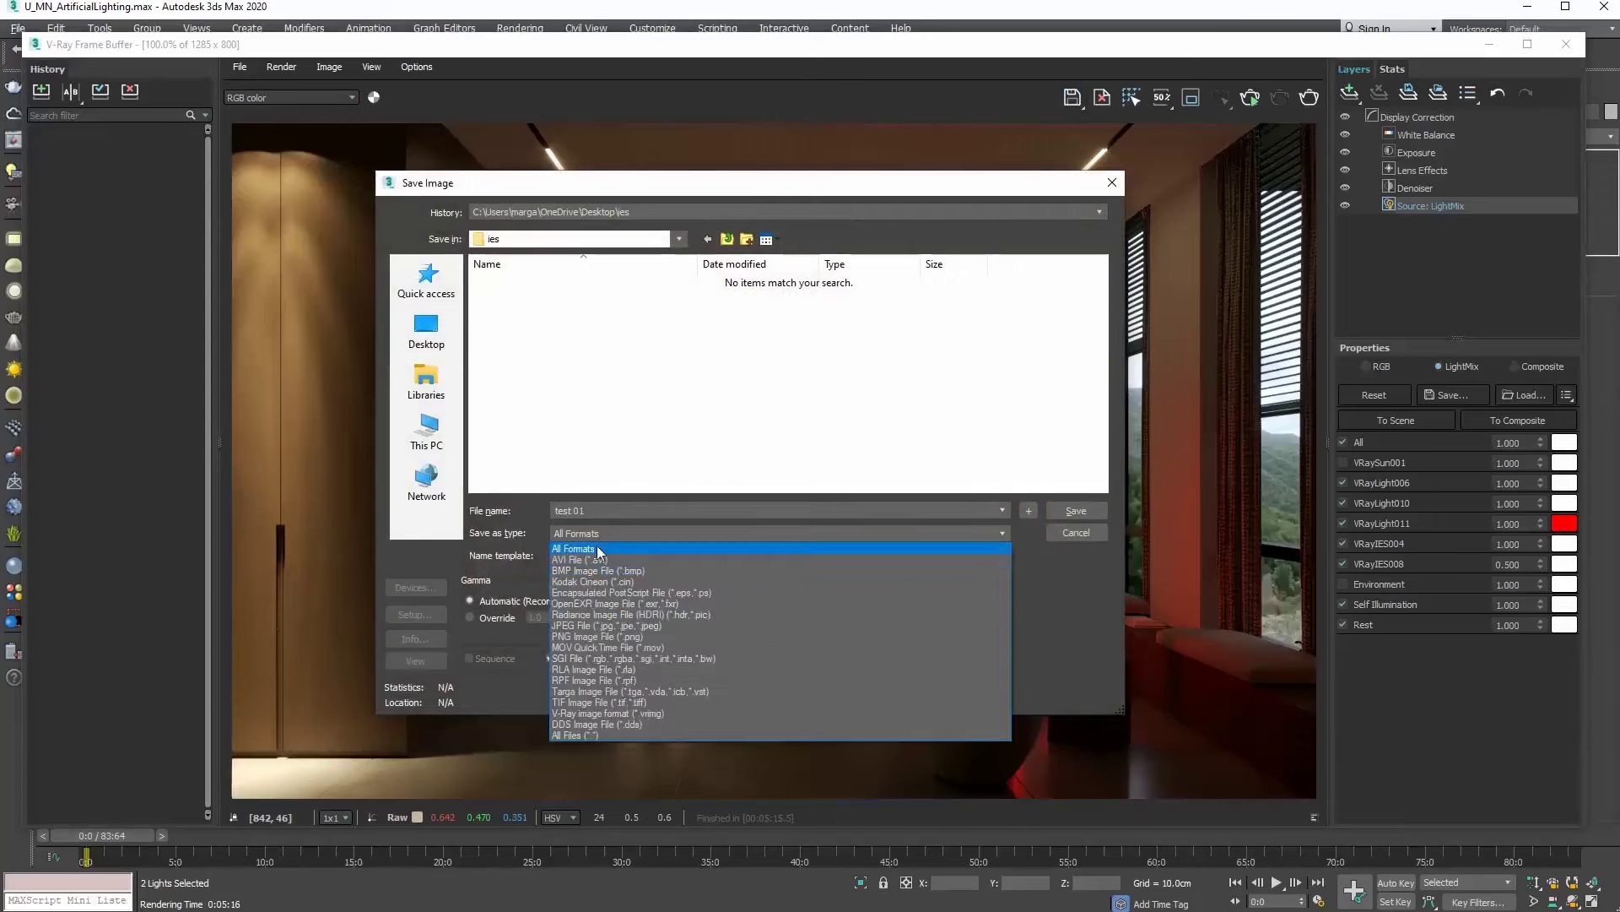
{"action": "left_click", "coordinate": [584, 625]}
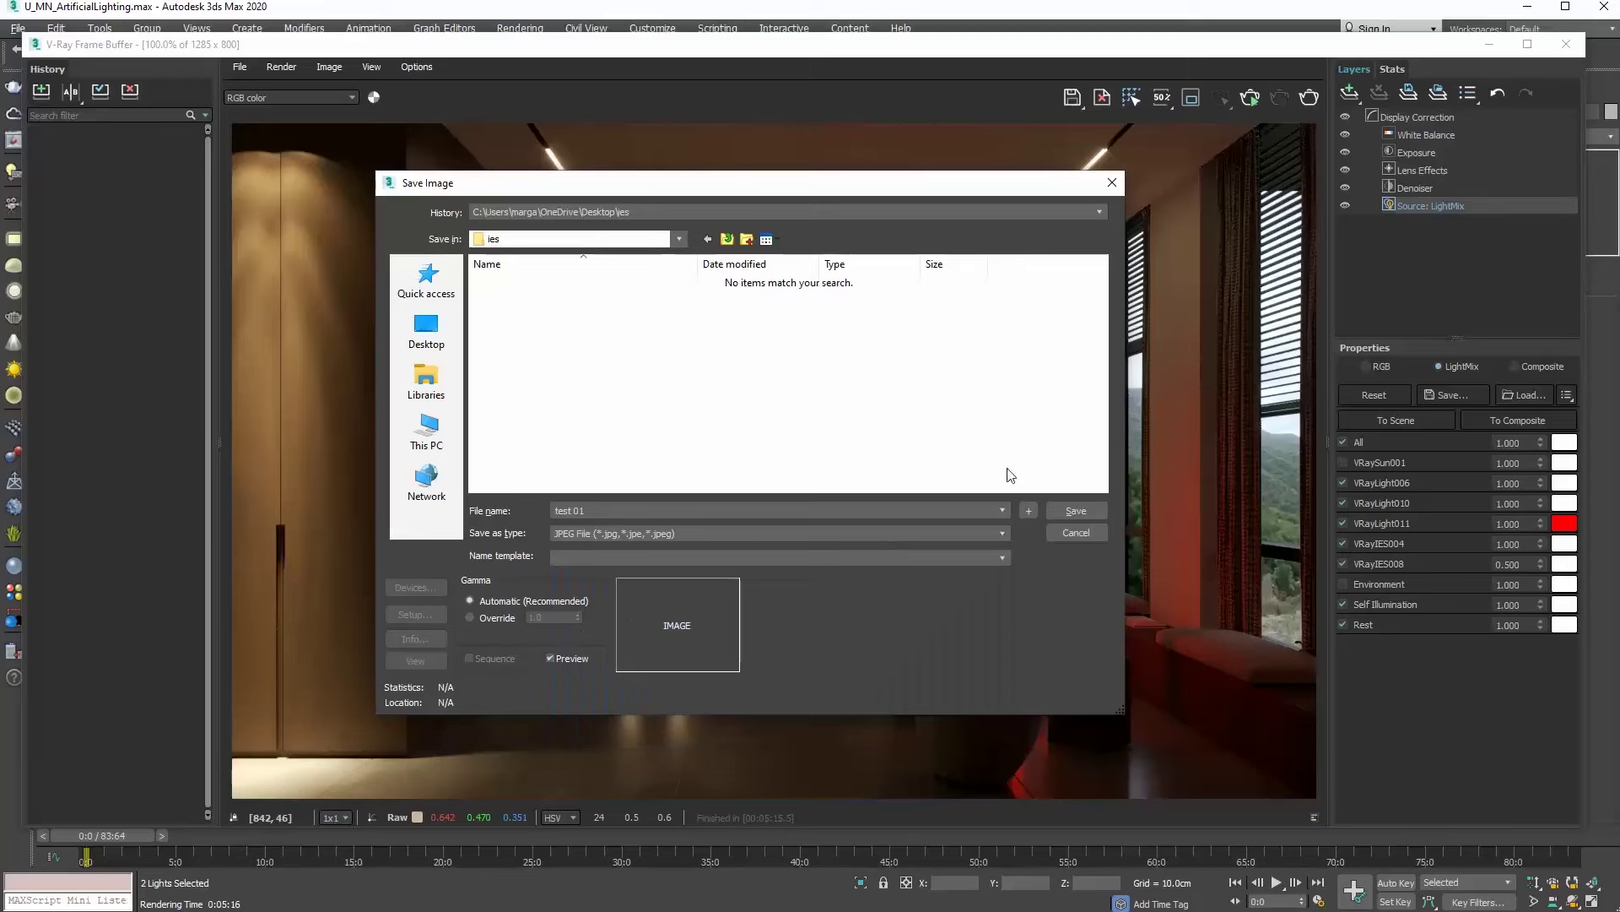
{"action": "left_click", "coordinate": [1077, 512]}
{"action": "left_click", "coordinate": [702, 546]}
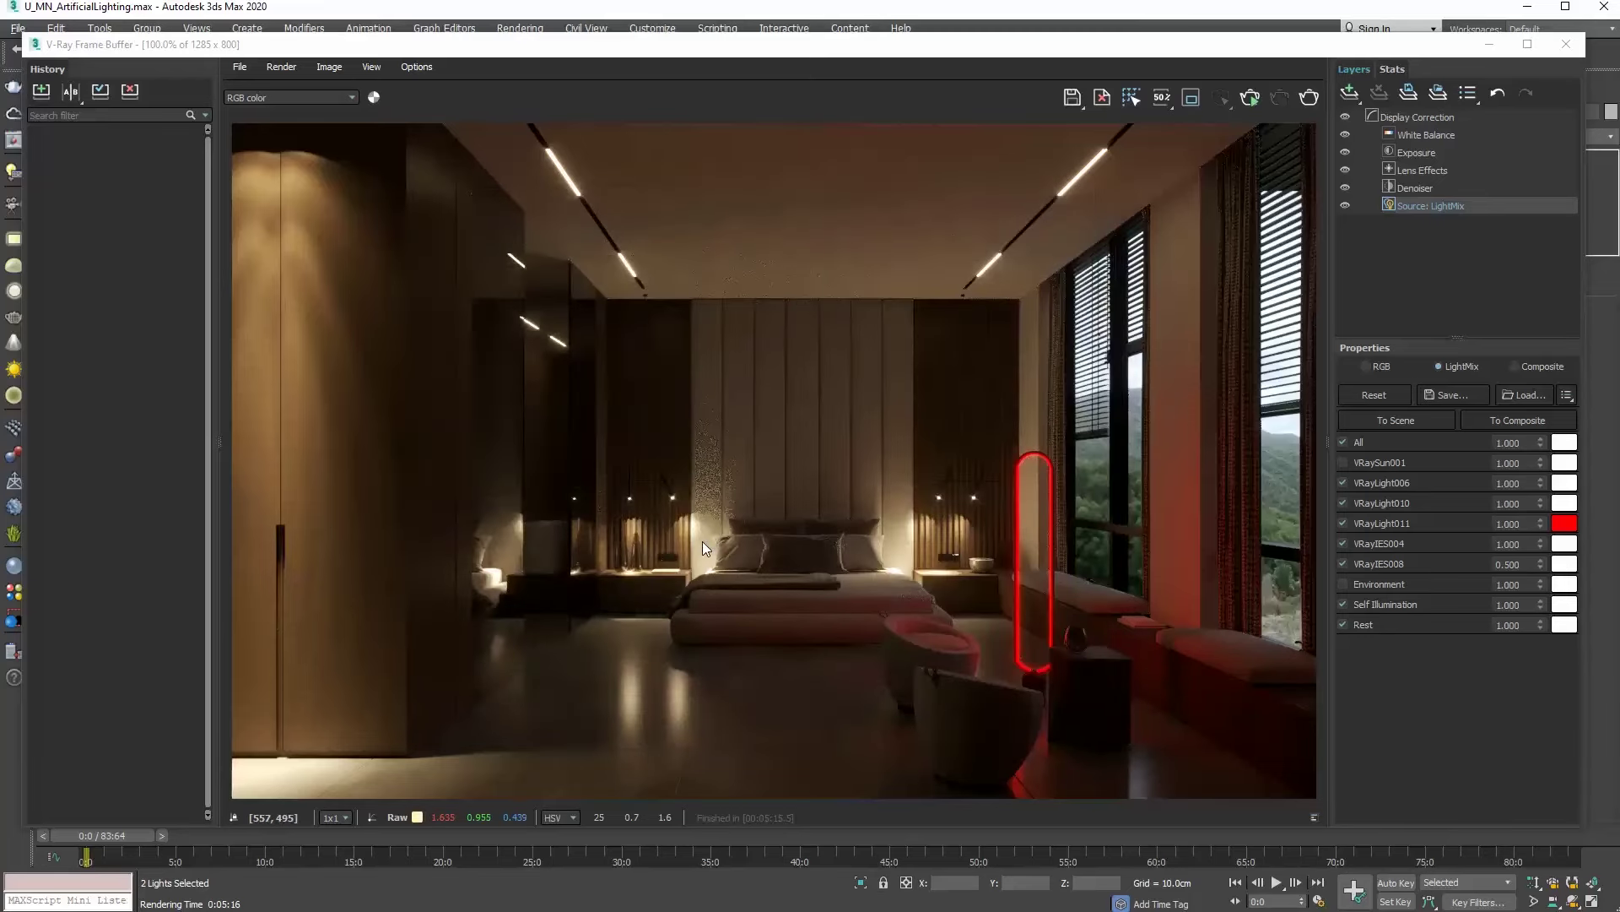